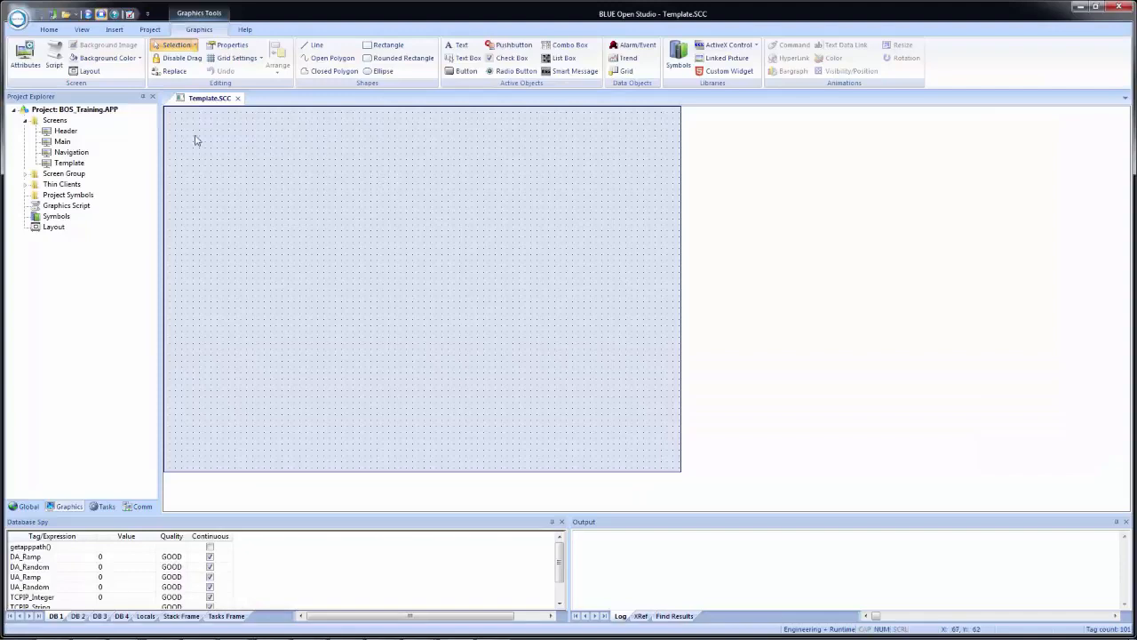
Save the Template screen under the new name ActiveObjects in the project's Screen folder.
click(17, 19)
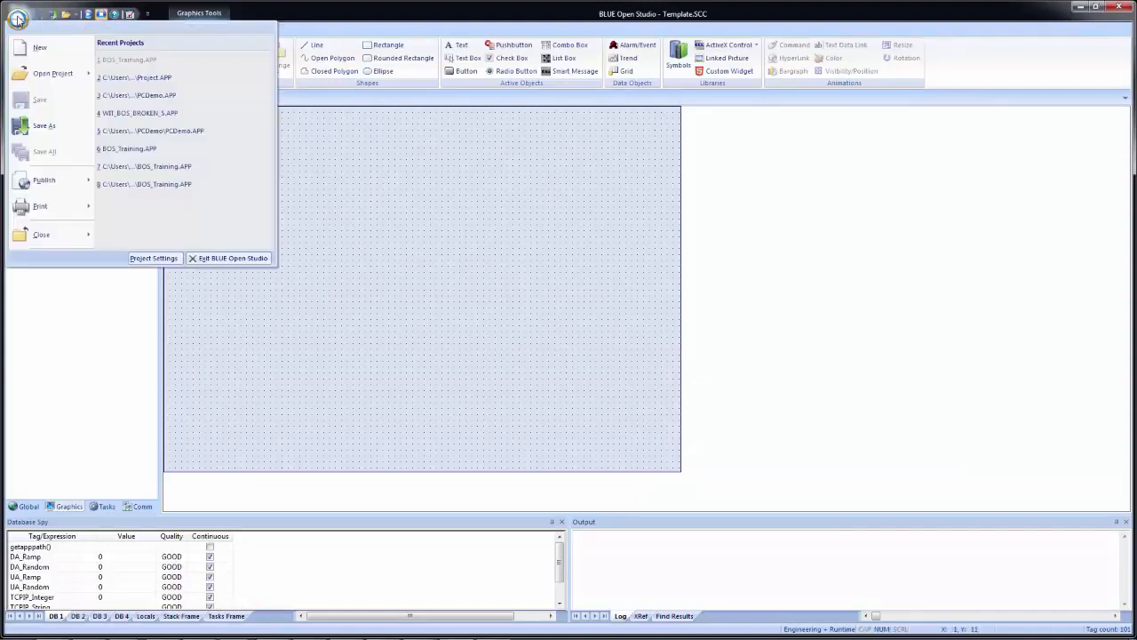
click(44, 126)
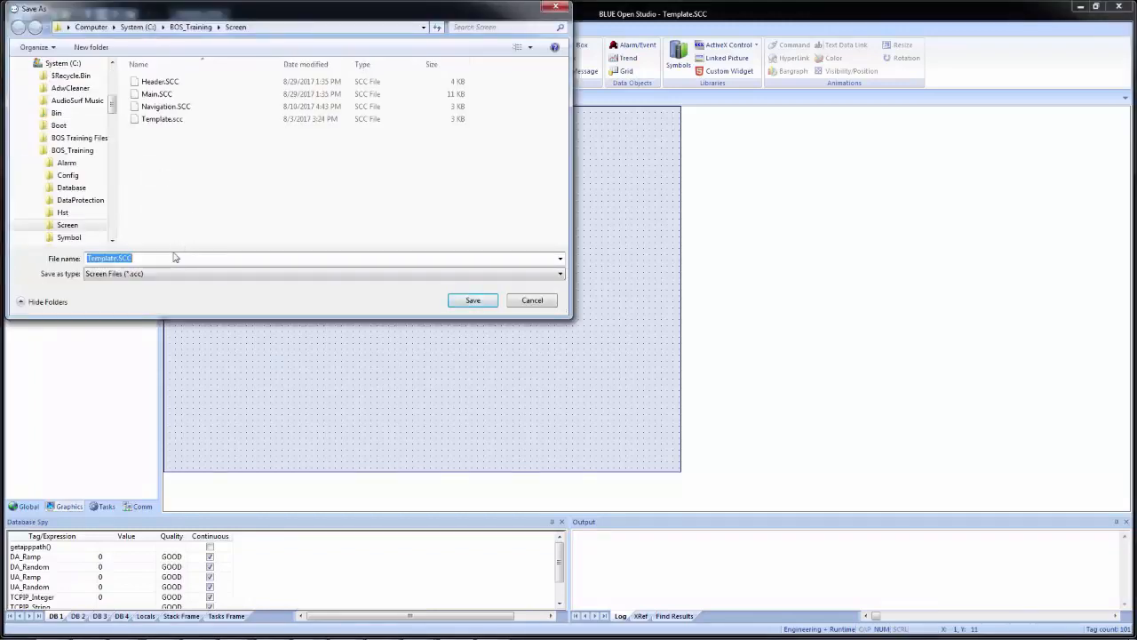
text(Active)
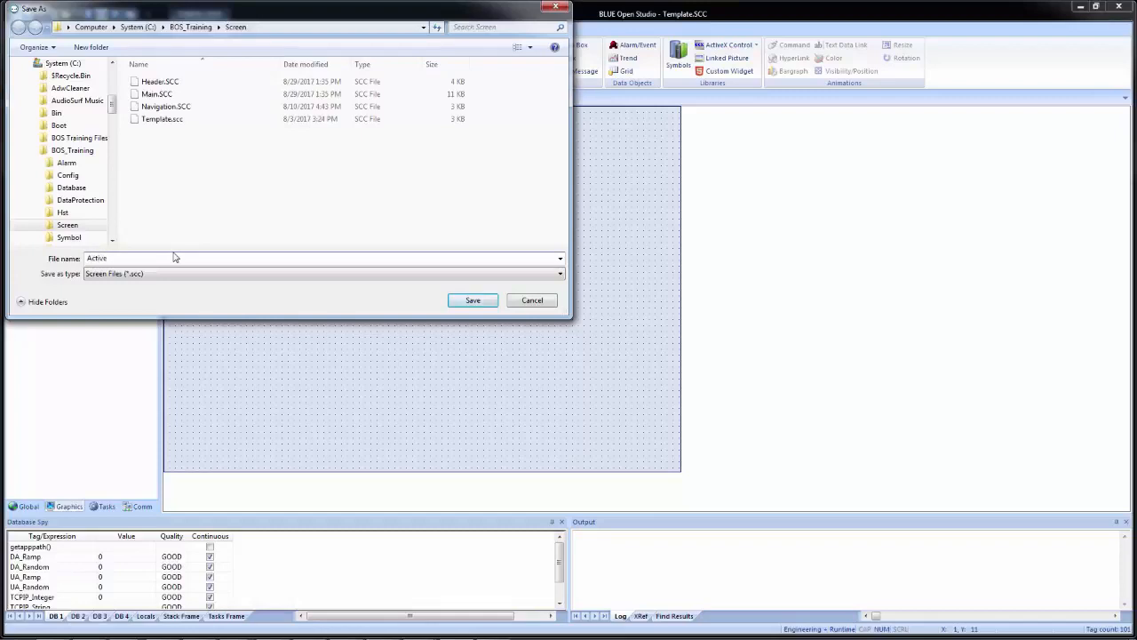
text(Objects)
click(459, 301)
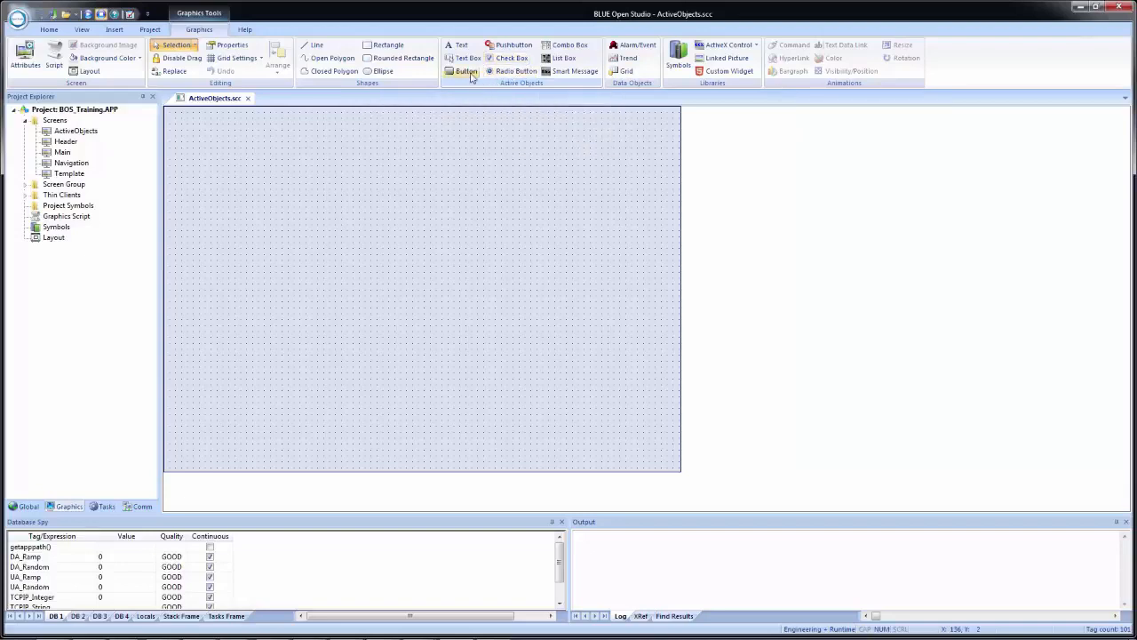
Add a text object reading "Text String" near the screen's upper-left corner, at about X 40, Y 30.
click(458, 46)
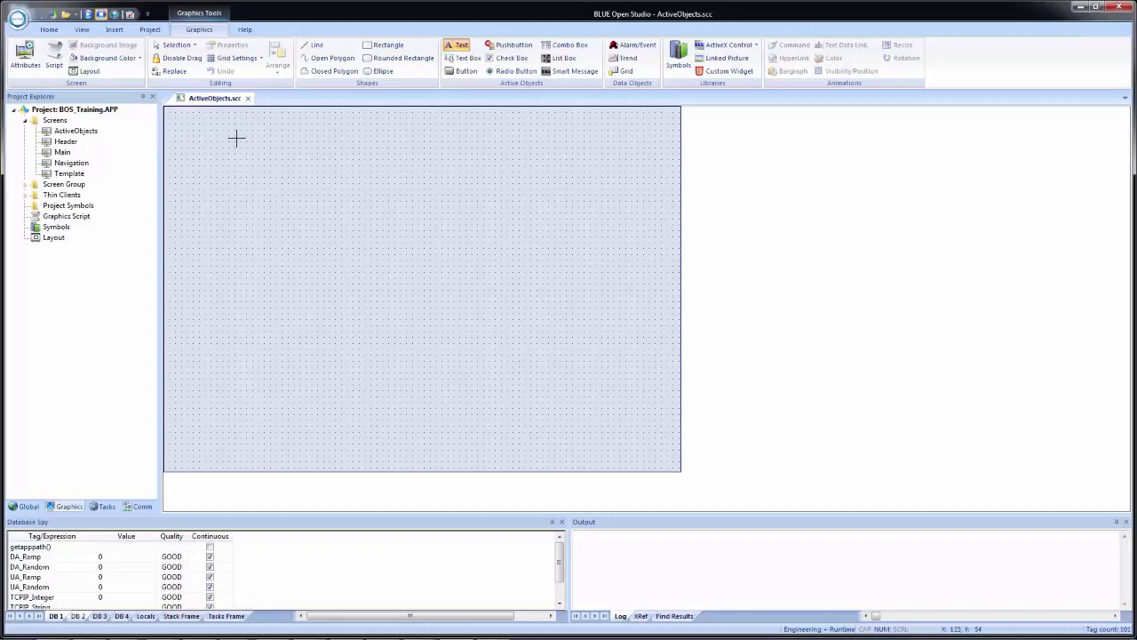
text(Text String)
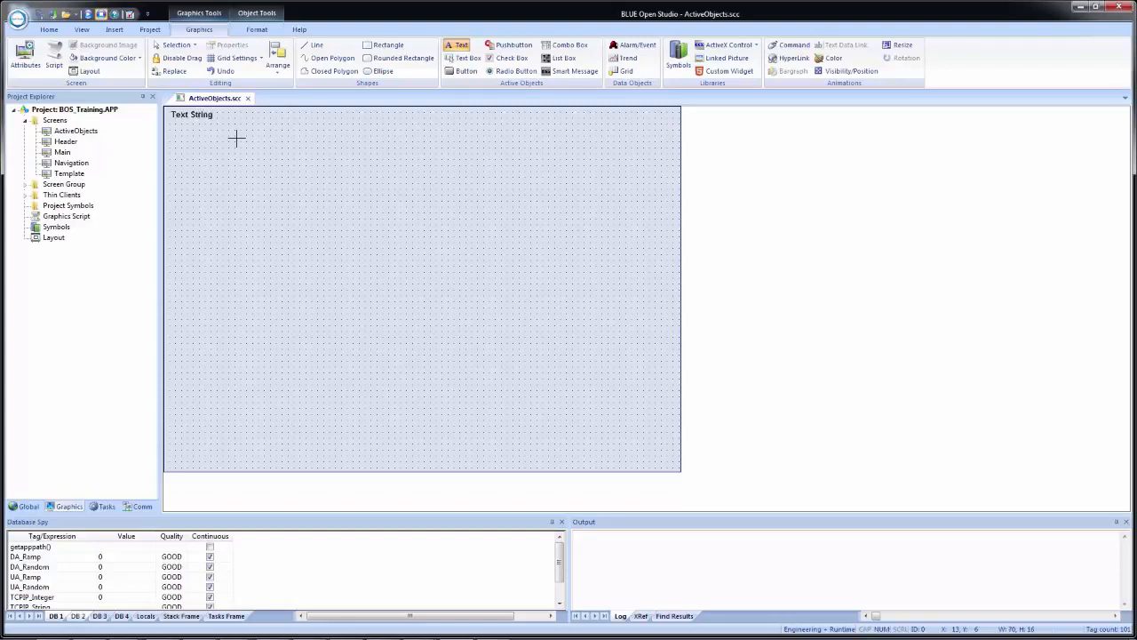
key(Escape)
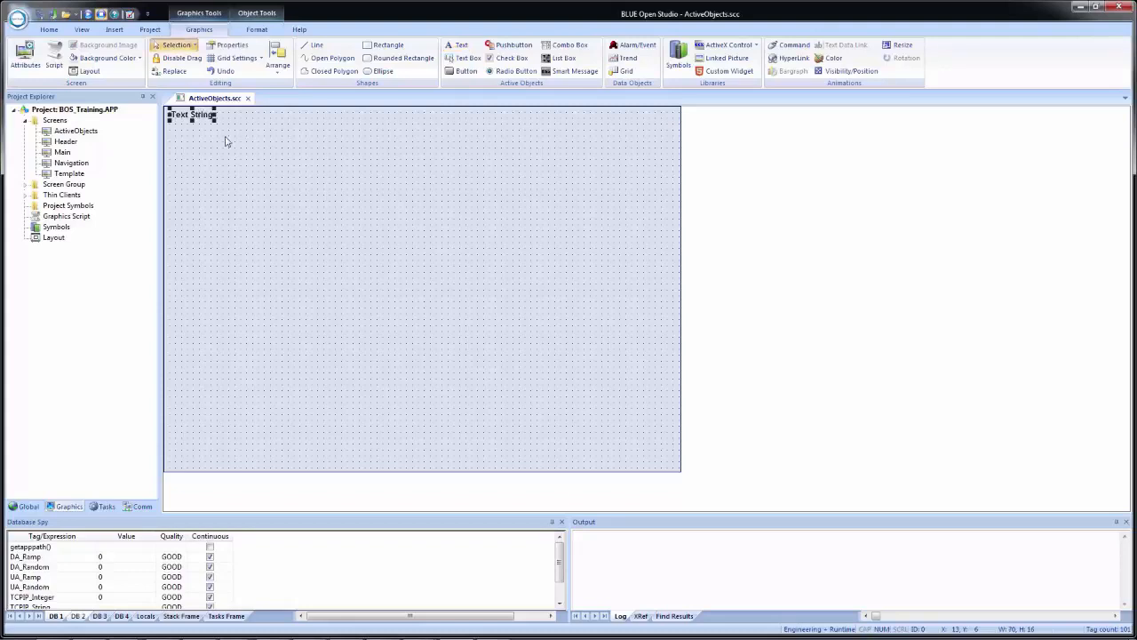
drag(197, 118, 214, 143)
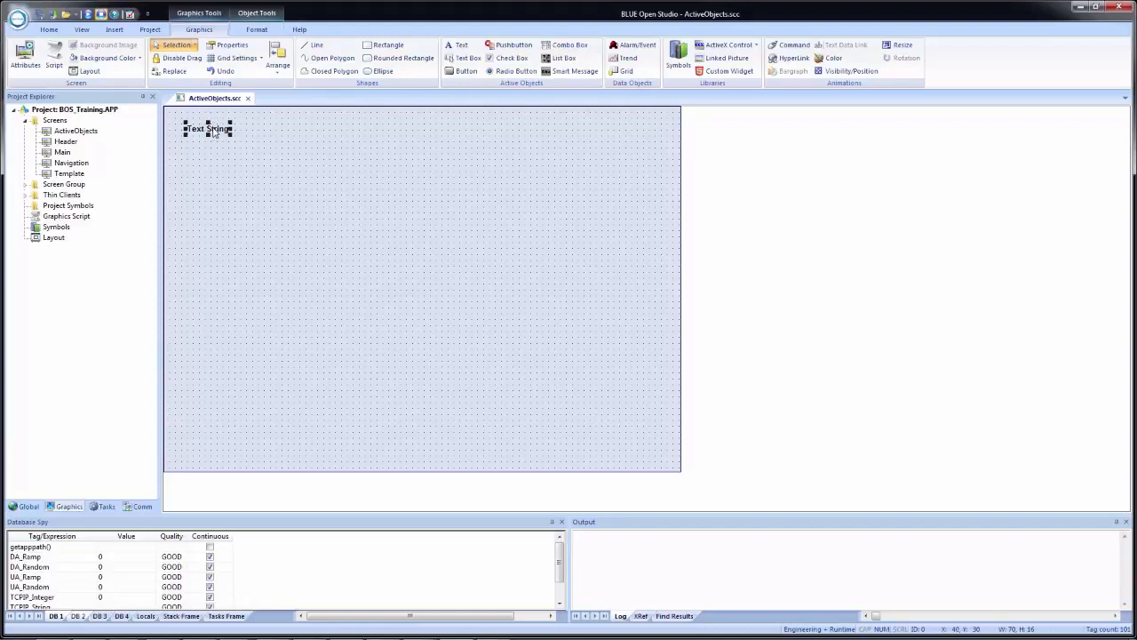
Examine the alignment, border and font options in the text object's properties.
double_click(214, 135)
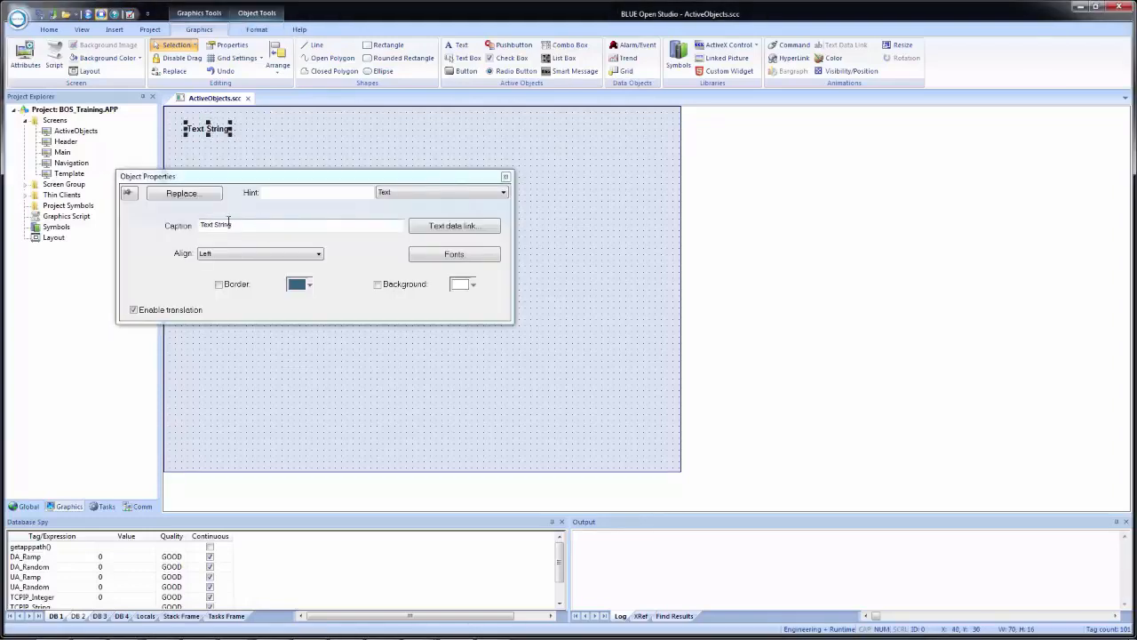
click(249, 255)
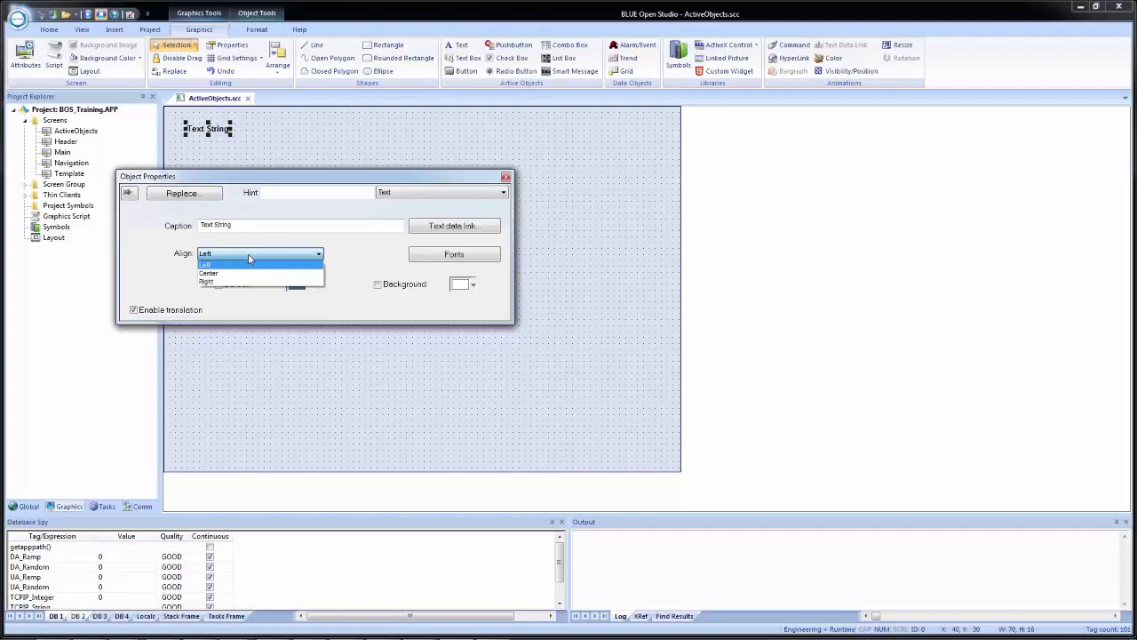
click(248, 253)
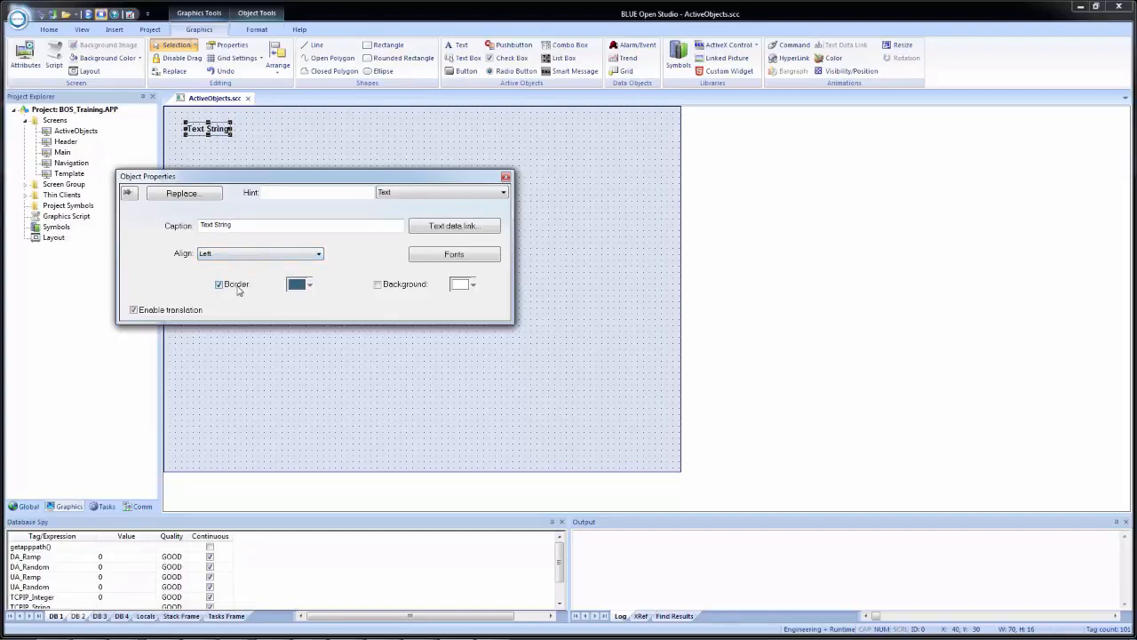
click(236, 286)
click(460, 257)
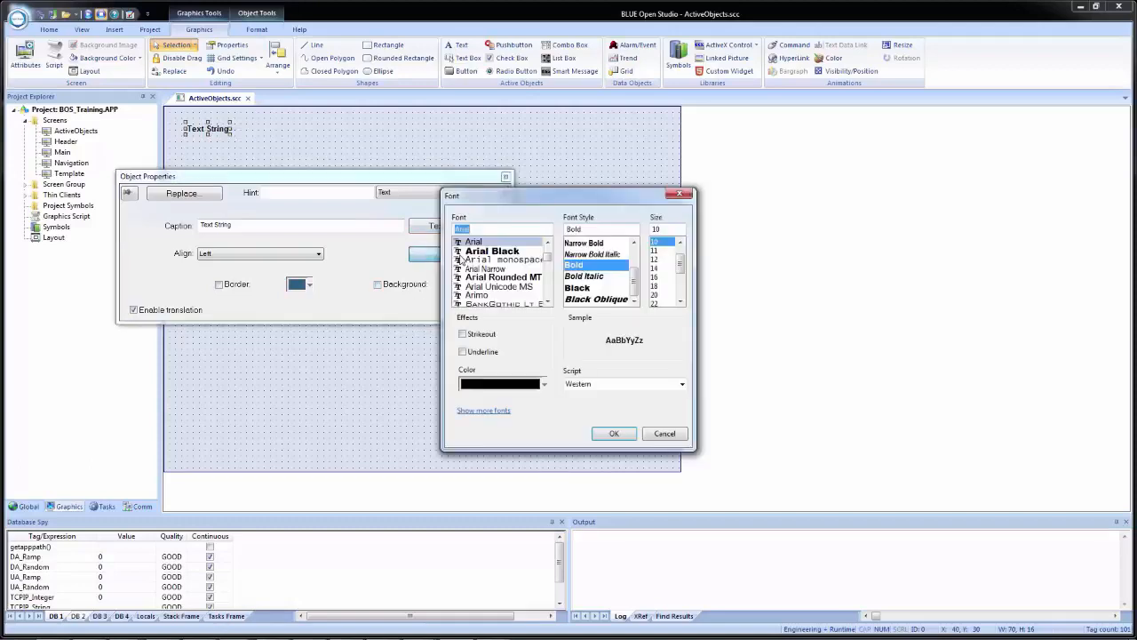
key(Escape)
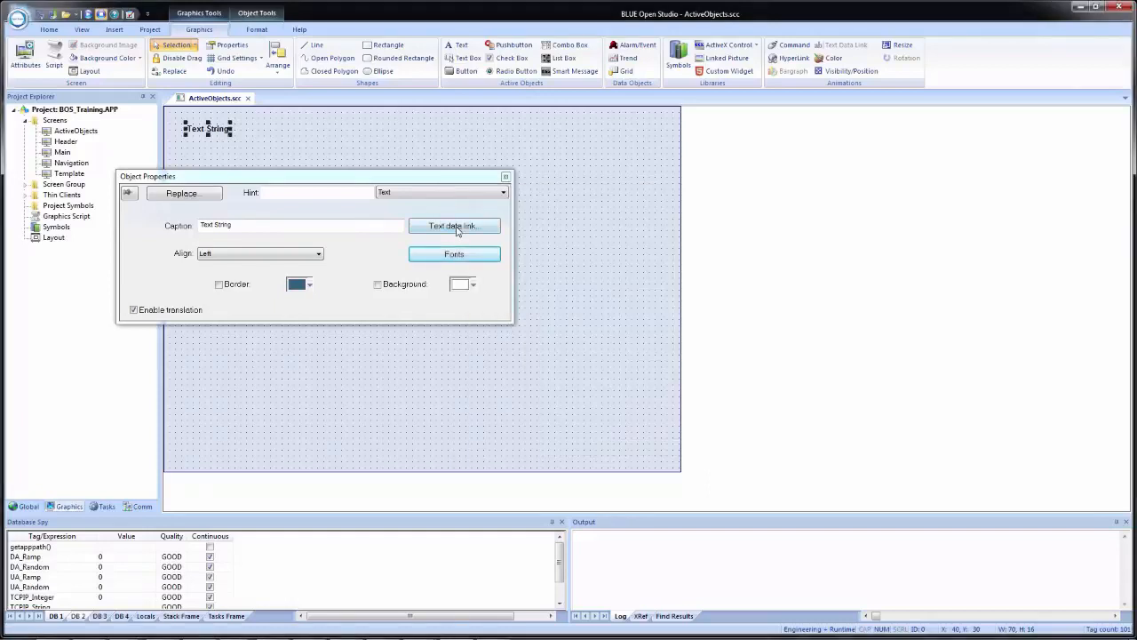
click(430, 147)
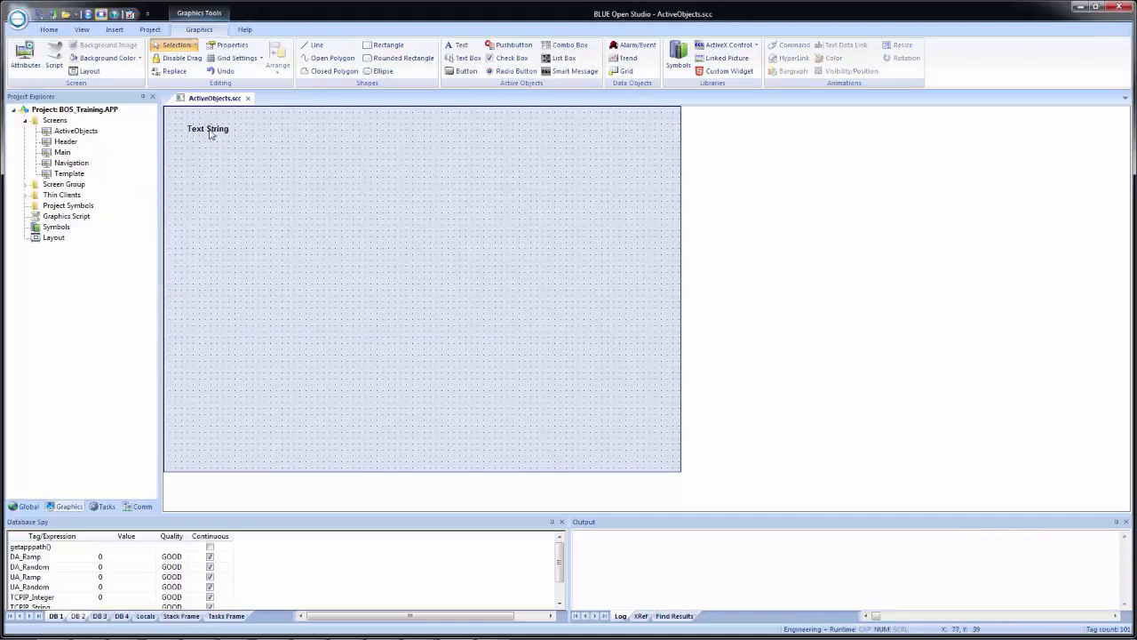
Move the text object to X 20, Y 30 and place a copy directly below it at X 20, Y 60.
drag(210, 132, 202, 134)
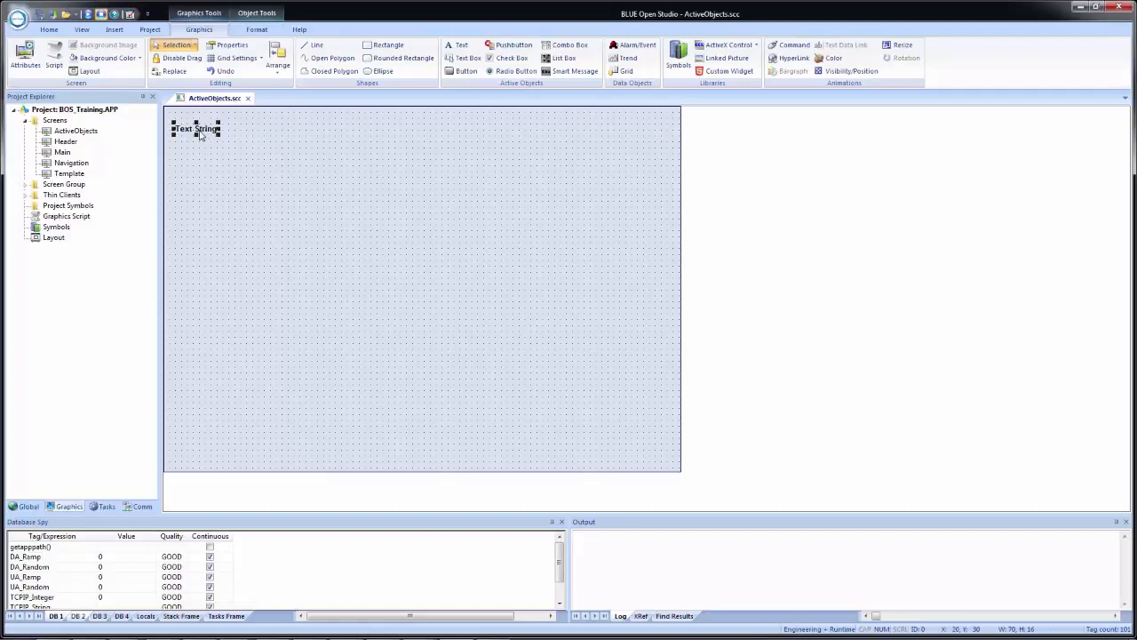
drag(200, 133, 202, 150)
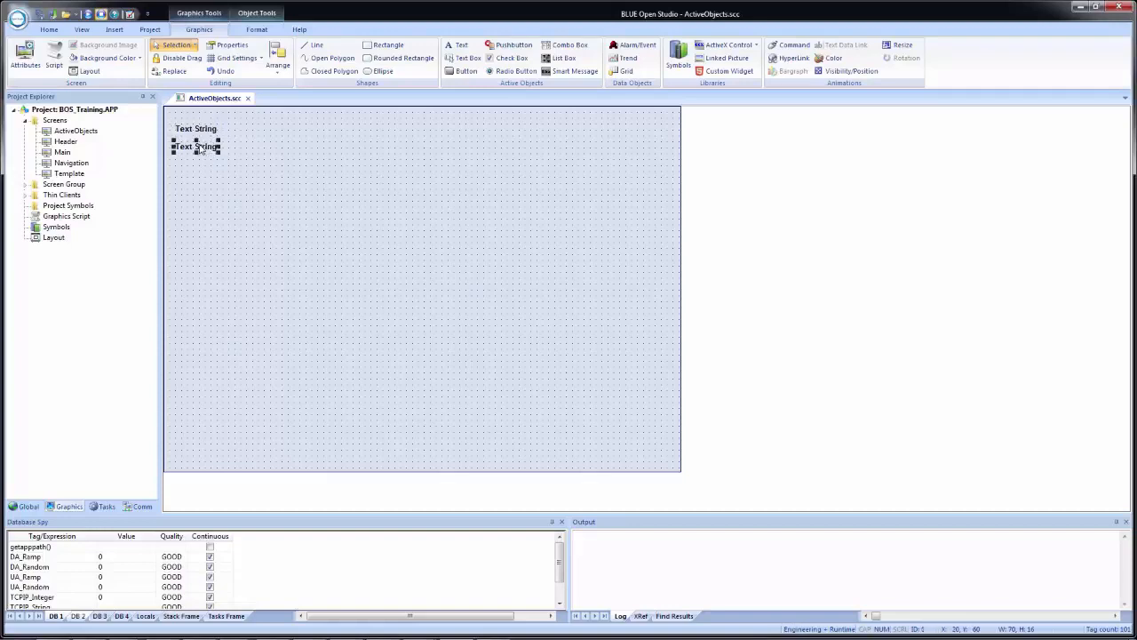
Add a text data link to the lower text copy with the expression FloatValue->Name.
double_click(202, 149)
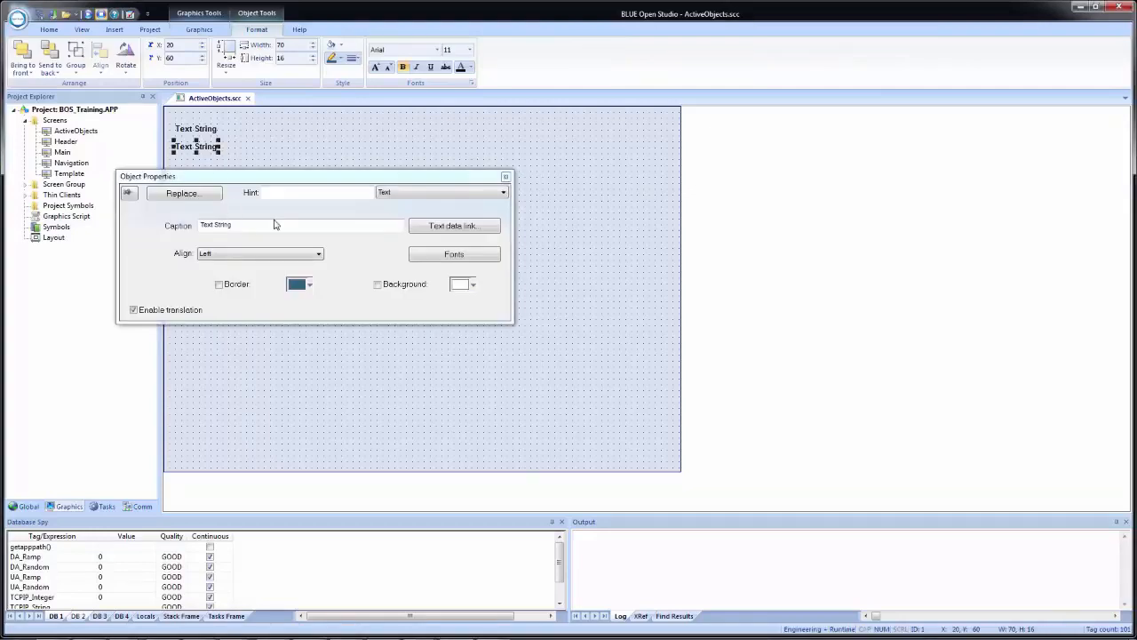
click(455, 229)
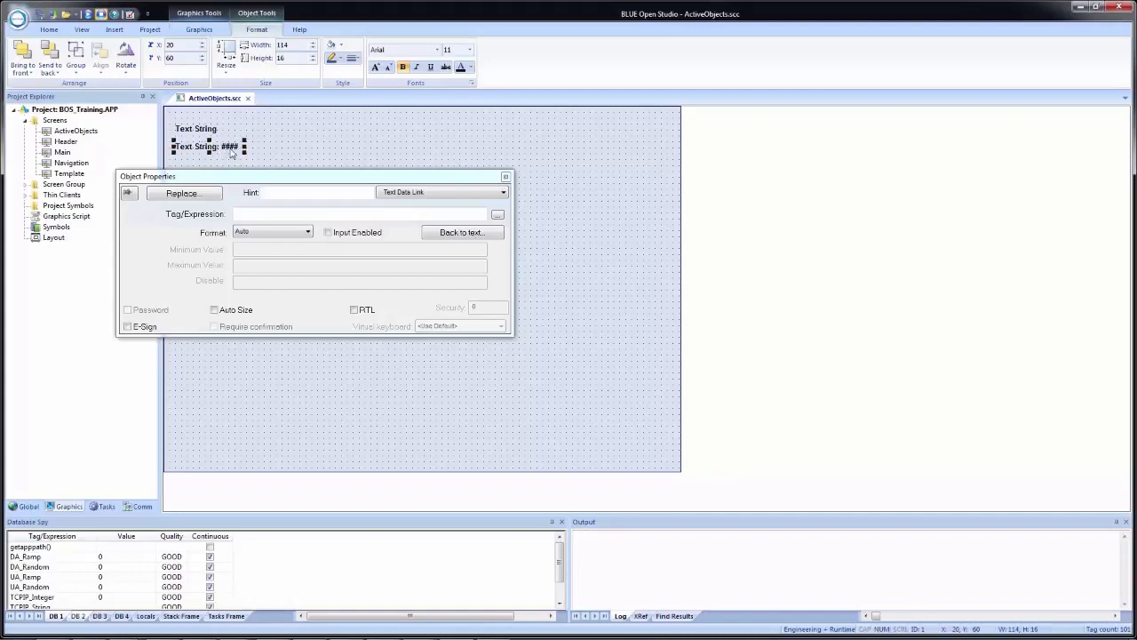
click(277, 211)
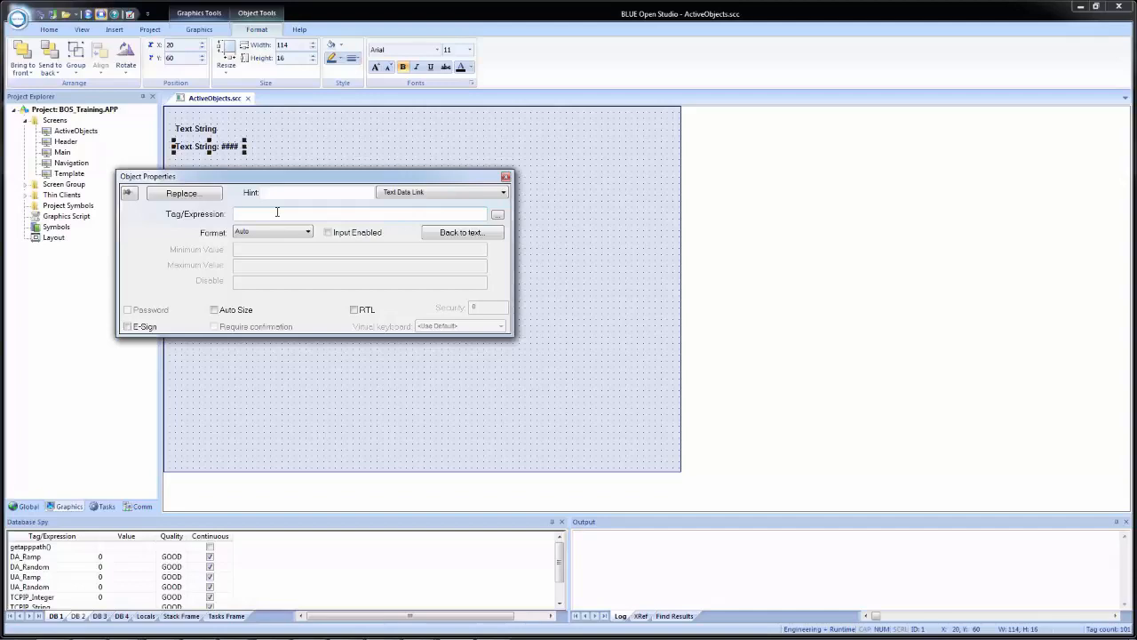
text(atValue->Name)
click(349, 195)
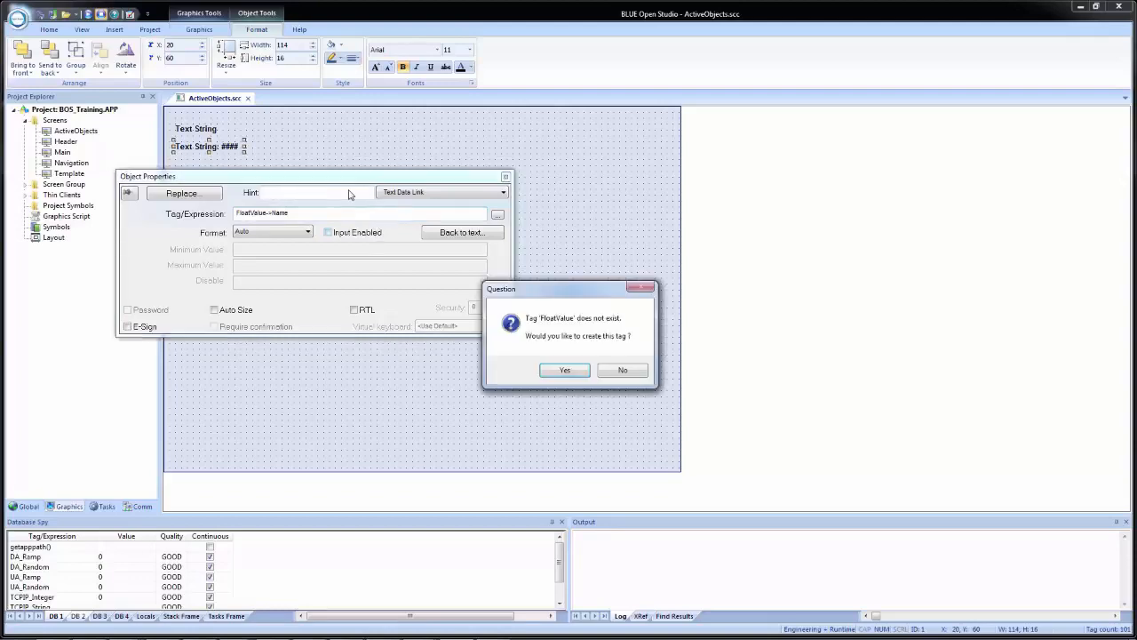
Create the tag FloatValue with type Real and Local scope.
click(565, 370)
click(286, 247)
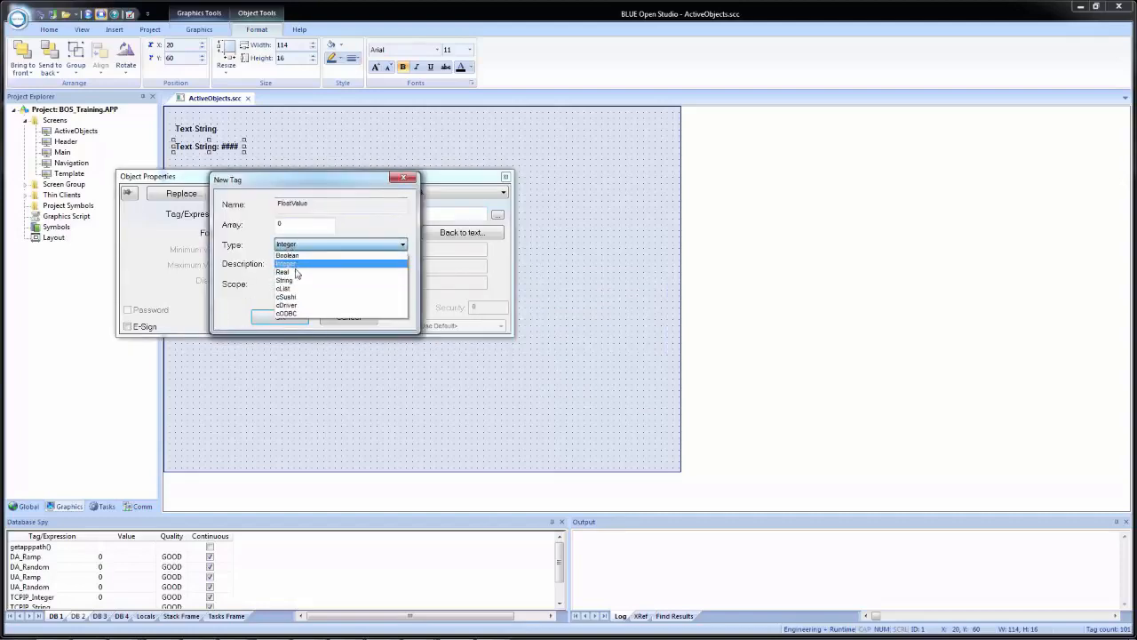
click(298, 271)
click(303, 284)
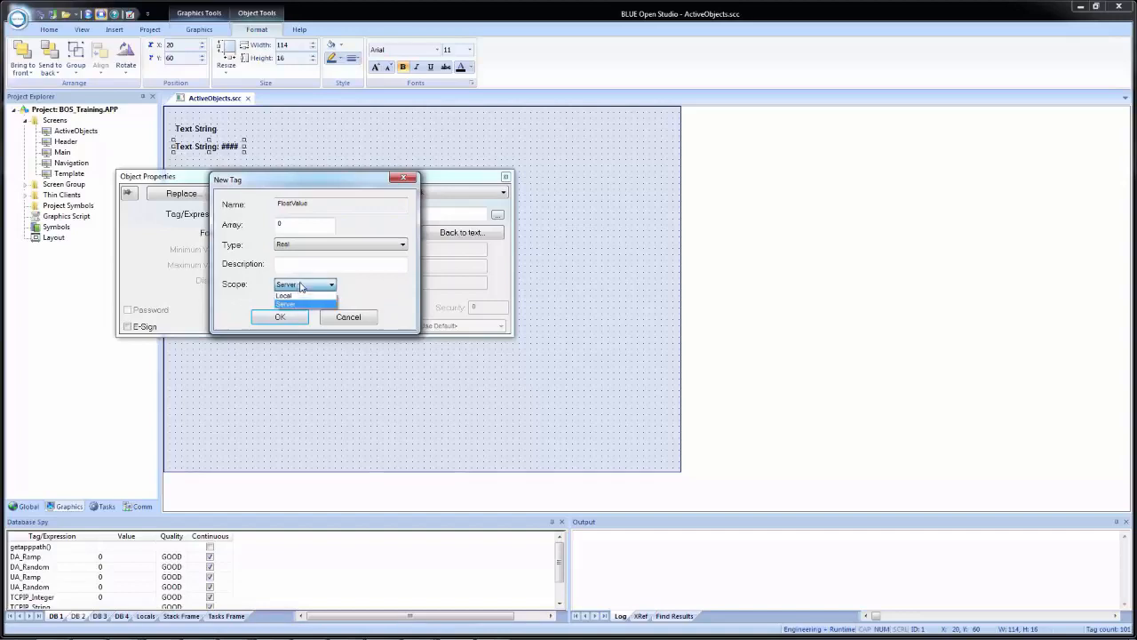
click(295, 303)
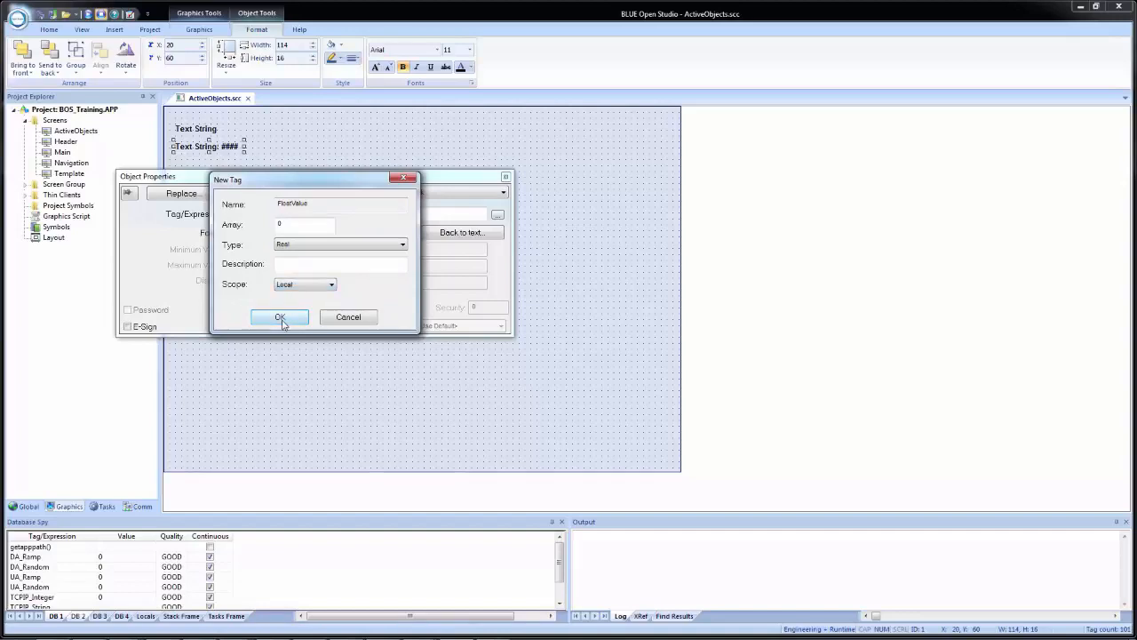
click(279, 319)
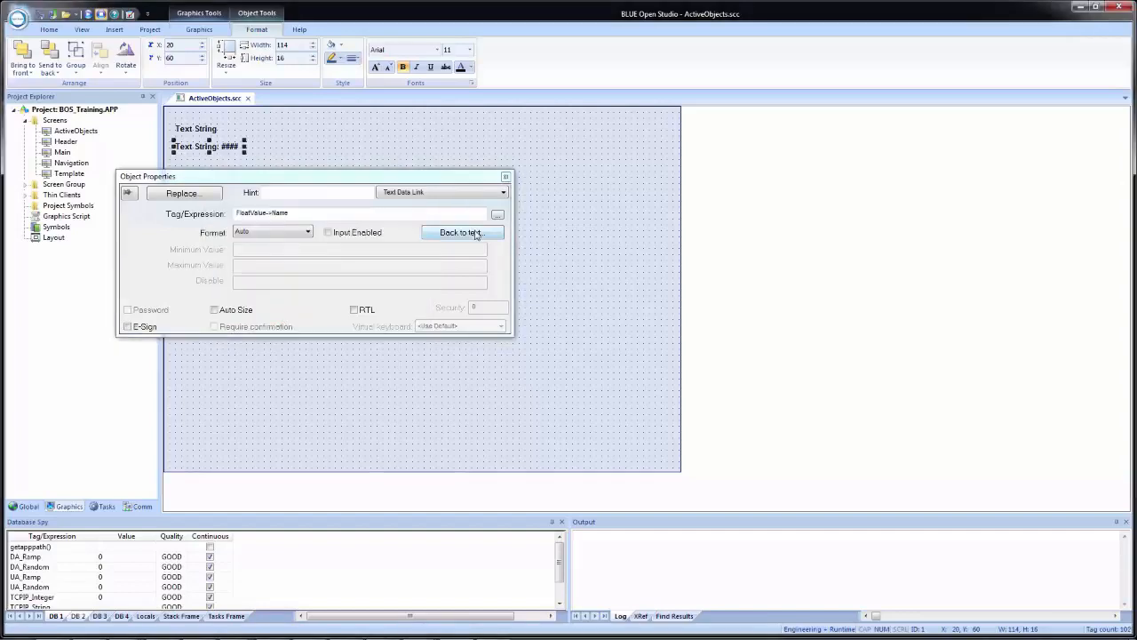
Clear the lower text's caption and reopen its text data link settings.
click(476, 234)
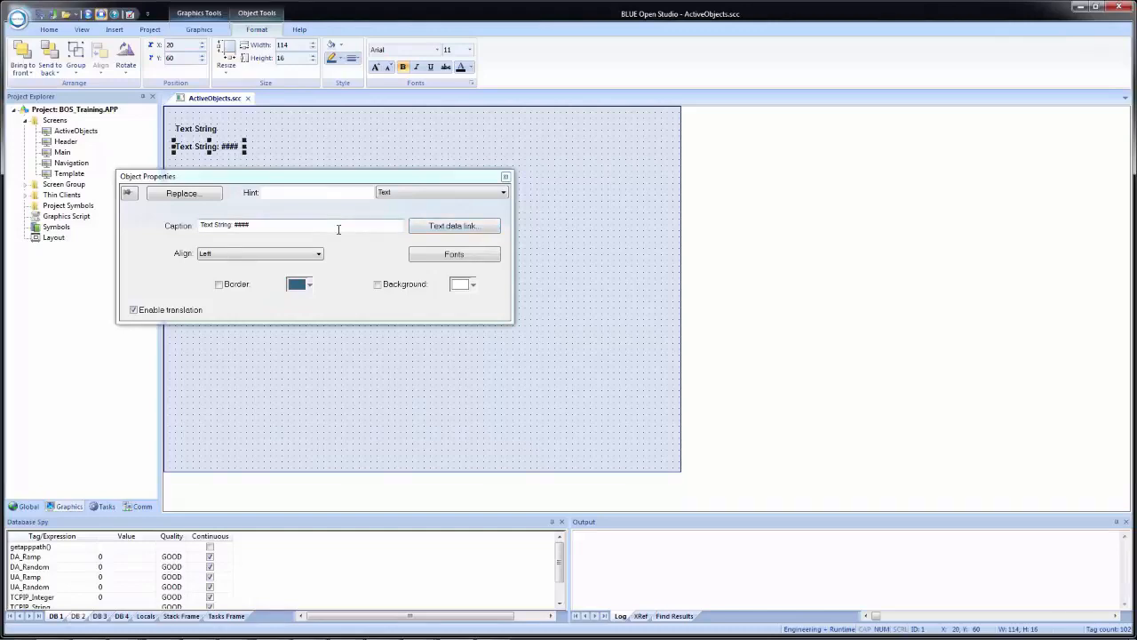
drag(274, 223, 160, 213)
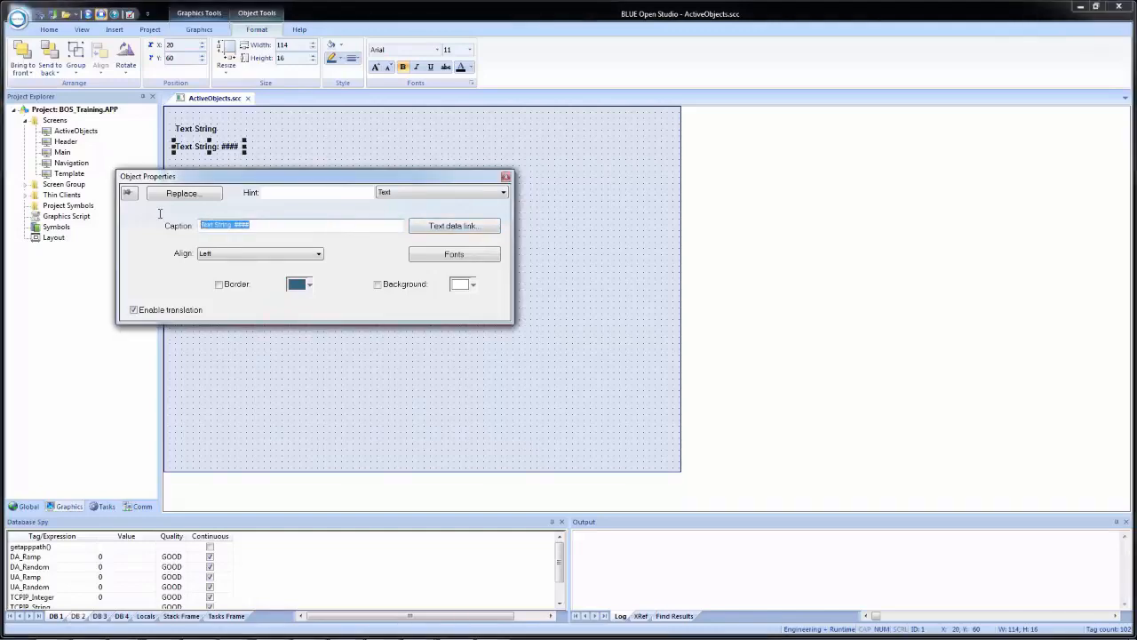
key(Delete)
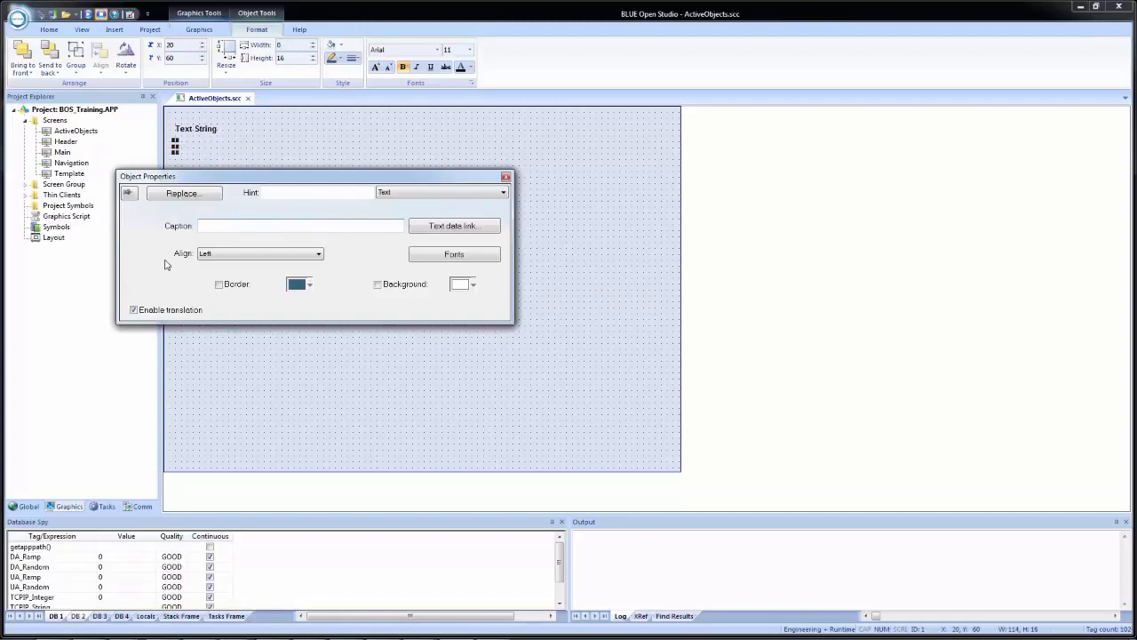
click(437, 229)
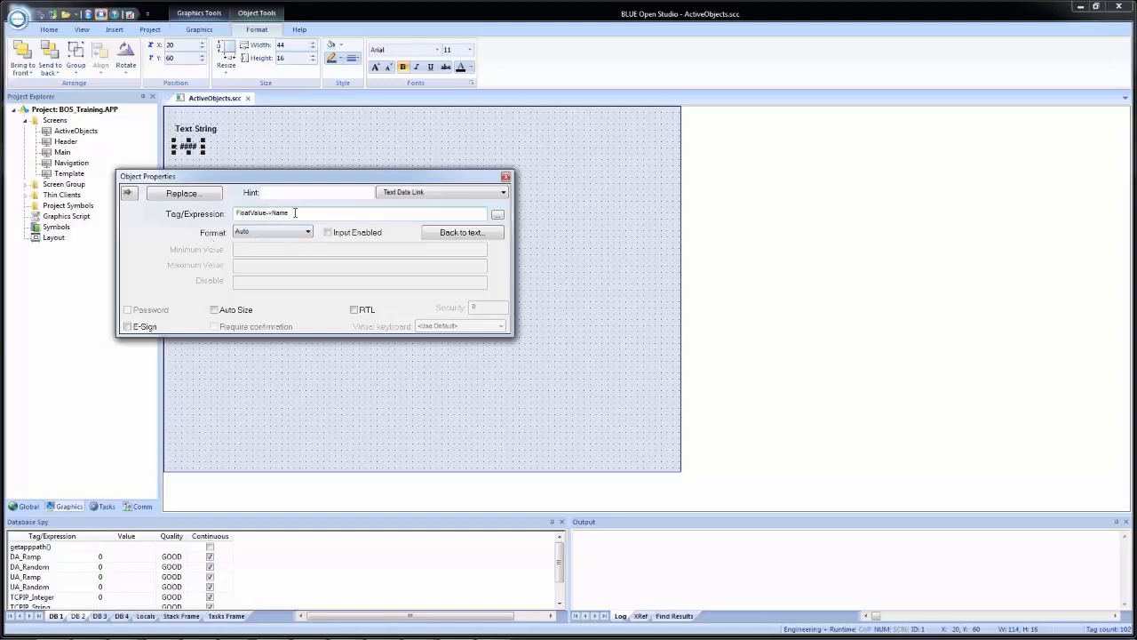
click(264, 213)
Set the lower text's caption to ##########, check its data link settings and close the properties.
click(434, 232)
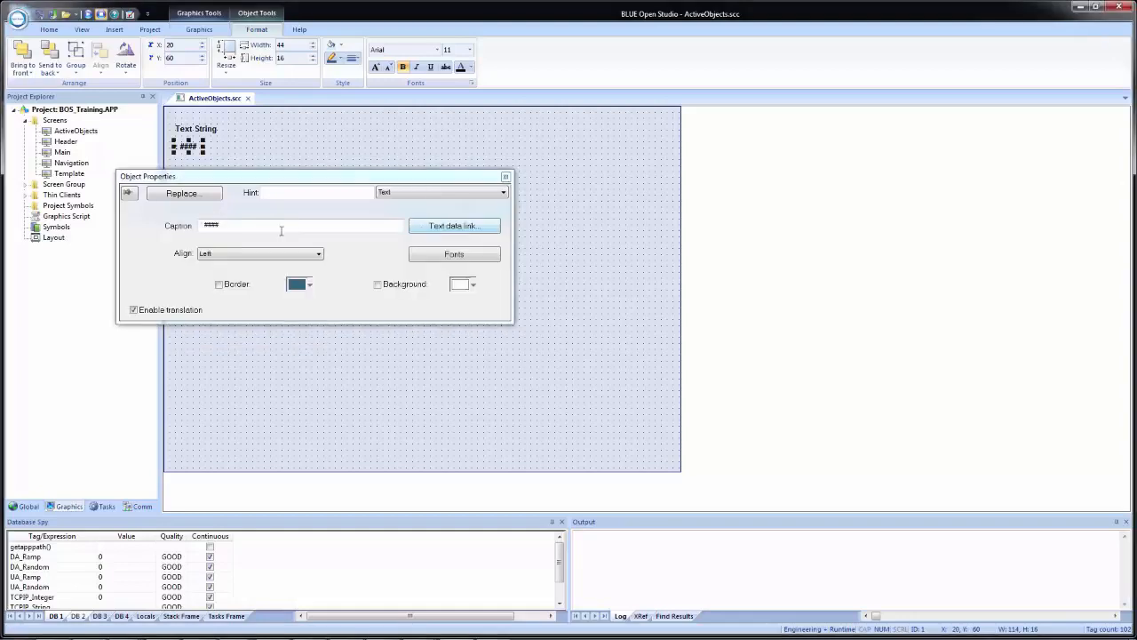
double_click(259, 225)
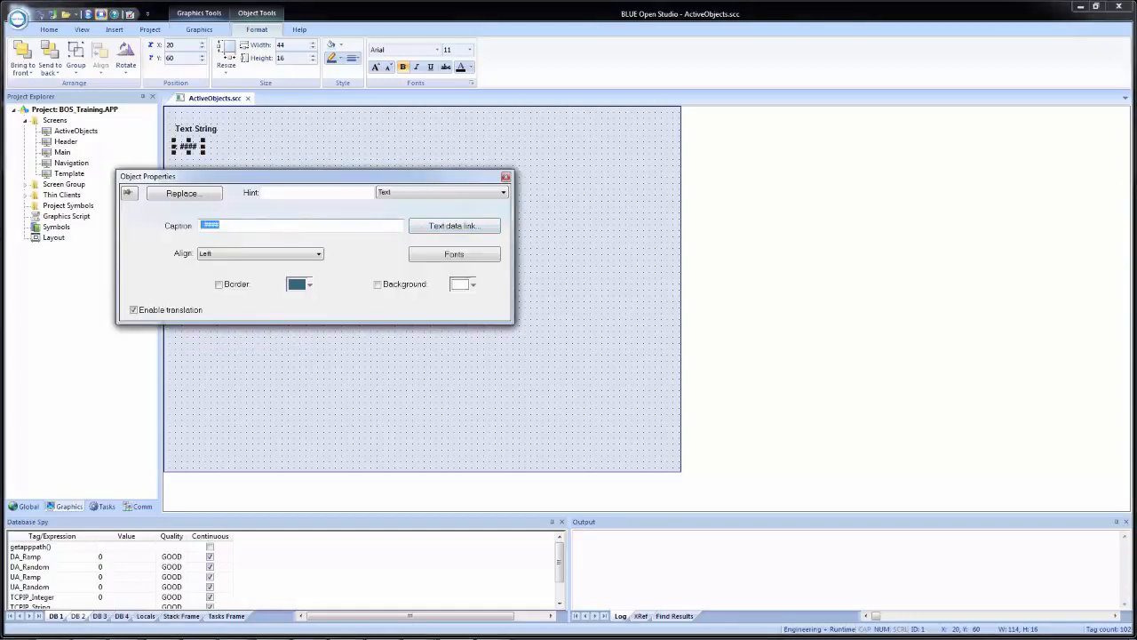
text(##########)
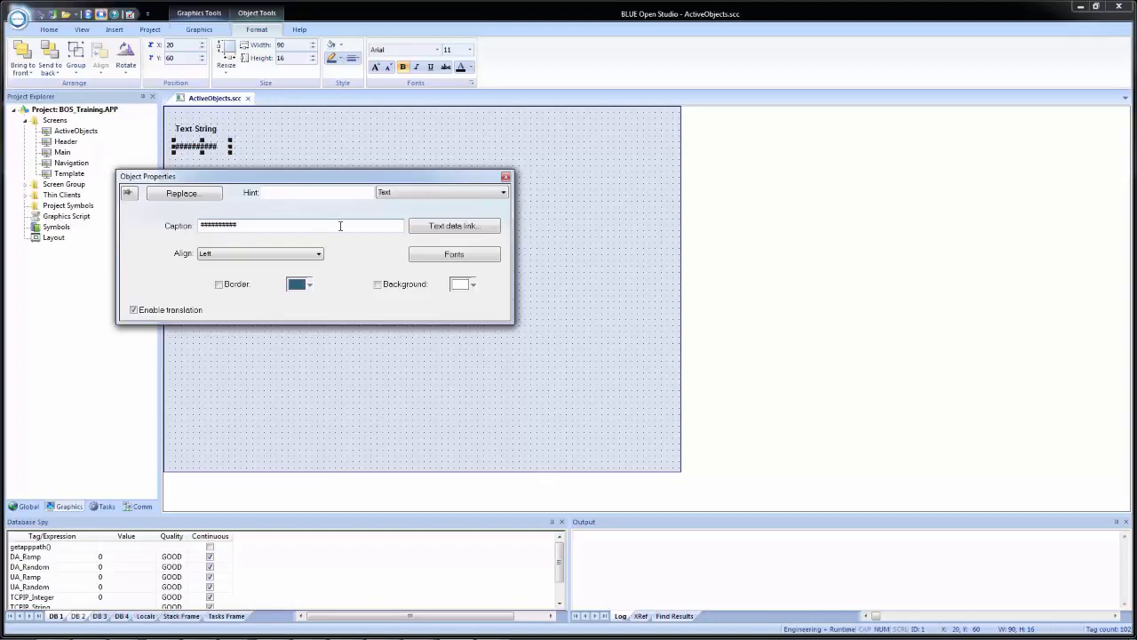
click(453, 225)
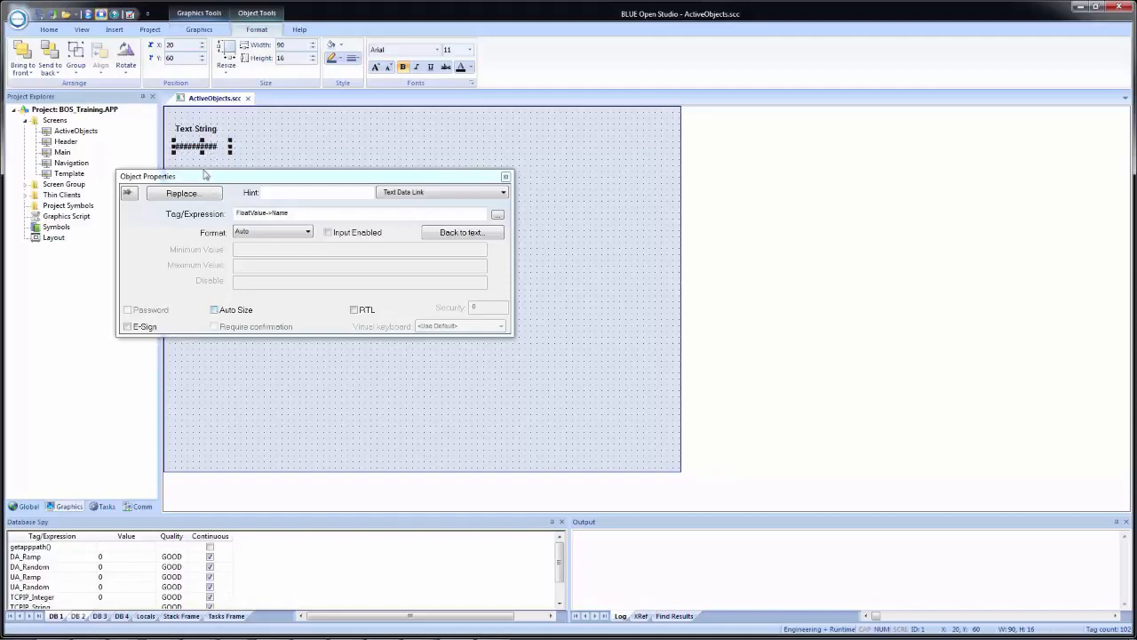
click(294, 158)
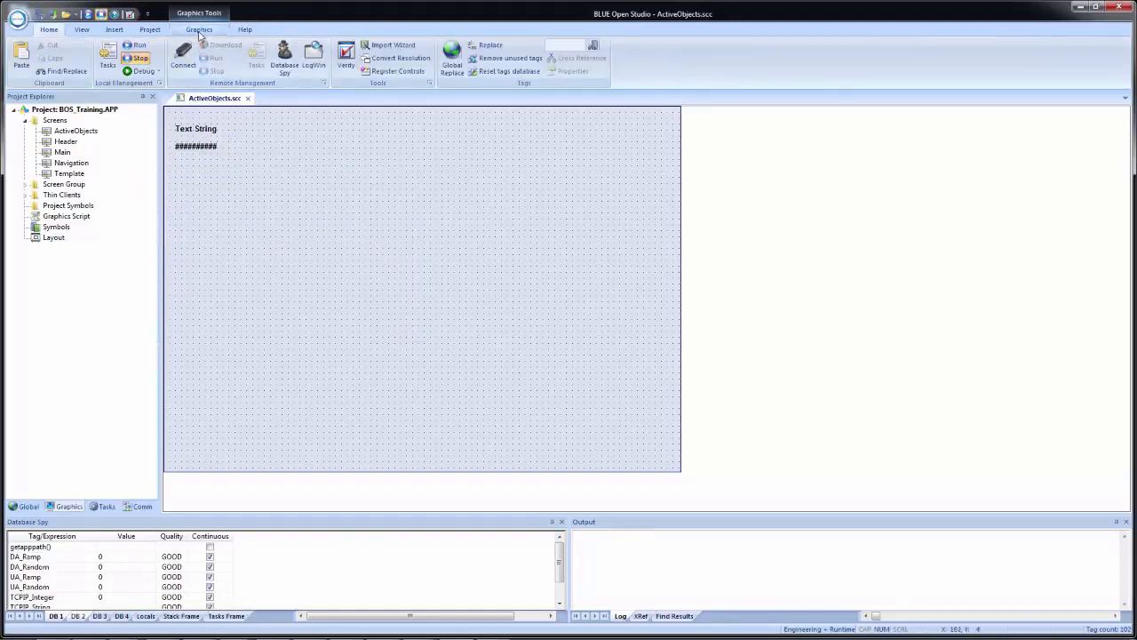
Draw a text box about 191 wide and 60 high beside the two text objects.
click(199, 29)
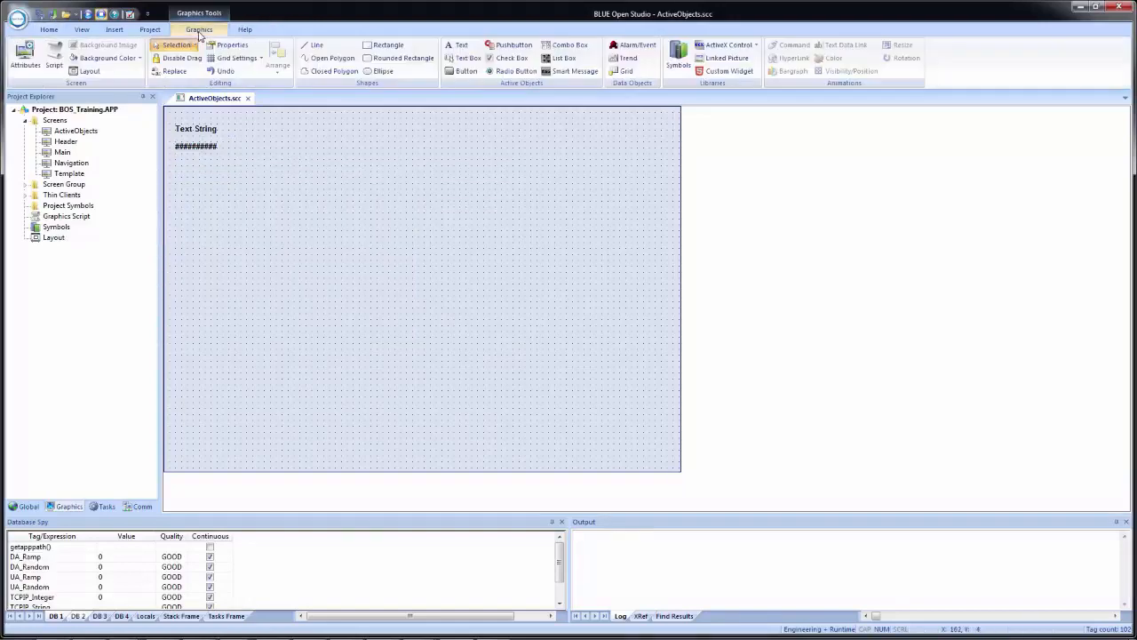
click(465, 58)
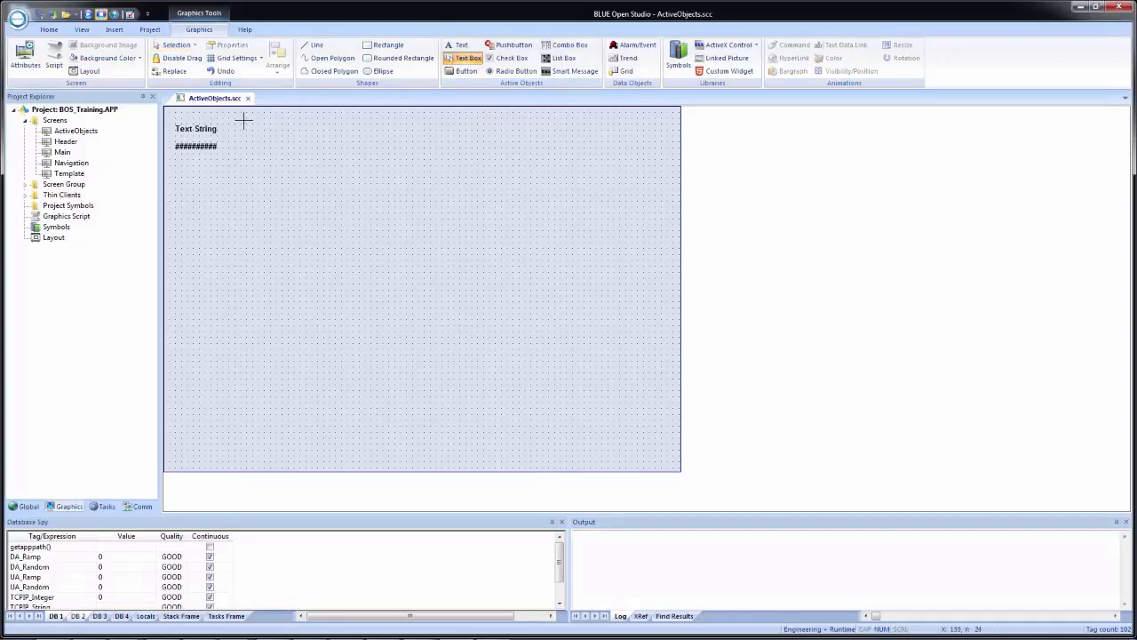
drag(240, 116, 355, 153)
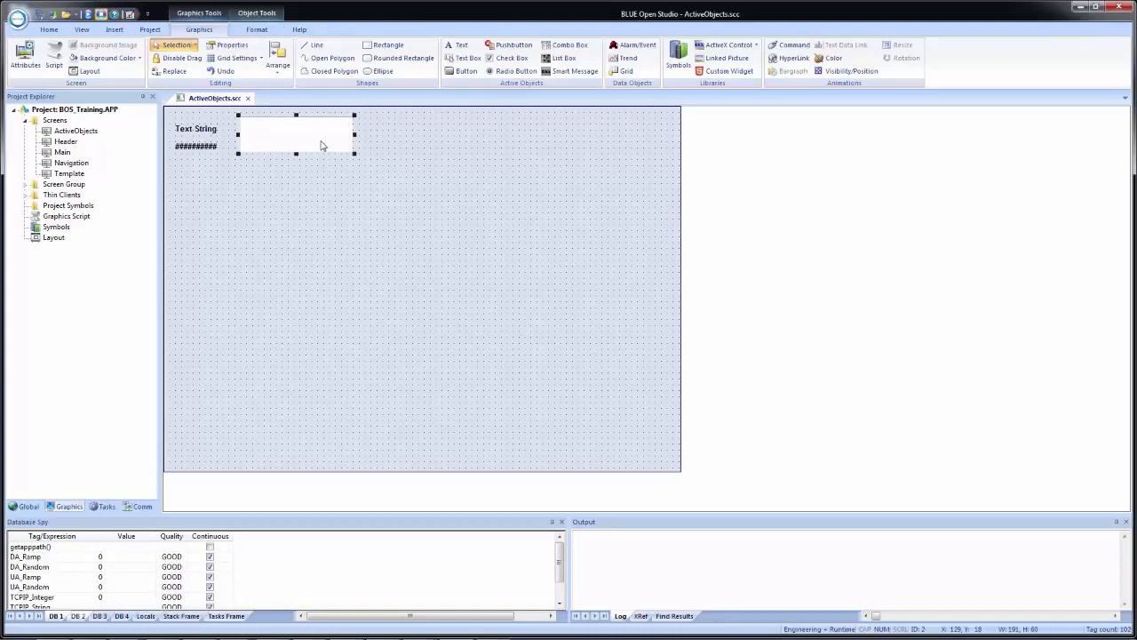
Set the new text box's tag/expression to TextString.
double_click(321, 144)
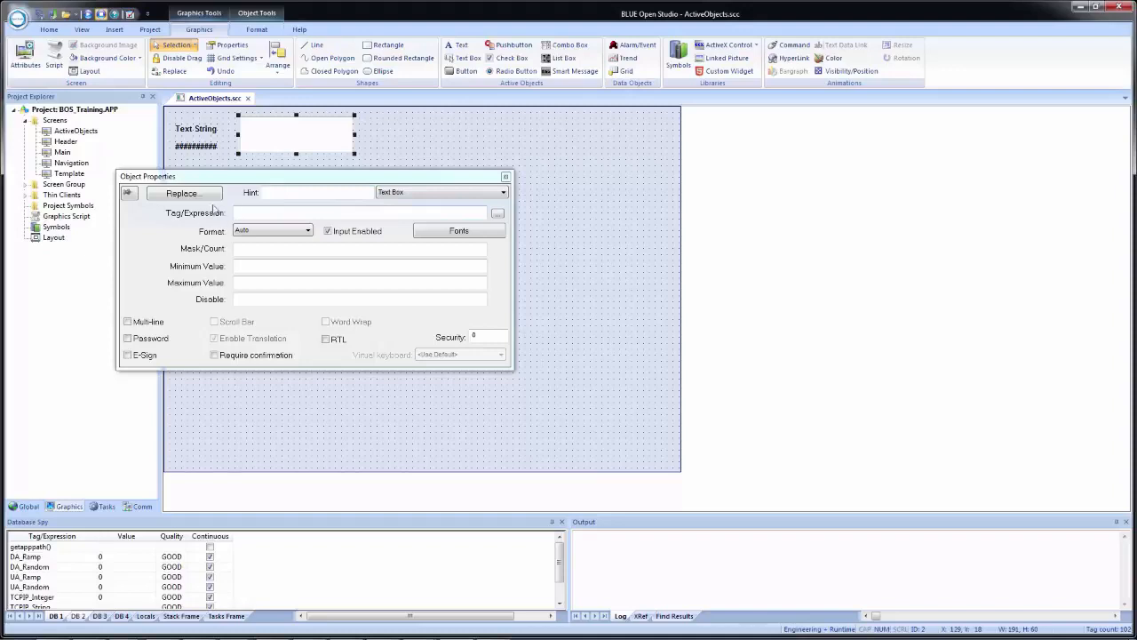
click(316, 213)
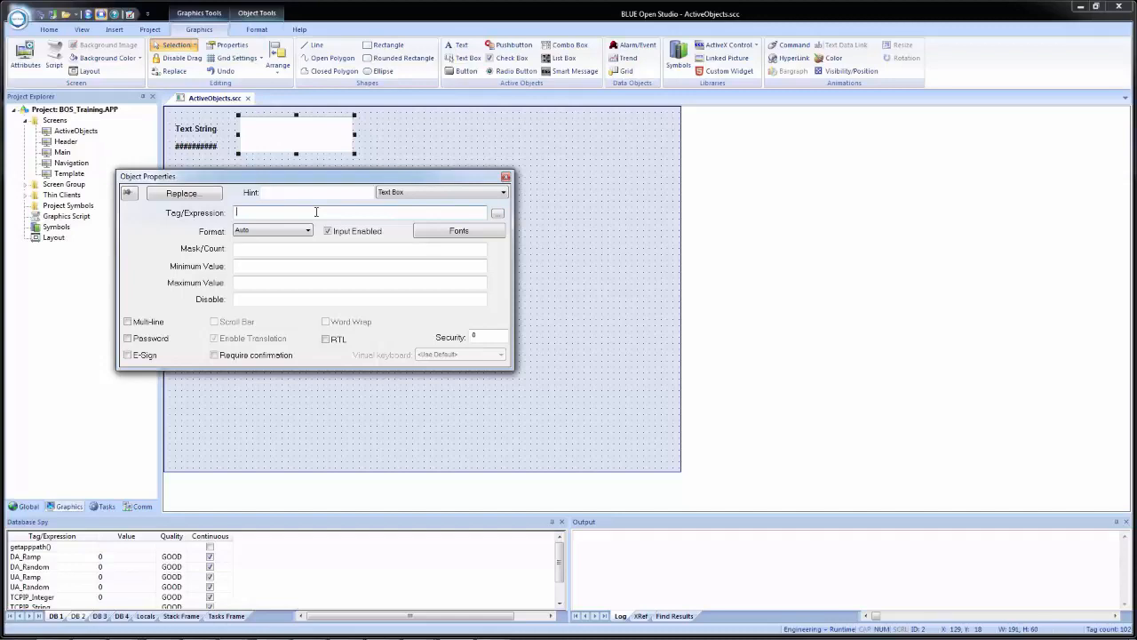
text(TextString)
click(325, 248)
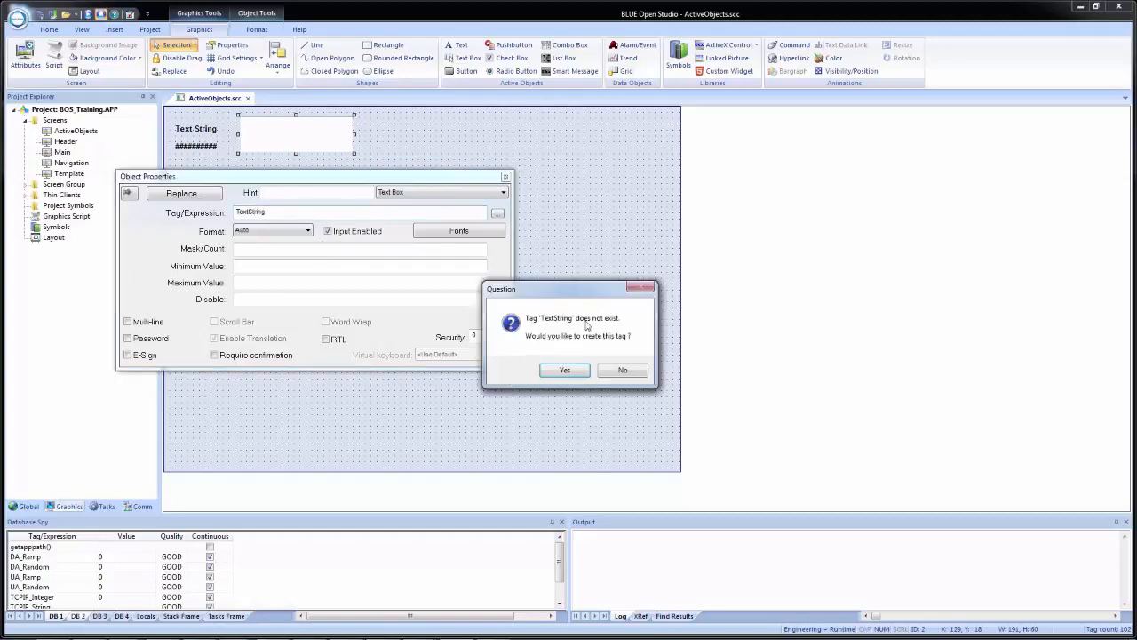
Create the tag TextString with type String and Local scope.
click(571, 370)
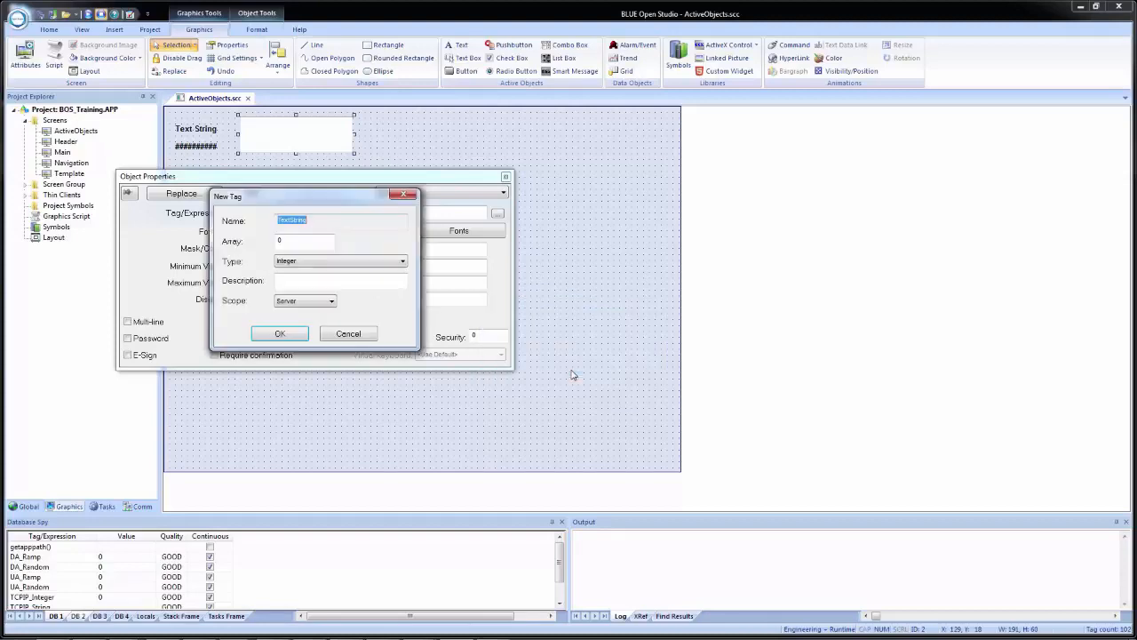
click(321, 262)
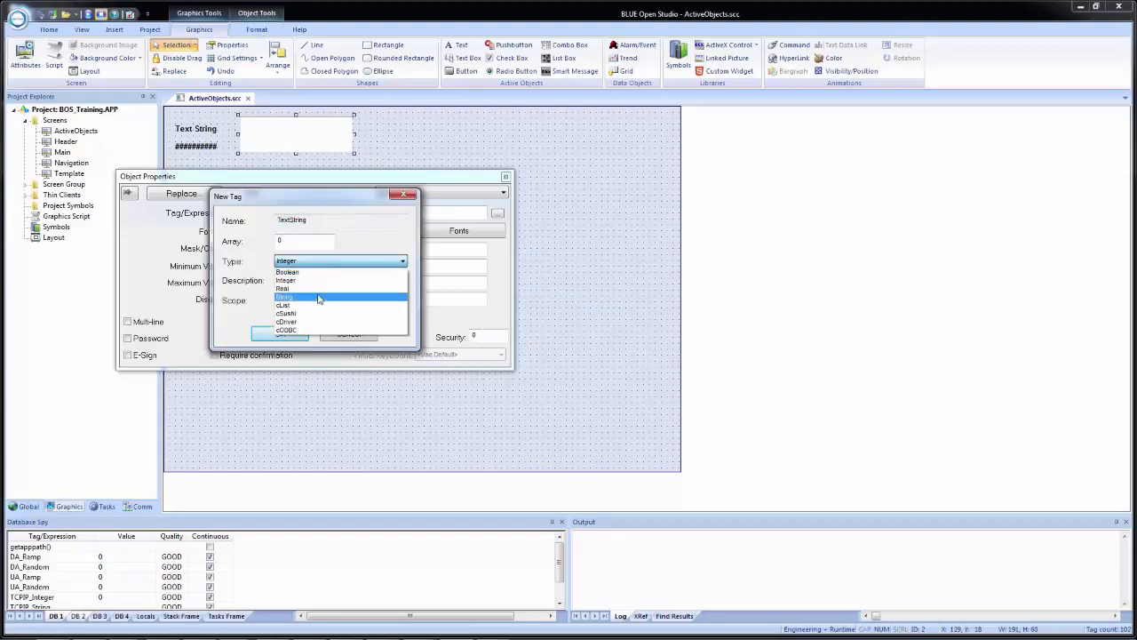
click(321, 296)
click(311, 301)
click(307, 311)
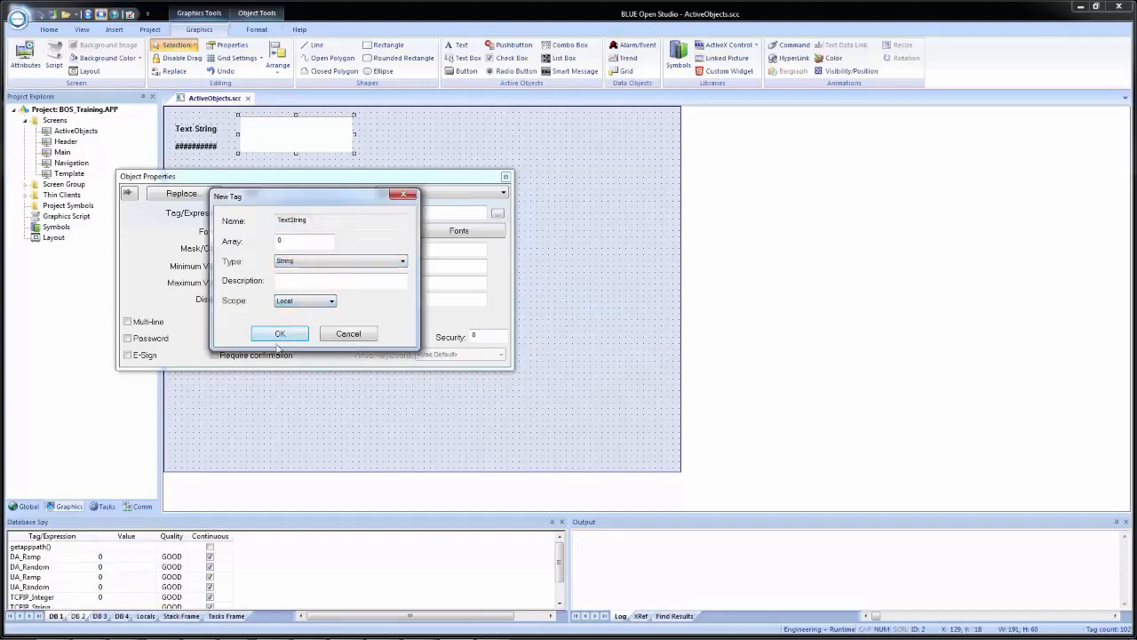
click(280, 334)
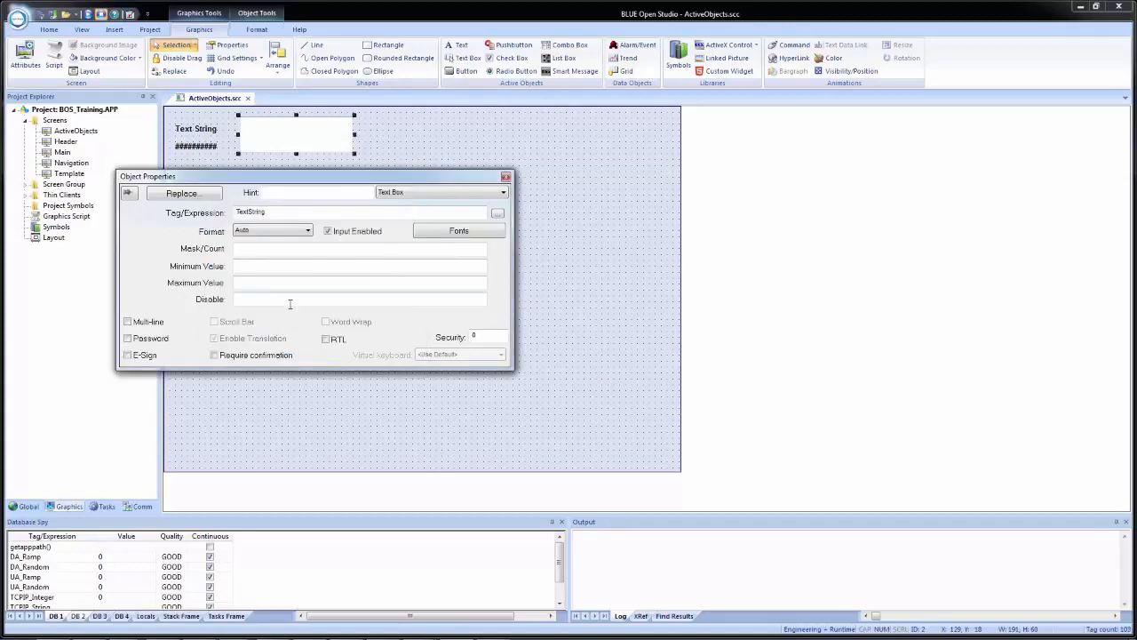
Check the text box's format options, try a #.### mask with a minimum value of 0, and clear these entries.
click(281, 233)
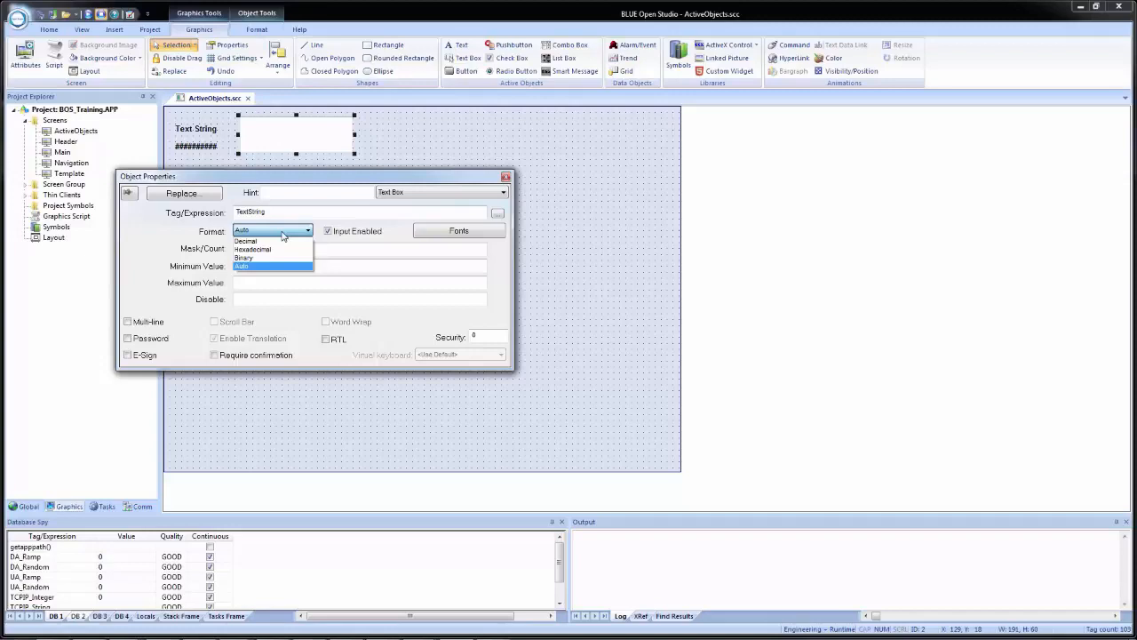
click(387, 213)
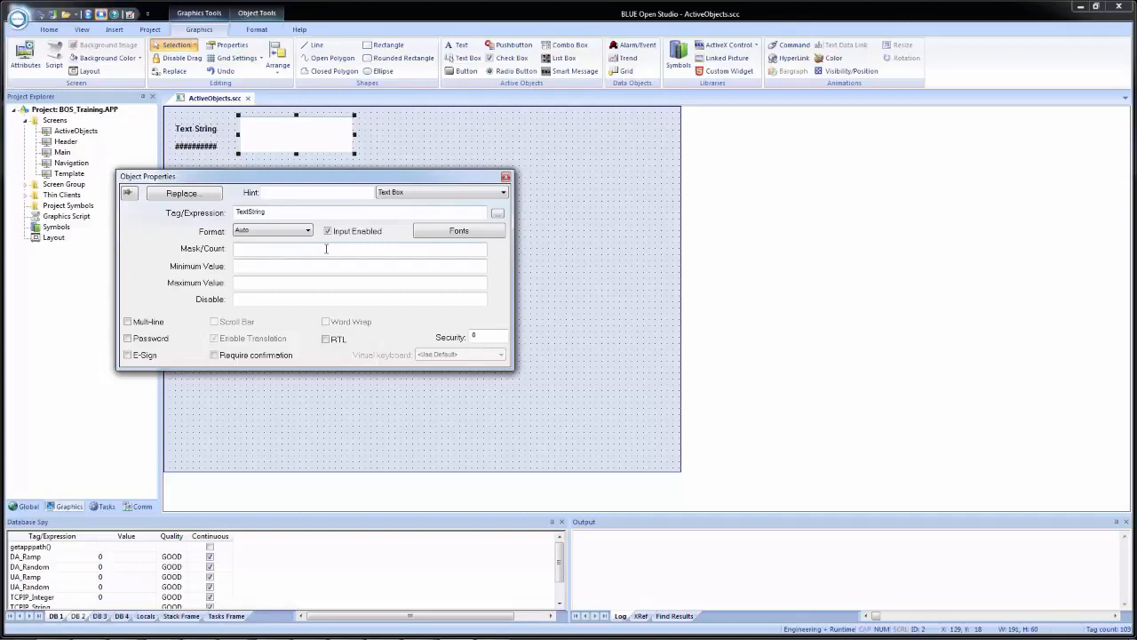
text(#####)
key(Tab)
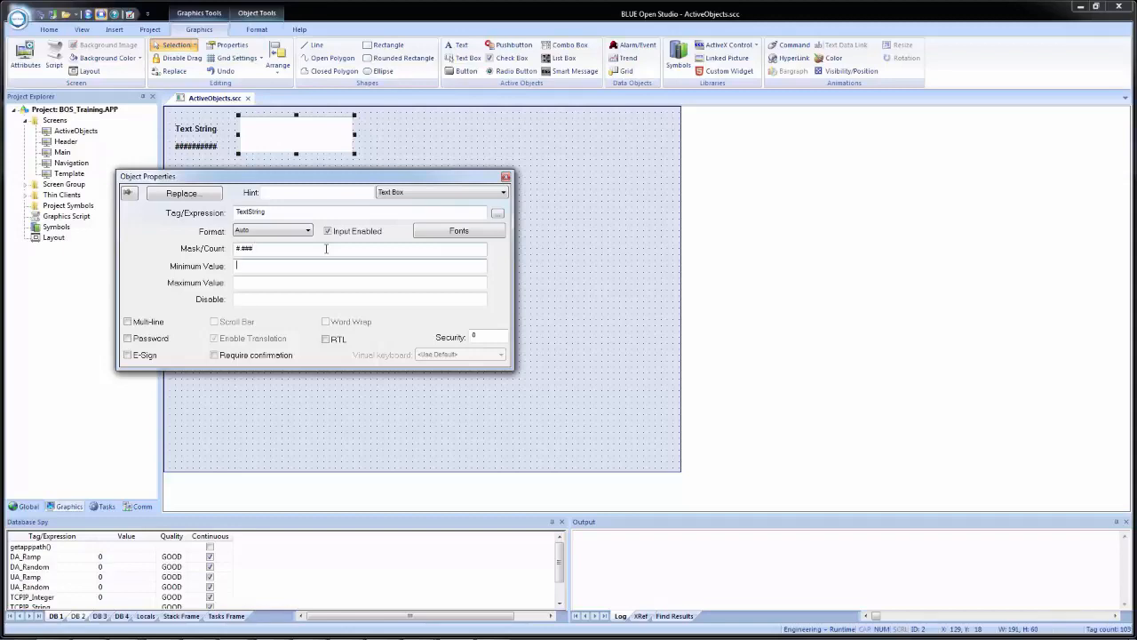
text(0)
click(247, 279)
drag(255, 249, 214, 283)
key(BackSpace)
key(BackSpace)
key(BackSpace)
Try the Multi-line option on the text box, turn it back off and close the properties.
click(158, 324)
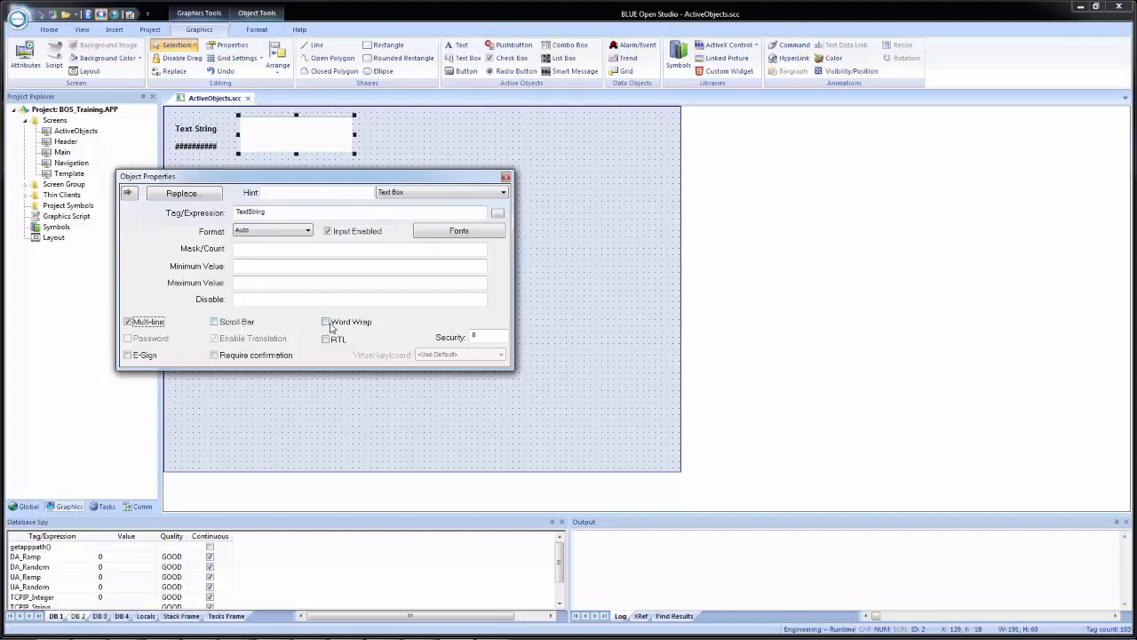
click(133, 324)
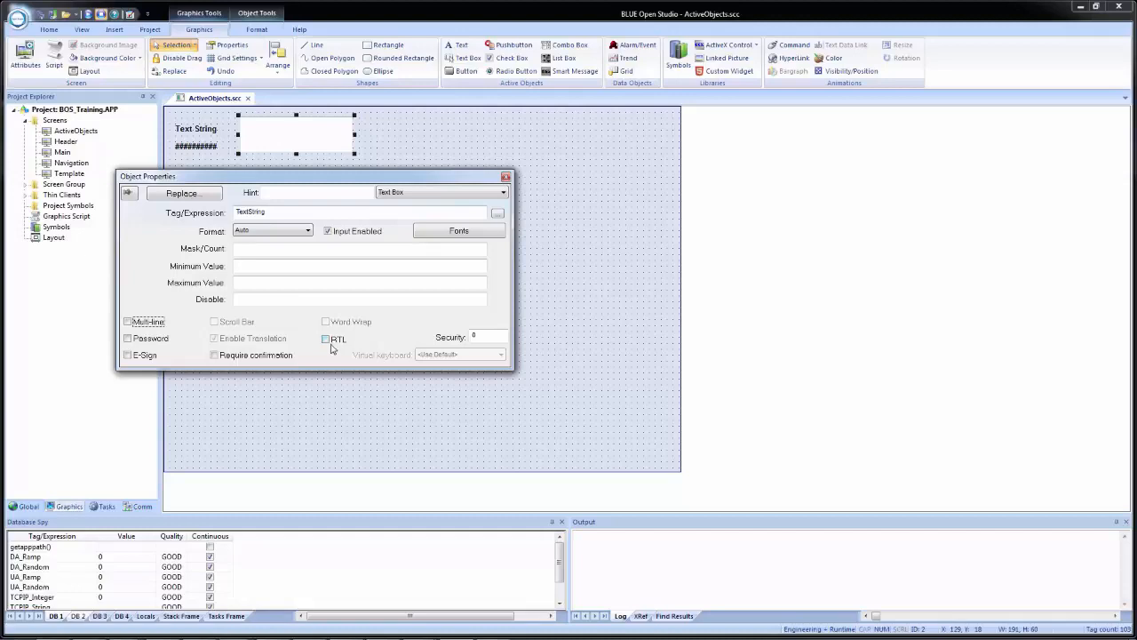
click(492, 338)
click(556, 228)
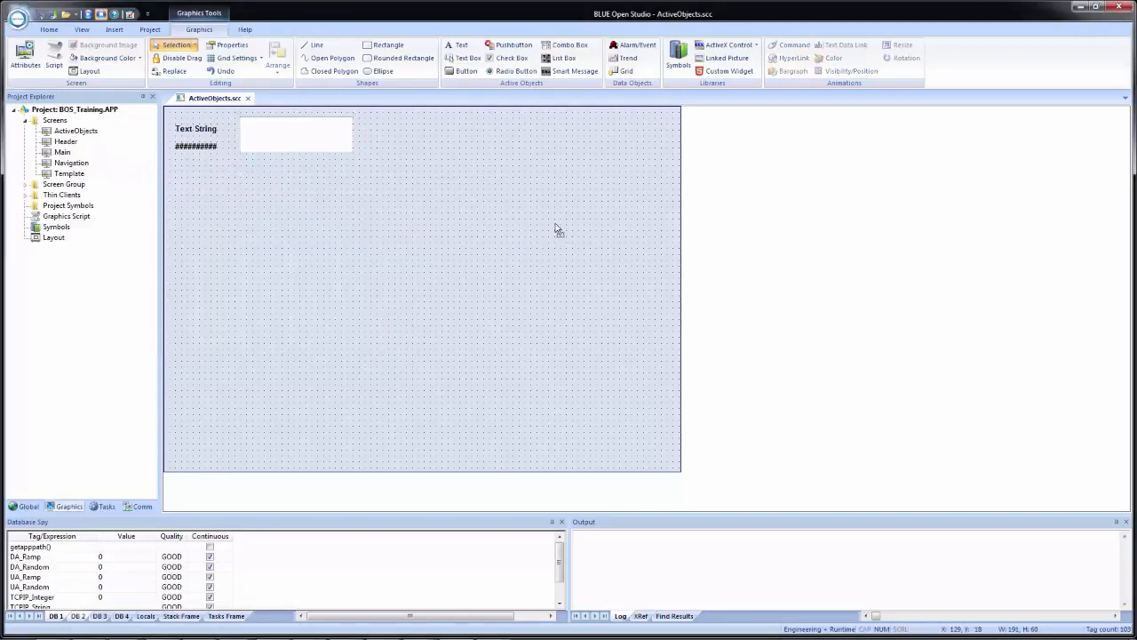
Shorten the text box to about 43 high and arrange a copy directly below it with the ########## text moved alongside.
click(295, 151)
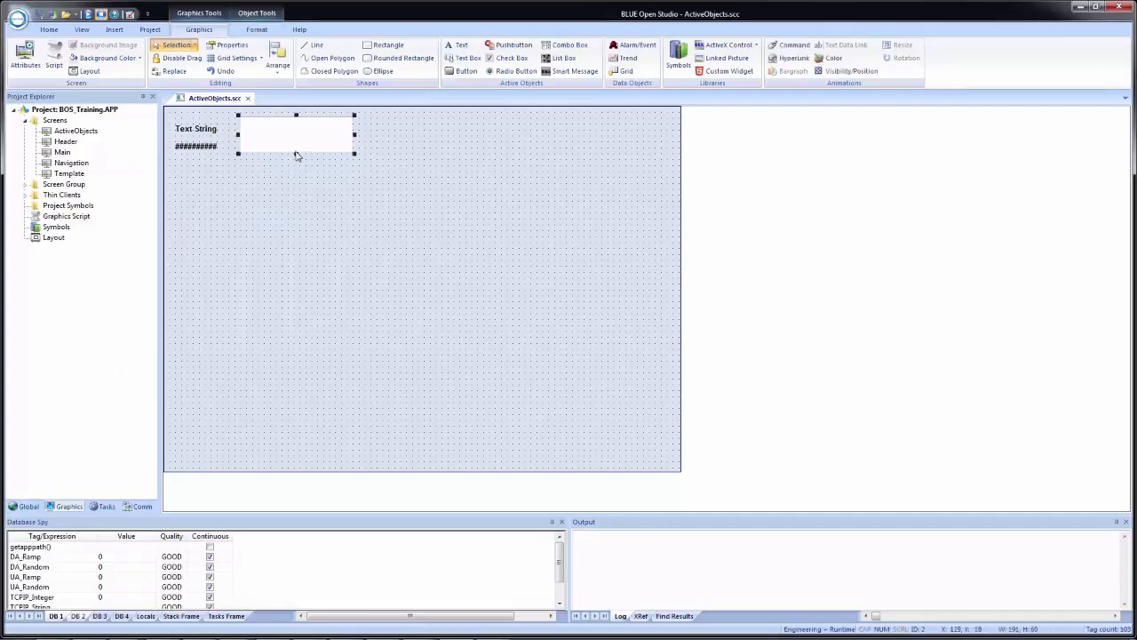
drag(296, 154, 296, 140)
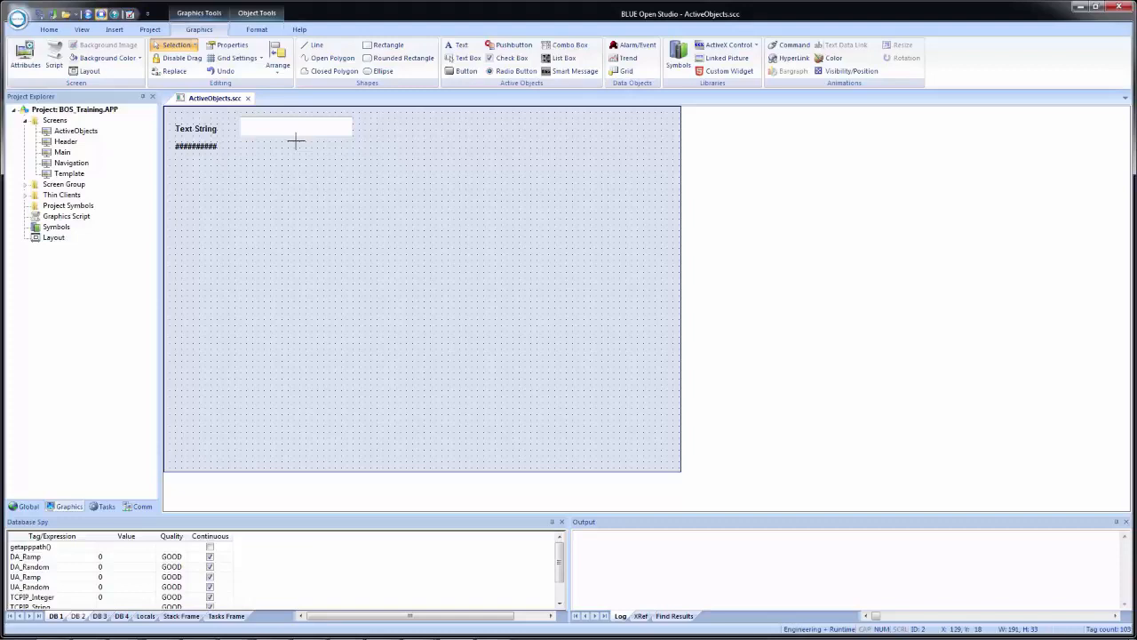
drag(294, 140, 276, 168)
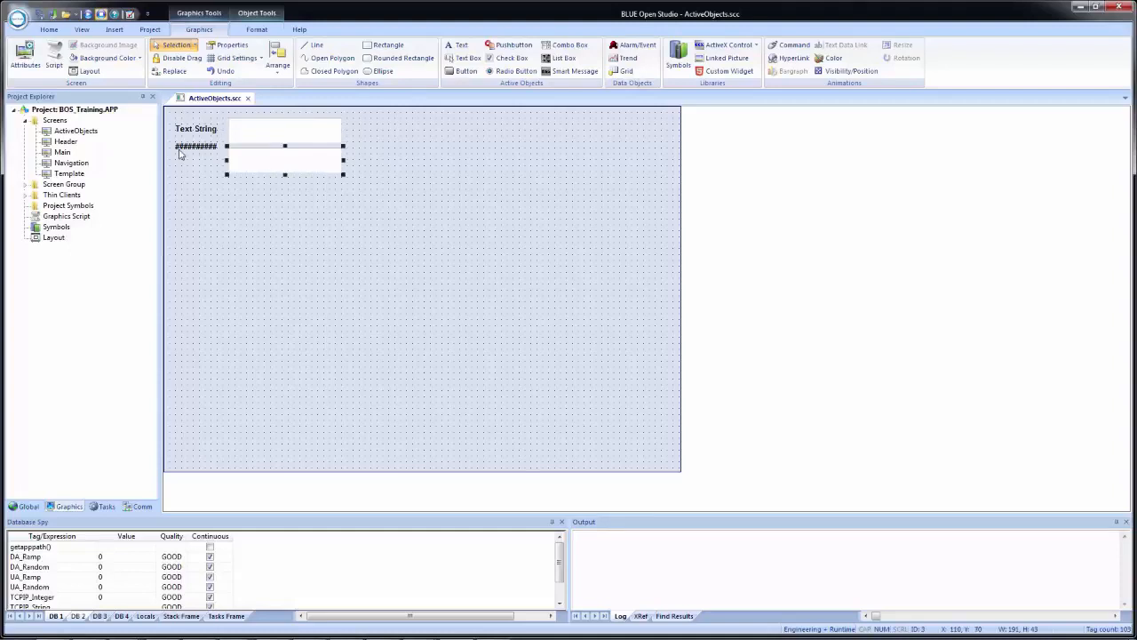
drag(188, 149, 192, 163)
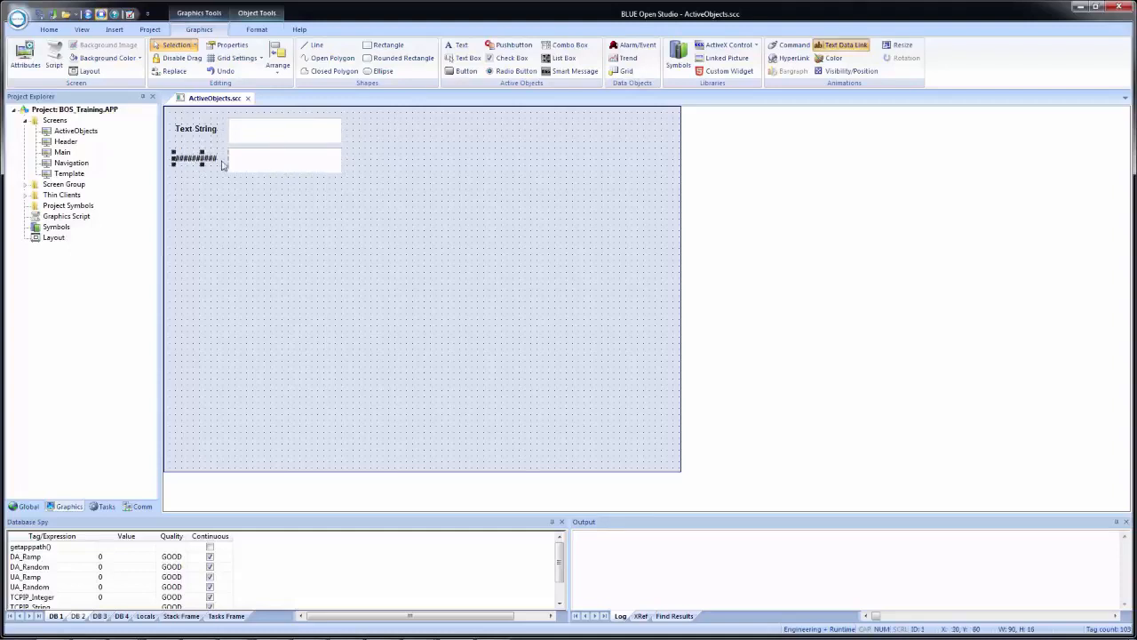
Set the lower text box's tag/expression to FloatValue with the mask ##.# and close its properties.
double_click(258, 167)
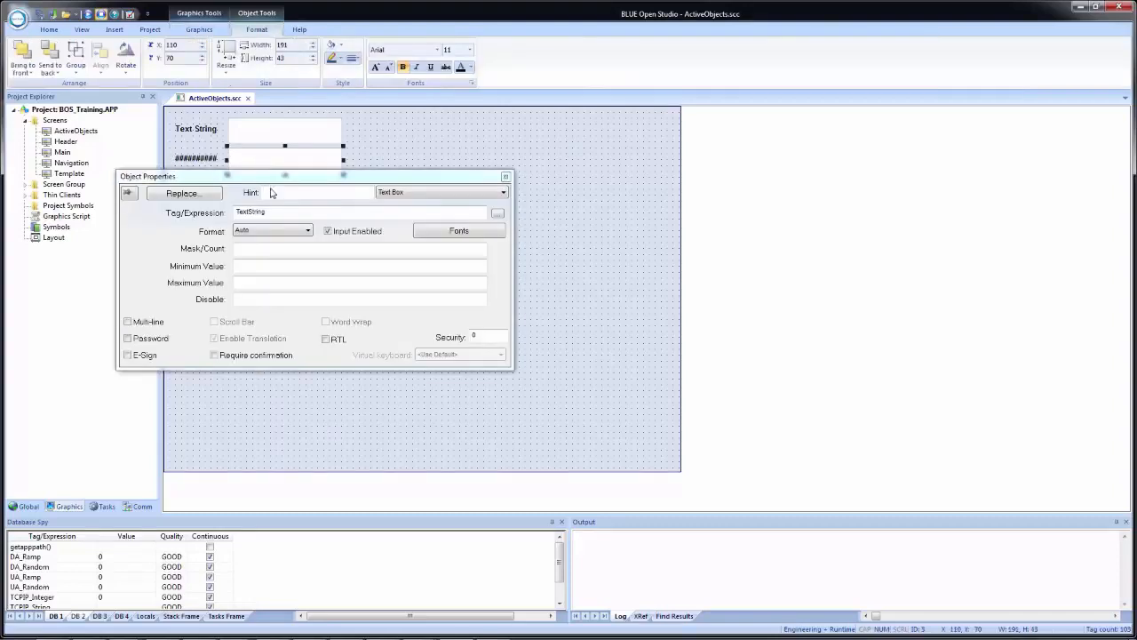
click(262, 216)
double_click(262, 216)
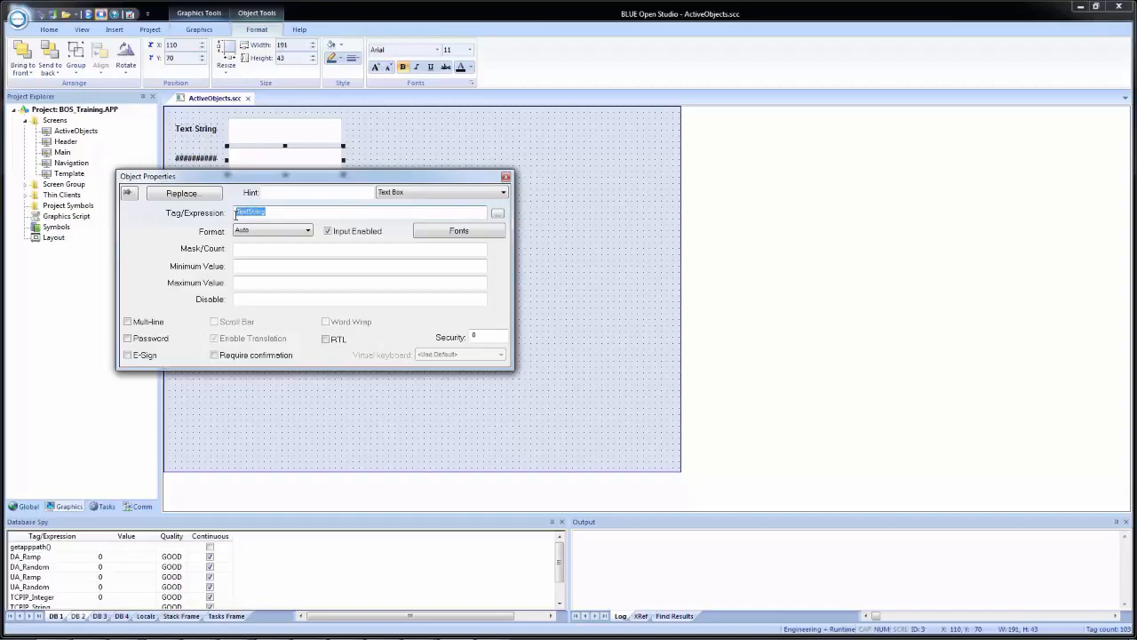
text(FloatValue)
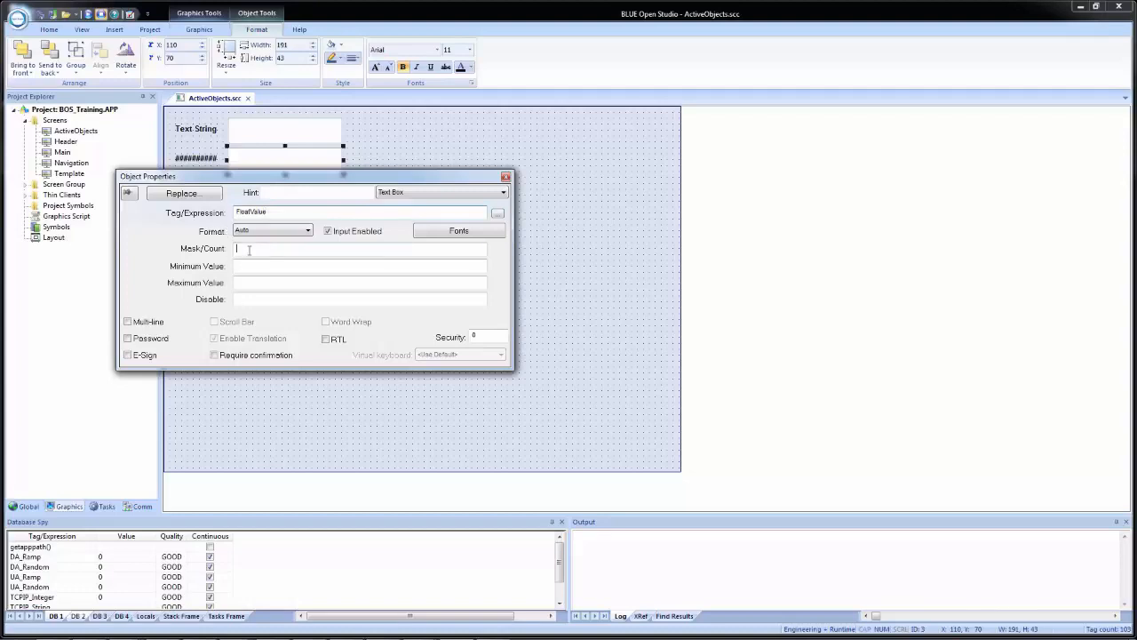
click(248, 250)
text(##.#)
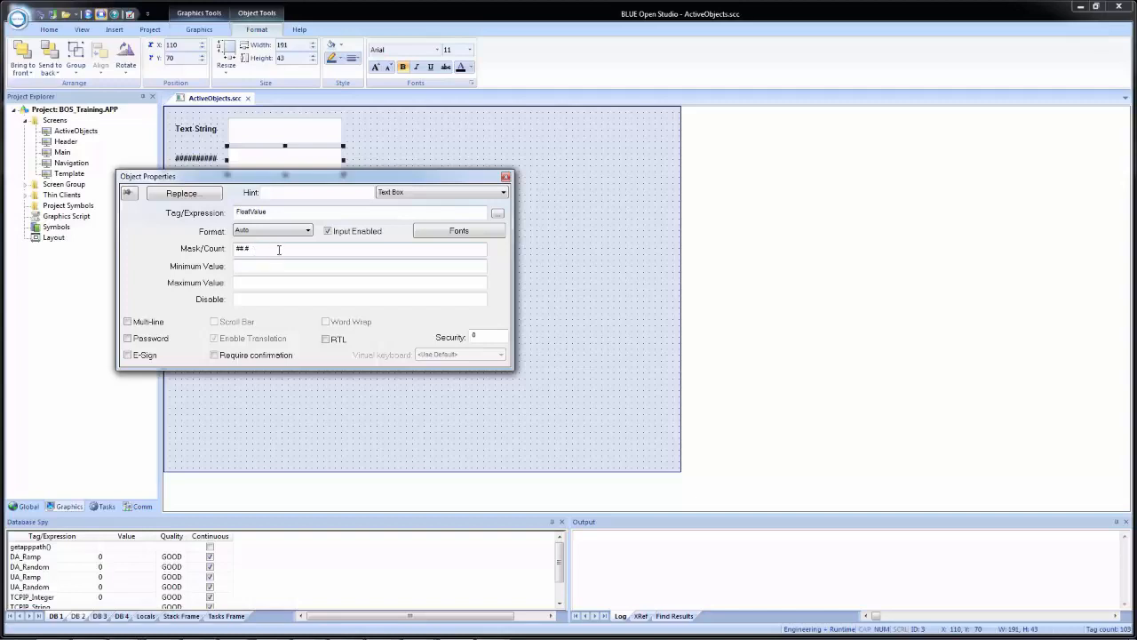
click(531, 236)
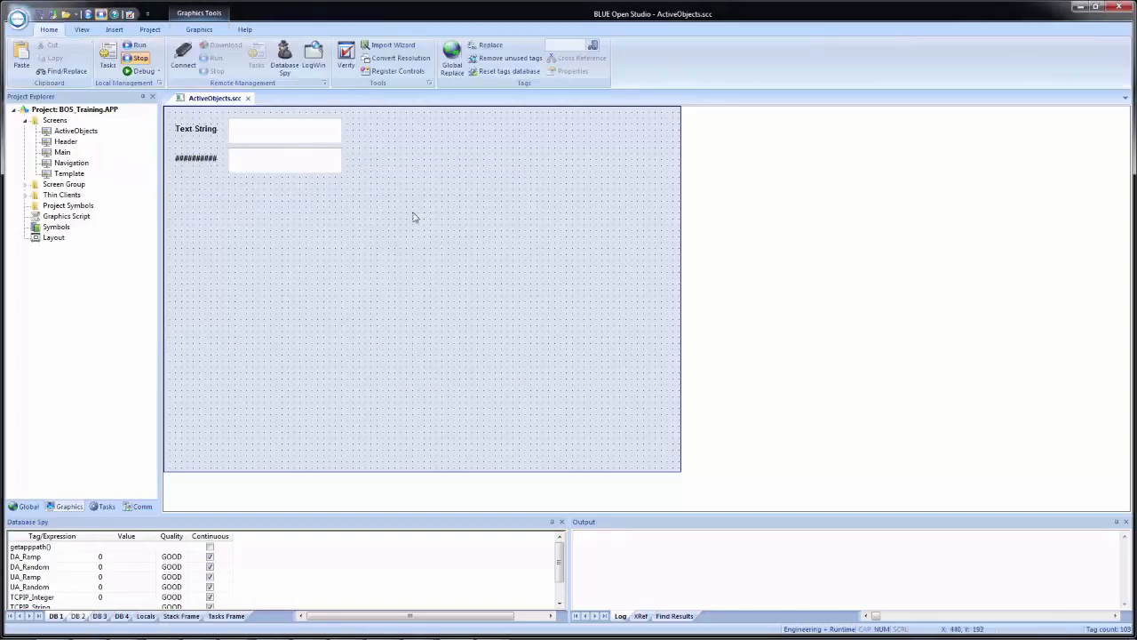
Run the project, test the text boxes with dfdsafas for Text String and 12.3 for FloatValue, and return to the screen editor.
click(87, 15)
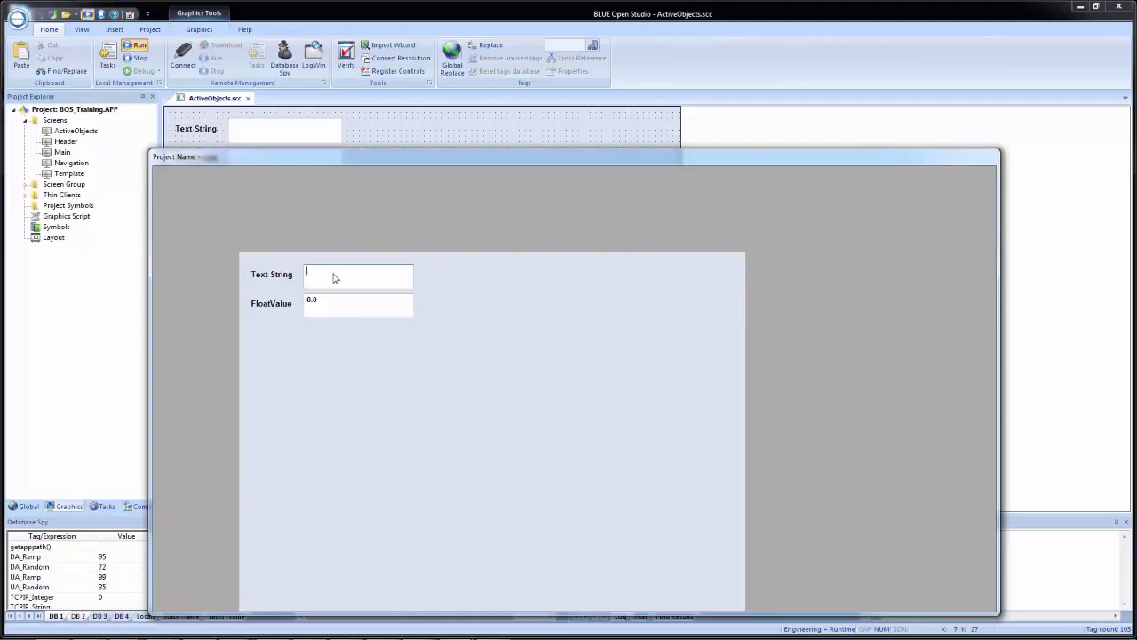
text(dfdsafas)
key(BackSpace)
key(BackSpace)
key(BackSpace)
text(555)
key(BackSpace)
key(BackSpace)
key(BackSpace)
key(BackSpace)
text(12.3)
drag(336, 159, 503, 121)
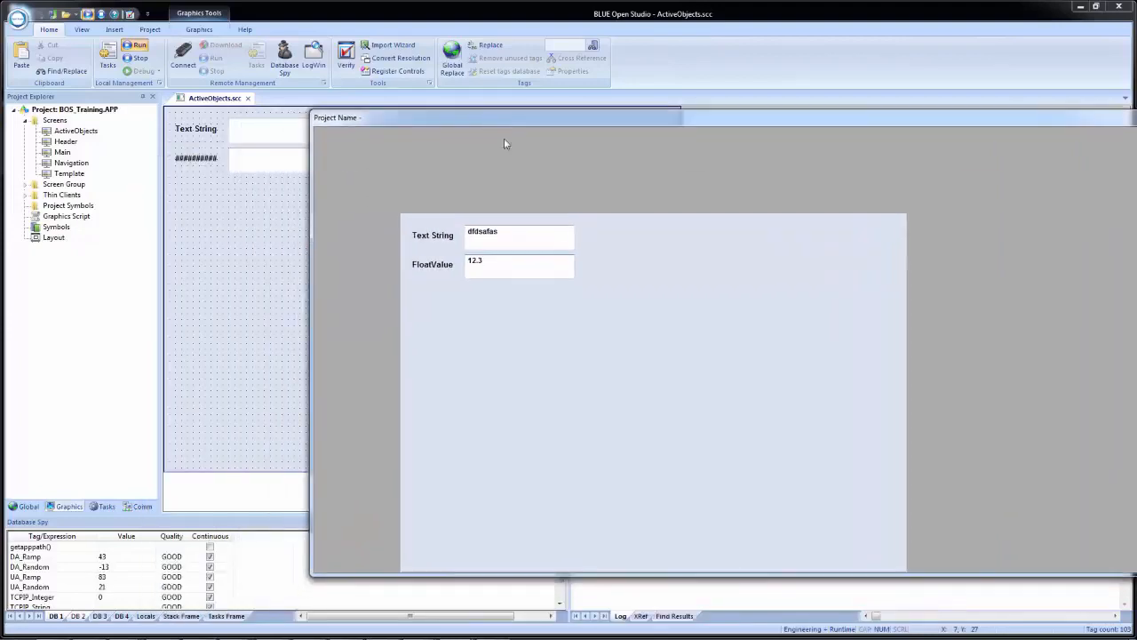
click(207, 246)
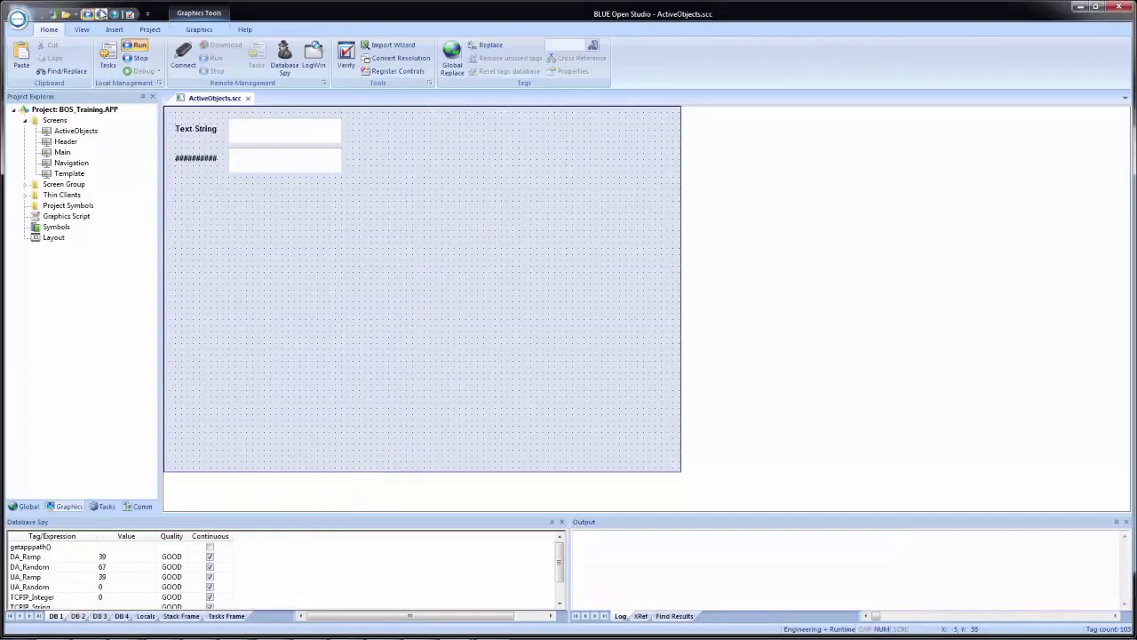
Enable the virtual keyboard in the project's viewer settings with AlphaNumeric as the default.
click(148, 32)
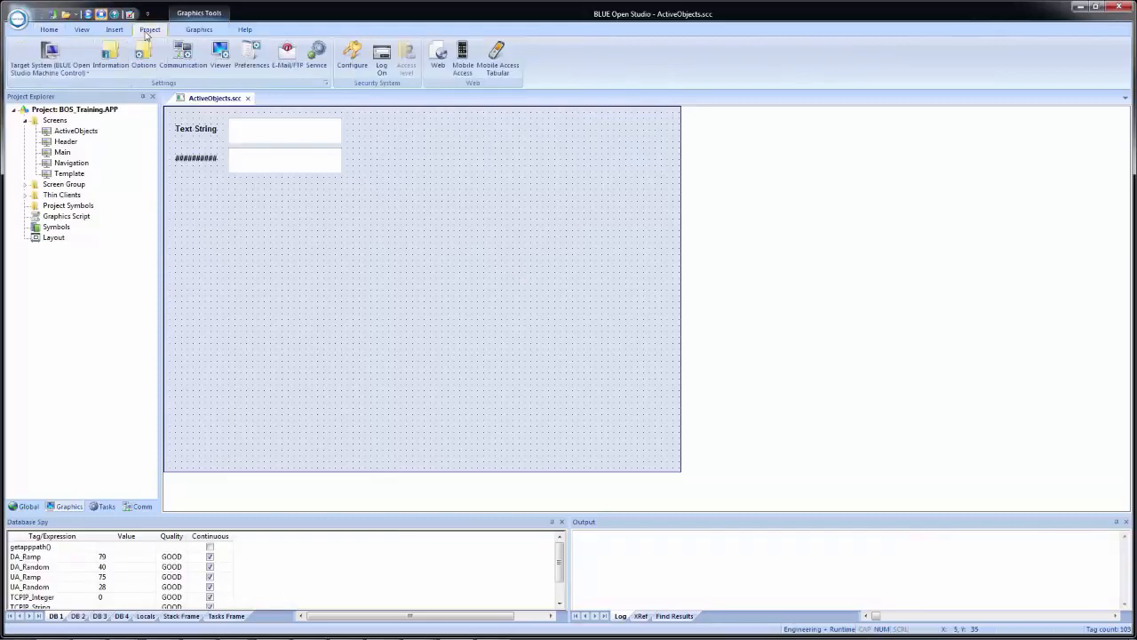
click(221, 59)
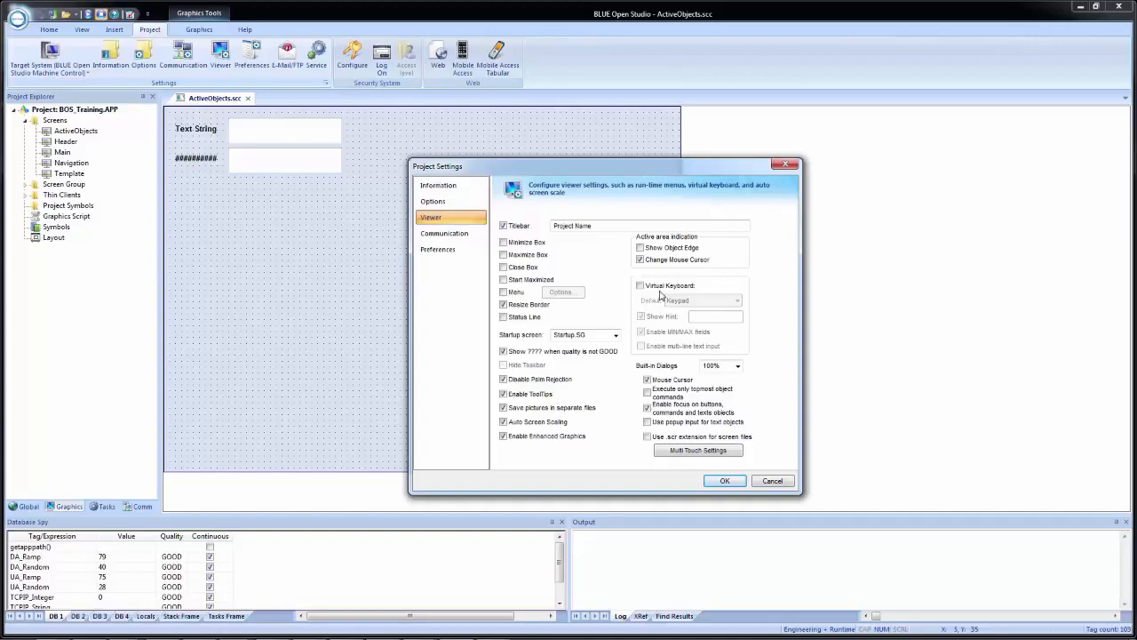
click(662, 286)
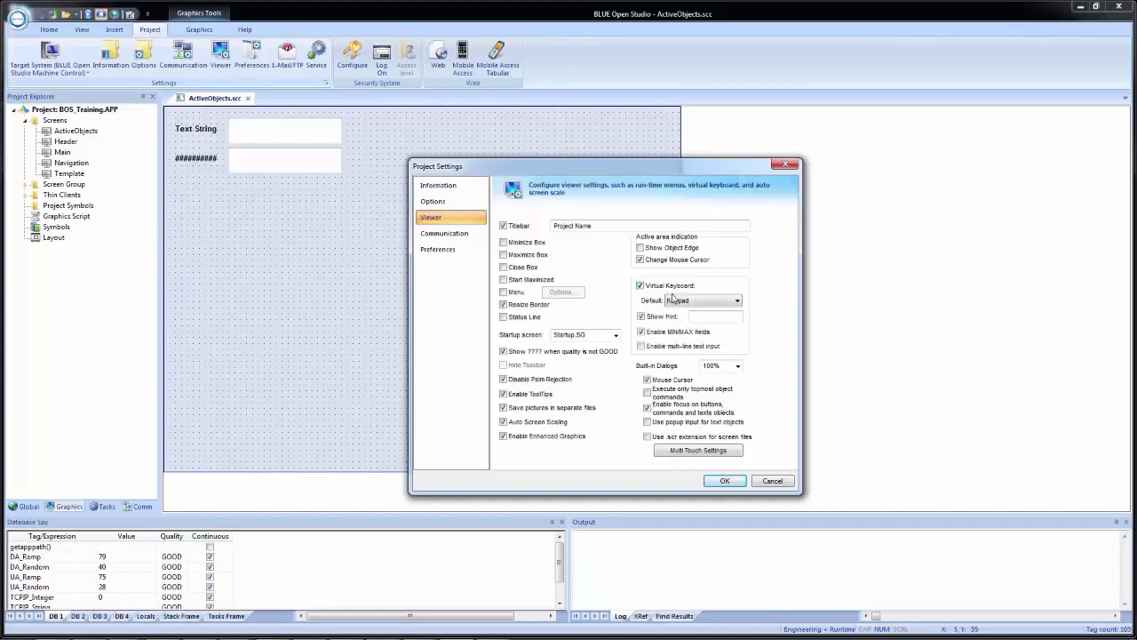
click(714, 302)
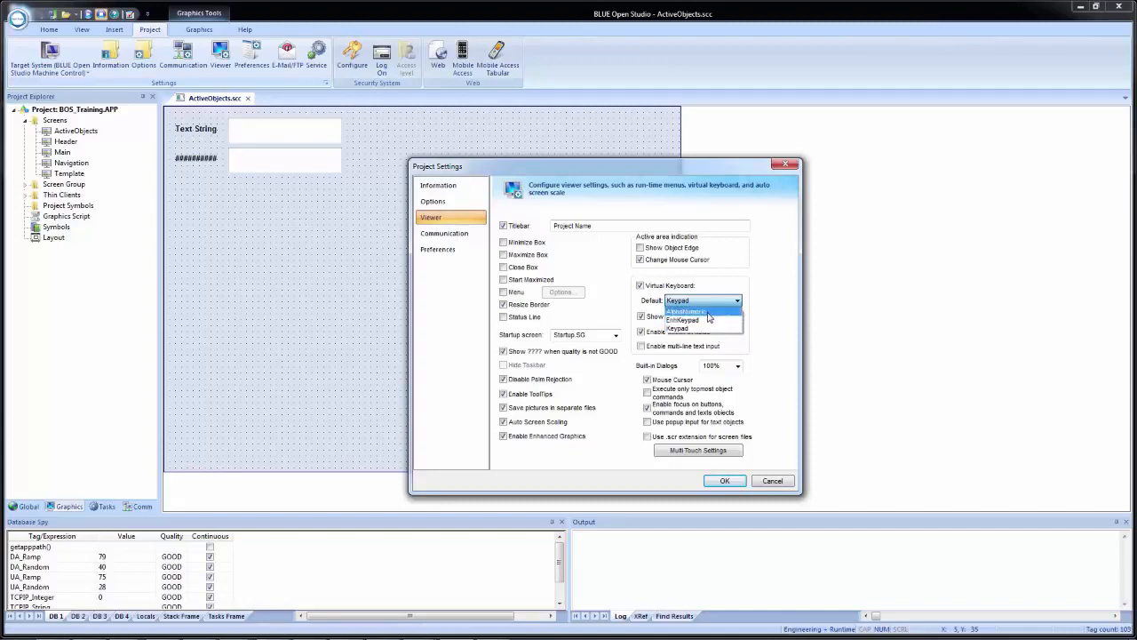
click(708, 312)
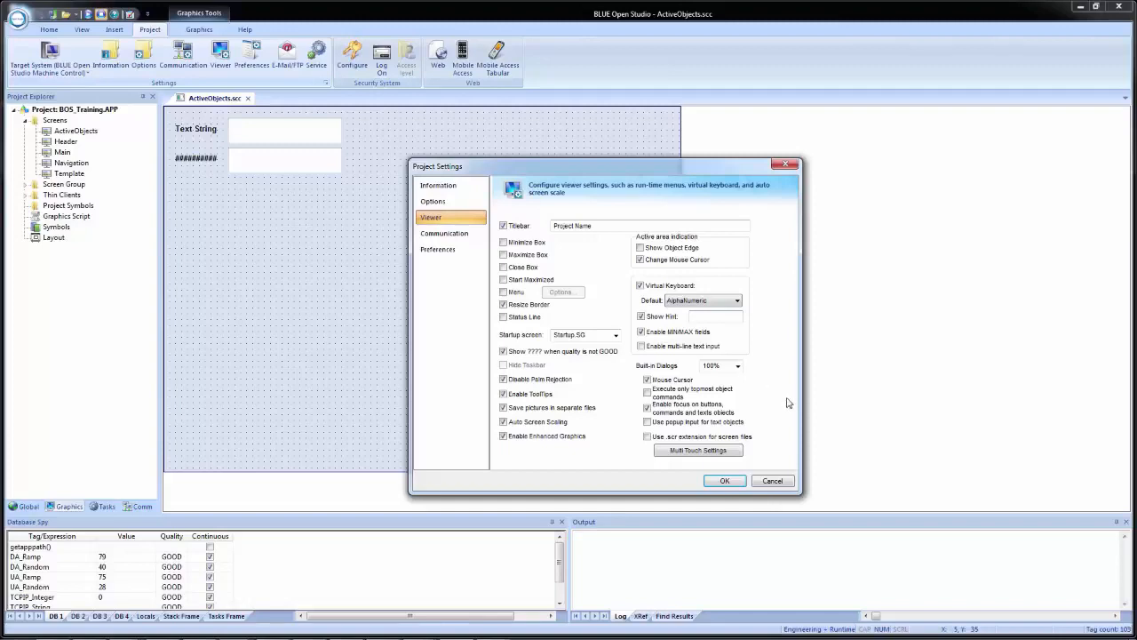
click(733, 483)
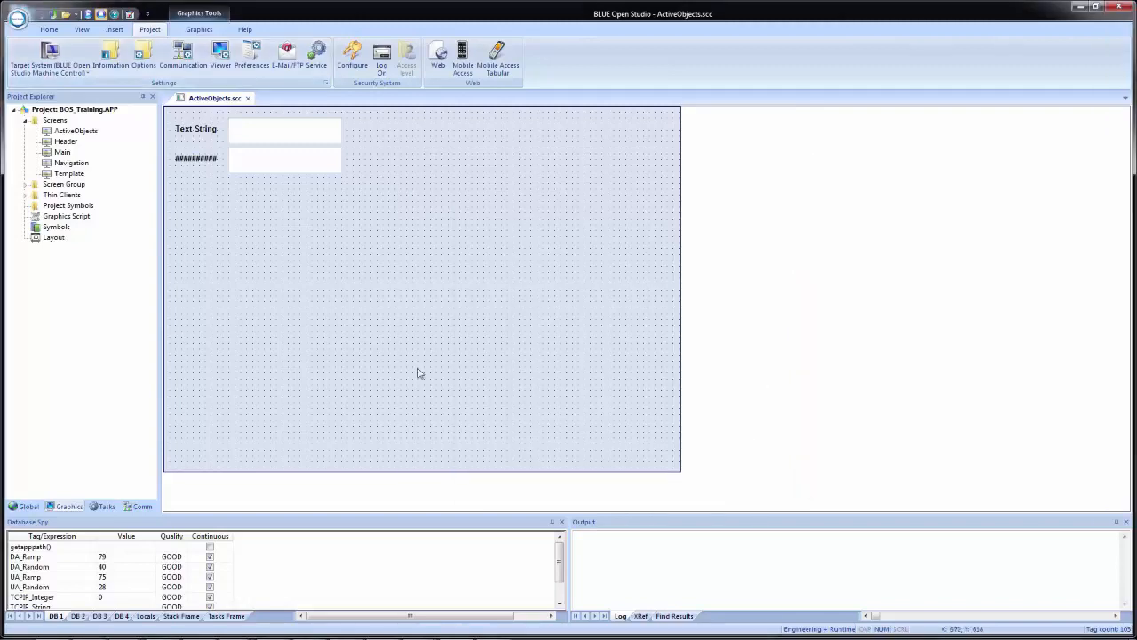
Set the virtual keyboard of the FloatValue text box to Keypad and close its properties.
double_click(278, 138)
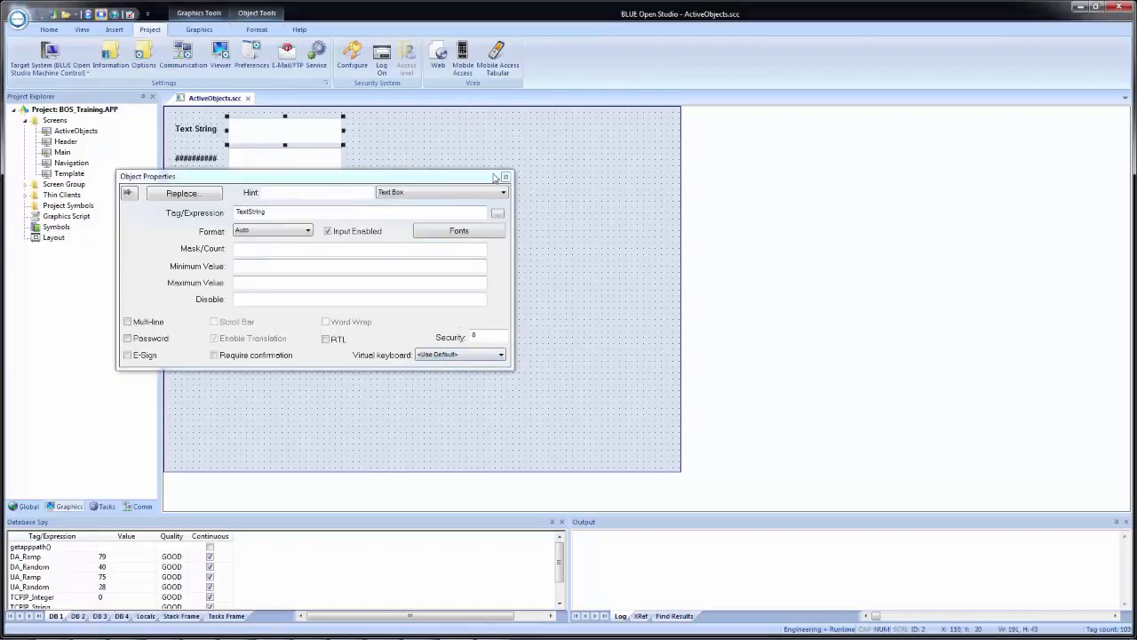
click(277, 163)
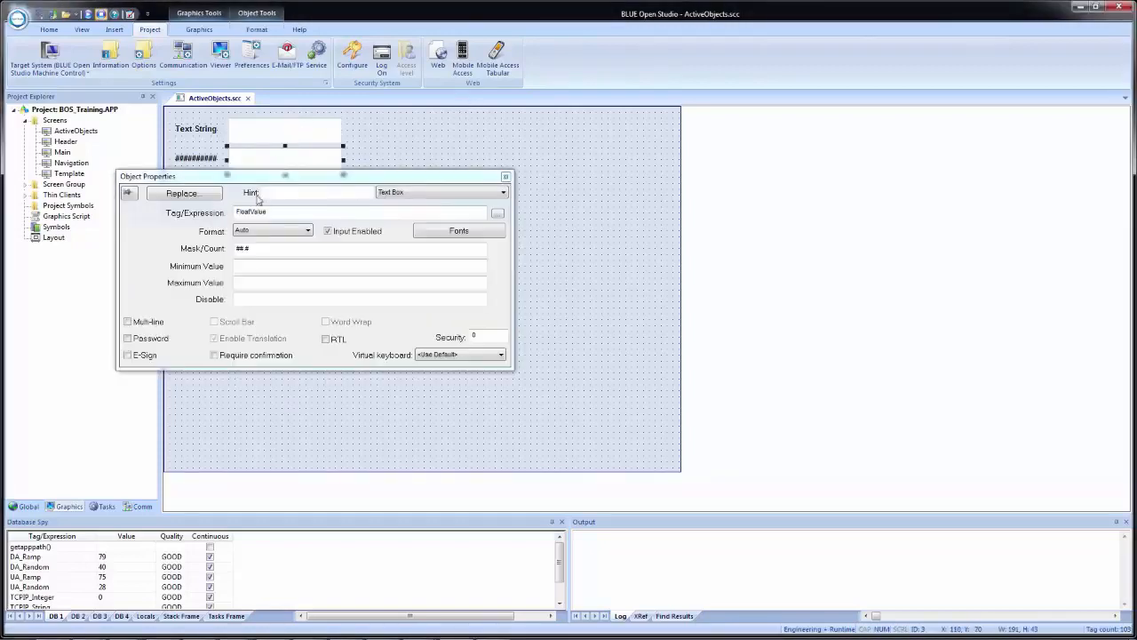
click(466, 356)
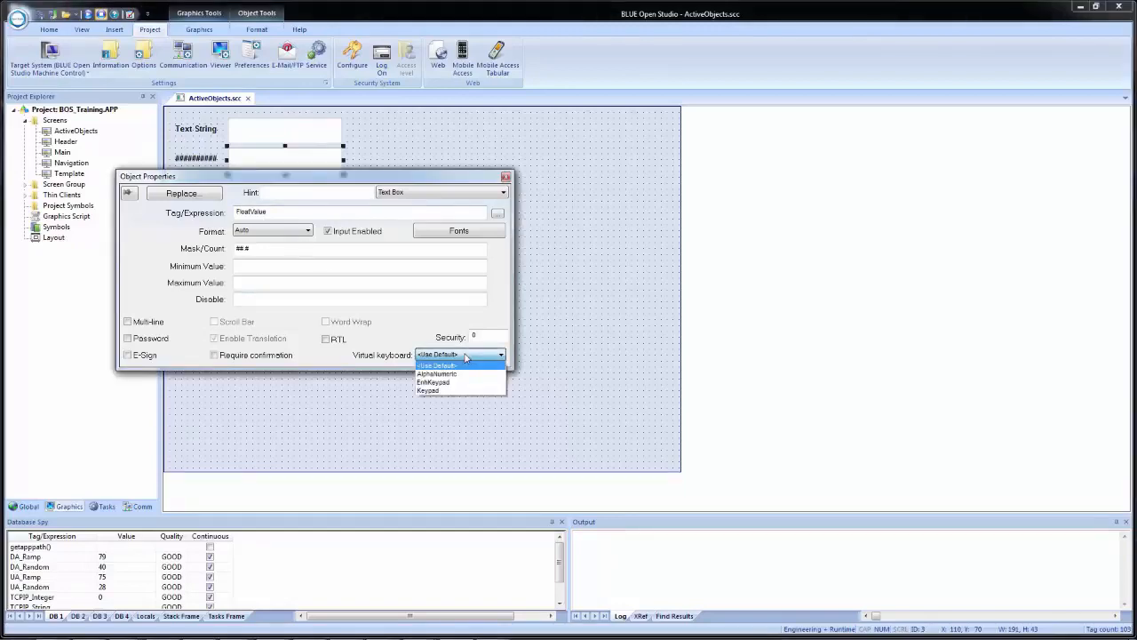
click(471, 390)
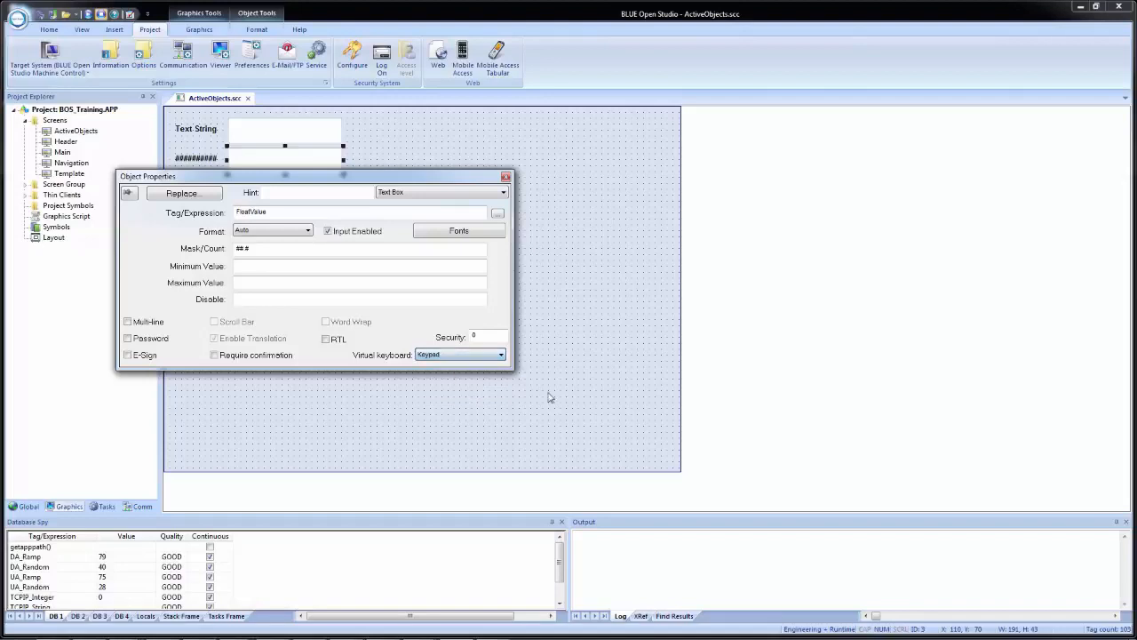
click(576, 306)
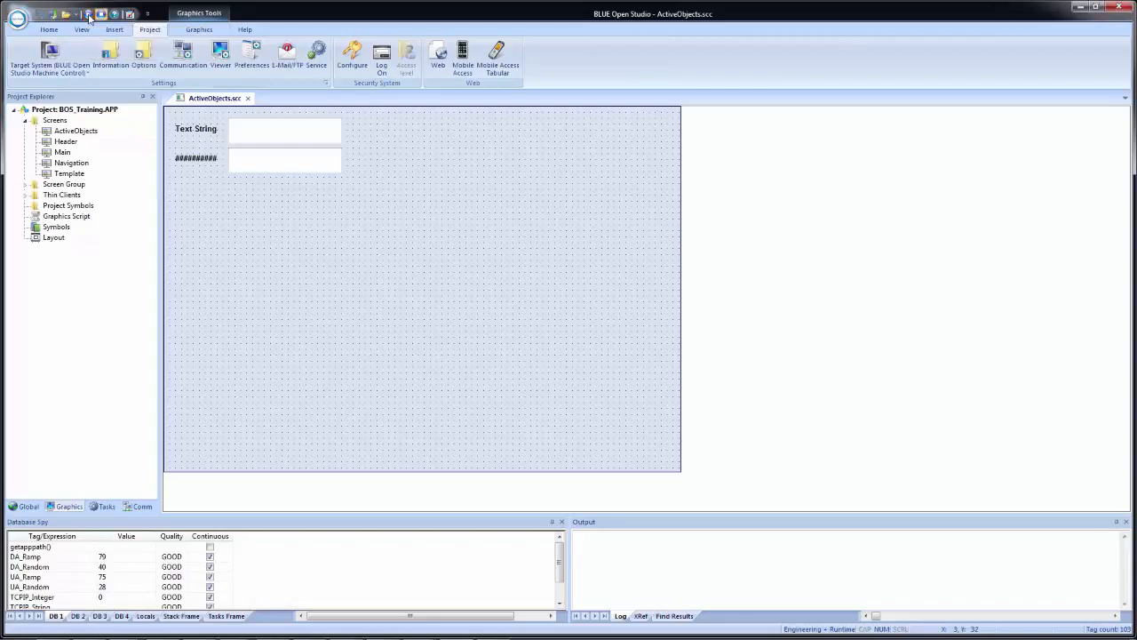
Run the project and enter fgtrgu in the Text String box with the alphanumeric virtual keyboard.
click(89, 16)
click(249, 142)
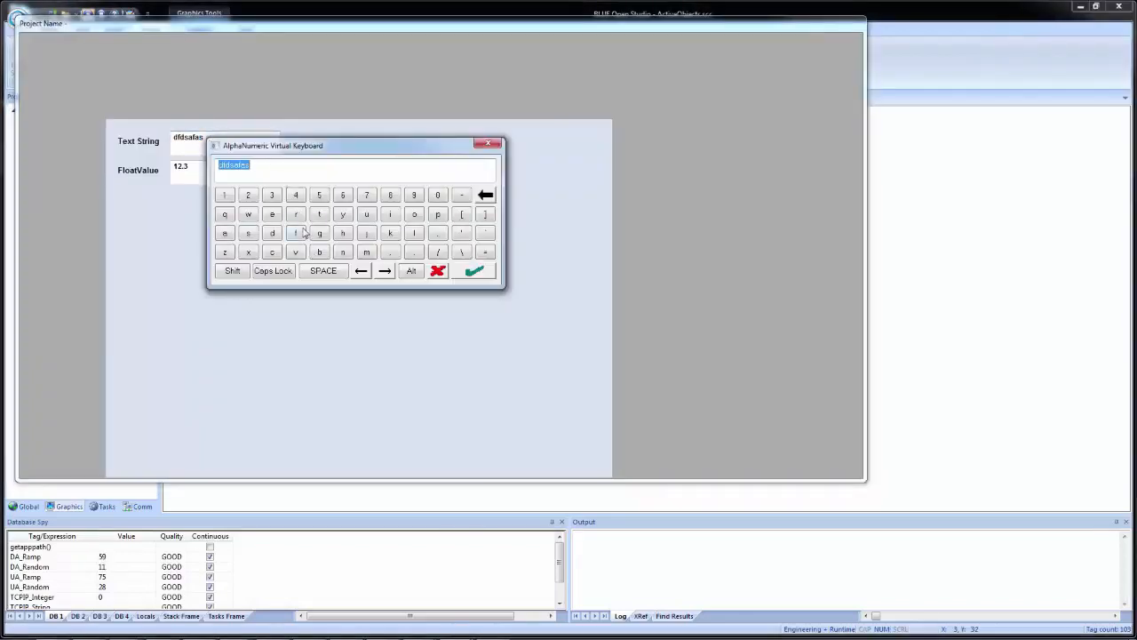
click(296, 234)
click(319, 232)
click(319, 214)
click(295, 214)
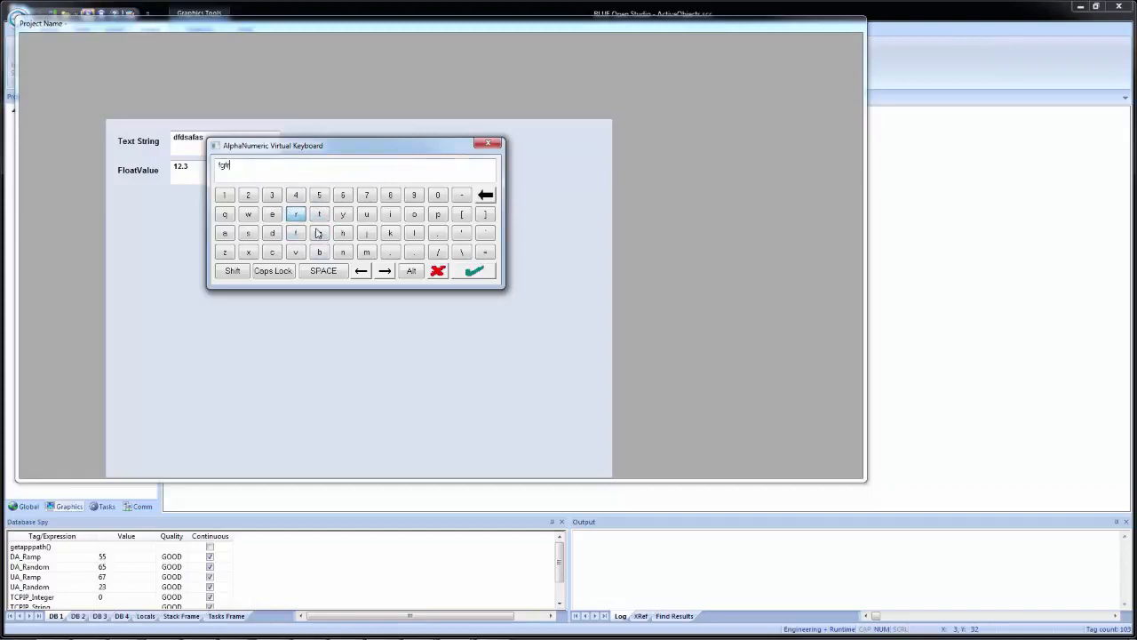
click(319, 232)
click(367, 214)
click(473, 271)
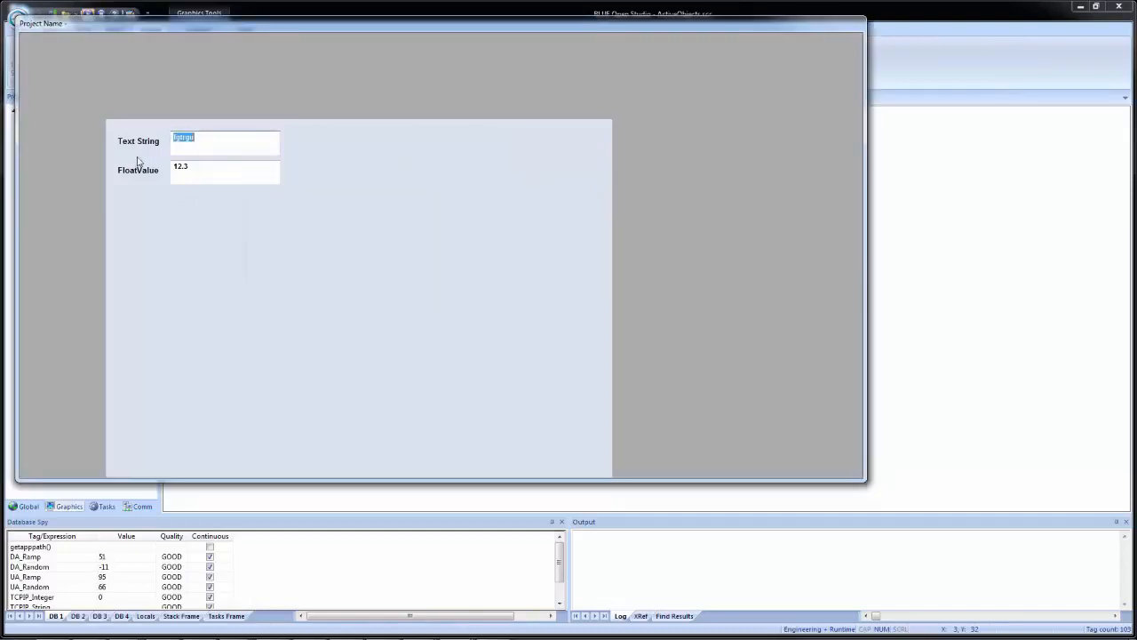
Enter 58.5 in the FloatValue box through the keypad and return to the screen editor.
click(201, 174)
text(5)
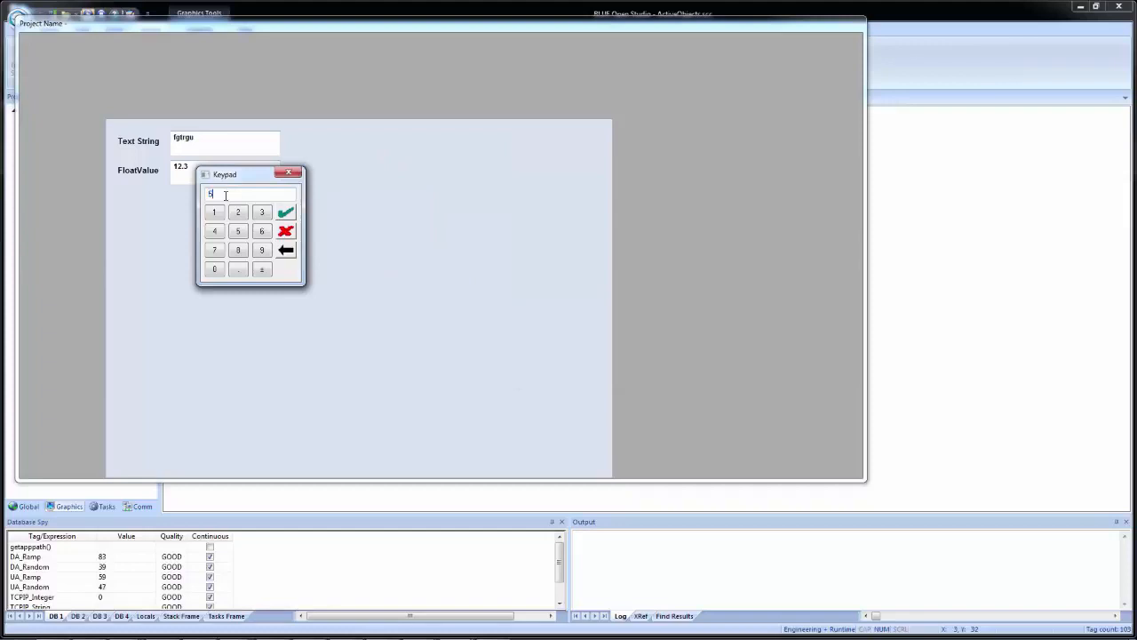
text(8.5)
click(286, 214)
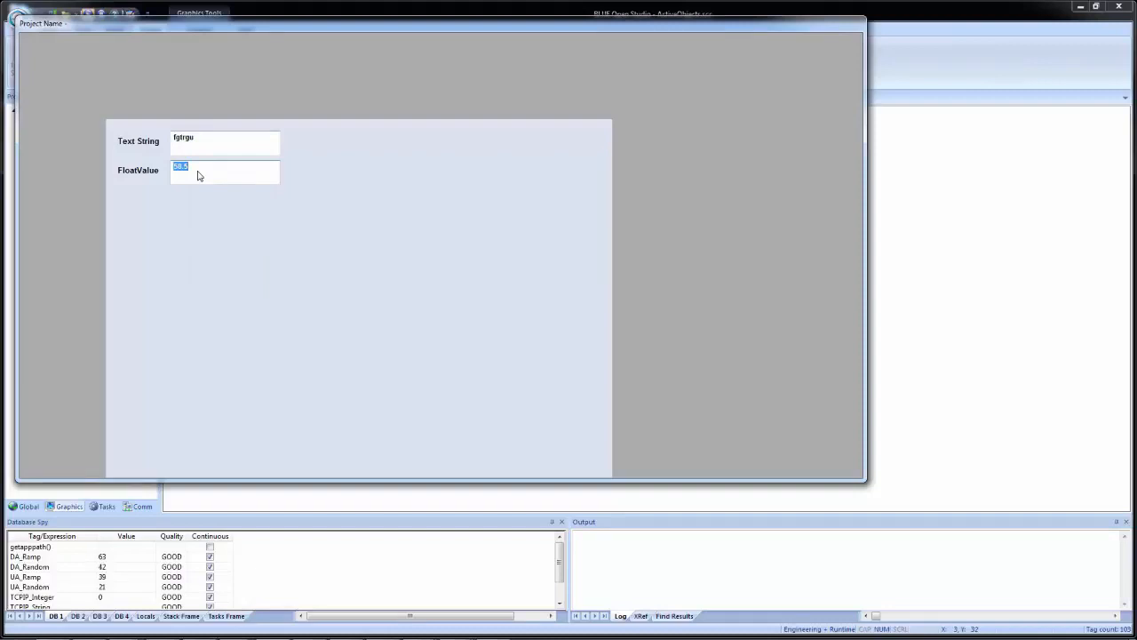
click(944, 146)
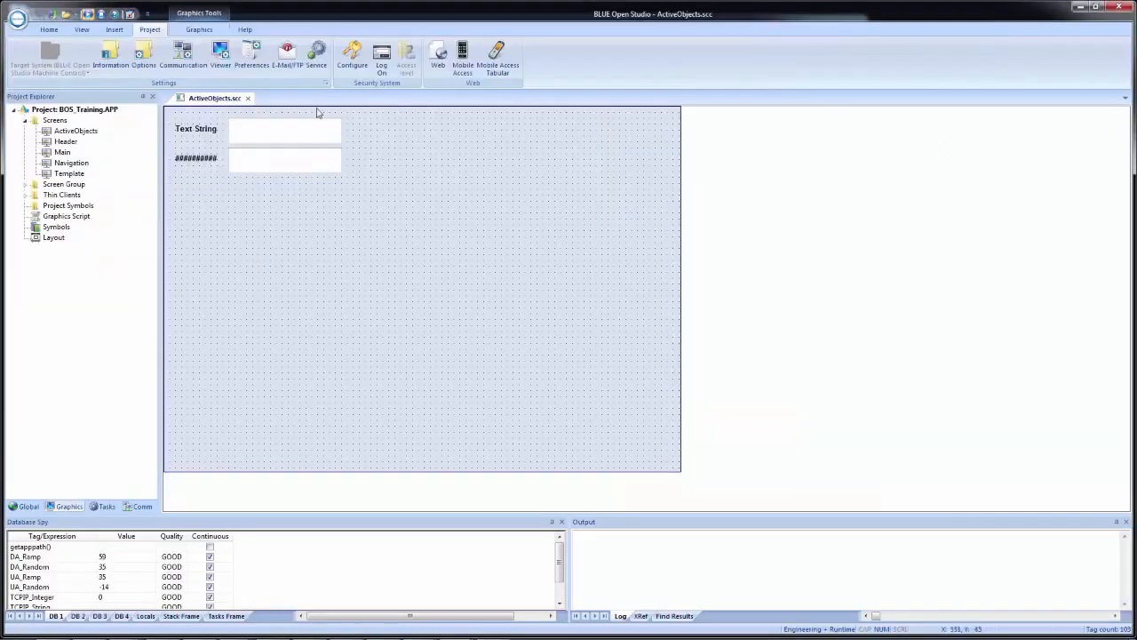
Draw a pushbutton about 151 wide and 71 high below the text boxes and review its type options in the properties.
click(197, 30)
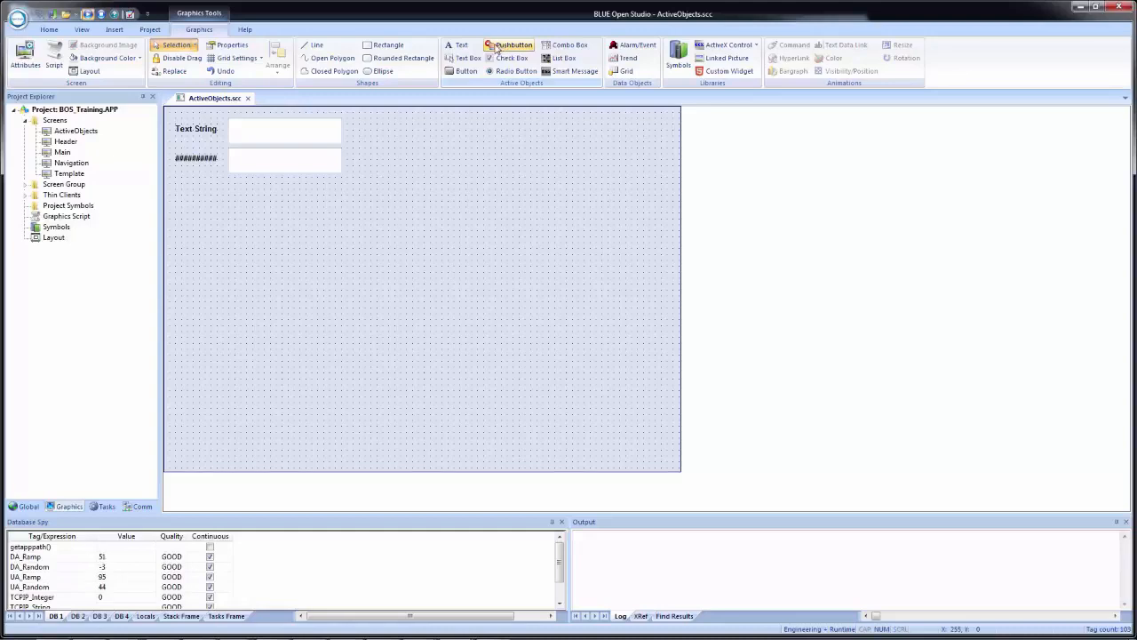
click(498, 46)
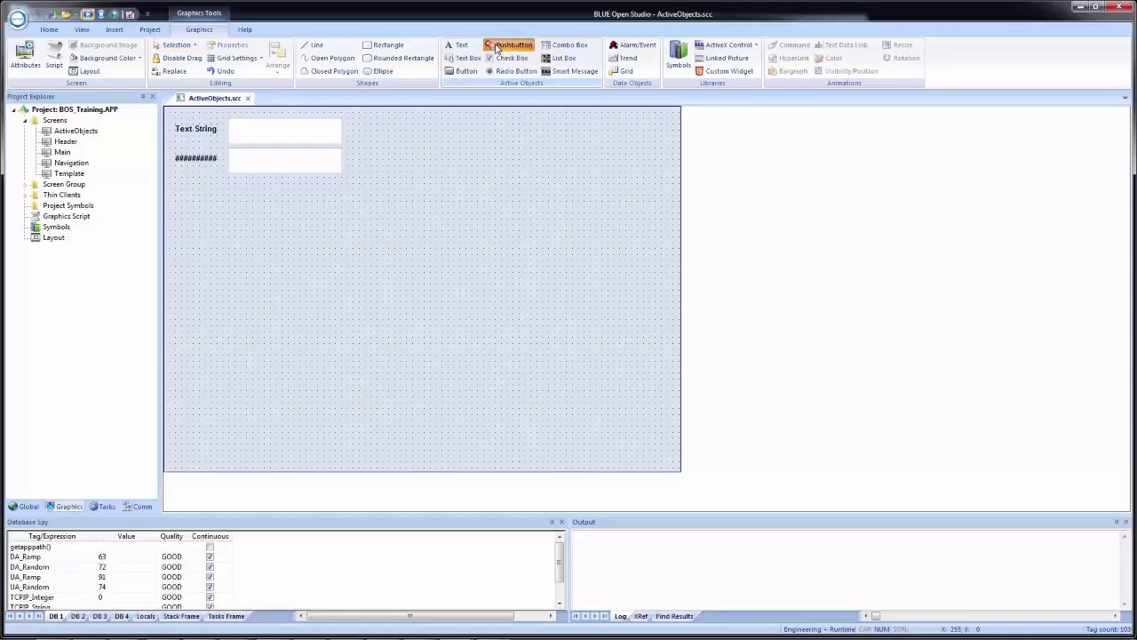
drag(181, 201, 273, 244)
double_click(242, 225)
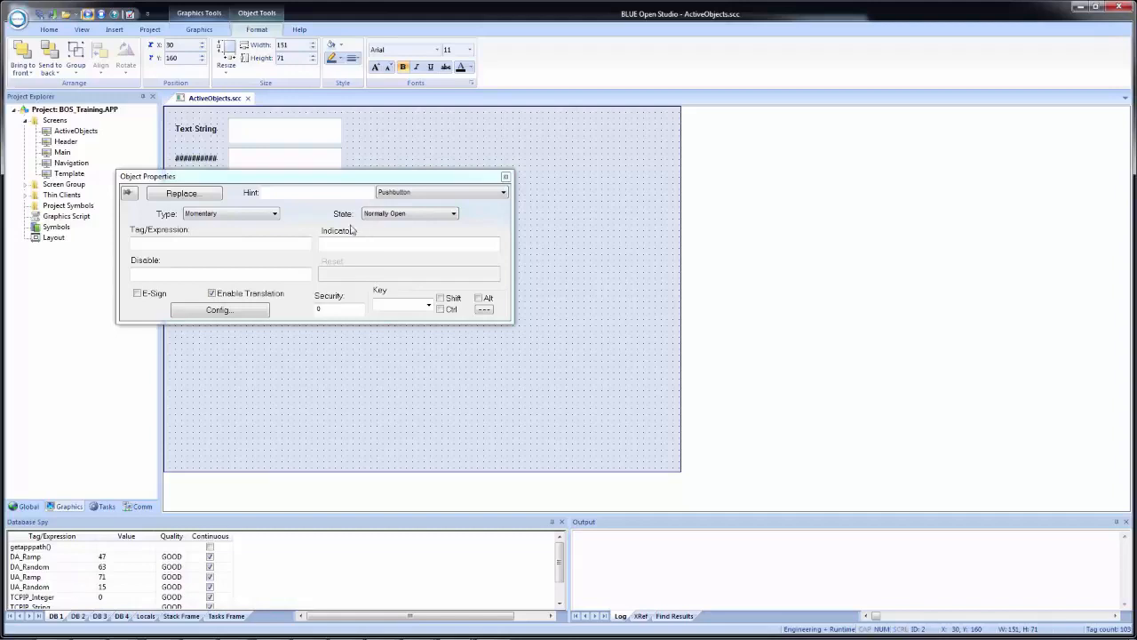
click(222, 214)
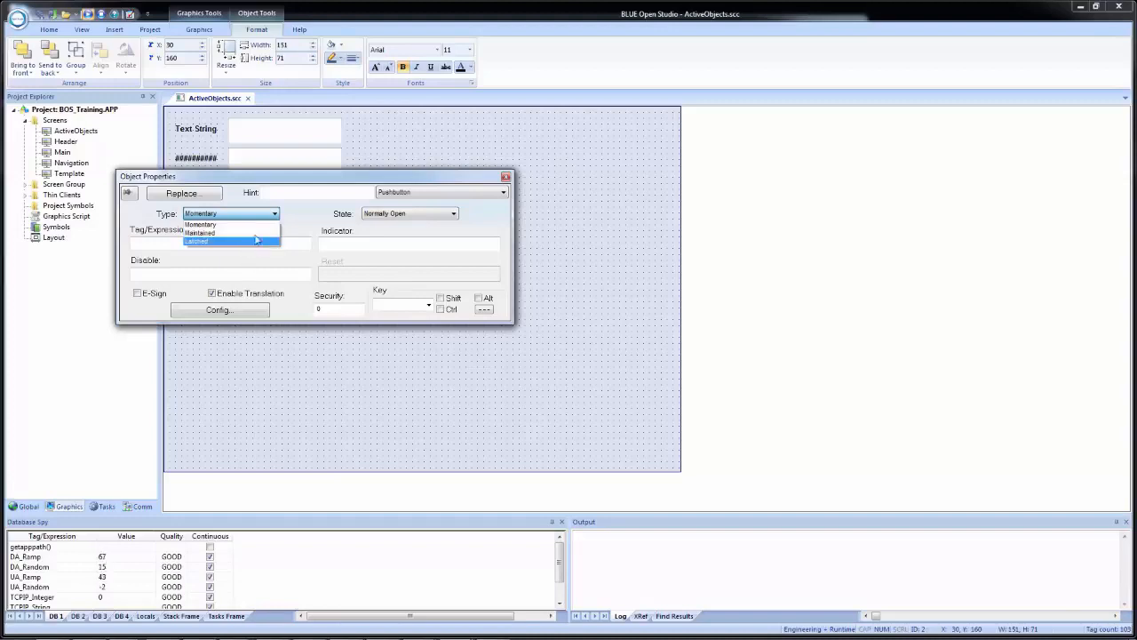
click(289, 215)
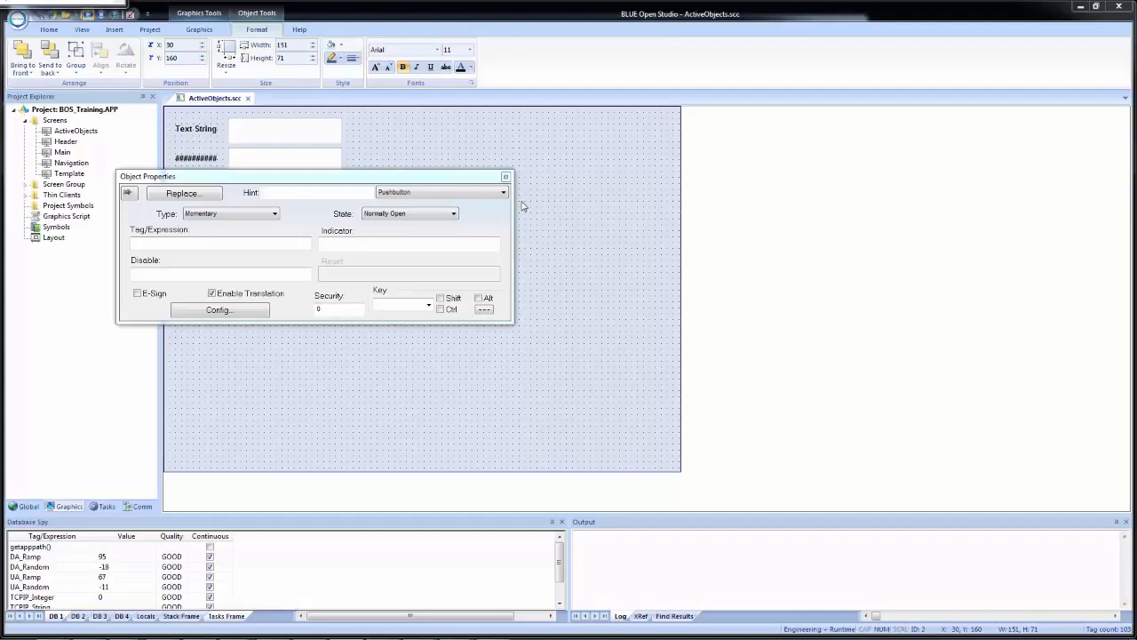
In the pushbutton's configuration, set the open caption to OFF and the closed caption to ON.
click(236, 311)
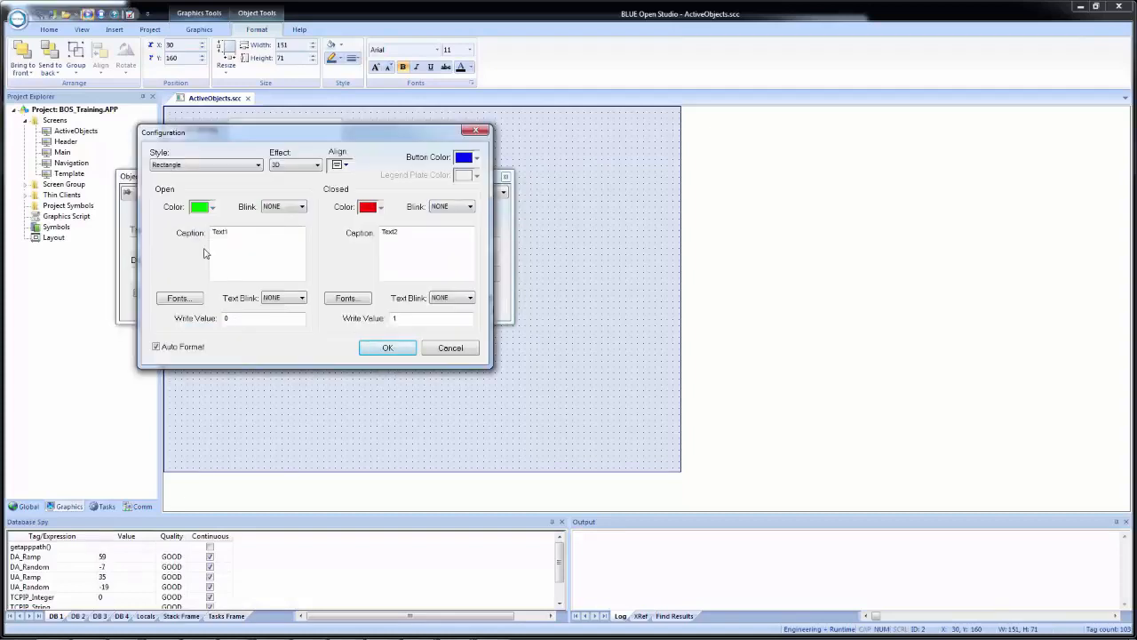
click(228, 165)
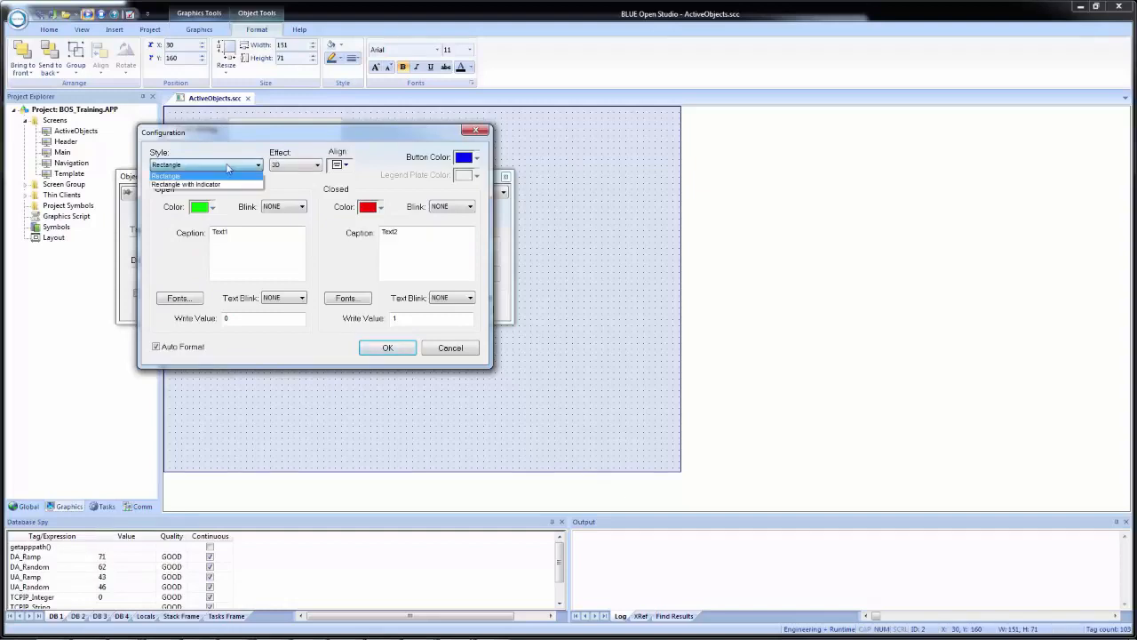
click(281, 167)
click(280, 166)
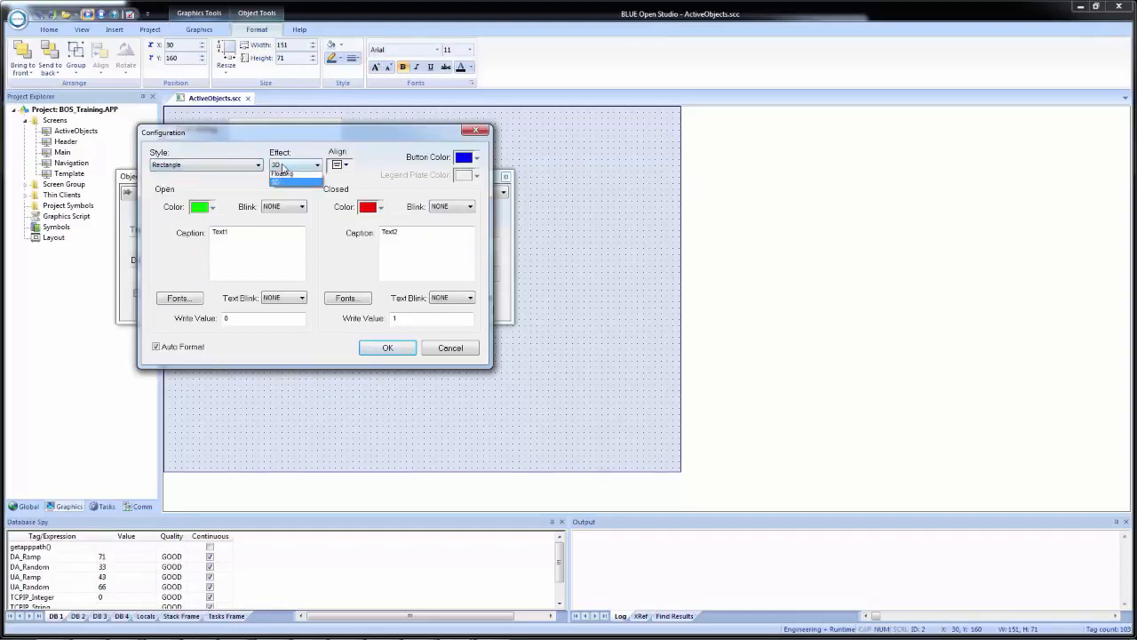
click(307, 168)
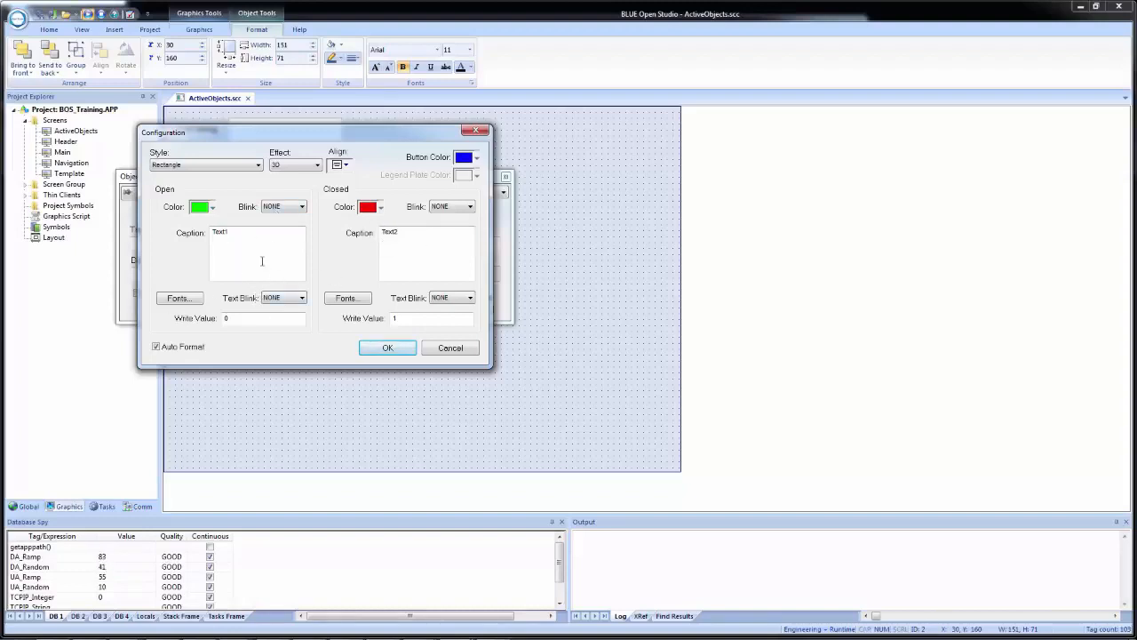
double_click(258, 233)
text(Off)
key(Tab)
double_click(389, 232)
text(ON)
Set the pushbutton's open color to red and closed color to green, and accept the configuration.
click(213, 207)
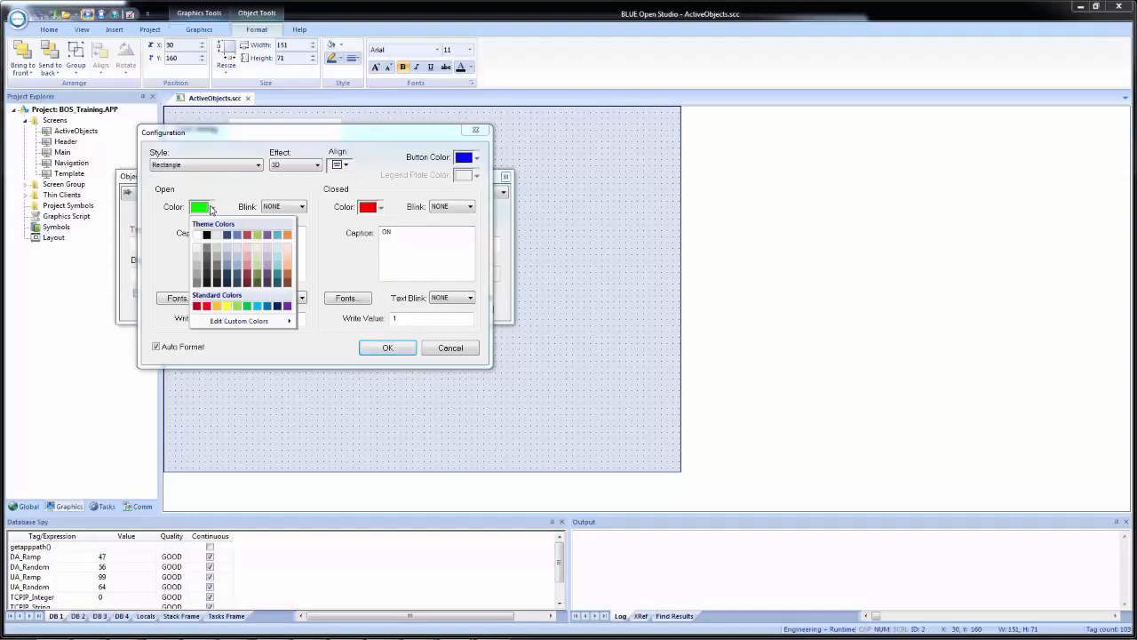
click(207, 306)
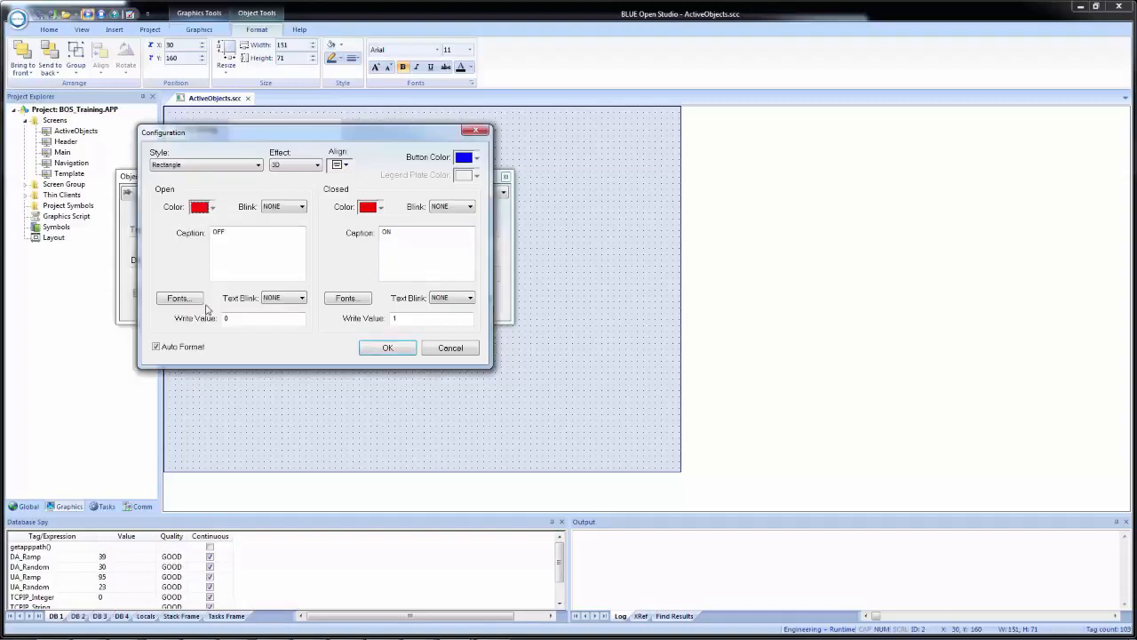
click(381, 208)
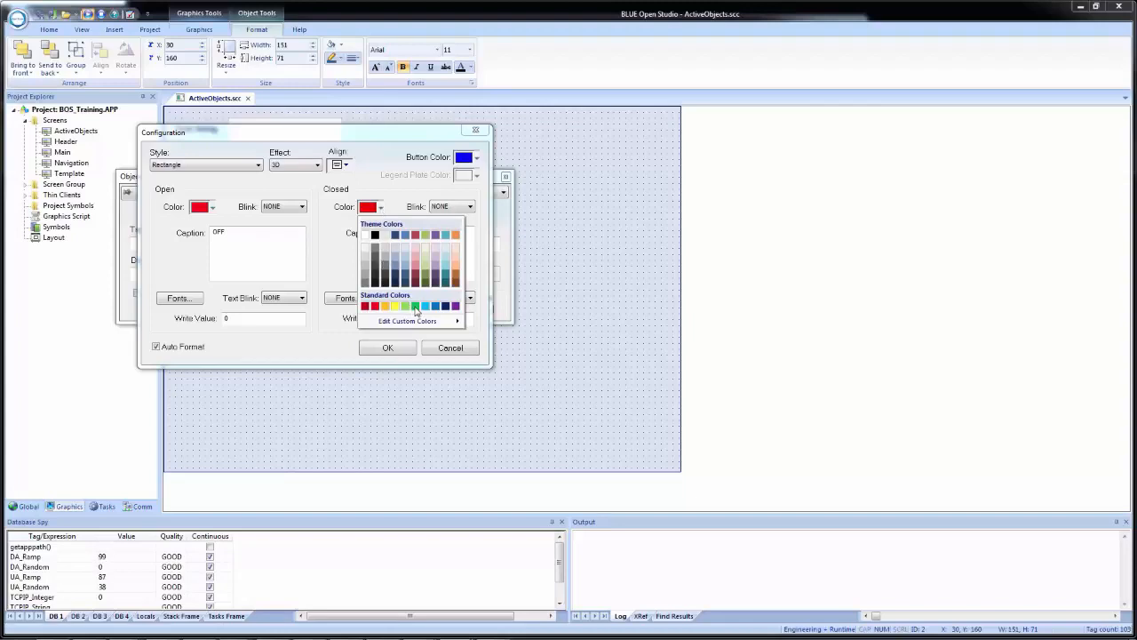
click(416, 307)
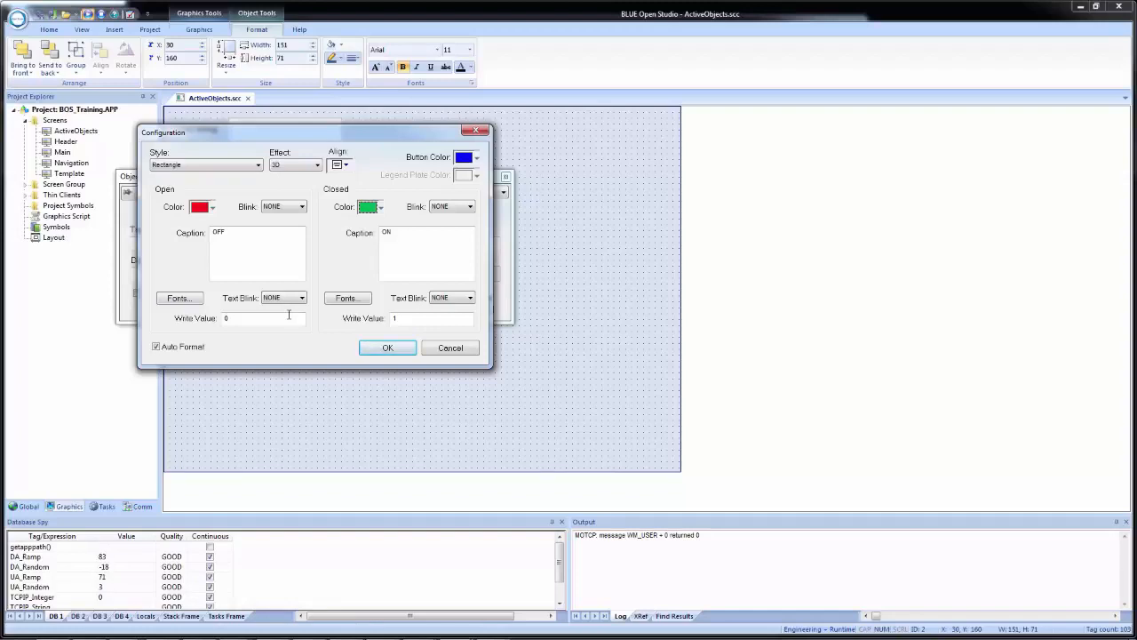
click(377, 346)
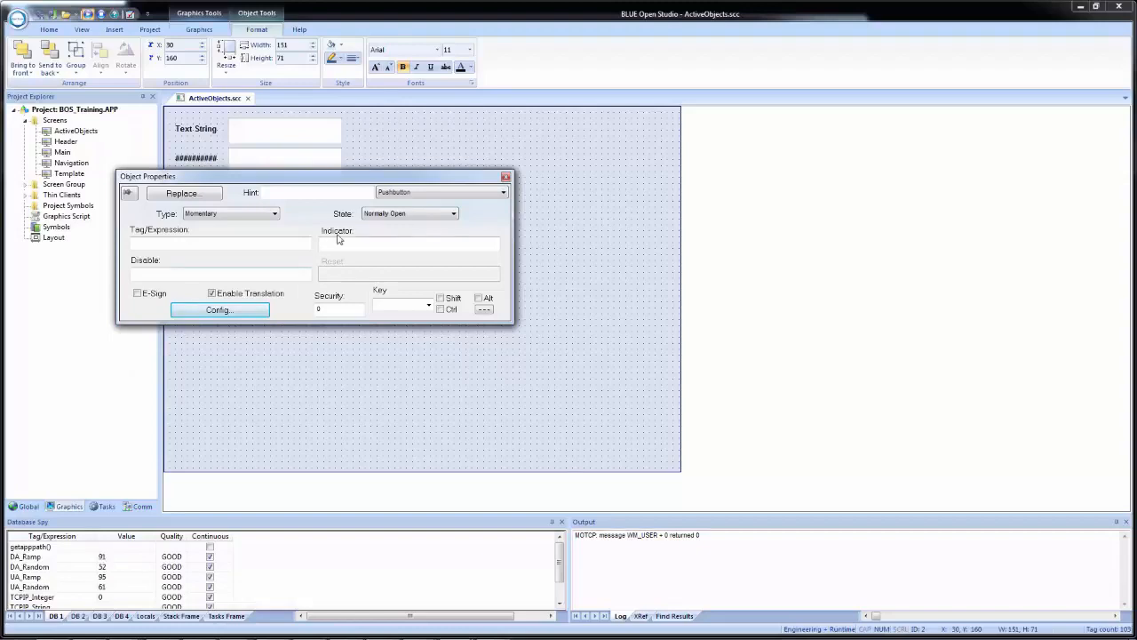
Review the pushbutton's state options and try the Latched type before restoring Momentary.
click(426, 216)
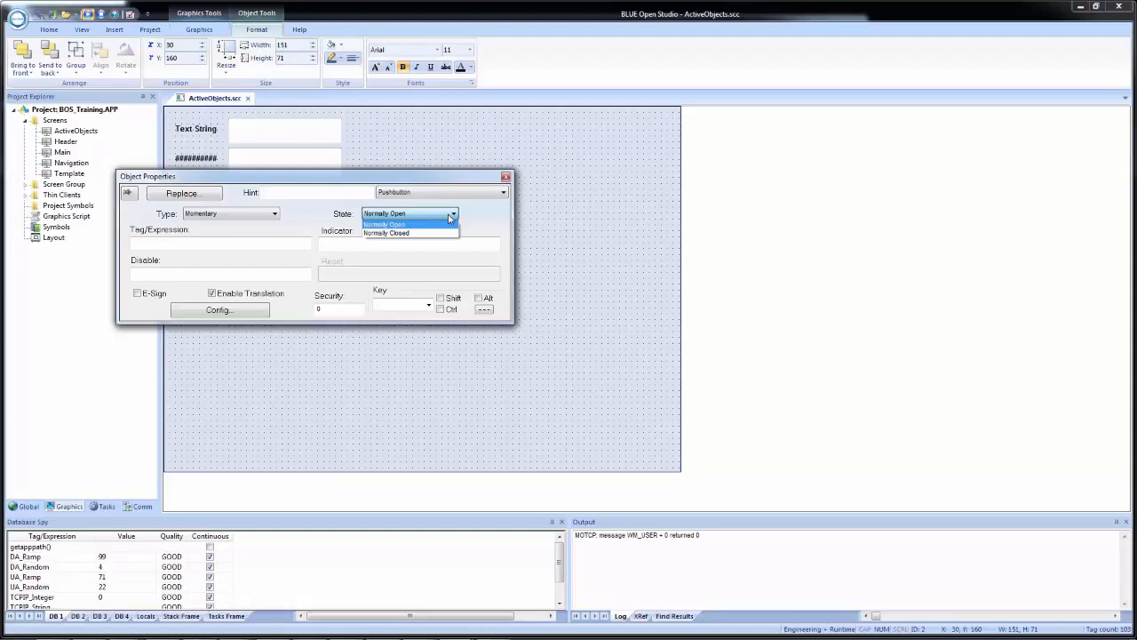
click(332, 244)
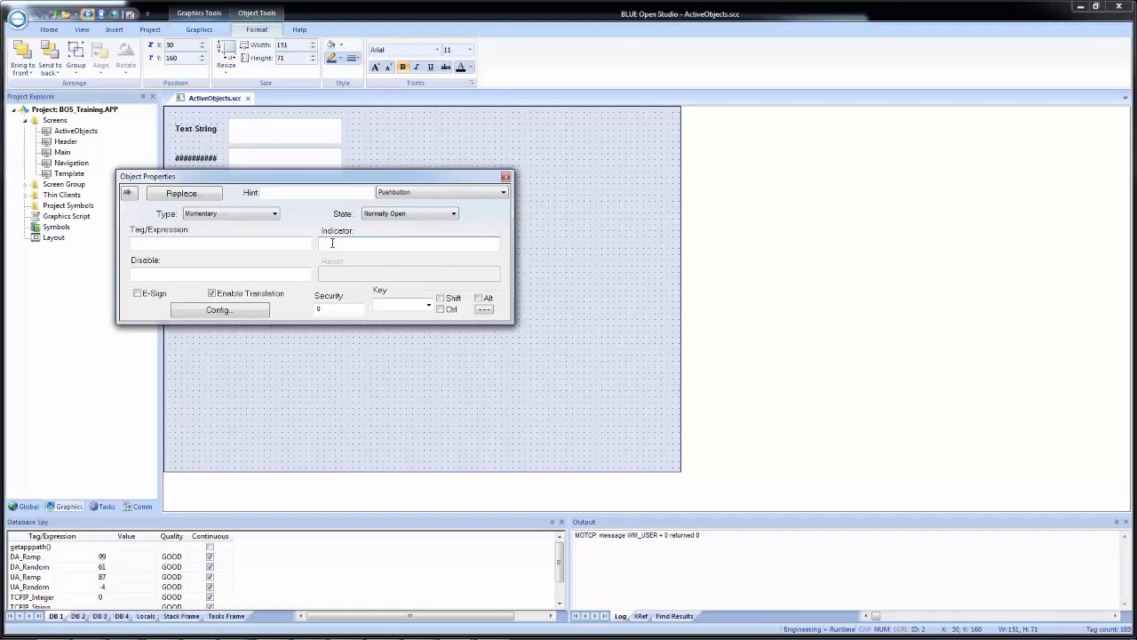
click(237, 215)
click(224, 234)
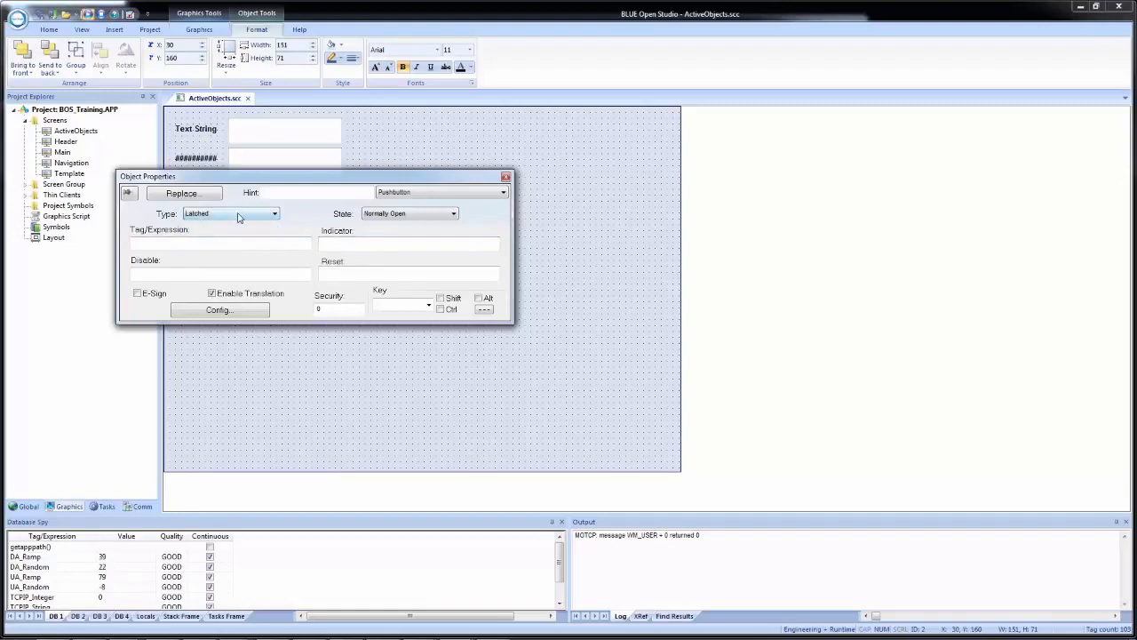
click(237, 217)
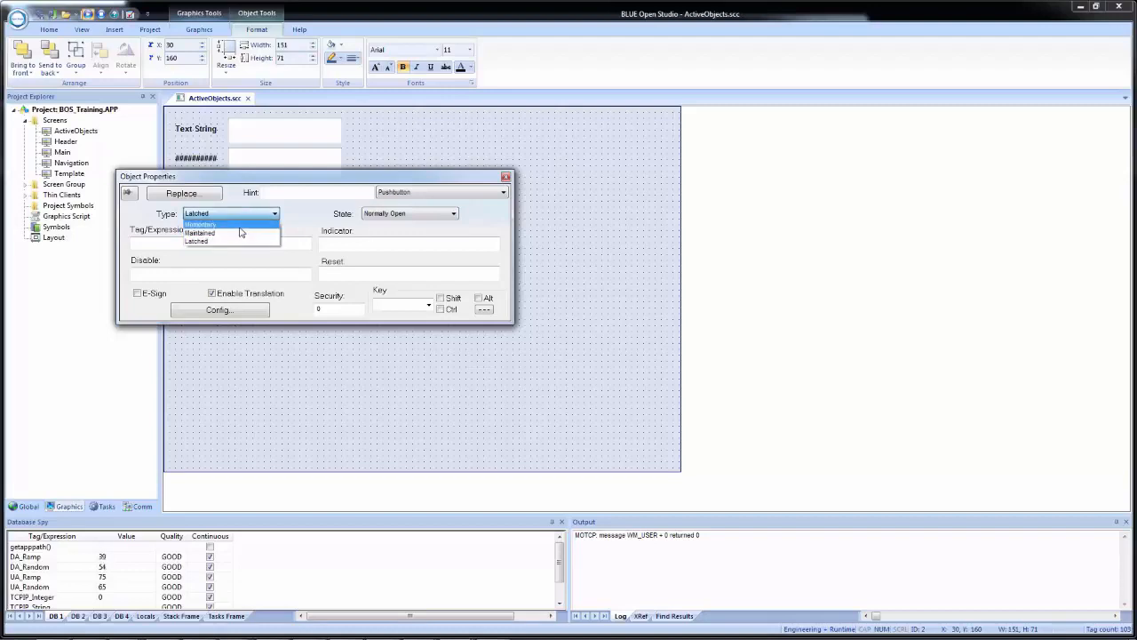
click(241, 225)
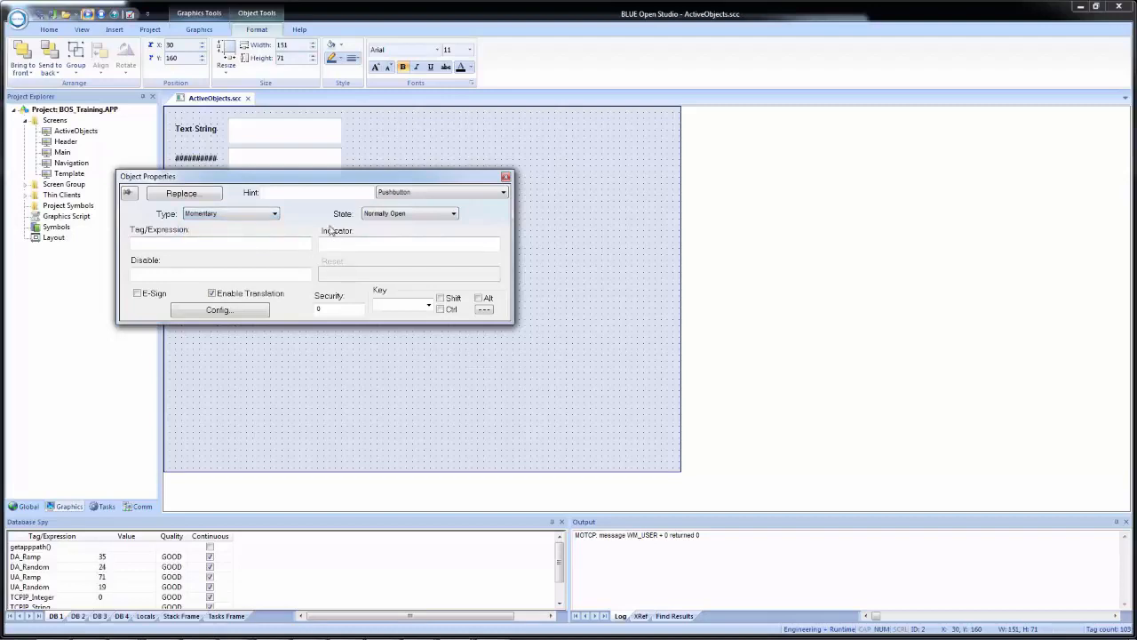
Try assigning the key A to the pushbutton and review its Shift modifier options.
click(428, 305)
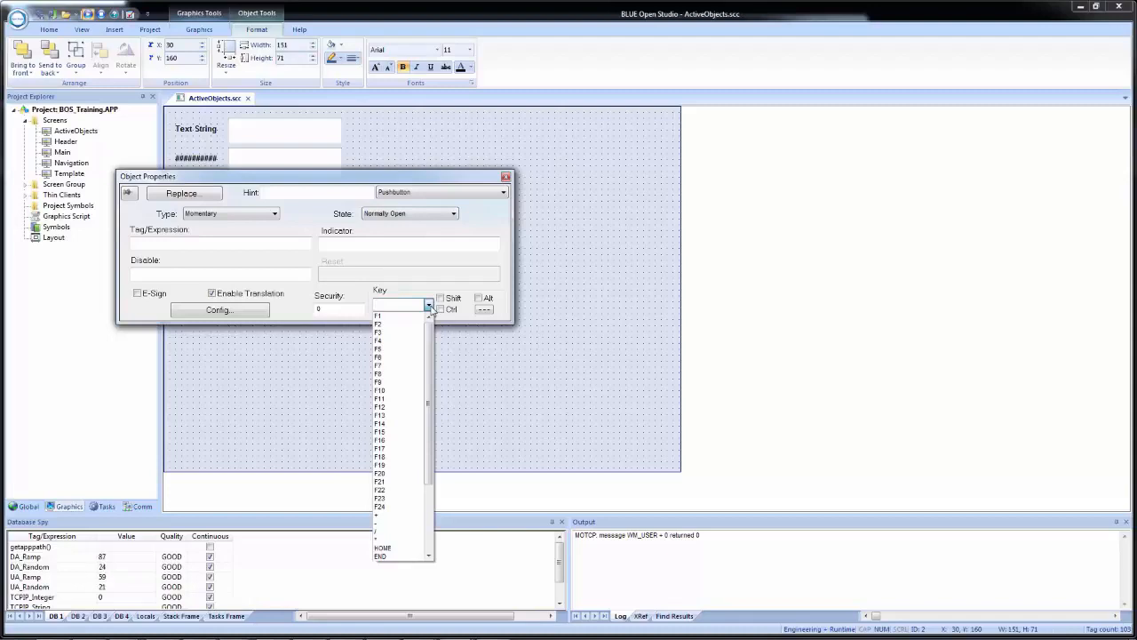
mouse_move(428, 340)
mouse_down()
mouse_move(453, 483)
mouse_move(427, 332)
mouse_up()
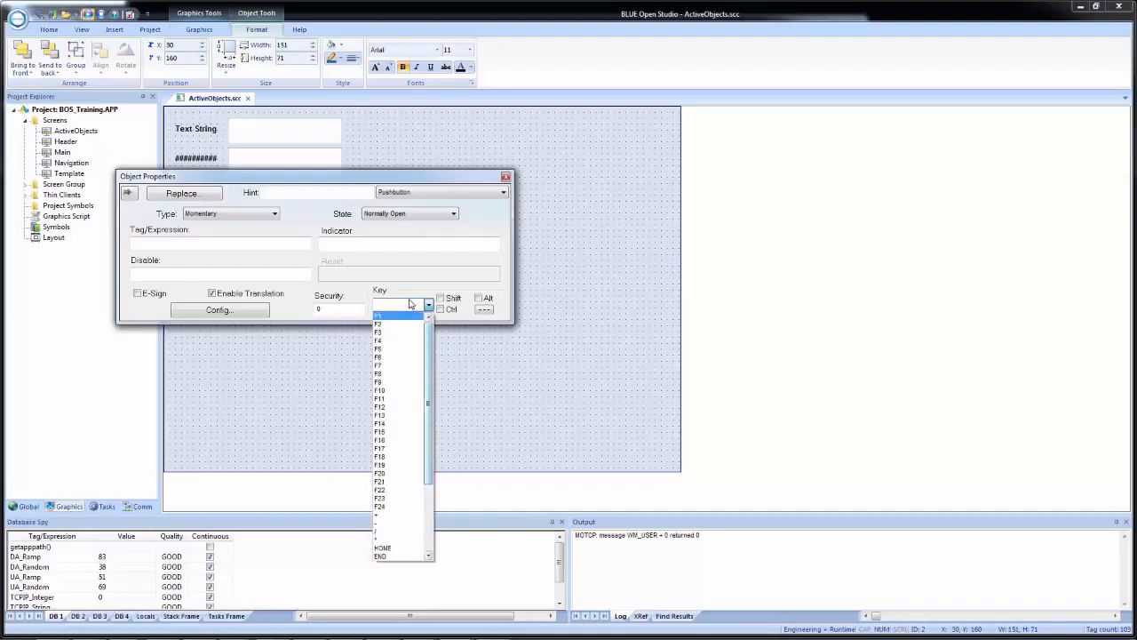
click(410, 303)
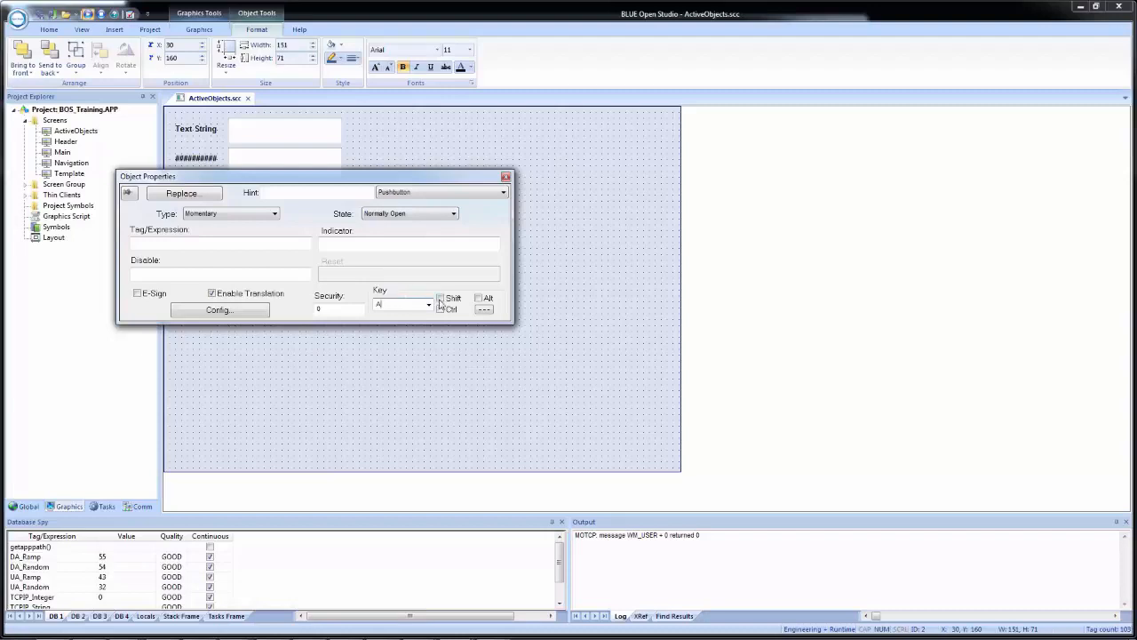
click(484, 311)
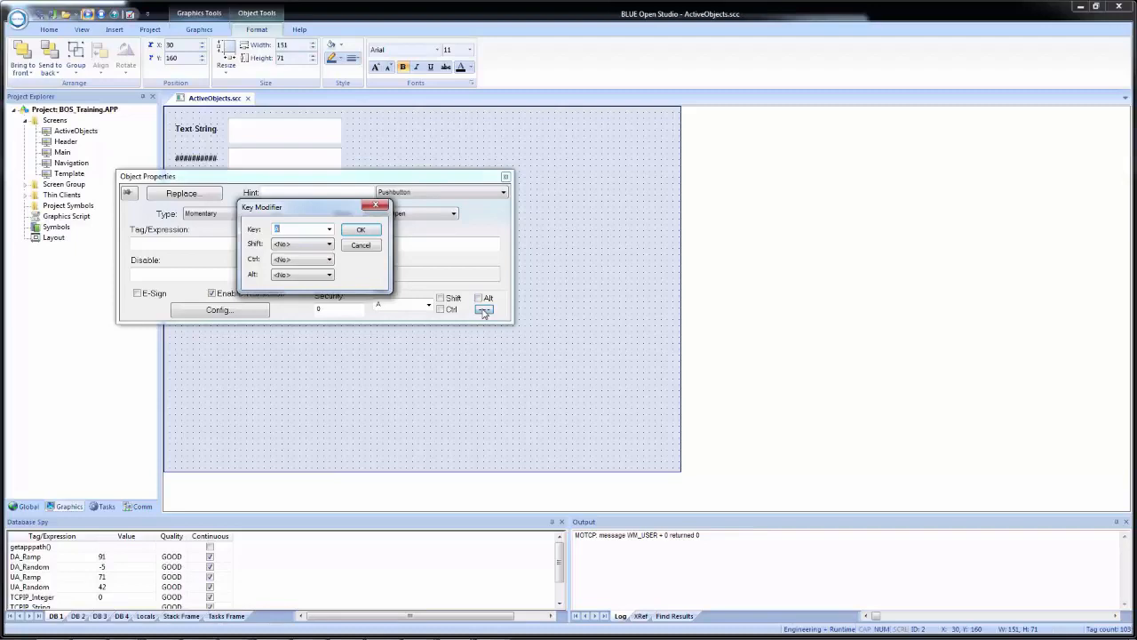
click(306, 245)
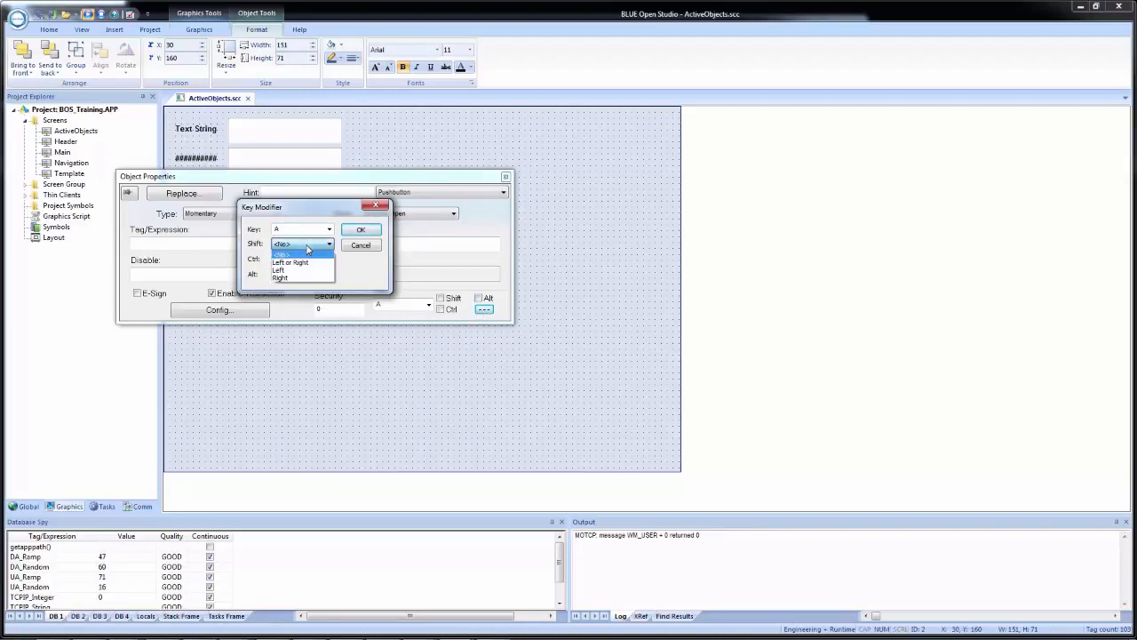
click(307, 252)
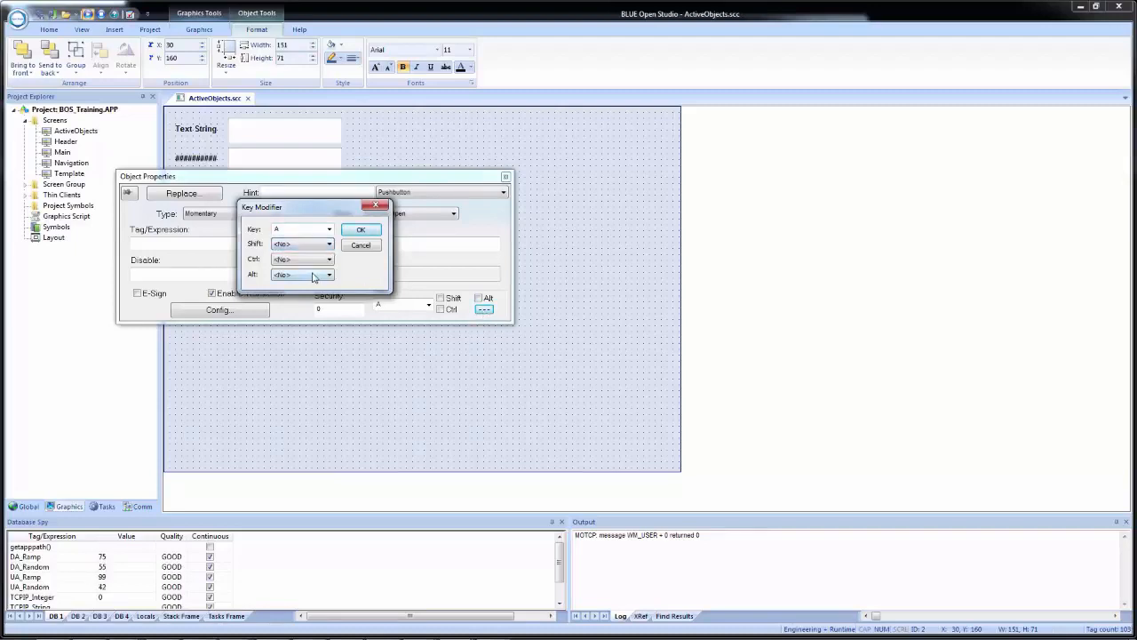
click(360, 246)
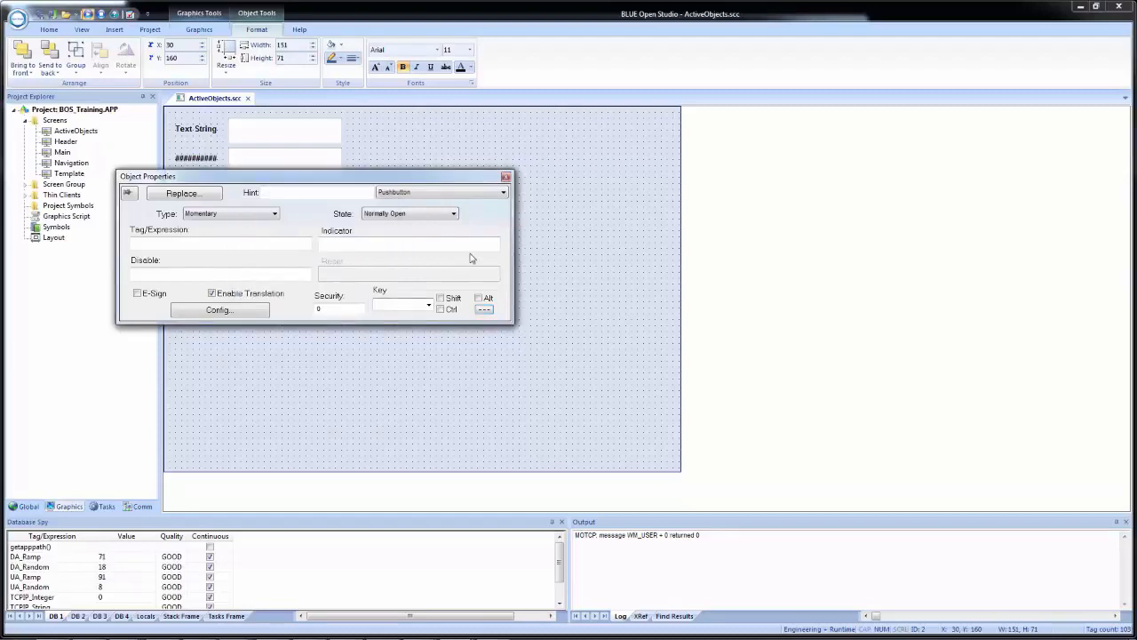
Resize the pushbutton to 151 wide and 41 high, and duplicate it into a stack of three at X 20, Y 140, 190 and 240.
click(547, 230)
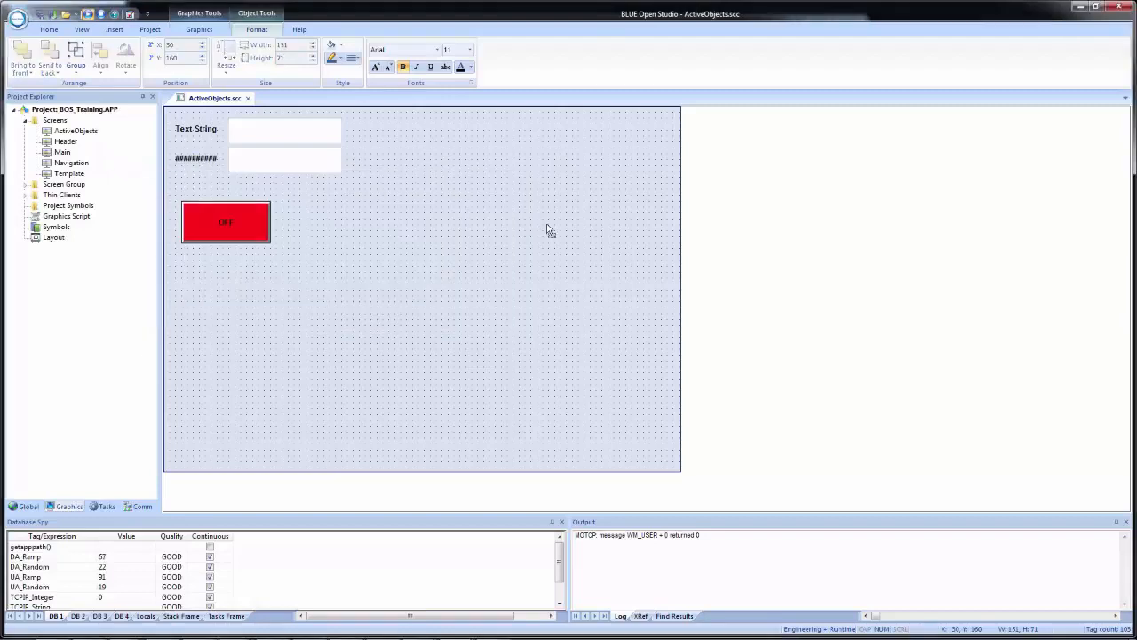
drag(199, 222, 225, 263)
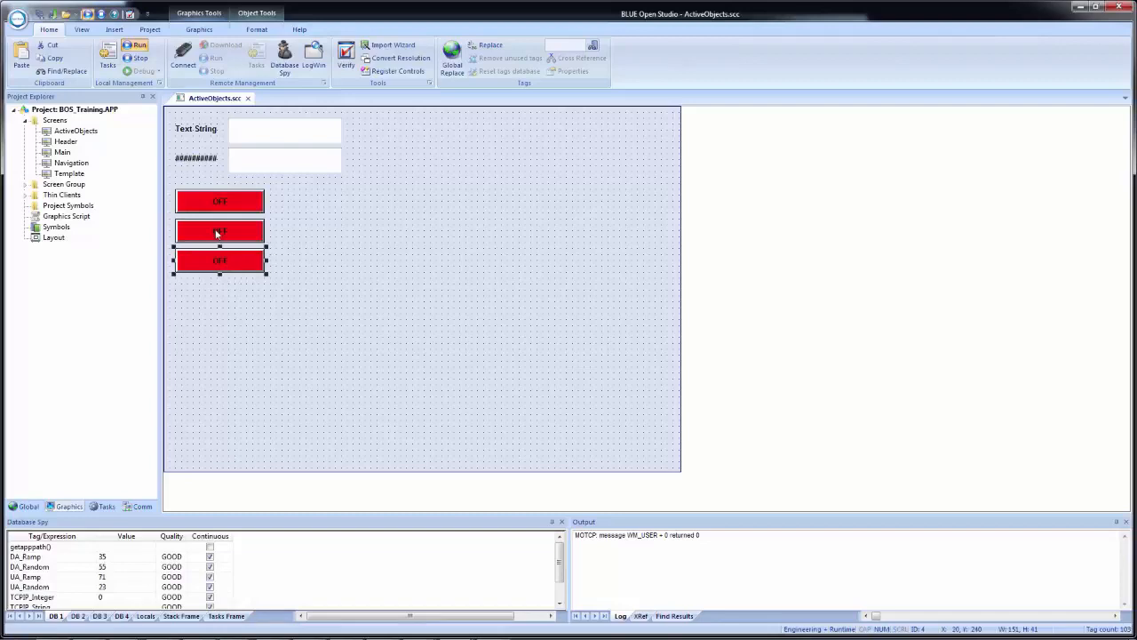
Set the middle pushbutton's type to Maintained and its tag to Mode.
double_click(215, 233)
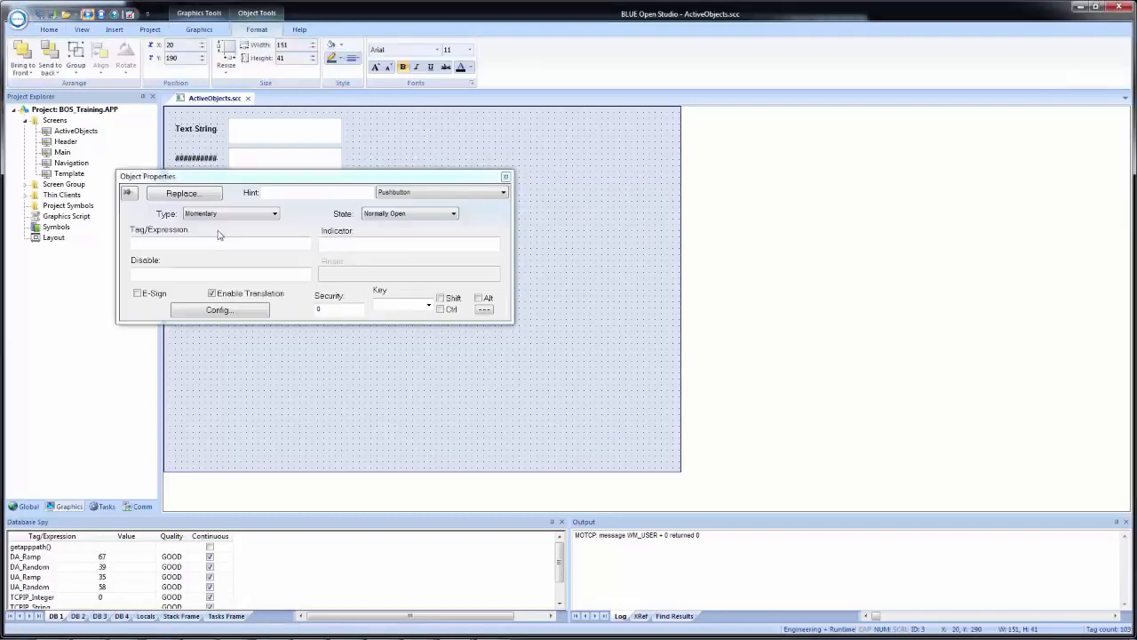
click(262, 214)
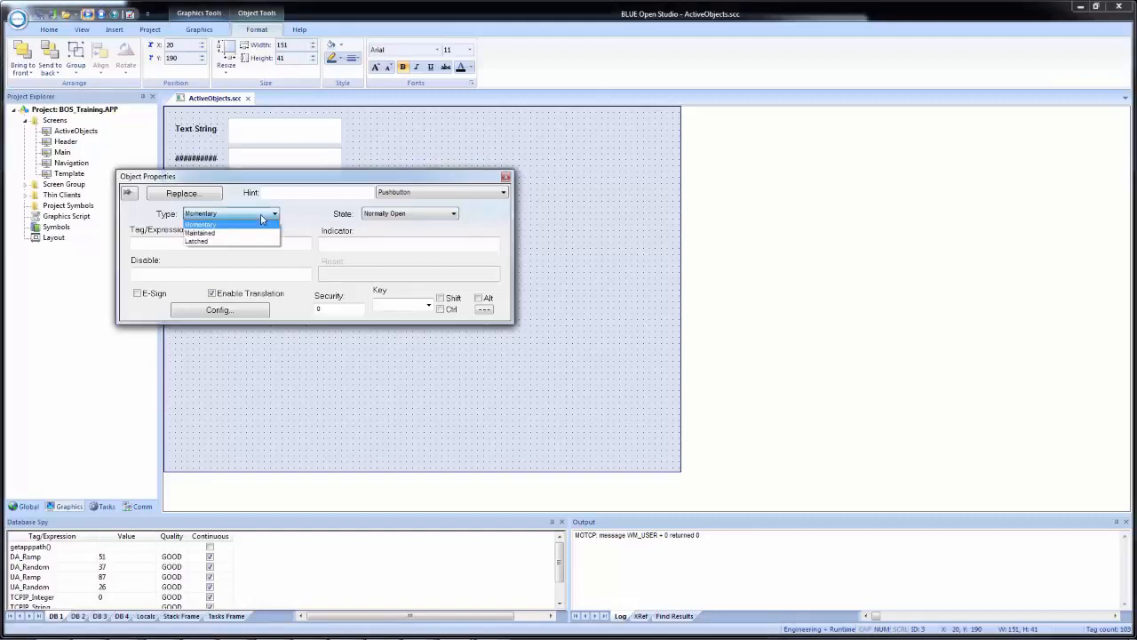
click(250, 237)
click(241, 246)
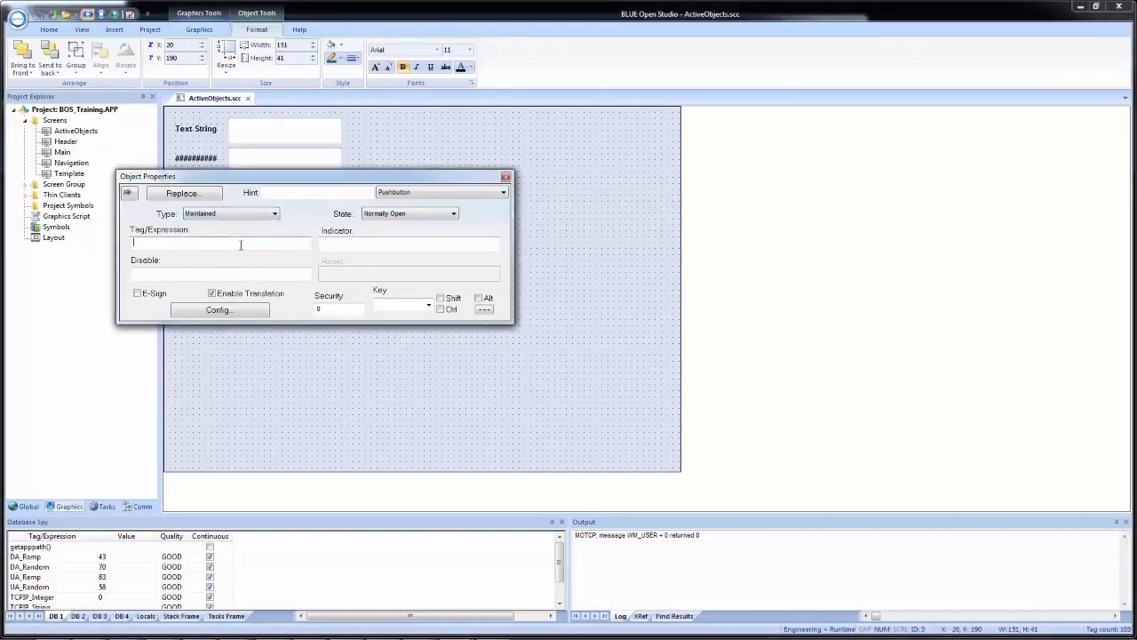
text(Mode)
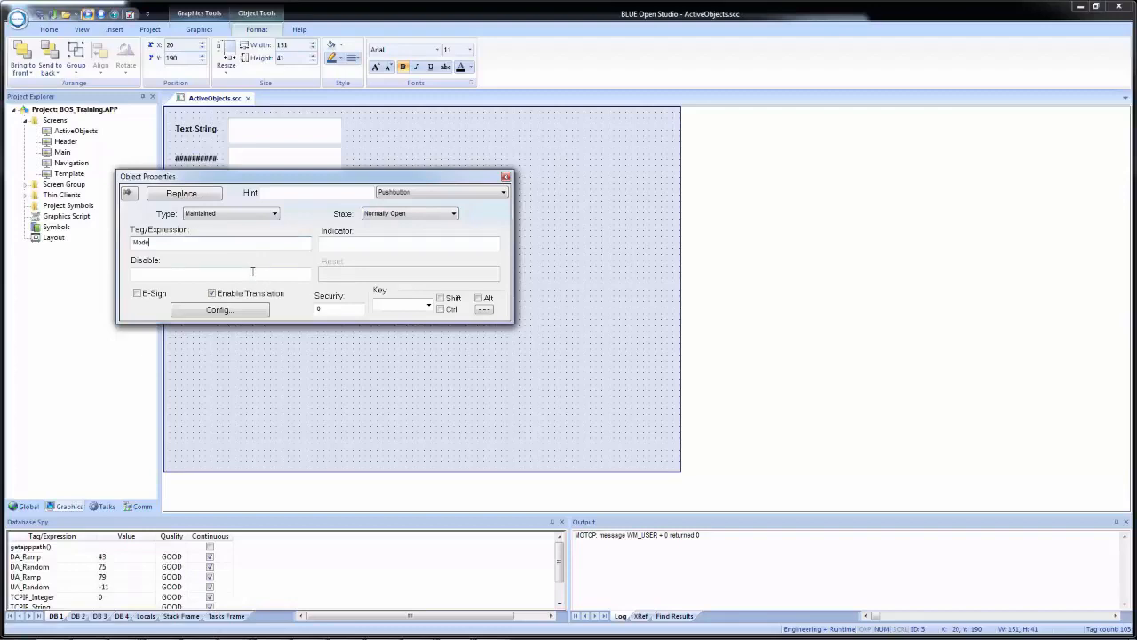
Create the new Mode tag as an Integer with Local scope.
click(253, 271)
click(570, 371)
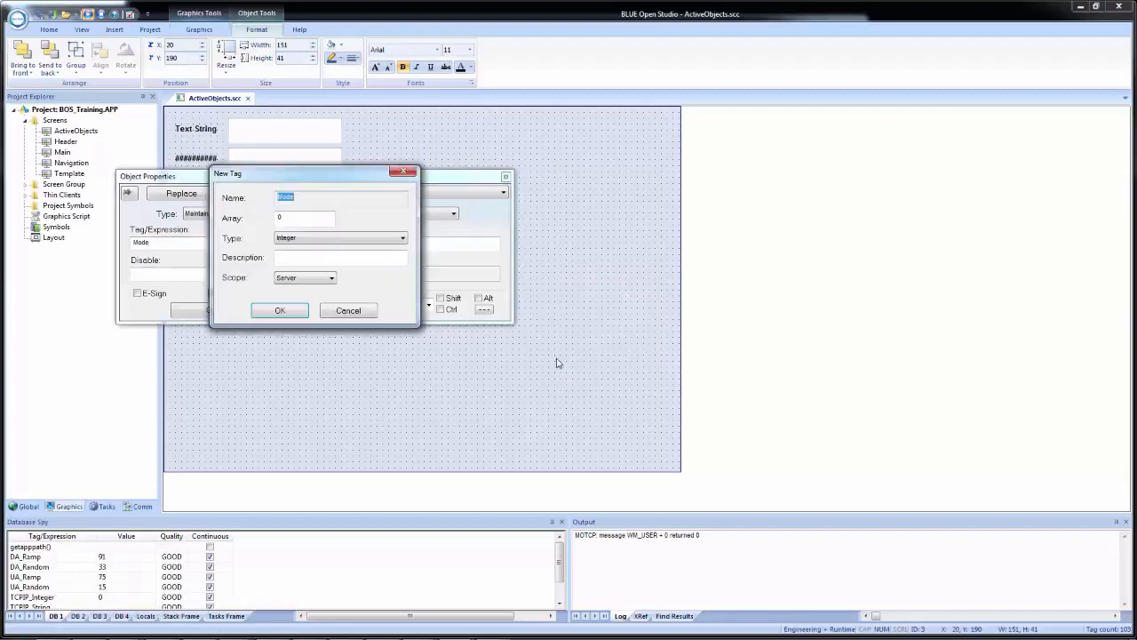
click(308, 279)
click(303, 290)
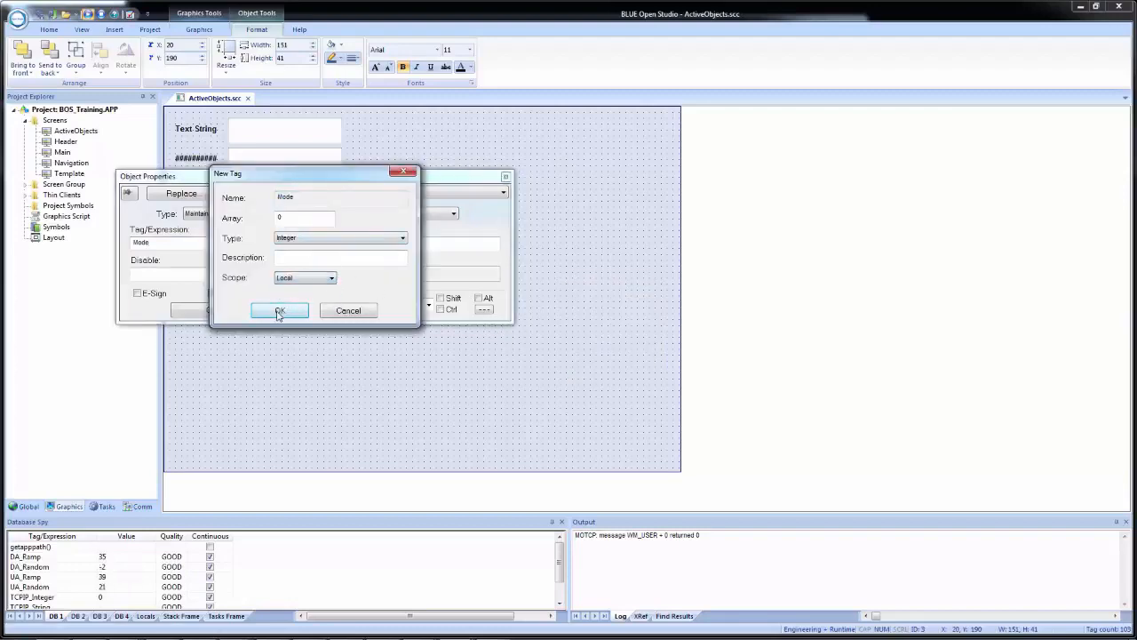
click(280, 310)
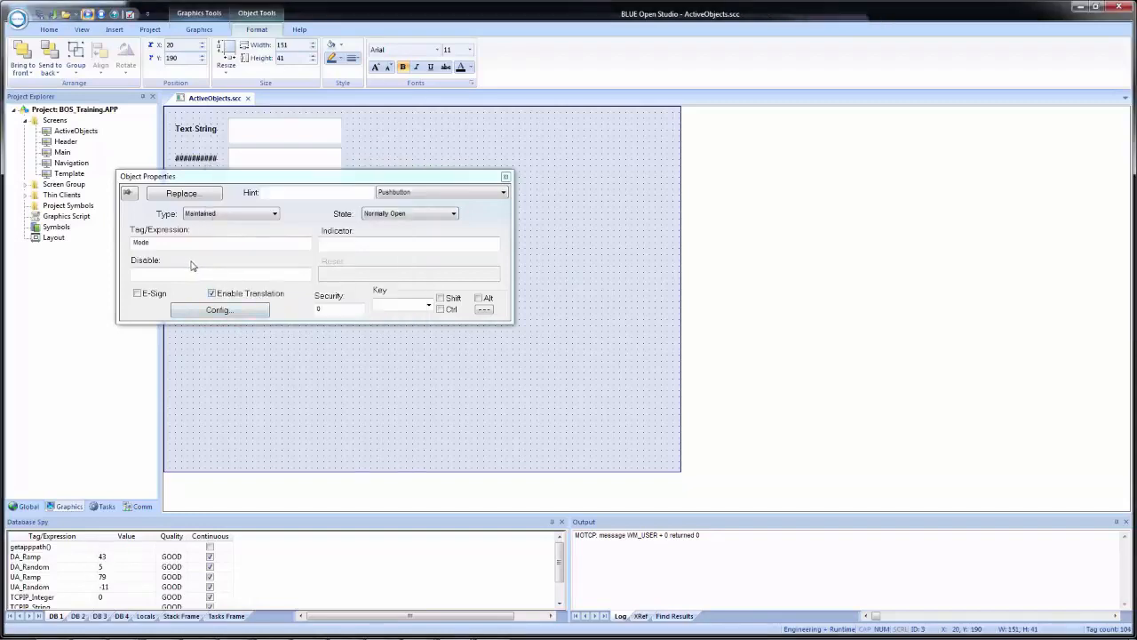
Assign the existing Mode tag to the bottom pushbutton and set its type to Latched.
drag(251, 178, 585, 164)
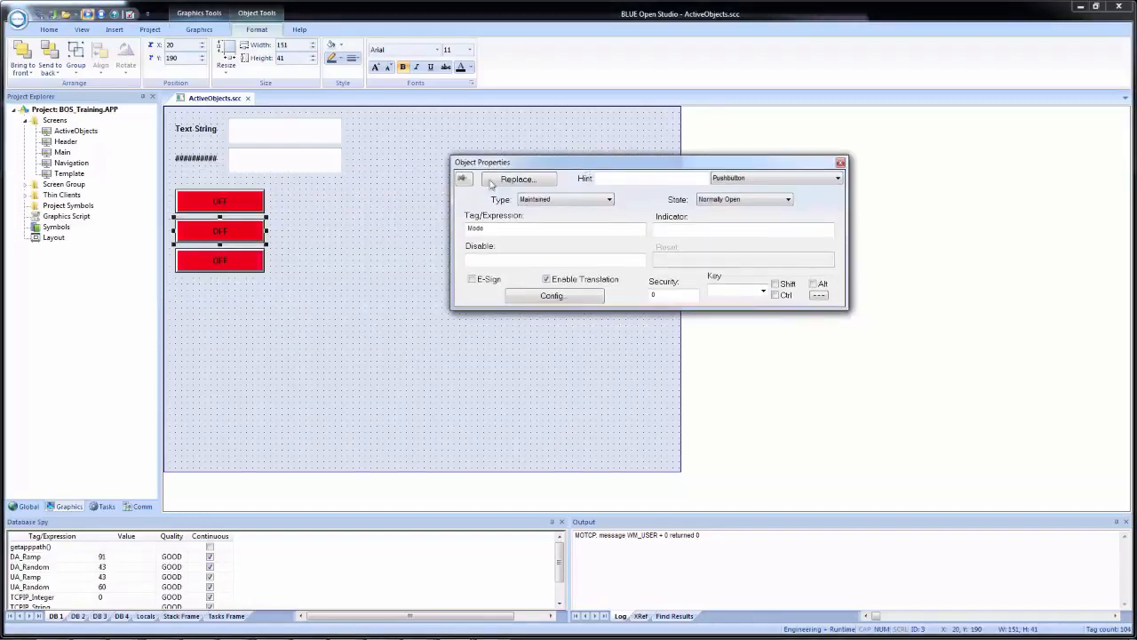
click(248, 266)
click(475, 228)
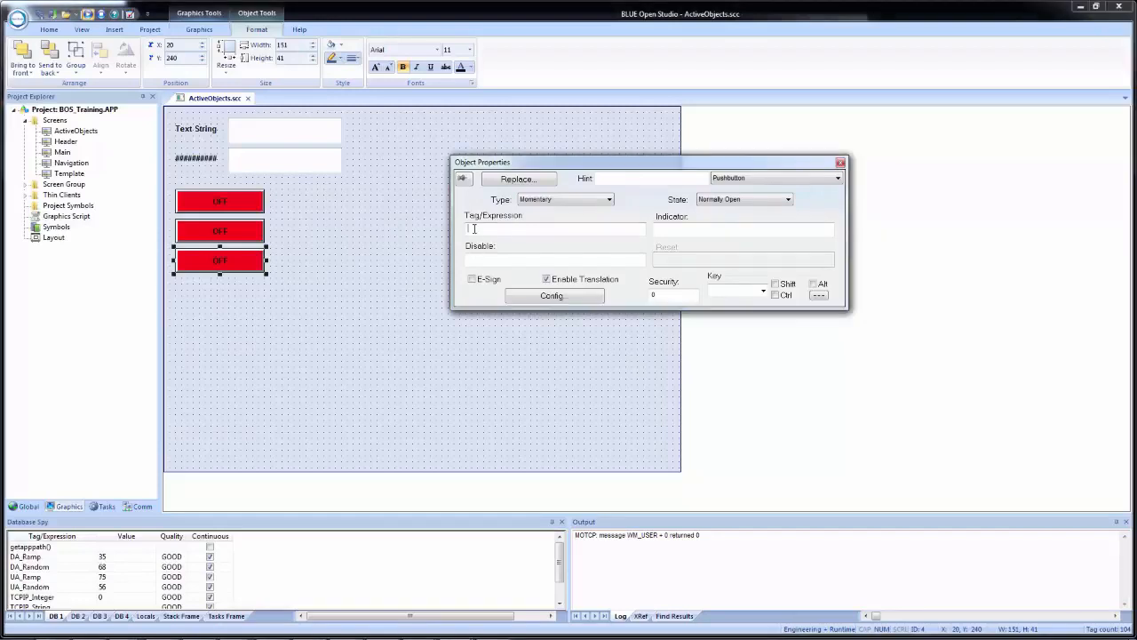
right_click(475, 228)
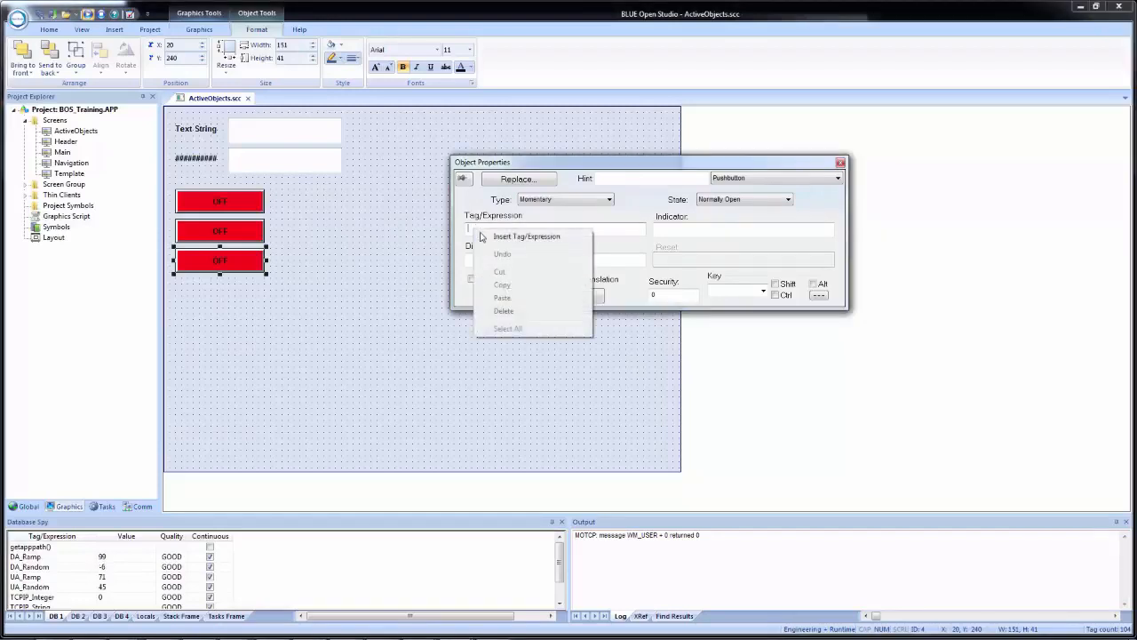
click(491, 238)
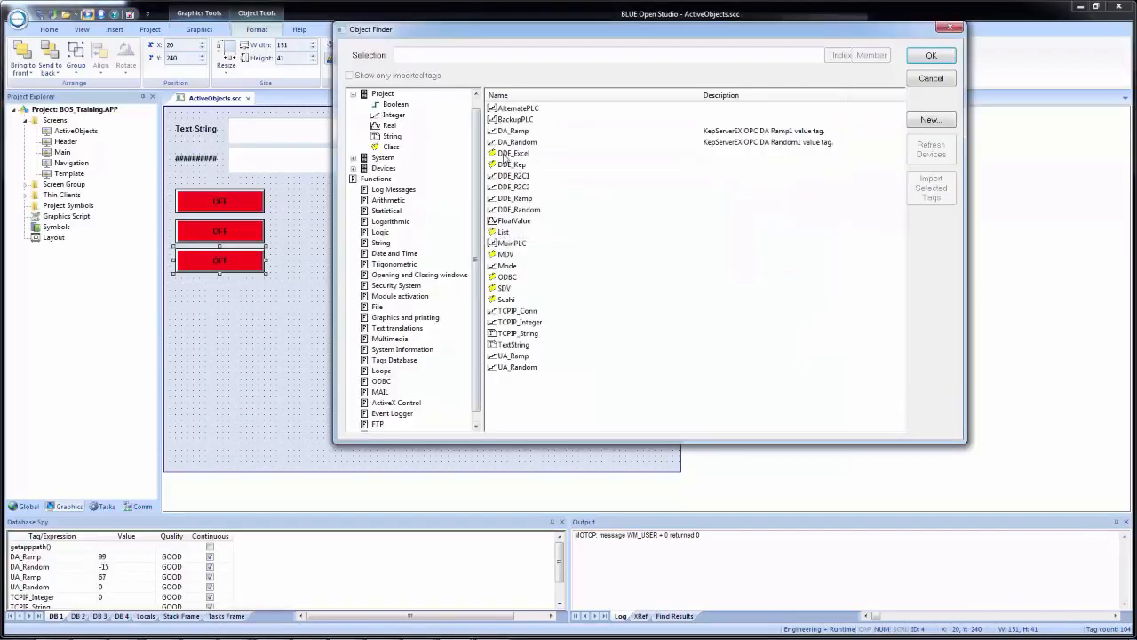
click(506, 266)
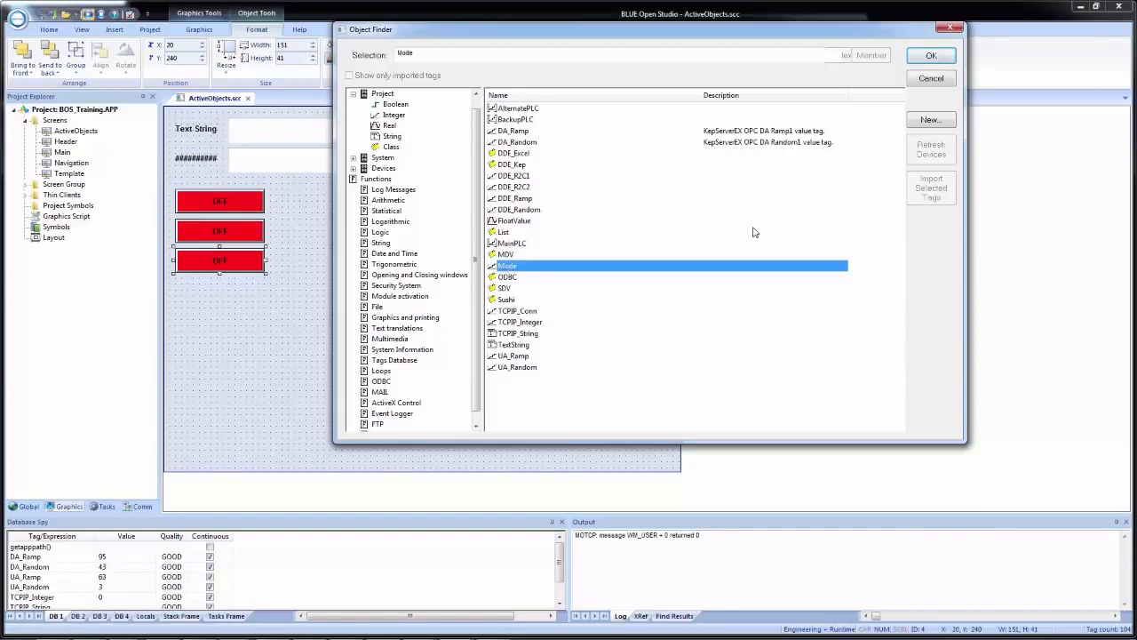
click(931, 57)
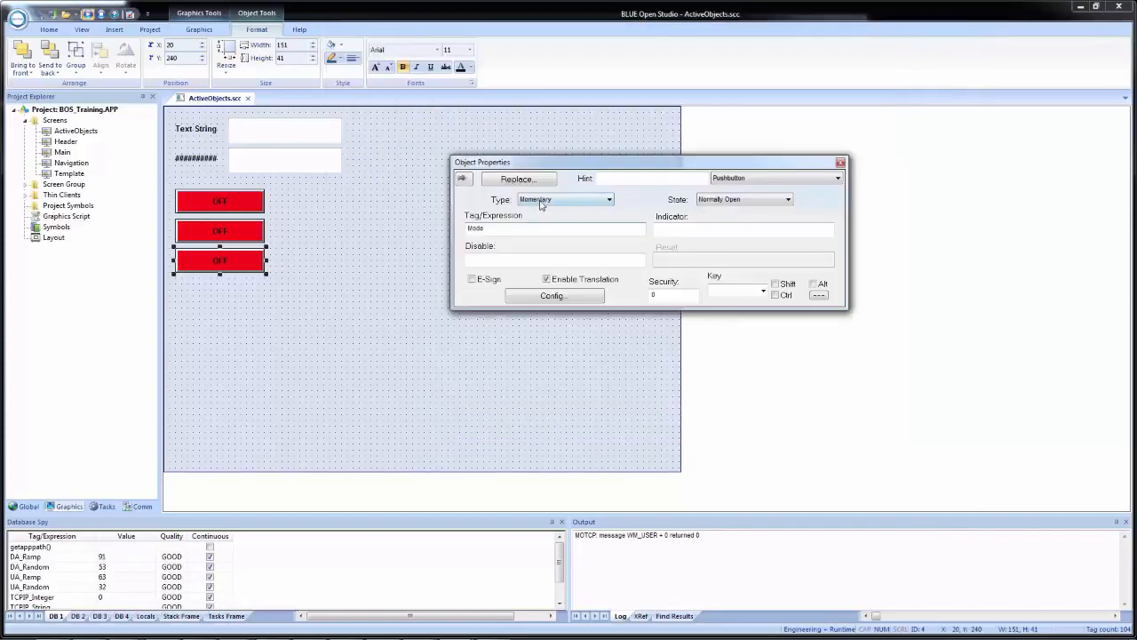
click(540, 200)
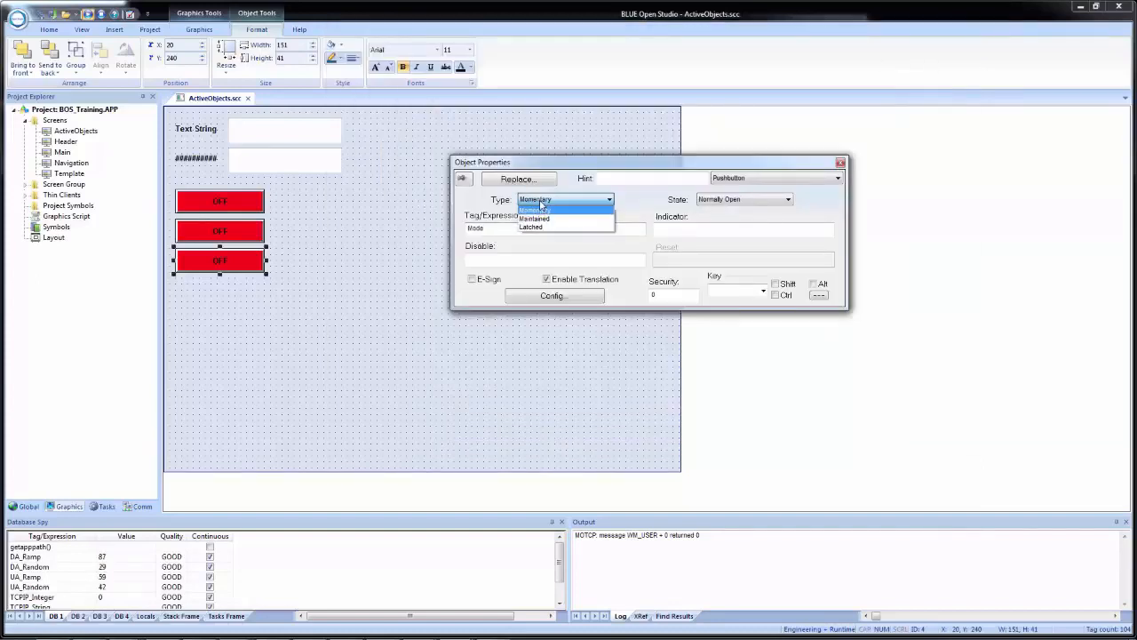
click(553, 229)
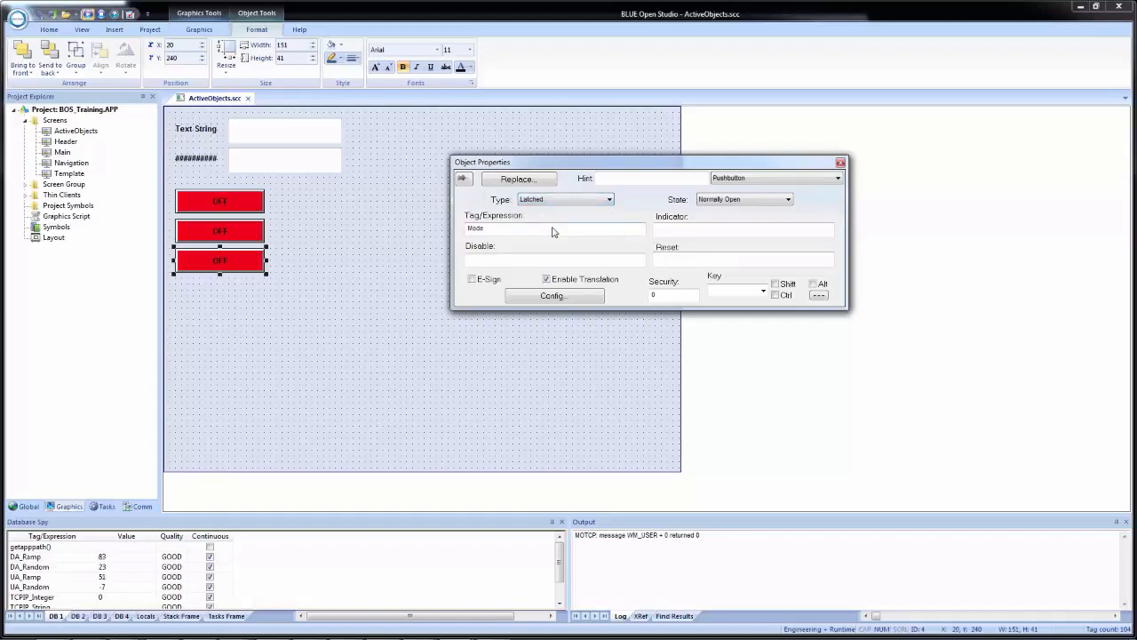
Set the bottom pushbutton's reset tag to Reset and create that tag as a Boolean with Local scope.
click(713, 260)
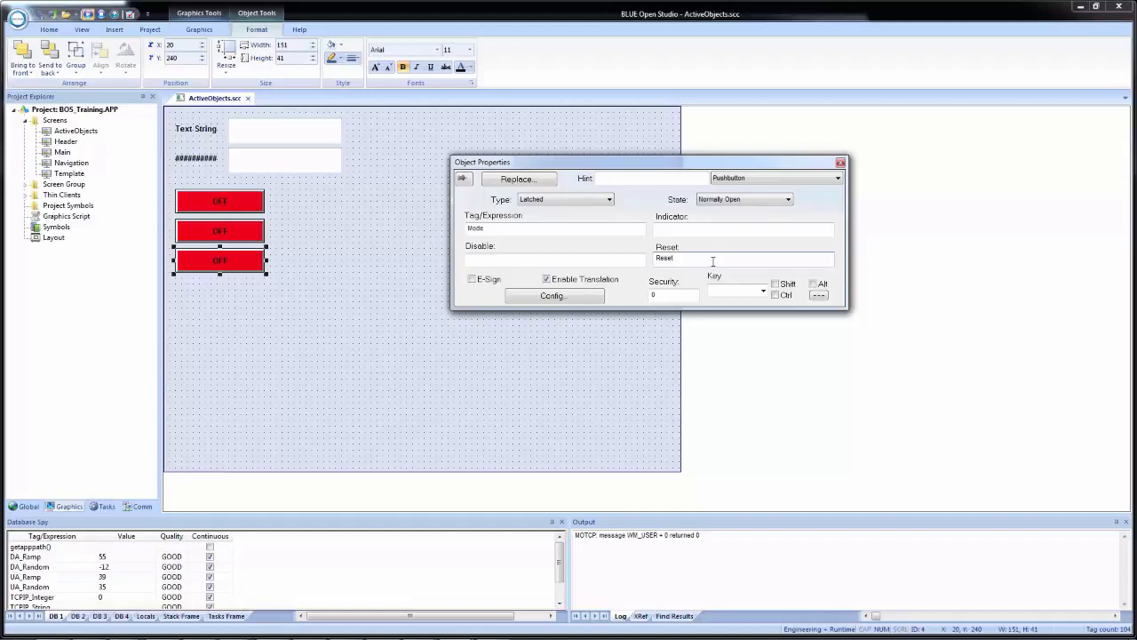
click(777, 233)
click(576, 376)
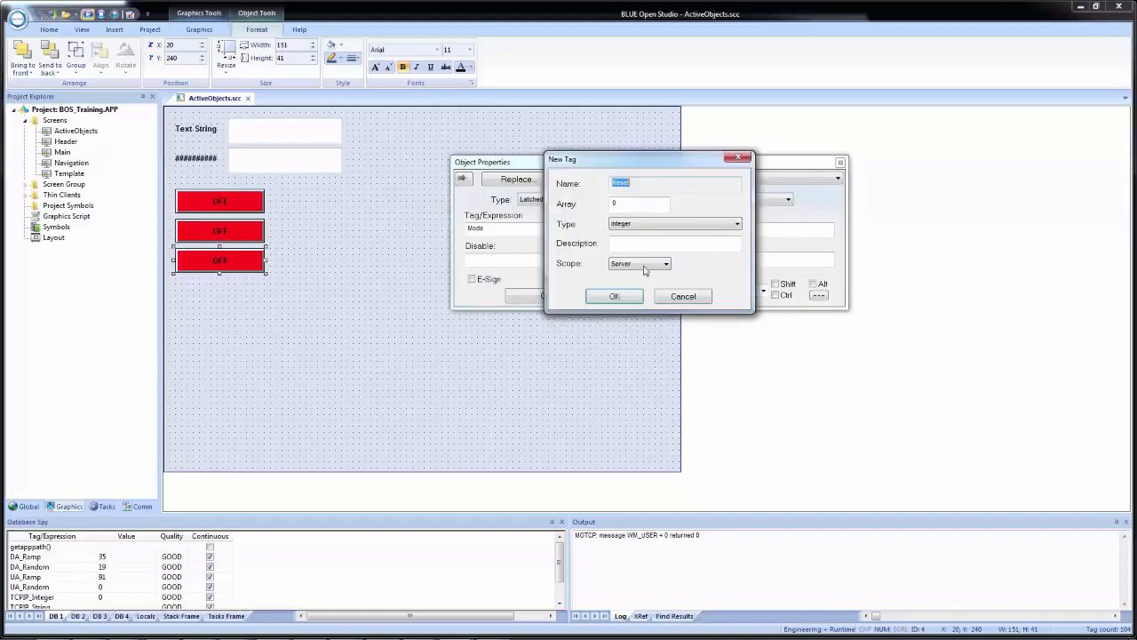
click(673, 227)
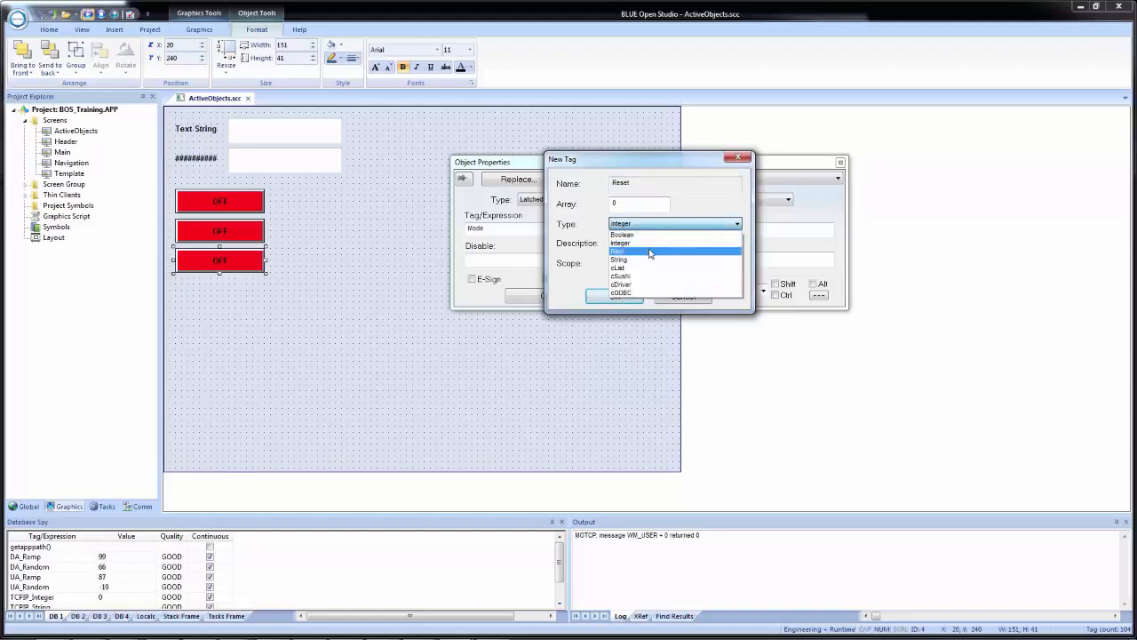
click(648, 236)
click(620, 266)
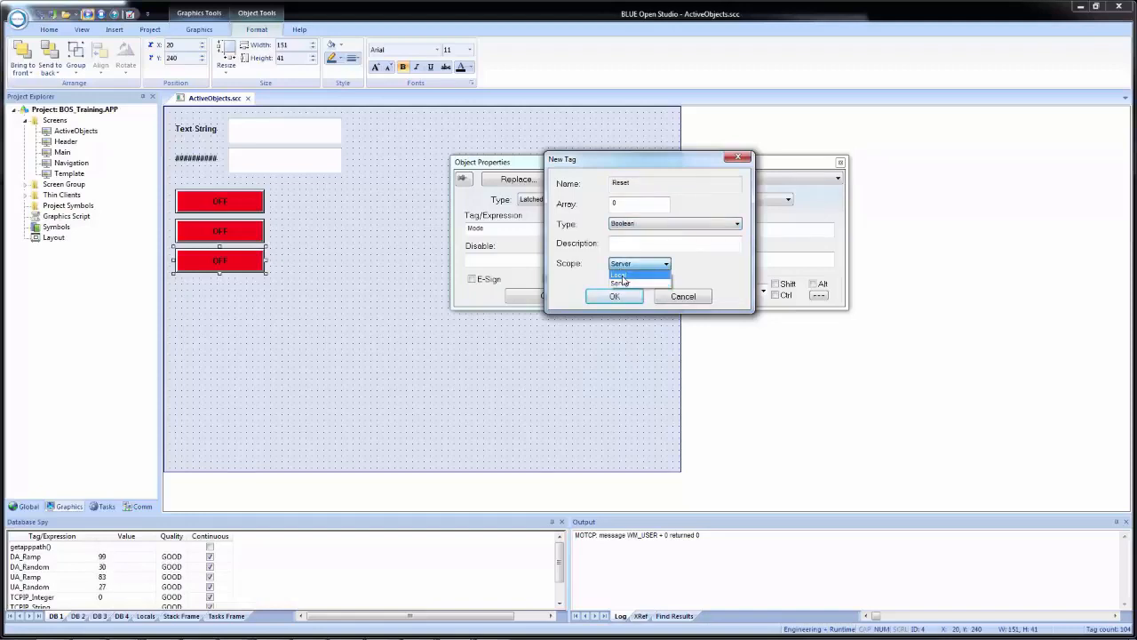
click(620, 271)
click(614, 296)
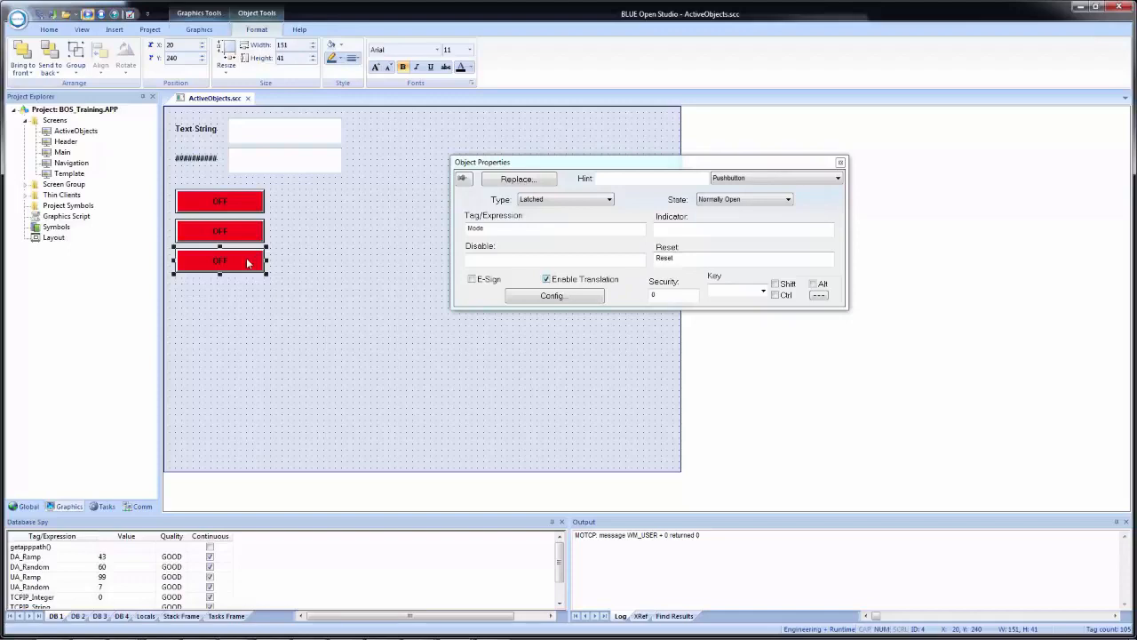
Assign the Mode tag to the top pushbutton.
click(200, 197)
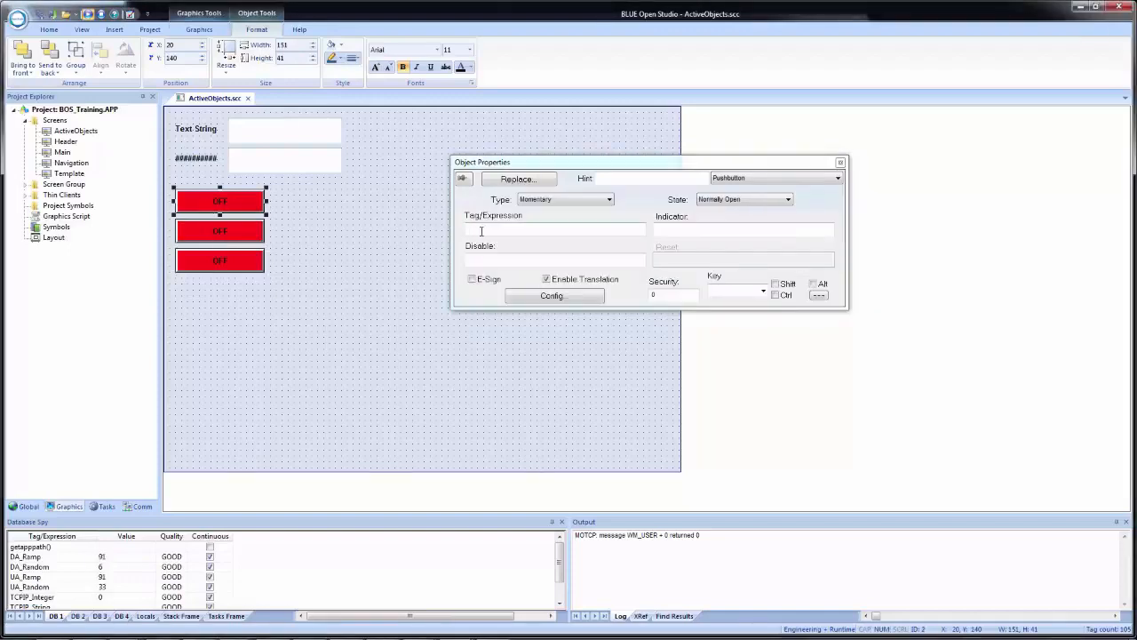
click(480, 231)
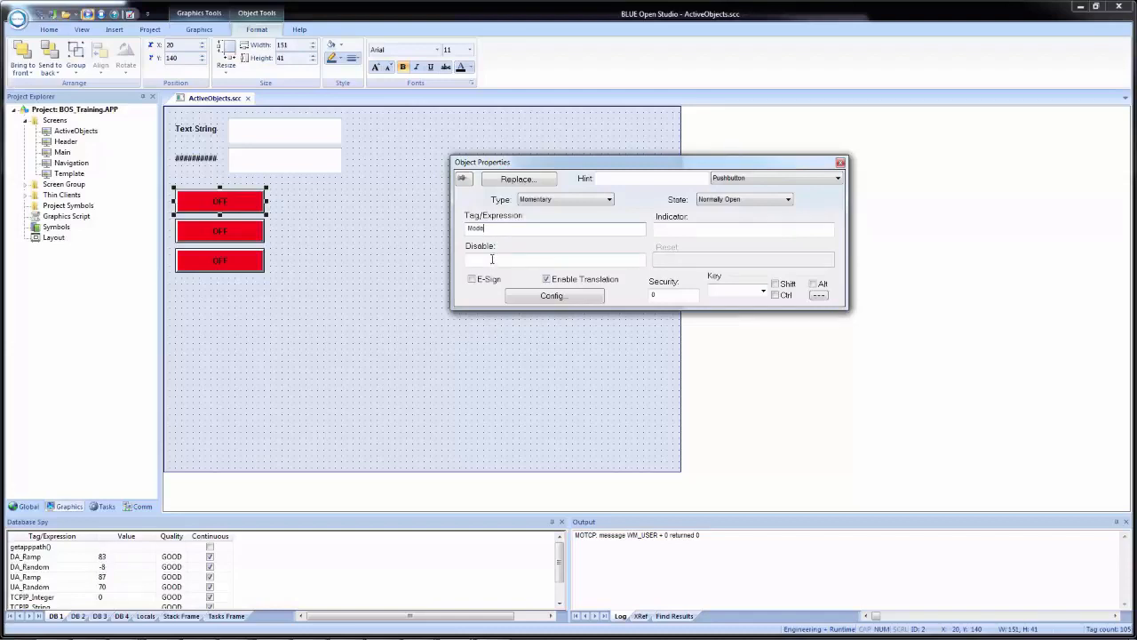
click(490, 259)
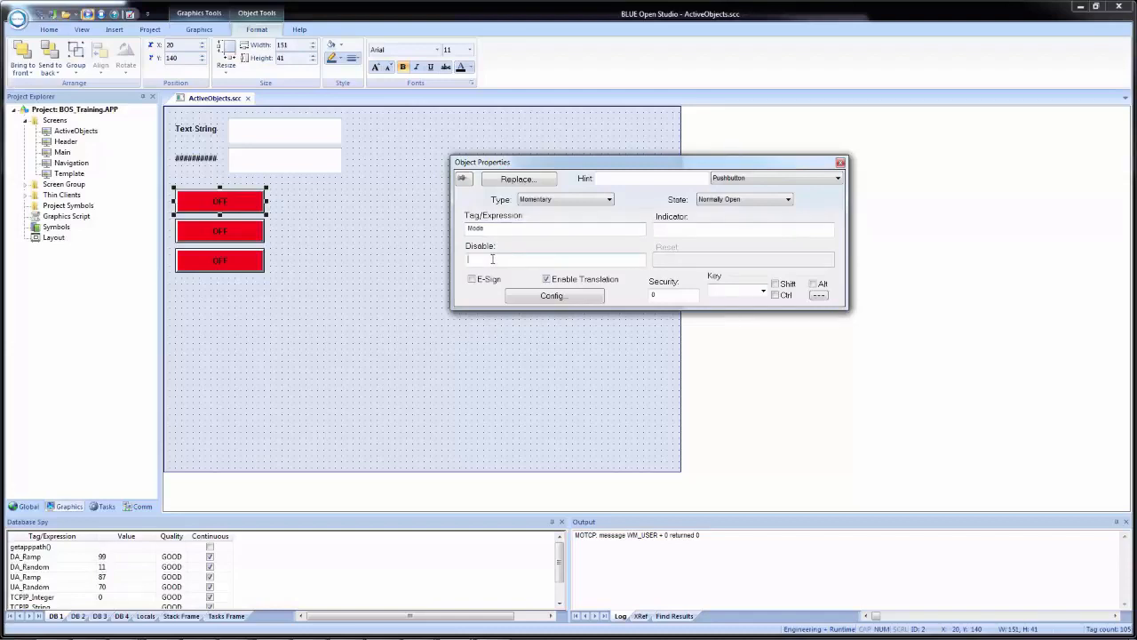
Duplicate the bottom latched pushbutton beside the top one, set the copy's type to Momentary and assign it the Reset tag.
click(252, 262)
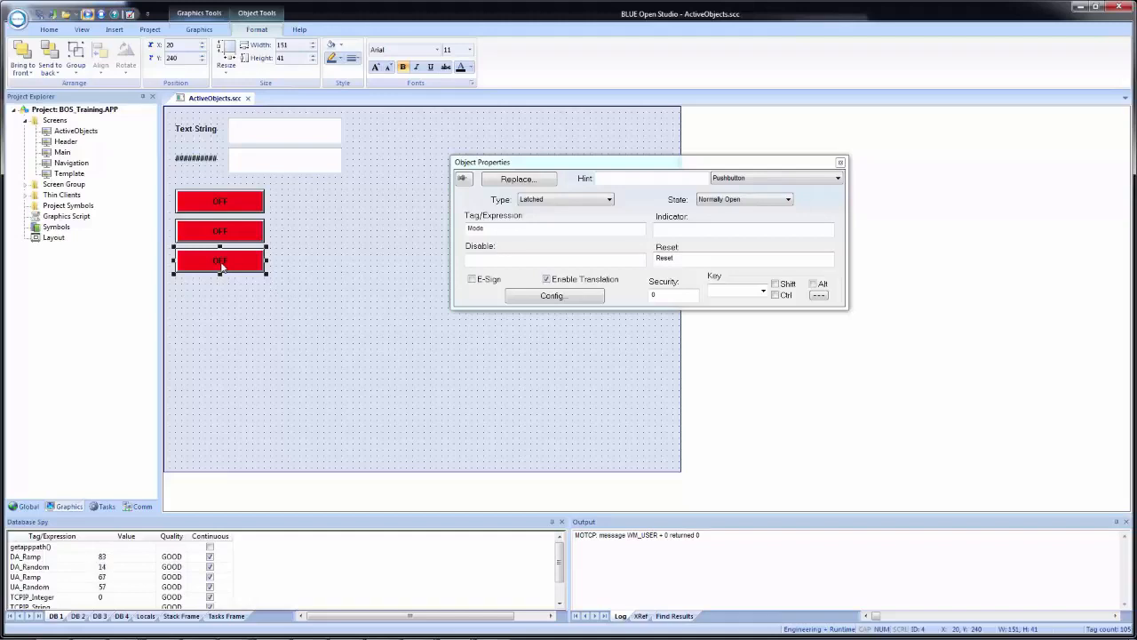
drag(222, 265, 318, 205)
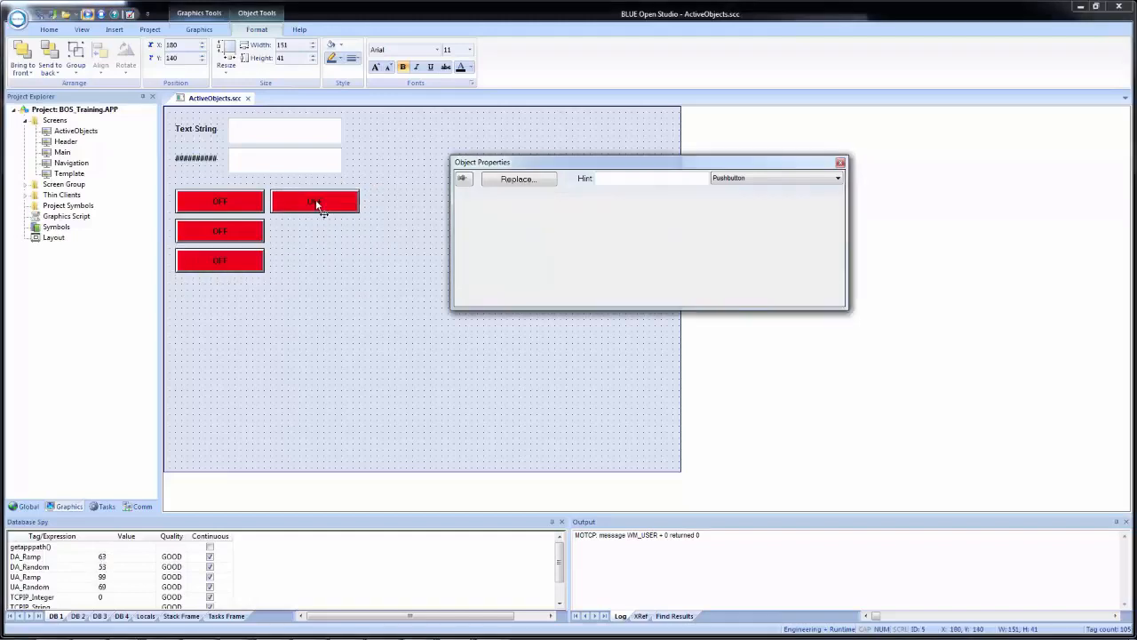
click(533, 201)
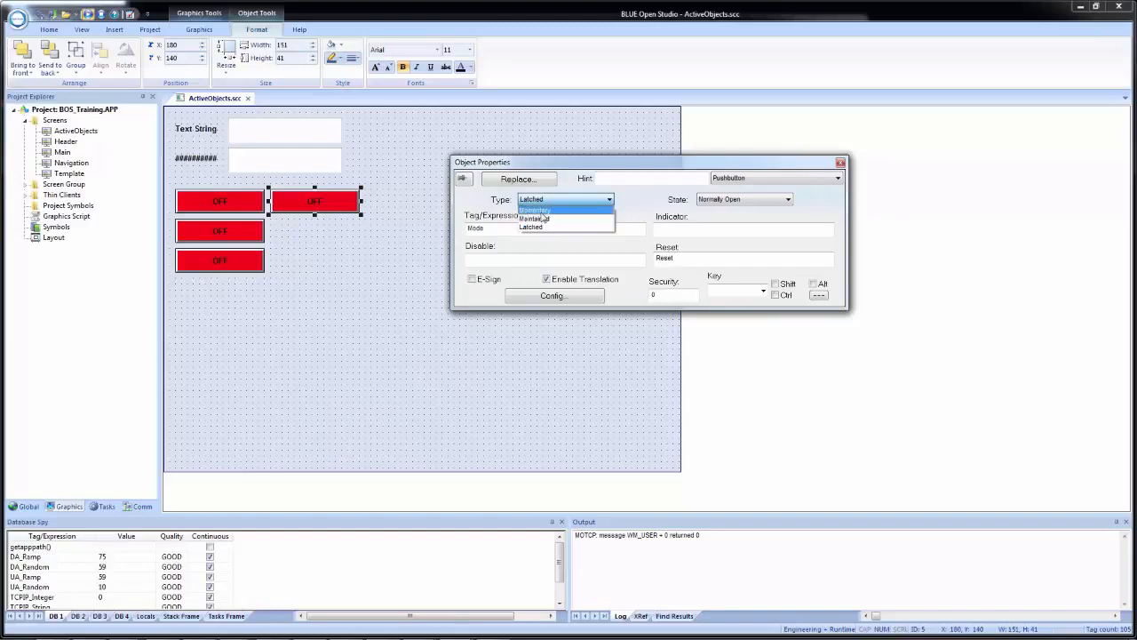
click(535, 210)
drag(505, 227, 441, 222)
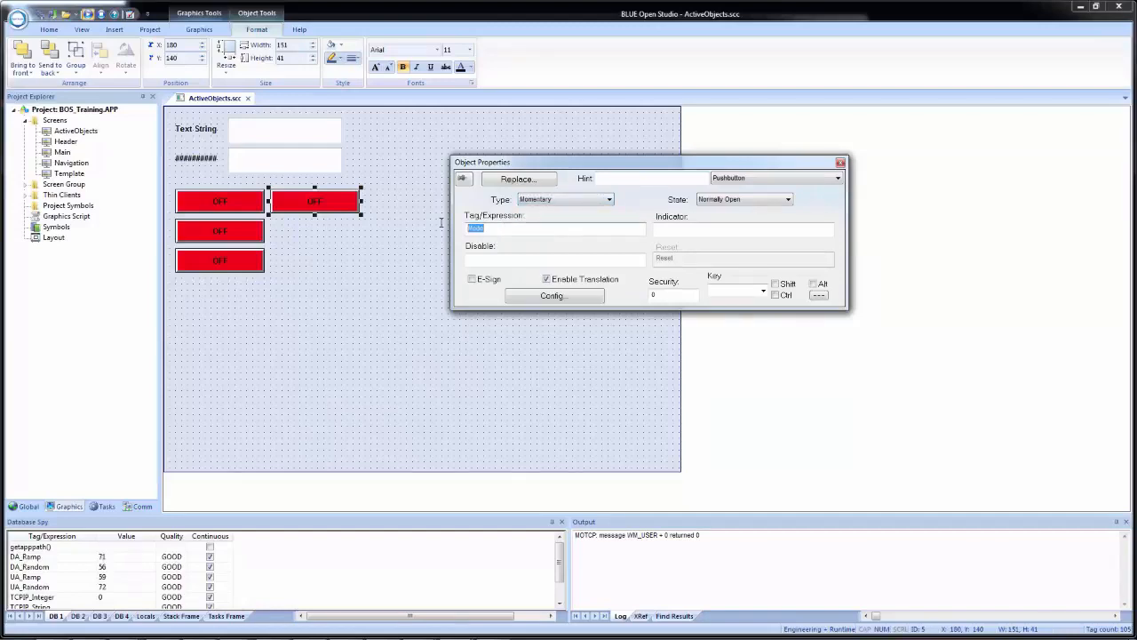
text(Rest)
key(BackSpace)
key(BackSpace)
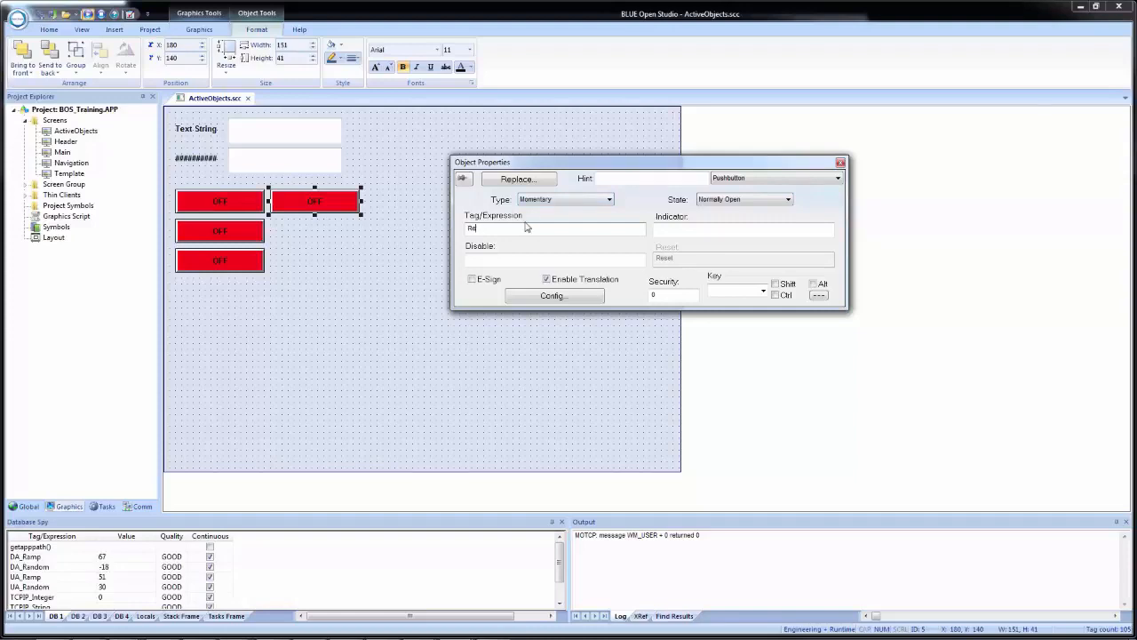
Clear the copied pushbutton's reset field by switching its type to Latched temporarily, and return the type to Momentary.
click(586, 201)
click(588, 223)
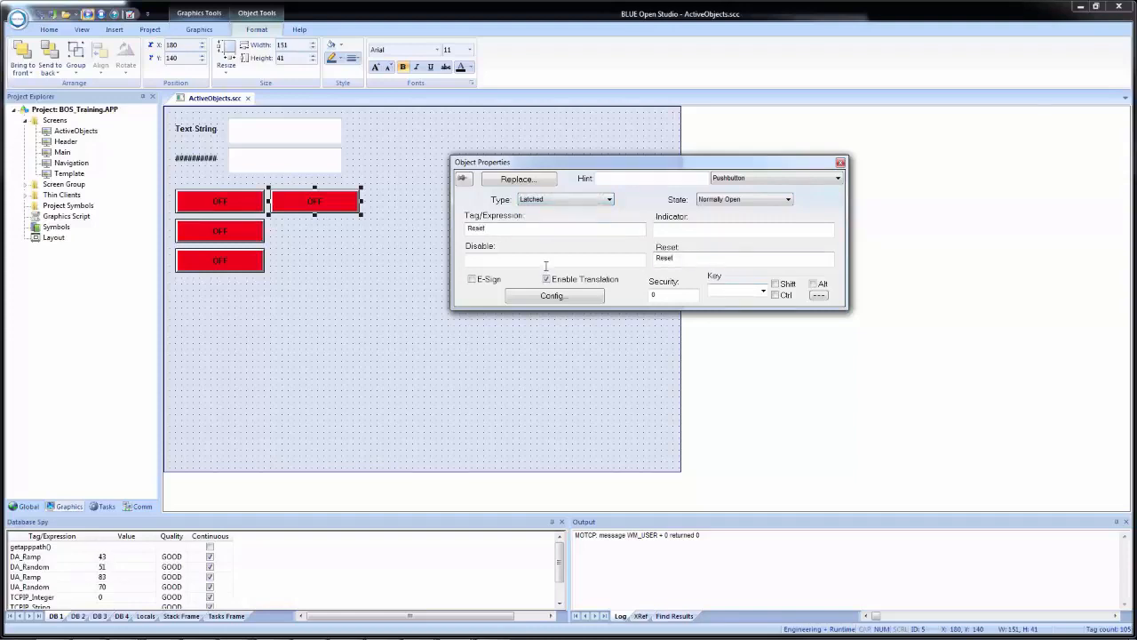
click(529, 201)
click(534, 210)
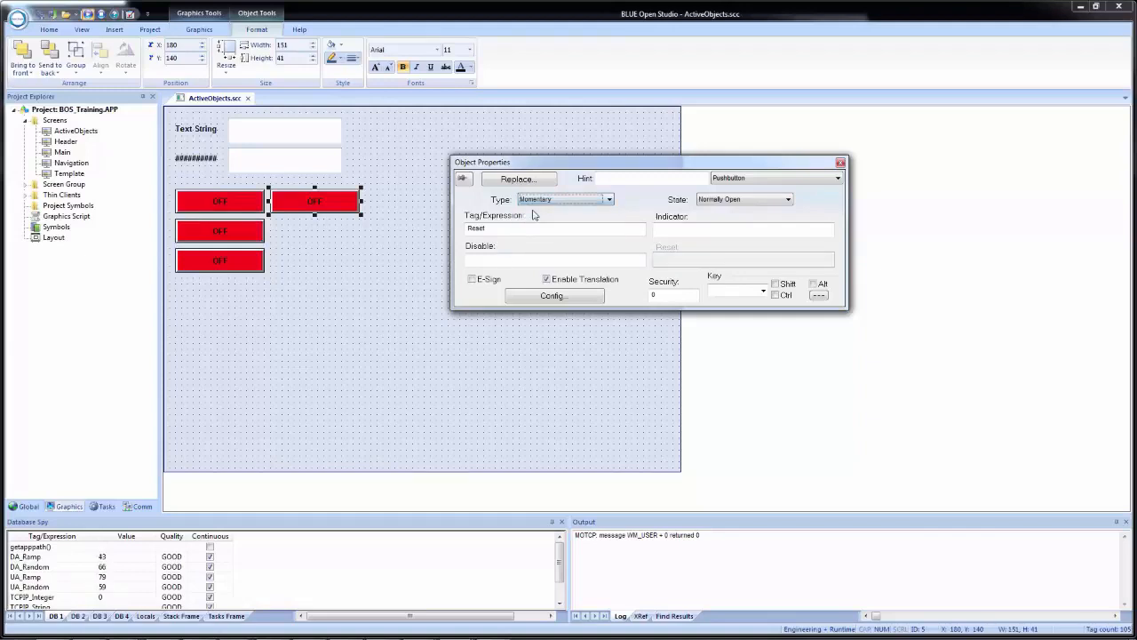
Configure the copied pushbutton's open state with a grey color and the caption Reset.
click(555, 296)
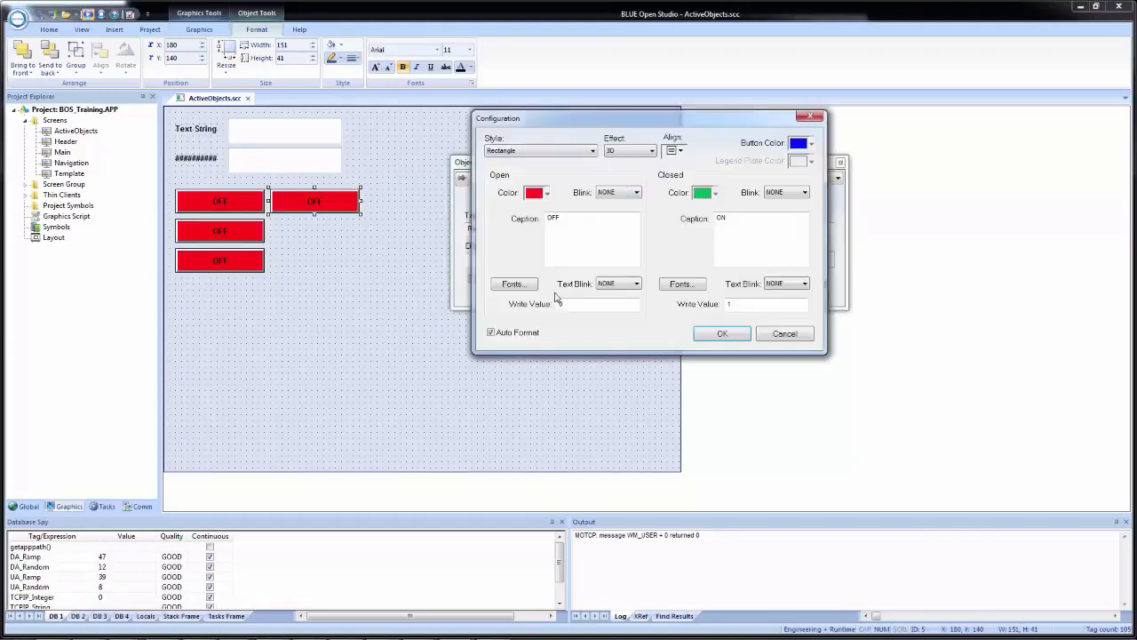
click(548, 193)
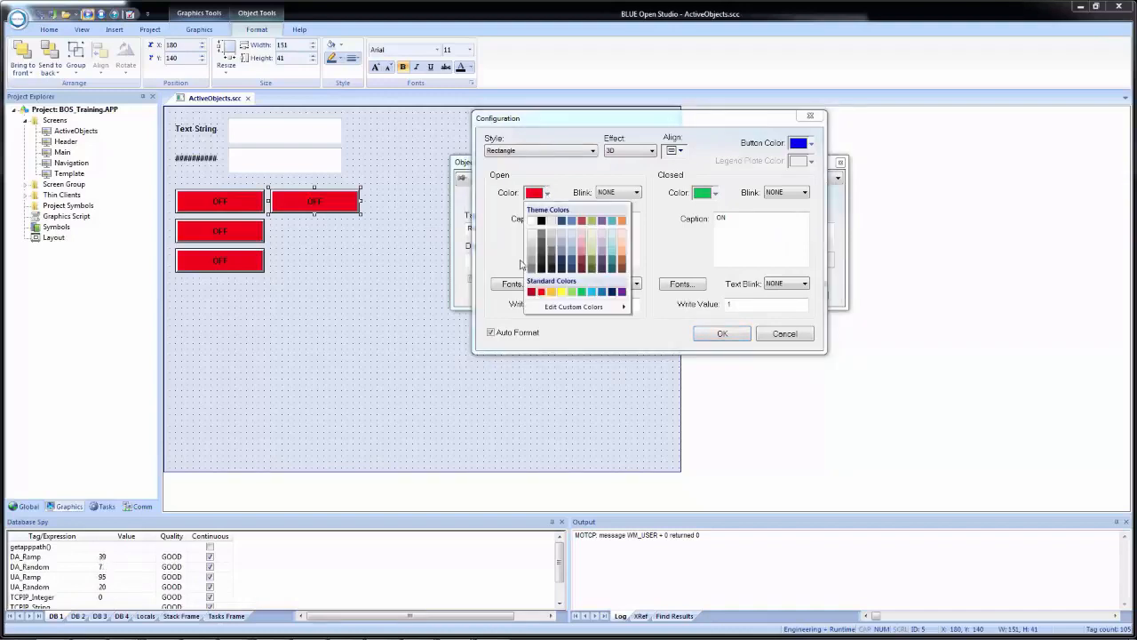
click(531, 267)
drag(577, 219, 537, 216)
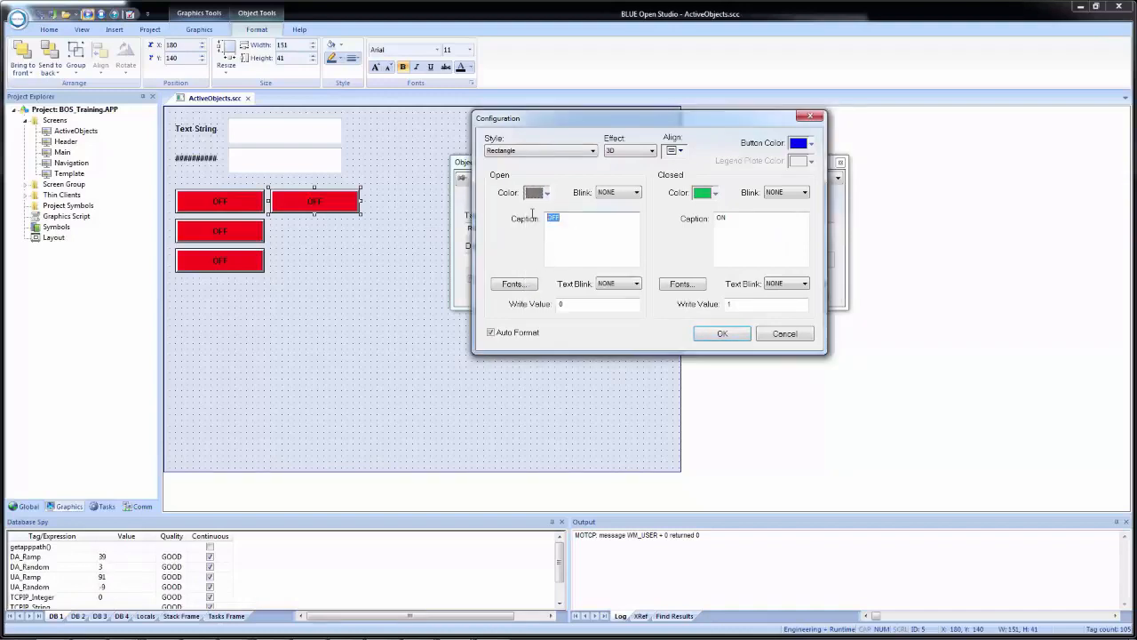
text(Reset)
Give the copied pushbutton's closed state the same grey color and the caption Reset, and narrow the button to fit its caption.
click(715, 194)
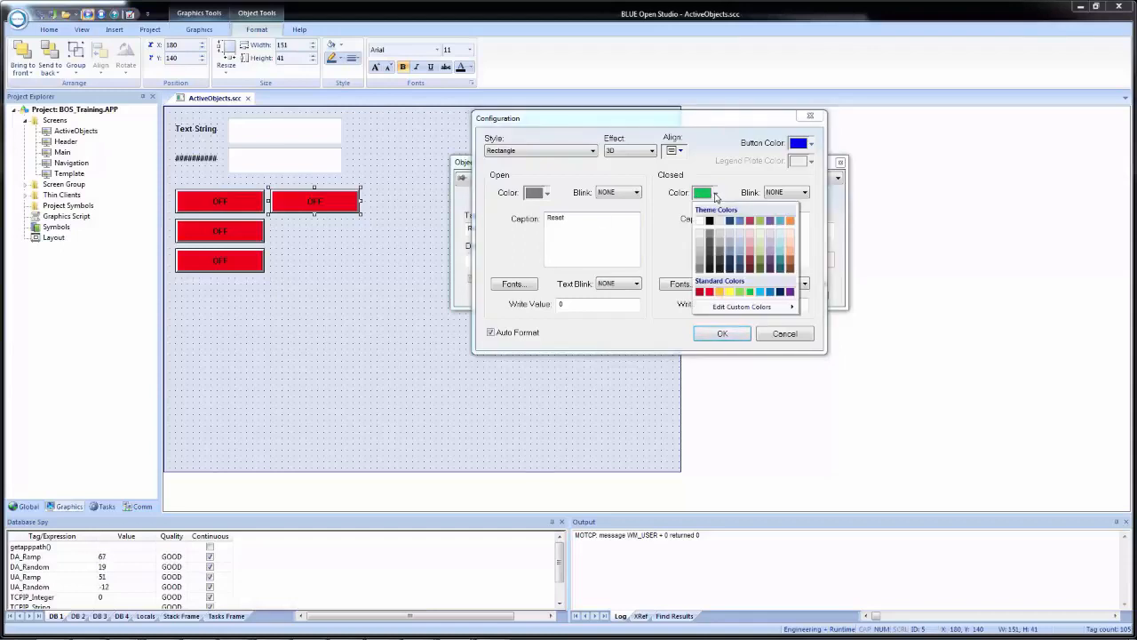
click(699, 272)
drag(741, 218, 717, 217)
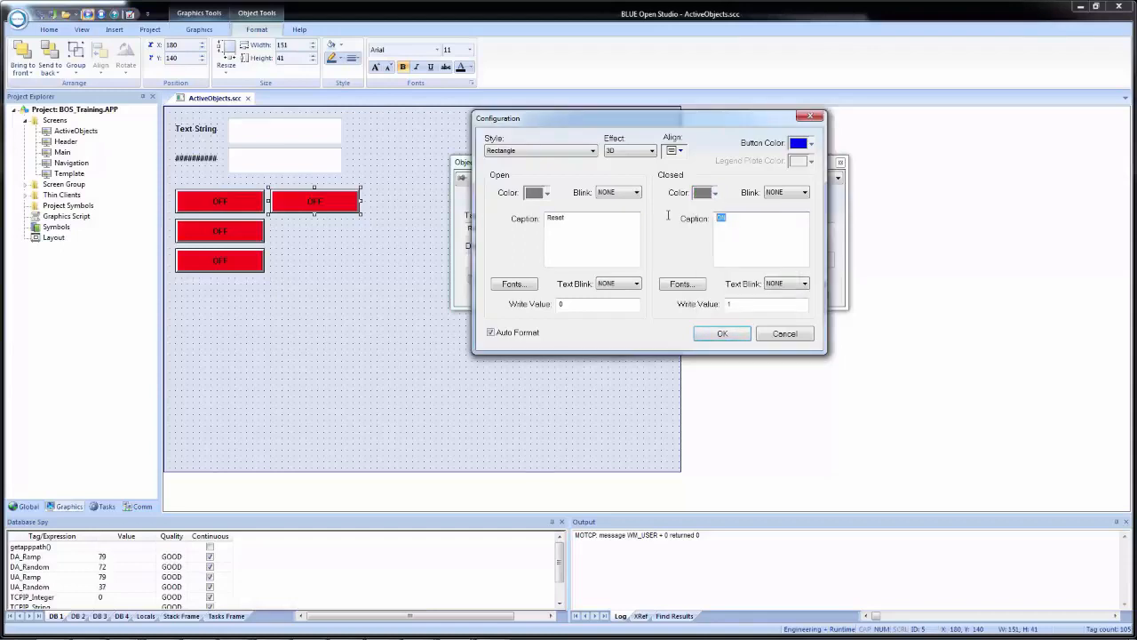
text(Reset)
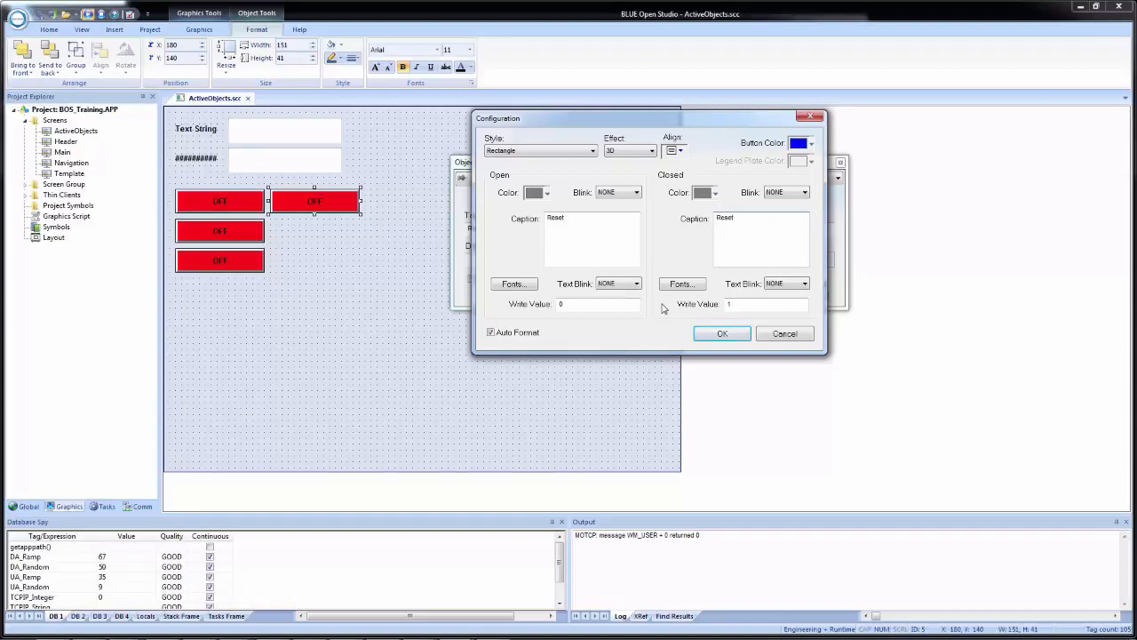
click(696, 334)
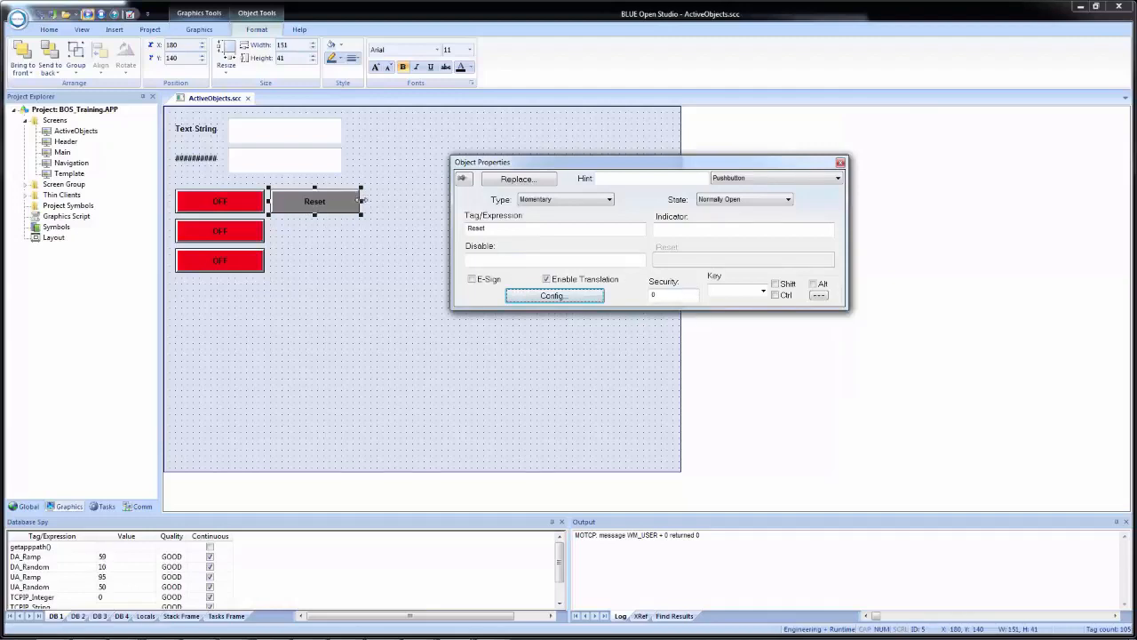
drag(362, 201, 299, 210)
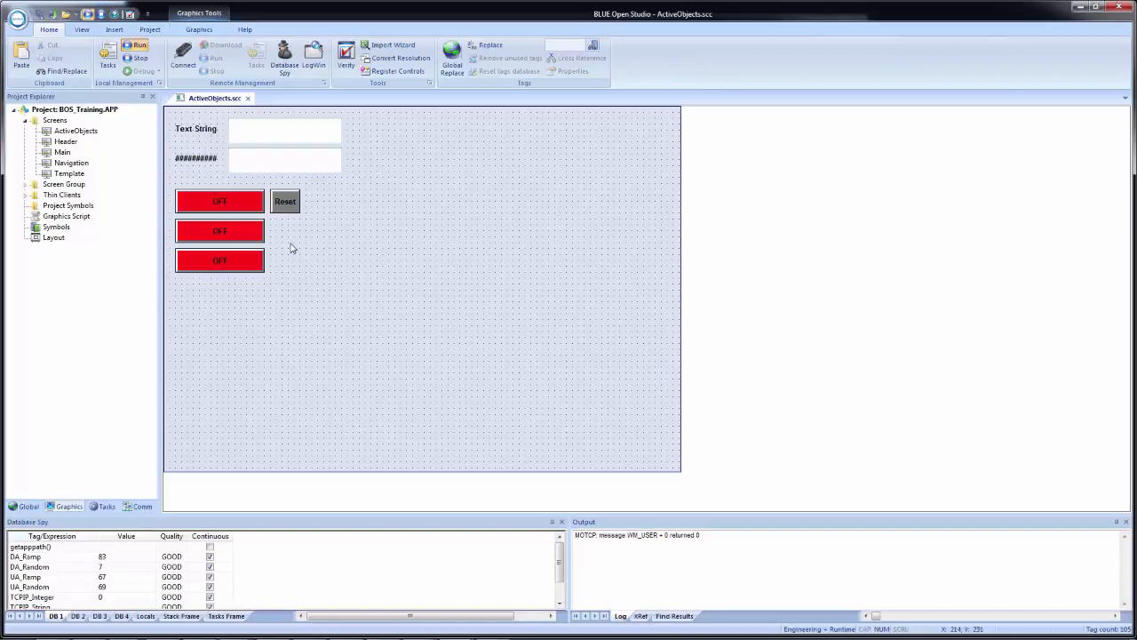
Duplicate the bottom latched pushbutton below the column and set the copy's indicator to the Mode tag.
click(231, 264)
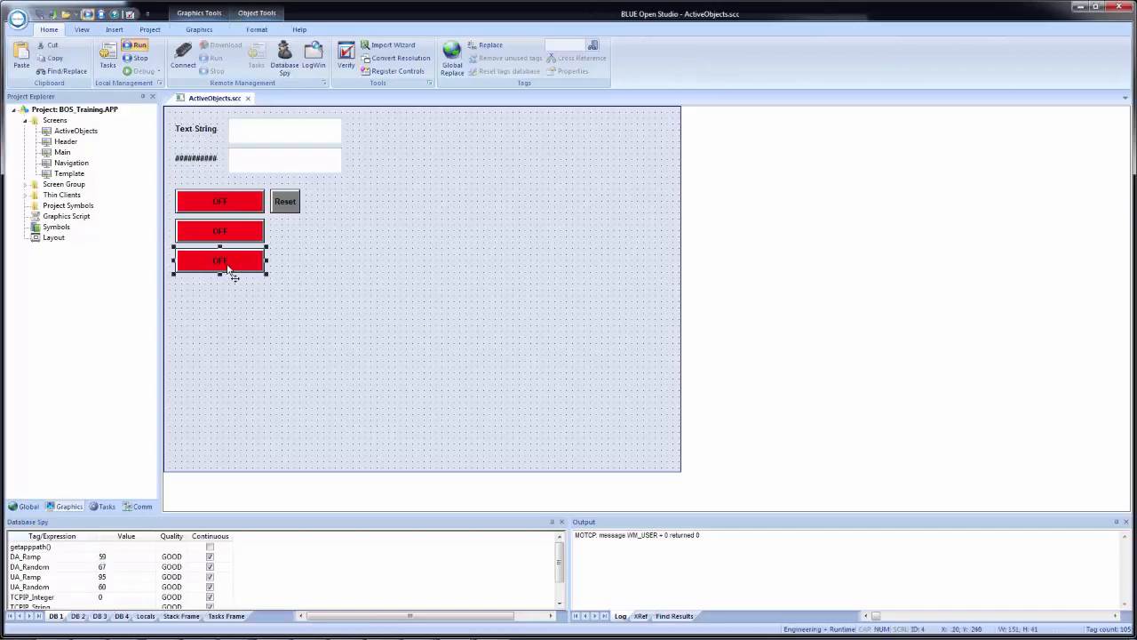
drag(225, 269, 223, 309)
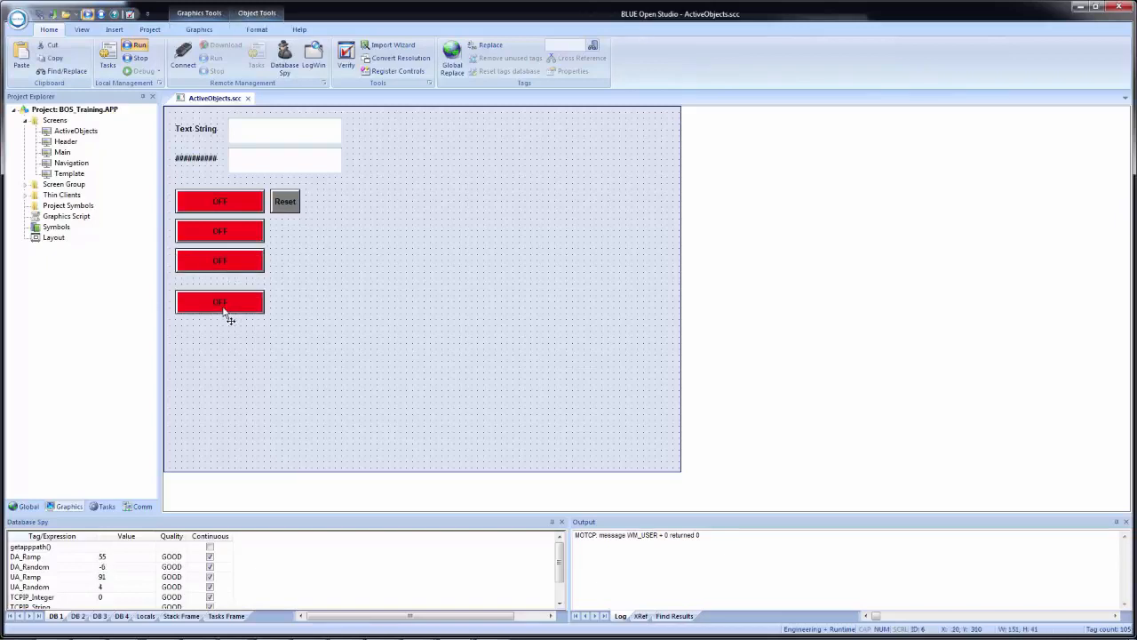
double_click(223, 303)
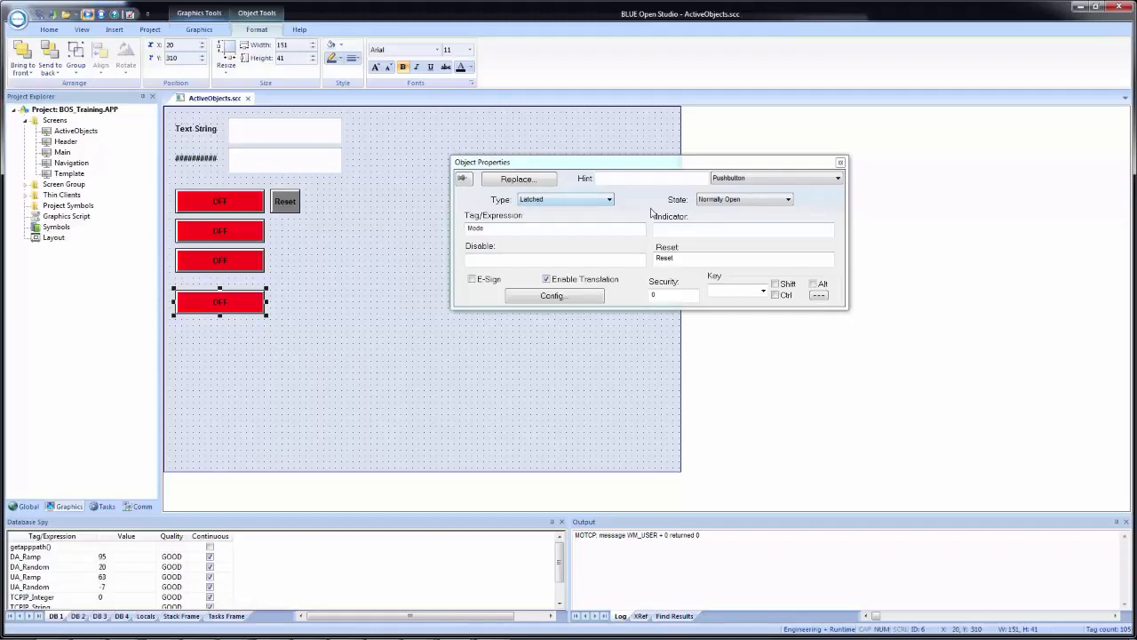
click(693, 232)
text(Mode)
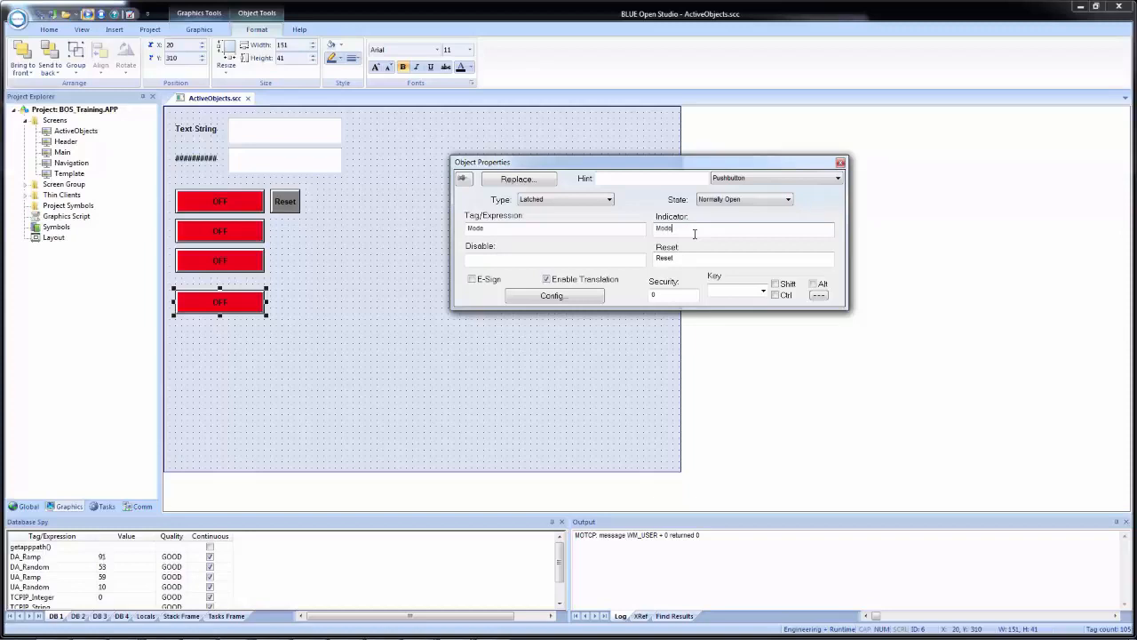
Change the lowest pushbutton's style to Rectangle with Indicator and enlarge it to a height of about 81, directly under the column.
click(570, 300)
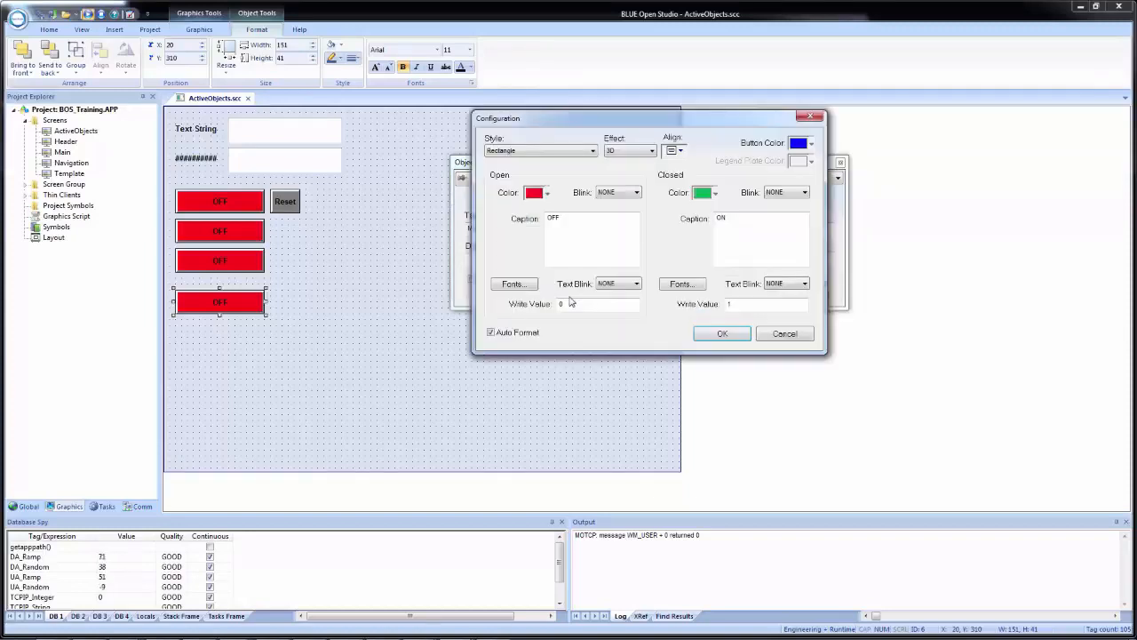
click(558, 152)
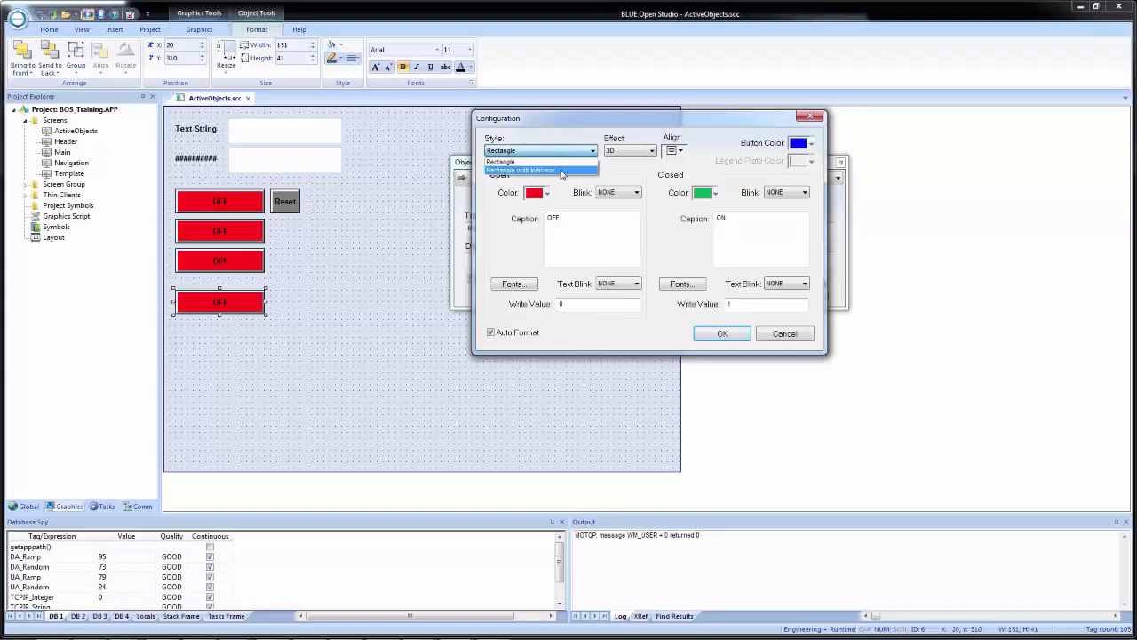
click(562, 170)
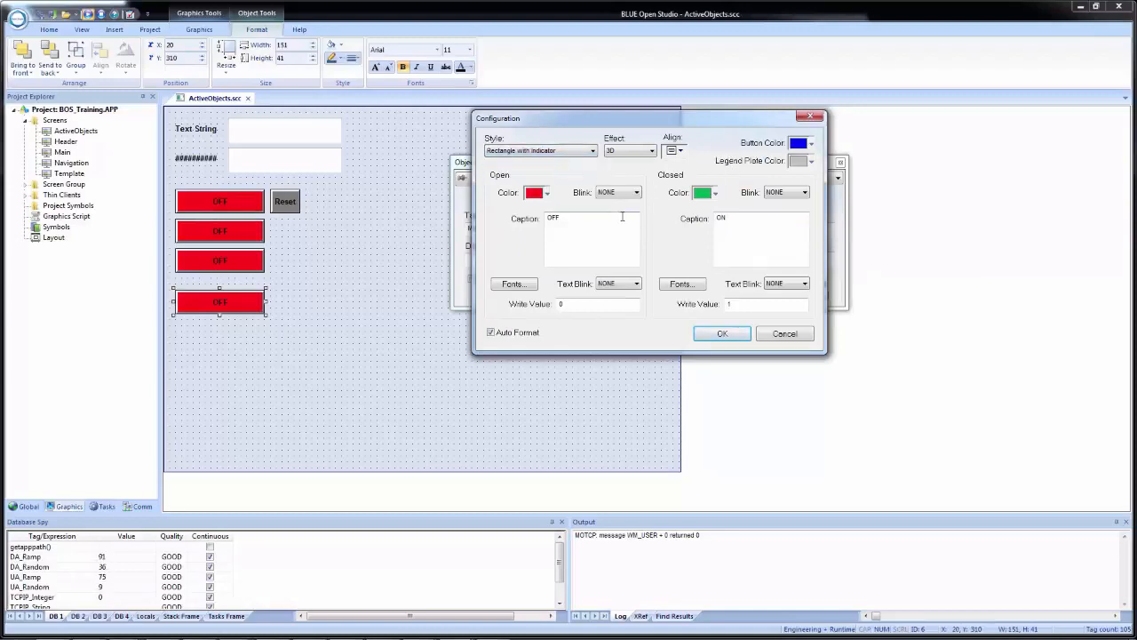
click(718, 335)
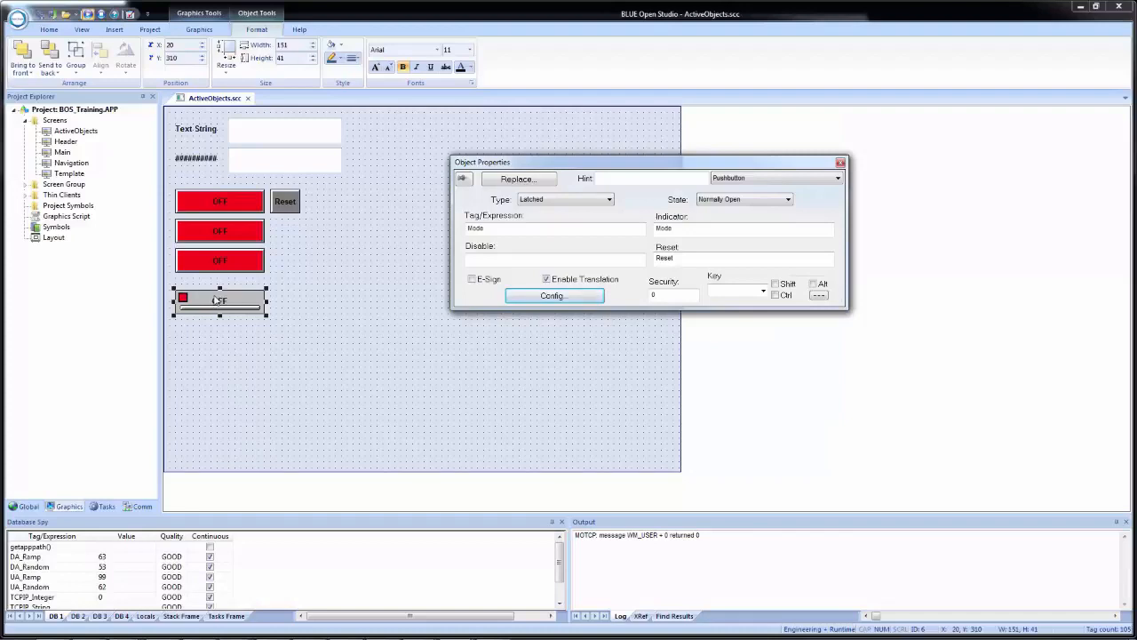
drag(214, 302, 220, 327)
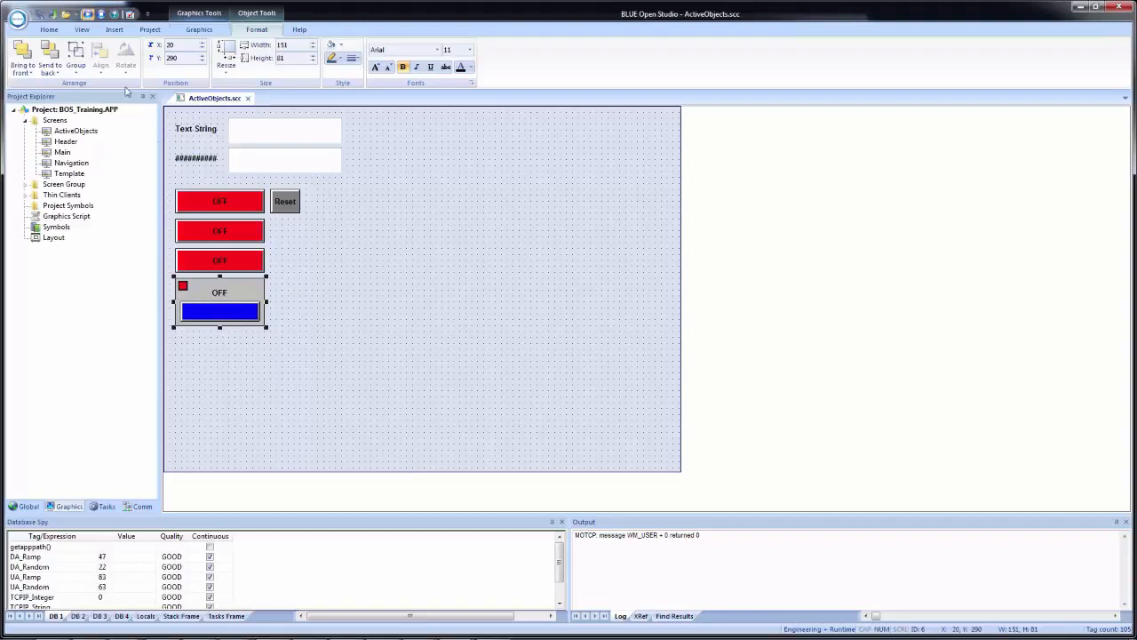
Save the screen and test the momentary and maintained pushbuttons at runtime.
click(50, 13)
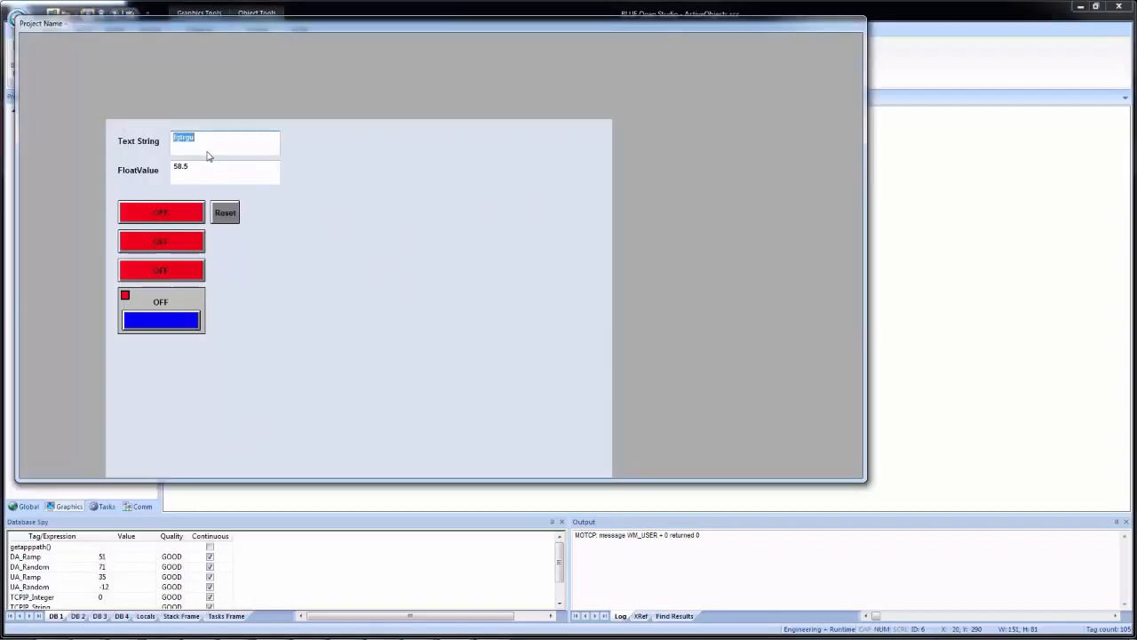
click(163, 212)
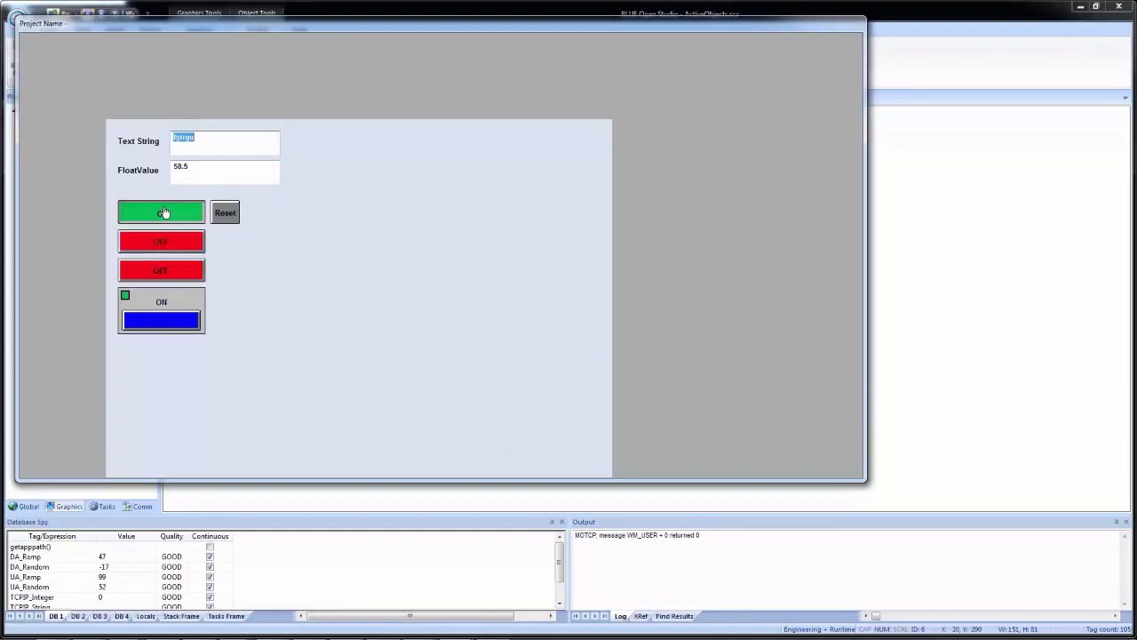
click(163, 212)
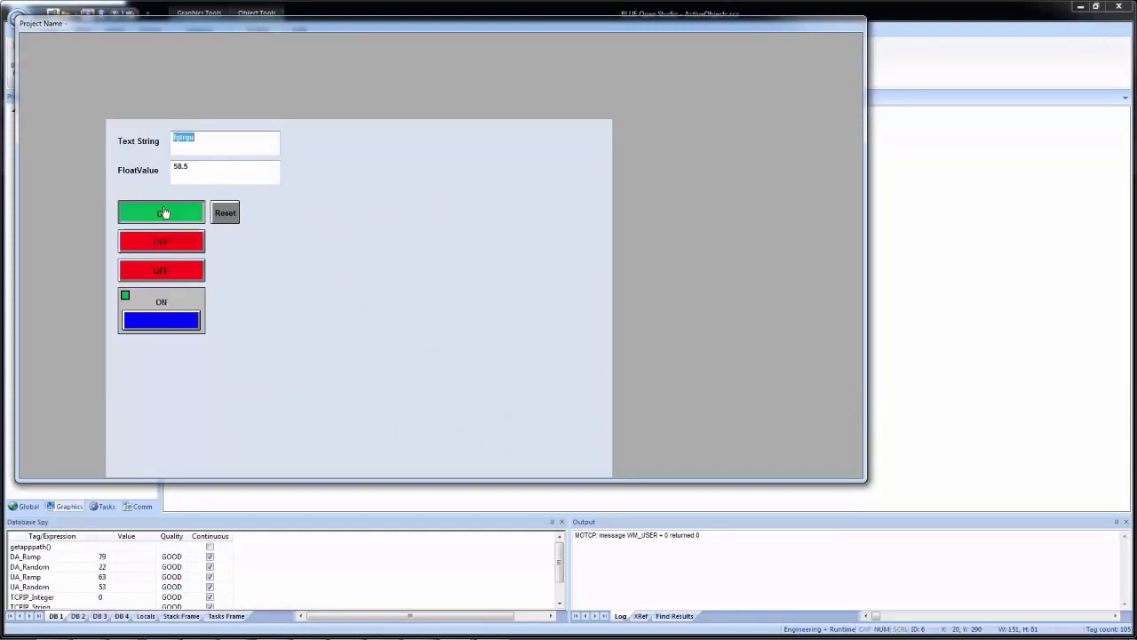
click(186, 248)
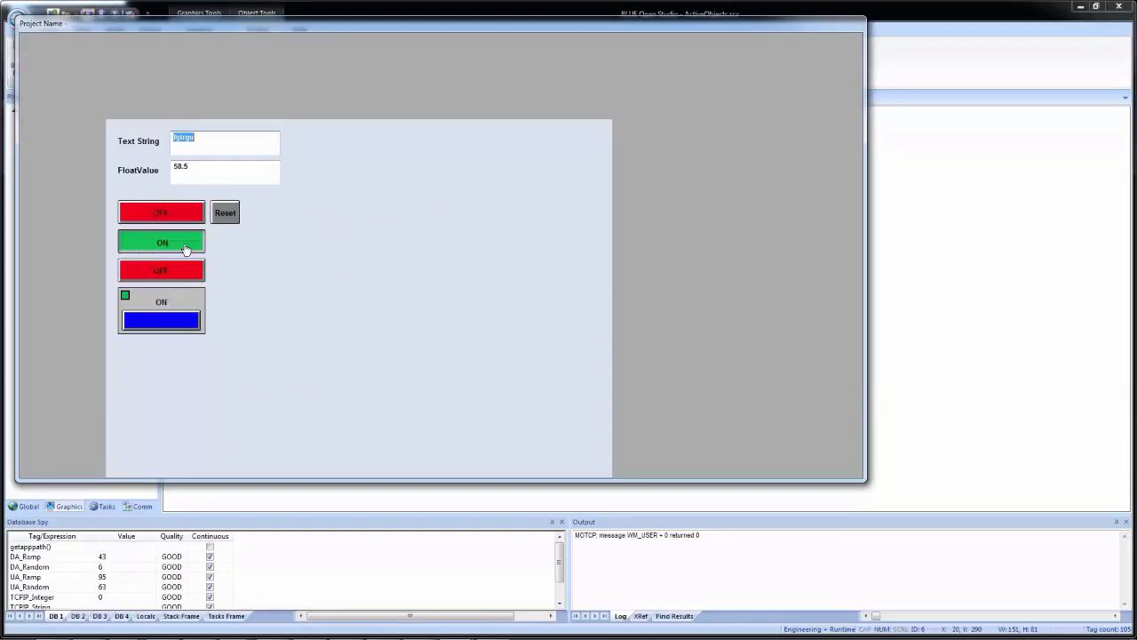
click(186, 248)
click(186, 248)
click(186, 248)
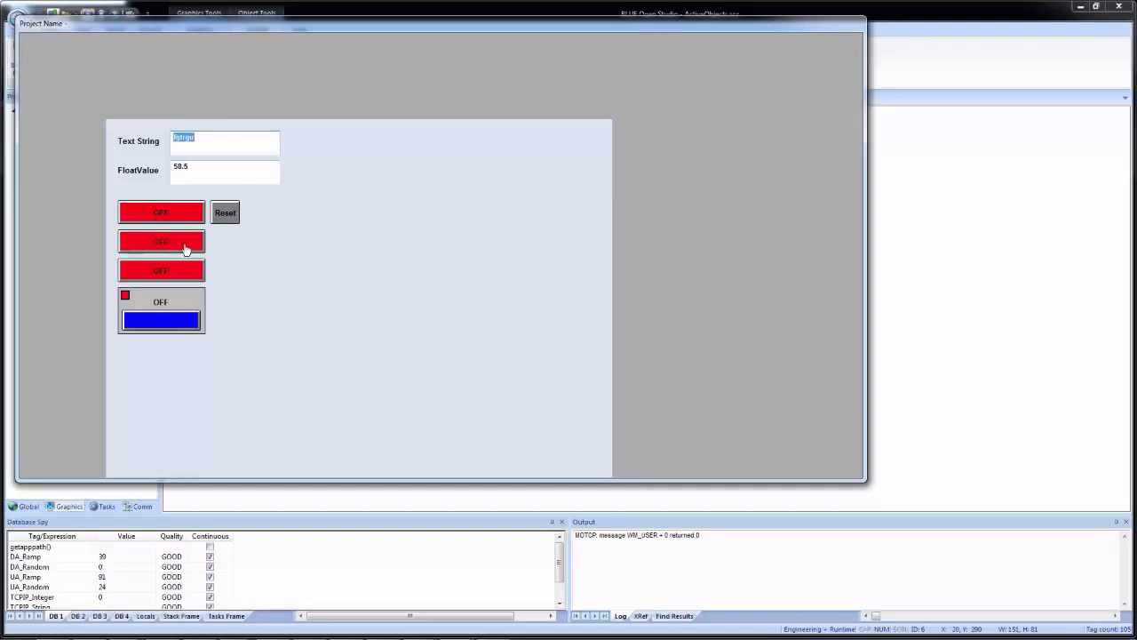
Test latching and resetting the latched pushbutton and the indicator pushbutton at runtime, and return to the screen editor.
click(181, 270)
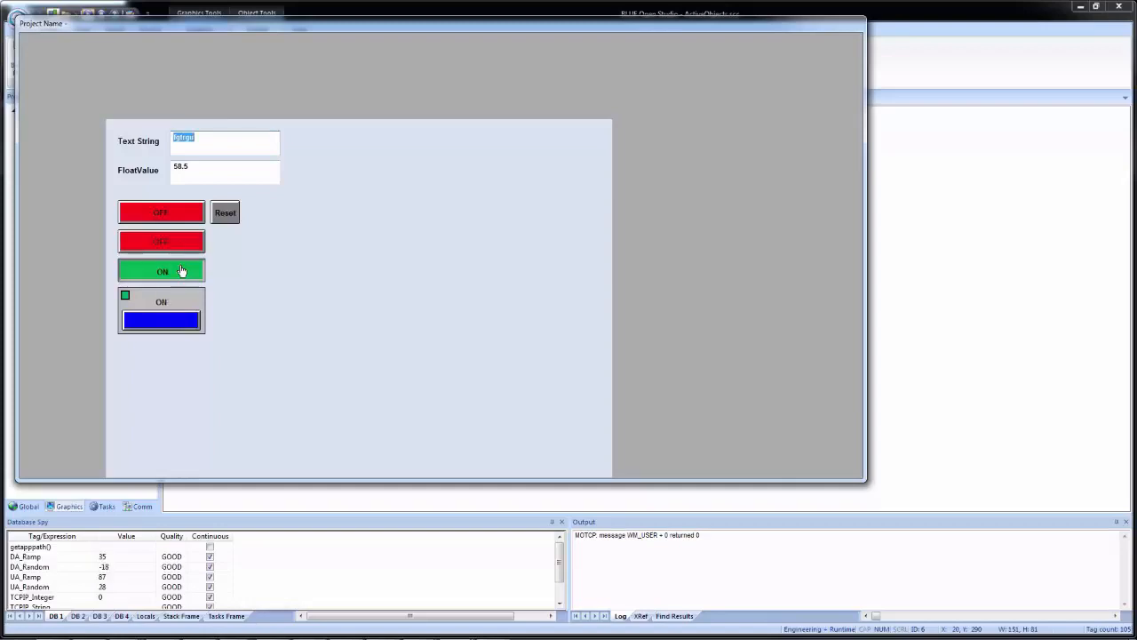
click(224, 215)
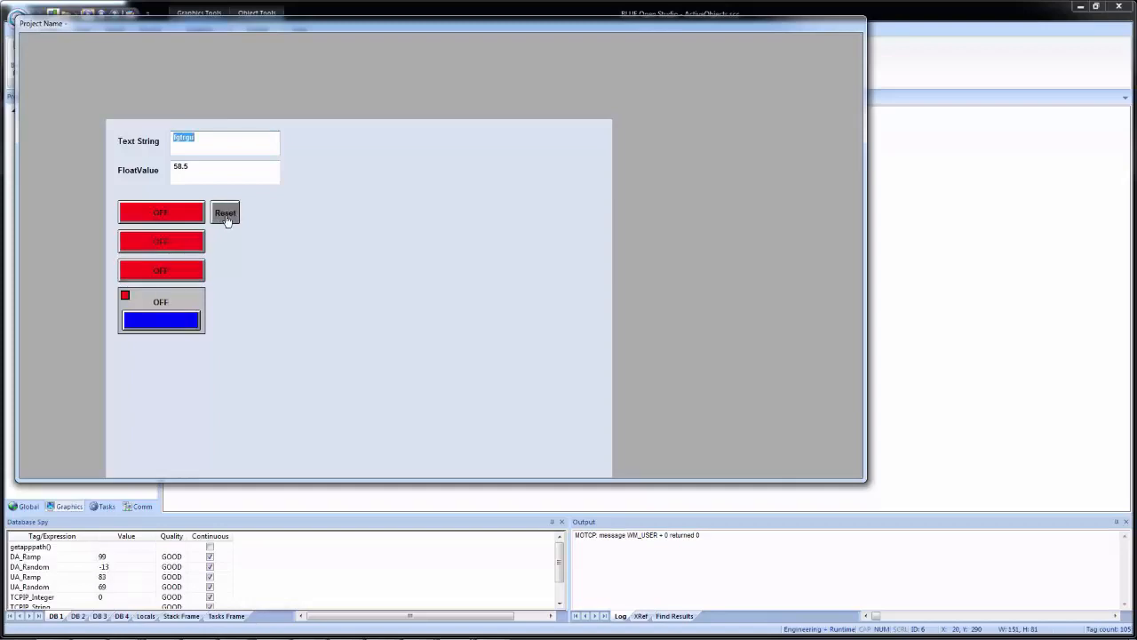
click(185, 277)
click(224, 215)
click(151, 325)
click(223, 214)
click(217, 291)
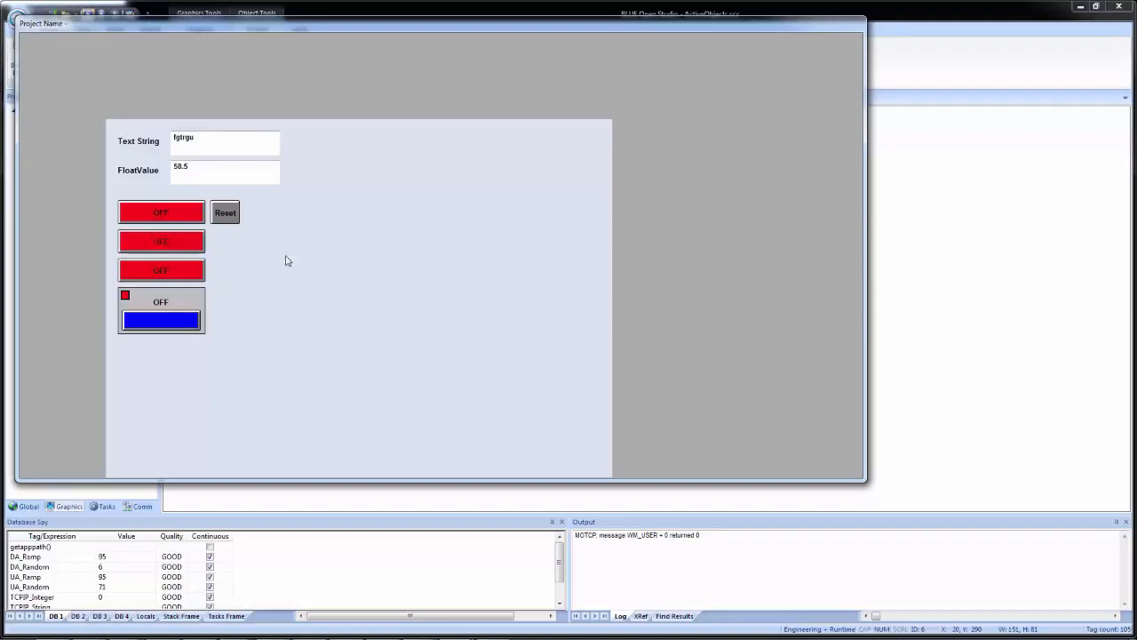
click(902, 228)
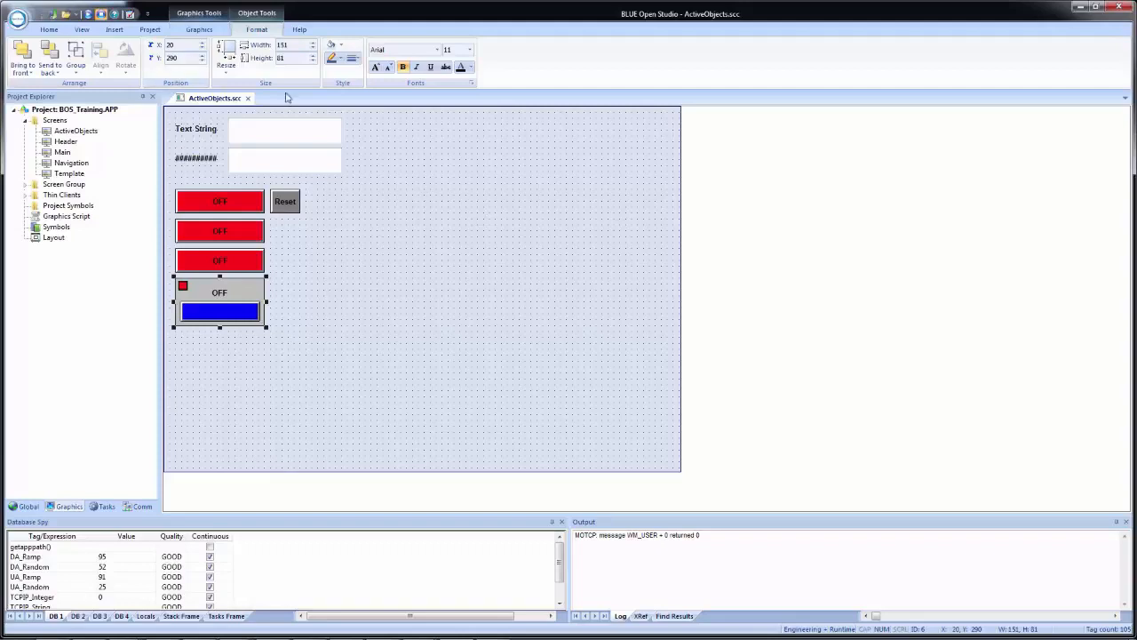
Draw a check box about 126 wide and 42 high to the right of the upper text box.
click(199, 29)
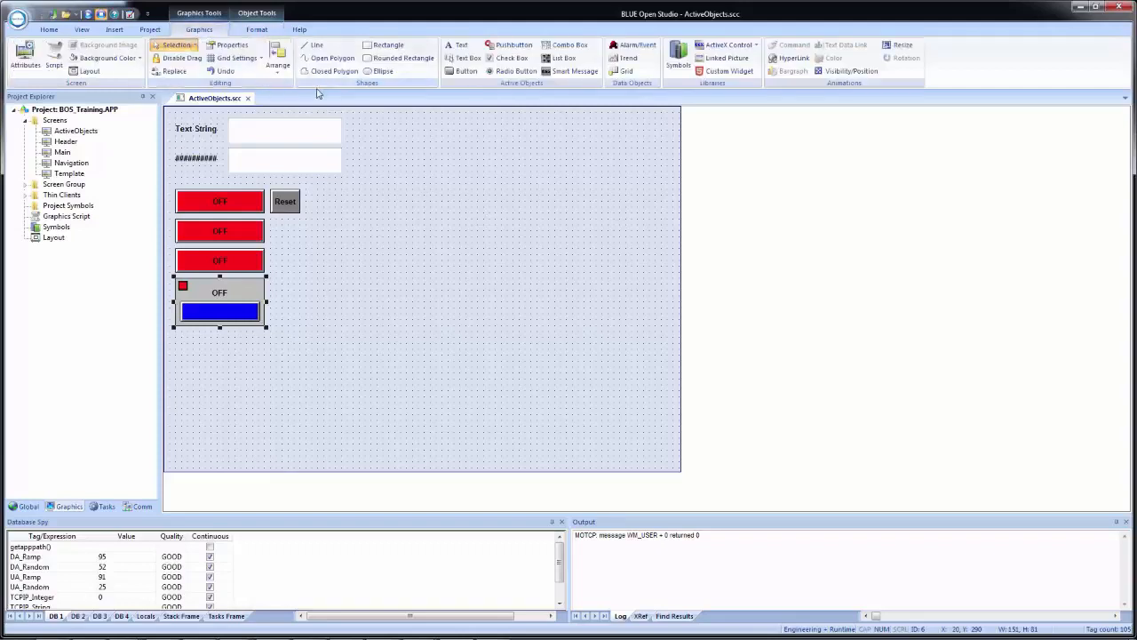
click(513, 61)
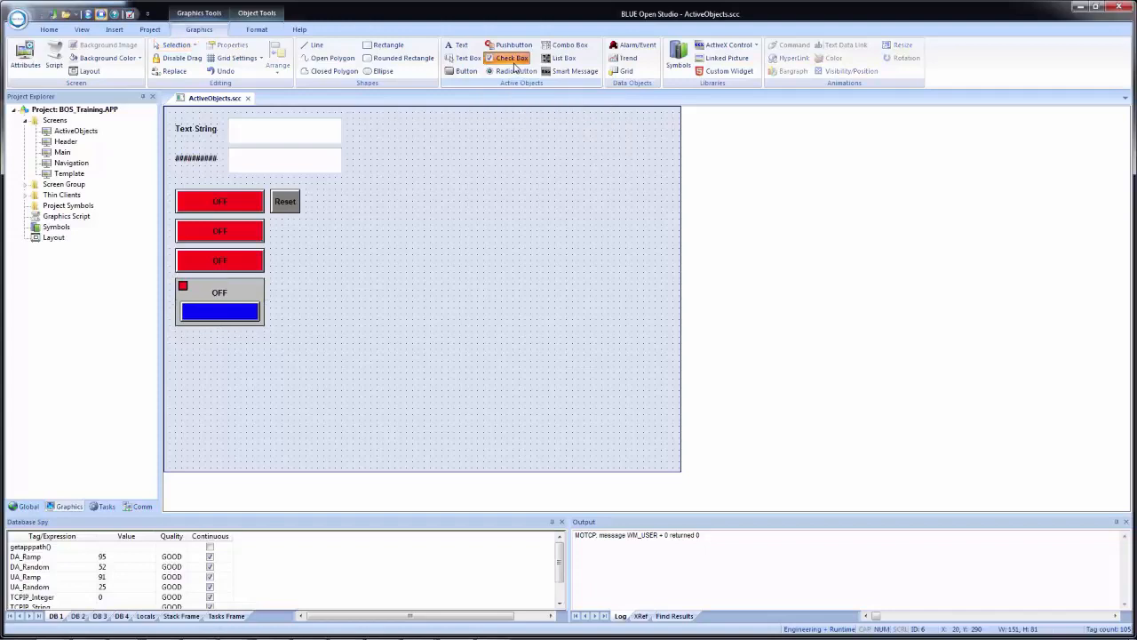
drag(404, 117, 480, 143)
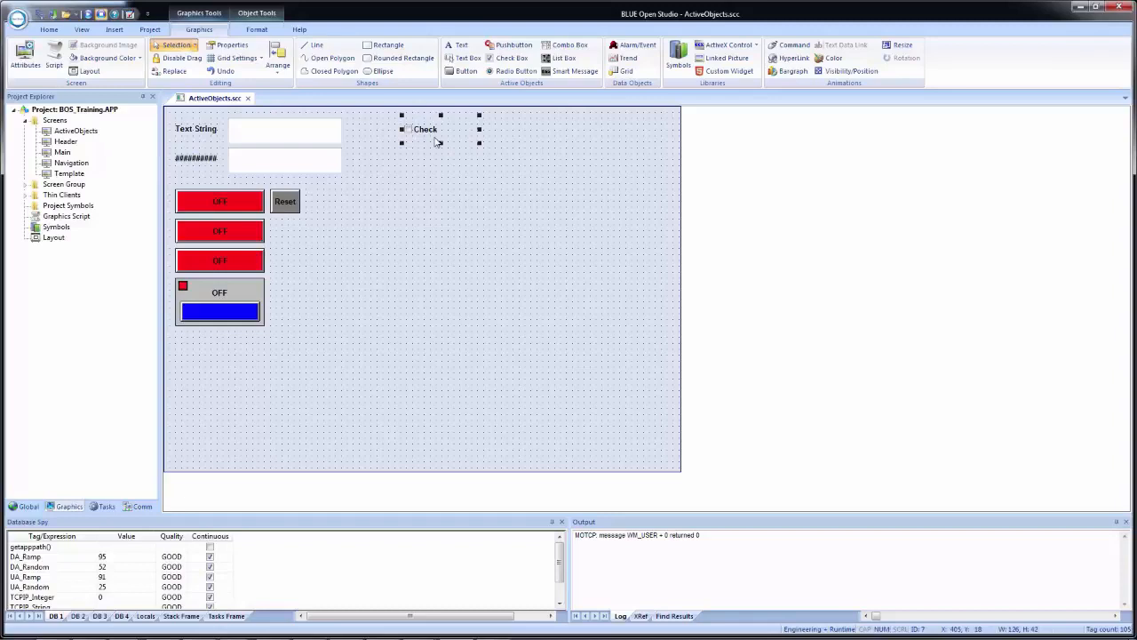
click(436, 146)
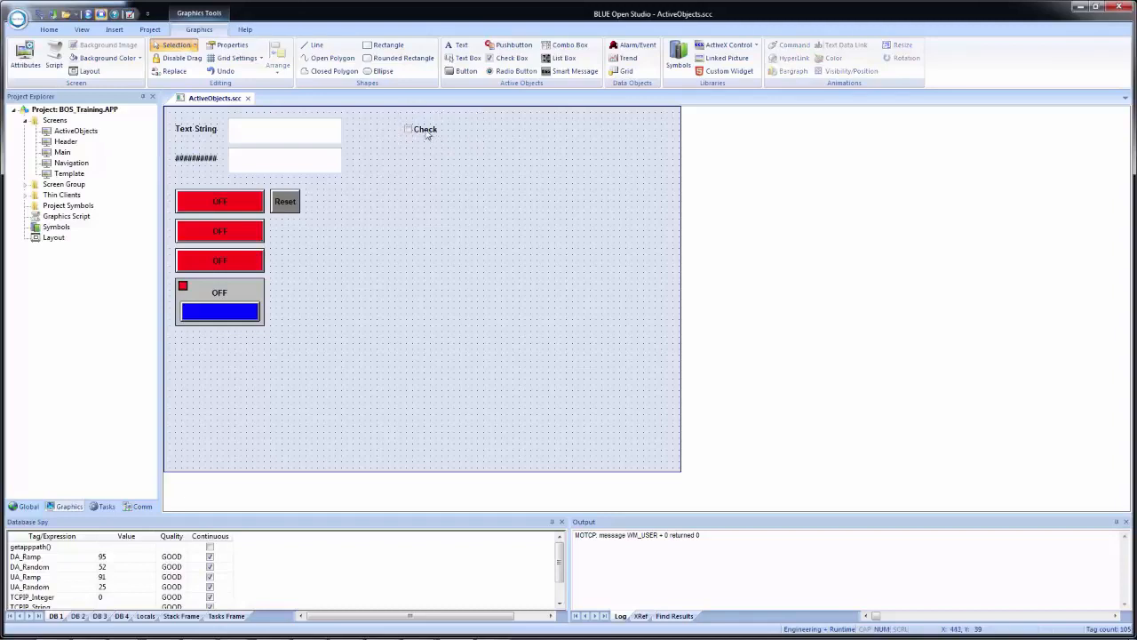
Examine the new check box's caption, tag, true value and advanced options without changing them.
double_click(427, 133)
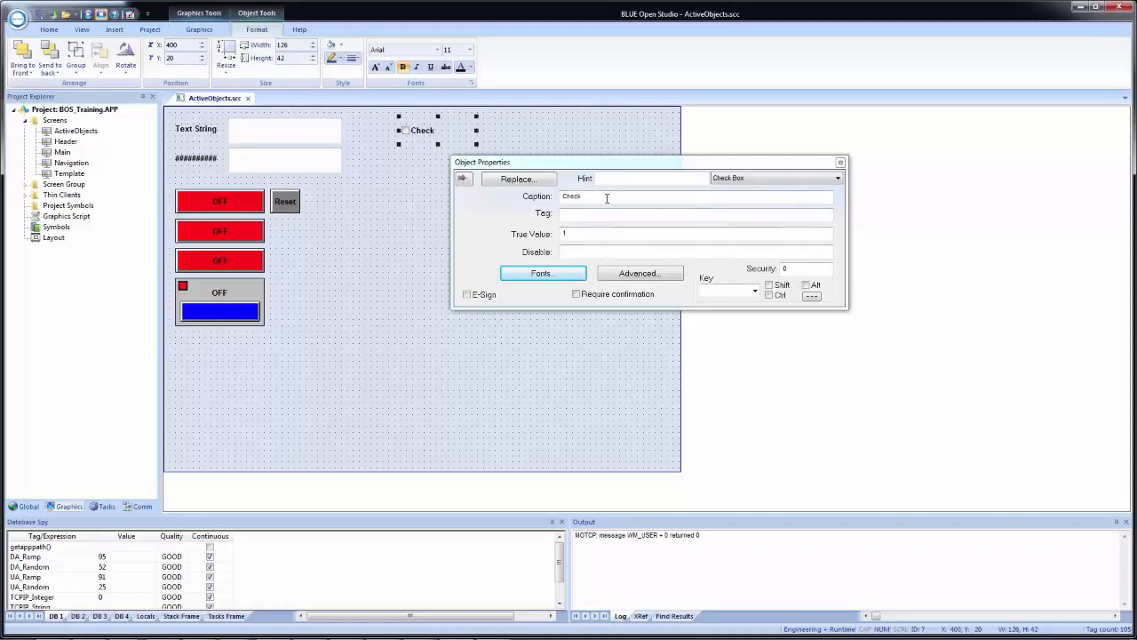
drag(607, 199, 548, 198)
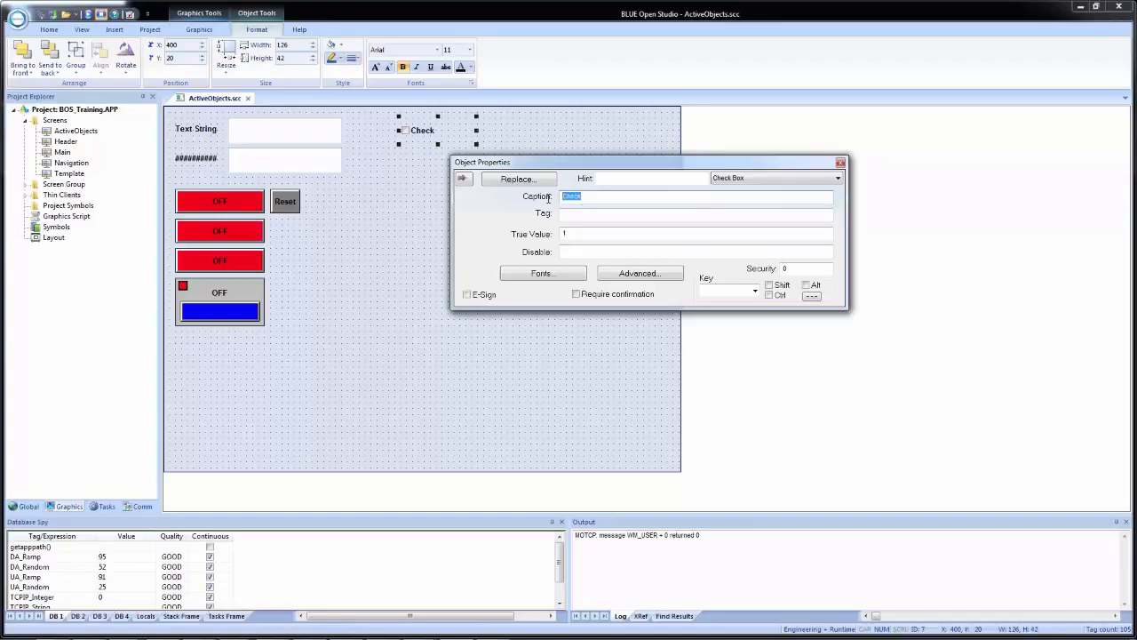
click(596, 215)
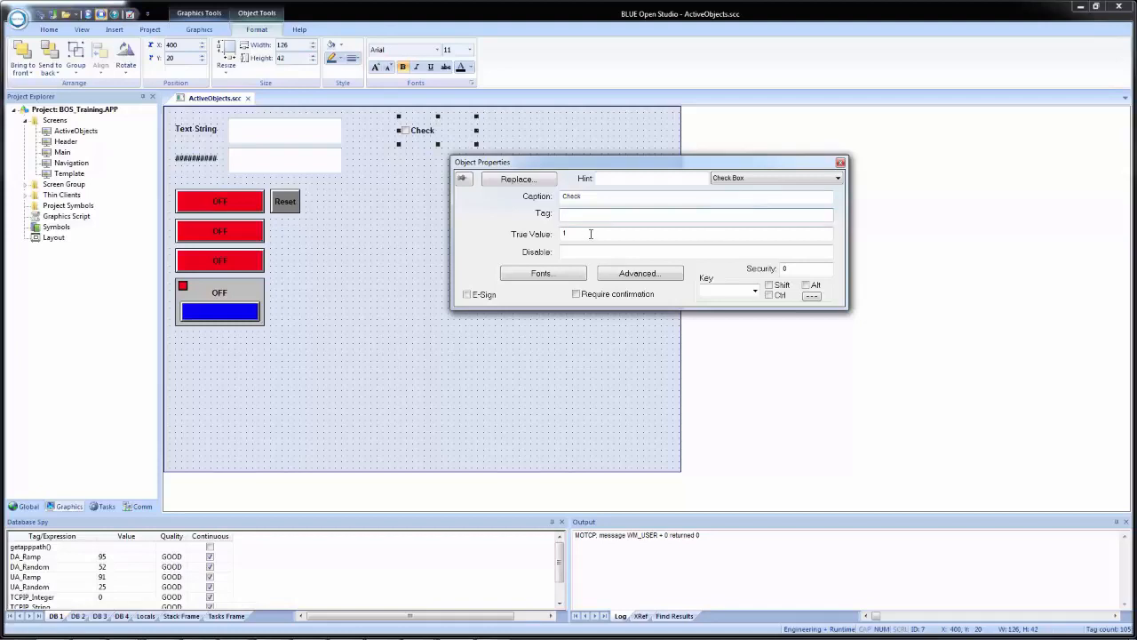
click(592, 233)
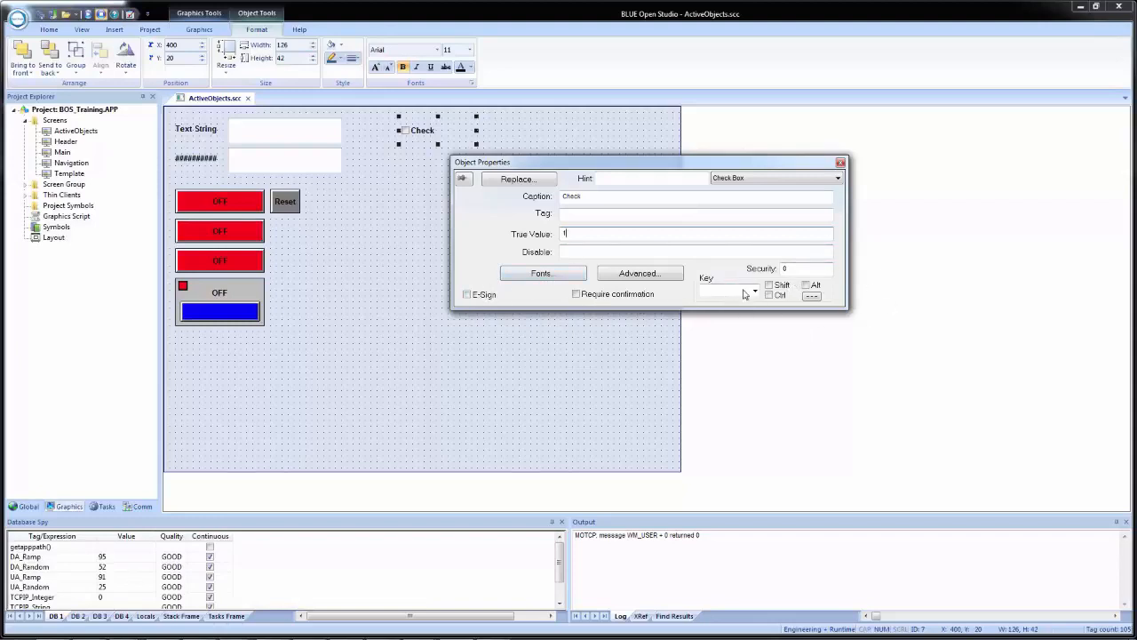
click(668, 275)
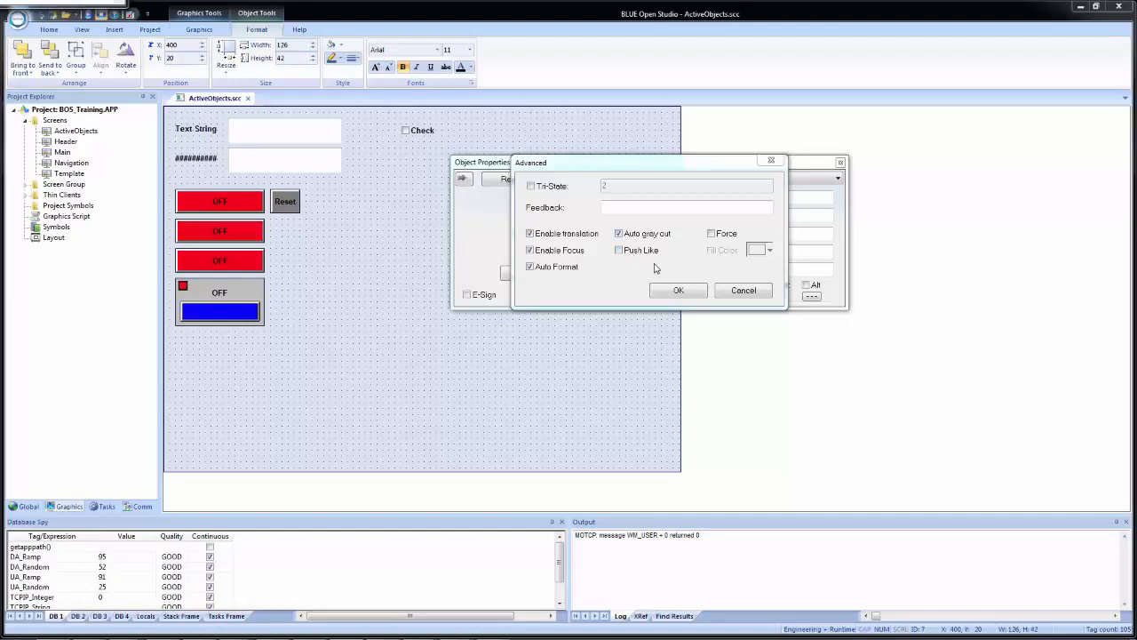
click(744, 291)
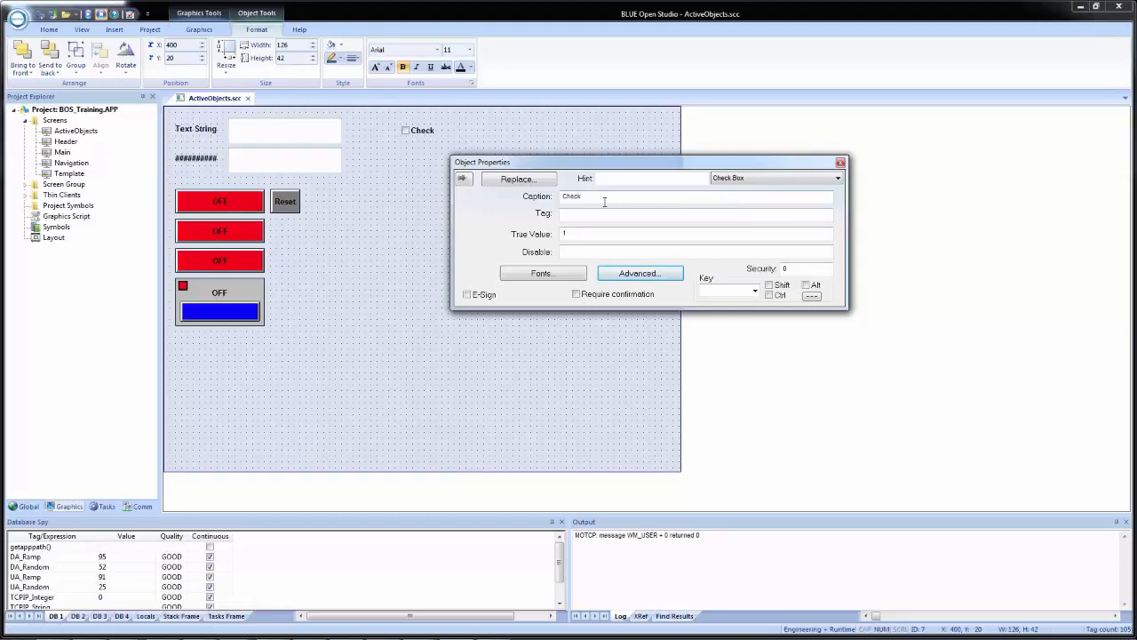
Set the check box's caption to Nori and its tag to Sushi.Nori.
drag(604, 202, 557, 196)
text(Nori)
click(602, 219)
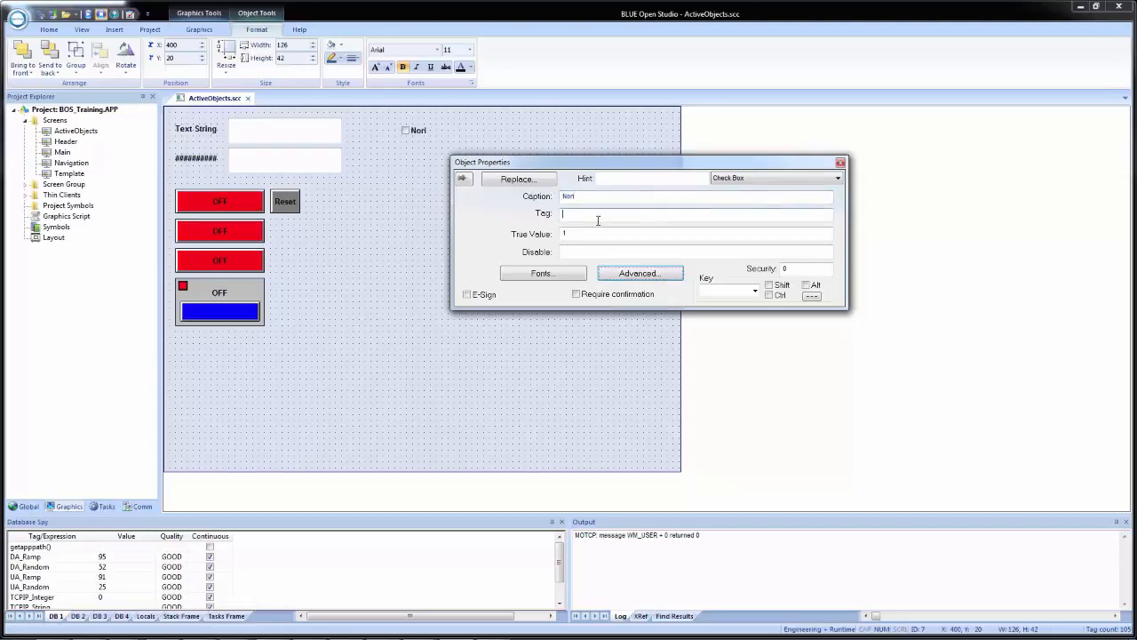
text(Sushi. Nori)
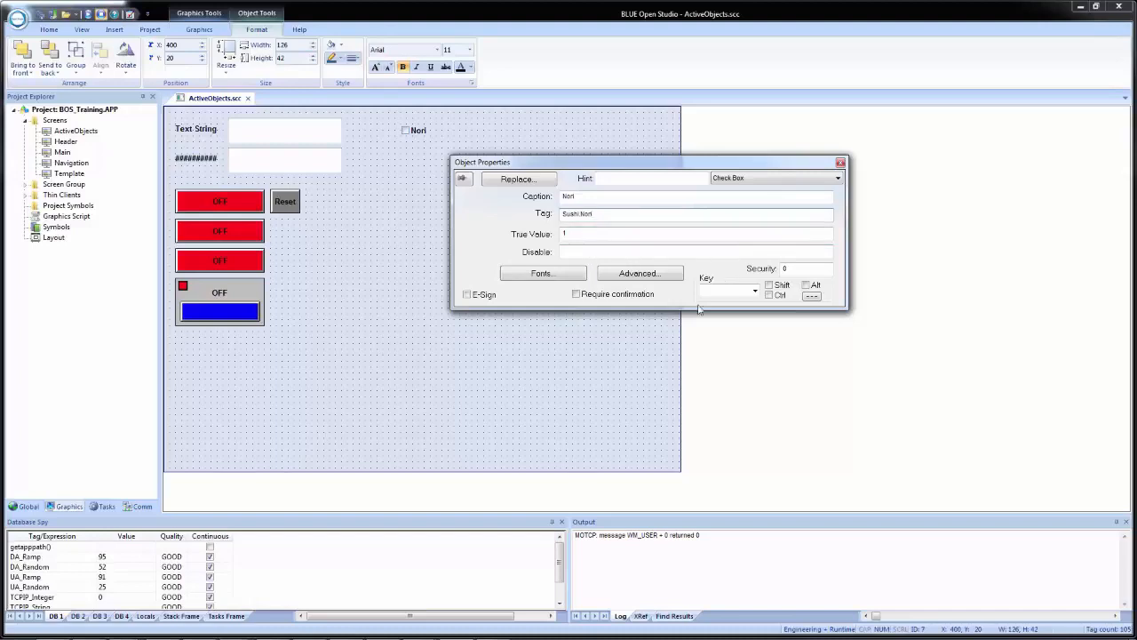
Duplicate the Nori check box below itself and give the copy the caption Salmon and the tag Sushi.Salmon.
click(406, 131)
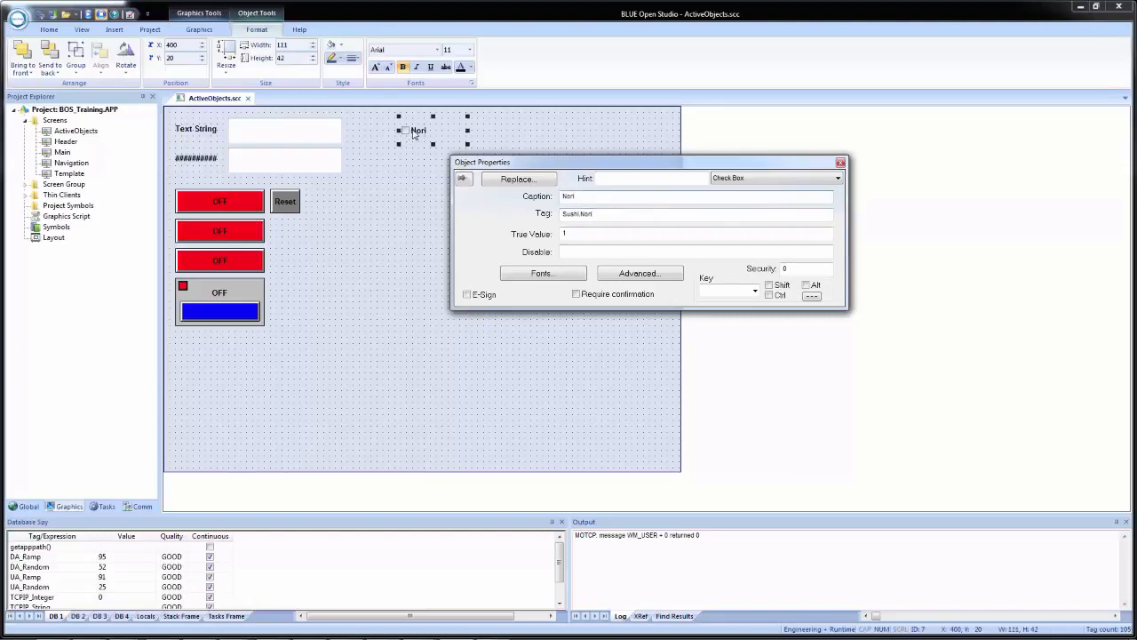
drag(412, 135, 417, 173)
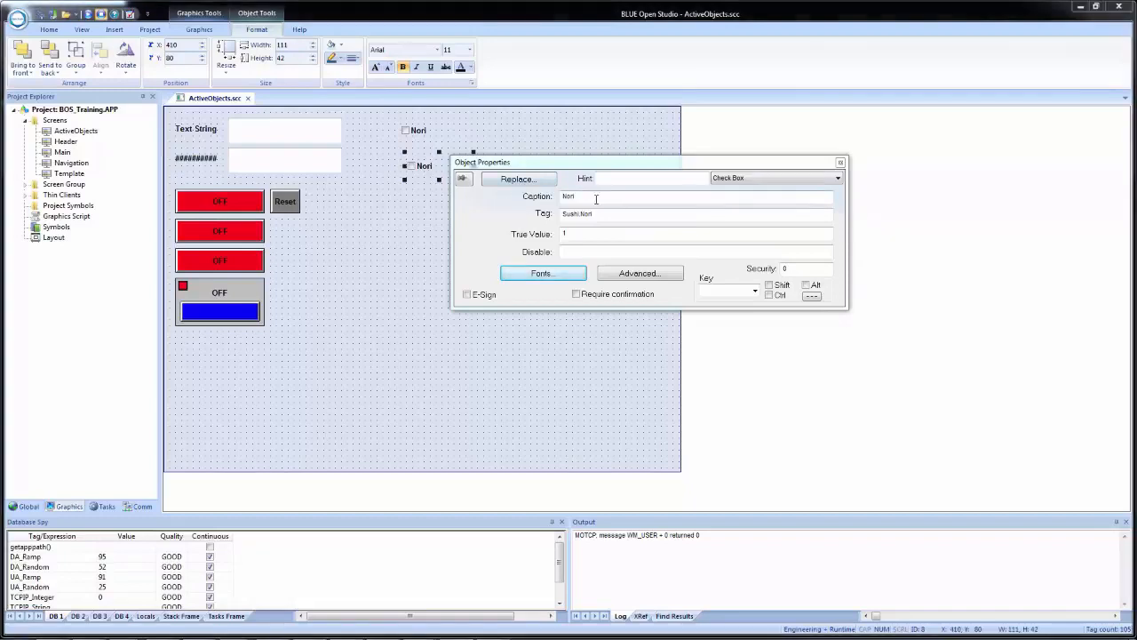
drag(595, 198, 534, 201)
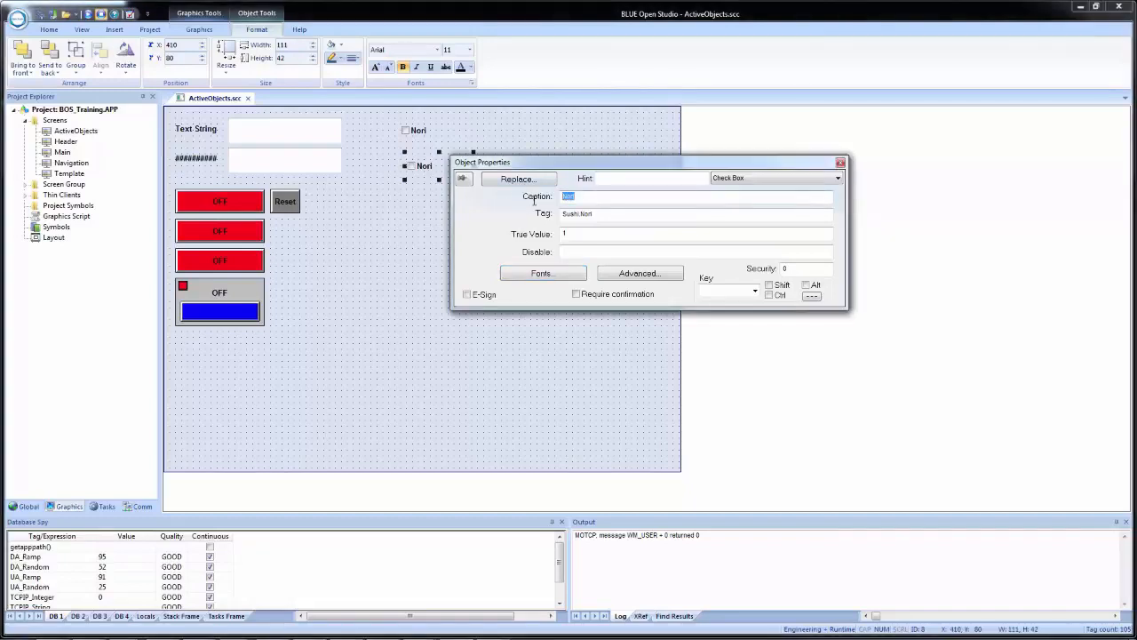
text(Salmon)
click(650, 211)
key(BackSpace)
key(BackSpace)
key(BackSpace)
key(BackSpace)
key(BackSpace)
text(Salmon)
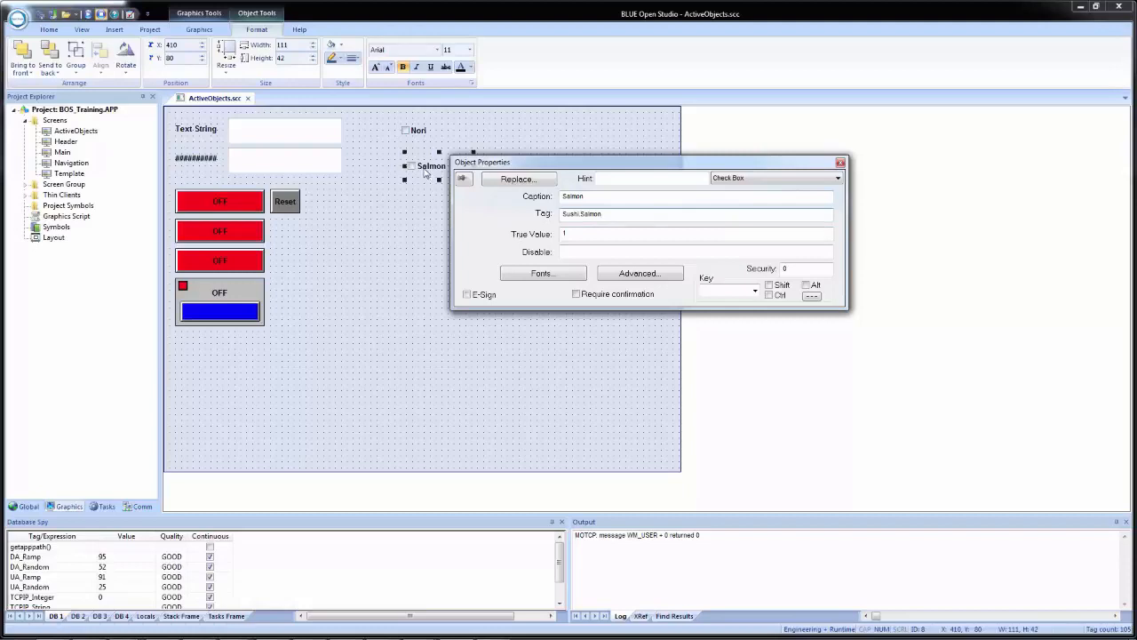
Duplicate the Salmon check box below itself and give the copy the caption Tuna and the tag Sushi.Tuna.
drag(425, 173, 425, 203)
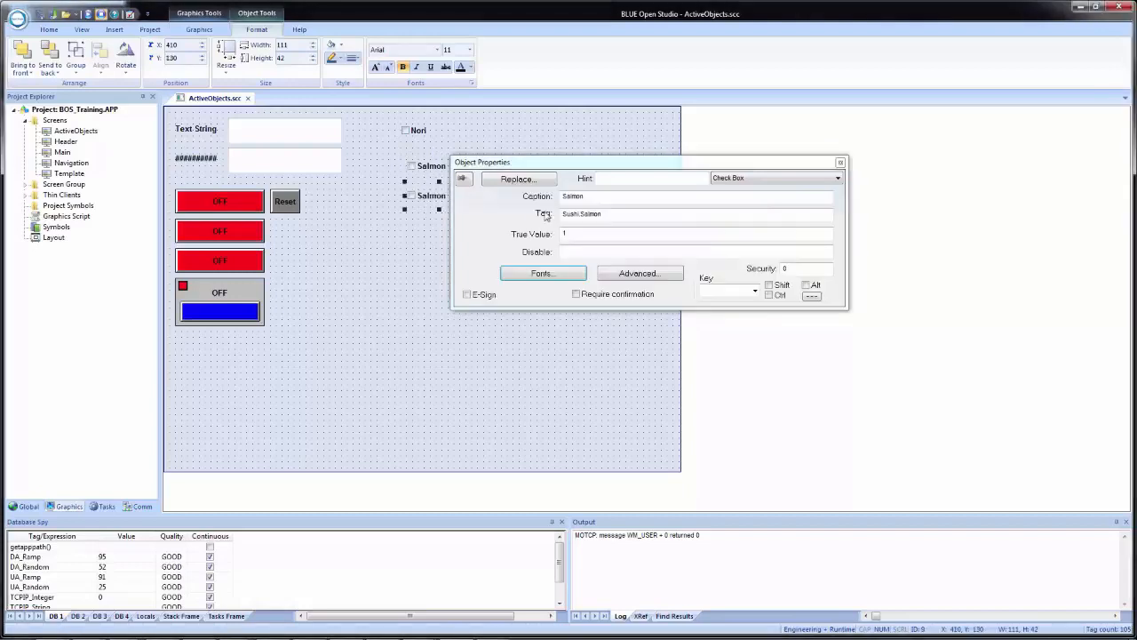
double_click(589, 193)
text(Tuna)
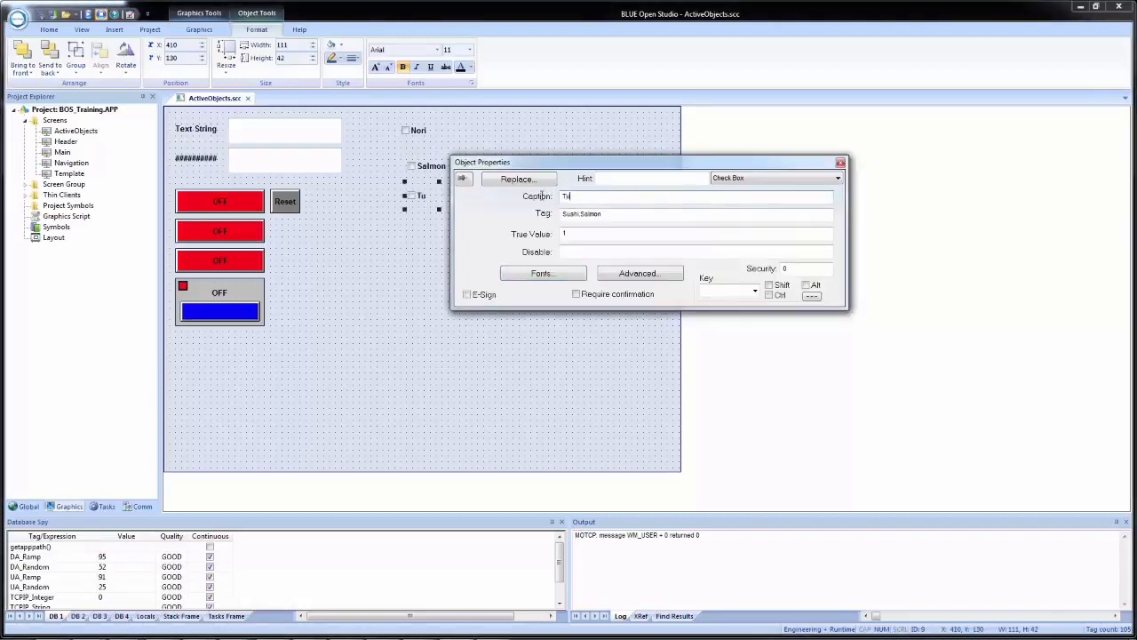
click(618, 213)
key(BackSpace)
key(BackSpace)
key(BackSpace)
key(BackSpace)
key(BackSpace)
key(BackSpace)
text(Tuna)
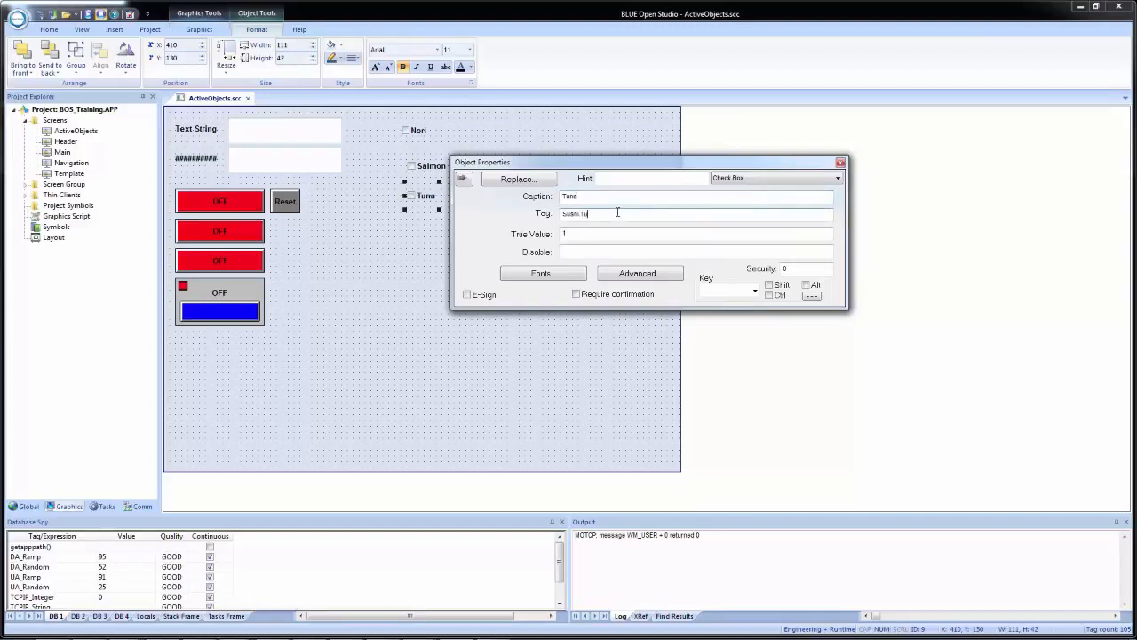
key(BackSpace)
text(na)
Duplicate the Tuna check box below itself, set the copy's caption to Rice and its tag to Sushi.Rice, and close the properties.
drag(426, 200, 427, 230)
click(586, 197)
key(BackSpace)
key(BackSpace)
key(BackSpace)
key(BackSpace)
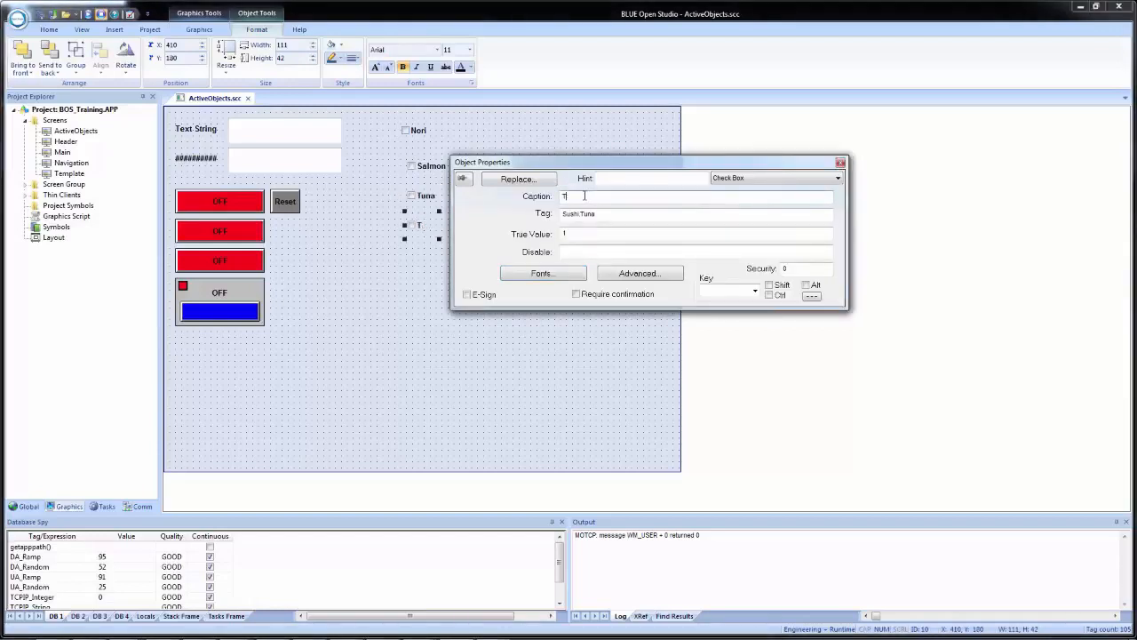
text(Rice)
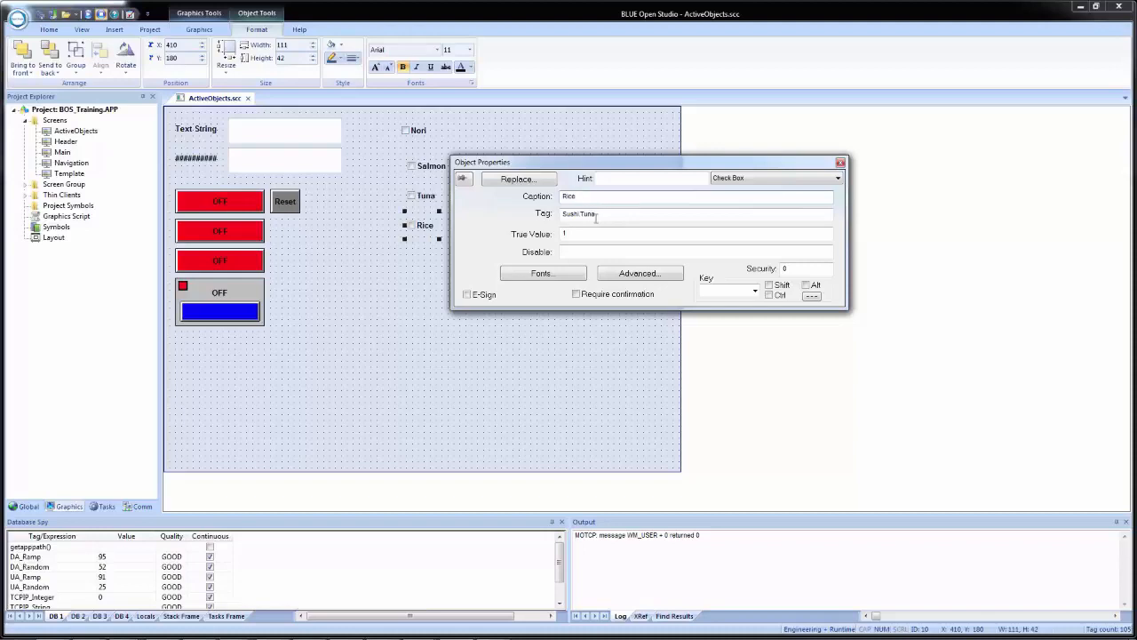
click(608, 215)
key(BackSpace)
key(BackSpace)
key(BackSpace)
key(BackSpace)
text(Rice)
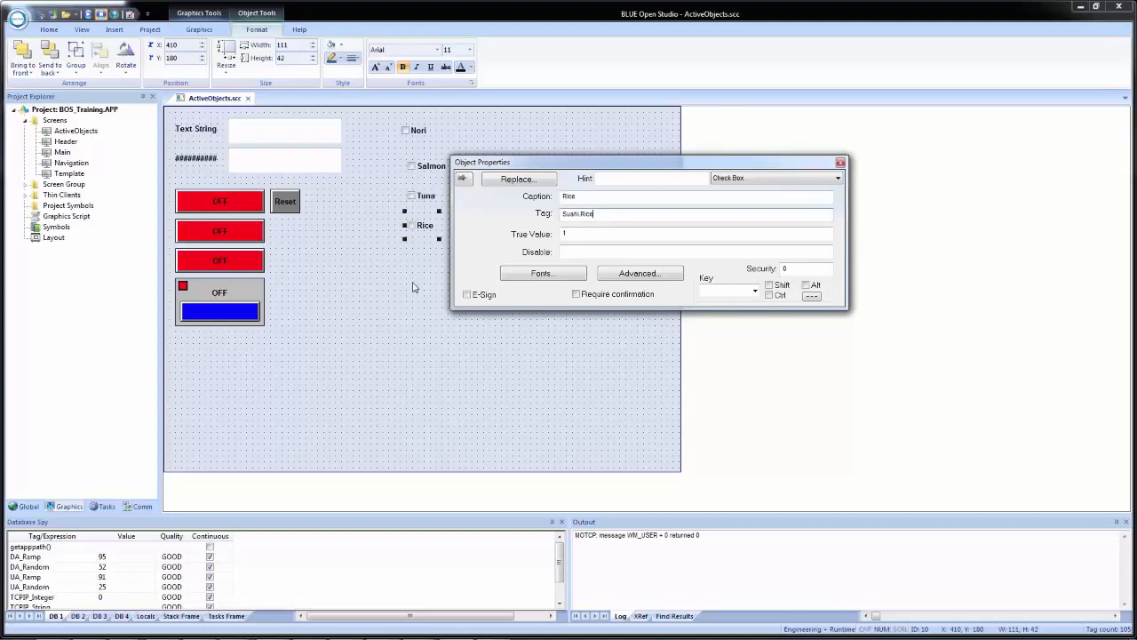
click(412, 287)
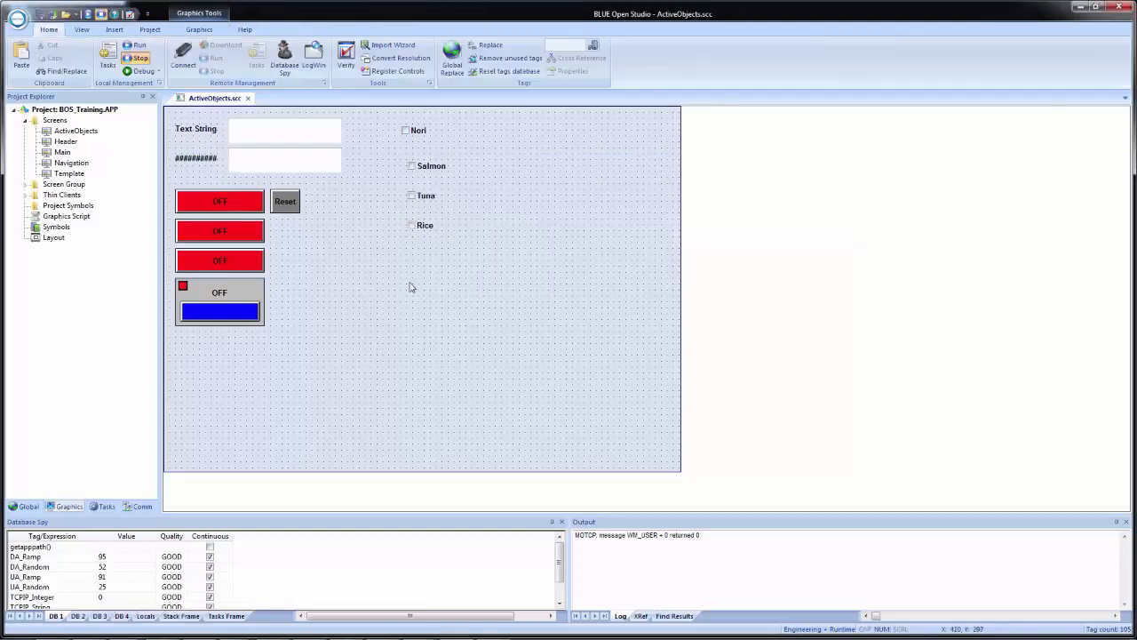
Line up the Nori check box with the column below it and shrink it to about 71 wide and 21 high.
click(425, 133)
click(431, 169)
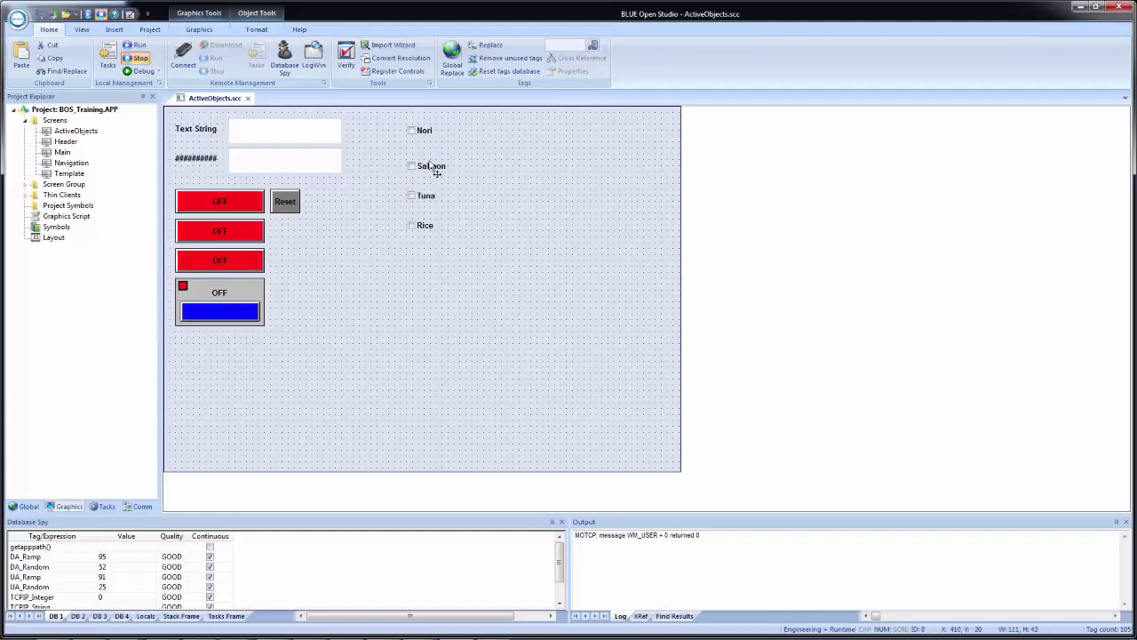
click(431, 167)
click(426, 197)
click(425, 228)
click(433, 135)
drag(474, 130, 450, 130)
drag(427, 144, 429, 133)
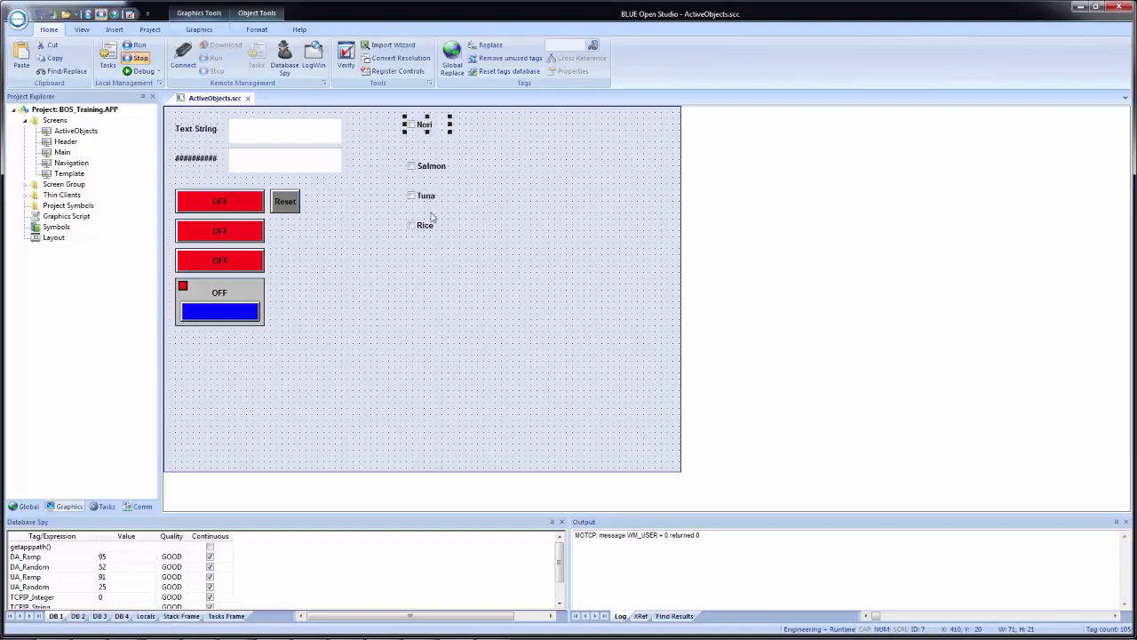
Resize the Salmon, Tuna and Rice check boxes in both width and height to match the Nori check box.
drag(488, 263, 389, 153)
shift+click(424, 129)
click(256, 30)
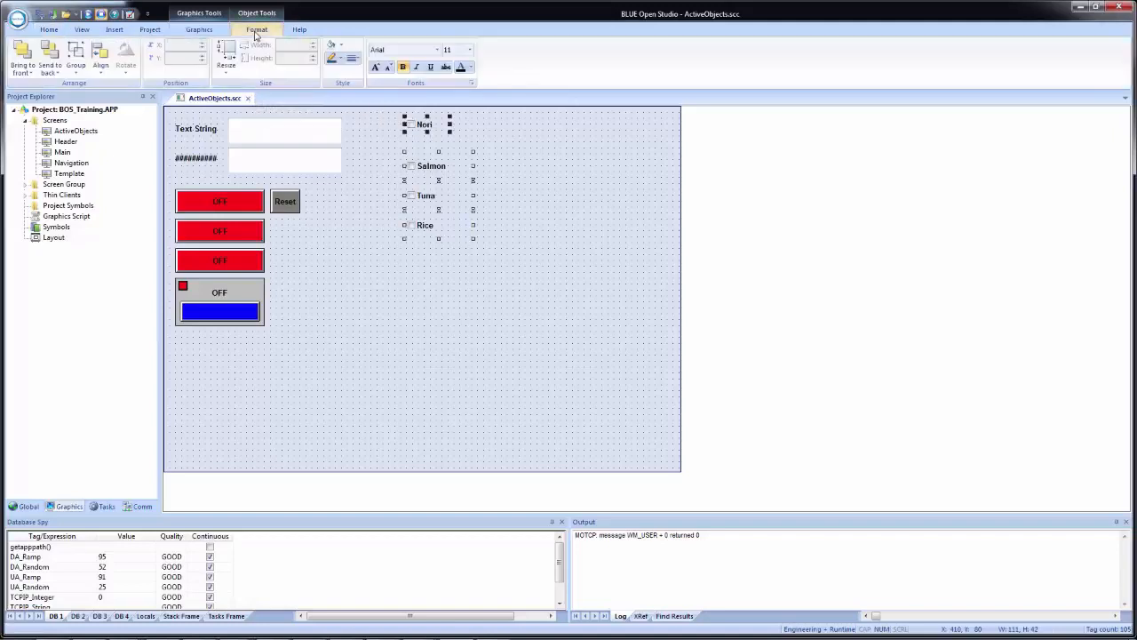
click(234, 72)
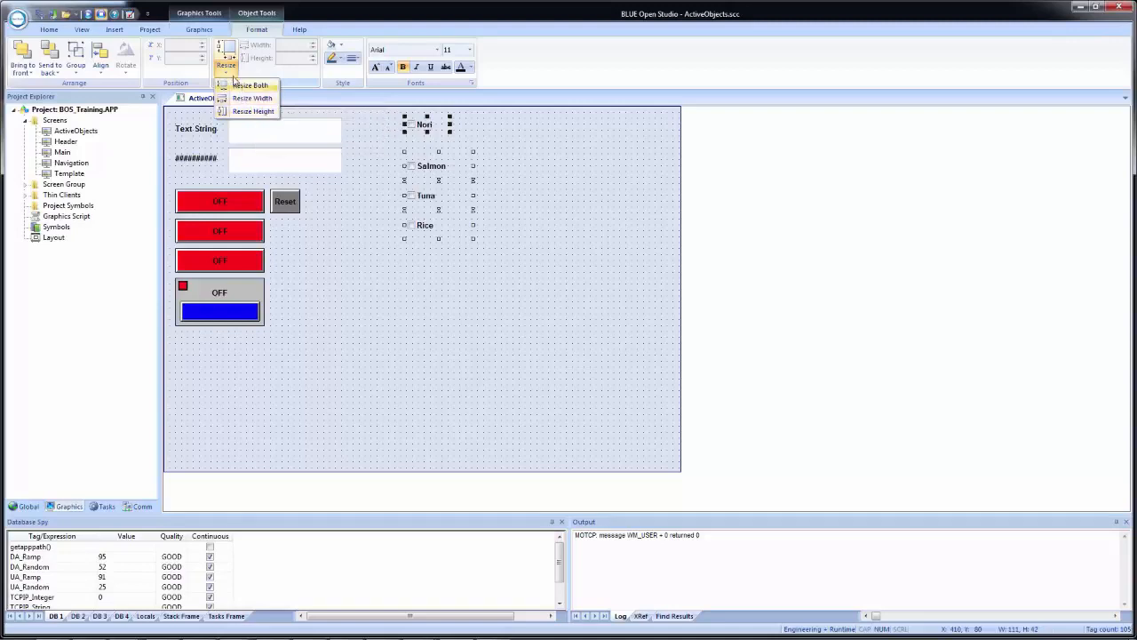
click(240, 86)
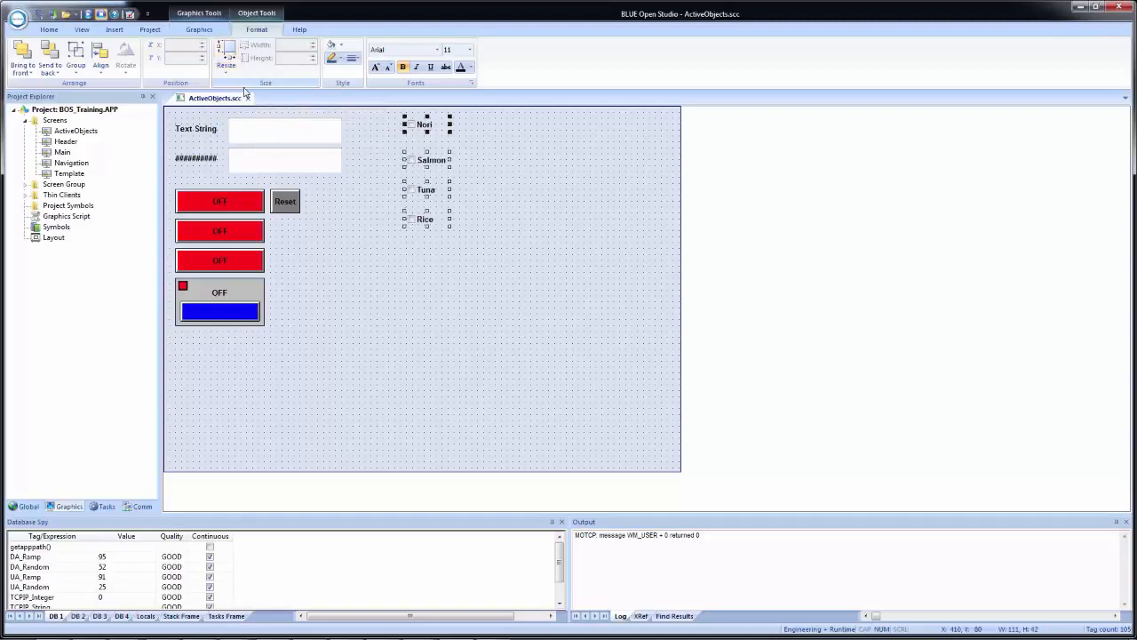
click(379, 155)
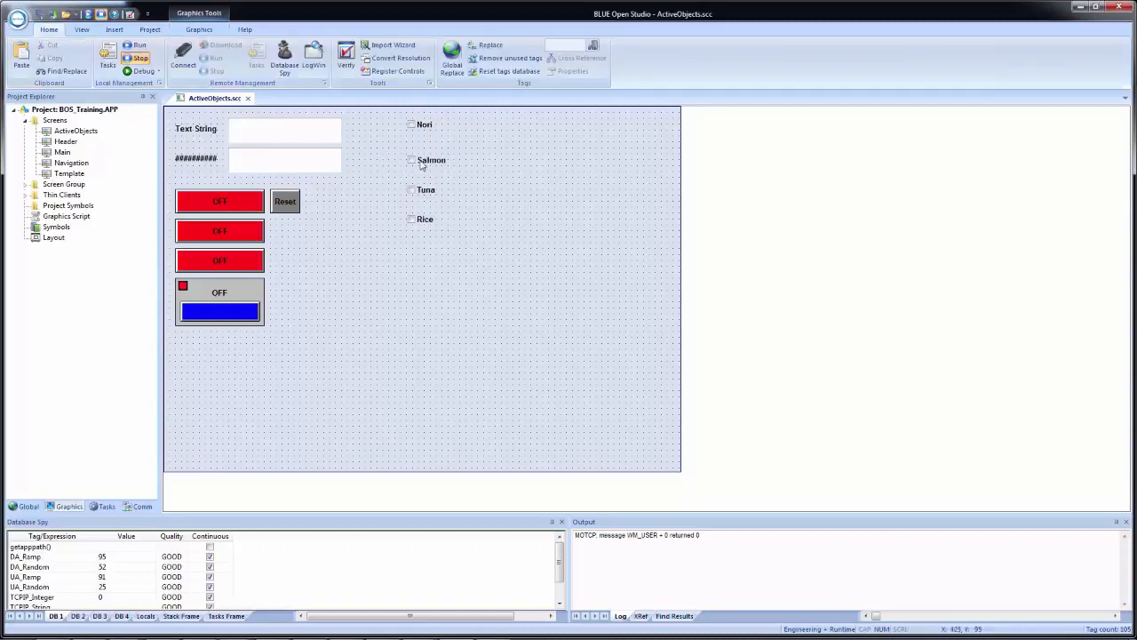
Move the Salmon, Tuna and Rice check boxes up into a compact, evenly spaced column under Nori.
drag(422, 157, 422, 140)
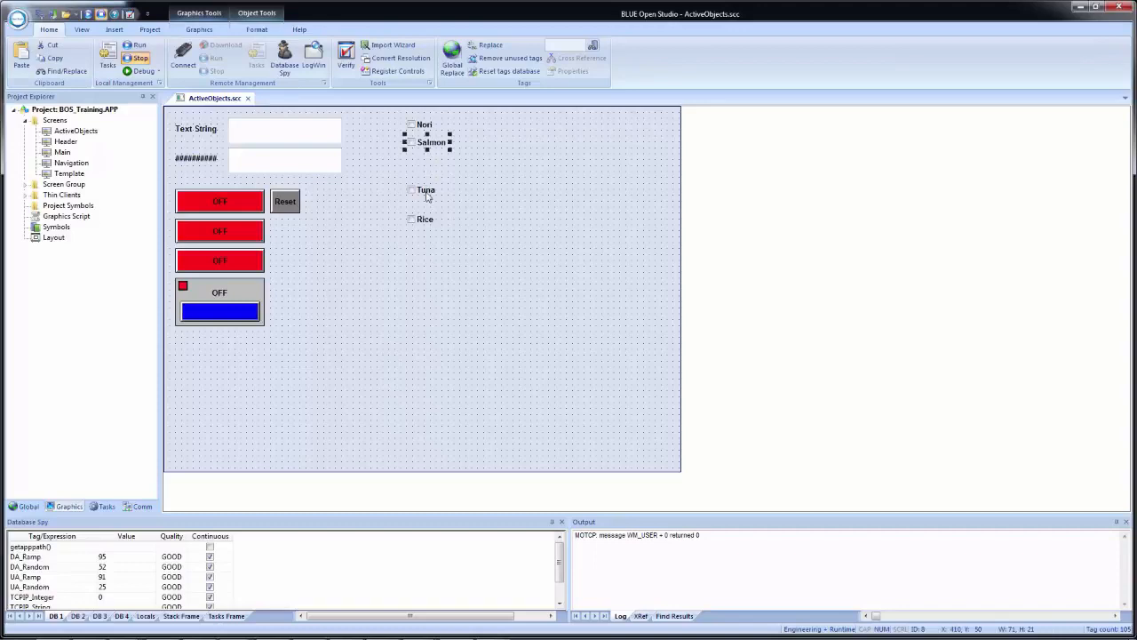
mouse_move(427, 190)
mouse_down()
mouse_move(427, 154)
mouse_move(427, 173)
mouse_up()
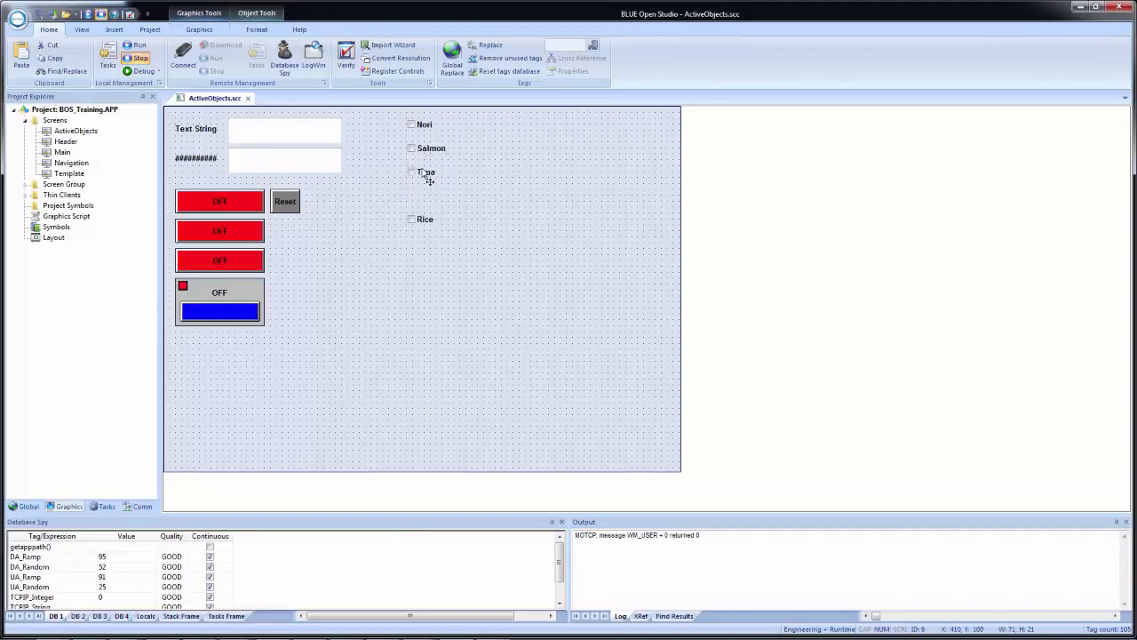
drag(426, 219, 426, 197)
click(522, 239)
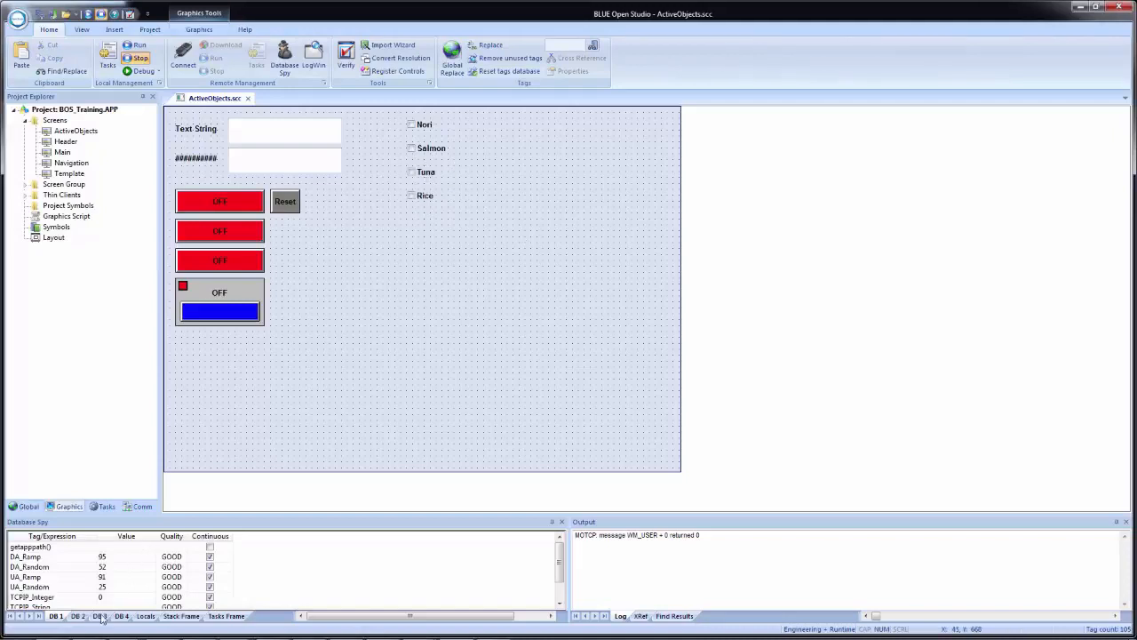
Add the tags Sushi.Nori and Sushi.Salmon to the DB 2 sheet of Database Spy.
click(78, 569)
scroll(77, 573, down, 1)
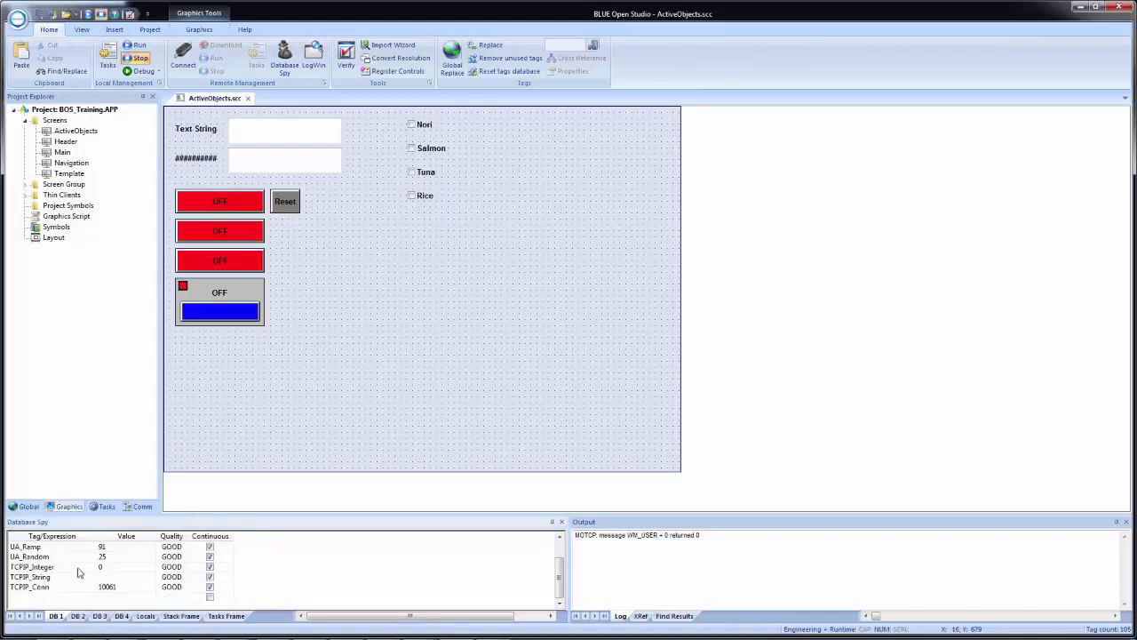
click(78, 618)
click(56, 589)
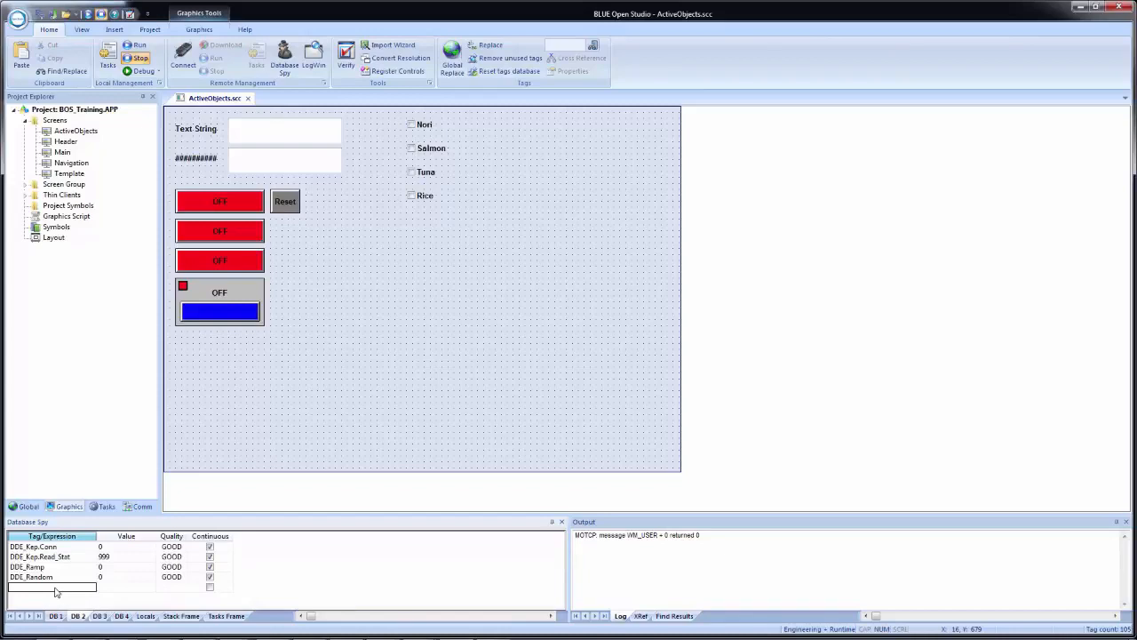
text(Sushi.Nori)
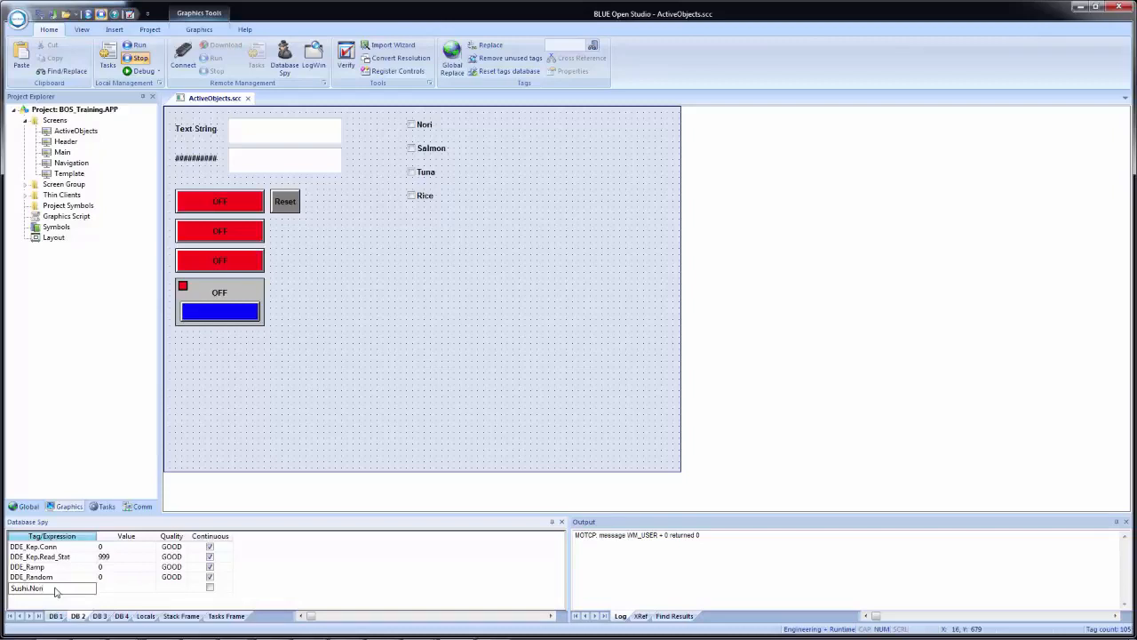
key(Return)
text(Sush)
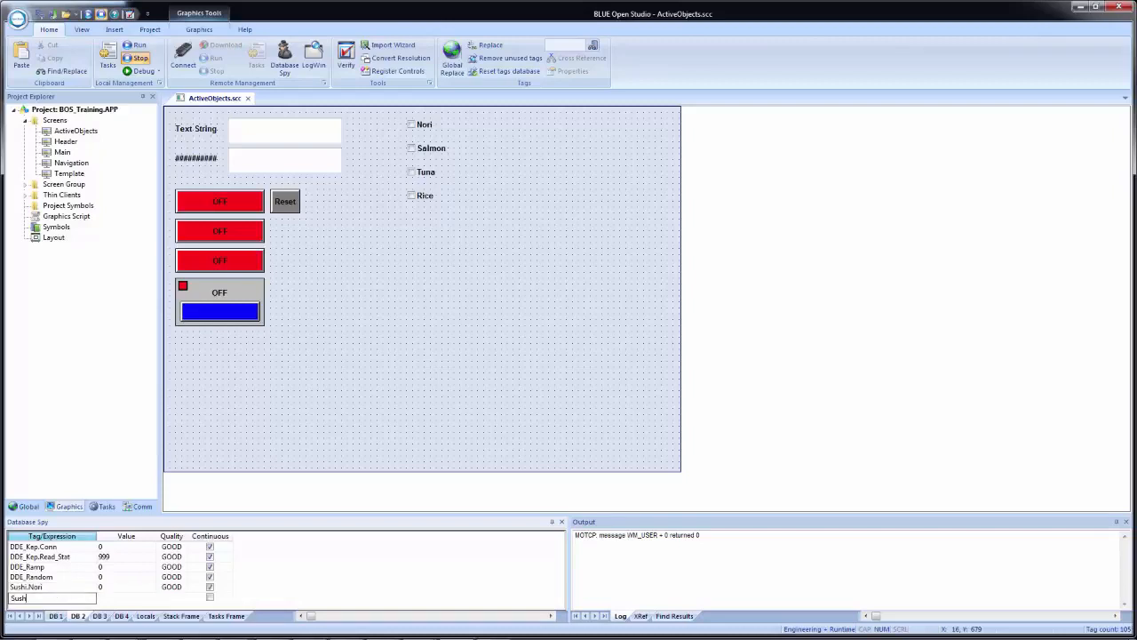
text(i.Salmon)
key(Return)
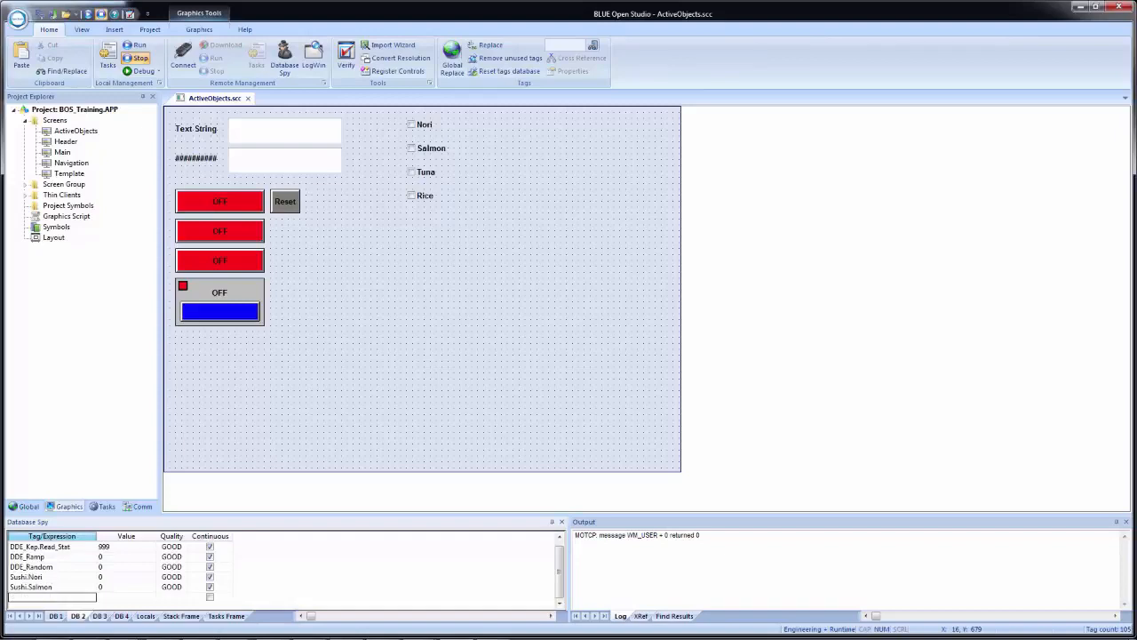
Add the tags Sushi.Tuna and Sushi.Rice to the same Database Spy sheet.
text(Sushi.Tuna)
key(Return)
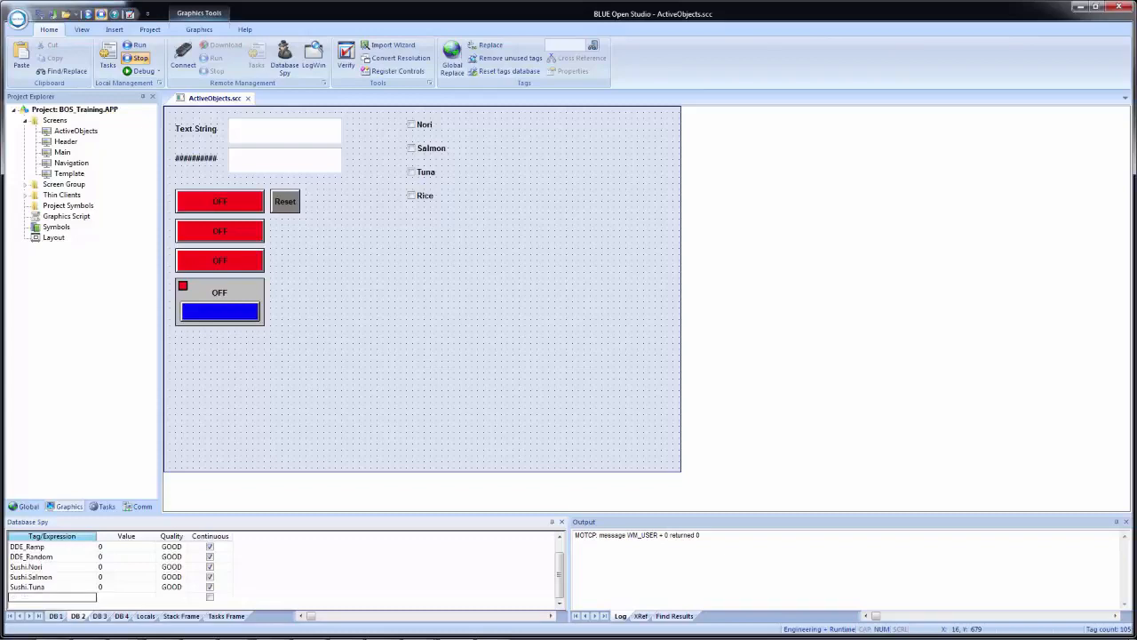
text(Sushi.Rice)
key(Return)
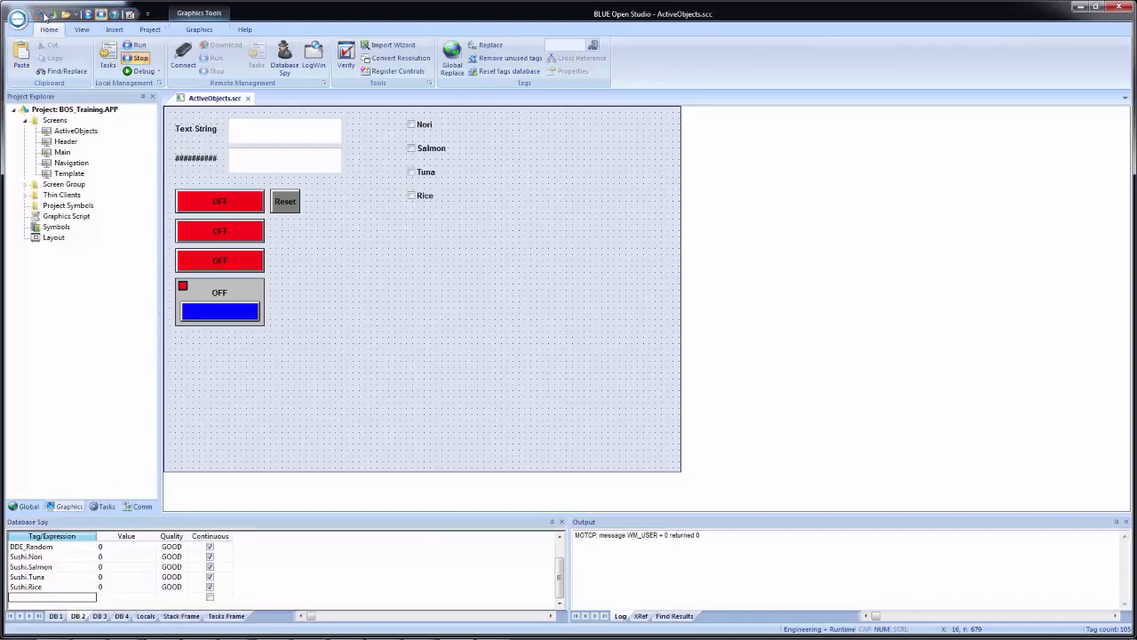
Run the project, test the Nori, Salmon, Tuna and Rice check boxes by turning each on and off, and return to the editor.
click(87, 16)
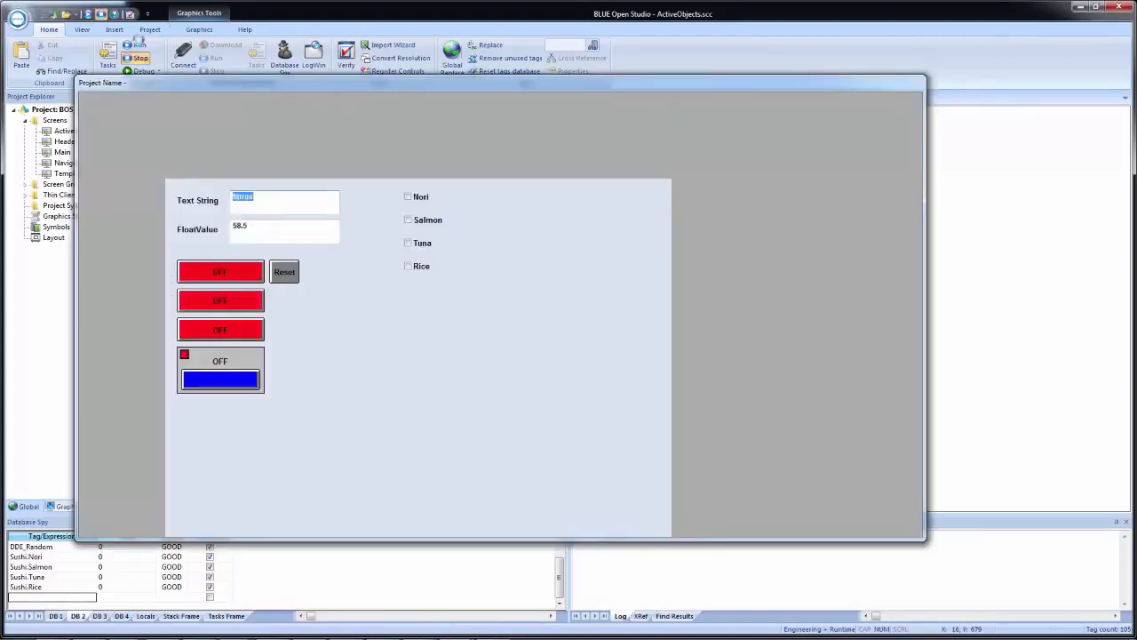
click(408, 197)
click(407, 221)
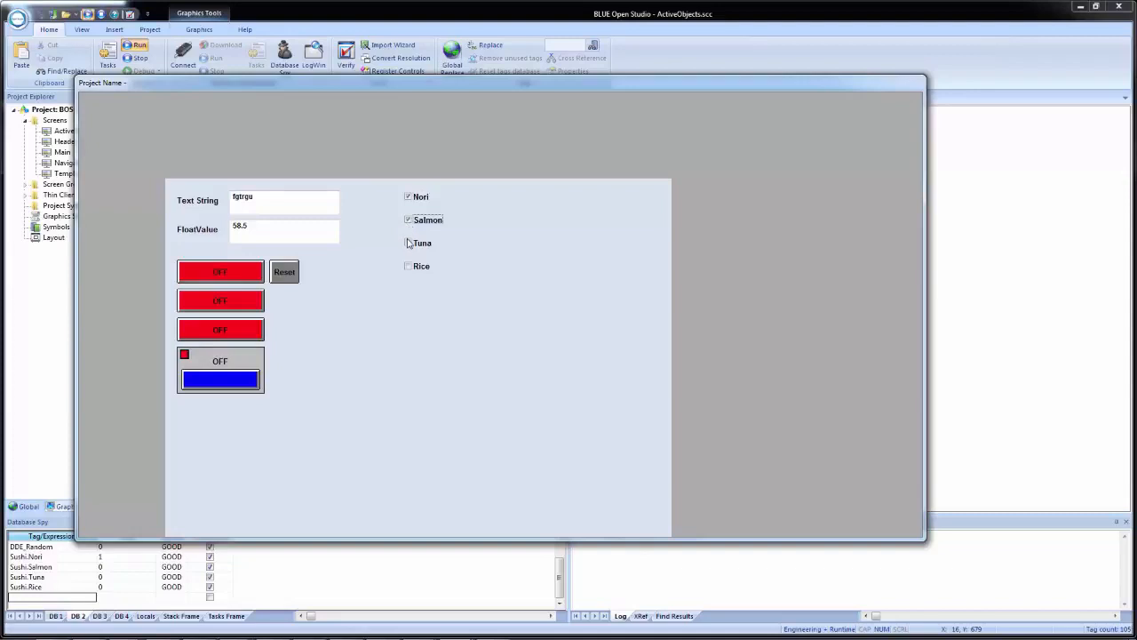
click(408, 243)
click(410, 265)
click(419, 267)
click(417, 245)
click(421, 222)
click(421, 196)
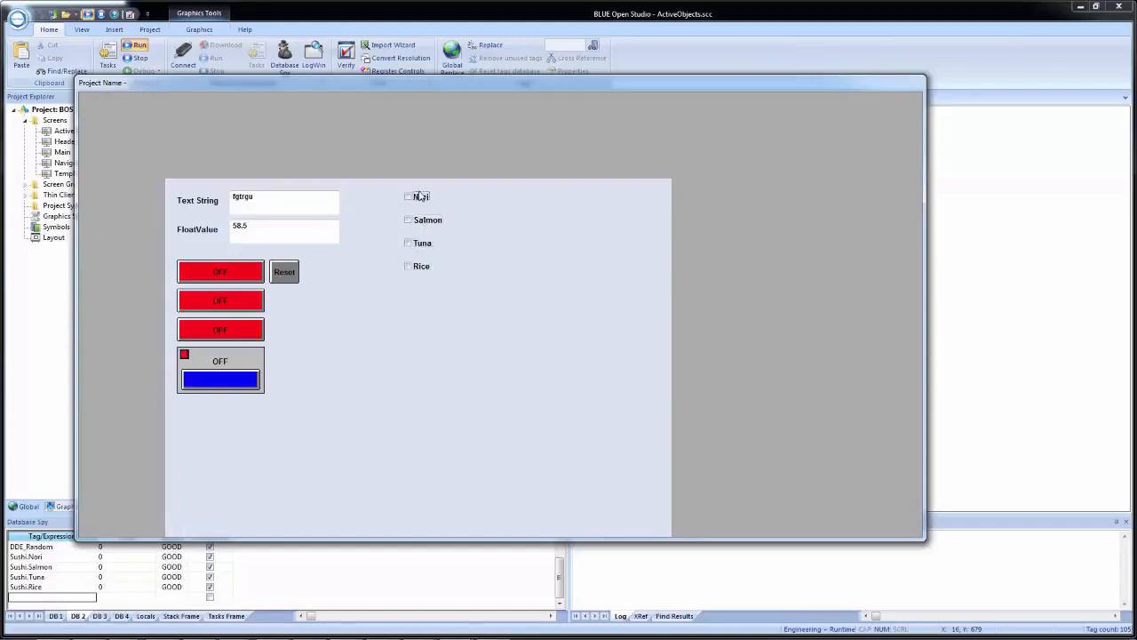
click(1001, 232)
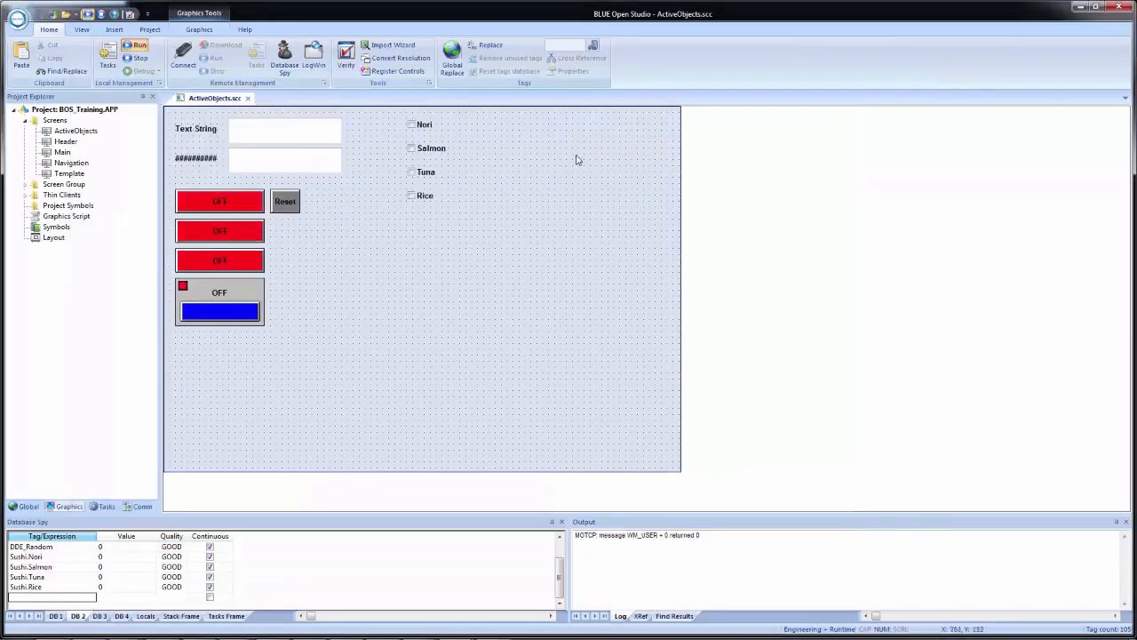
Enable Tri-State with the value 2 in the Nori check box's advanced settings.
double_click(424, 129)
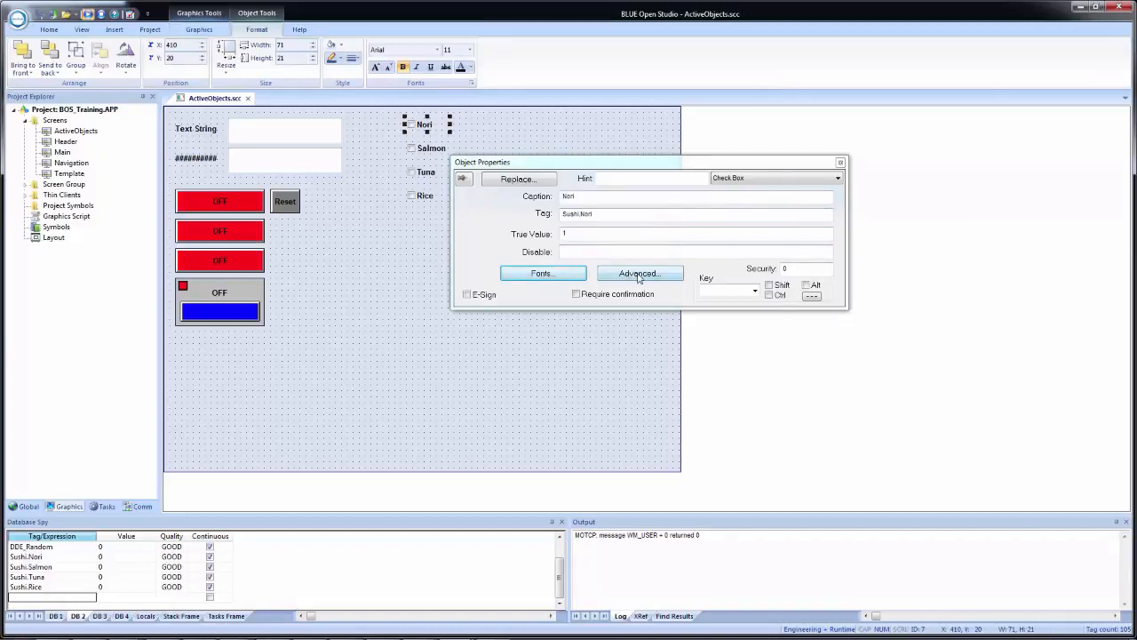
click(638, 274)
click(533, 189)
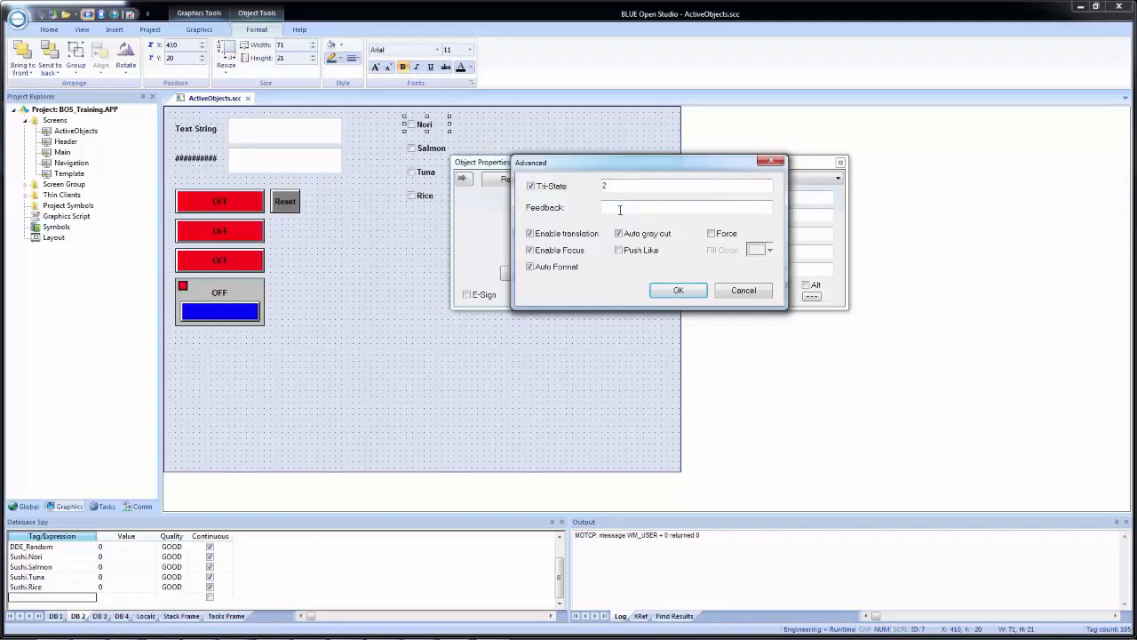
click(675, 291)
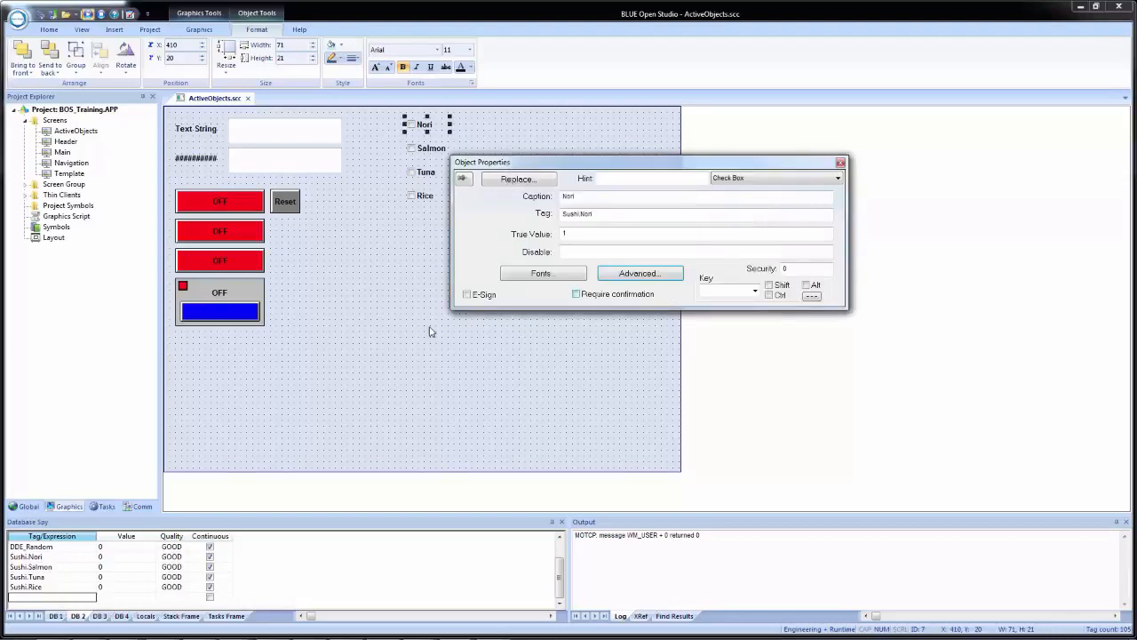
Test the tri-state Nori check box at runtime by toggling it twice, and return to the editor.
click(52, 18)
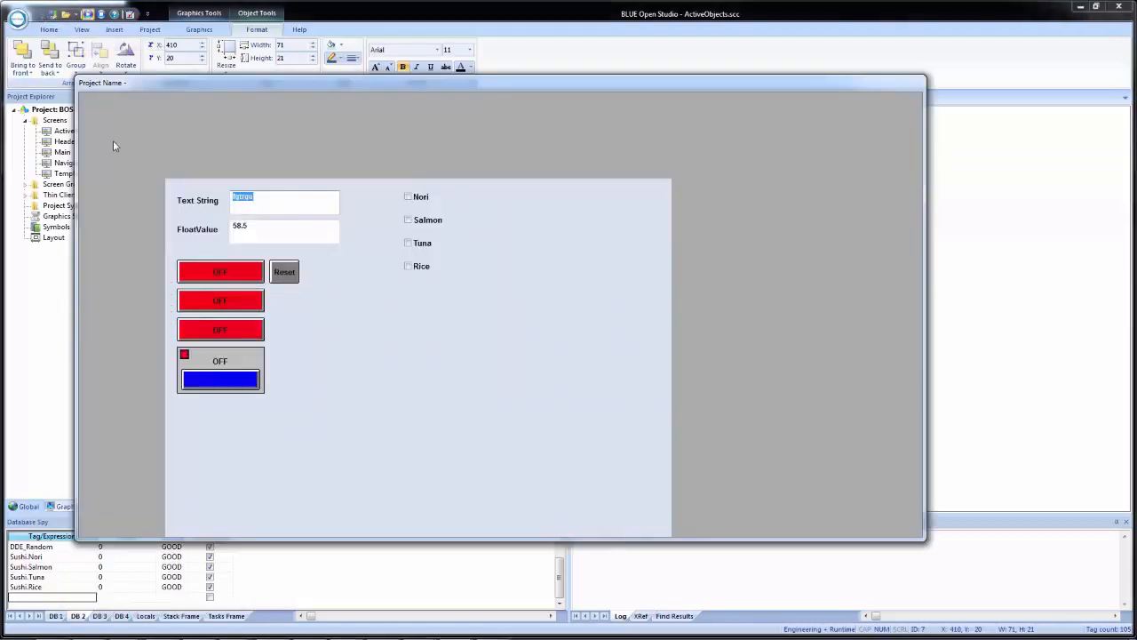
click(408, 198)
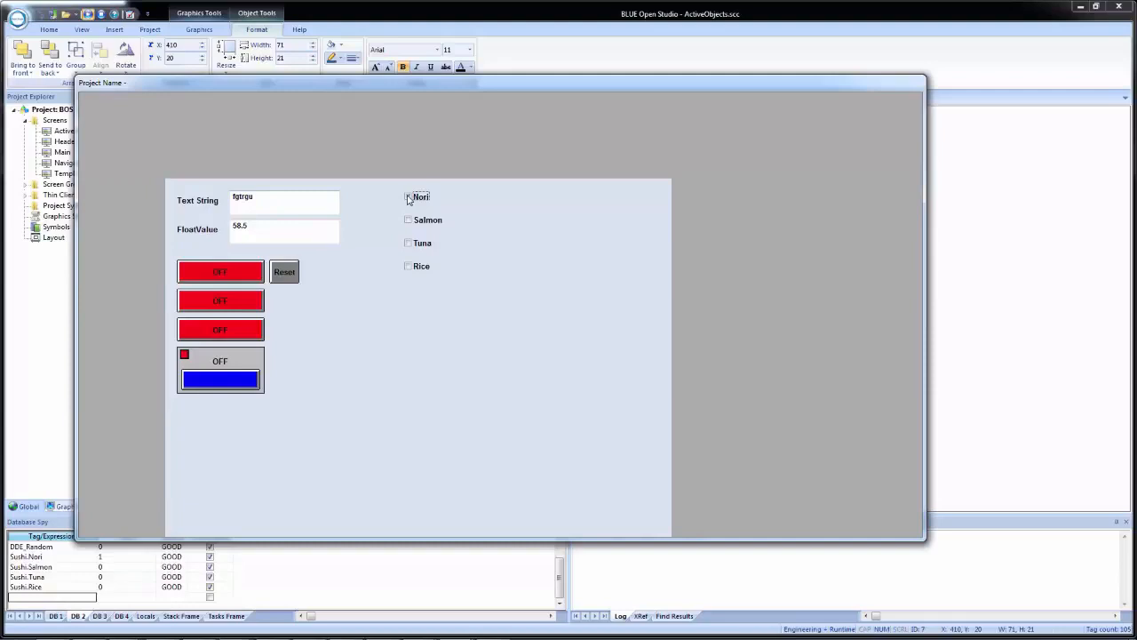
click(408, 199)
click(1004, 237)
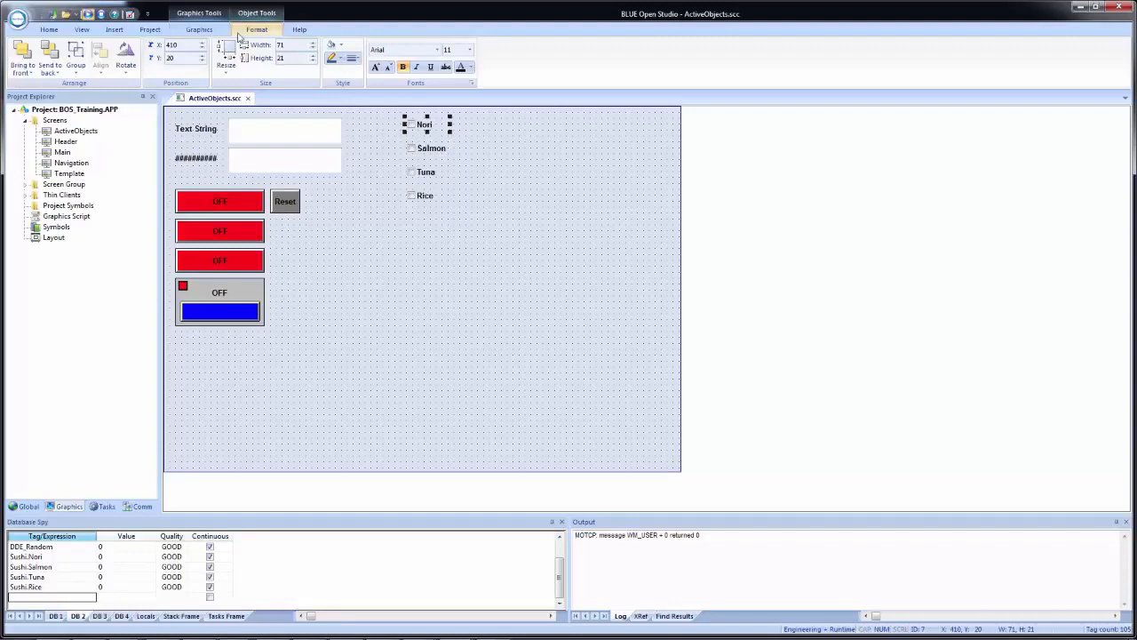
Draw a radio button about 148 wide and 44 high beside the Nori check box and review its advanced settings without changing them.
click(211, 32)
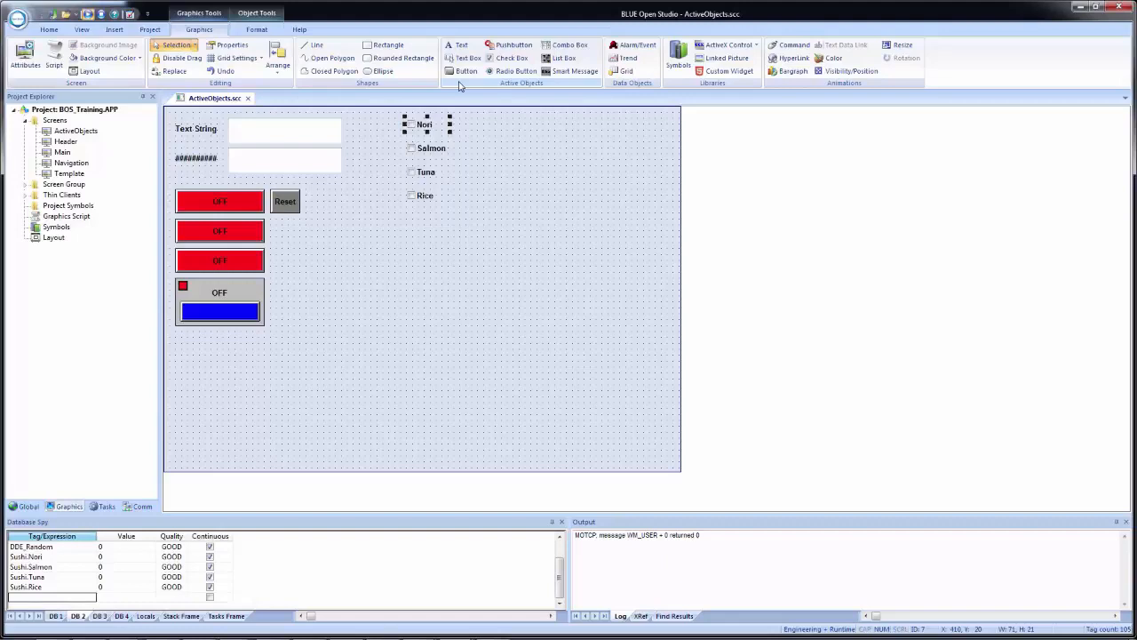
click(514, 72)
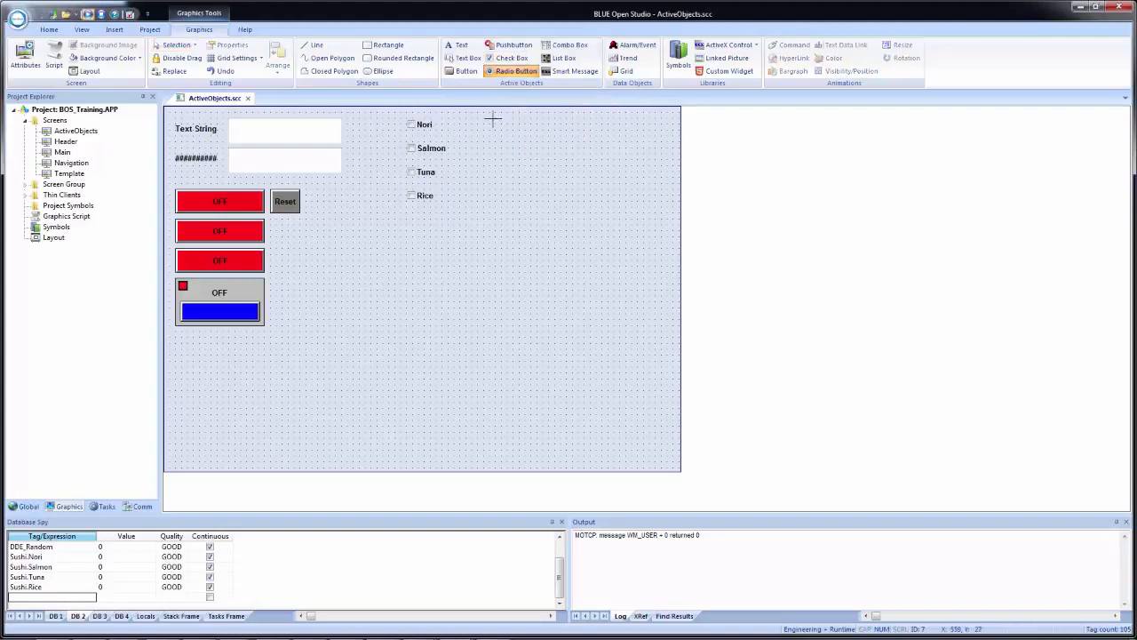
drag(492, 117, 582, 145)
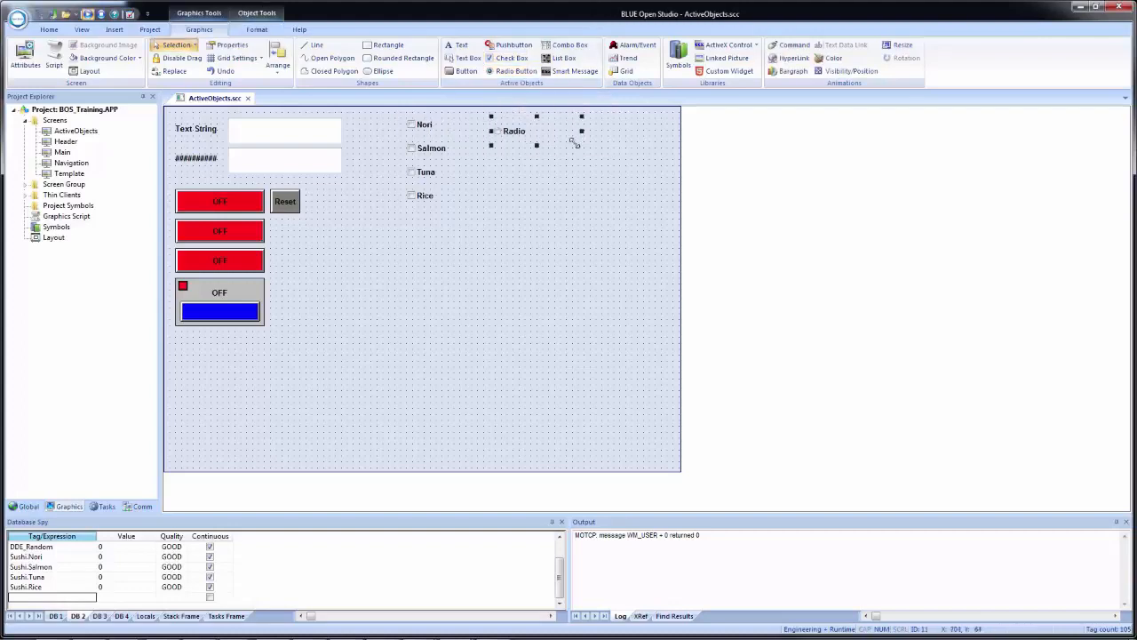
double_click(513, 135)
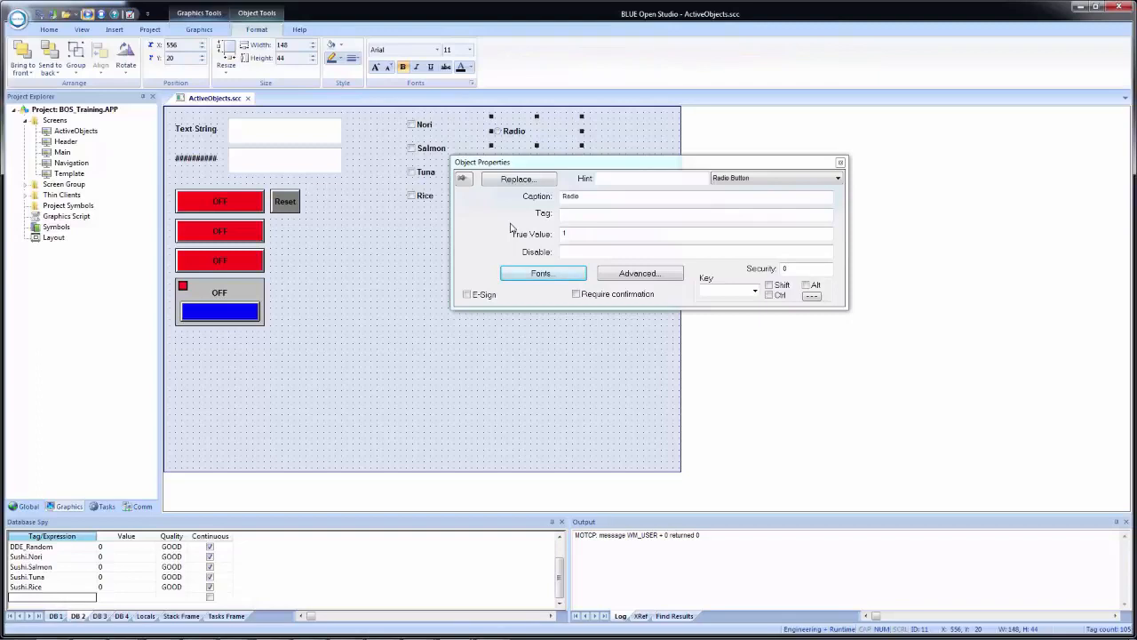
click(628, 273)
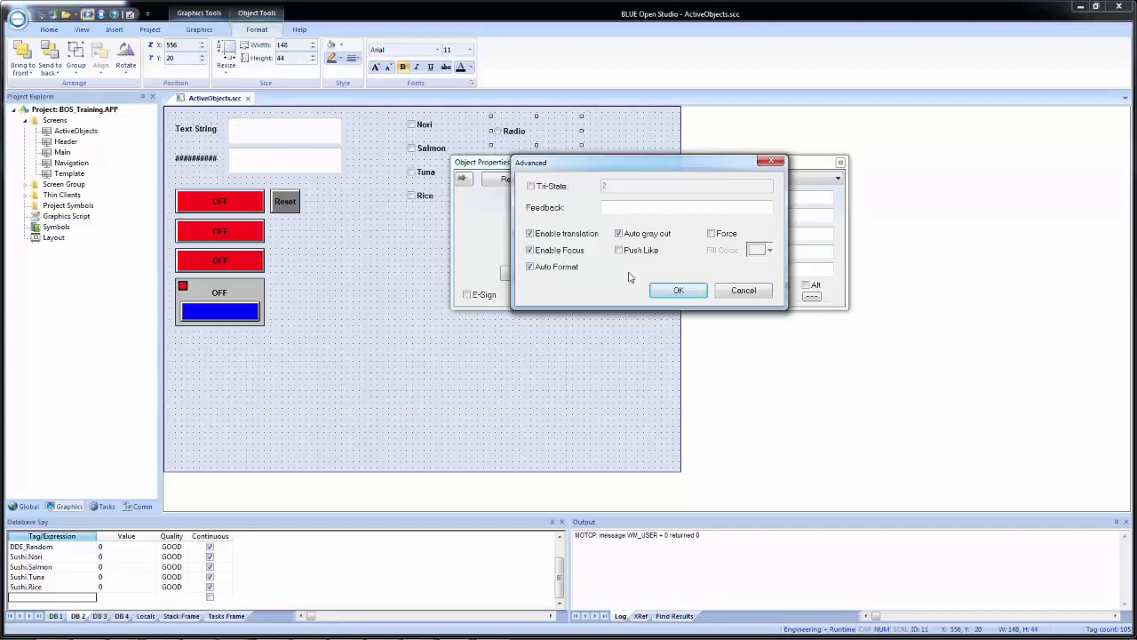
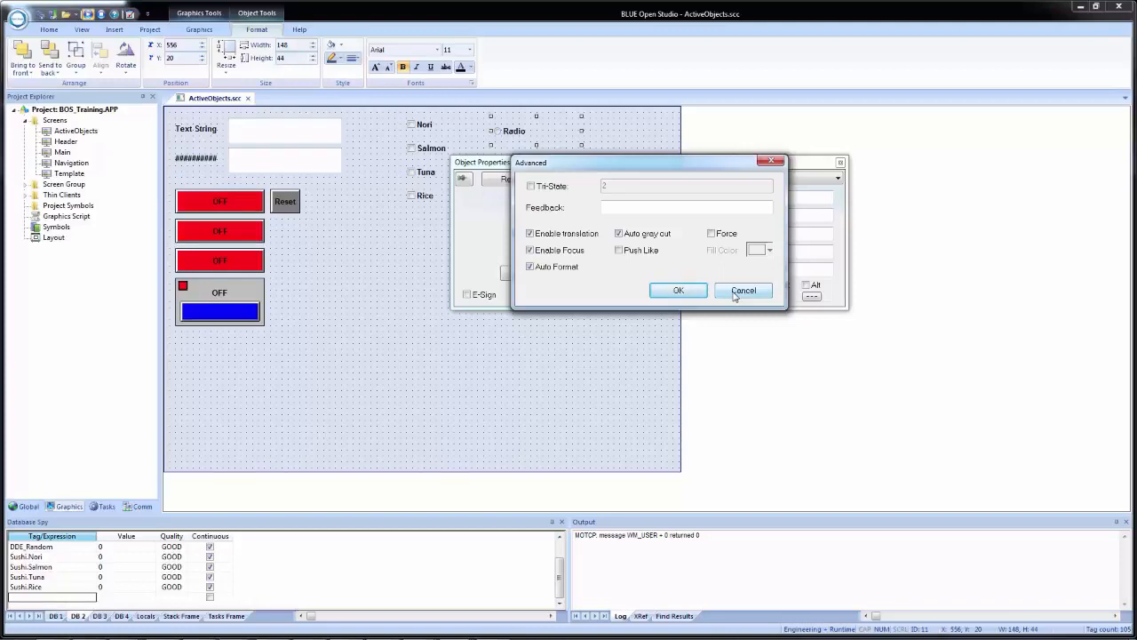
click(737, 292)
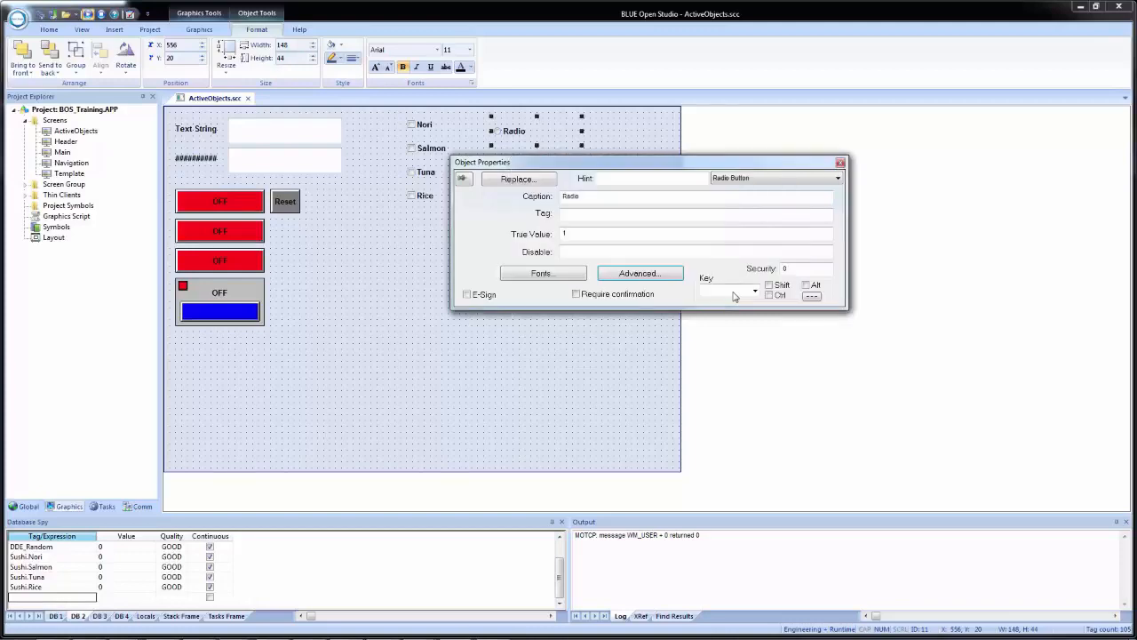
Set the radio button's caption to Fast and its tag to Speed.
click(626, 198)
key(BackSpace)
key(BackSpace)
key(BackSpace)
key(BackSpace)
key(BackSpace)
text(Fas)
key(Tab)
click(581, 214)
text(Speed)
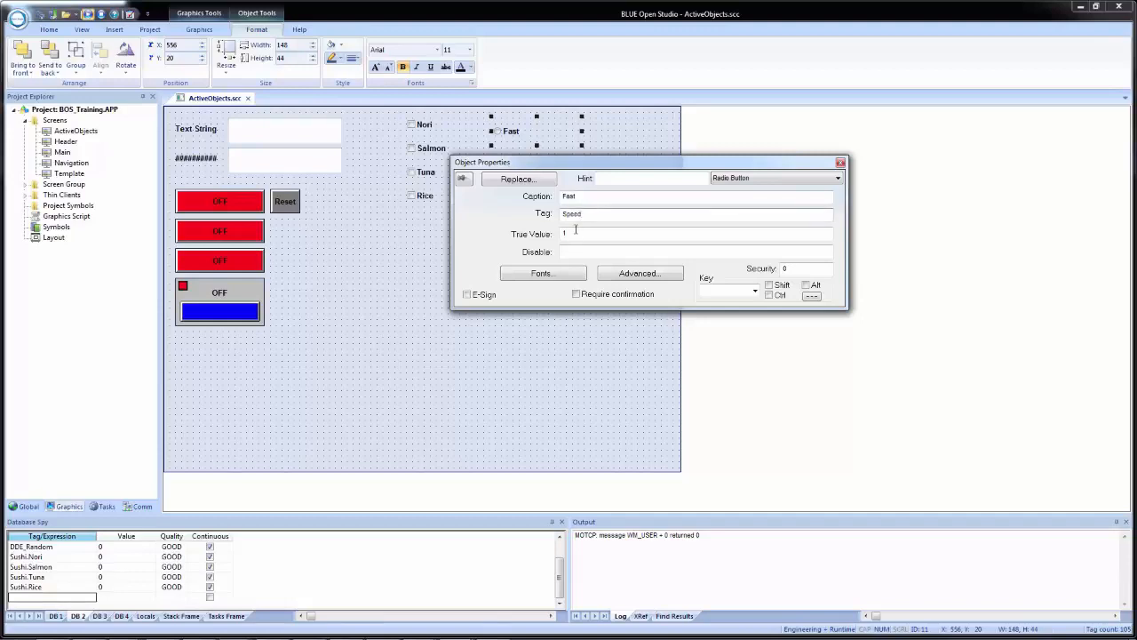
Create the missing Speed tag as an Integer with Local scope.
click(582, 236)
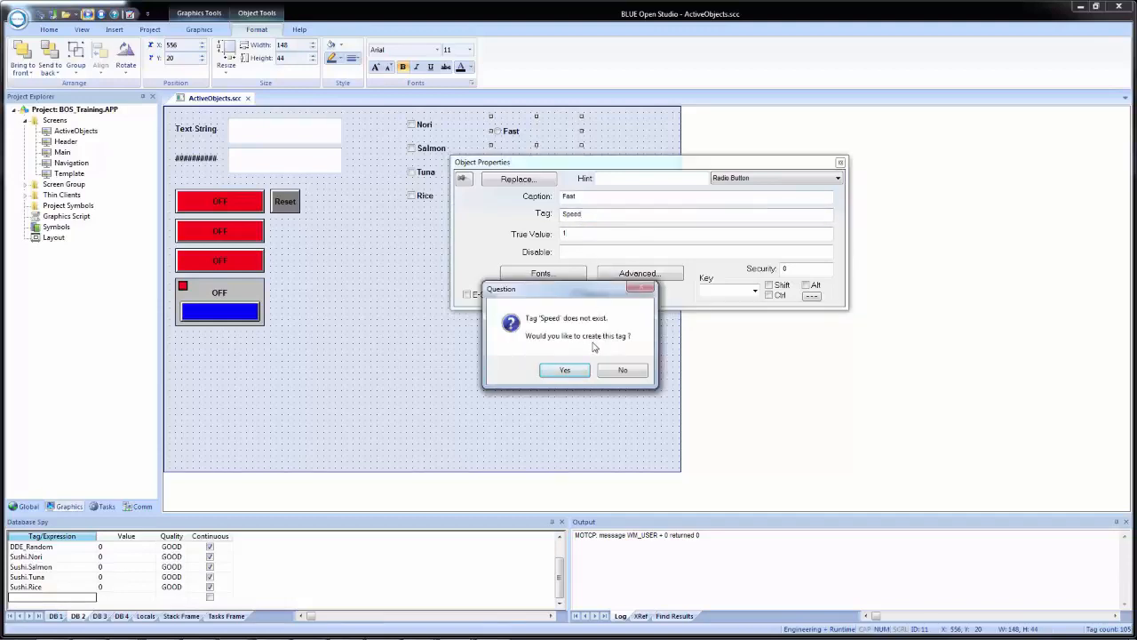
click(568, 370)
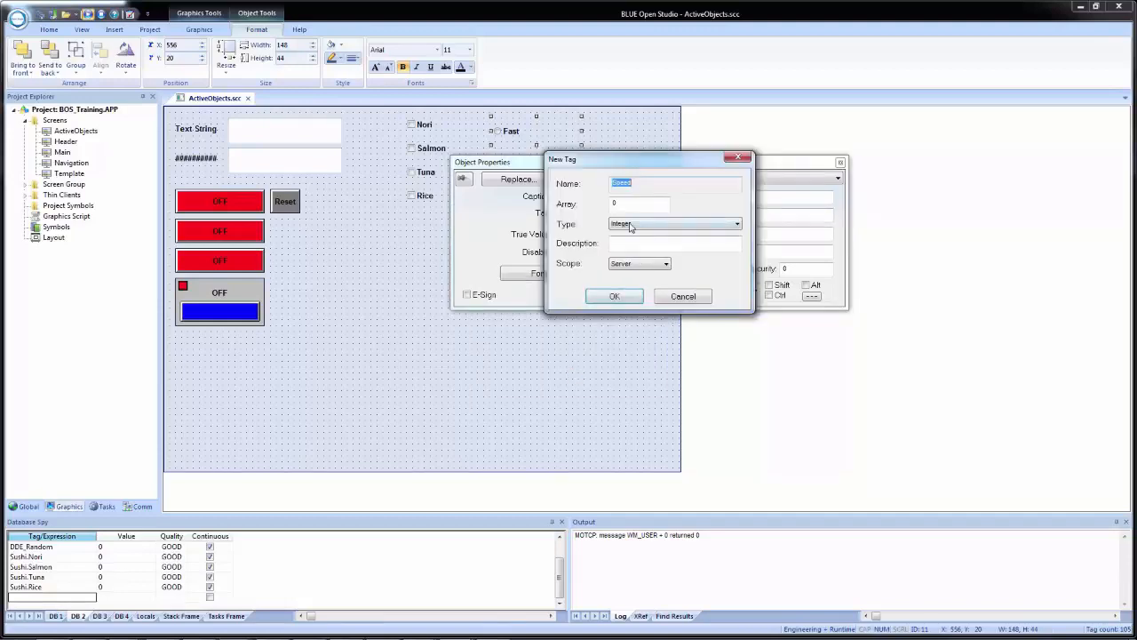
click(649, 264)
click(644, 276)
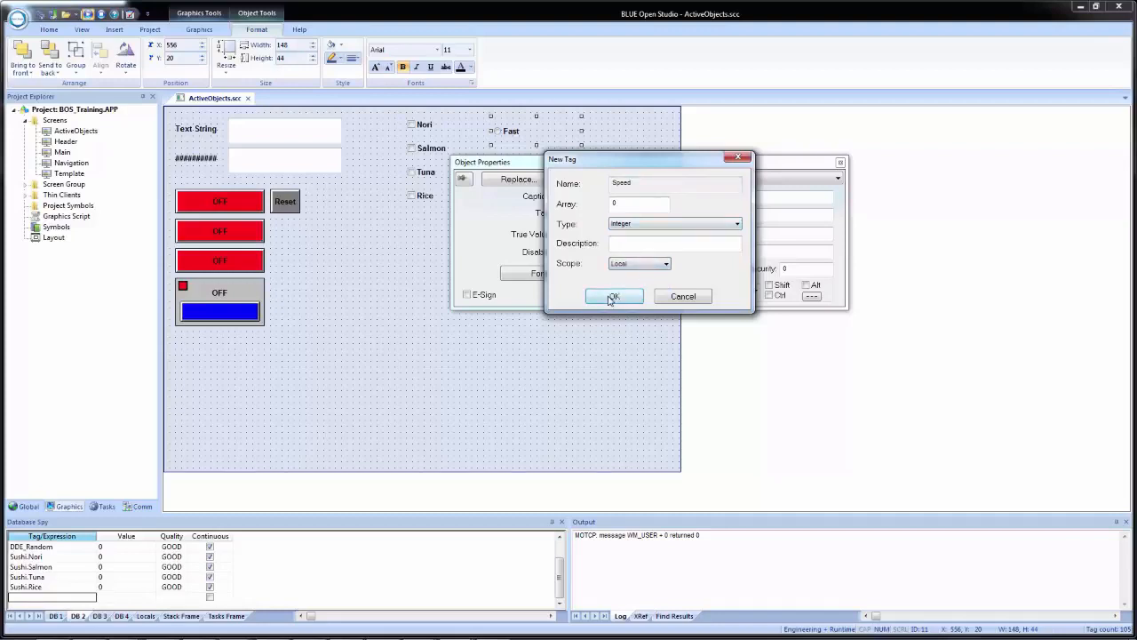
click(613, 296)
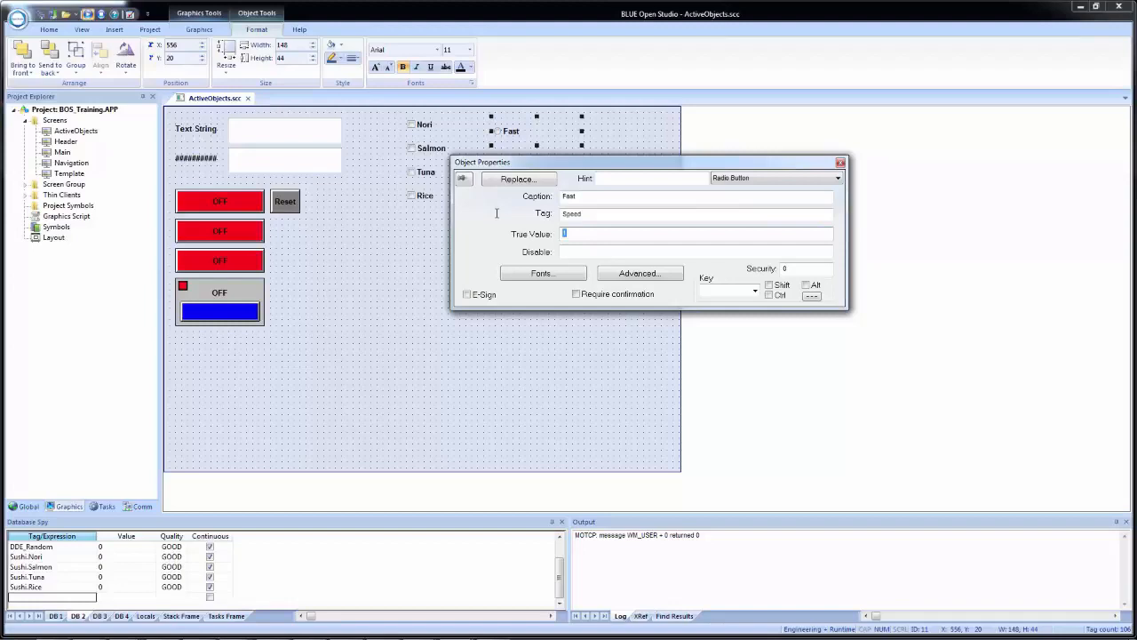
Set the Fast radio button's true value to 3 and enable Tri-State with the value 99.
text(3)
click(630, 276)
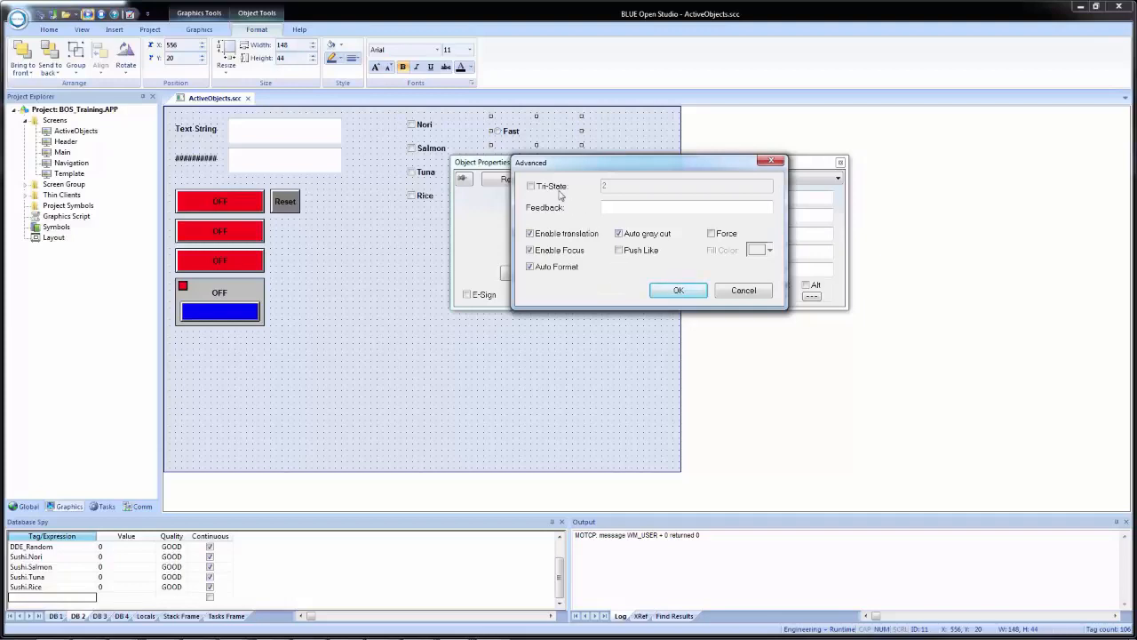
click(556, 190)
drag(614, 184, 570, 181)
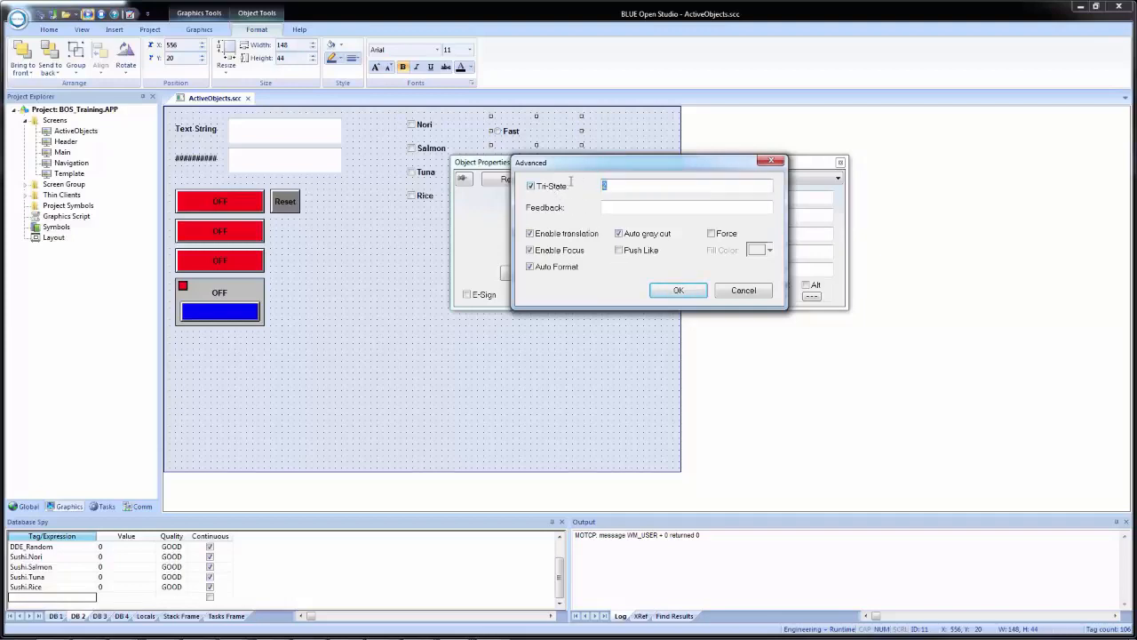
text(99)
click(681, 291)
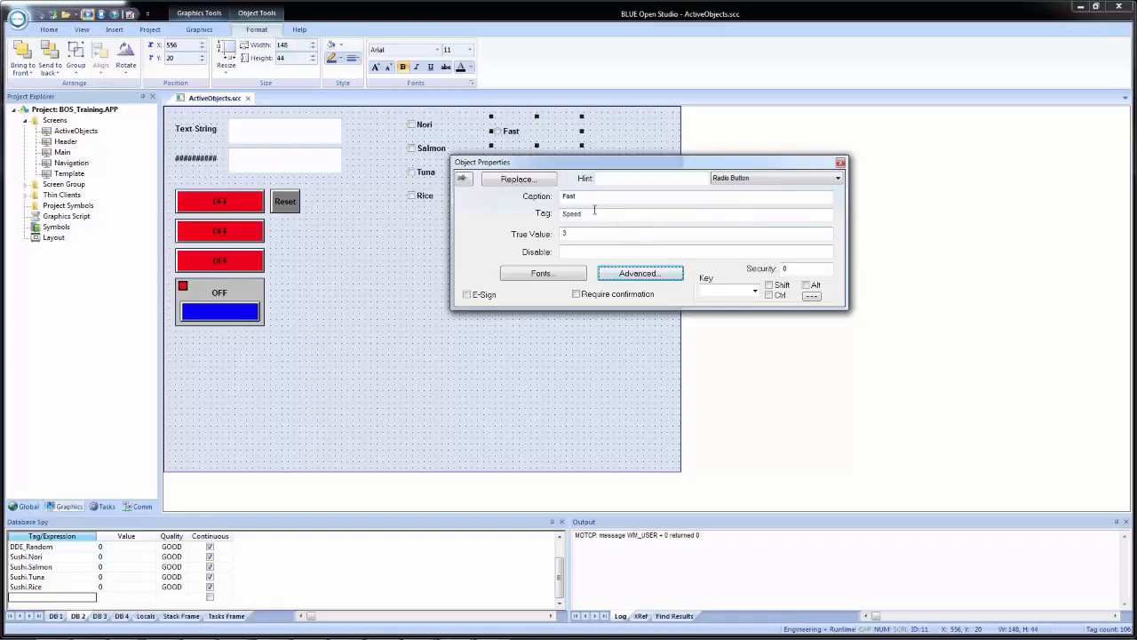
Duplicate the Fast radio button into a column of four, placing the copies at about Y 90, 150 and 220.
drag(534, 164, 689, 167)
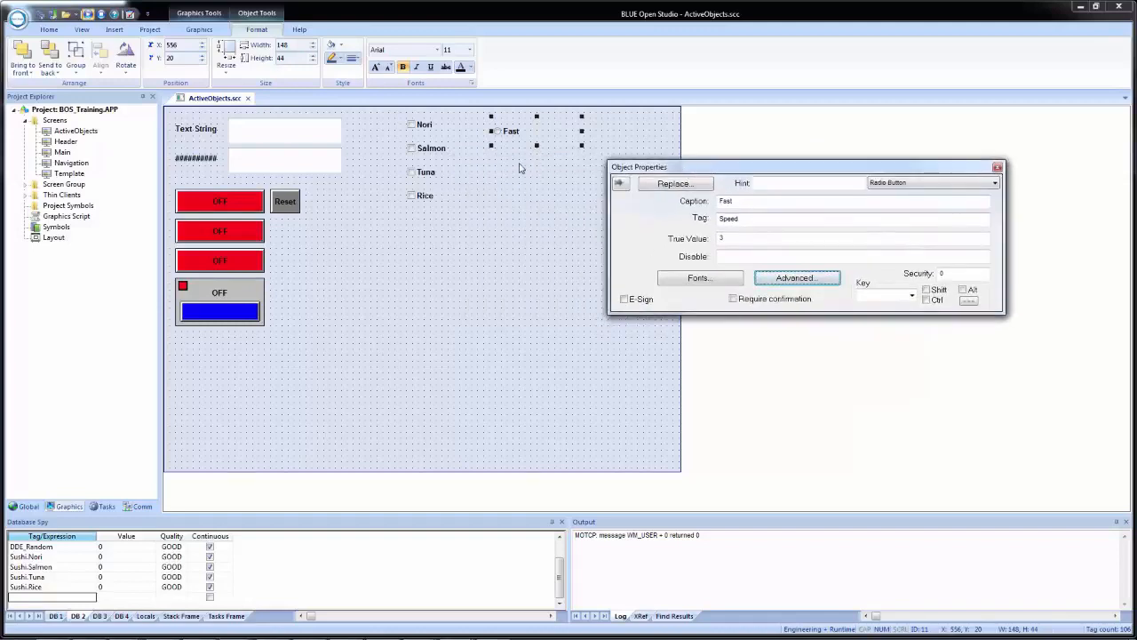
drag(504, 144, 513, 196)
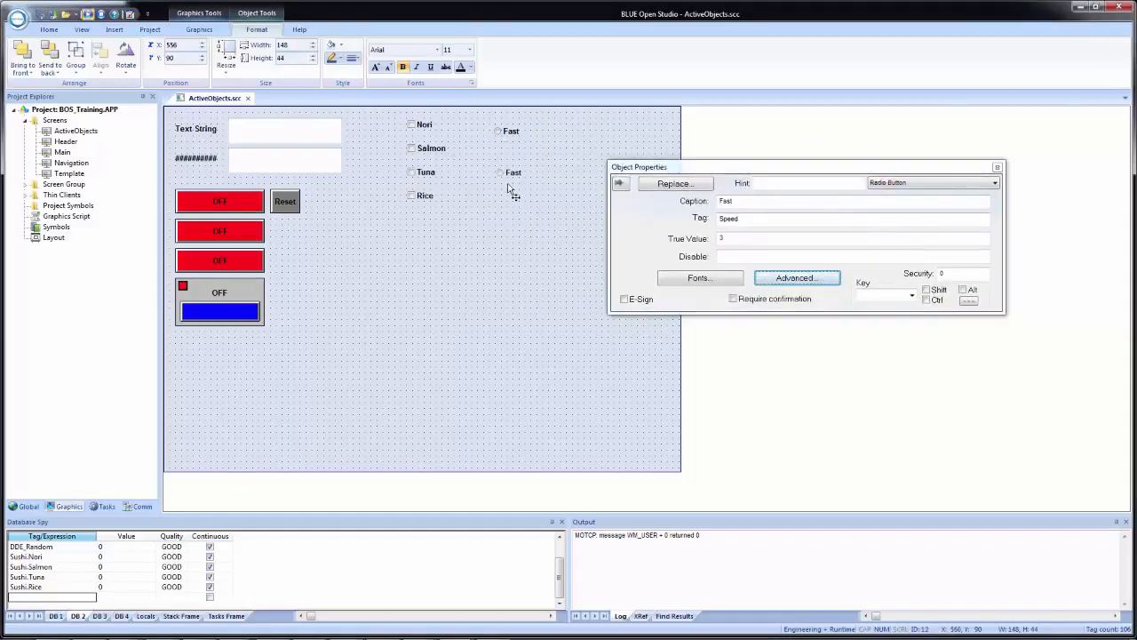
shift+click(509, 133)
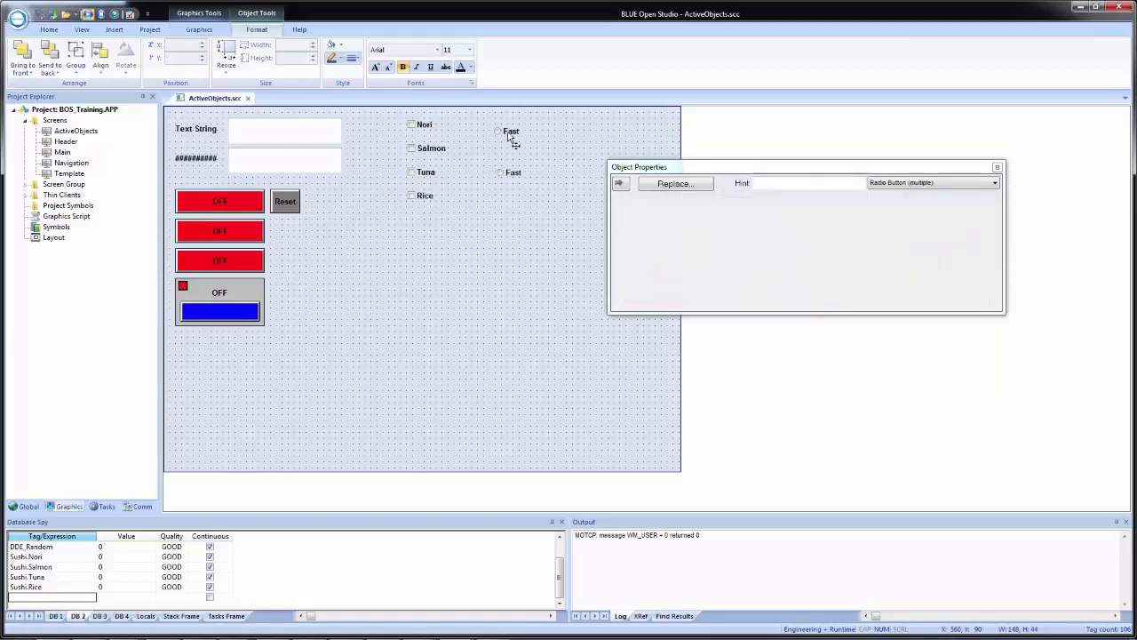
drag(512, 175, 510, 255)
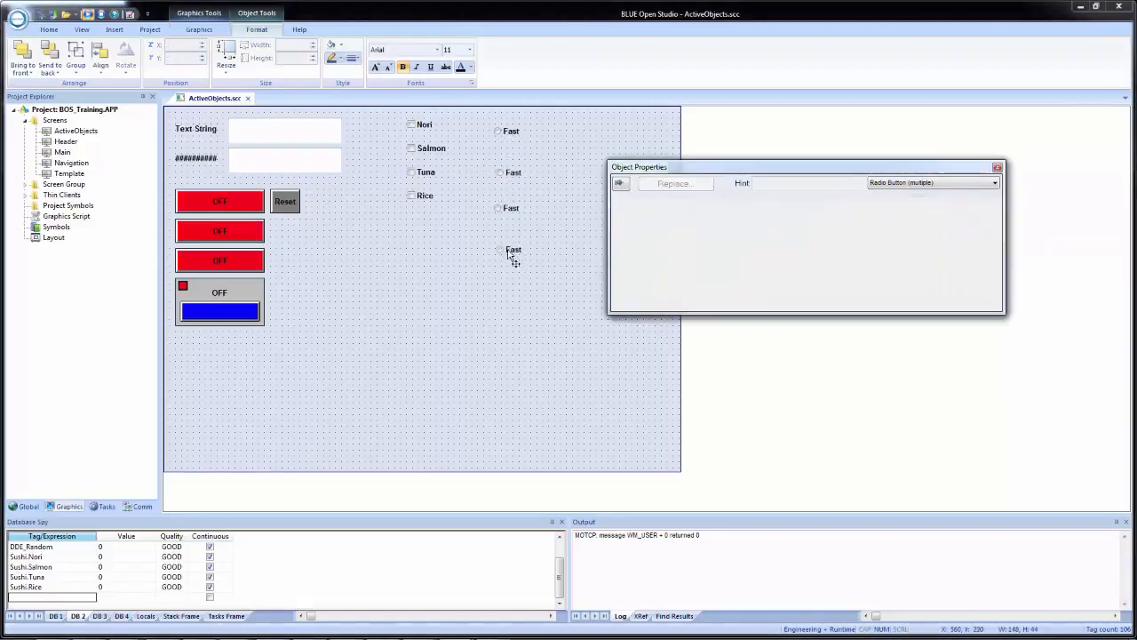
Set the second radio button's caption to Medium and its true value to 2.
click(520, 175)
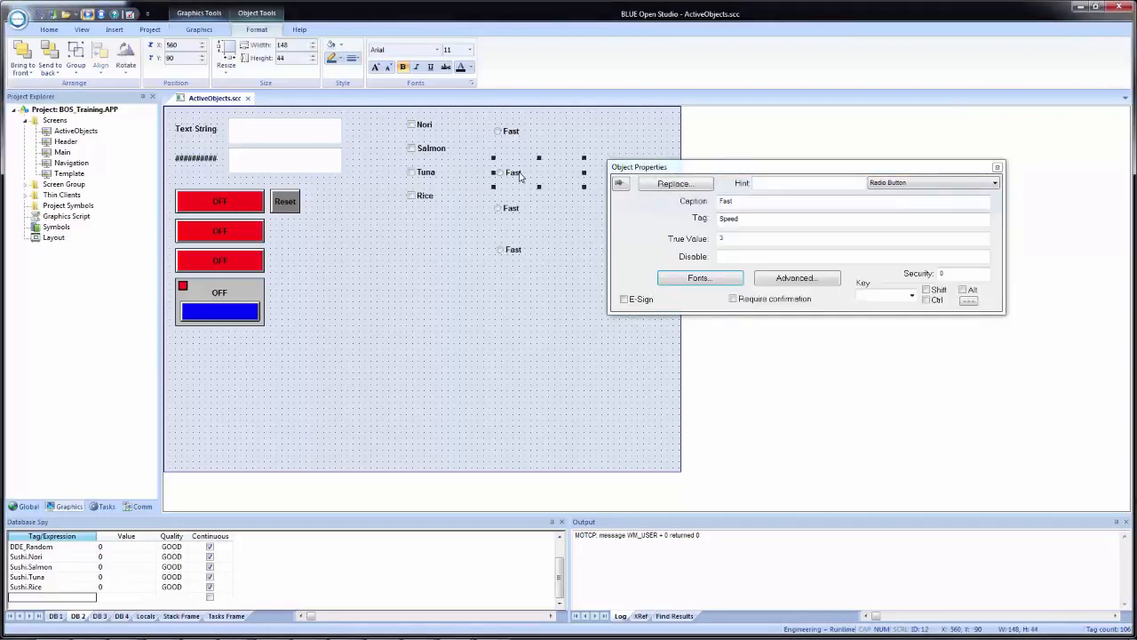
click(702, 197)
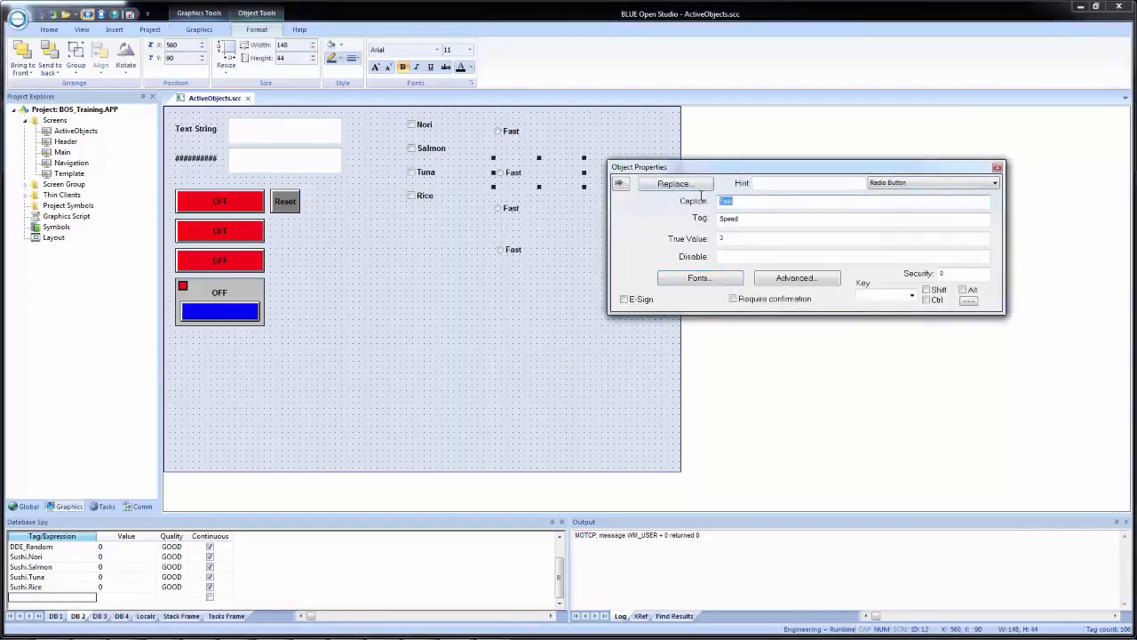
text(Medium)
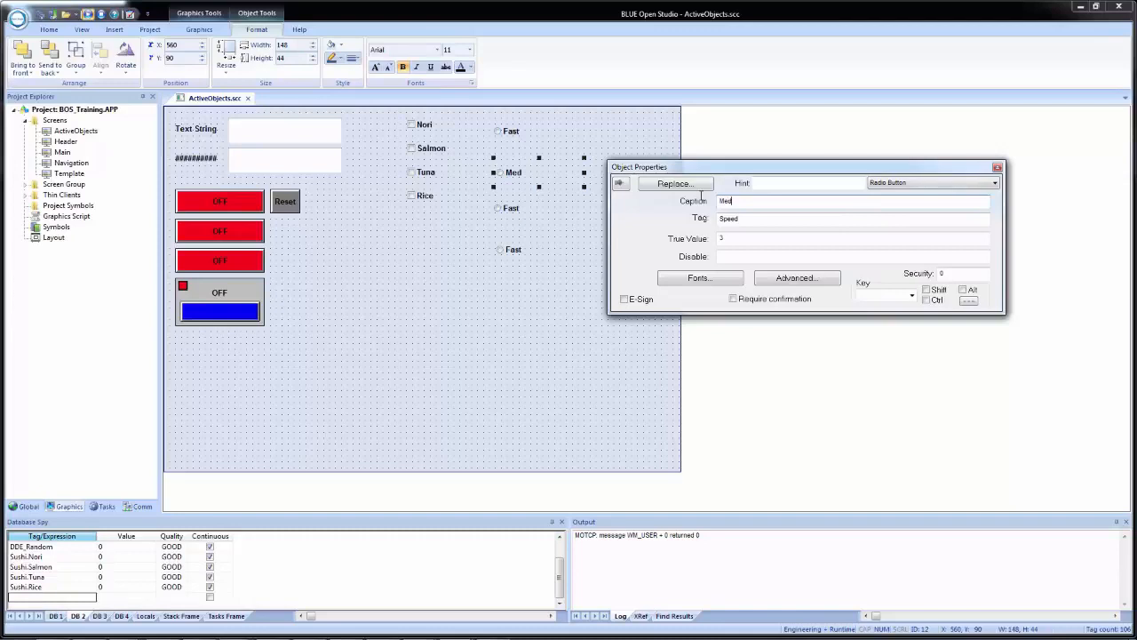
key(Tab)
key(Tab)
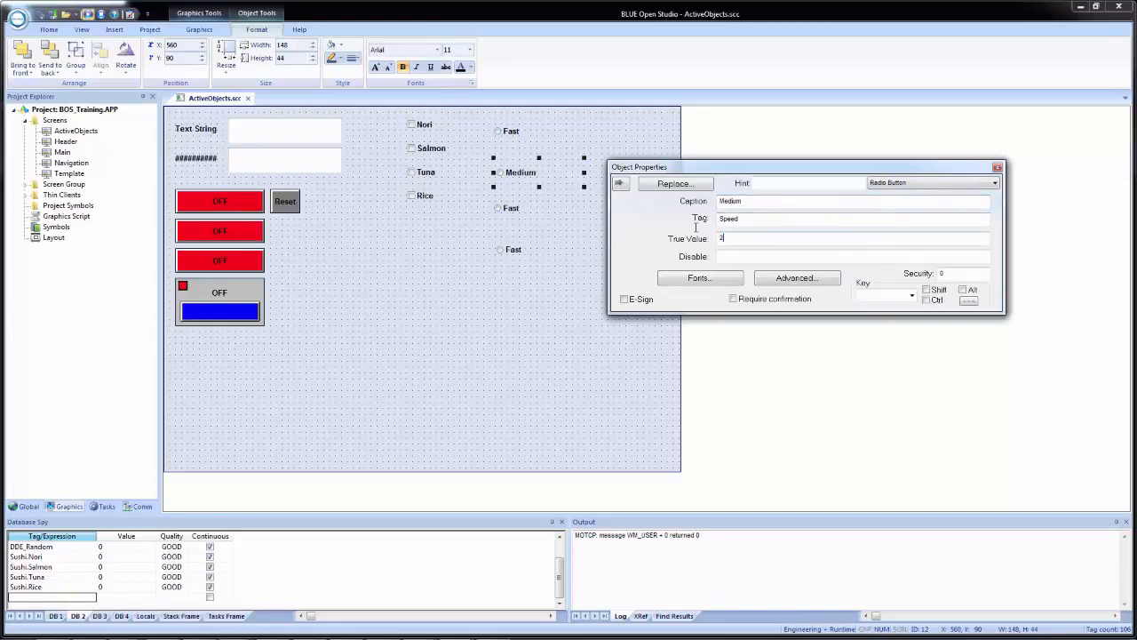
Set the third radio button's caption to Slow and its true value to 1.
click(516, 206)
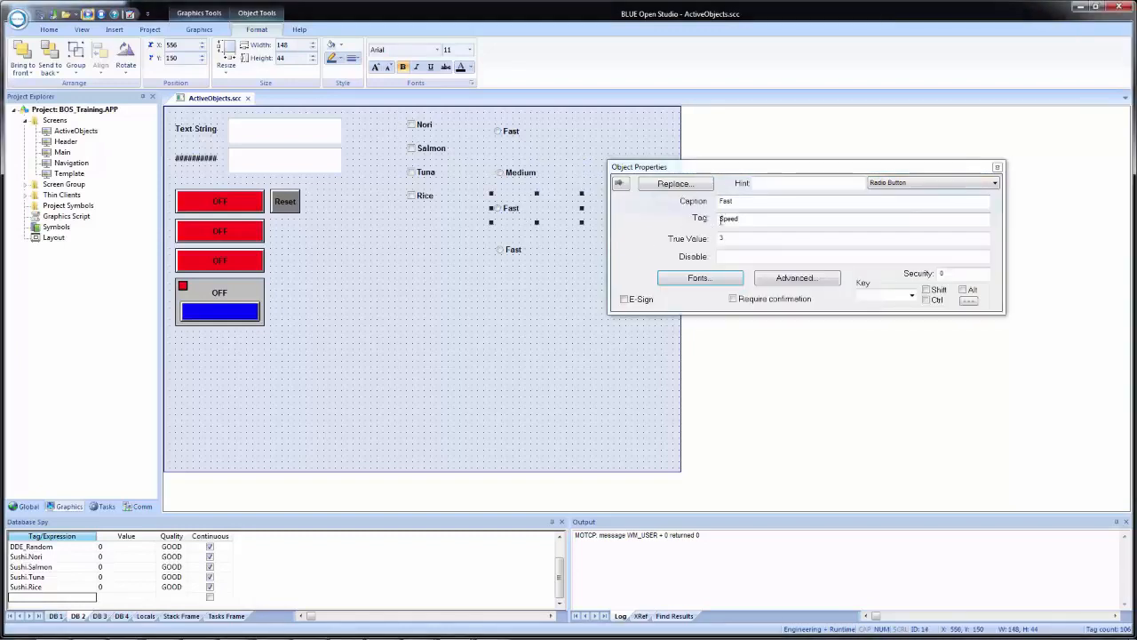
drag(749, 206, 711, 201)
text(Slow)
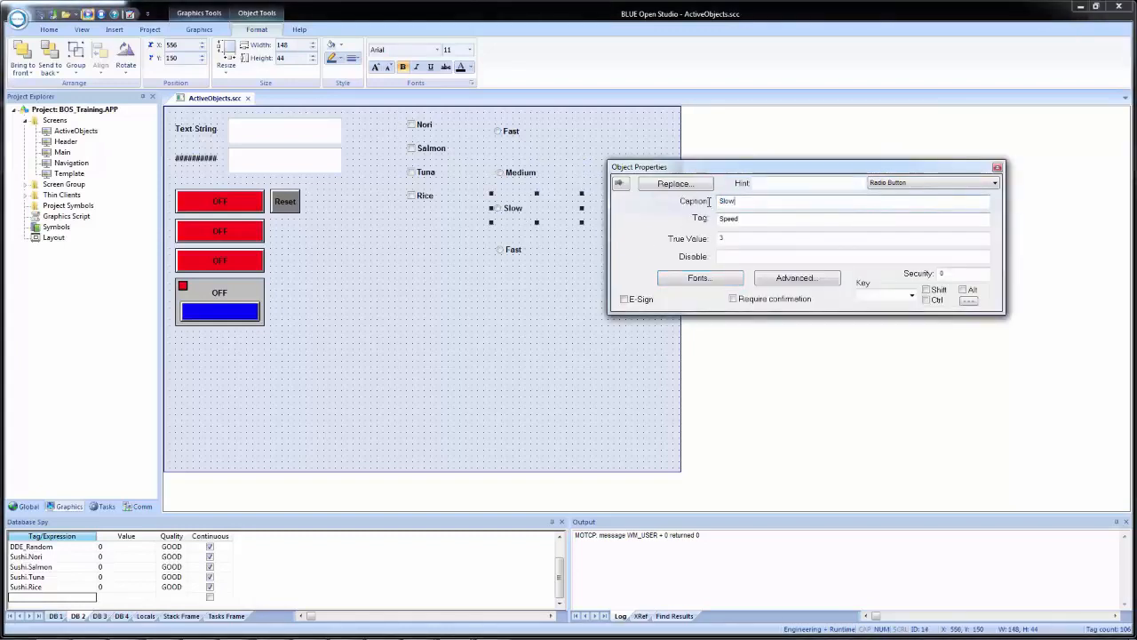
double_click(722, 237)
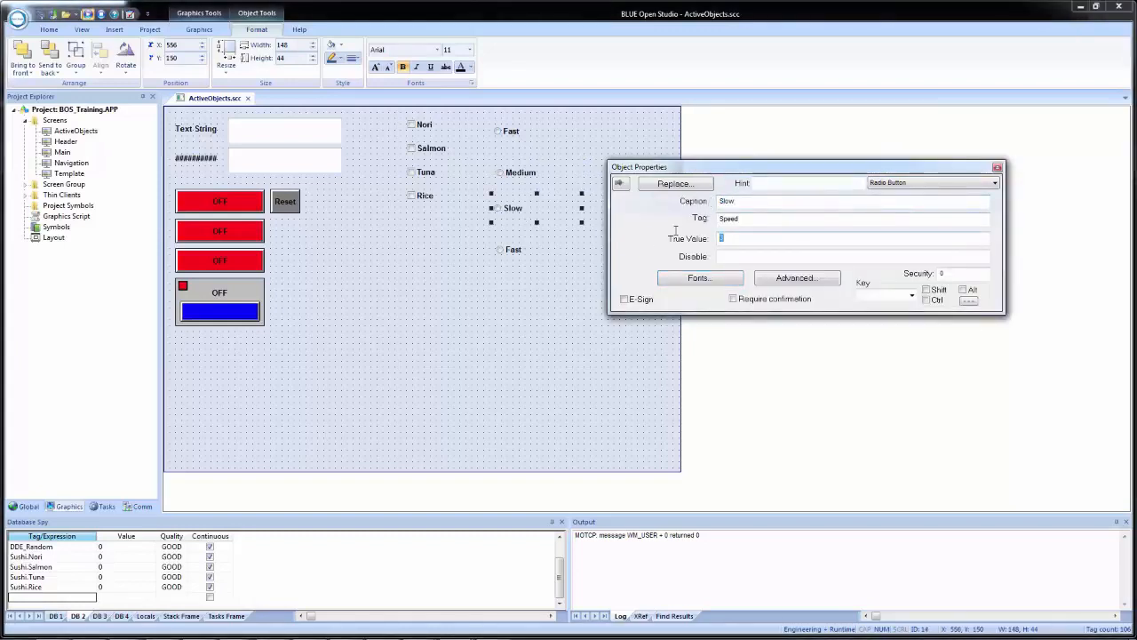
text(1)
Set the fourth radio button's caption to Off and its true value to 0, and shift it down to about Y 230.
click(511, 248)
double_click(722, 201)
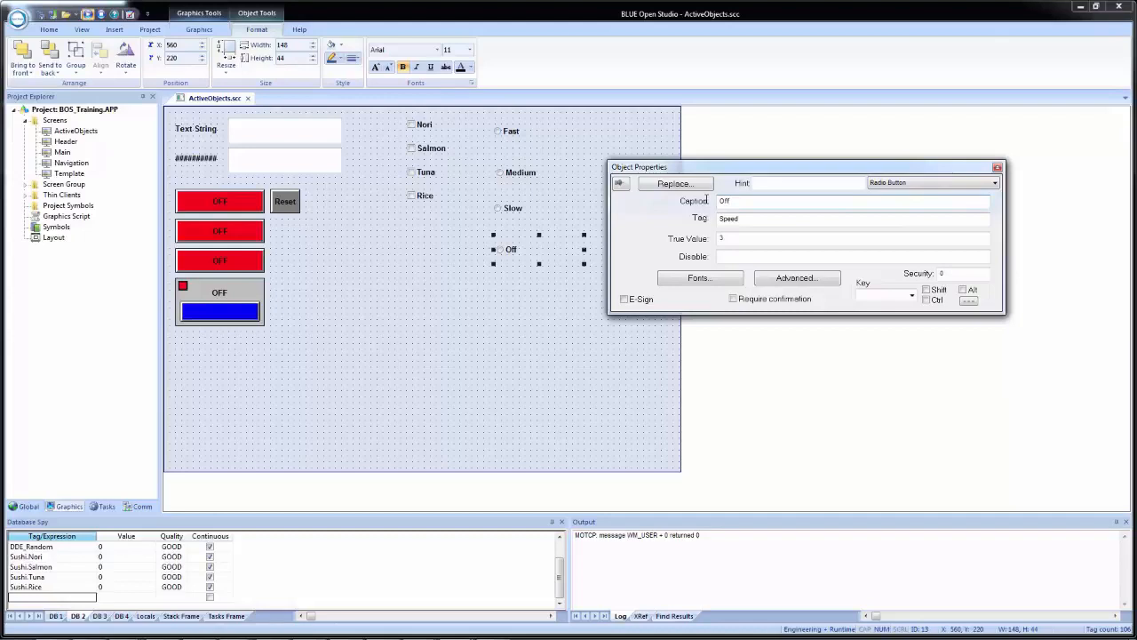
drag(756, 238, 673, 232)
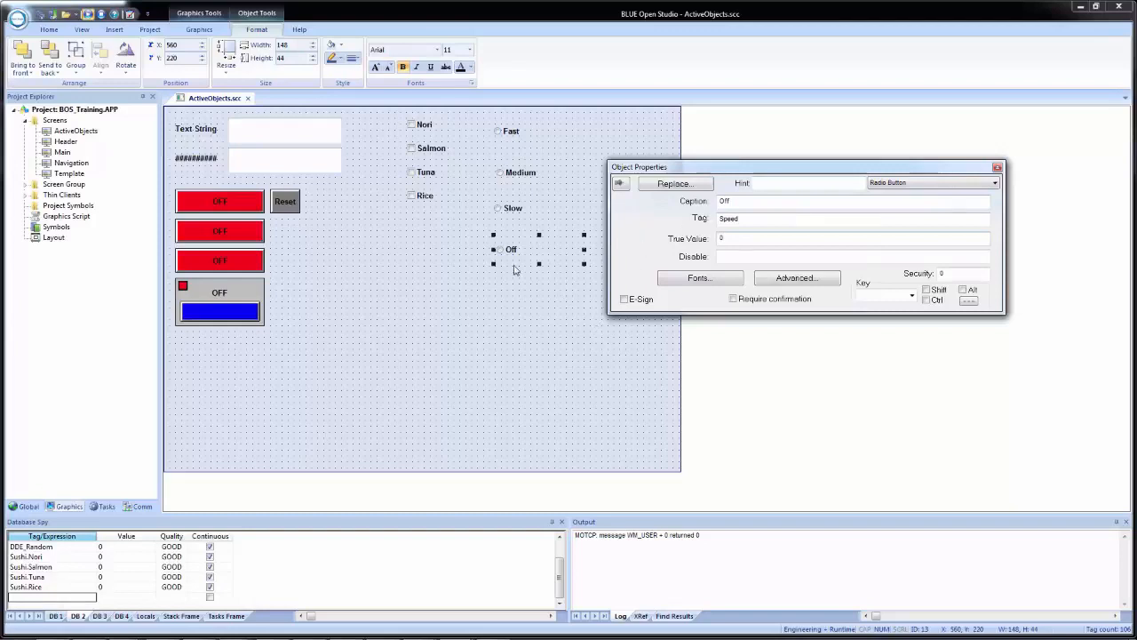
drag(508, 252, 508, 258)
click(772, 237)
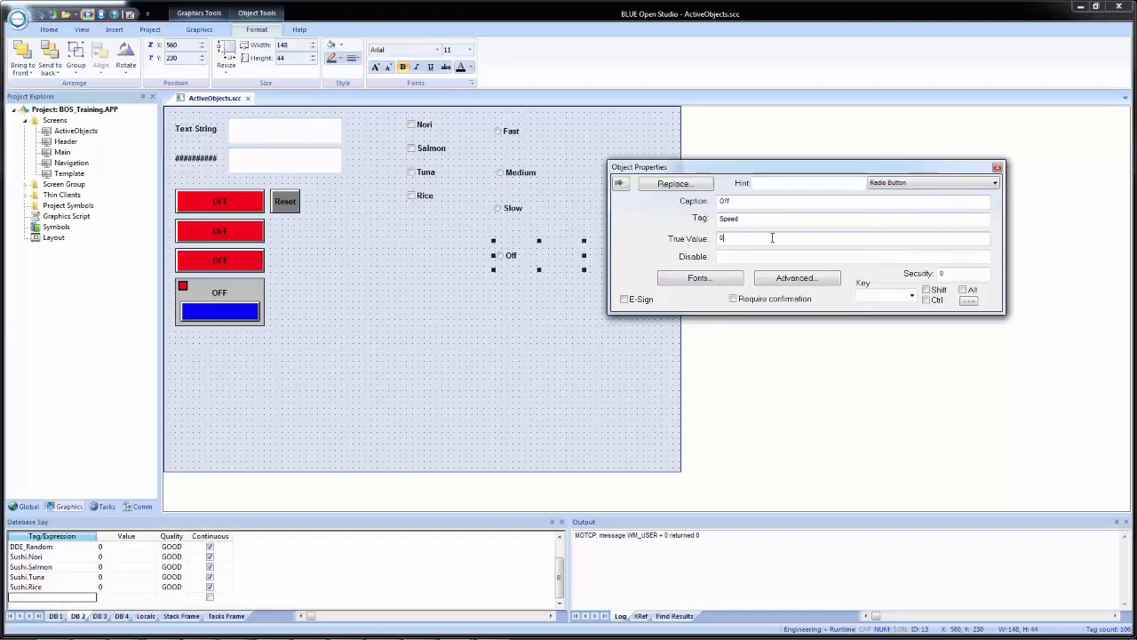
Resize the four radio buttons to match the Nori check box and move Nori back in line with the other check boxes.
click(488, 337)
drag(641, 341, 483, 117)
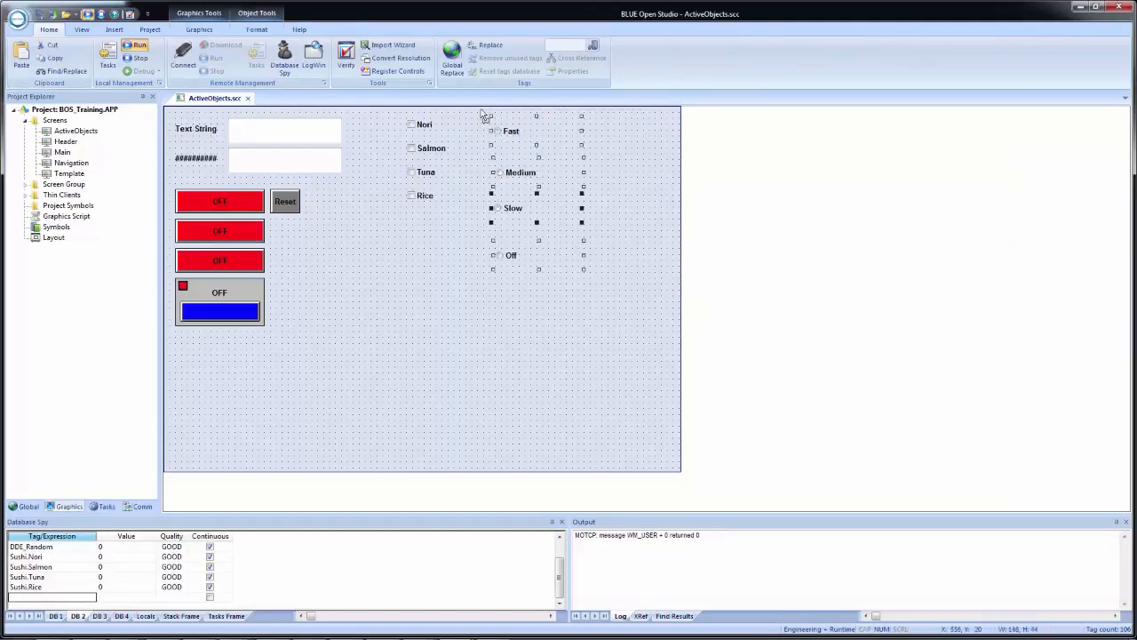
shift+click(430, 135)
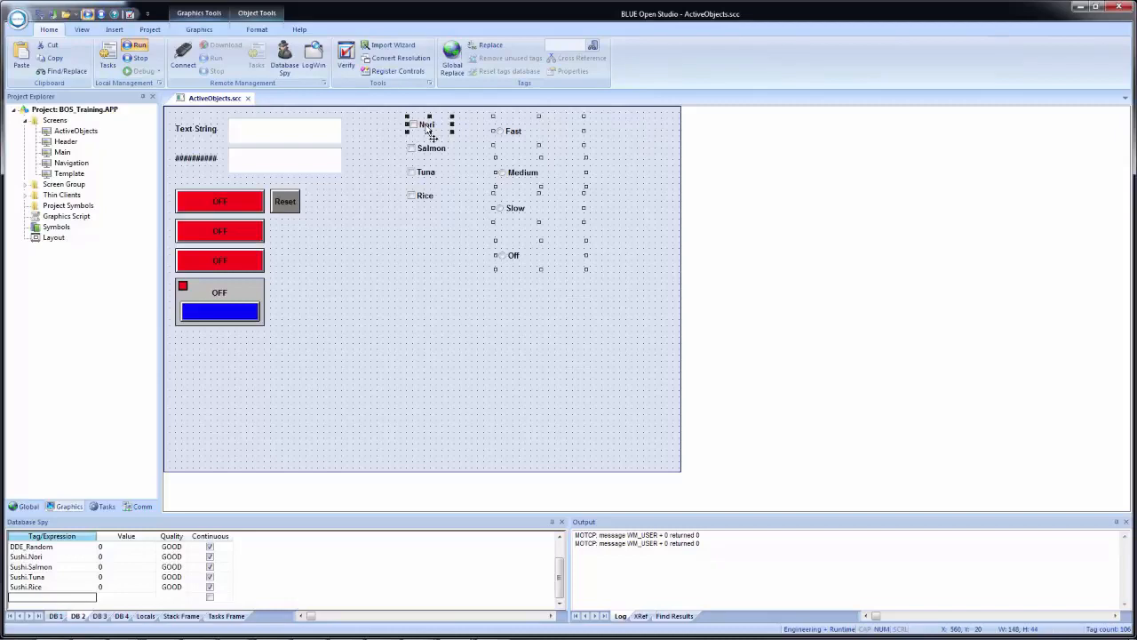
click(257, 29)
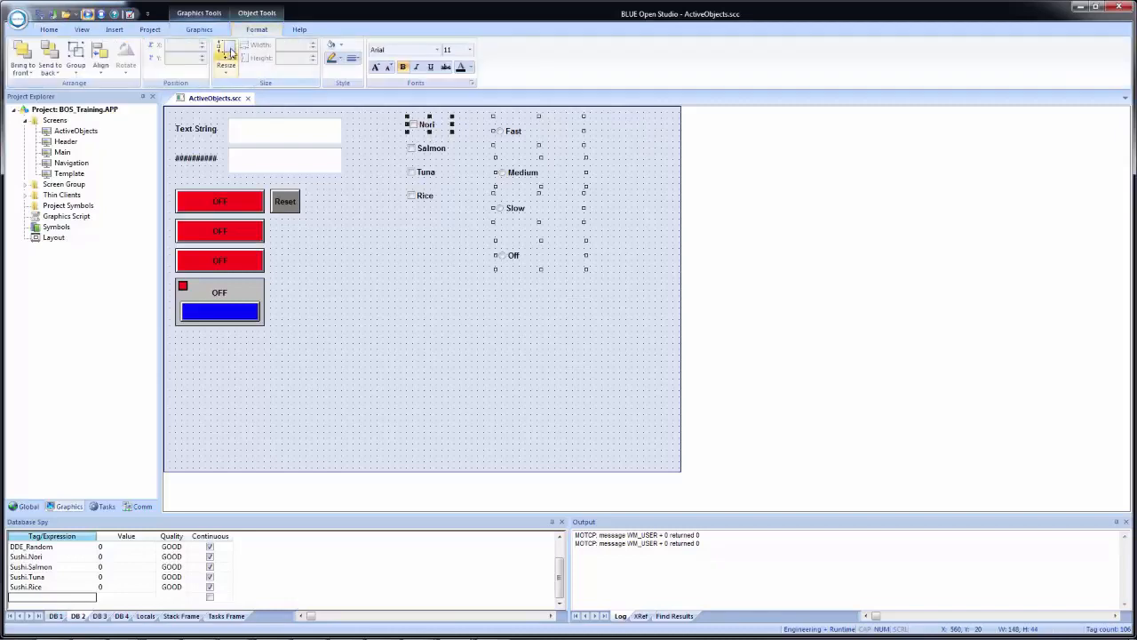
click(228, 53)
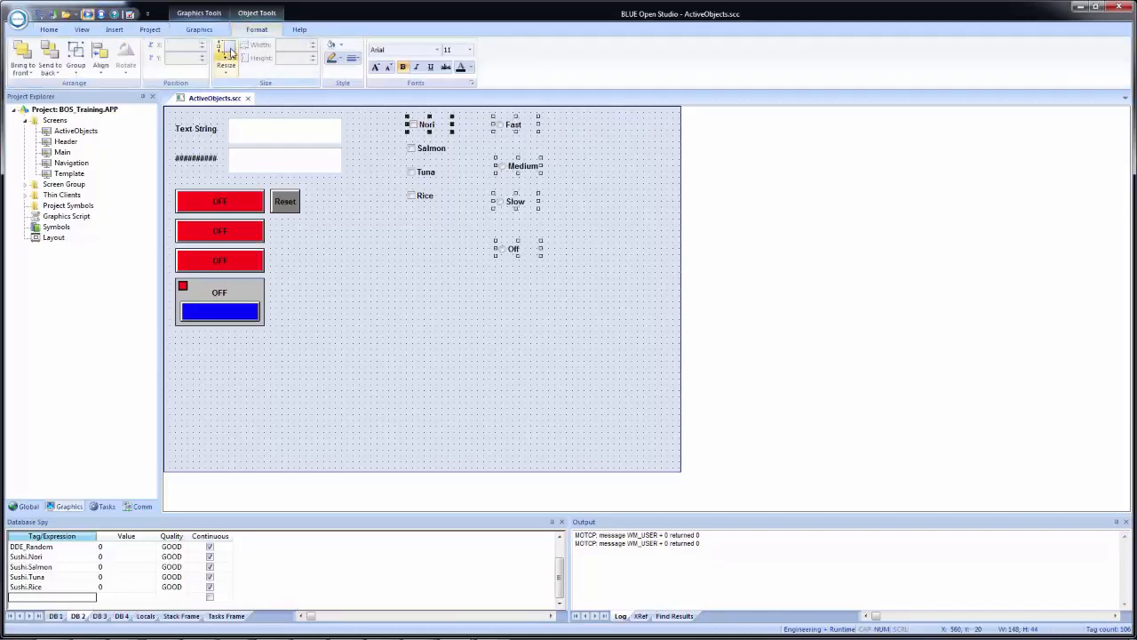
click(370, 169)
drag(421, 127, 421, 127)
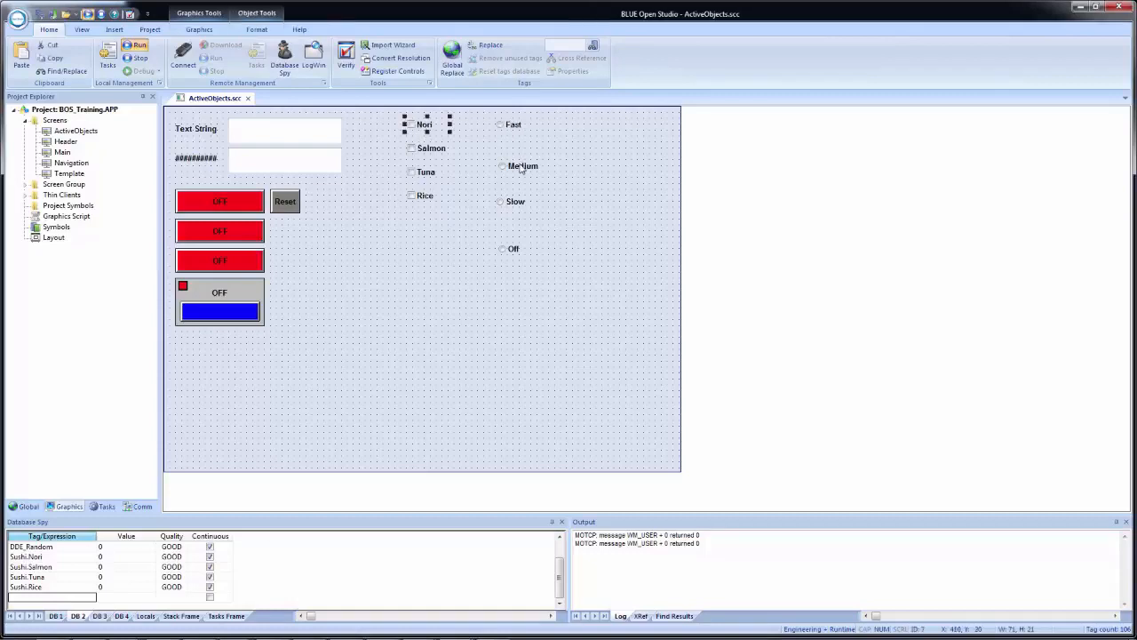
Move the Medium radio button up to about Y 70 and stack Slow and Off closely below it.
drag(523, 169, 523, 156)
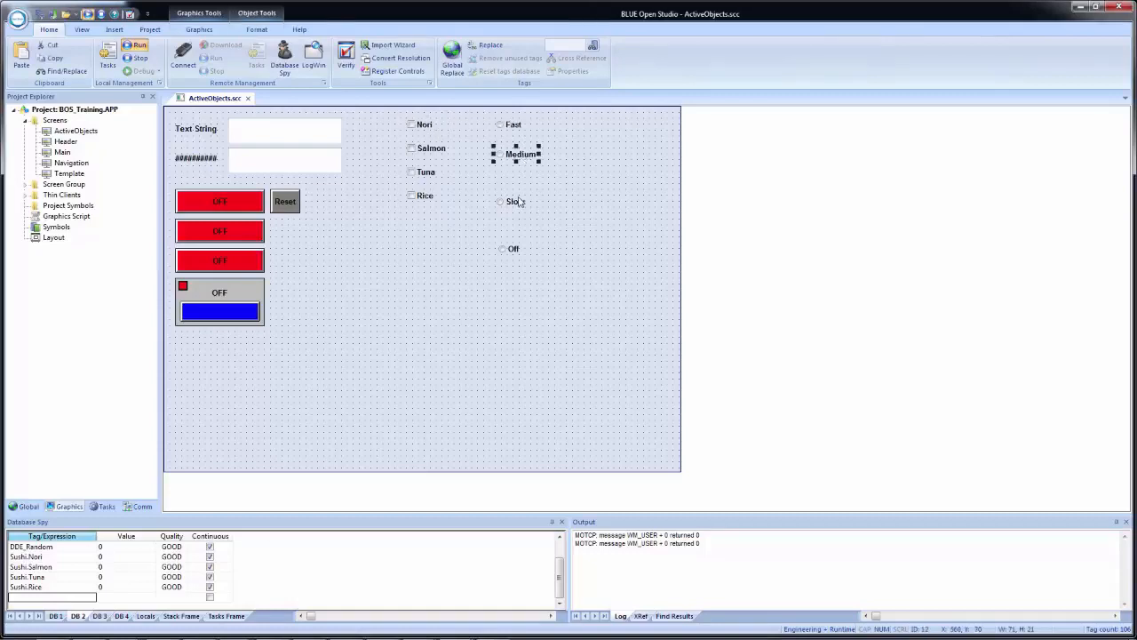
click(511, 182)
mouse_move(517, 206)
mouse_down()
mouse_move(517, 182)
mouse_move(525, 190)
mouse_up()
drag(510, 250, 511, 202)
click(574, 171)
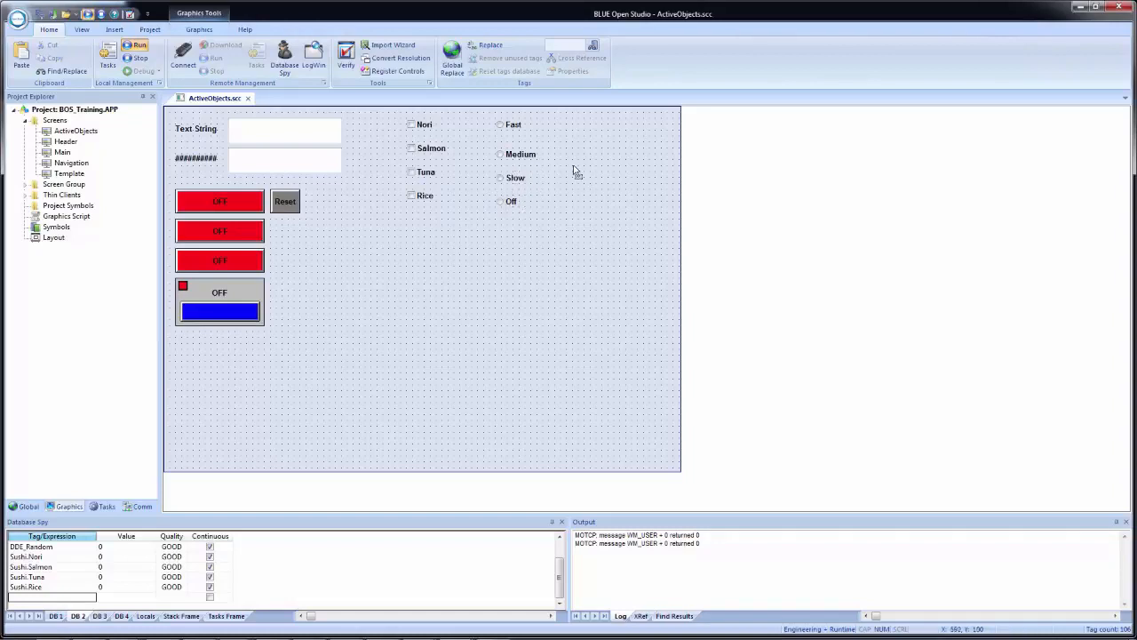
Copy the Fast radio button beside the original and give the copy the Push Like option with Tri-State disabled.
click(517, 129)
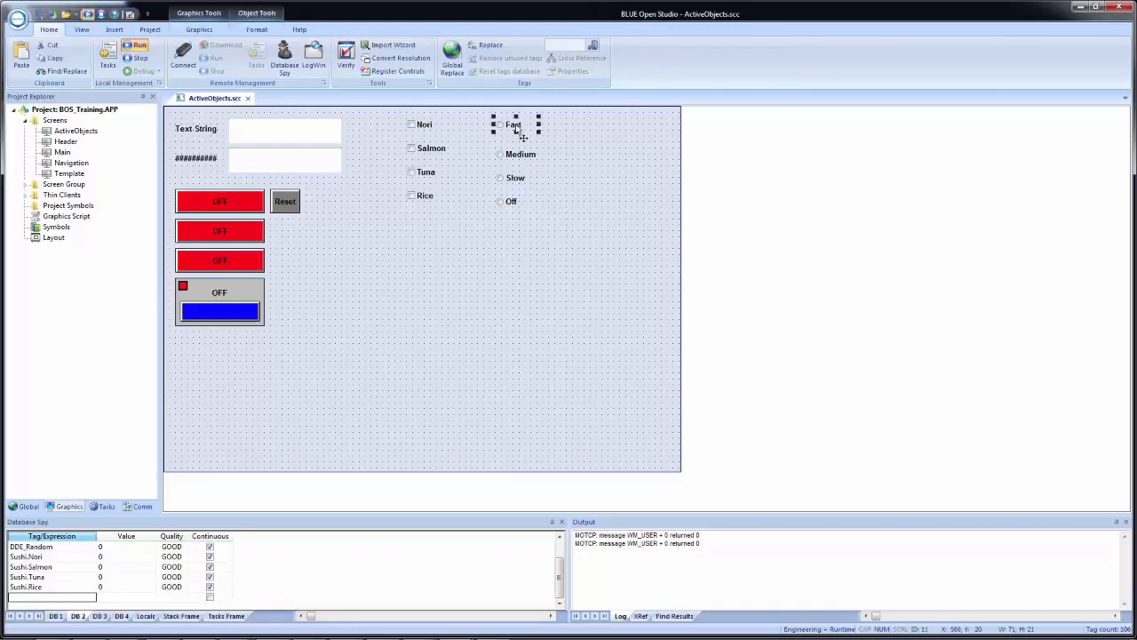
ctrl+drag(517, 130, 570, 130)
double_click(568, 129)
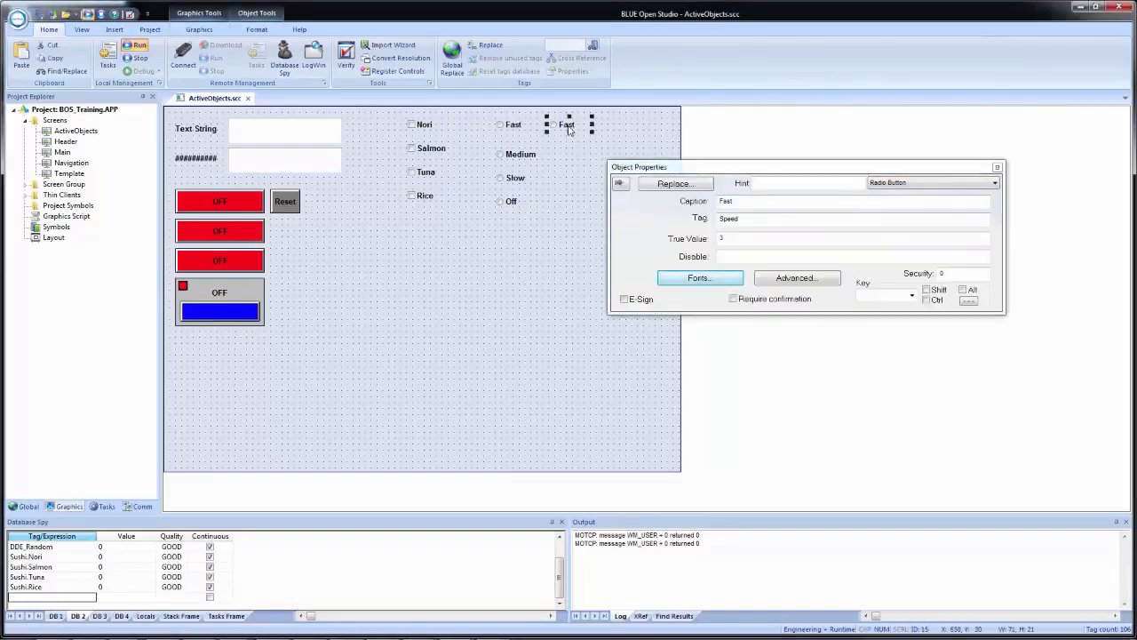
click(781, 279)
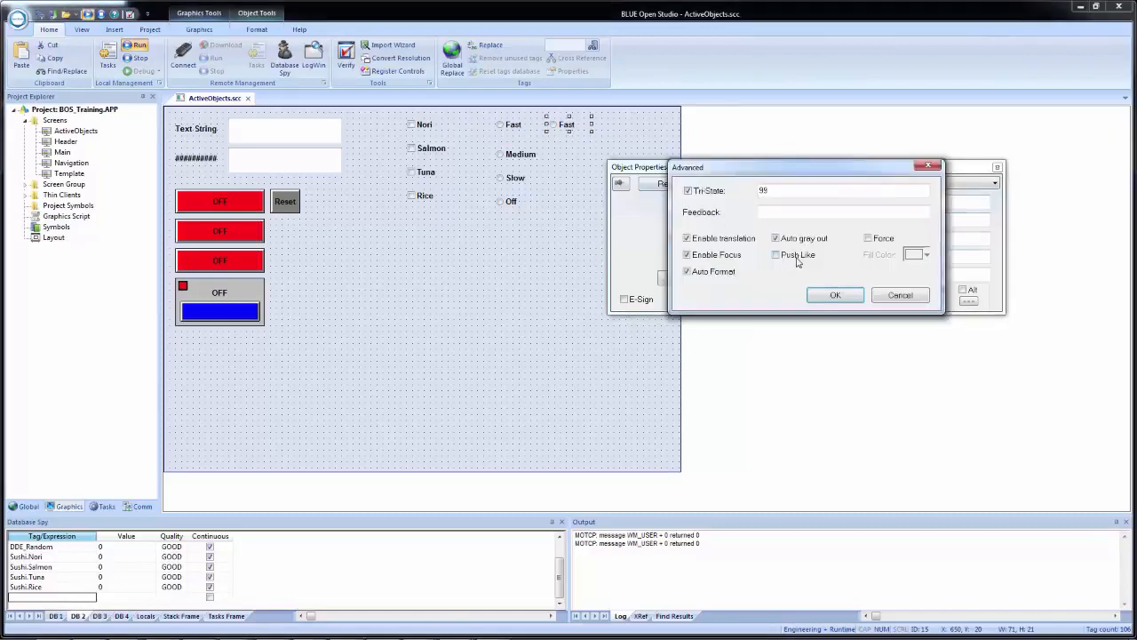
click(797, 260)
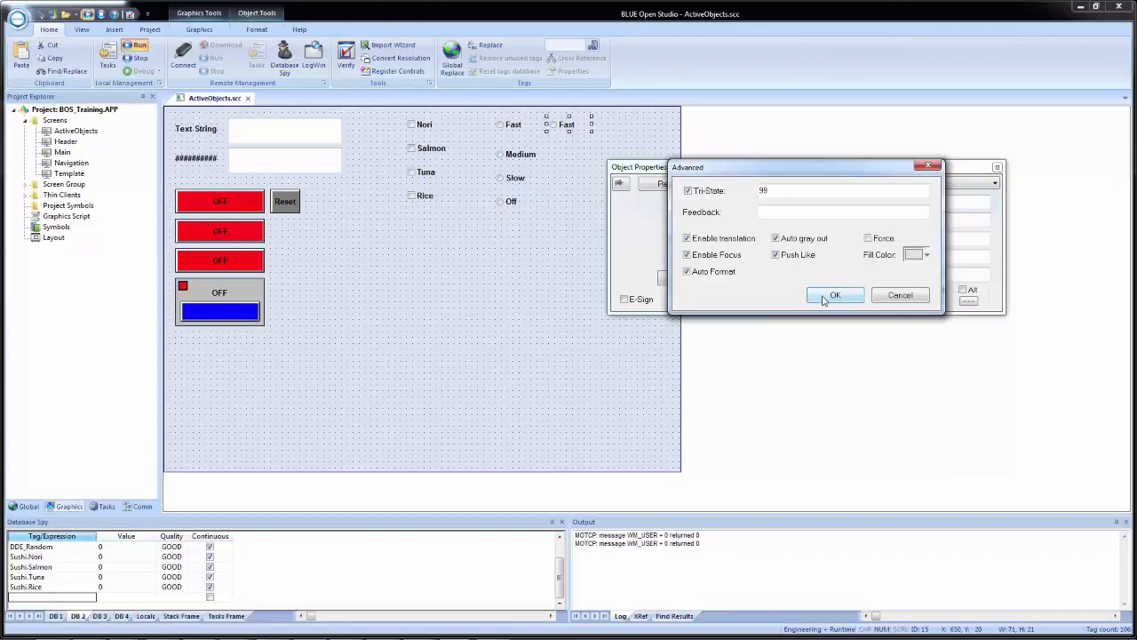
click(689, 191)
click(836, 298)
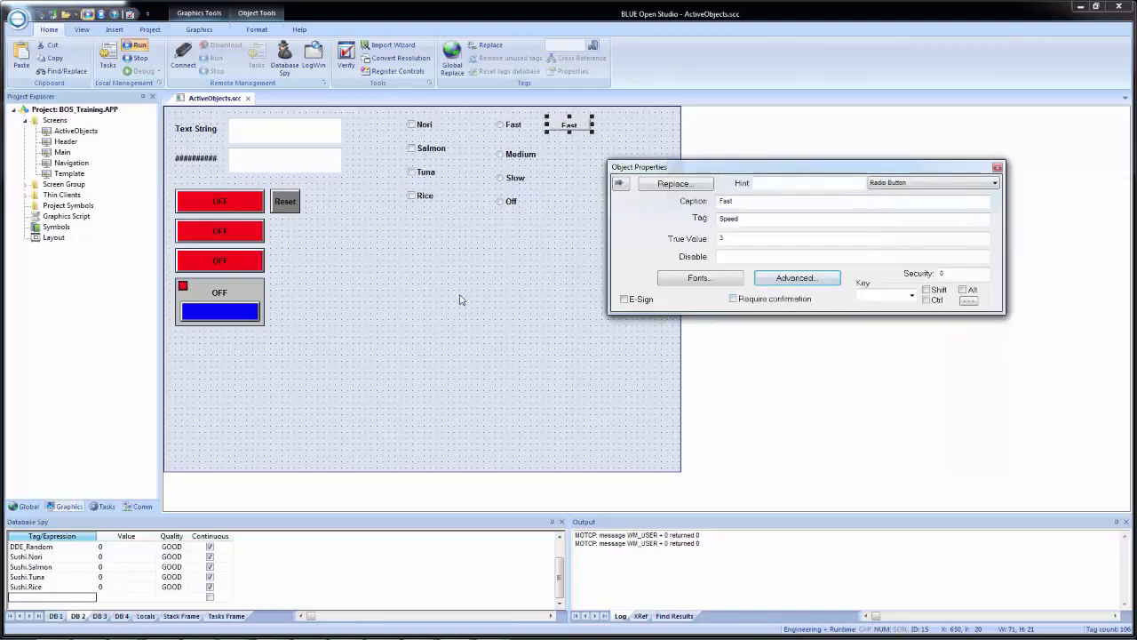
Enlarge the push-like Fast button to about 41 high and save all documents.
click(570, 144)
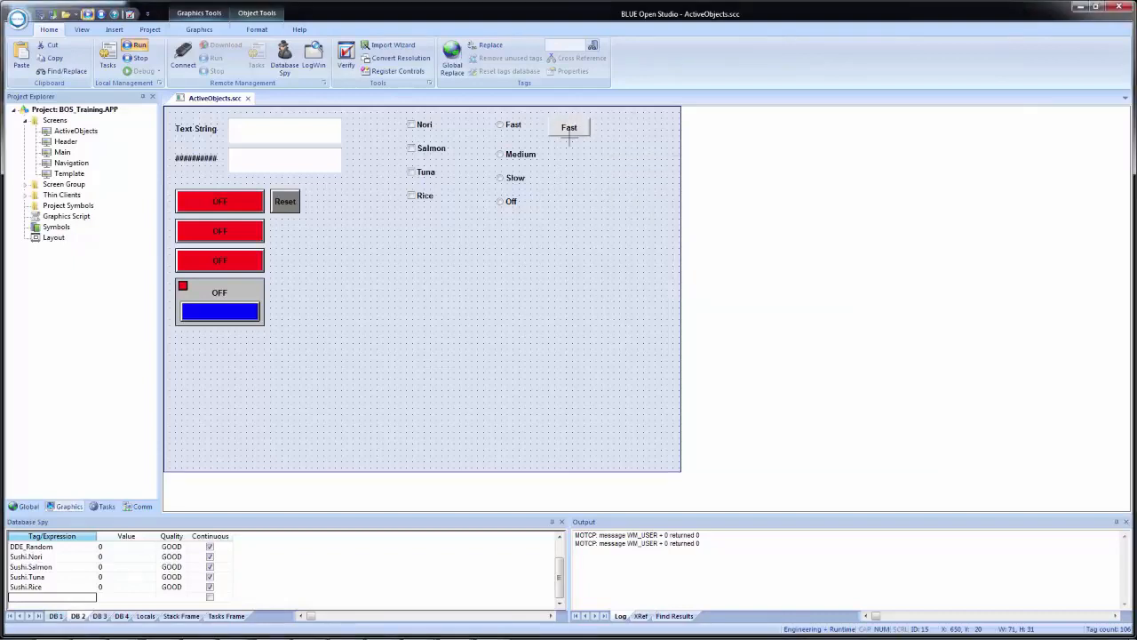
click(570, 142)
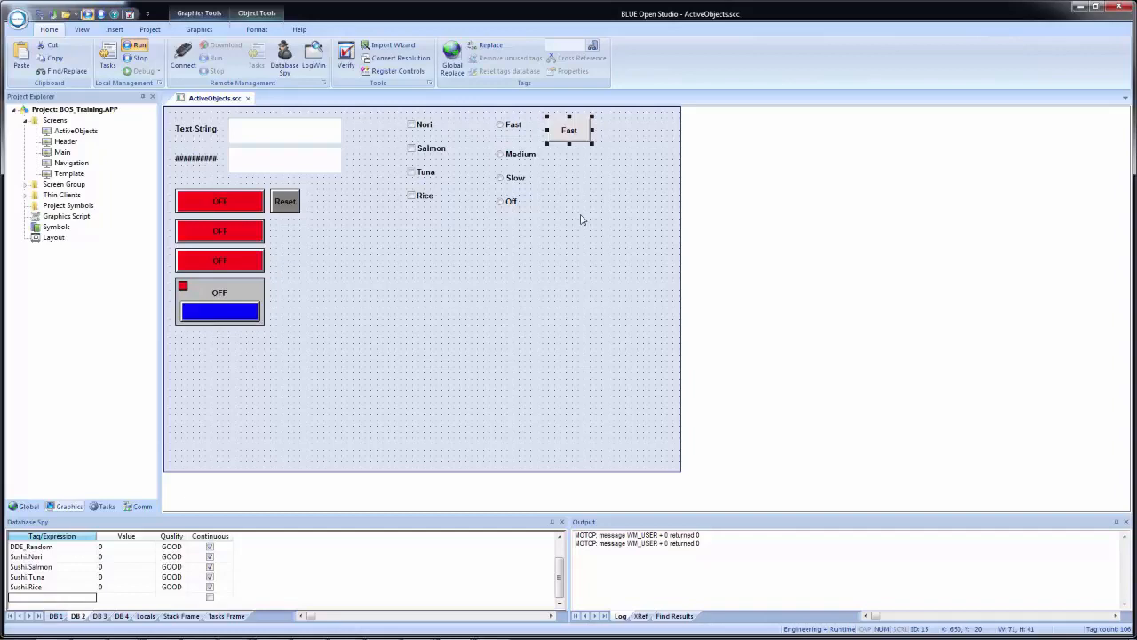
click(531, 276)
click(39, 15)
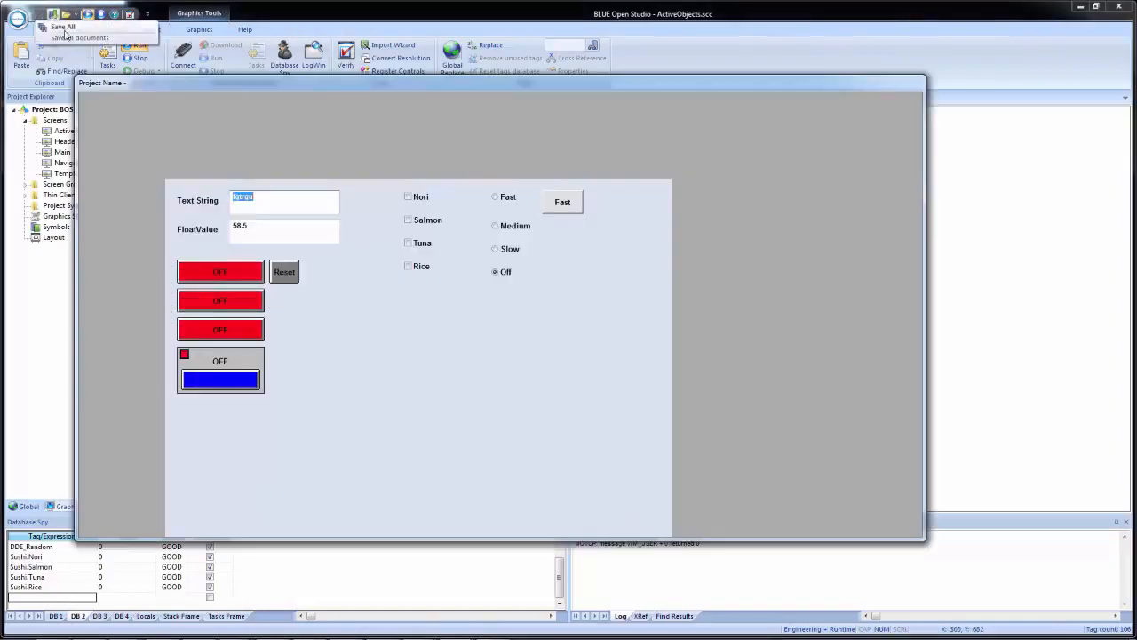
Test the Fast, Medium, Slow and Off radio buttons in the runtime window by selecting each repeatedly in turn.
click(508, 197)
click(514, 229)
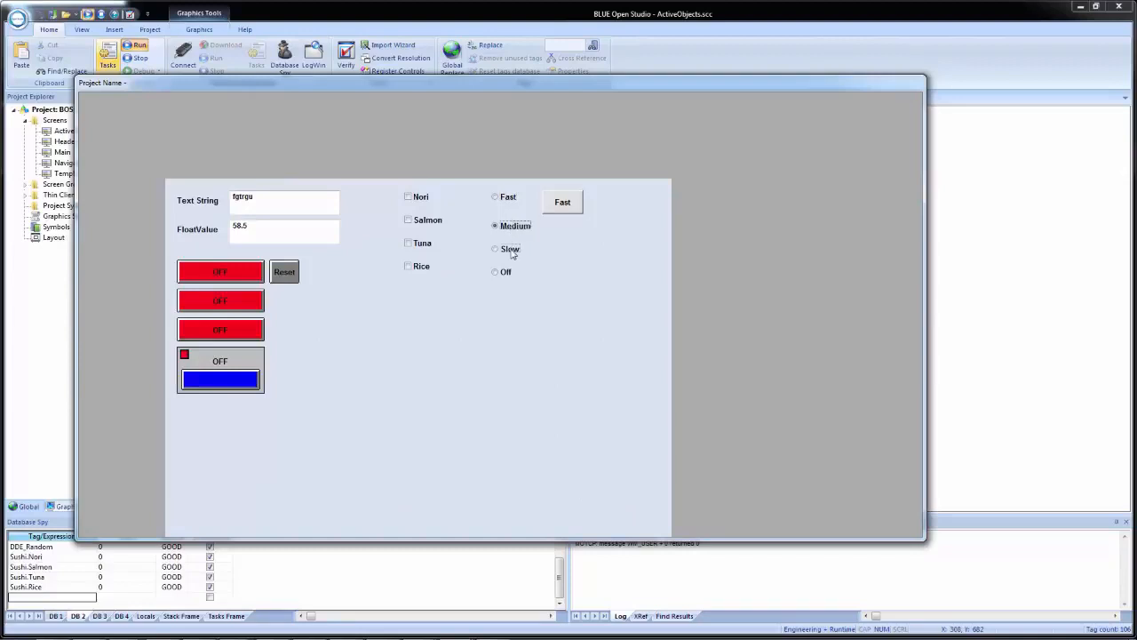
click(510, 251)
click(505, 274)
click(507, 199)
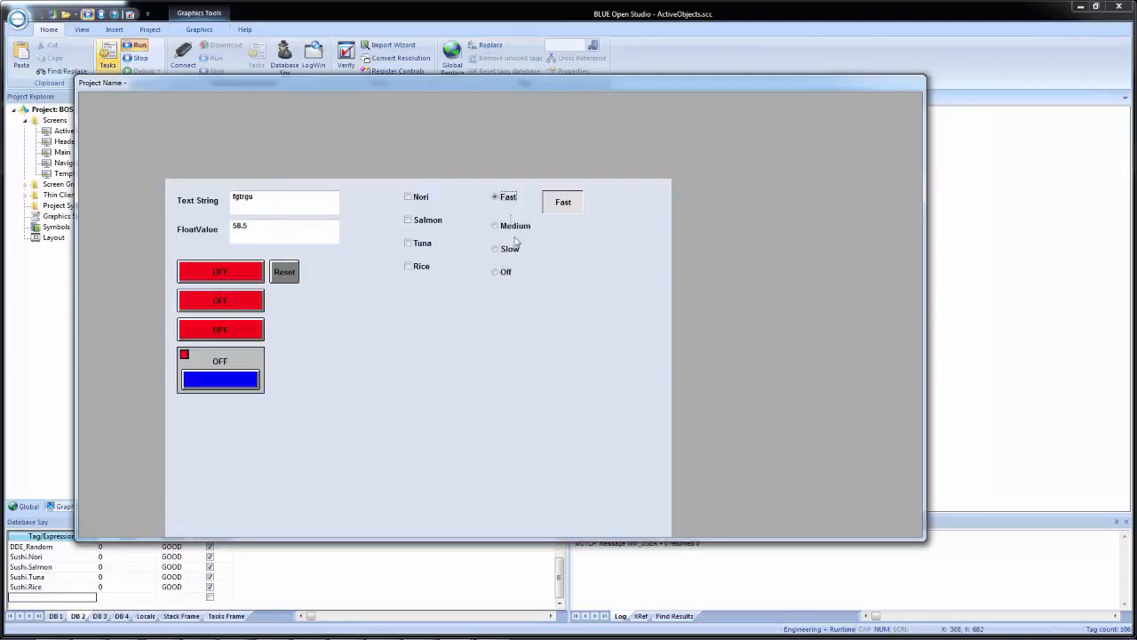
click(514, 227)
click(510, 250)
click(507, 273)
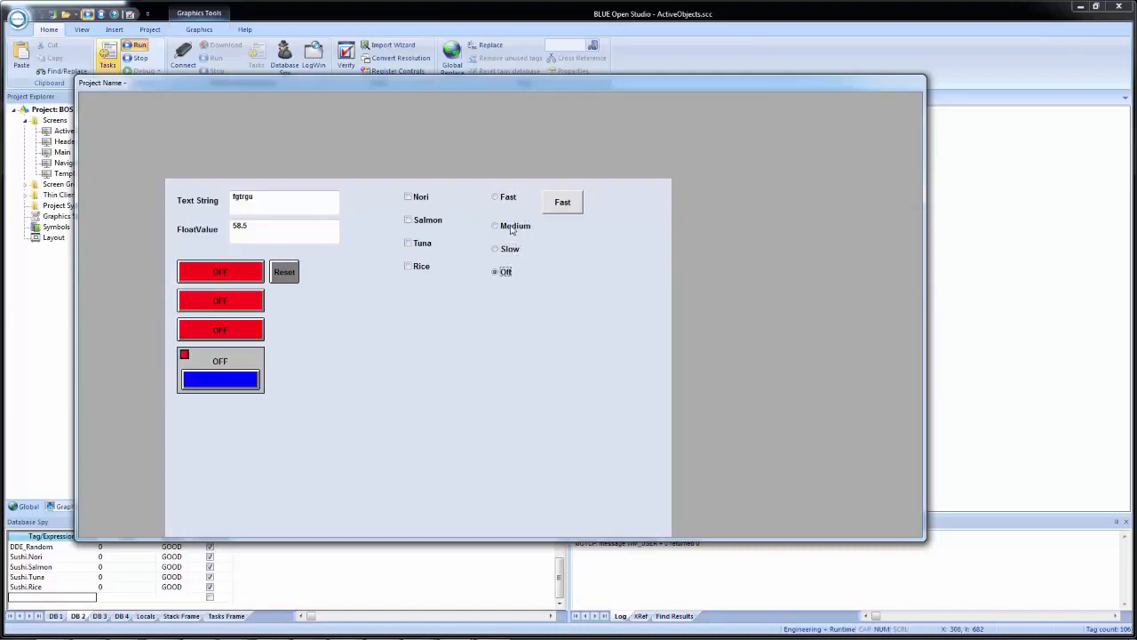
click(515, 228)
click(514, 250)
click(506, 273)
click(510, 250)
click(511, 227)
click(507, 198)
Test the push-like Fast button at runtime together with the Medium and Fast radio buttons.
click(568, 208)
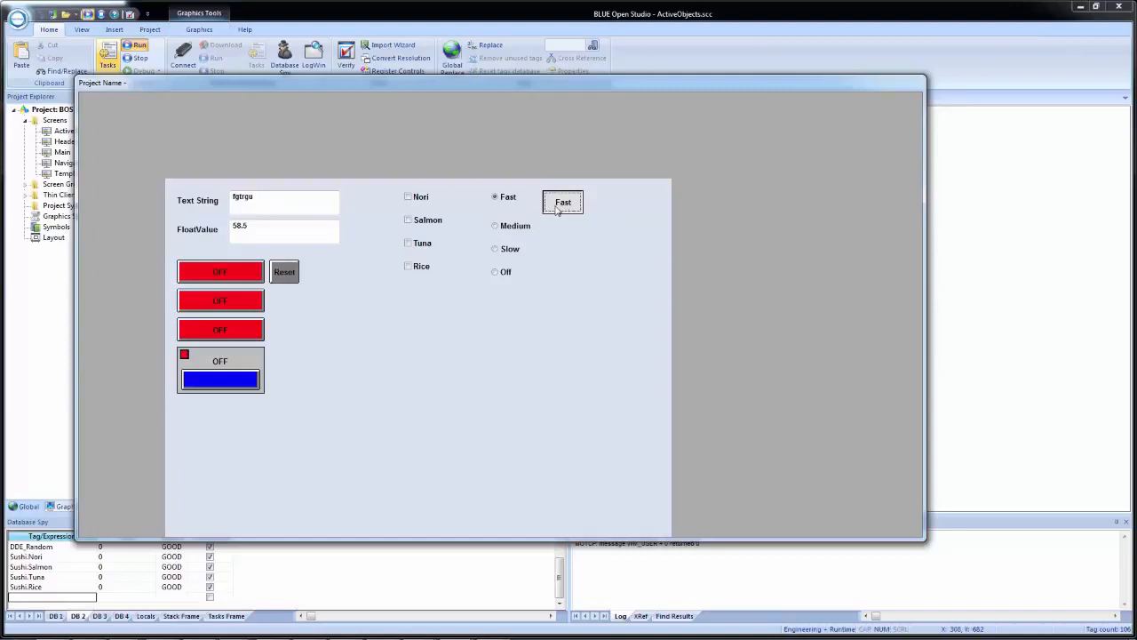
click(513, 230)
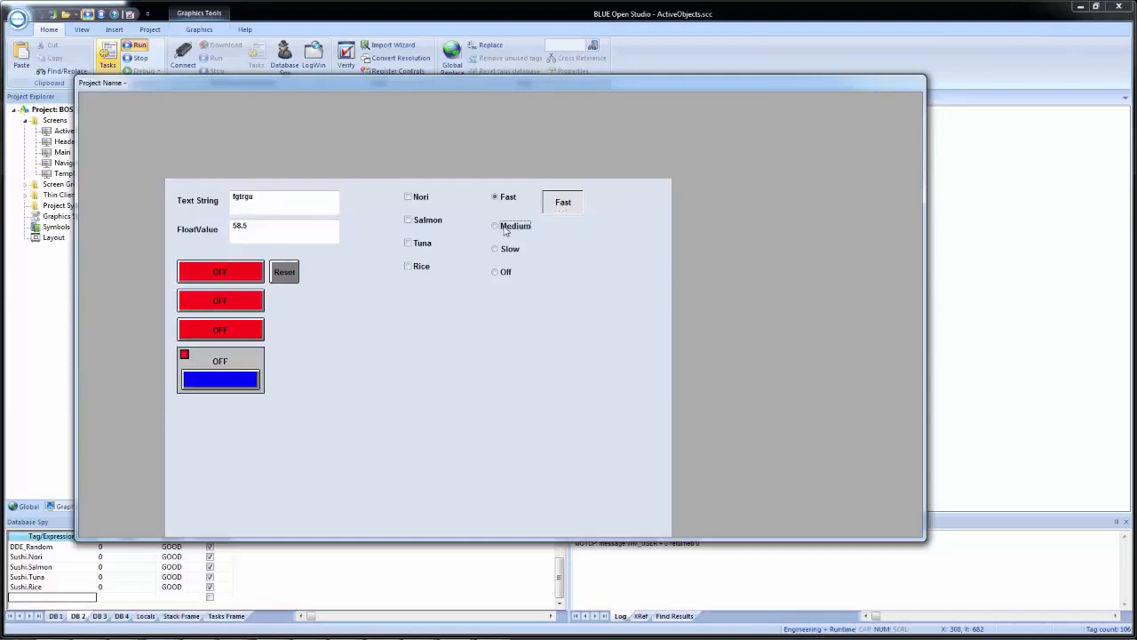
click(505, 200)
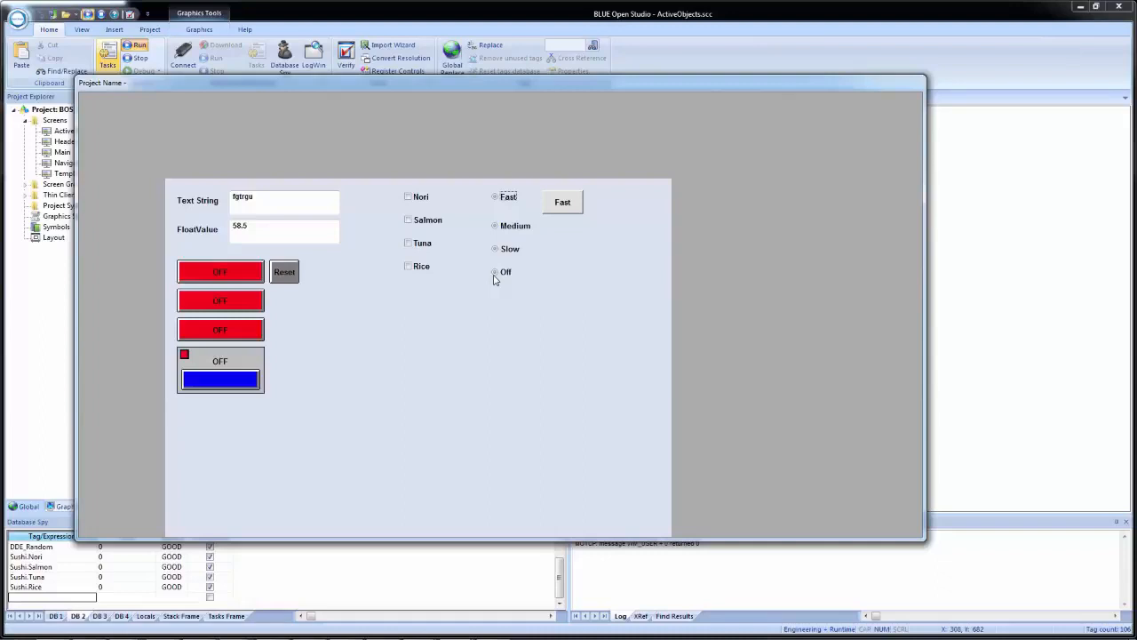
Set the Tri-State value of the original Fast radio button to -1 in its advanced properties.
click(510, 200)
click(953, 254)
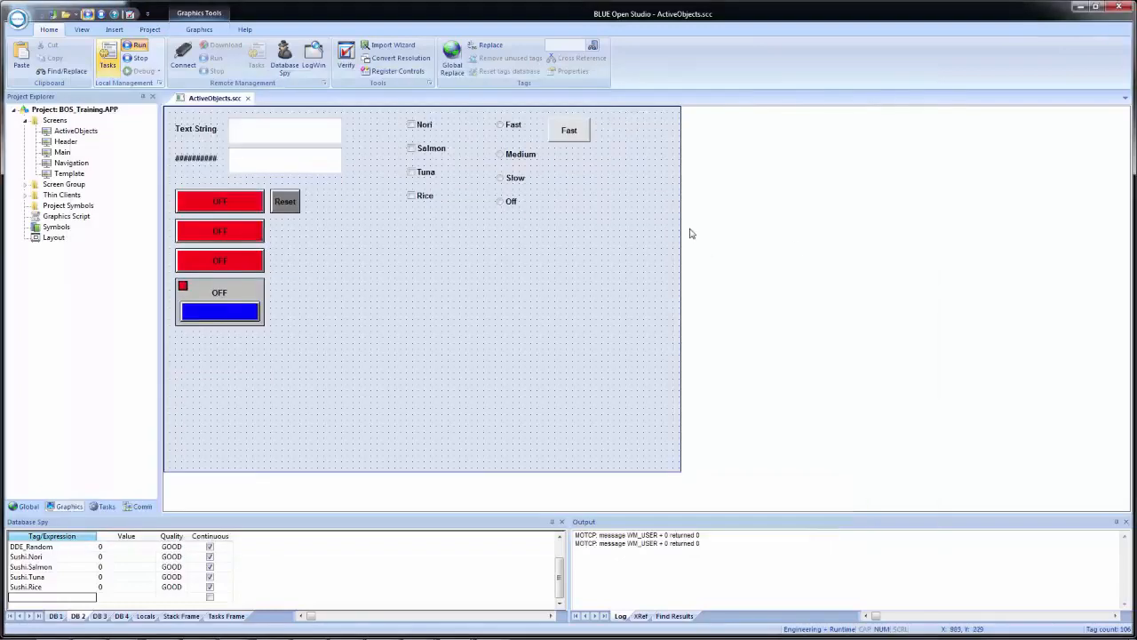
double_click(504, 130)
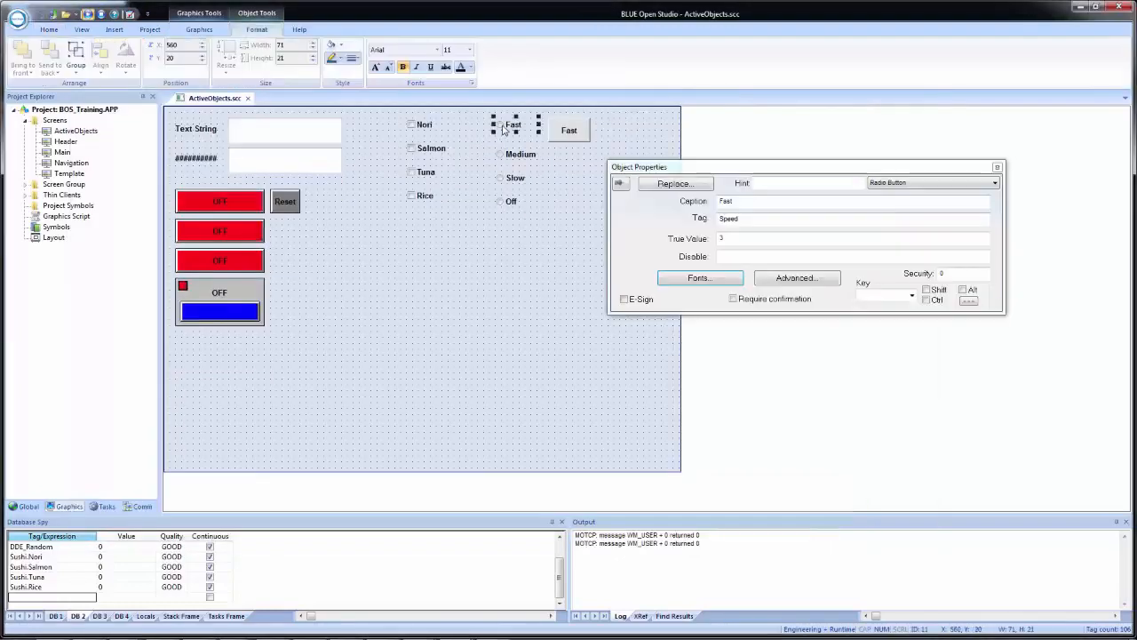
click(796, 277)
double_click(771, 190)
key(BackSpace)
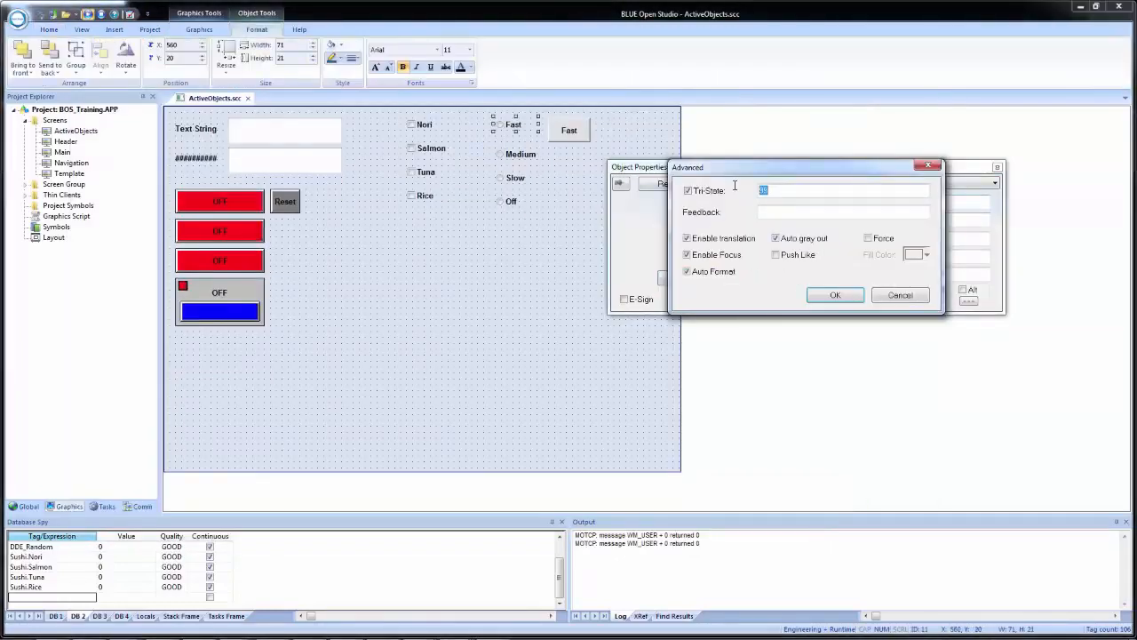
text(-1)
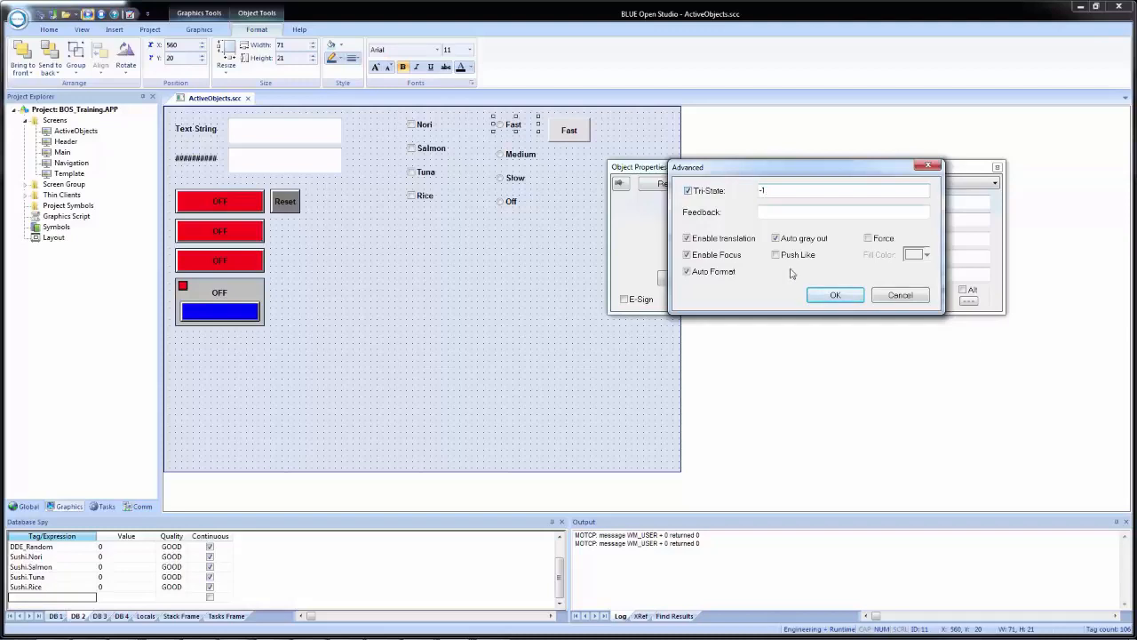
click(810, 298)
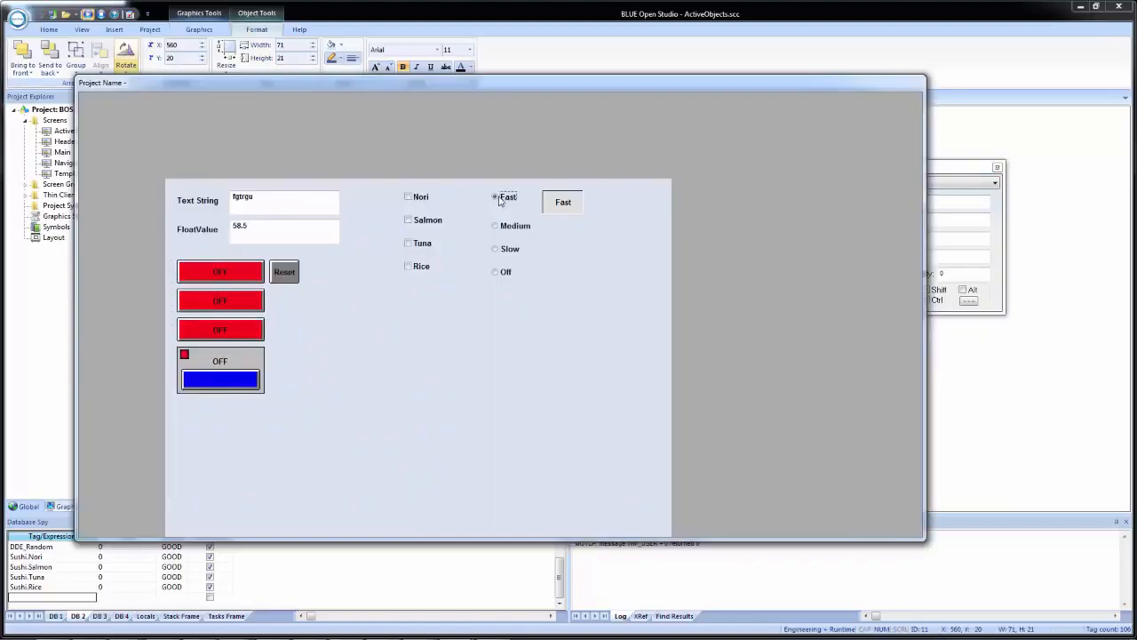
Test the Fast radio button again in the runtime window and return to the screen editor.
click(499, 199)
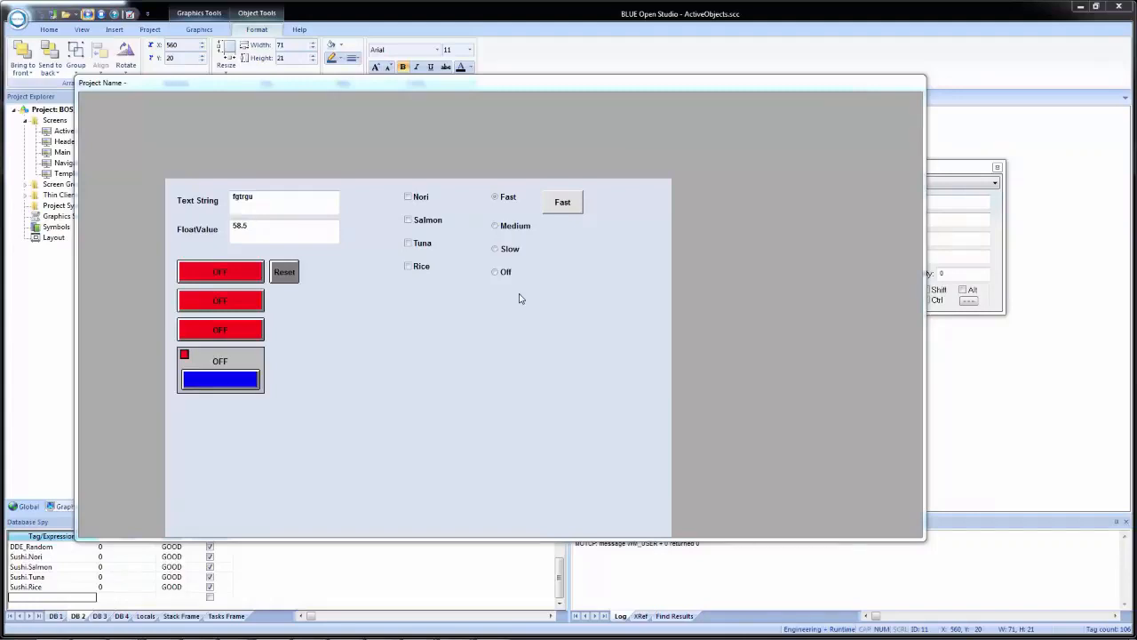
click(995, 78)
click(418, 296)
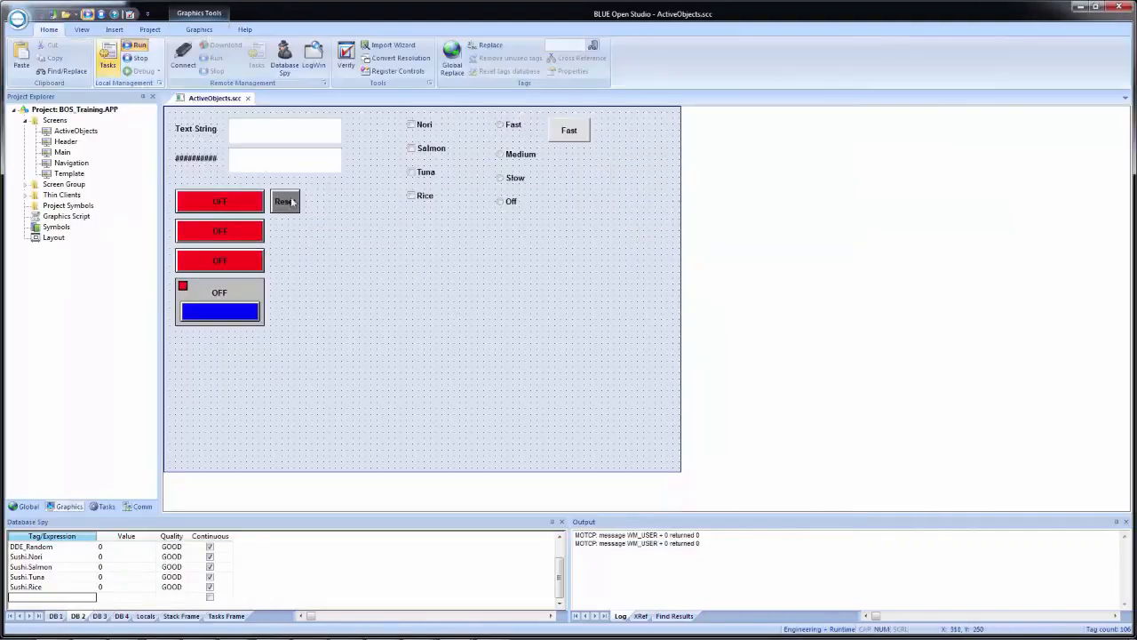
Draw a combo box about 193 by 24 below the Speed radio buttons and open its object properties.
click(210, 32)
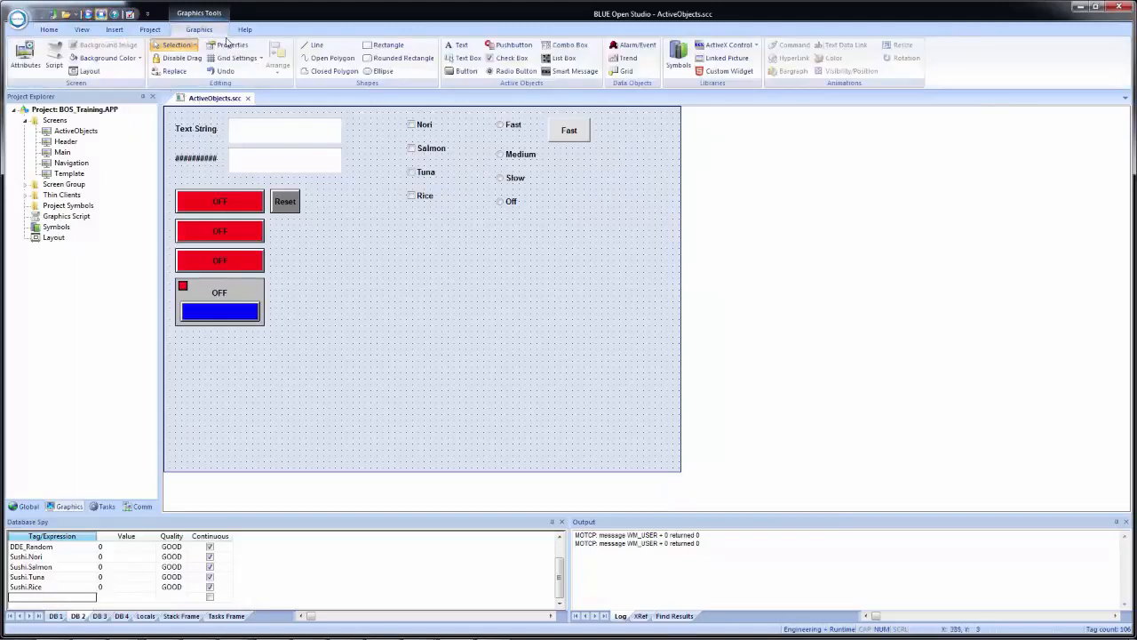
click(570, 44)
drag(529, 240, 645, 258)
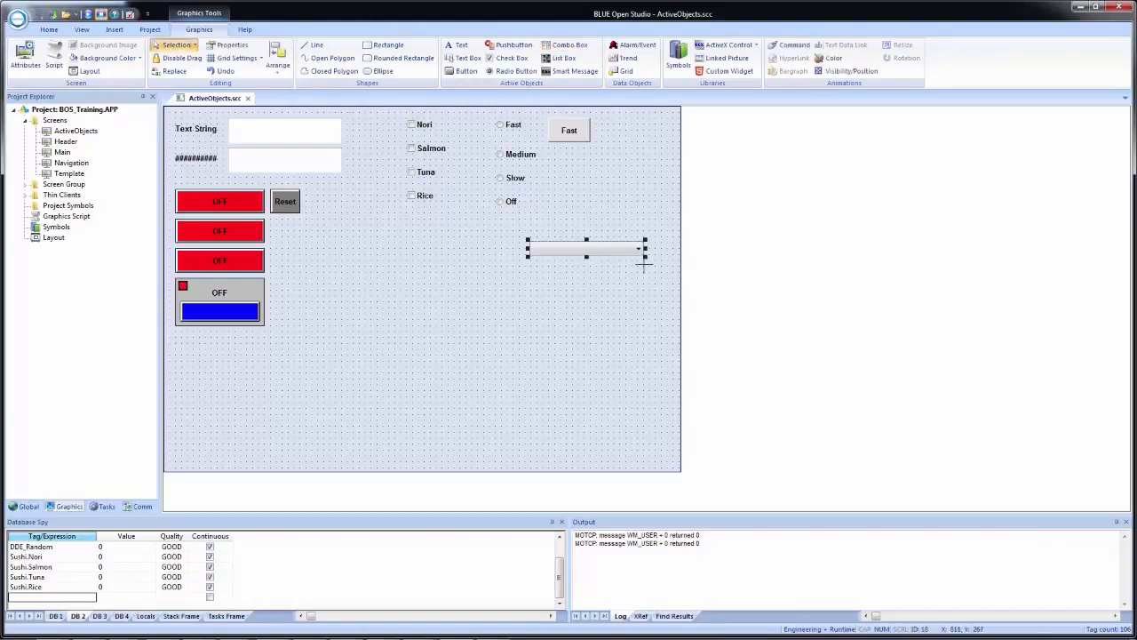
double_click(583, 256)
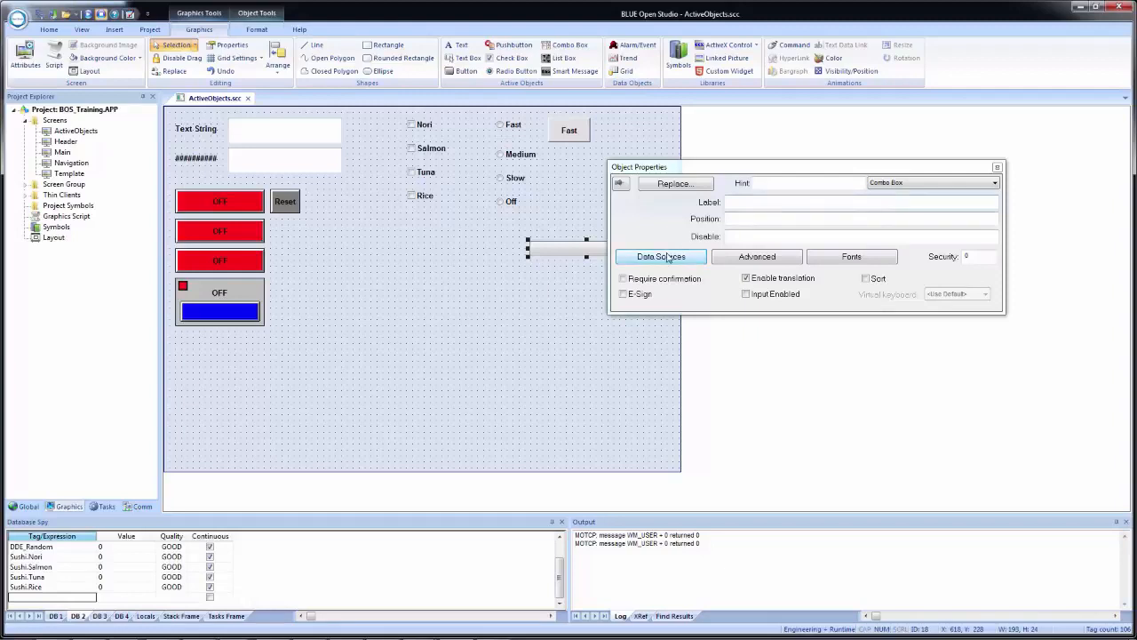
Assign the label tag SpeedLabel to the combo box, creating it as a String tag with Local scope.
click(752, 200)
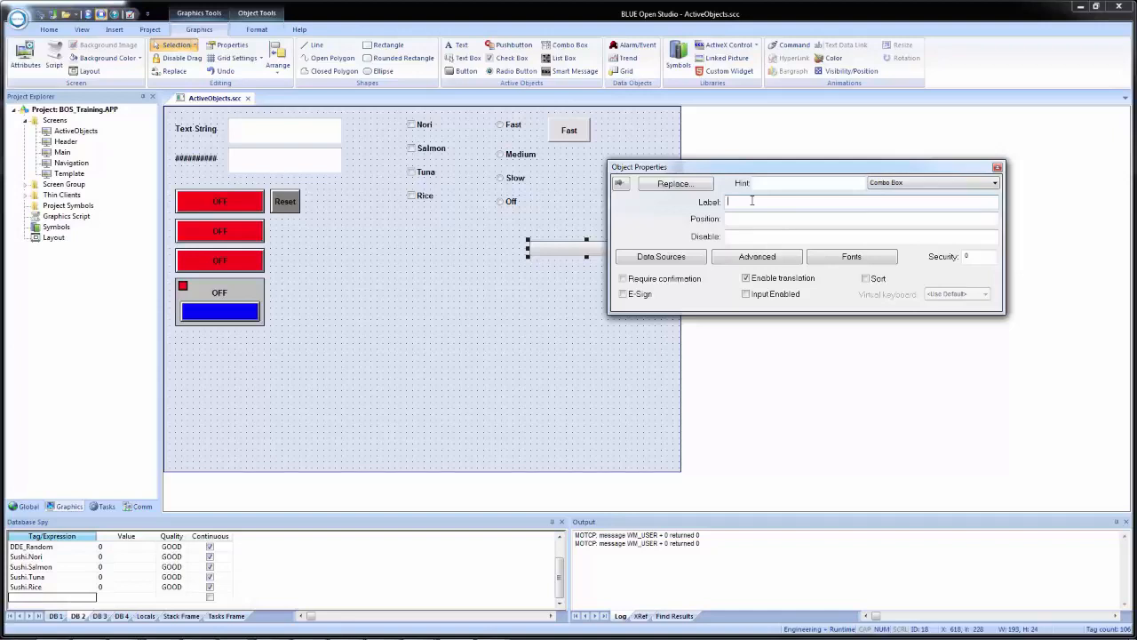
text(SpeedLabel)
key(Return)
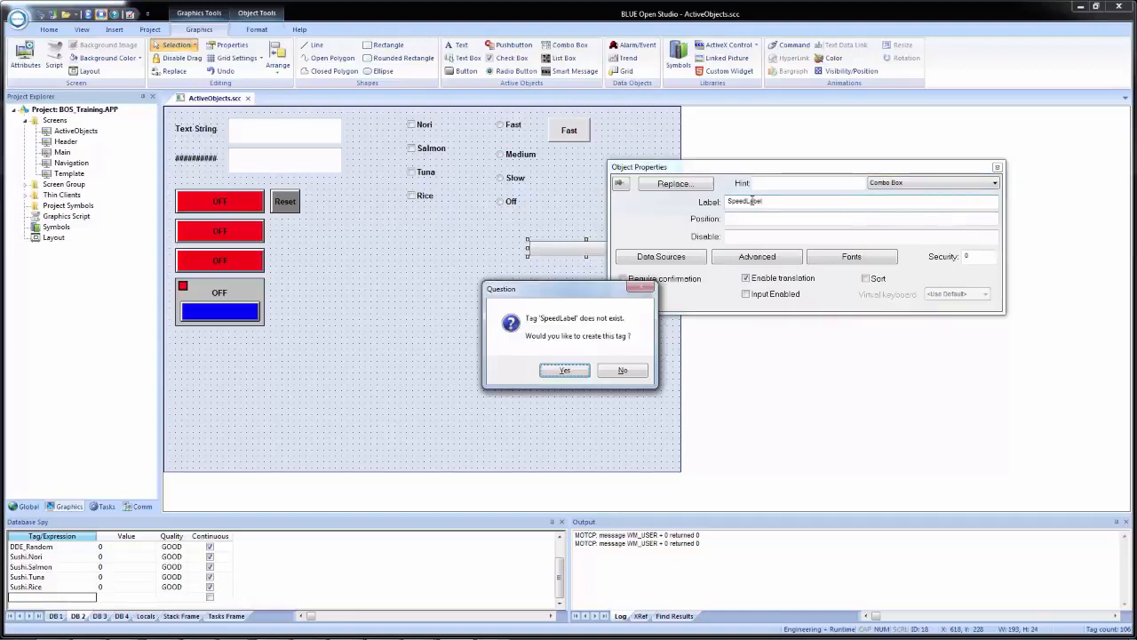
click(570, 371)
click(807, 230)
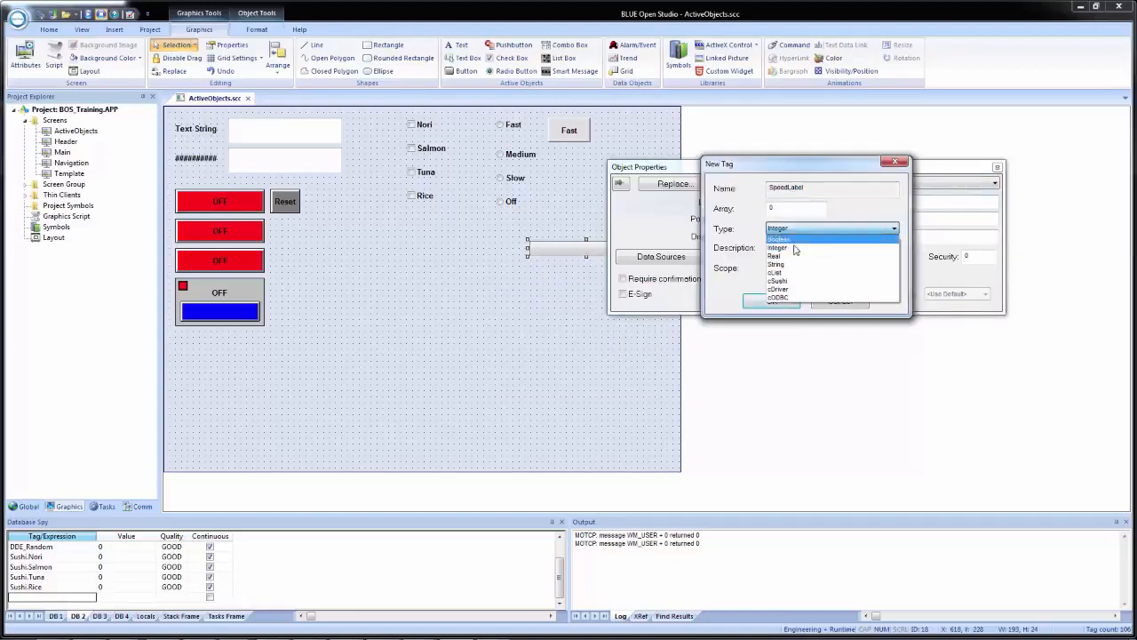
click(788, 265)
click(798, 269)
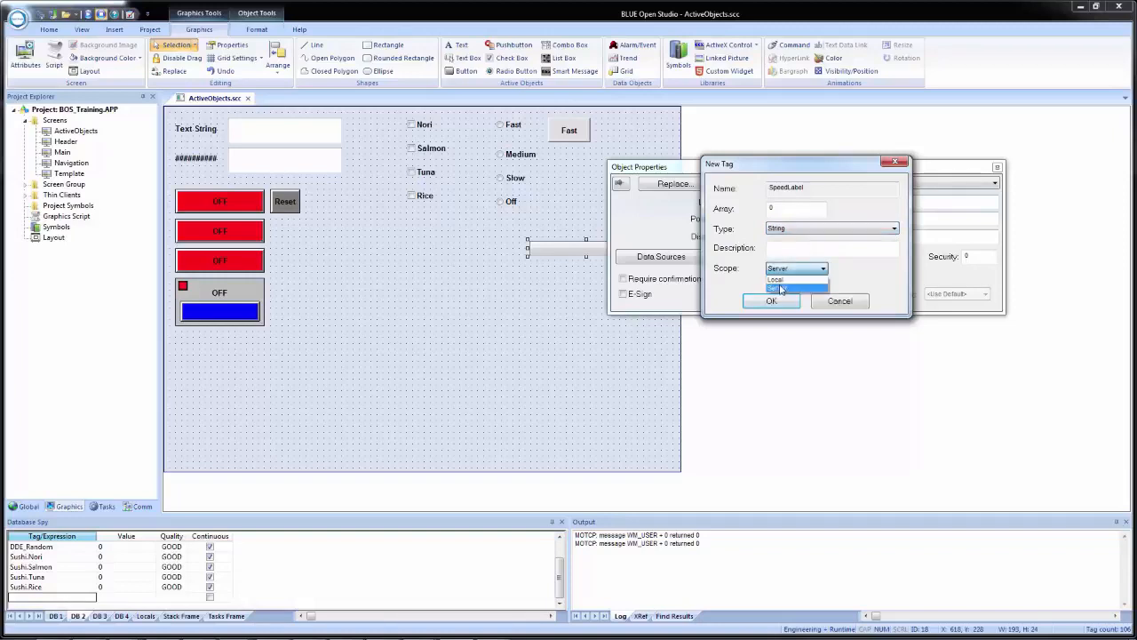
click(779, 280)
click(771, 300)
Assign the Speed tag as the combo box's position.
click(769, 218)
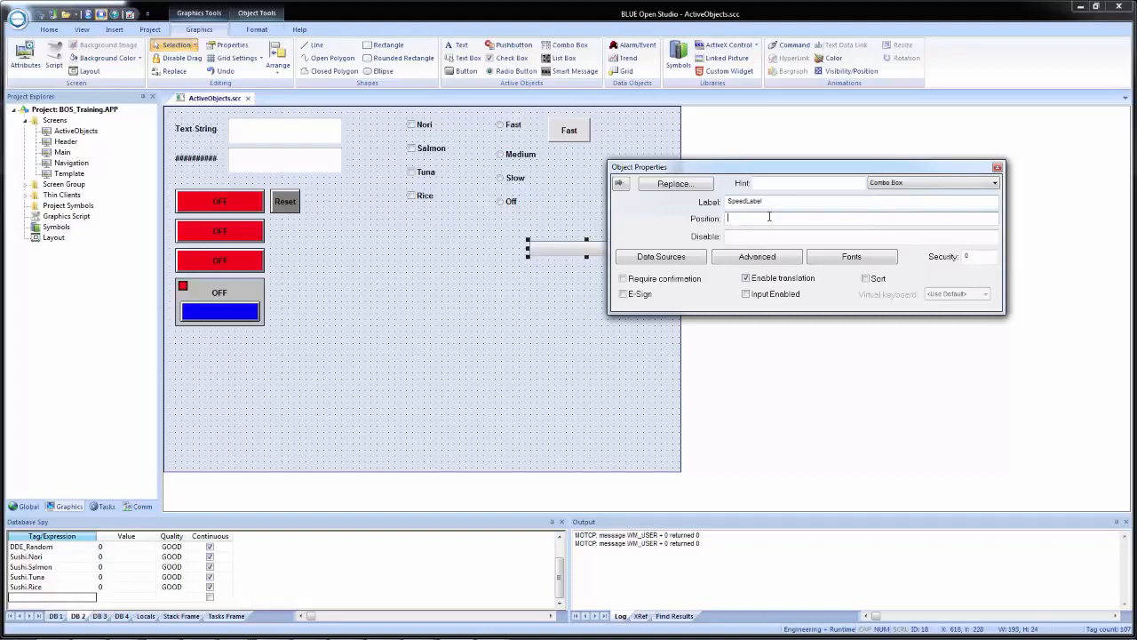
text(Speed)
click(749, 235)
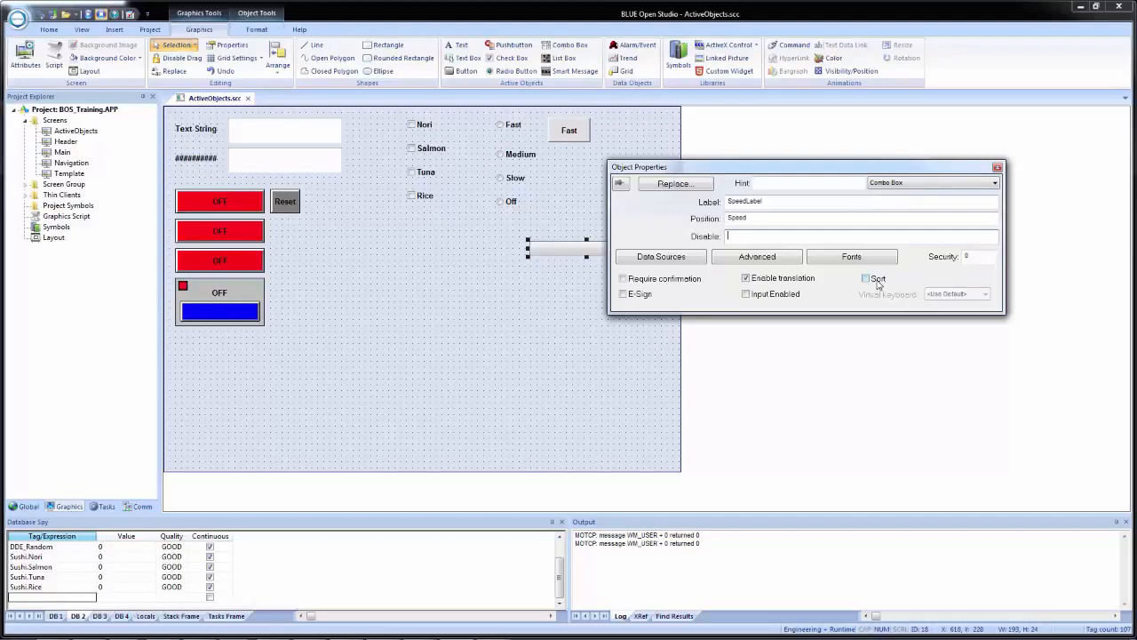
Review the alignment and drop list size options in the combo box's advanced settings.
click(765, 262)
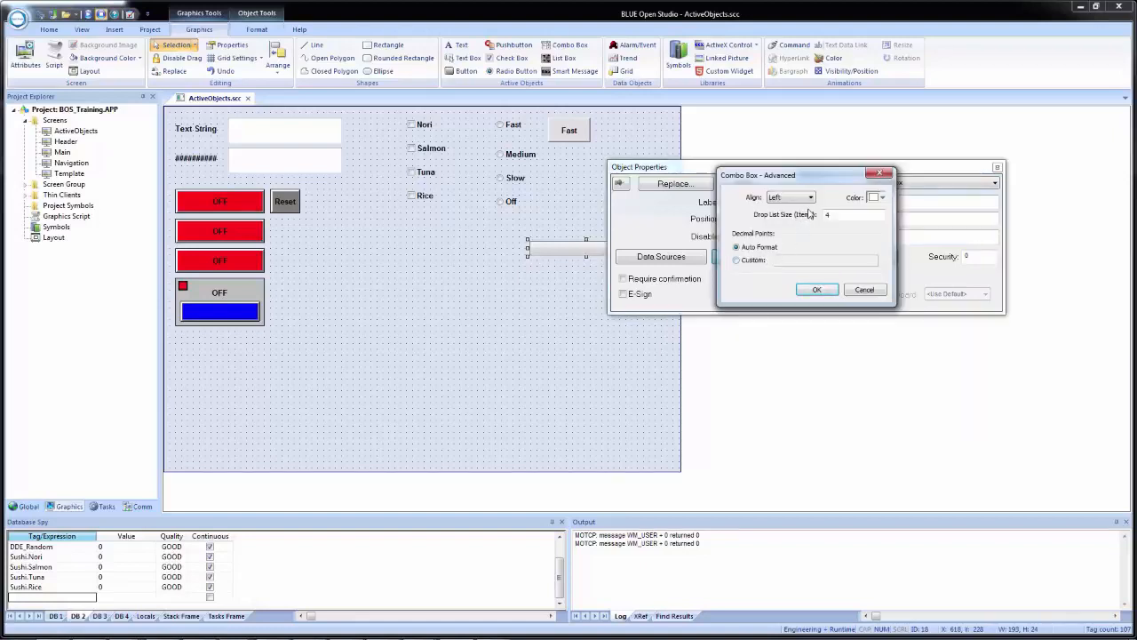
click(791, 198)
click(780, 205)
click(849, 216)
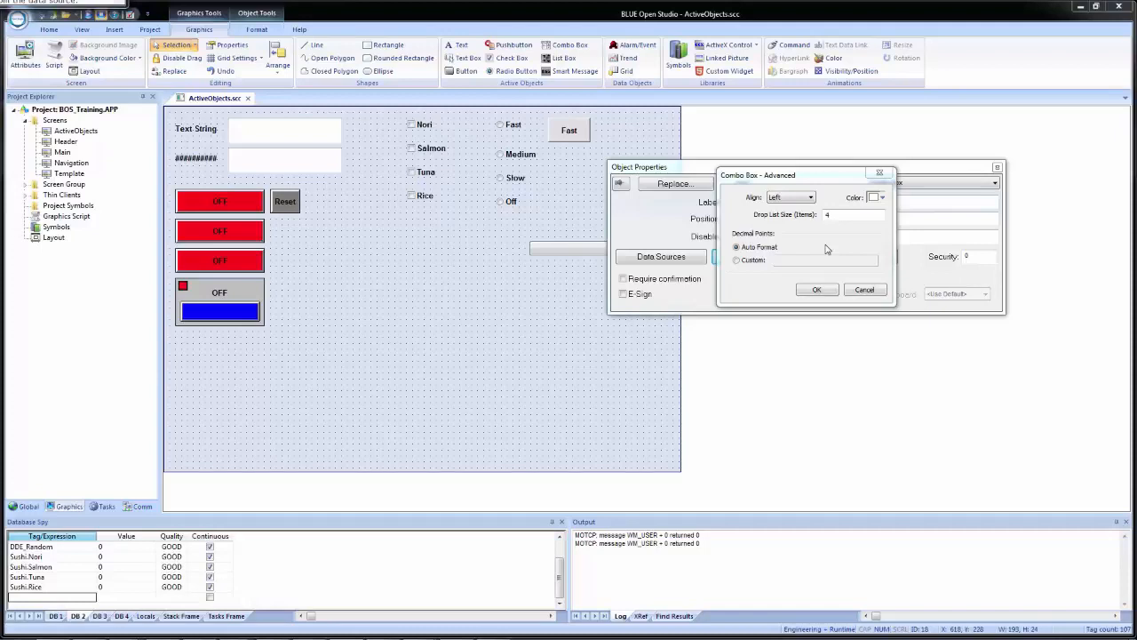
click(811, 290)
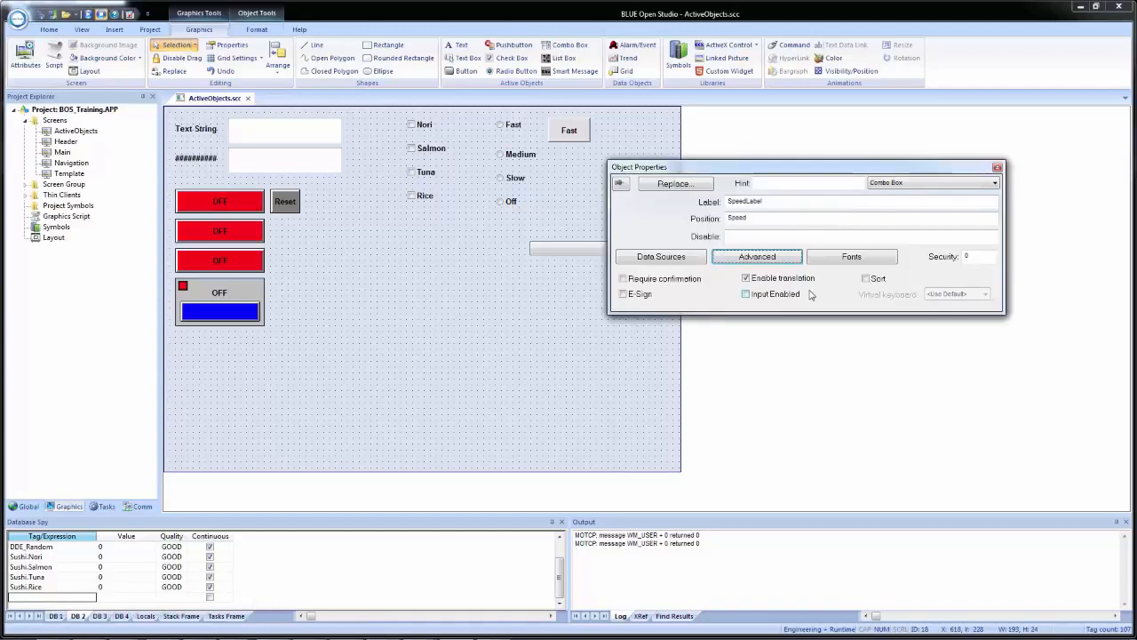
Use Static Labels as the combo box's data source, listing OFF, Slow, Medium and Fast on separate lines.
click(675, 260)
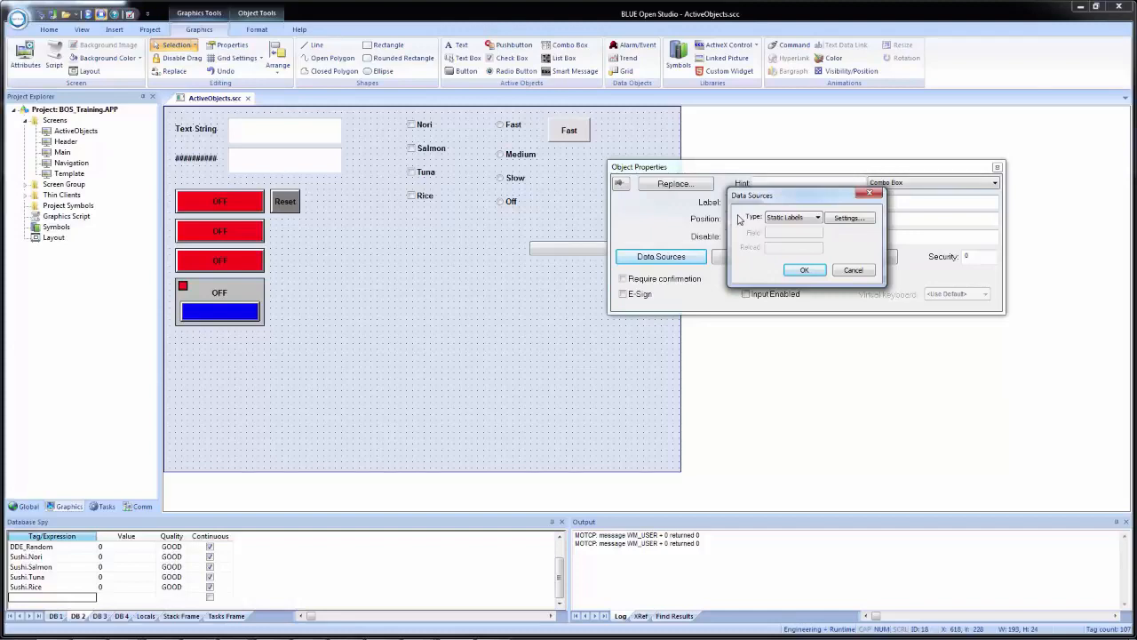
click(803, 220)
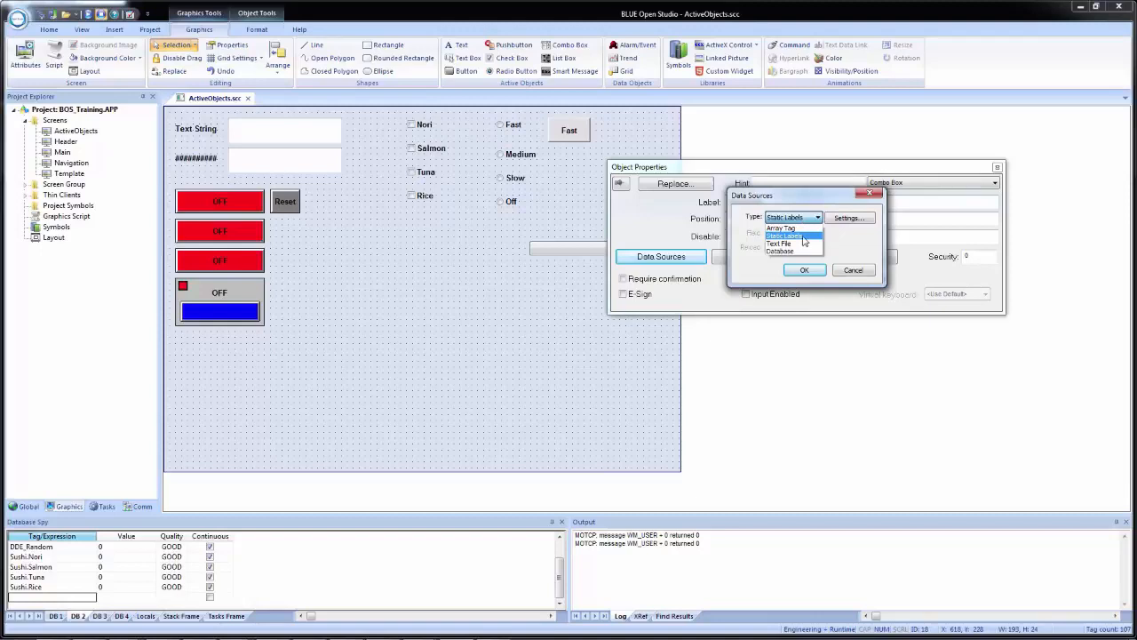
click(803, 237)
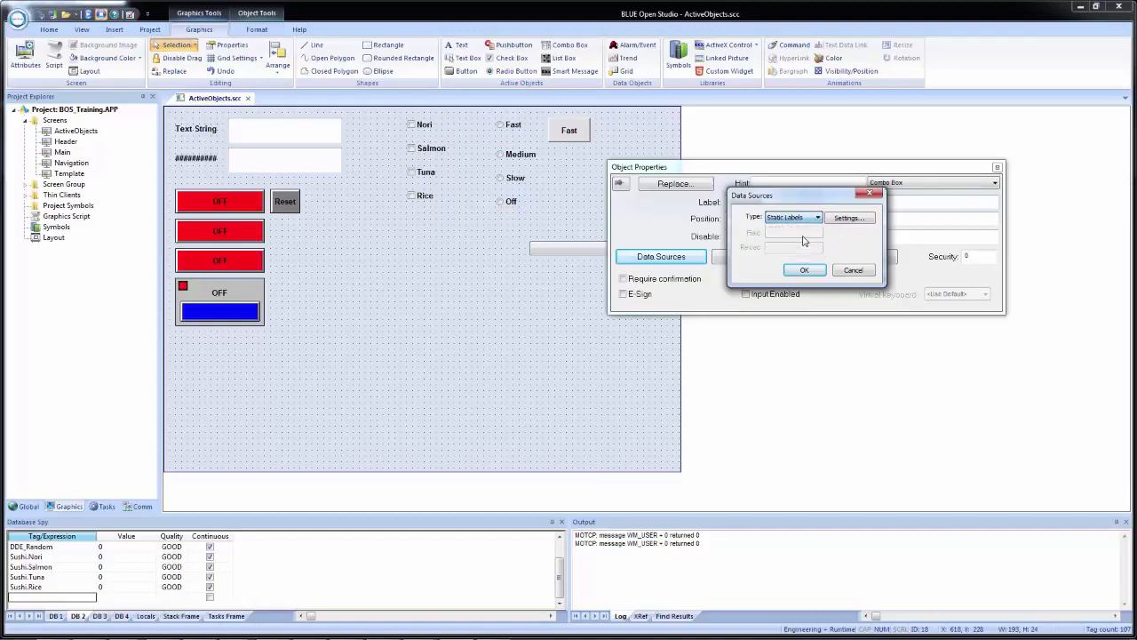
click(844, 219)
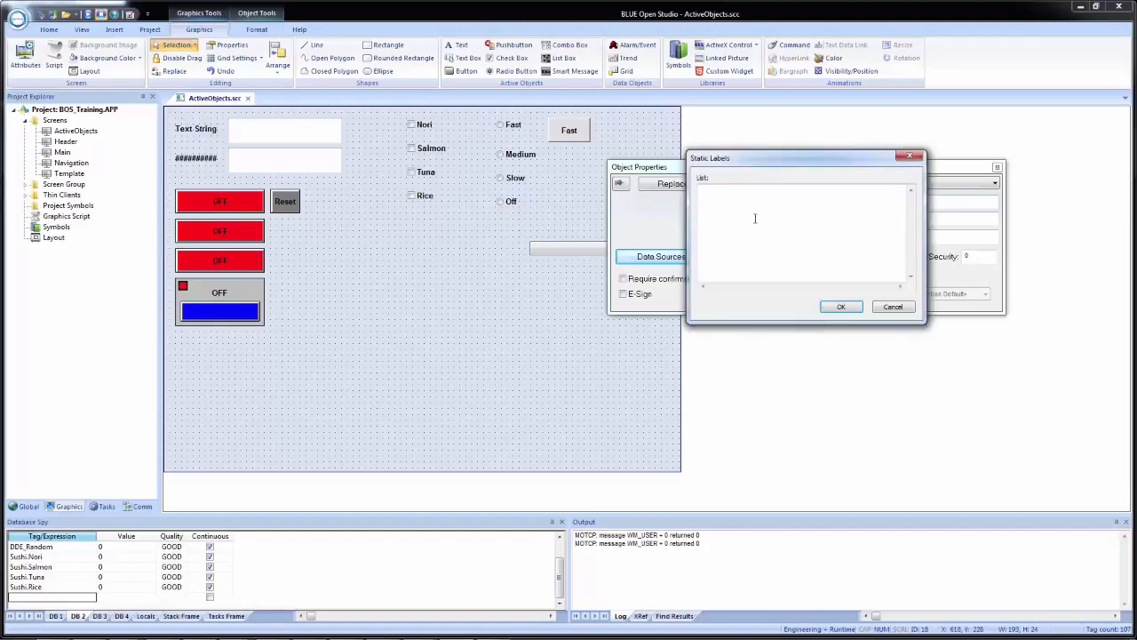
text(OFF)
key(Return)
text(Slow)
key(Return)
text(Medium)
key(Return)
text(Fast)
click(841, 307)
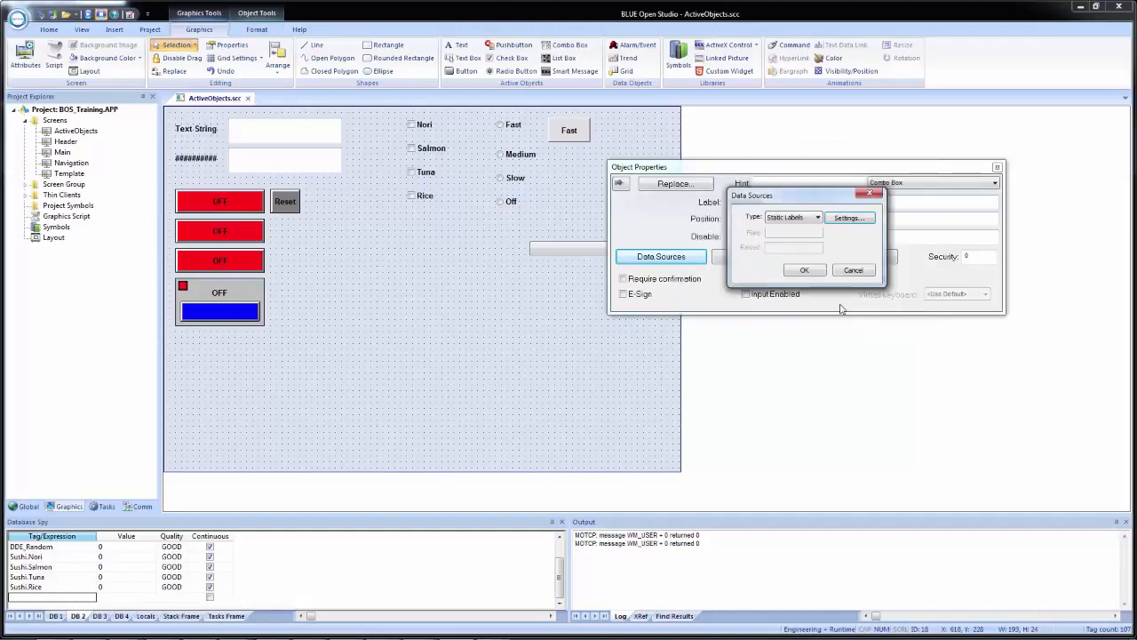
click(803, 271)
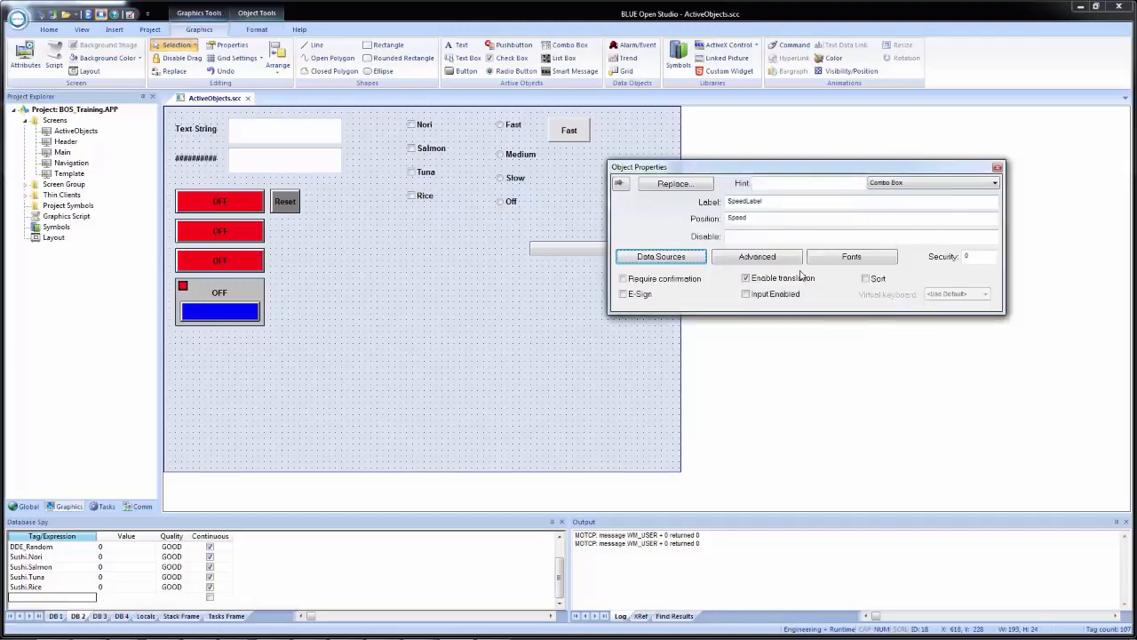
click(515, 325)
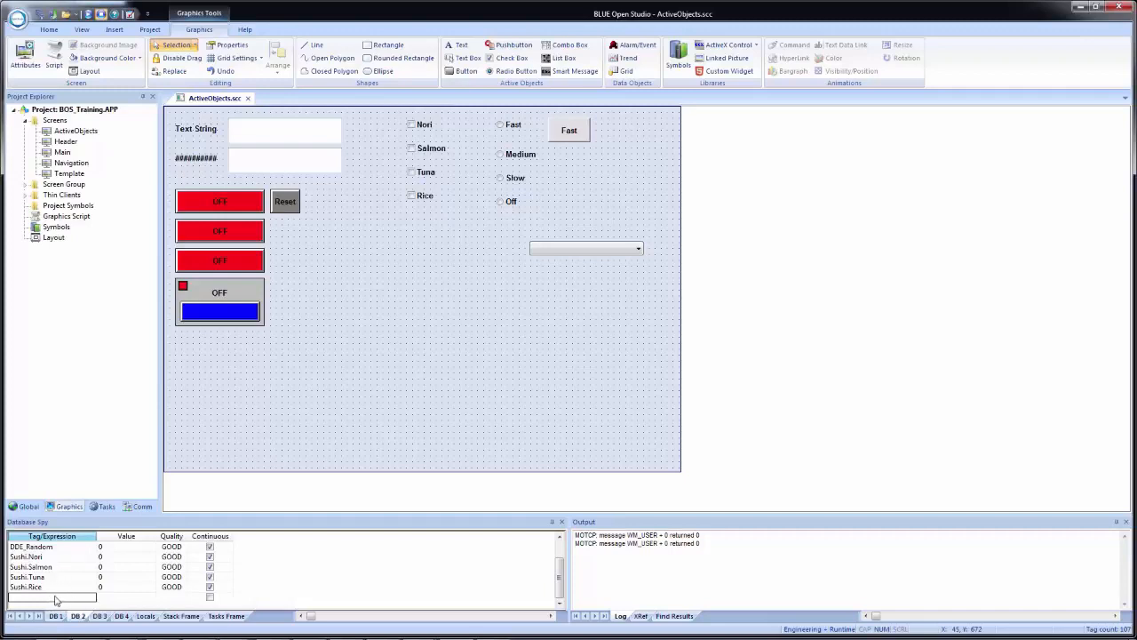
Add the Speed tag to the Database Spy list below Sushi.Rice and select its value.
click(105, 598)
click(78, 601)
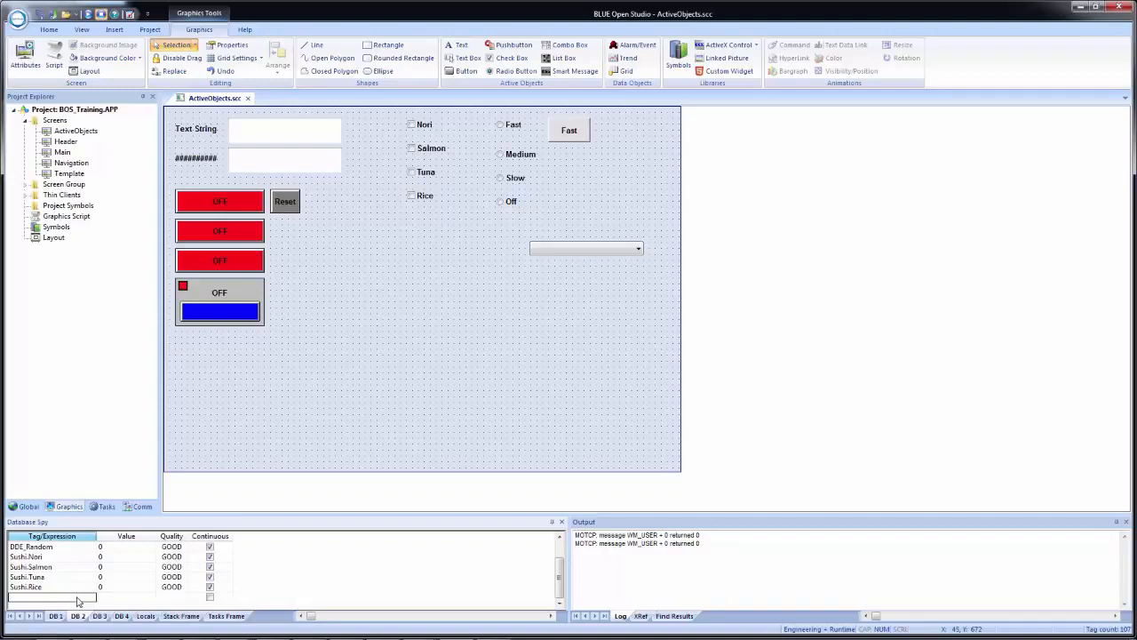
text(Speed)
click(114, 597)
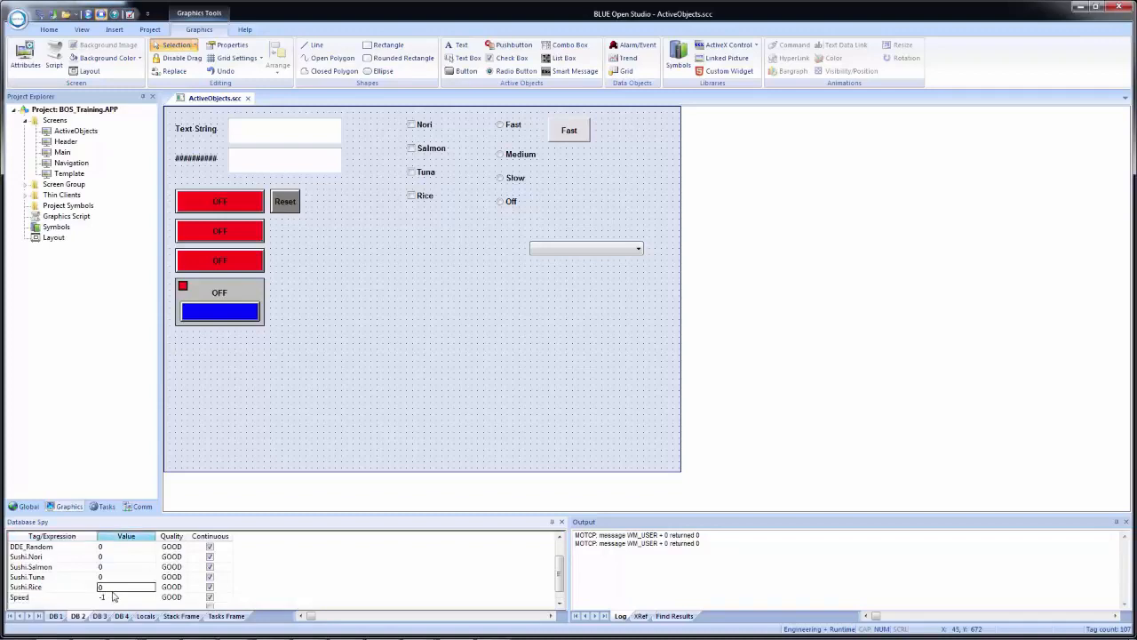
click(115, 597)
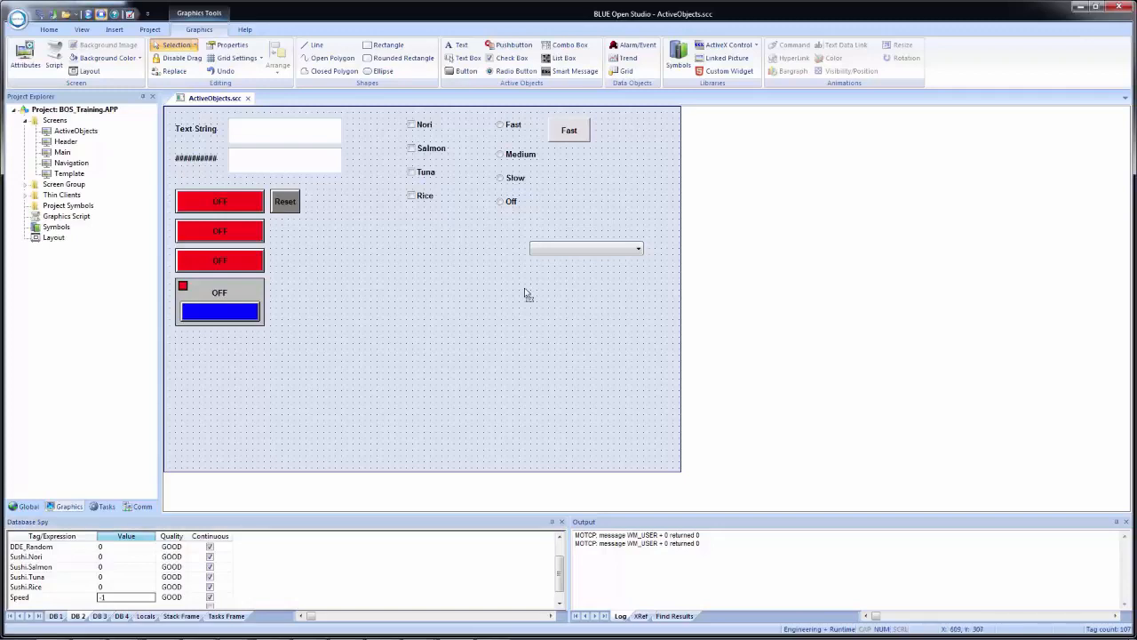
Draw a rectangle about 191 by 31 directly above the combo box.
click(387, 44)
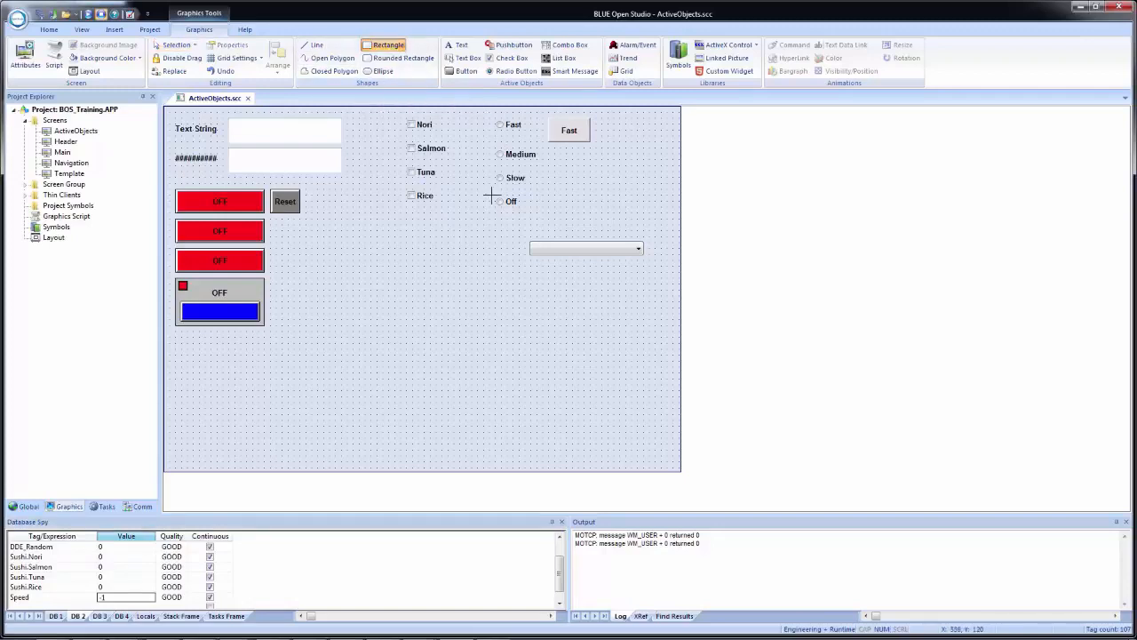
mouse_move(531, 223)
mouse_down()
mouse_move(597, 246)
mouse_move(634, 222)
mouse_move(609, 235)
mouse_move(584, 223)
mouse_move(645, 228)
mouse_up()
click(627, 231)
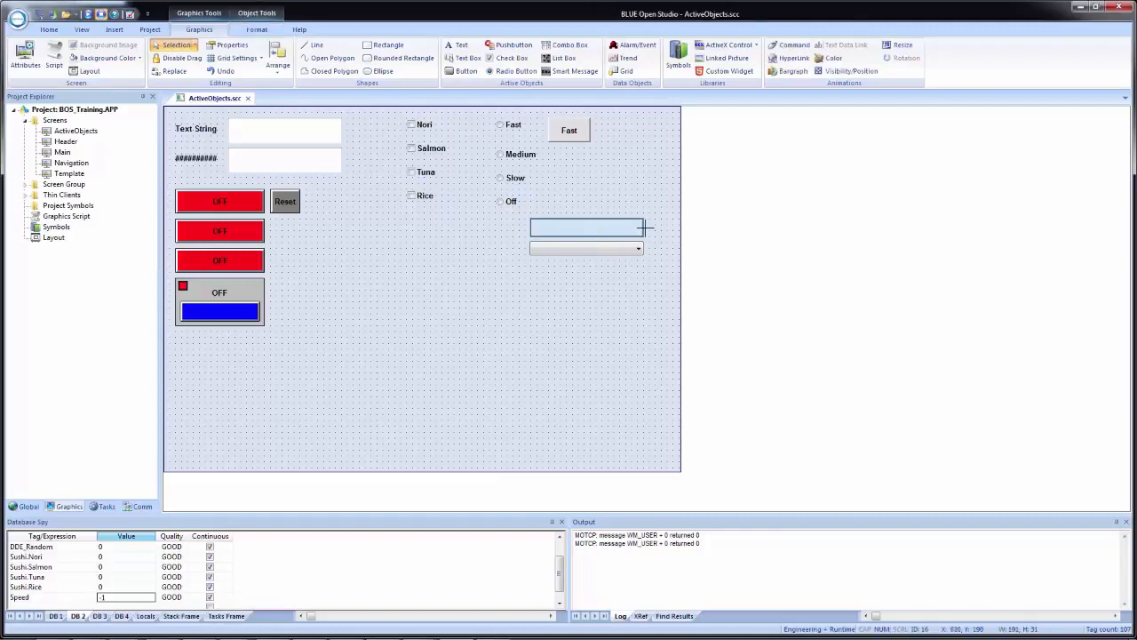
Give the rectangle above the combo box the caption {SpeedLabel} and close its properties.
double_click(613, 231)
click(665, 298)
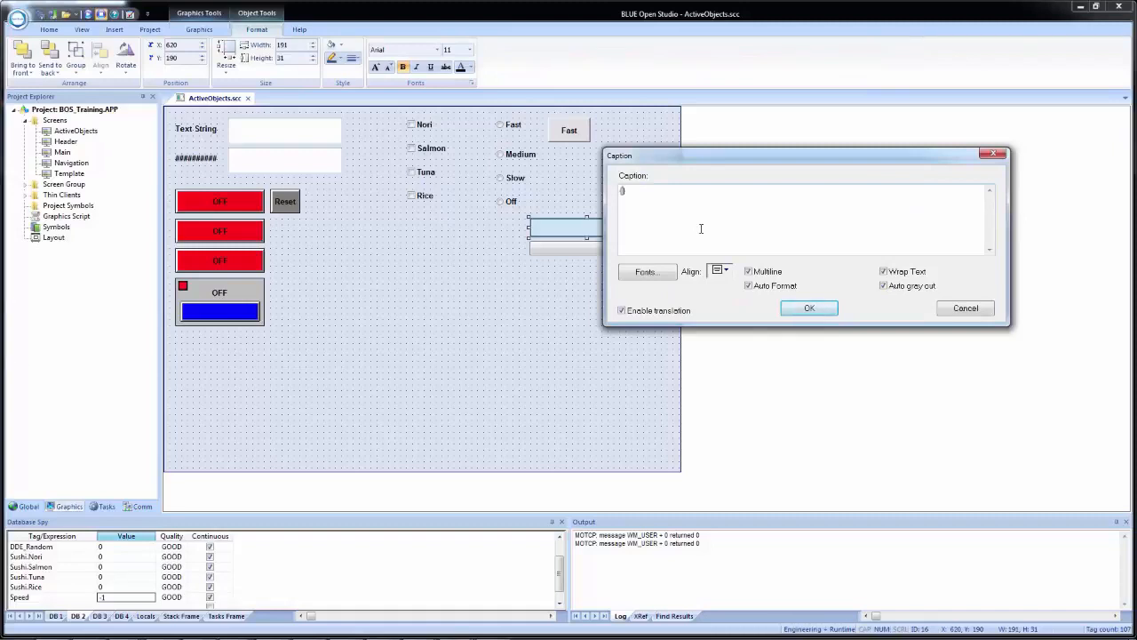
text({Speed}Label)
click(809, 309)
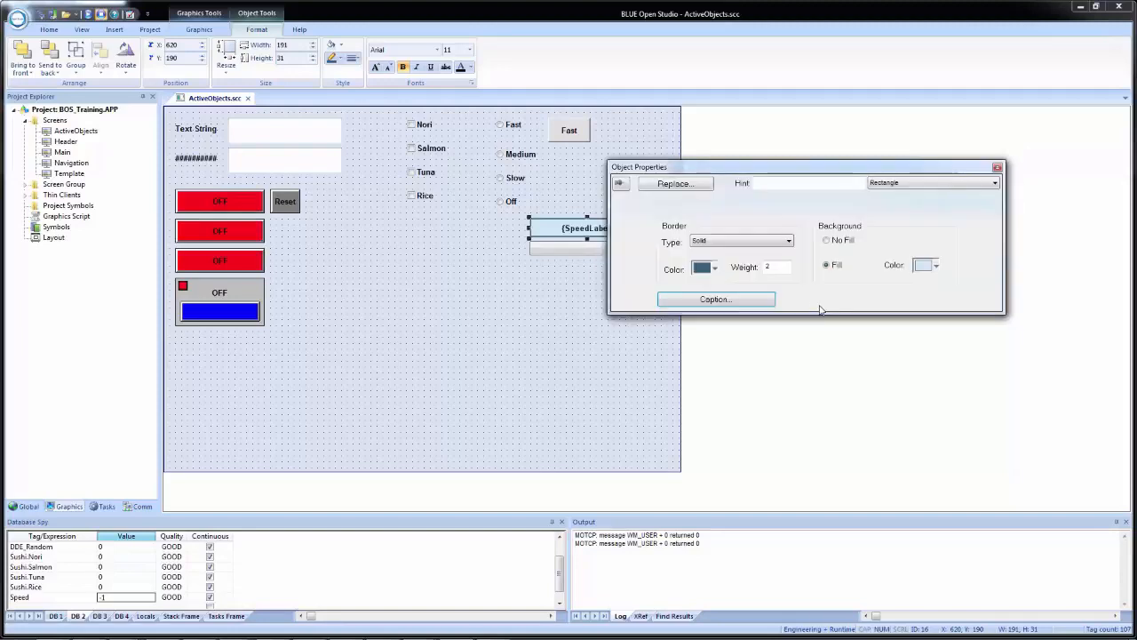
click(999, 165)
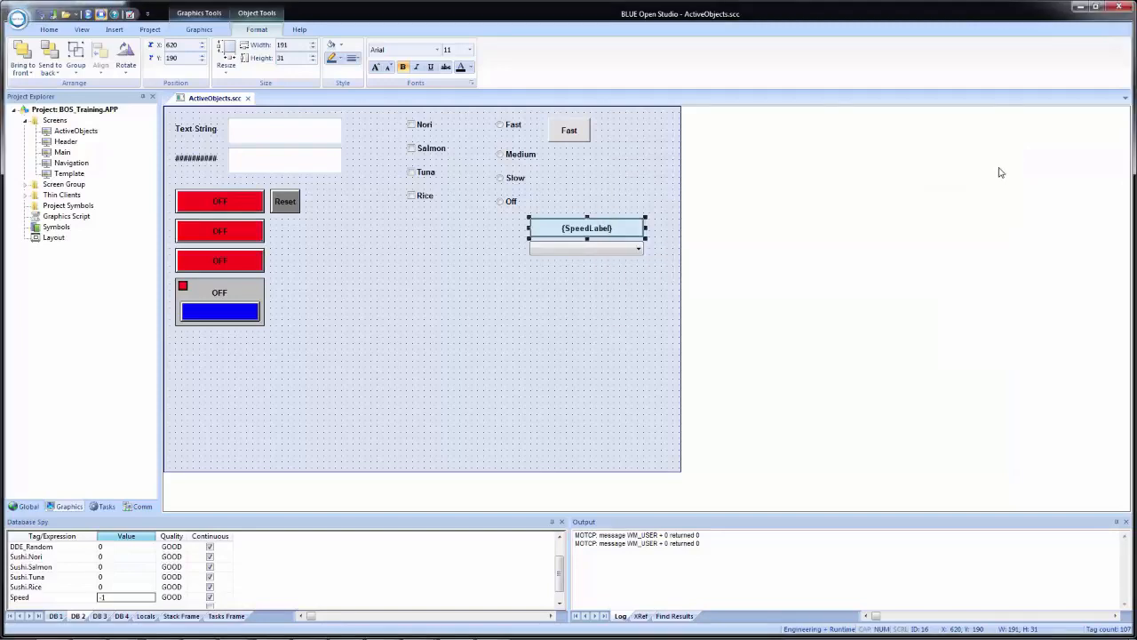
click(405, 320)
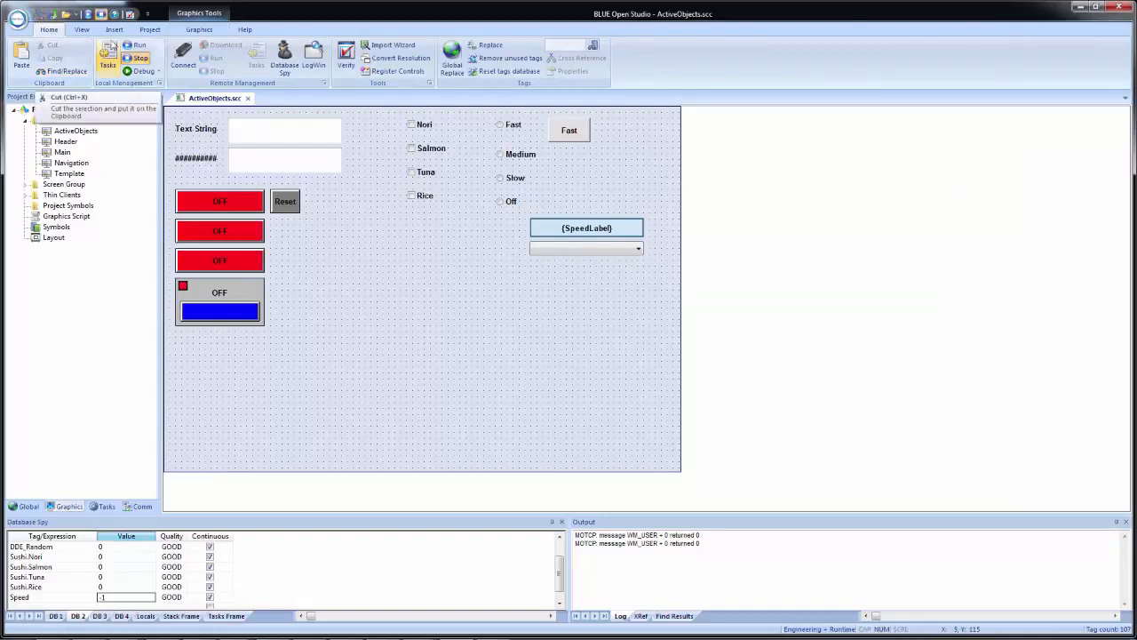
Run the project and test the Speed combo box by choosing OFF, Slow and Medium, then return to the screen editor.
click(145, 46)
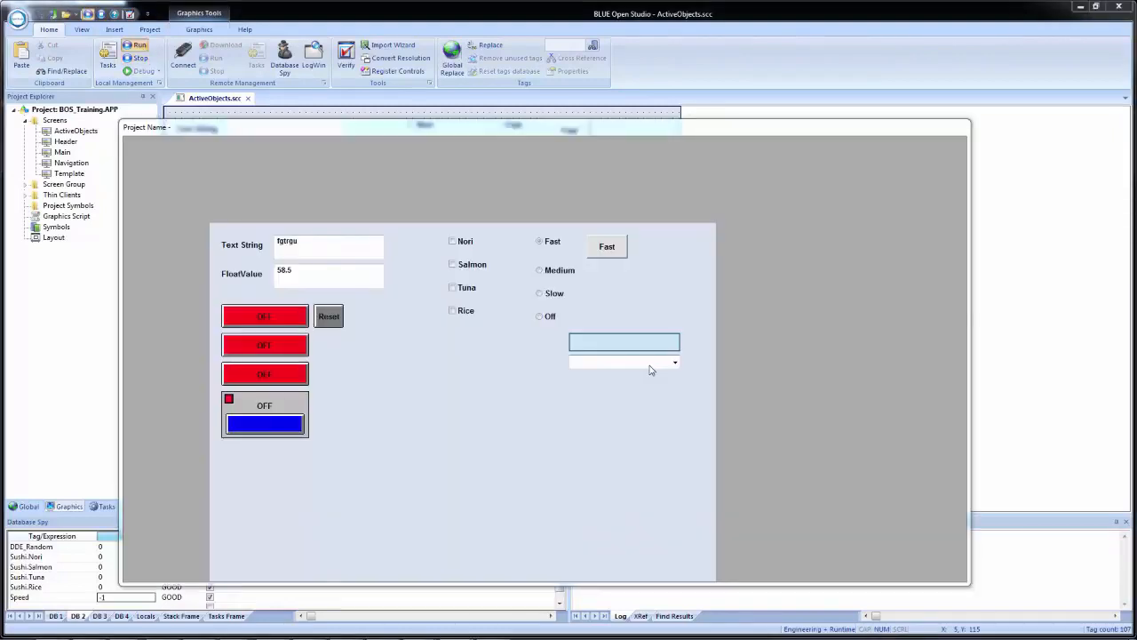
click(648, 364)
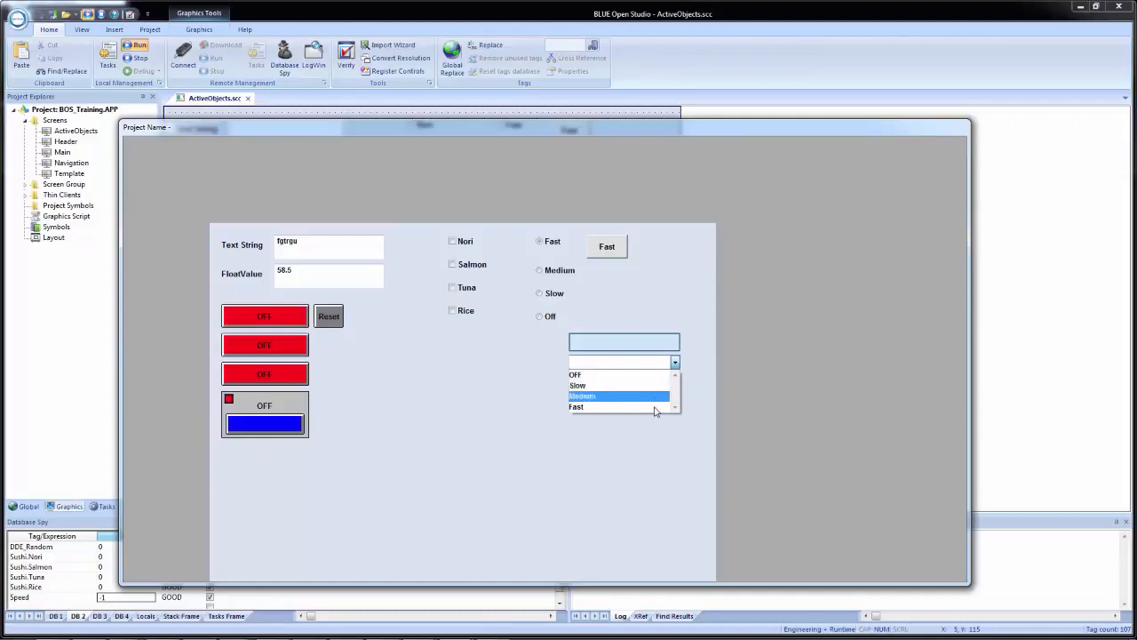
click(638, 380)
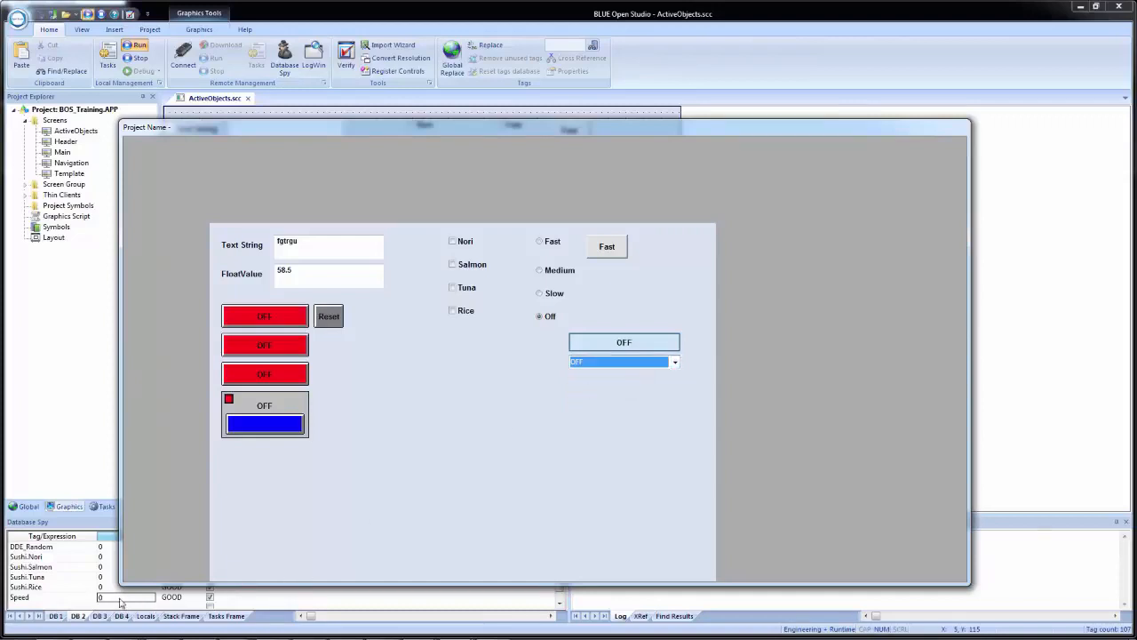
click(629, 365)
click(620, 386)
click(627, 365)
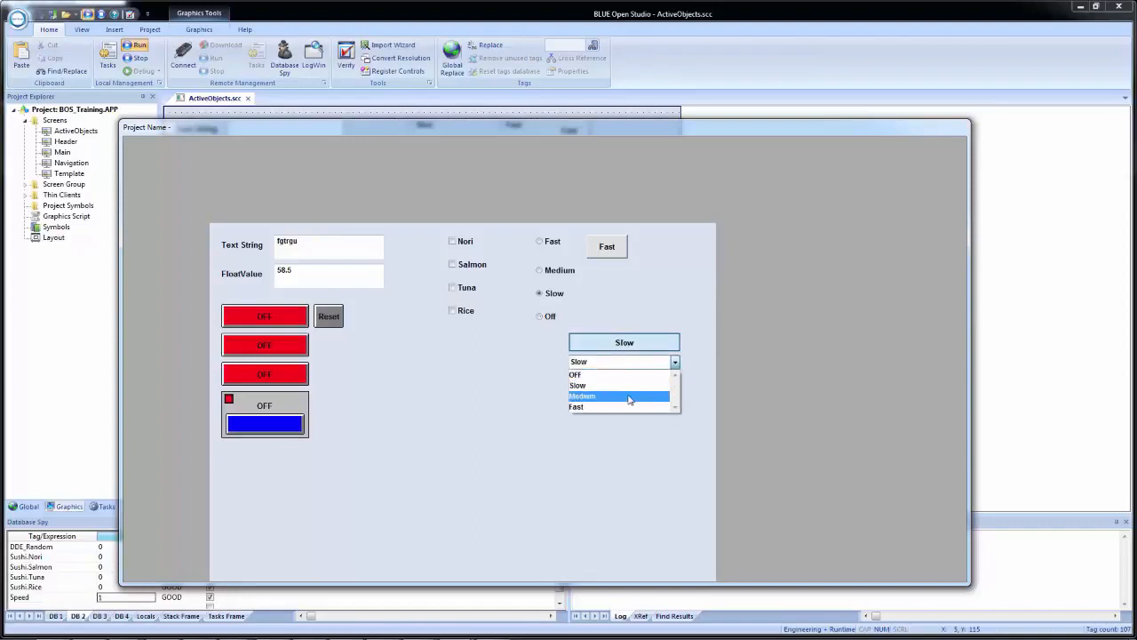
click(629, 396)
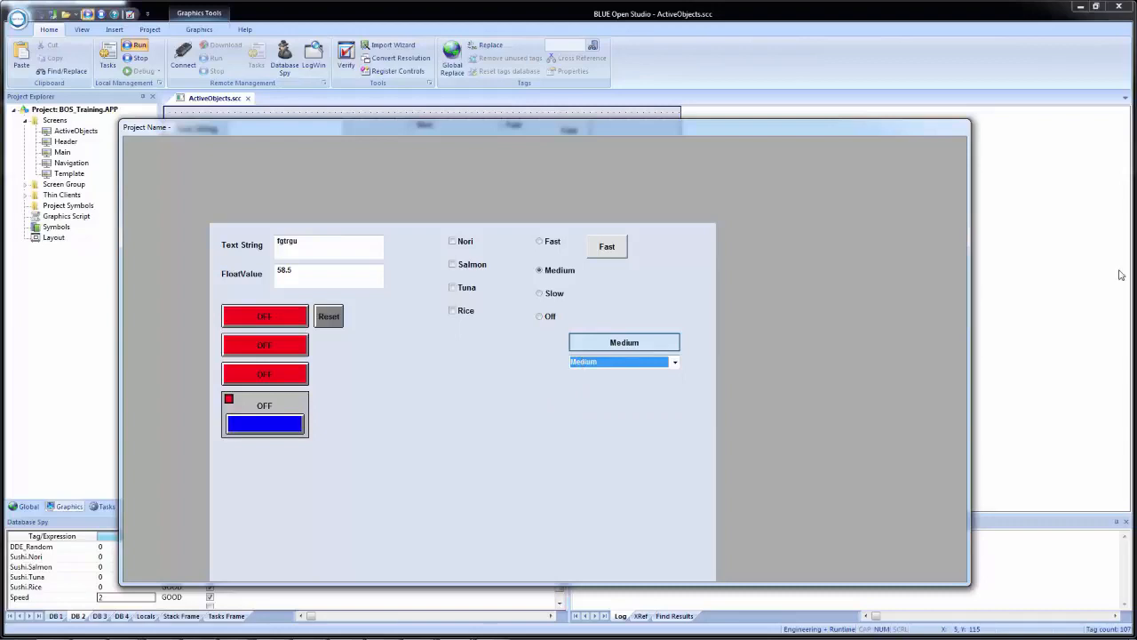
click(1059, 294)
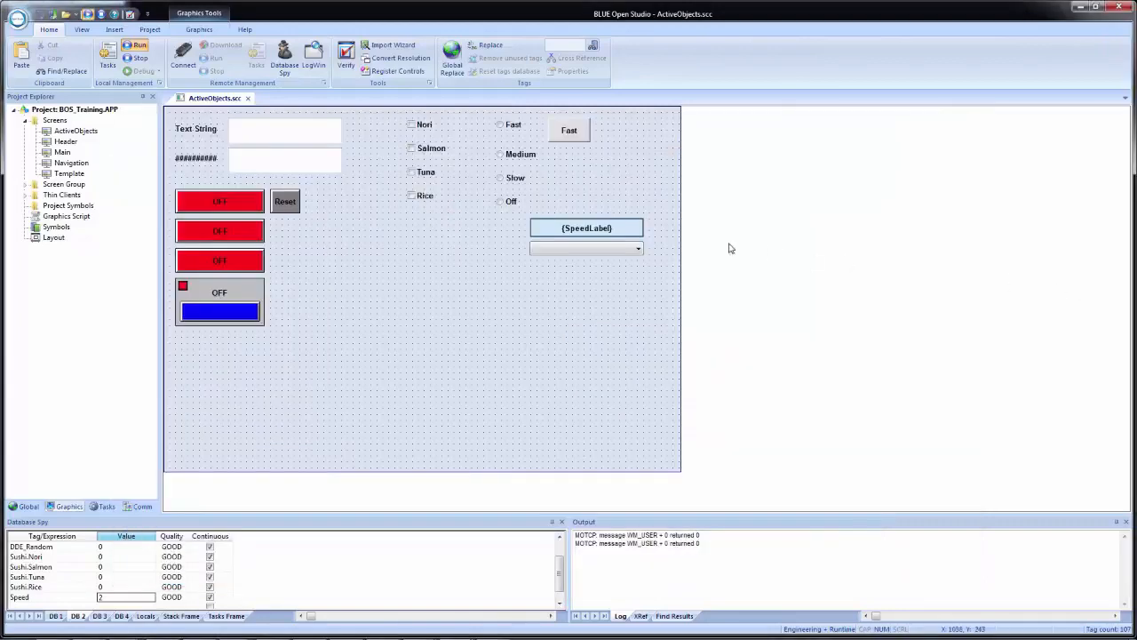
Enable sorting for the Speed combo box's items and save the screen.
double_click(590, 251)
click(865, 279)
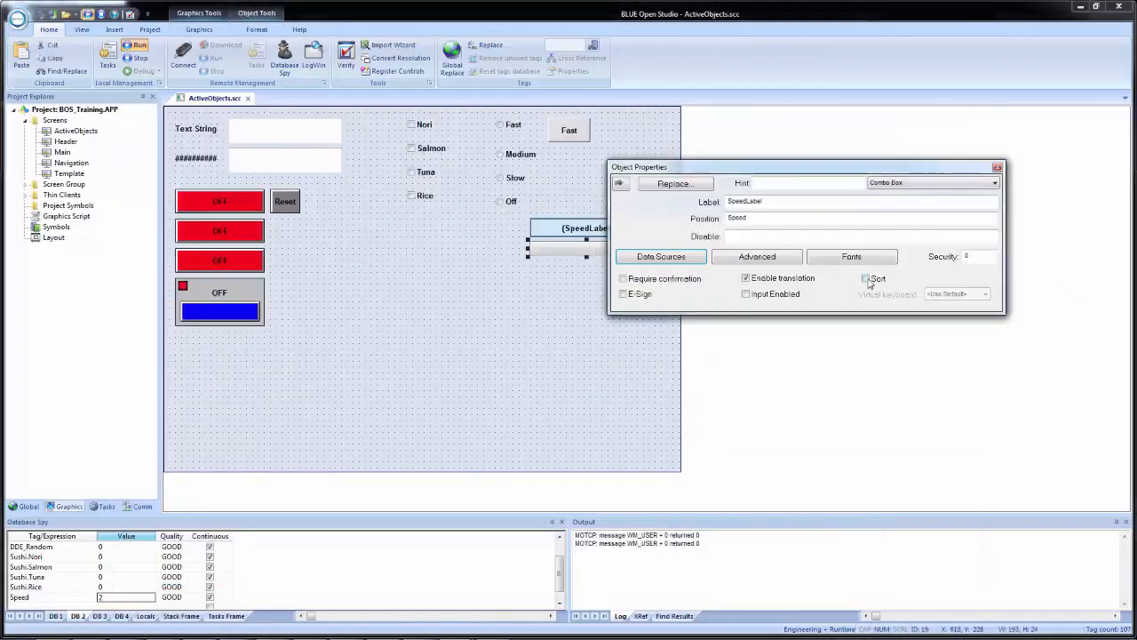
click(40, 16)
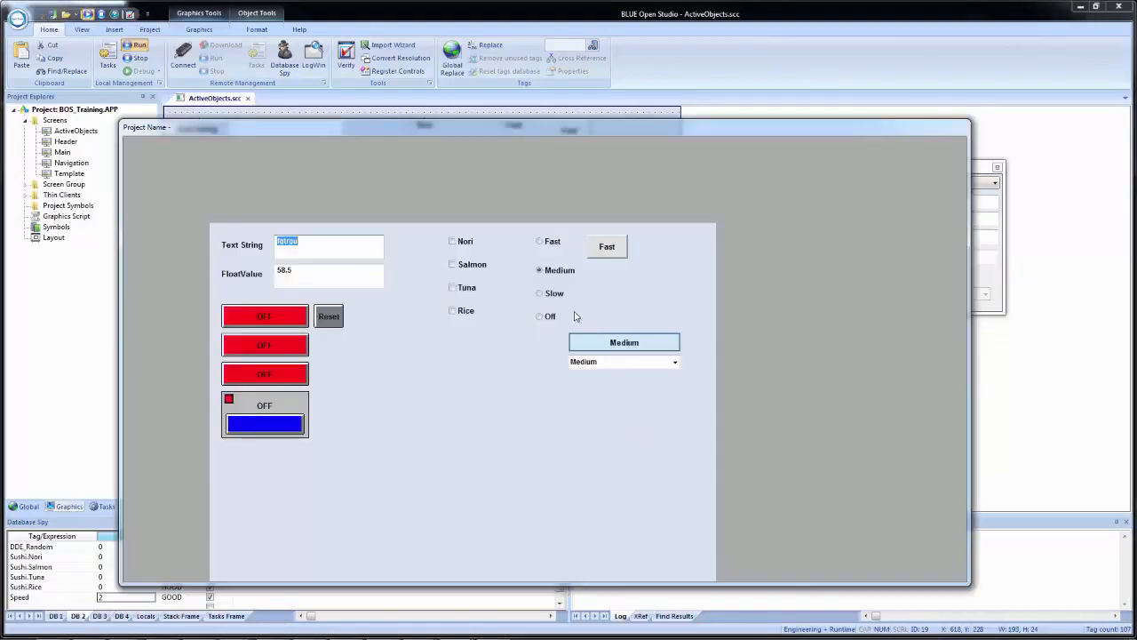
Test the sorted combo box at runtime by choosing Fast, OFF and Slow, reopen its list, and return to the screen editor.
click(618, 365)
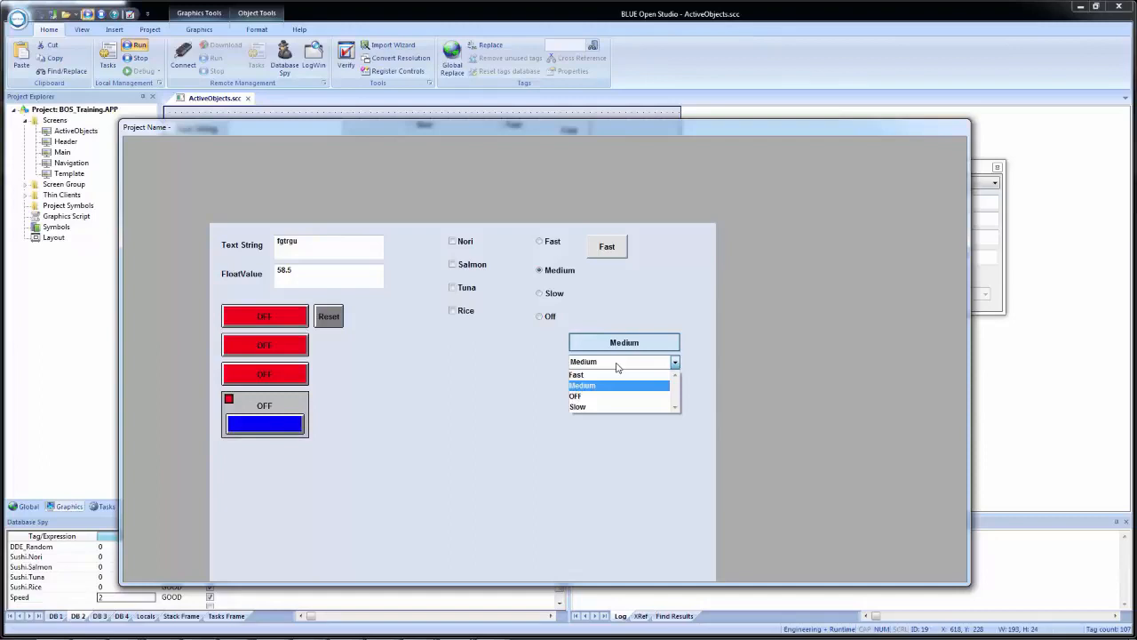
click(592, 380)
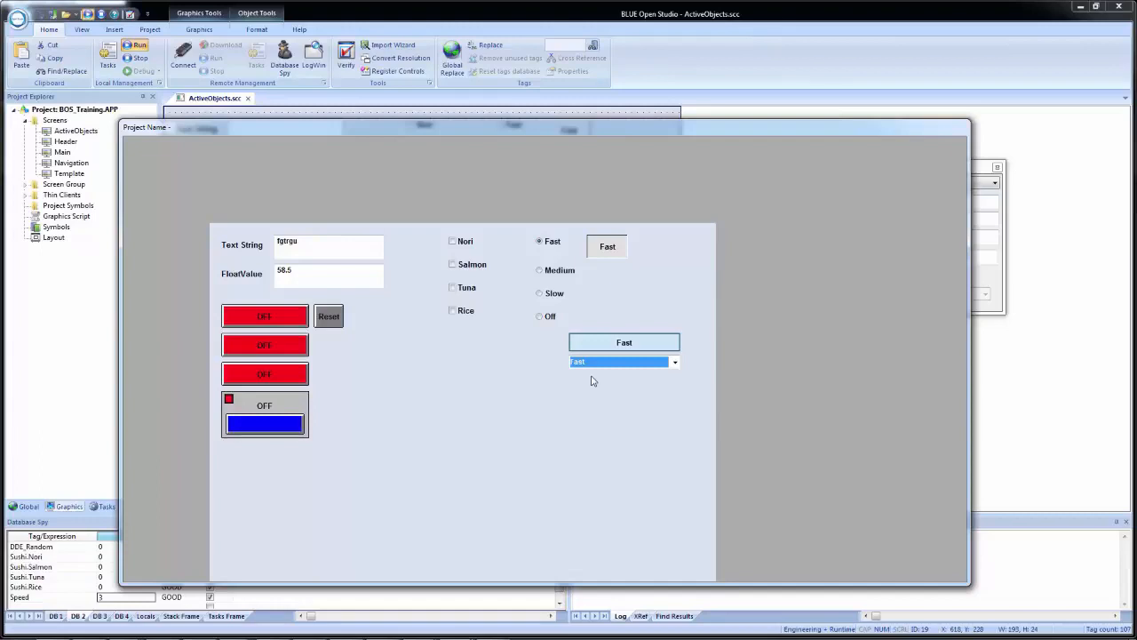
click(599, 362)
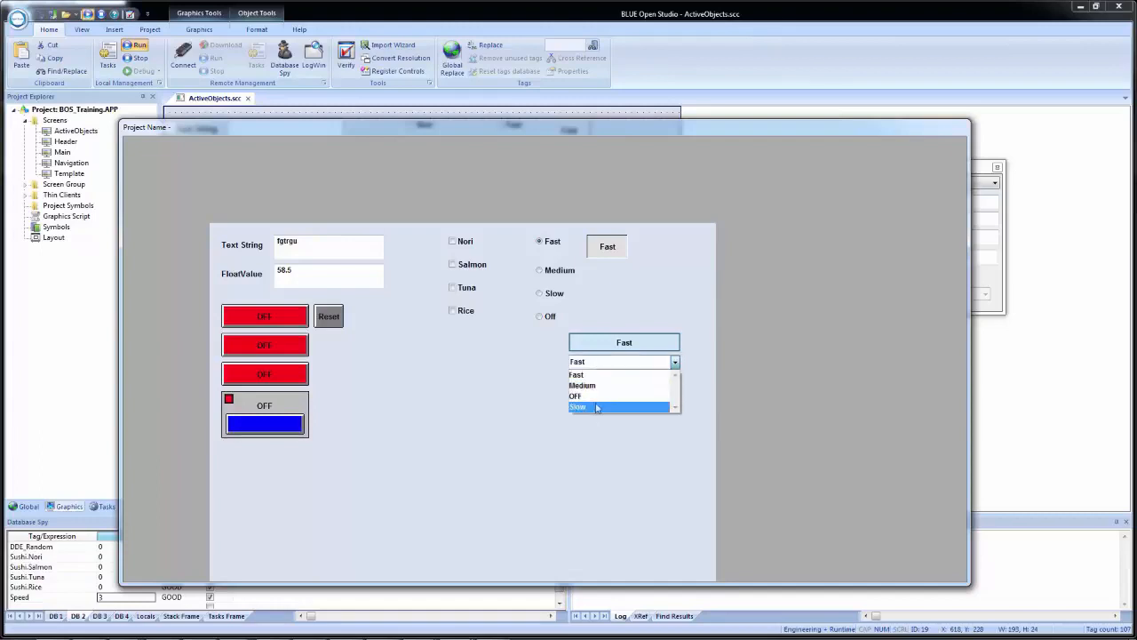
click(596, 400)
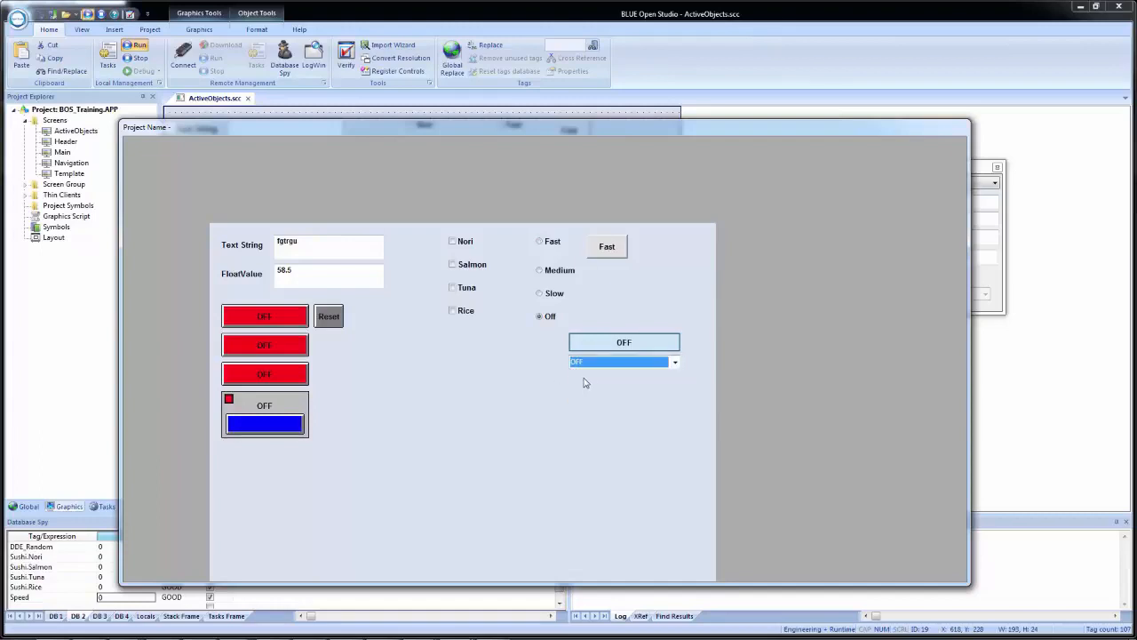
click(592, 361)
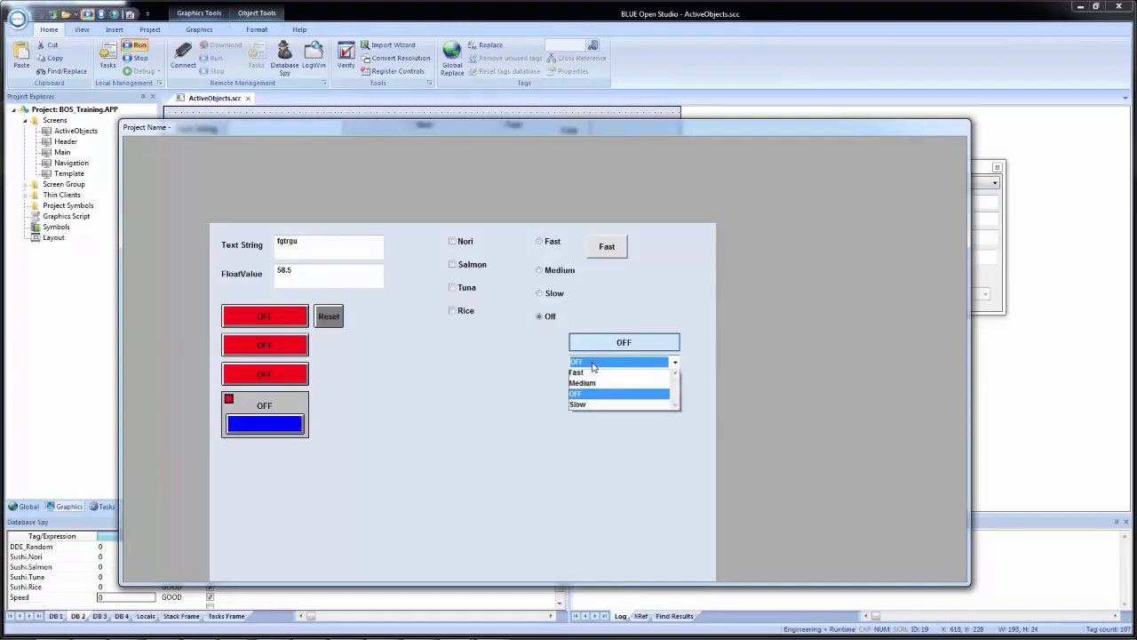
click(604, 407)
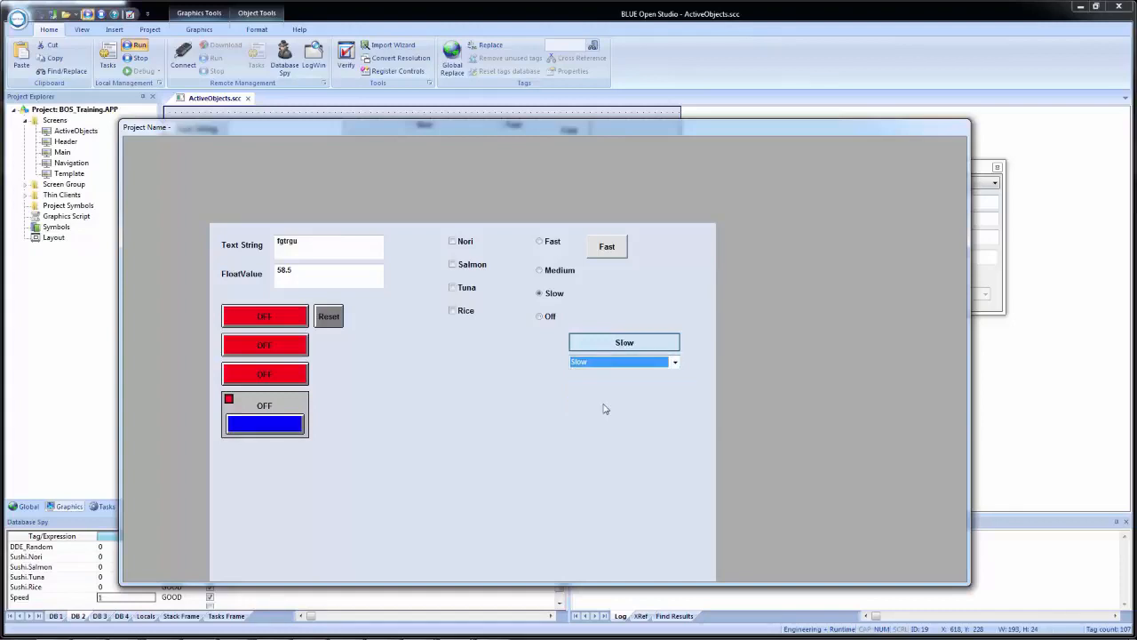
click(610, 364)
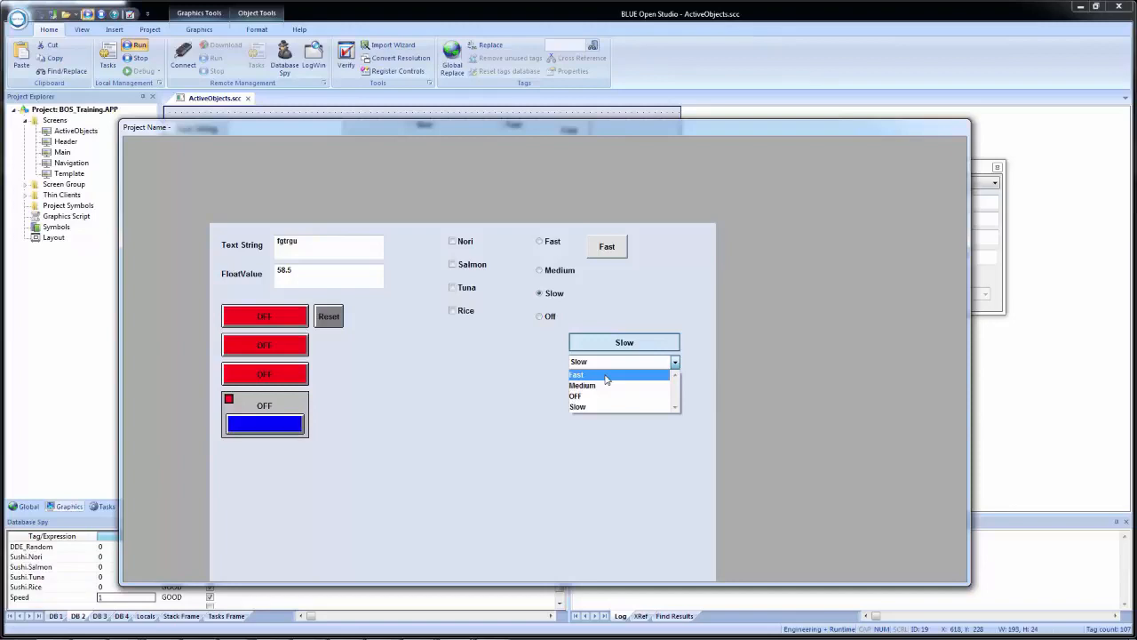
click(1051, 364)
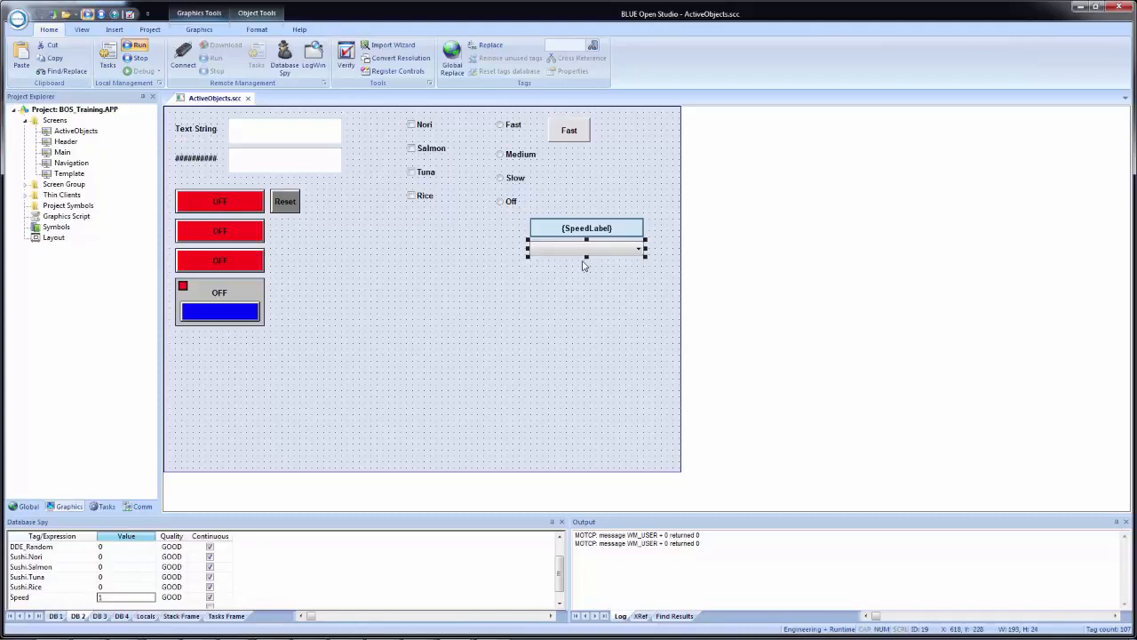
Duplicate the Speed combo box directly below the original and set the copy's data source type to Text File.
drag(583, 254, 582, 278)
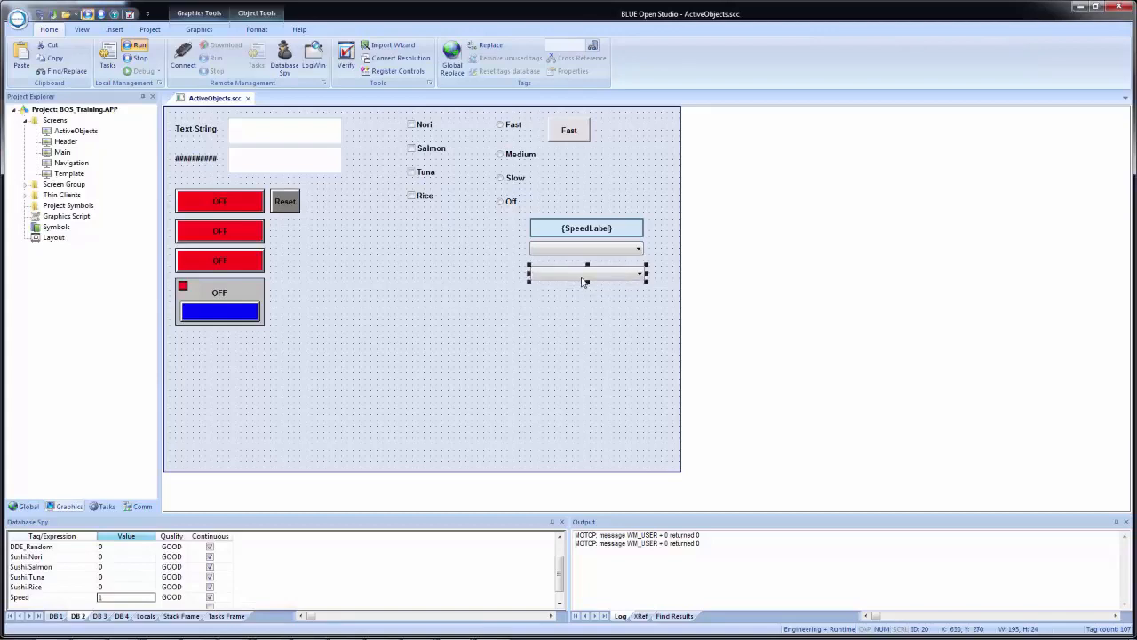
double_click(583, 281)
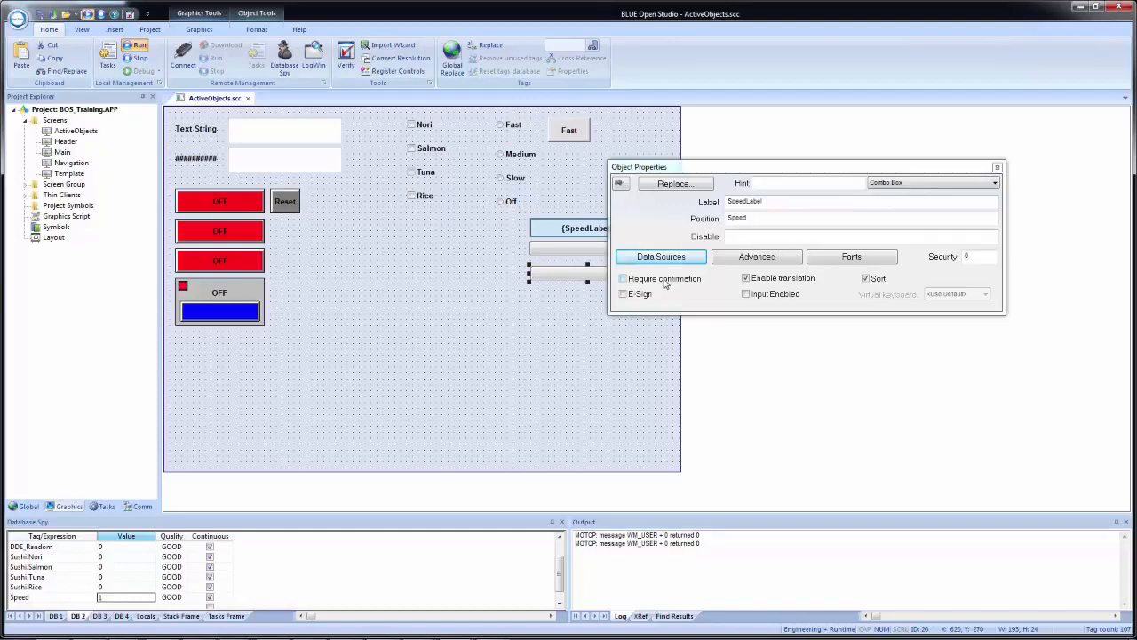
click(684, 259)
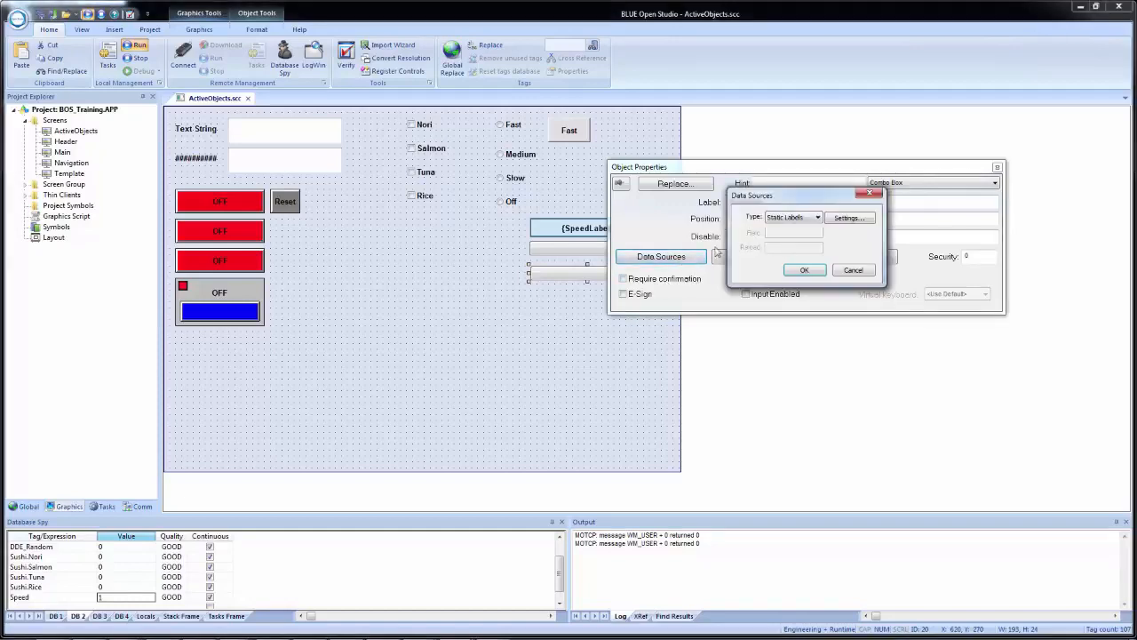
click(797, 220)
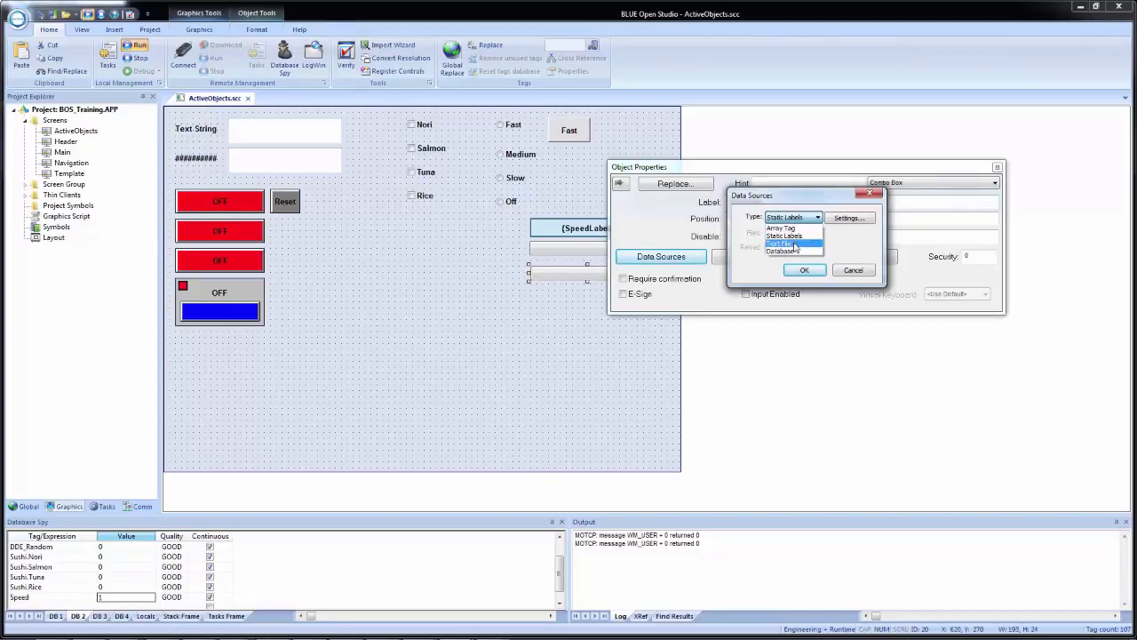
click(794, 244)
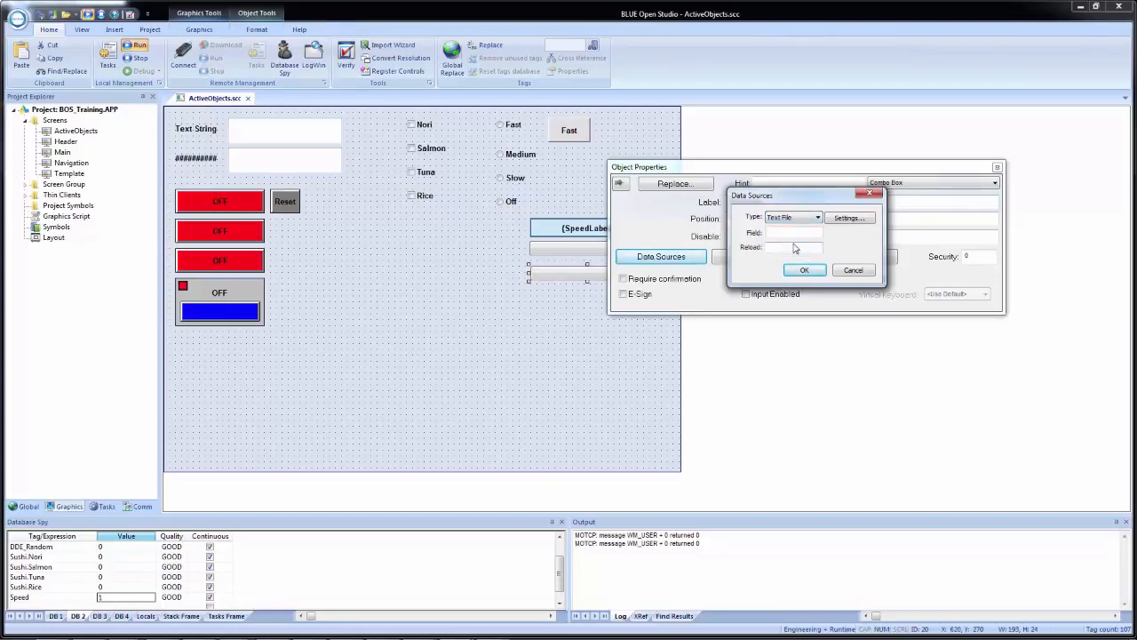
Set the text file source's field to {Field} and create Field as an Integer tag with Local scope.
click(782, 233)
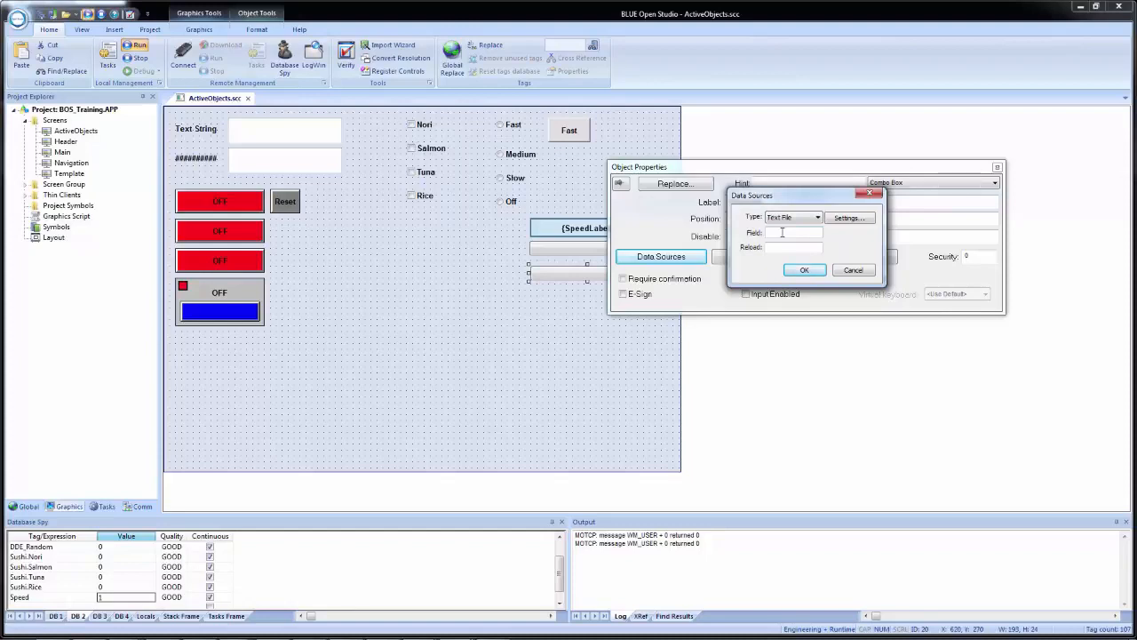
text(0)
text(")
text(ield})
click(786, 247)
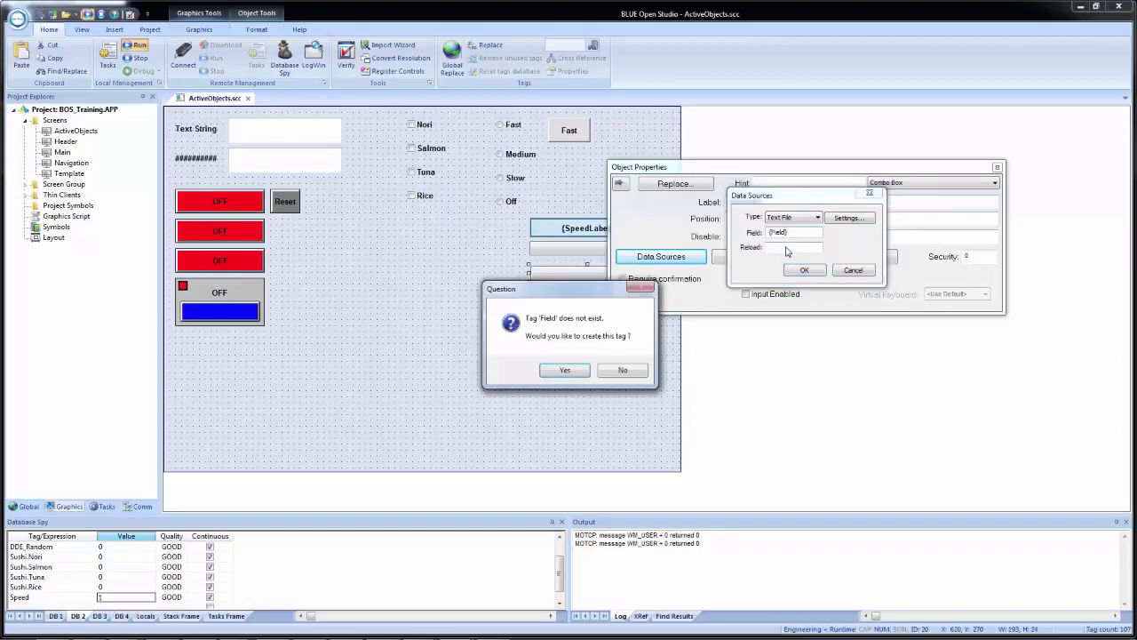
click(565, 370)
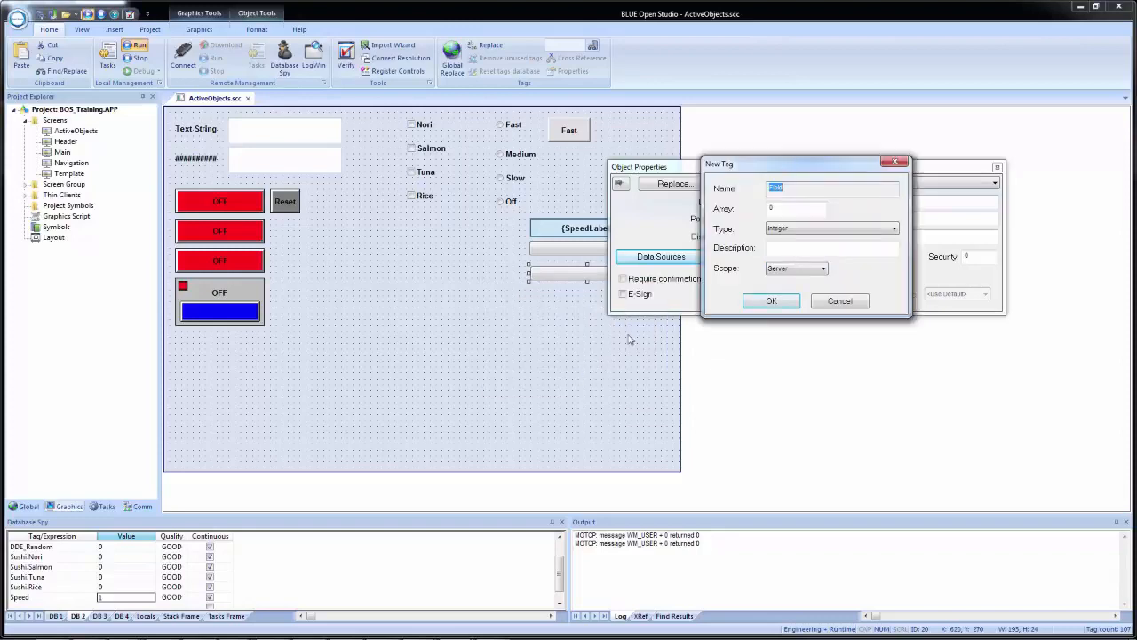
click(799, 267)
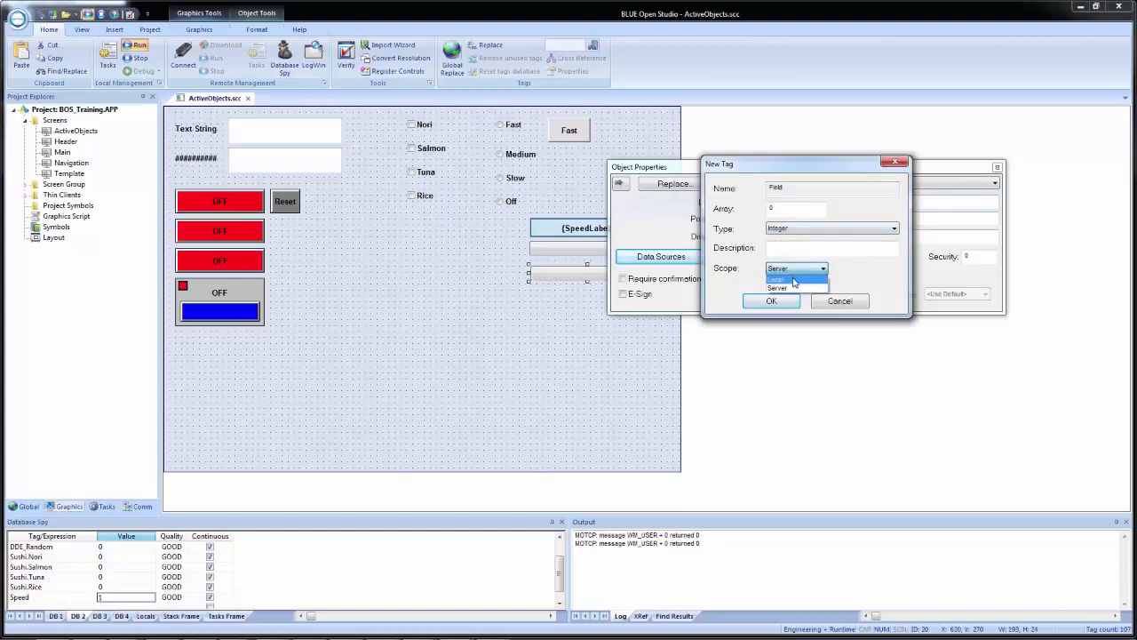
click(796, 285)
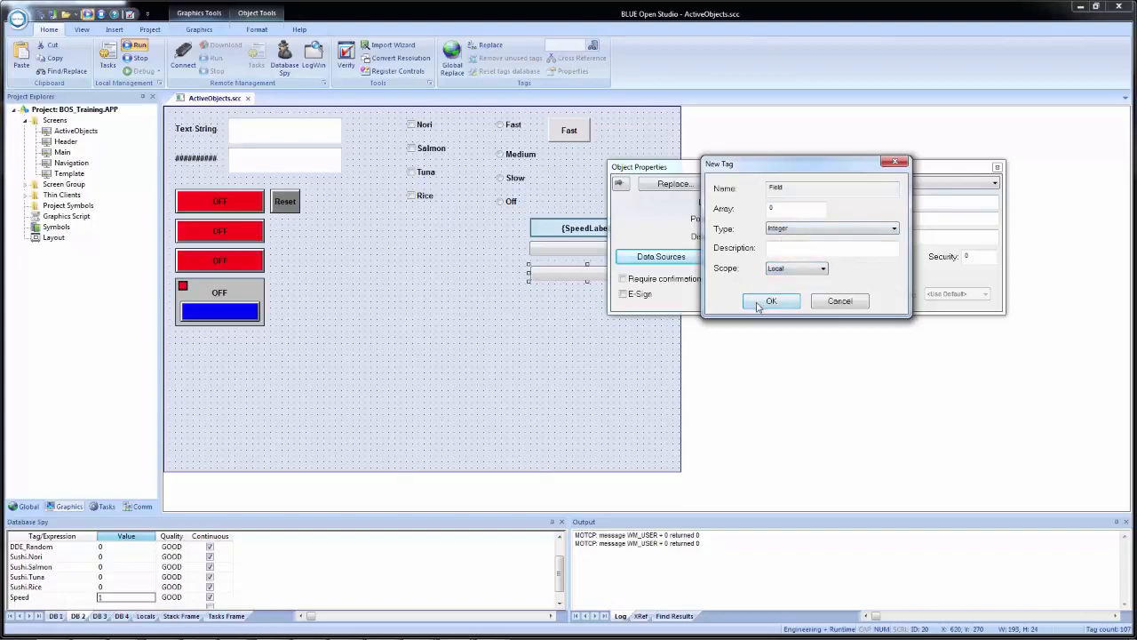
click(759, 303)
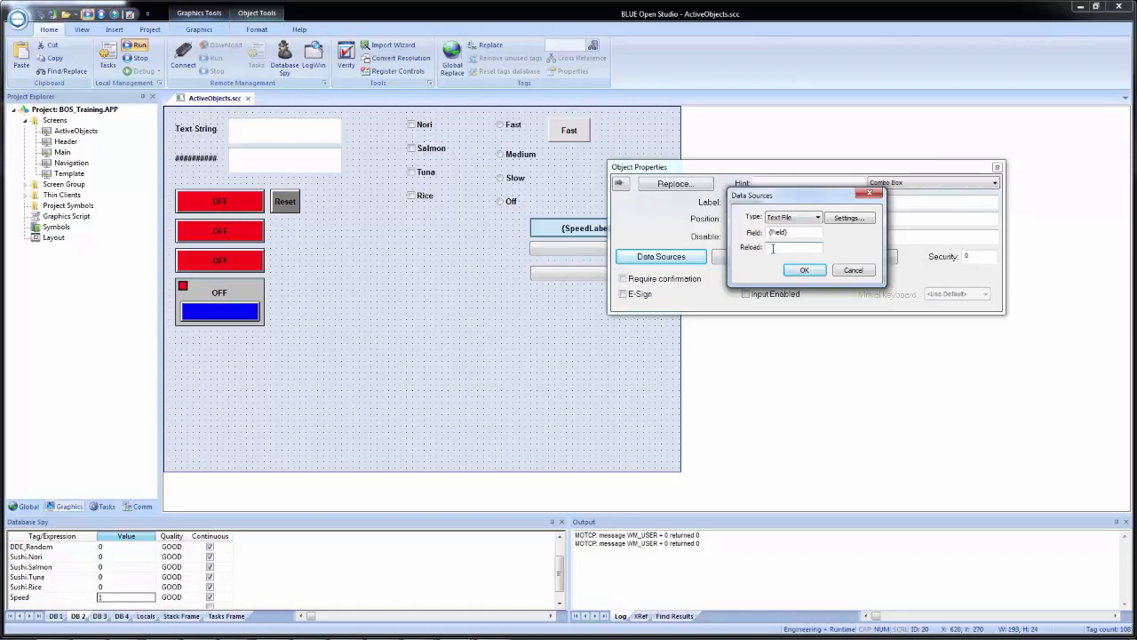
Set the text file source's reload tag to GridReload and create it as an Integer tag with Local scope.
click(773, 248)
click(795, 219)
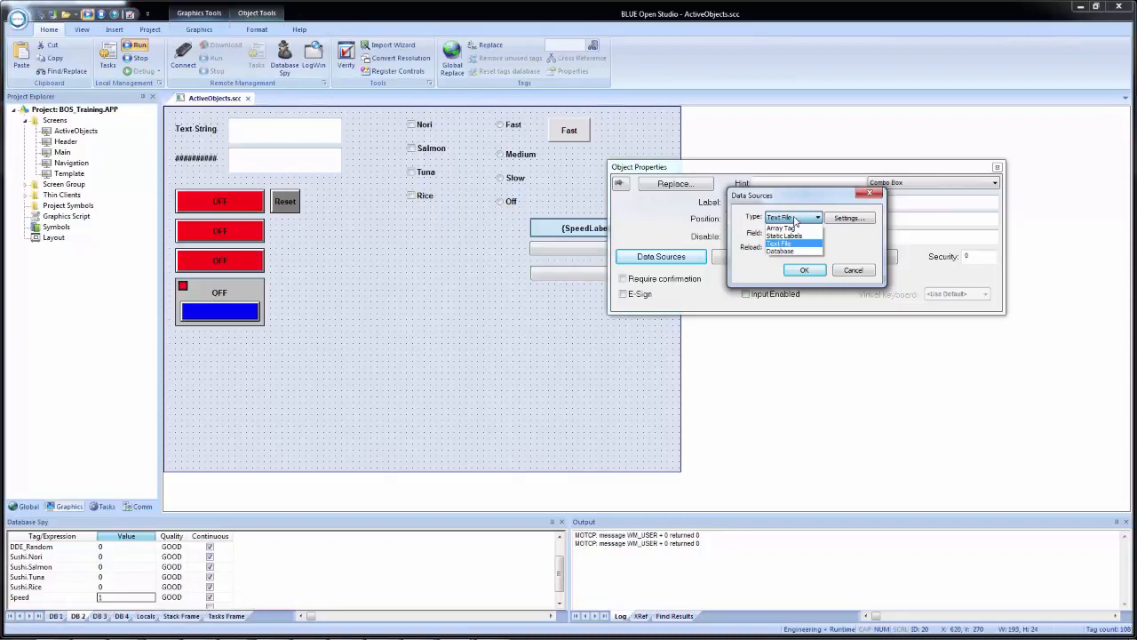
click(787, 242)
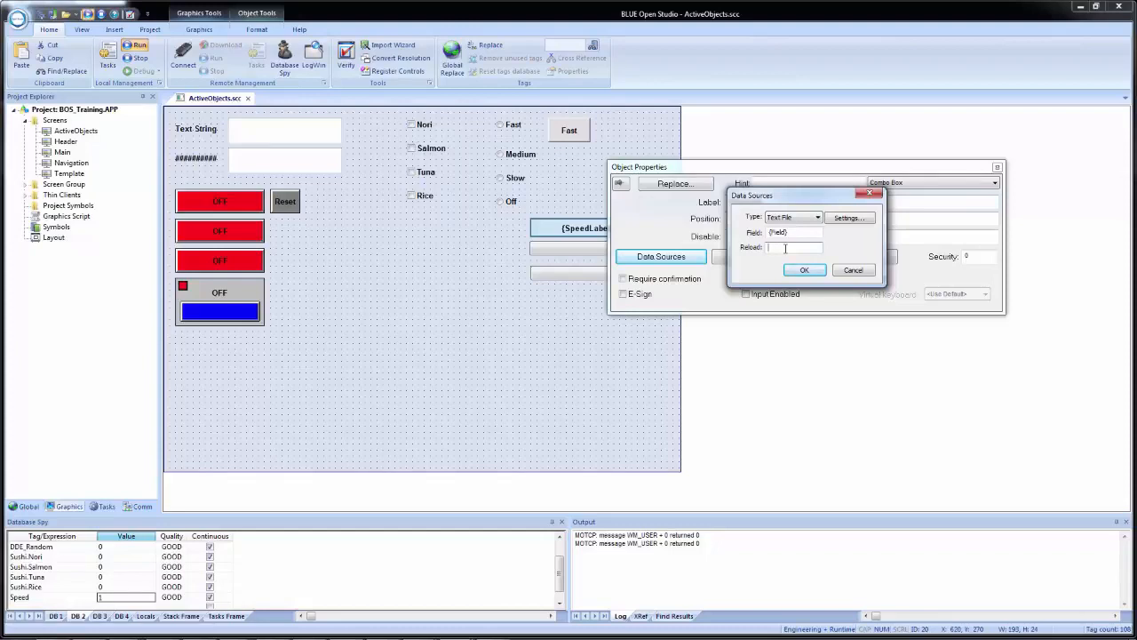
text(idReload)
click(803, 270)
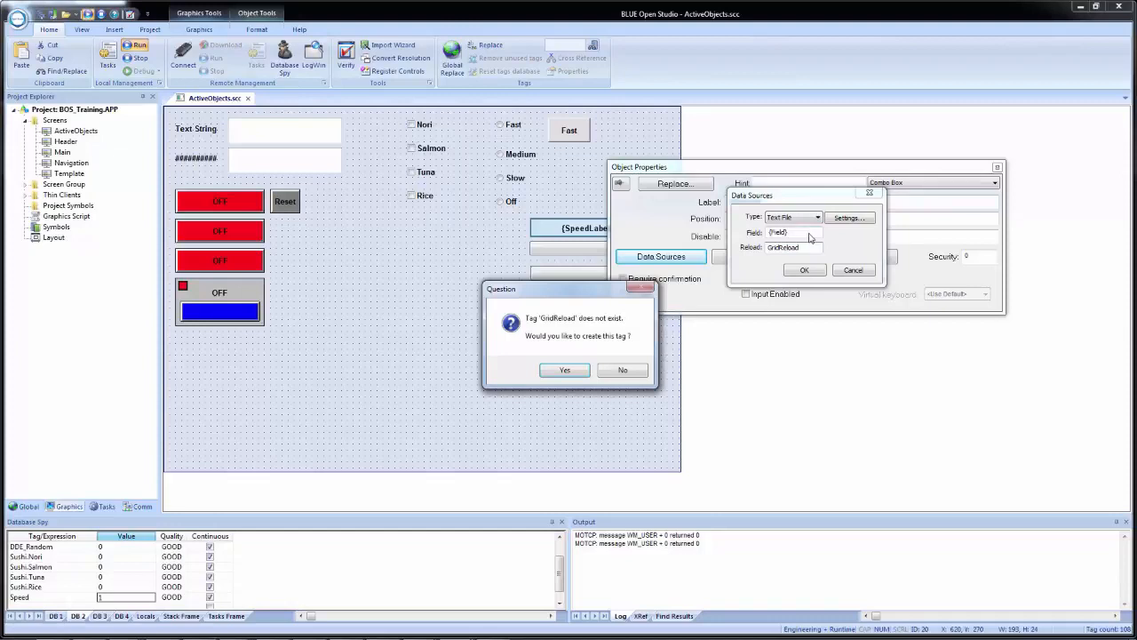
click(559, 371)
click(769, 269)
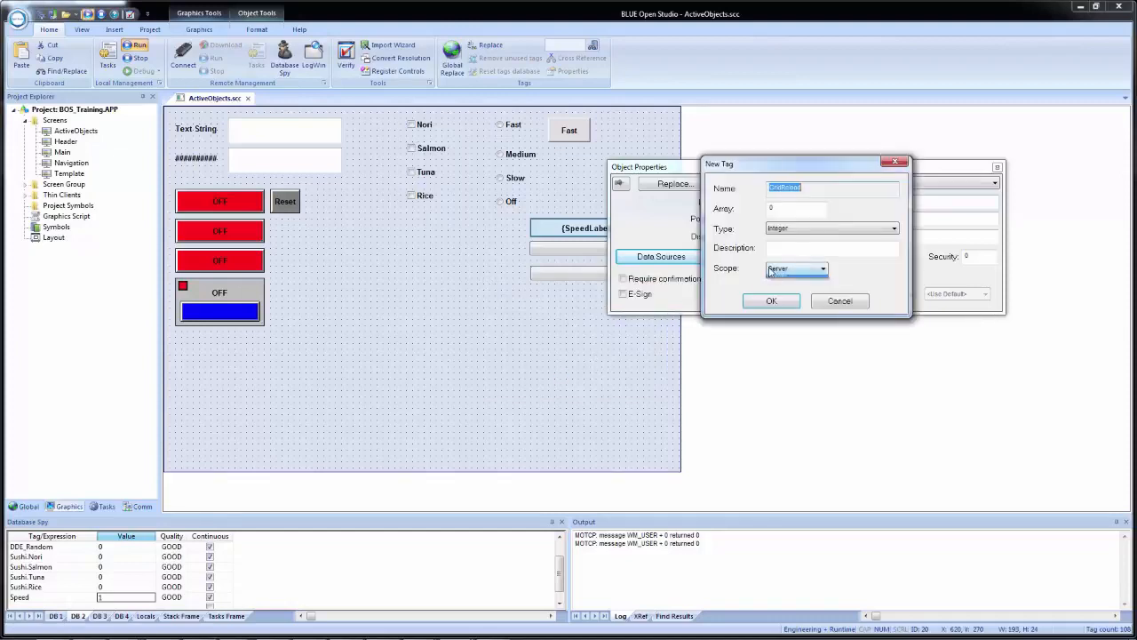
click(773, 287)
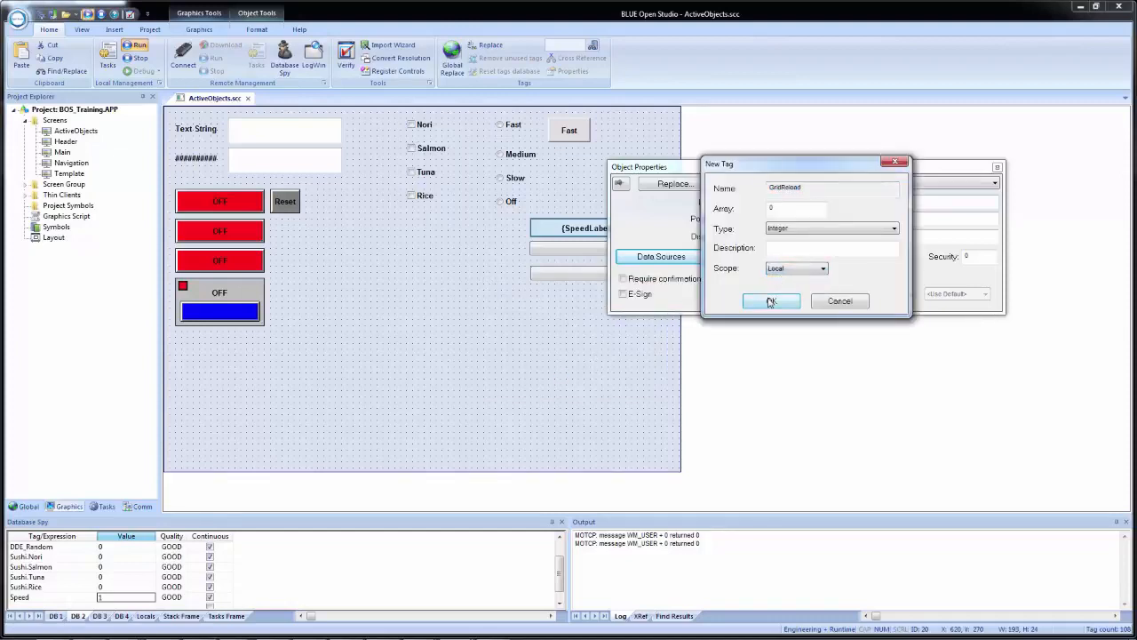
click(771, 302)
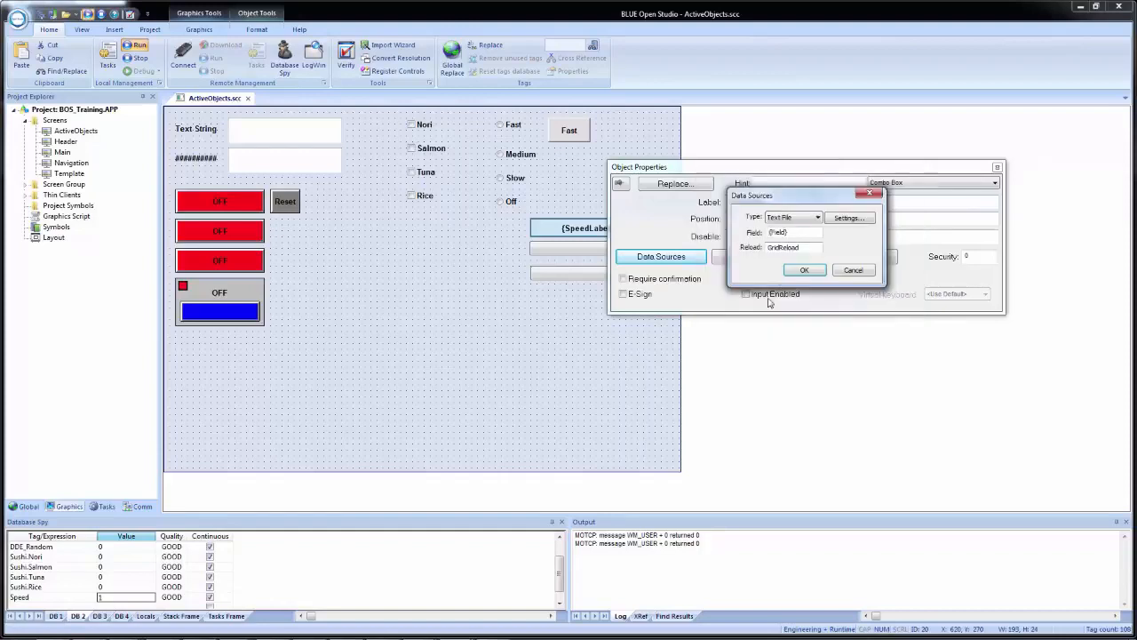
Open the text file source's settings and examine the file path, the Tab, Space, Semicolon and Other delimiters, and the read-only option.
click(849, 218)
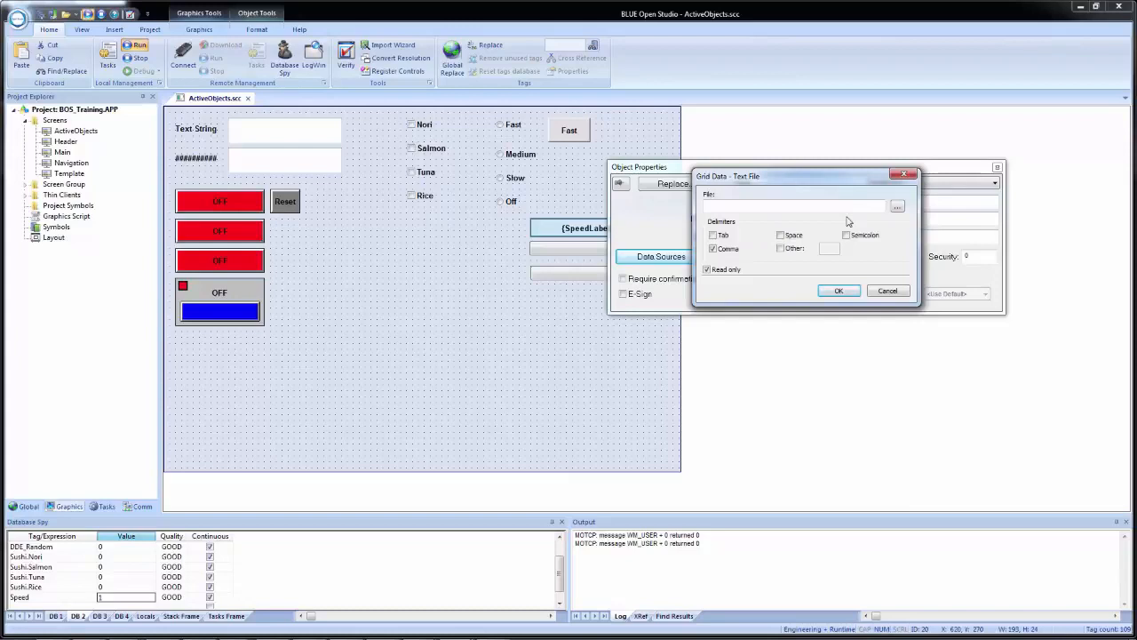
click(836, 207)
click(781, 249)
text(\)
click(781, 249)
click(717, 235)
click(781, 235)
click(782, 248)
click(853, 238)
click(854, 240)
click(803, 238)
click(800, 250)
click(721, 237)
mouse_move(812, 175)
mouse_down()
mouse_move(711, 326)
mouse_move(742, 391)
mouse_move(816, 187)
mouse_up()
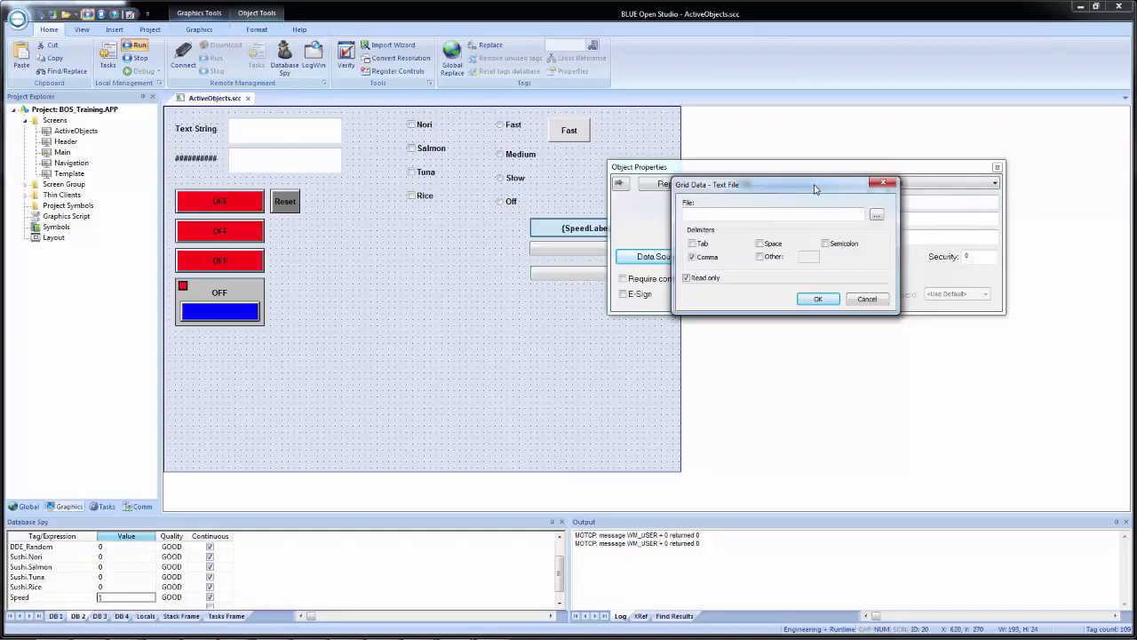
Set the text file source's file to speed.txt, keeping the comma delimiter and read-only option.
click(877, 217)
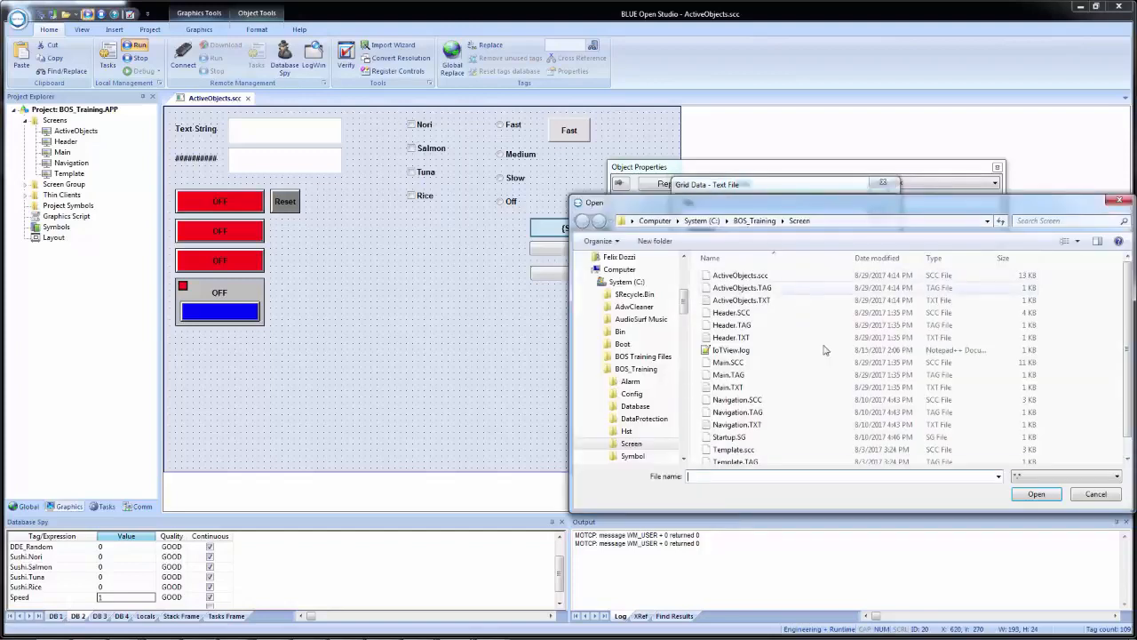
click(1096, 495)
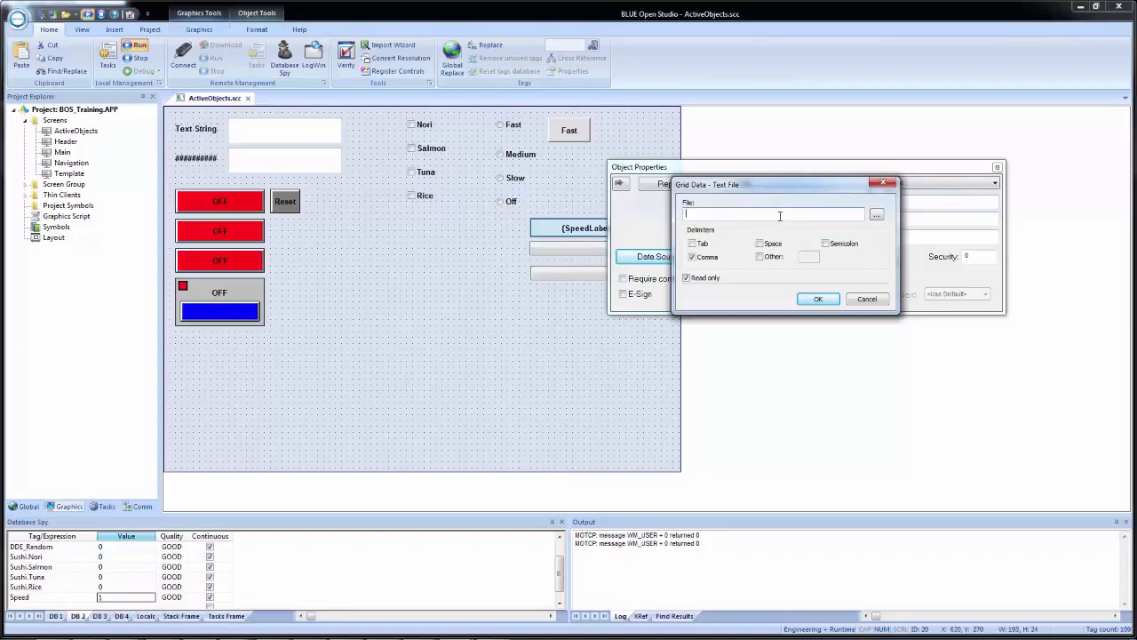
text(speed.txt)
click(819, 300)
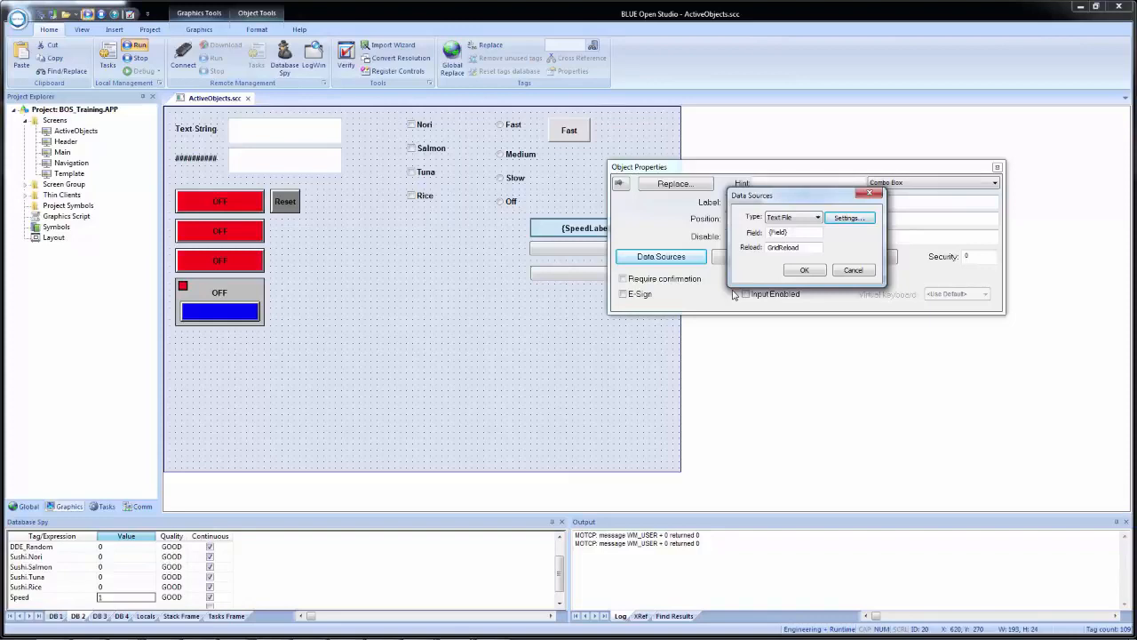
In File Explorer, locate Speed.txt in C:\BOS Training Files and examine the copy in the C:\BOS_Training project folder.
key(super+e)
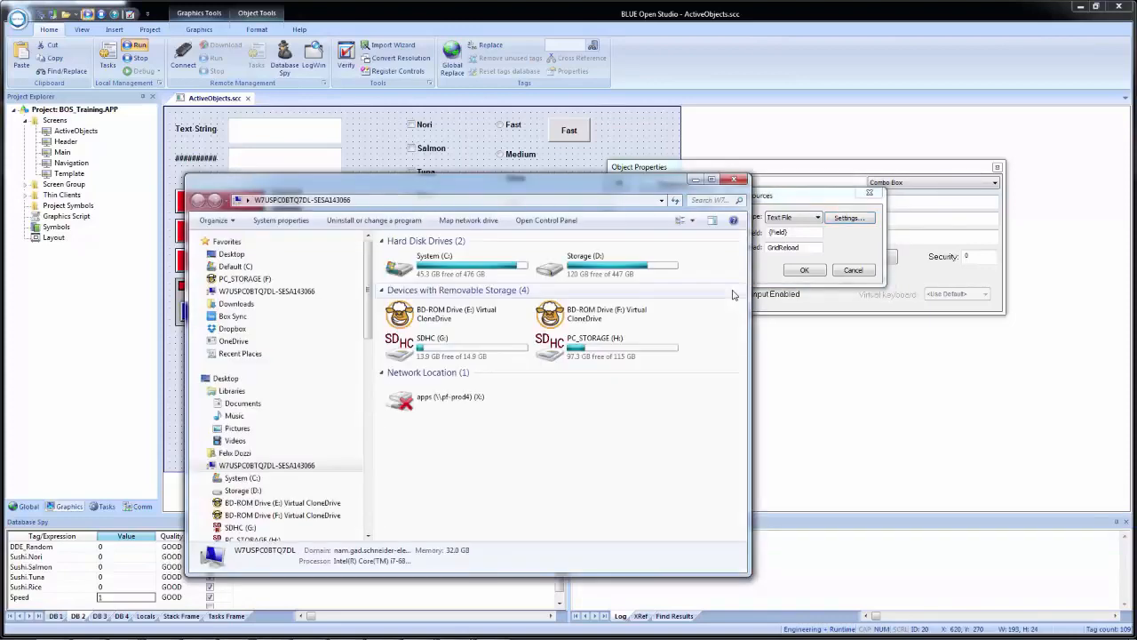
double_click(432, 267)
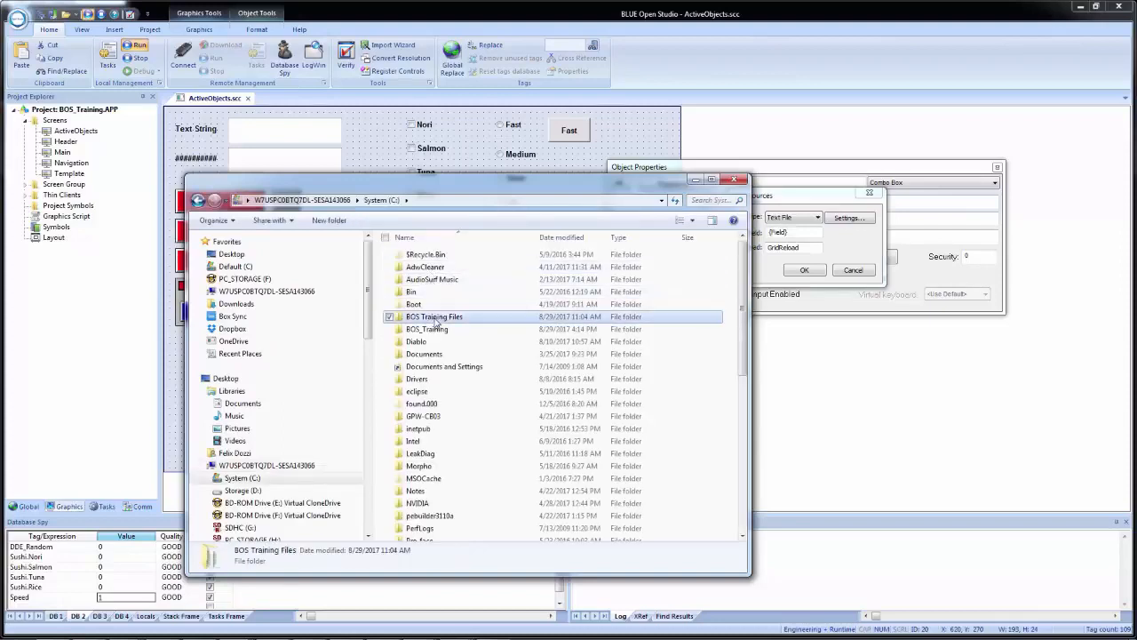
double_click(434, 317)
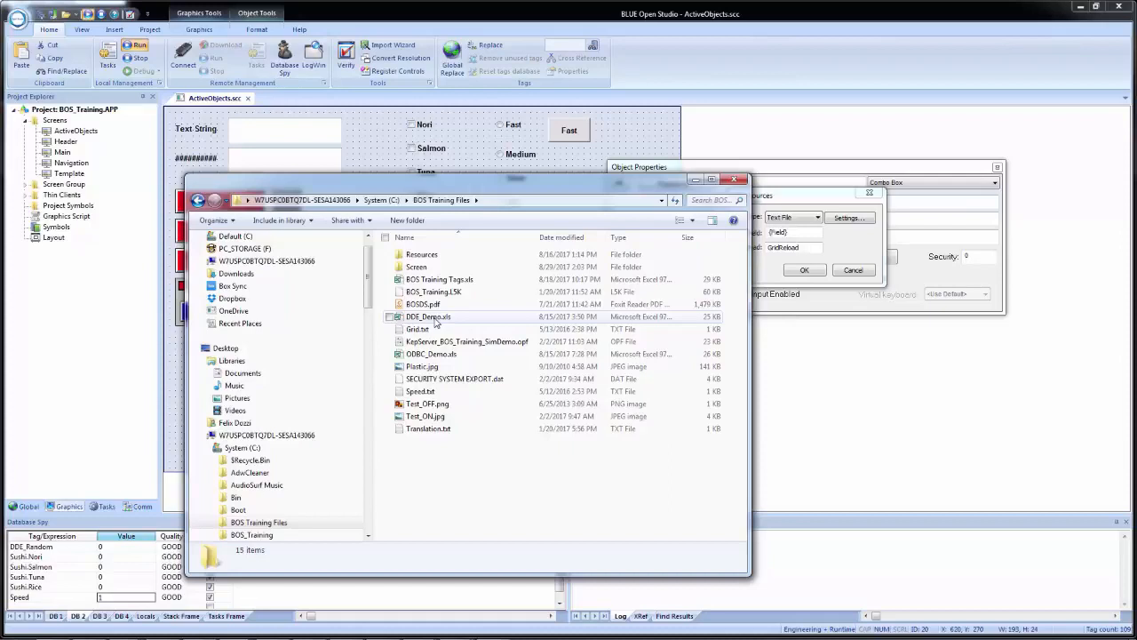
click(423, 392)
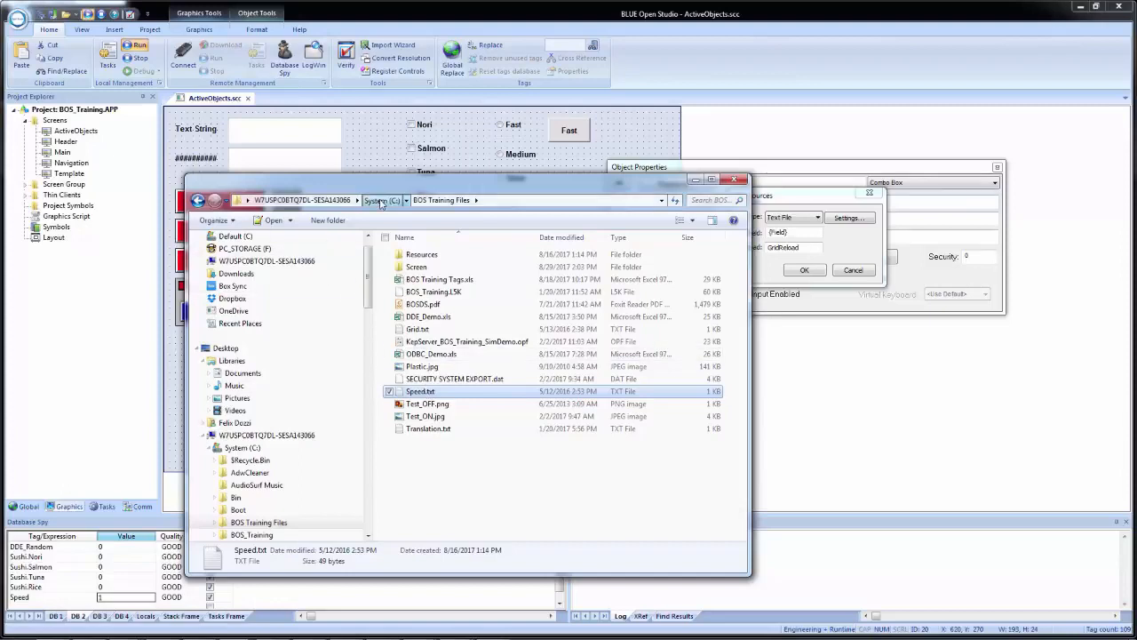
click(382, 200)
double_click(426, 329)
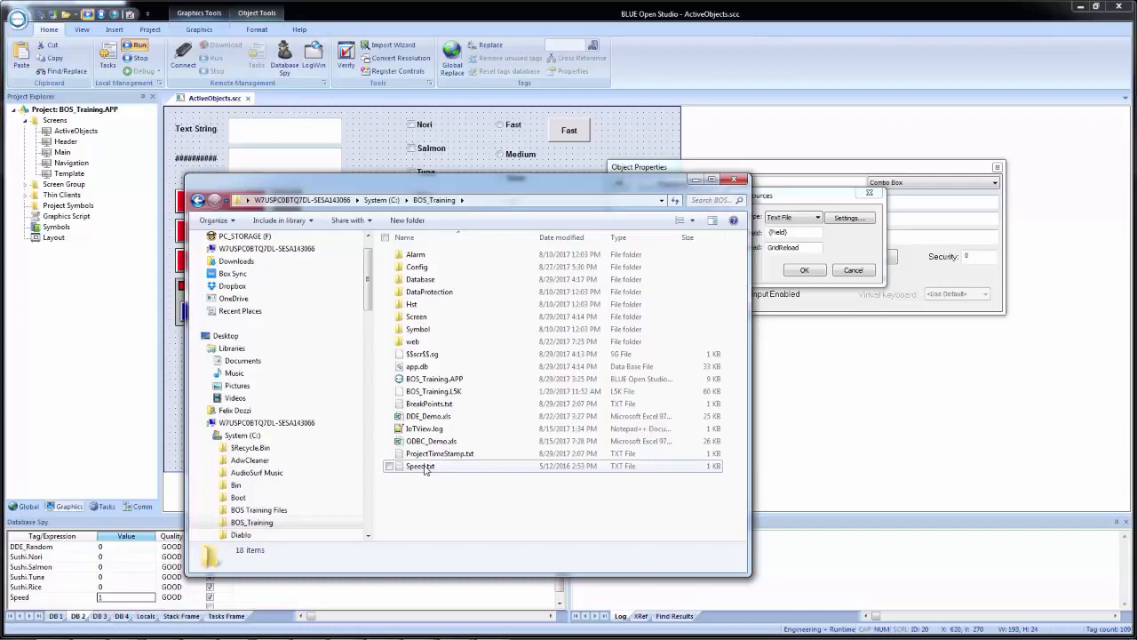
double_click(421, 466)
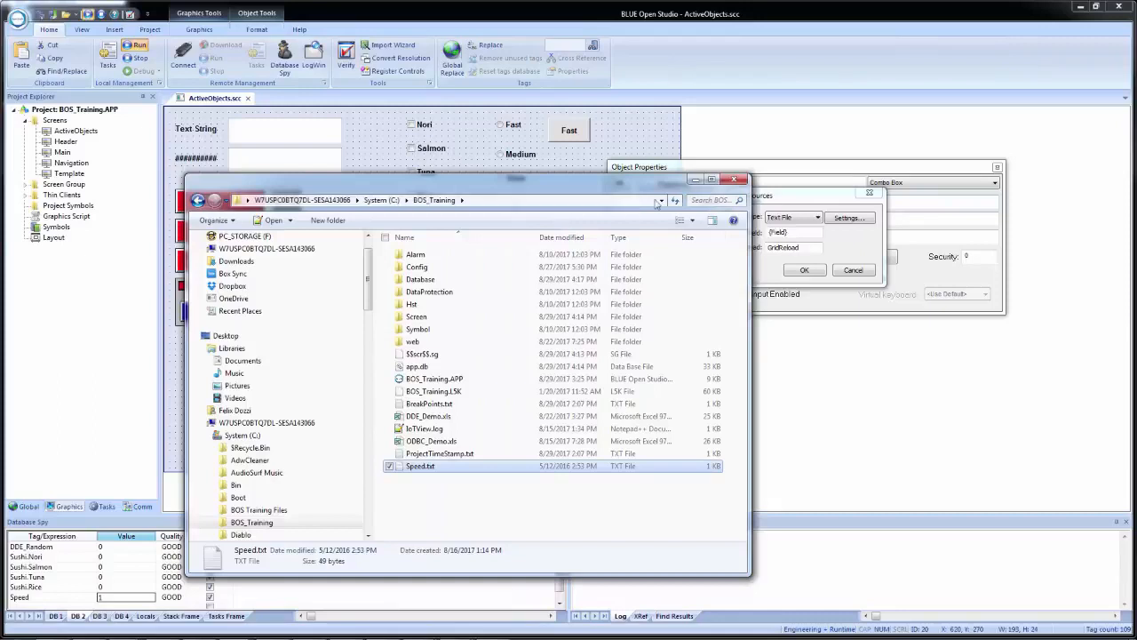
click(794, 197)
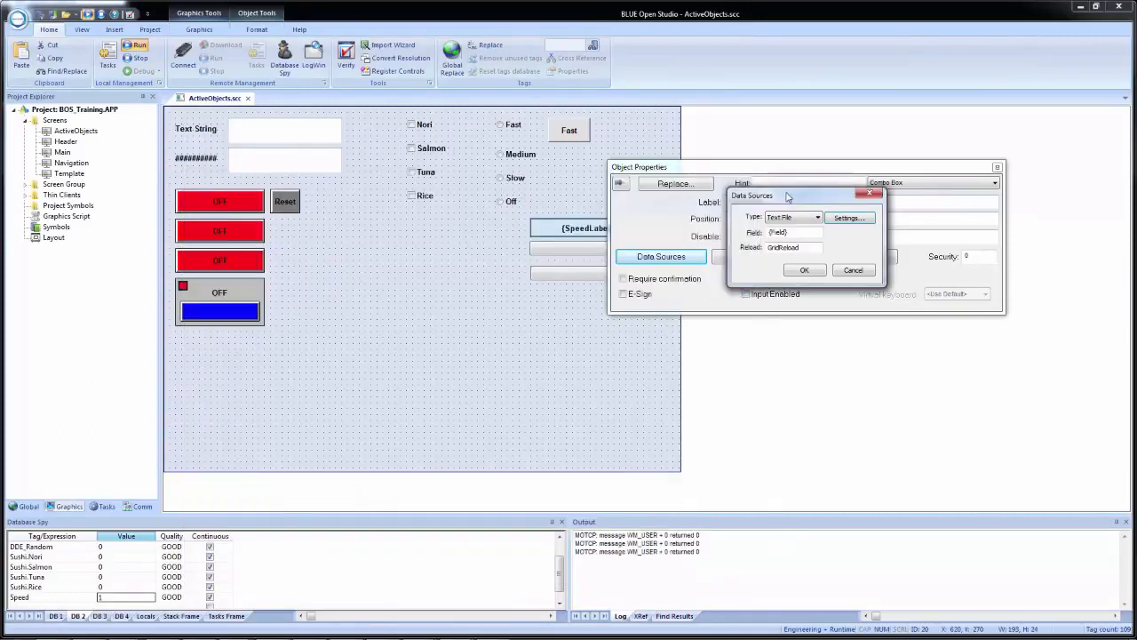
Accept the text file data source and move the second combo box down to leave a gap below the first.
click(805, 270)
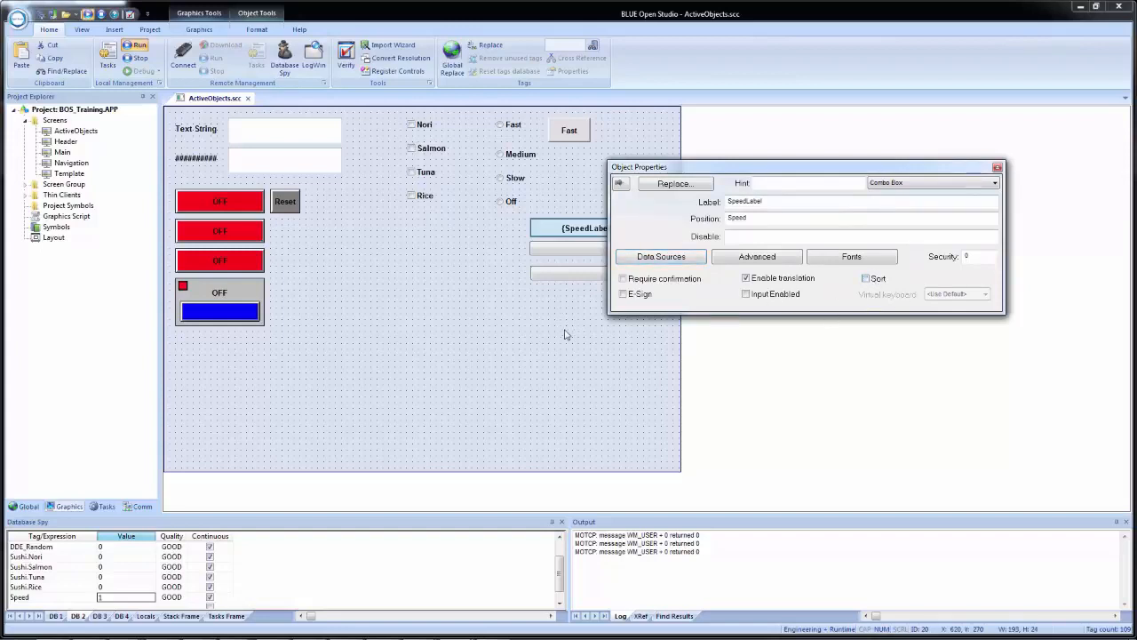
click(539, 327)
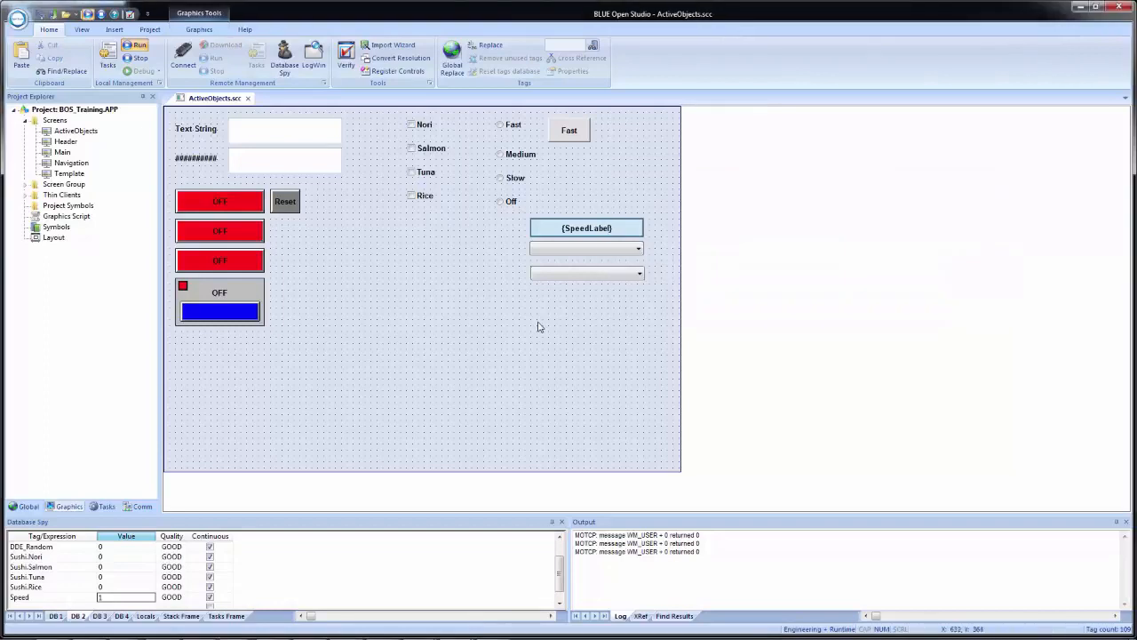
drag(586, 275, 587, 300)
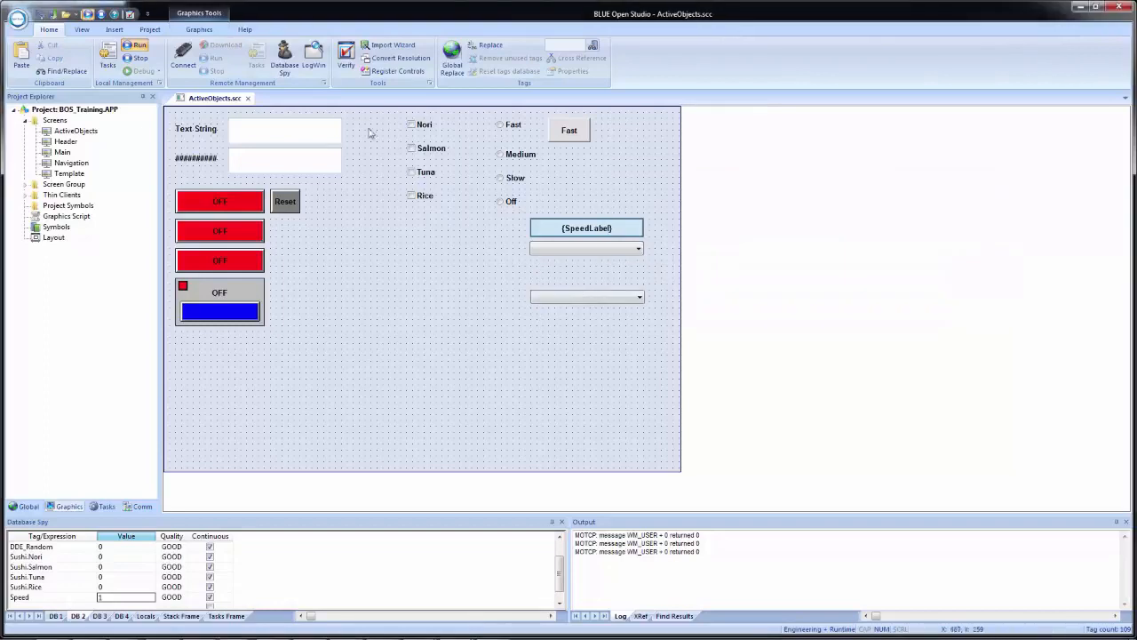
Place the text "Field: ####" in the gap between the two combo boxes.
click(192, 30)
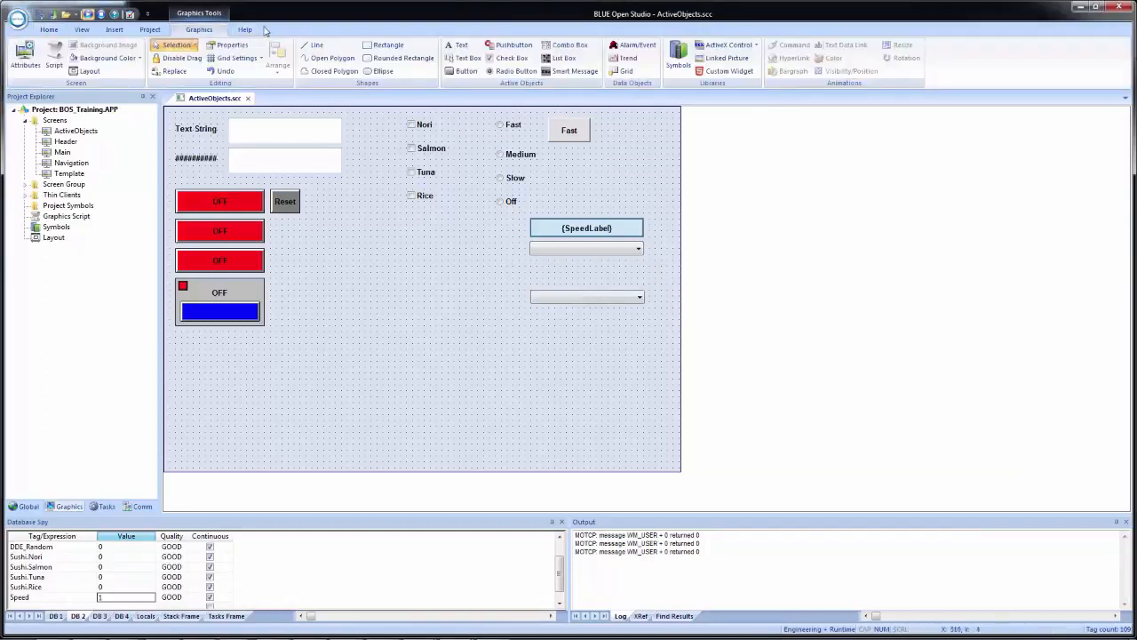
click(458, 47)
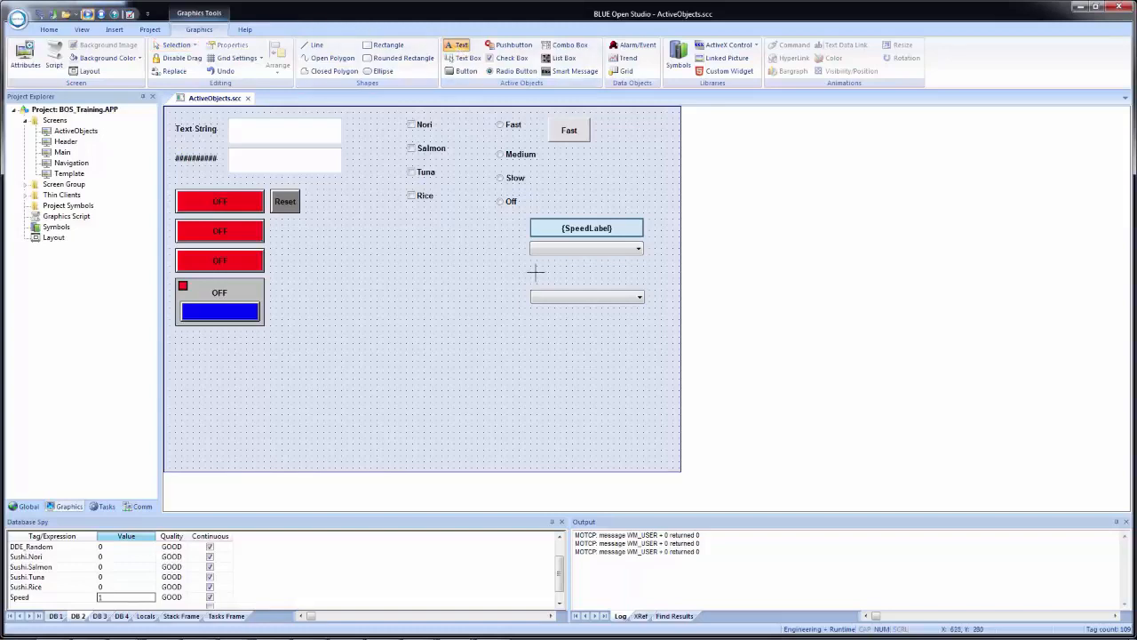
click(535, 272)
text(Field)
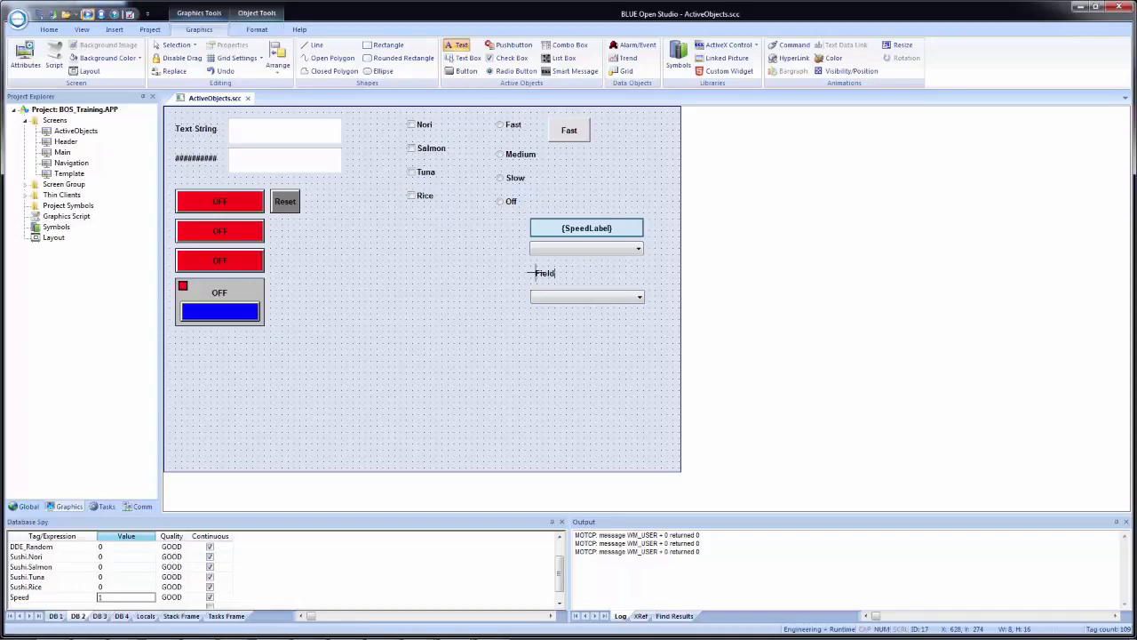
key(Escape)
Add a text data link from the new text to the Field tag, with input enabled.
double_click(545, 272)
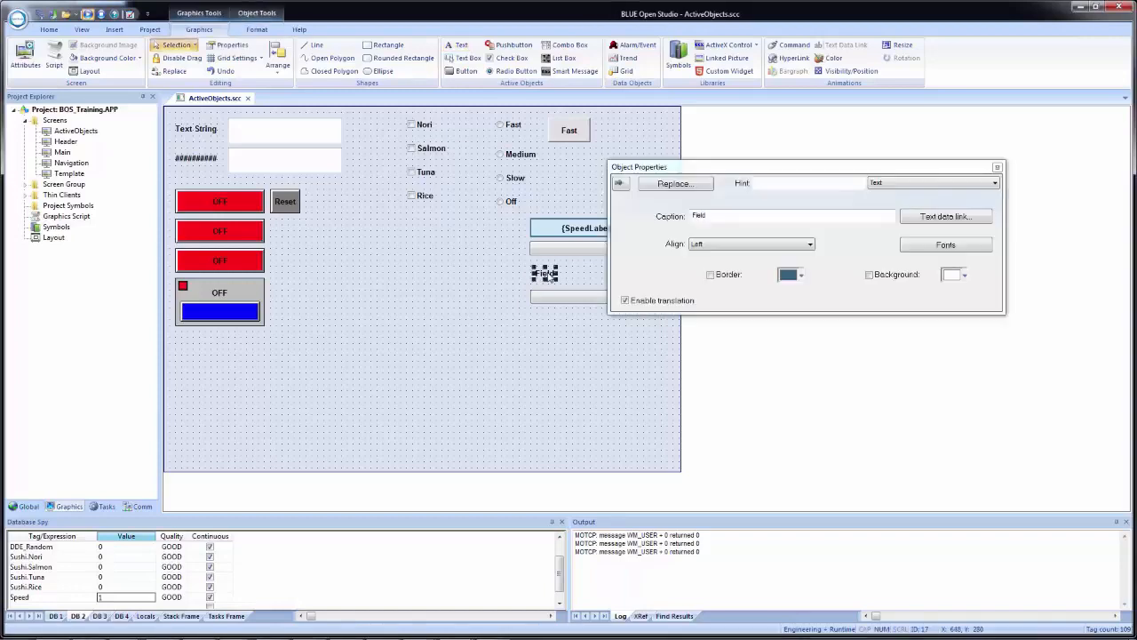
click(924, 219)
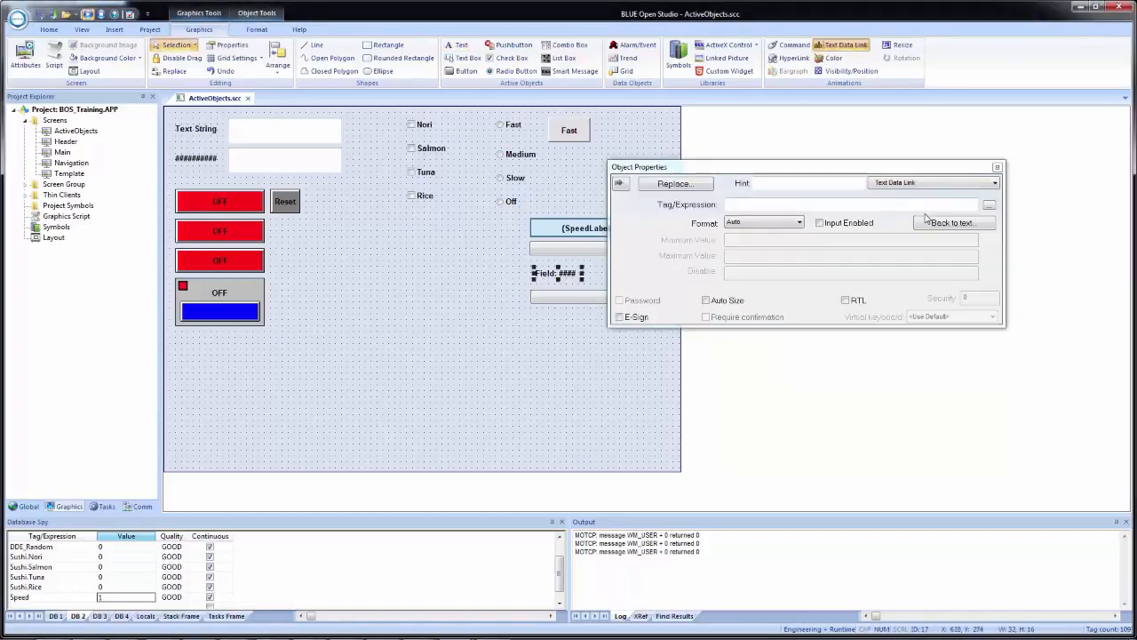
click(766, 204)
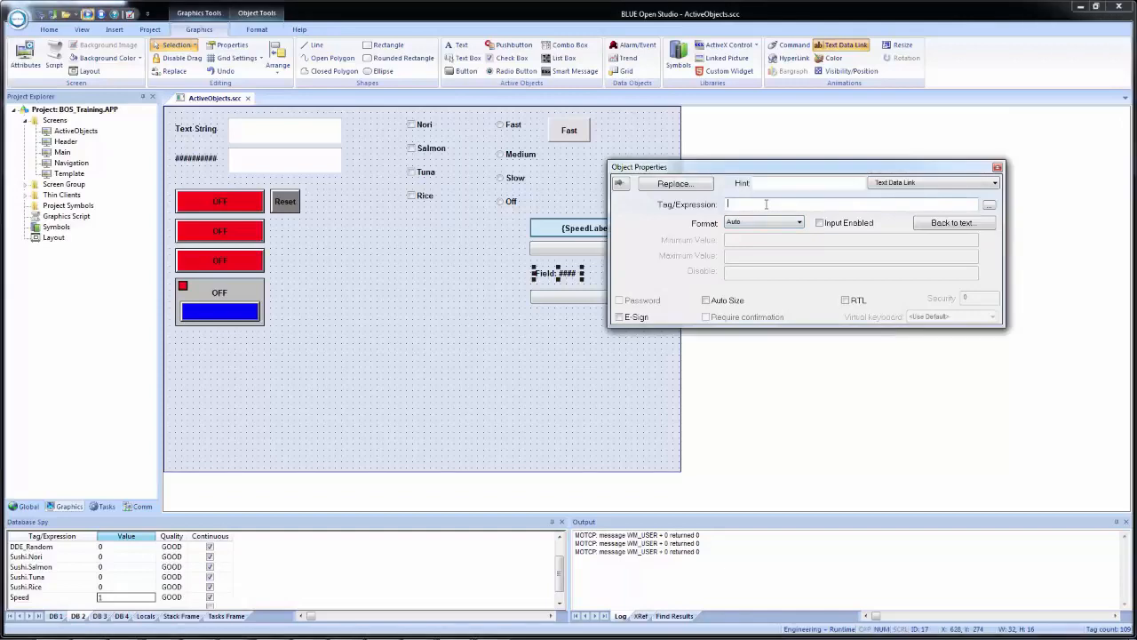
text(Field)
click(819, 222)
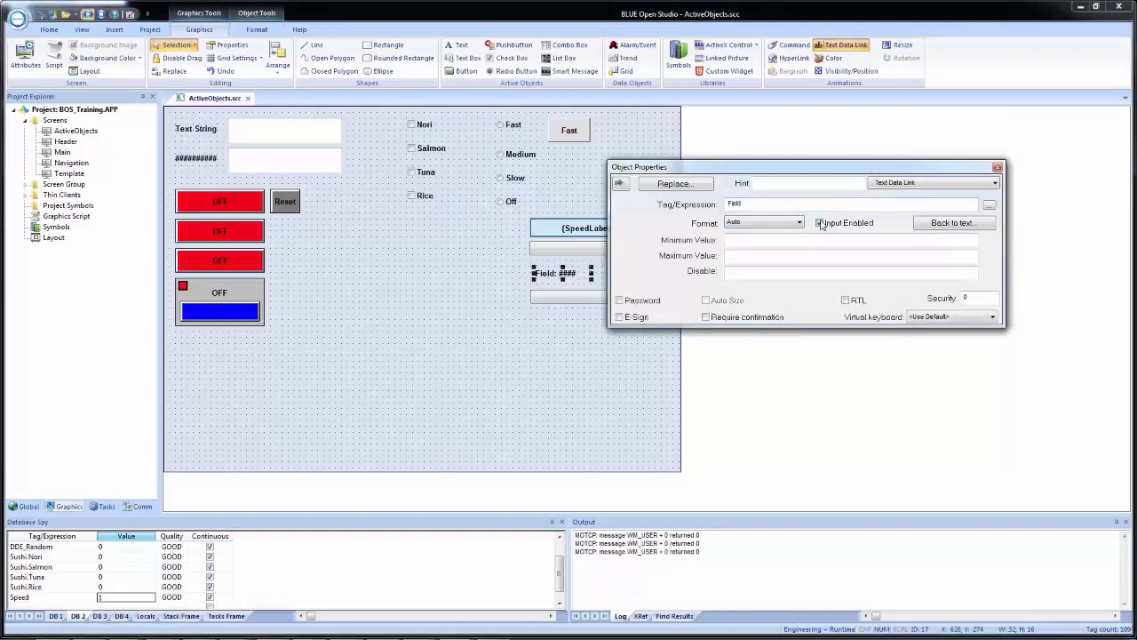
click(491, 281)
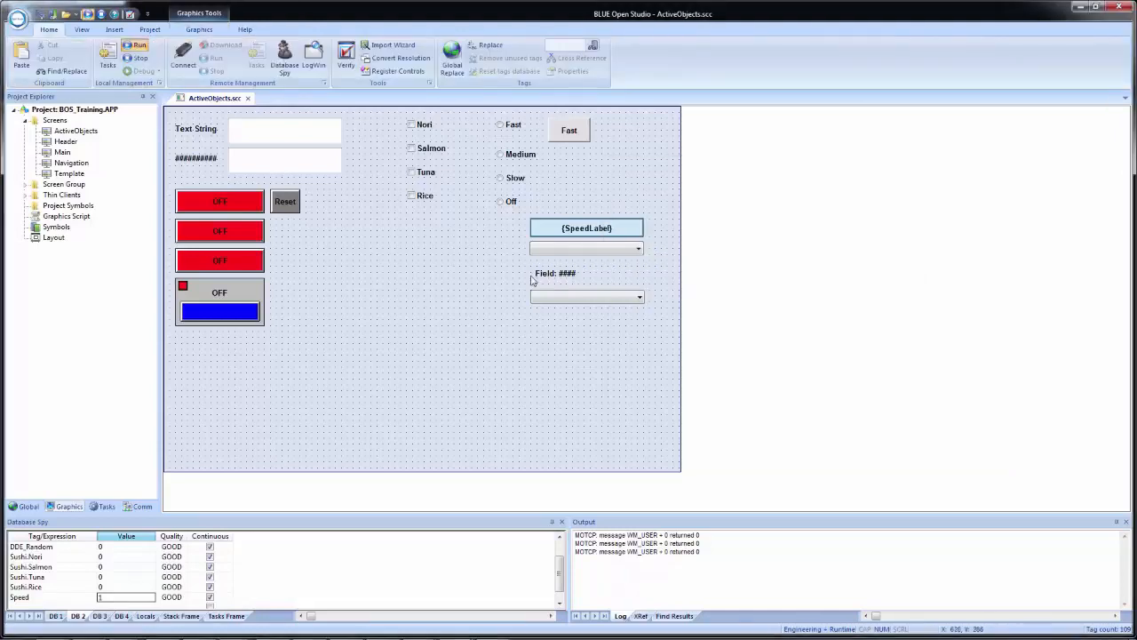
Draw a button about 81 by 31 beside the Field text and caption it Reload.
click(186, 32)
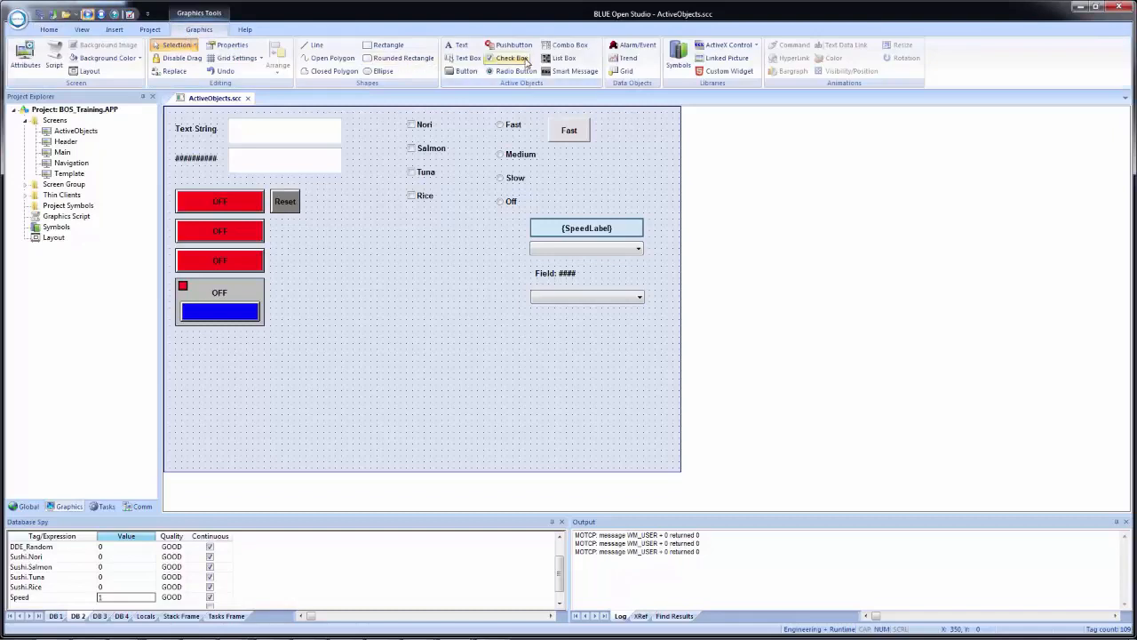
click(462, 72)
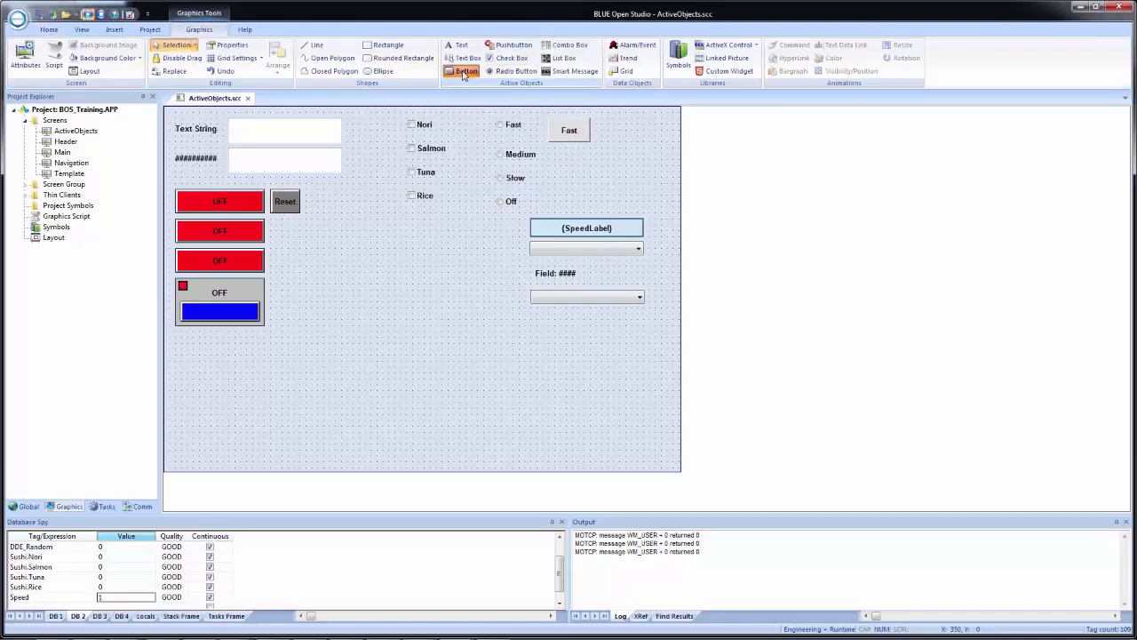
drag(597, 266, 642, 285)
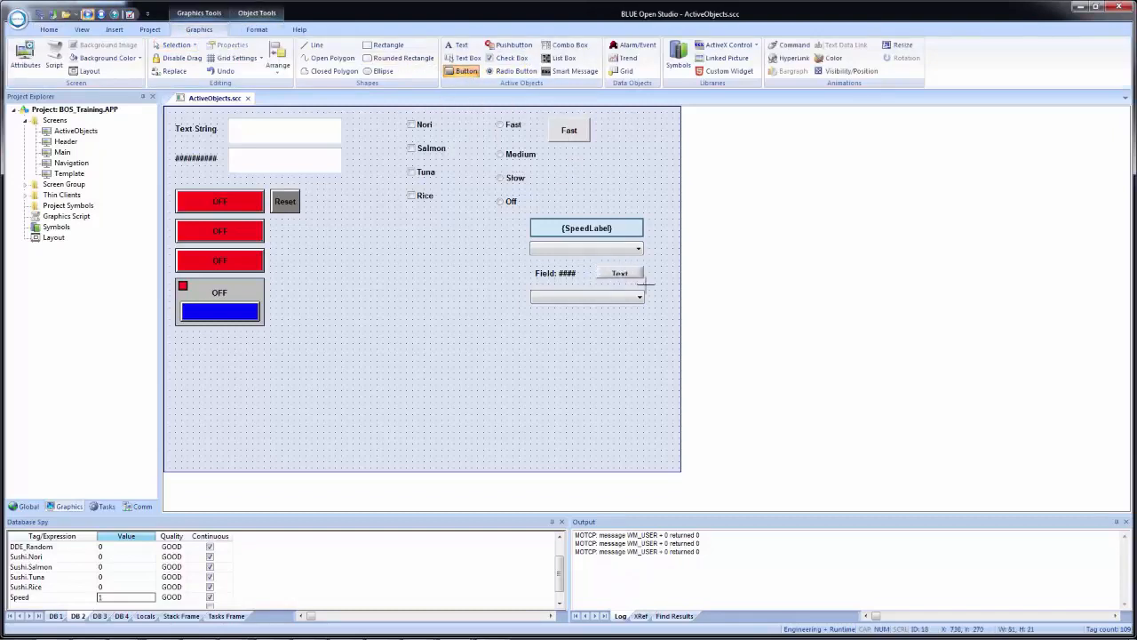
double_click(632, 280)
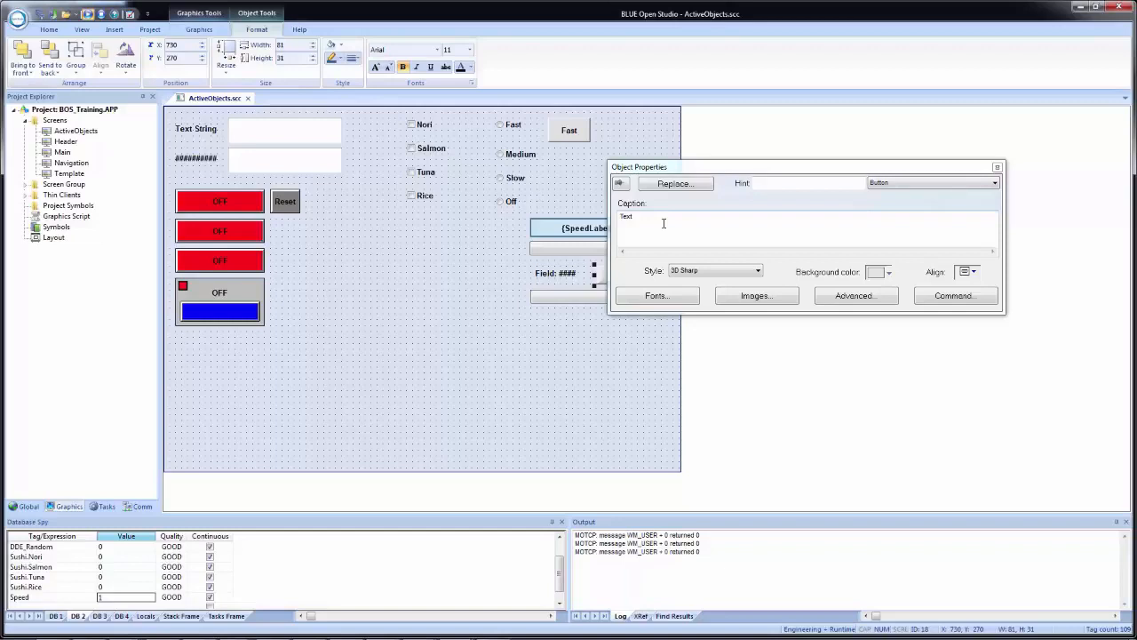
click(663, 223)
key(BackSpace)
key(BackSpace)
key(BackSpace)
key(BackSpace)
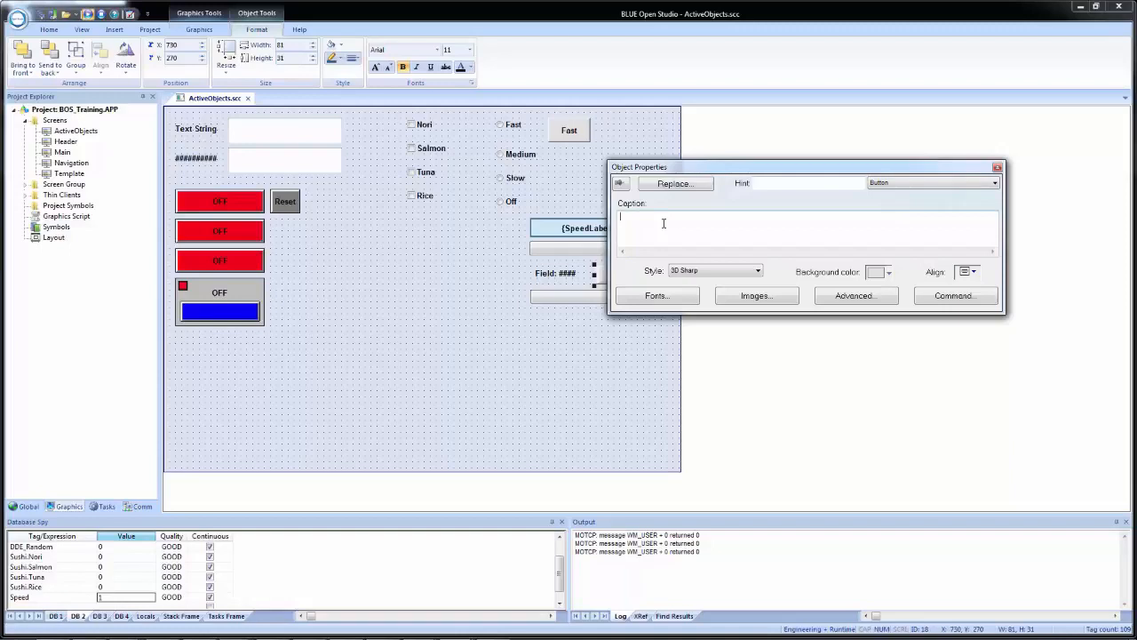
text(Reload)
drag(706, 169, 786, 140)
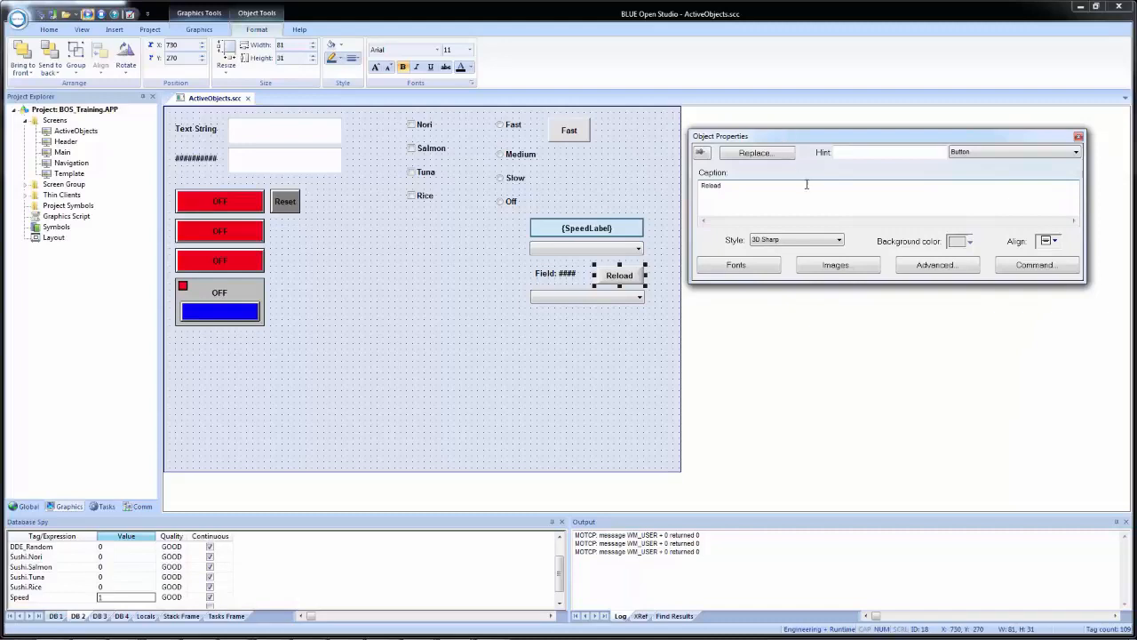
Give the Reload button an On Down Toggle Tag command for GridReload and save the screen.
click(1025, 267)
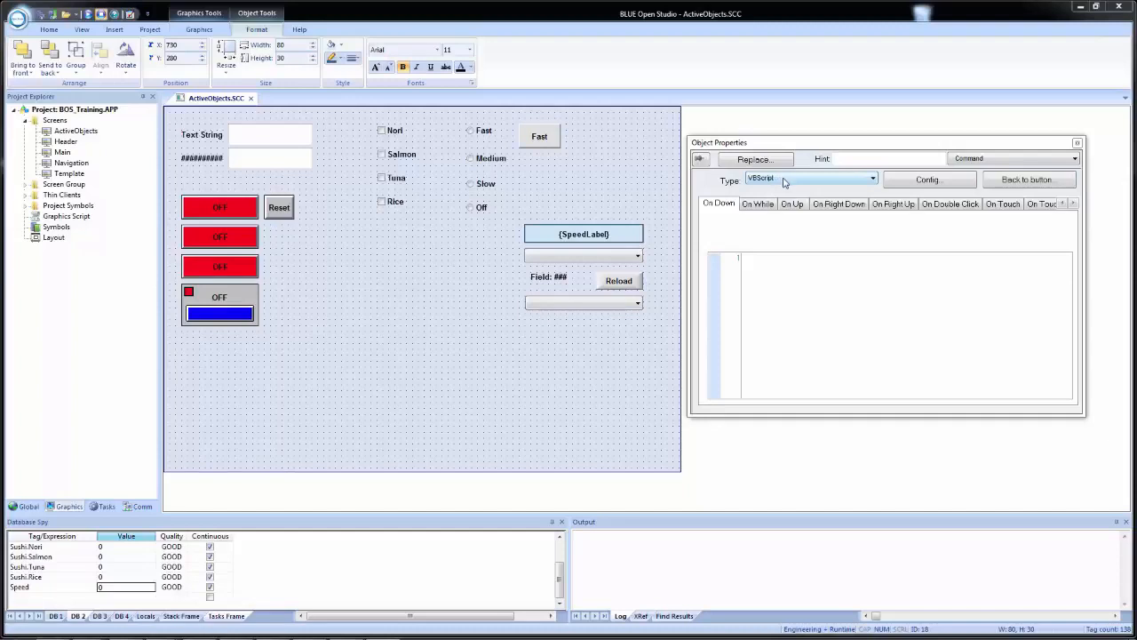
click(783, 181)
click(785, 239)
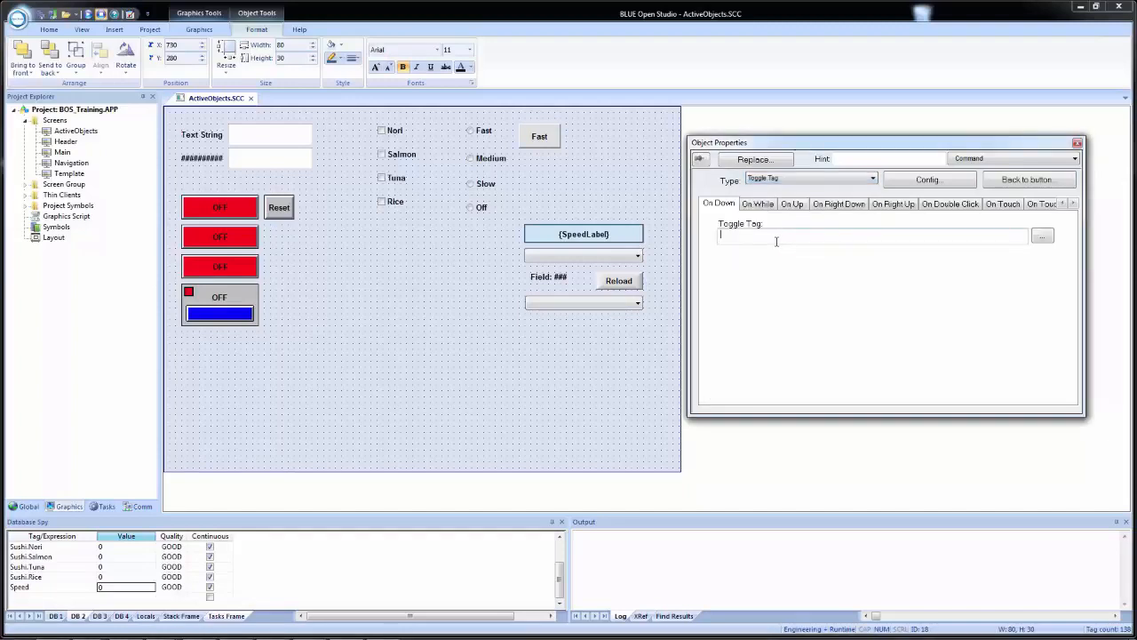
click(777, 240)
text(GridReload)
click(40, 15)
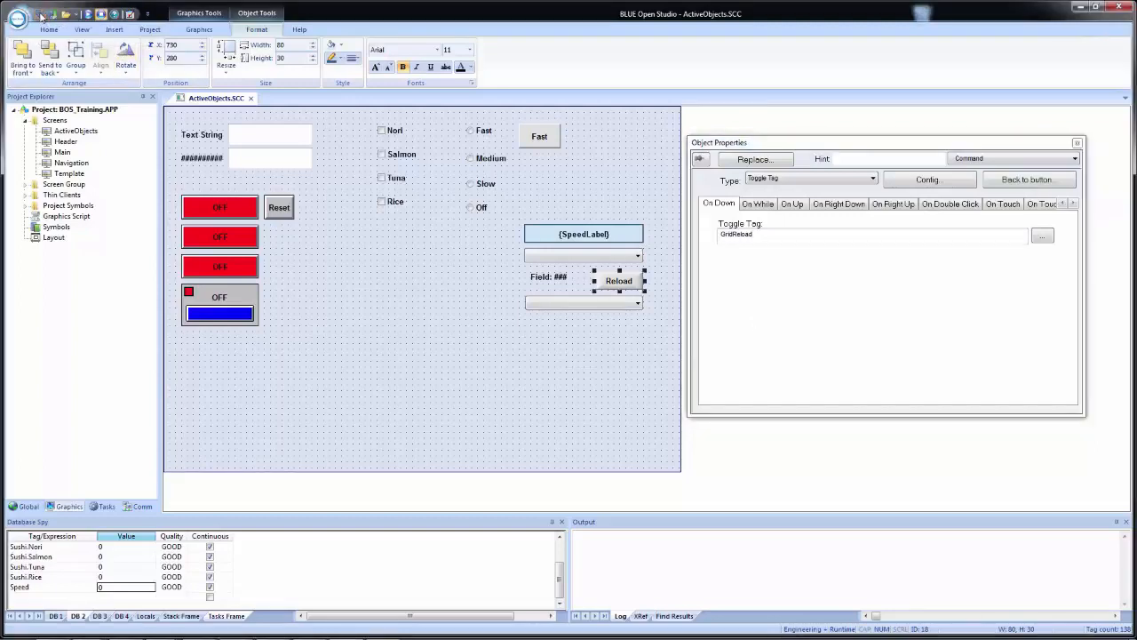
Run the project and test the text file combo box by selecting Off and then Slow.
click(89, 15)
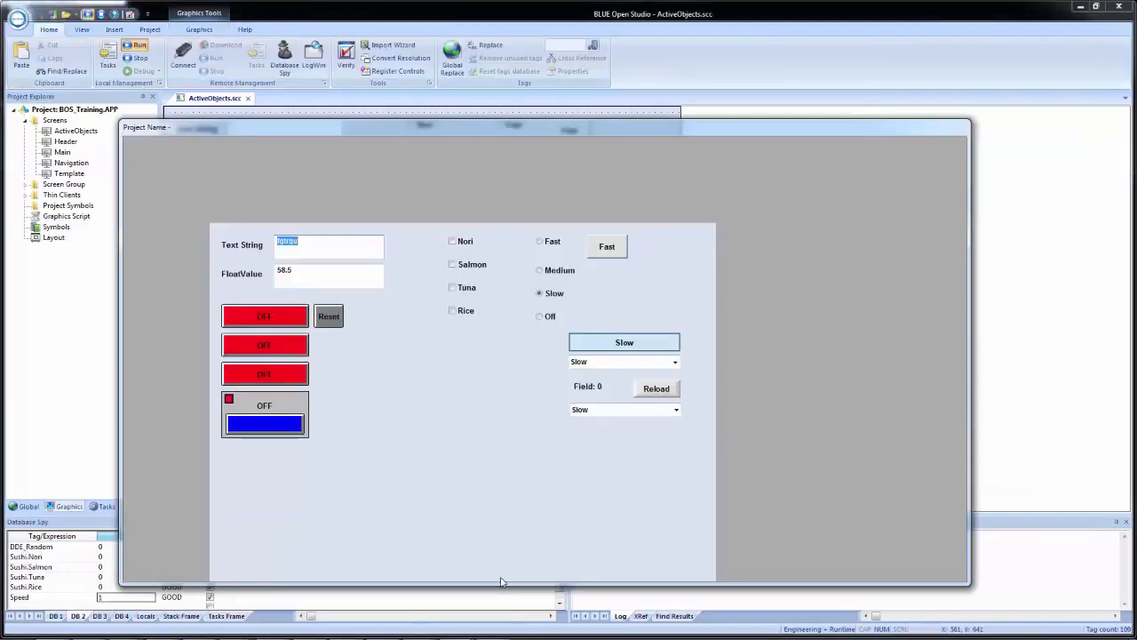
click(612, 410)
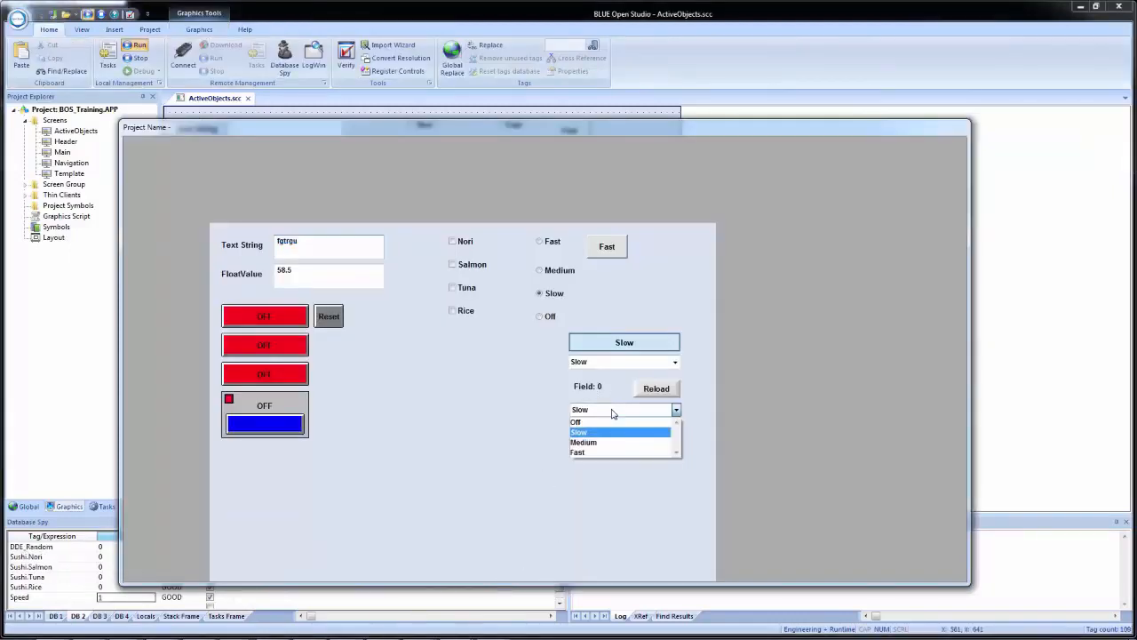
click(618, 422)
click(617, 411)
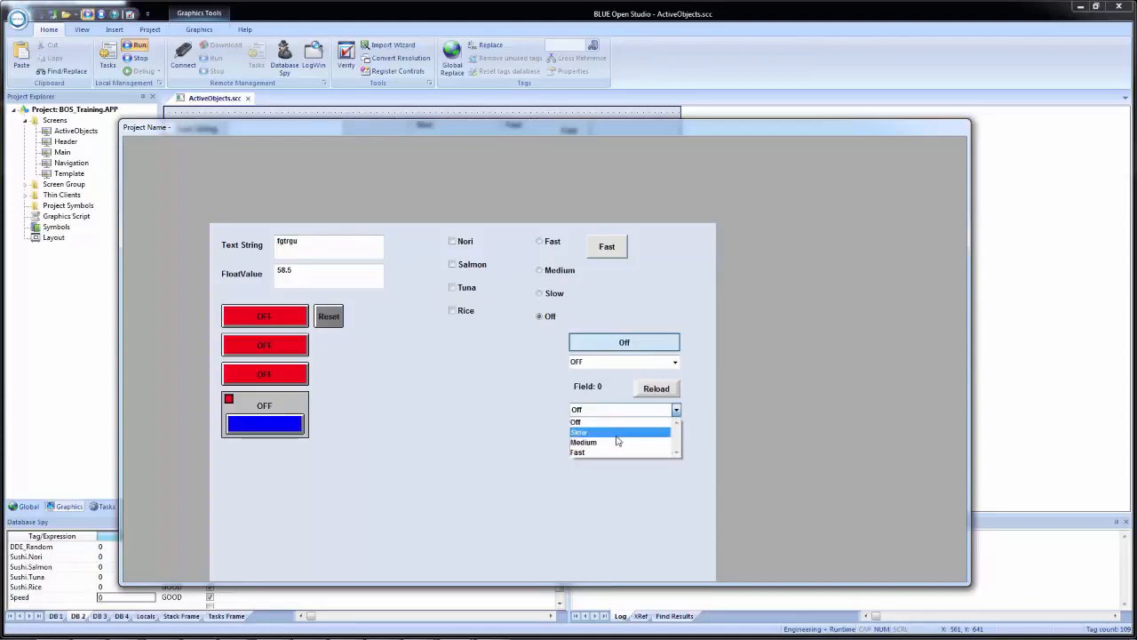
click(613, 431)
Set Field to 1 at runtime, reload the text file source and check the second combo box's list.
click(601, 387)
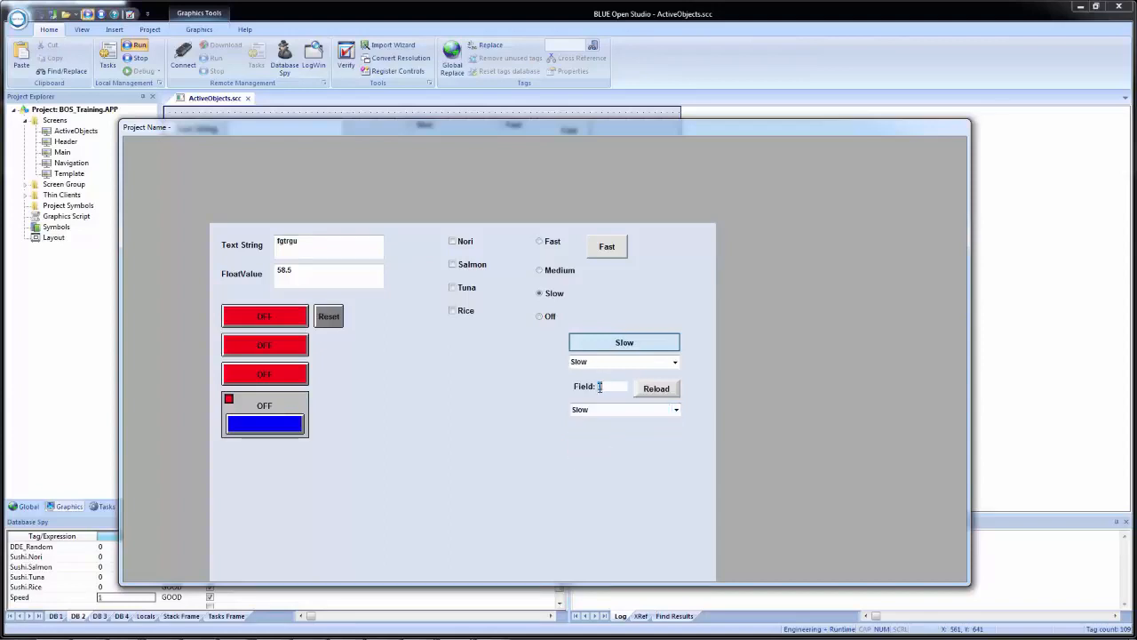
text(1)
click(652, 393)
click(626, 412)
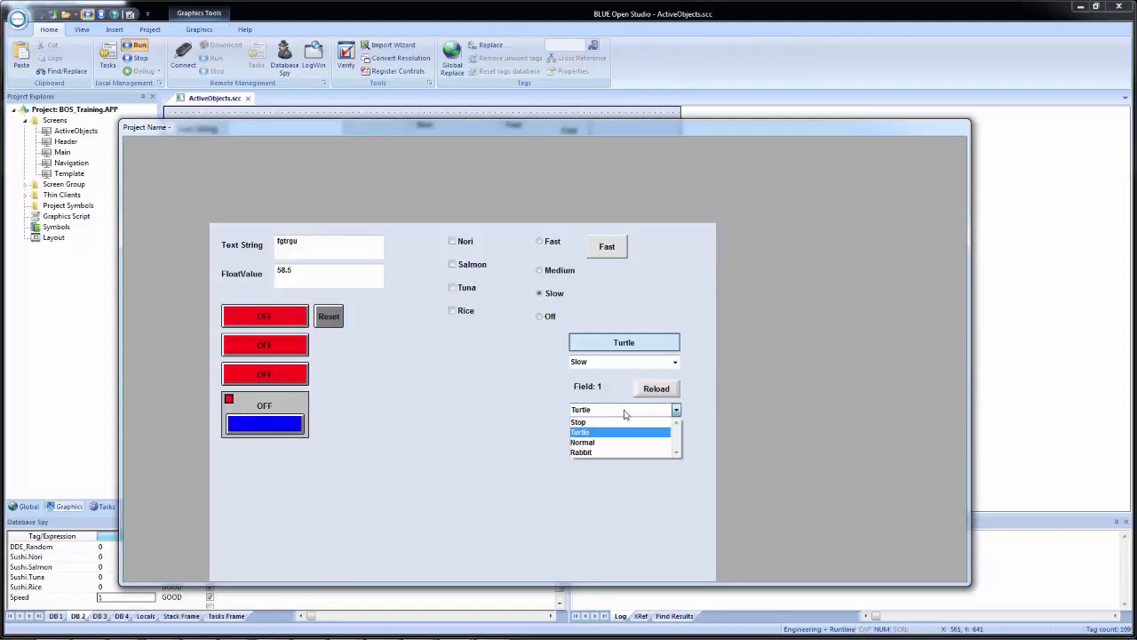
click(552, 407)
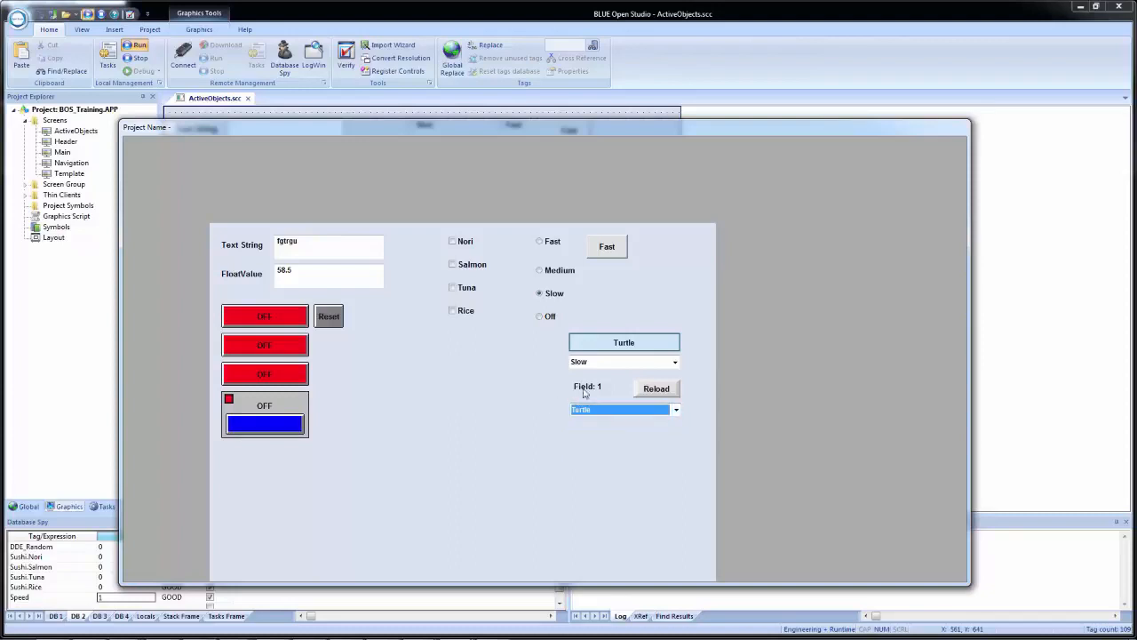
Return to the screen editor and examine the Array Tag data source settings for the combo box below the Reload button.
click(1050, 315)
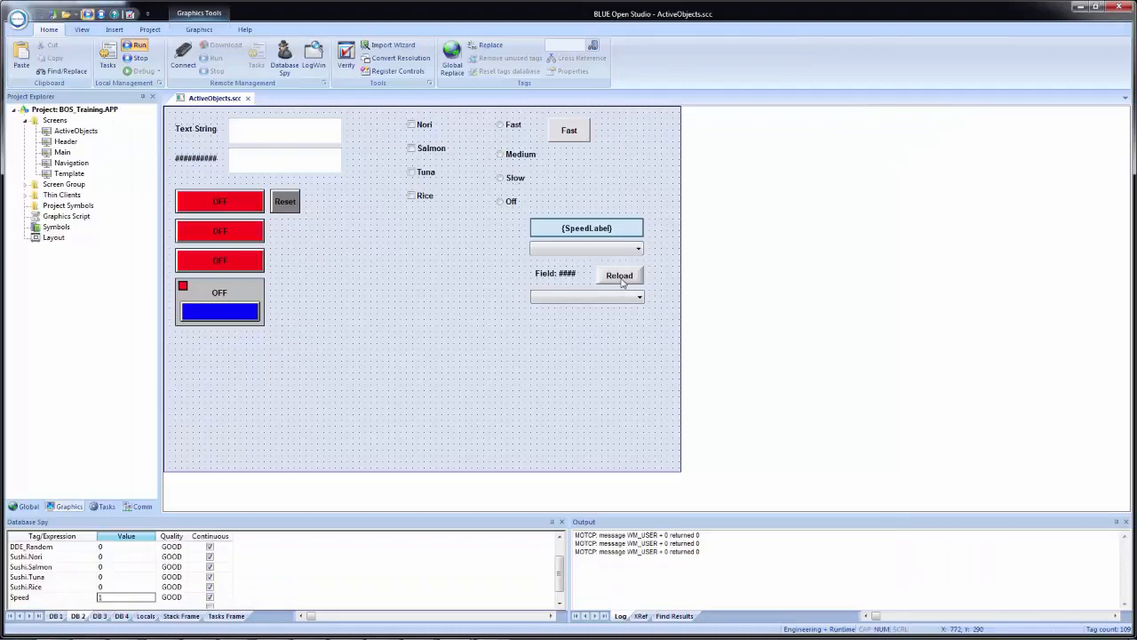
click(572, 300)
double_click(571, 299)
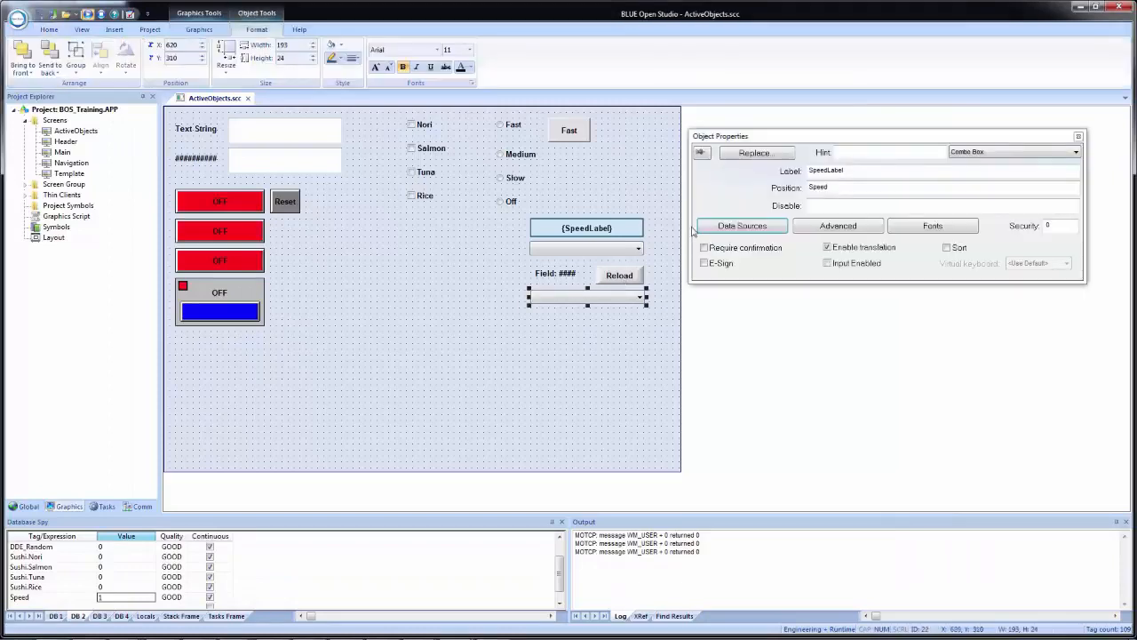
click(742, 225)
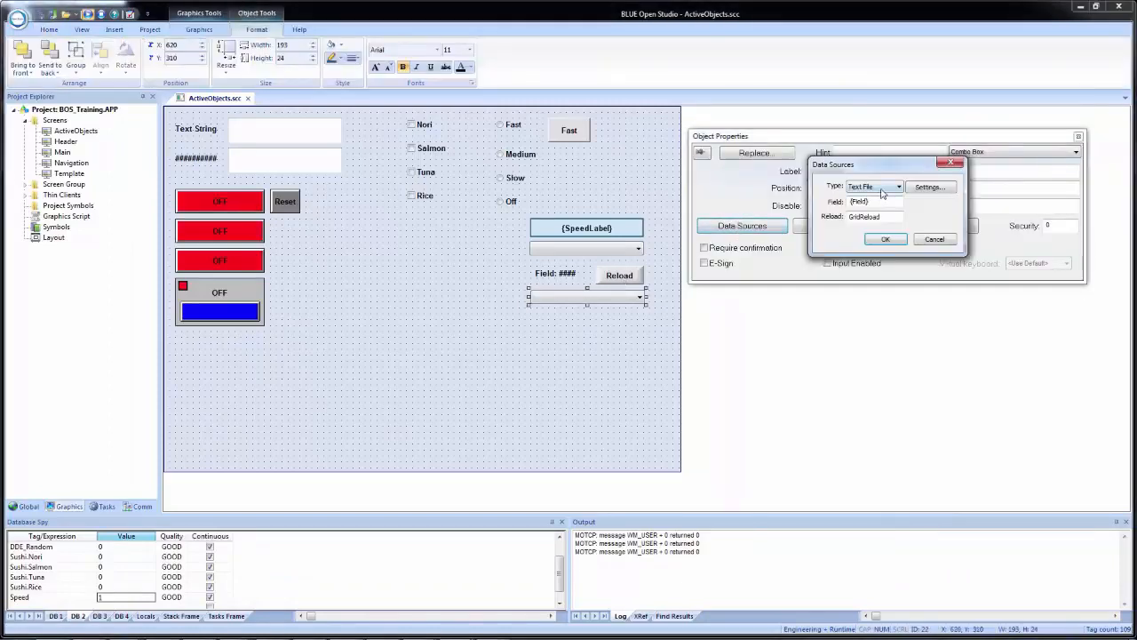
click(882, 188)
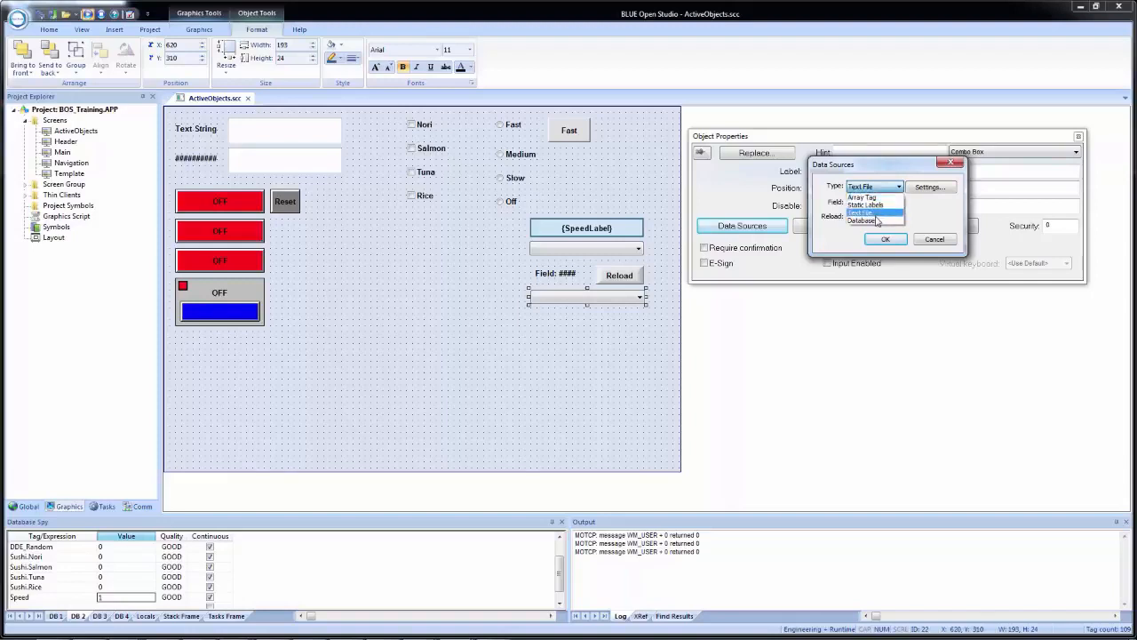
click(874, 198)
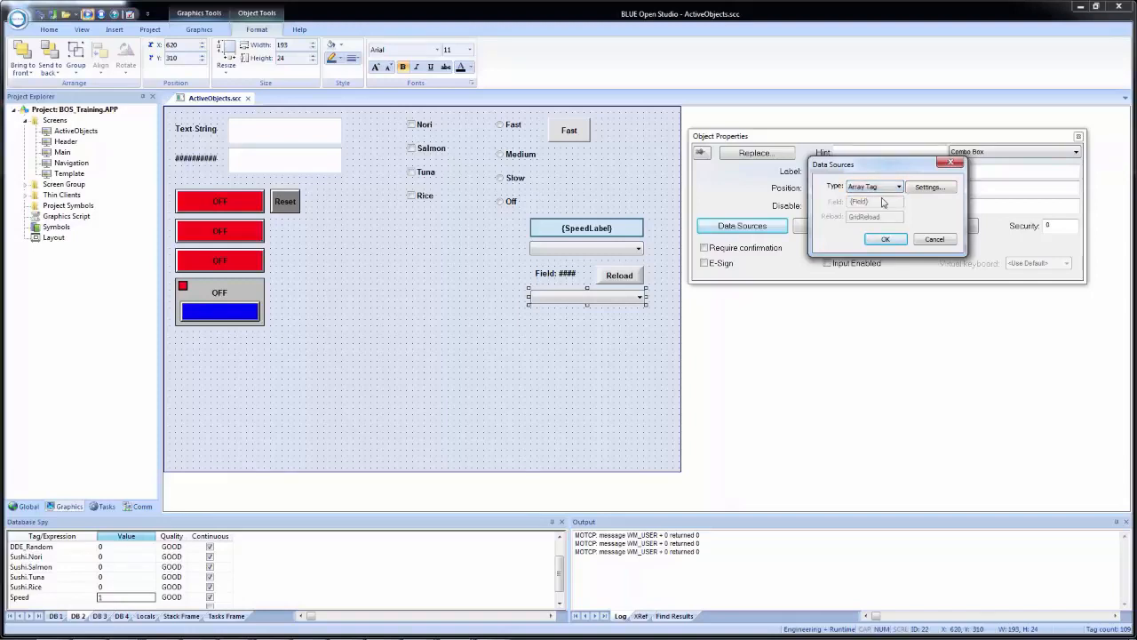
click(929, 187)
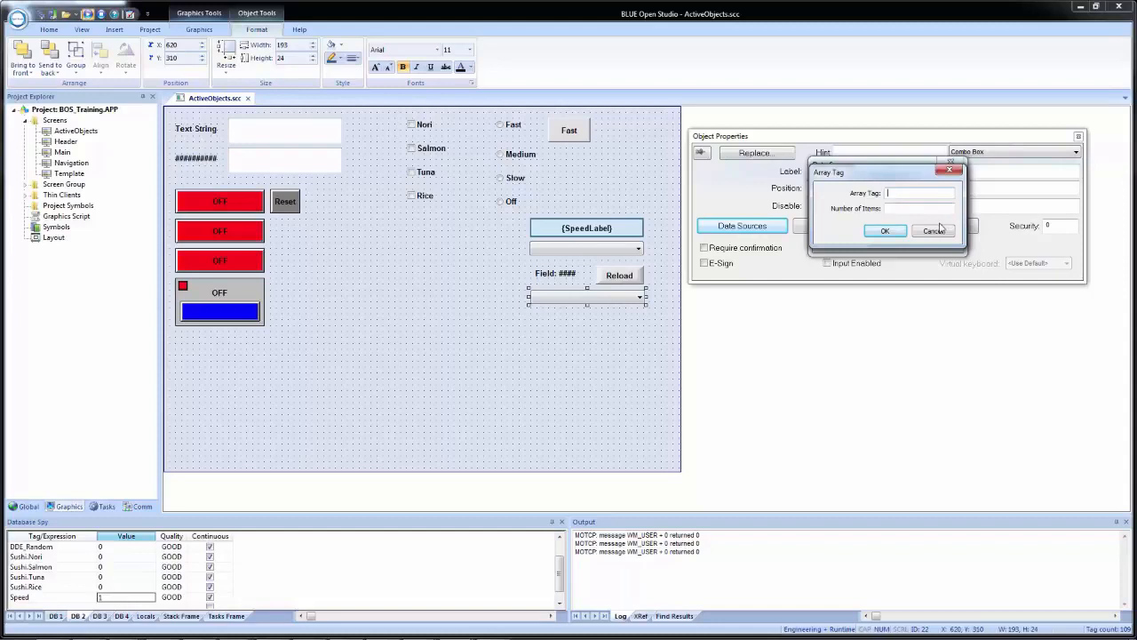
click(933, 231)
Examine the Database data source configuration for the same combo box and discard the data source changes.
click(898, 187)
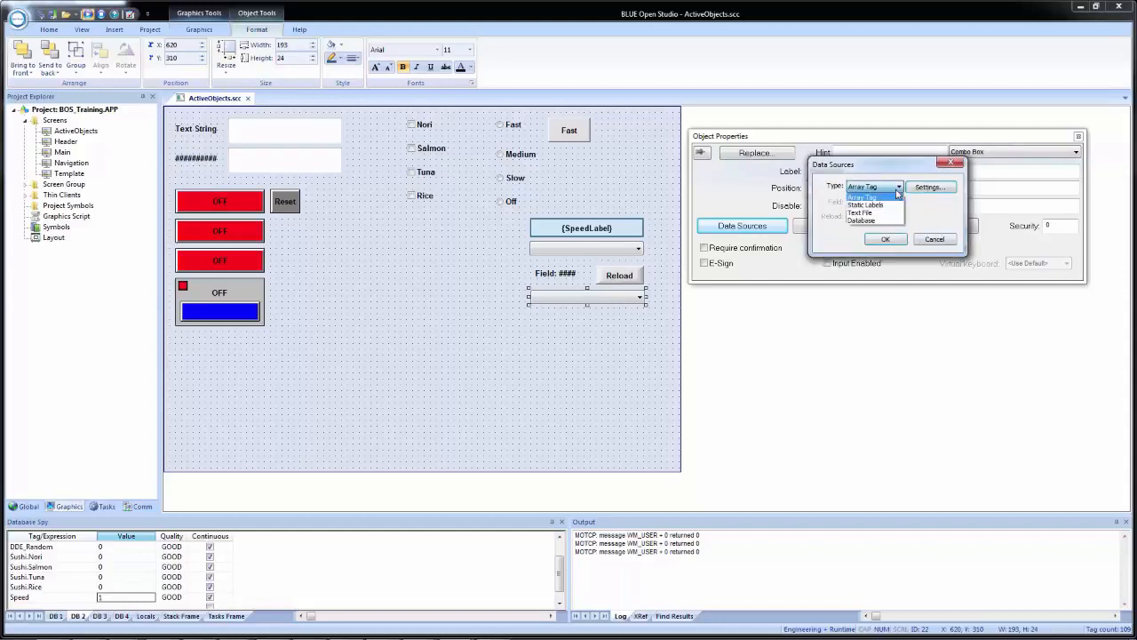
click(892, 222)
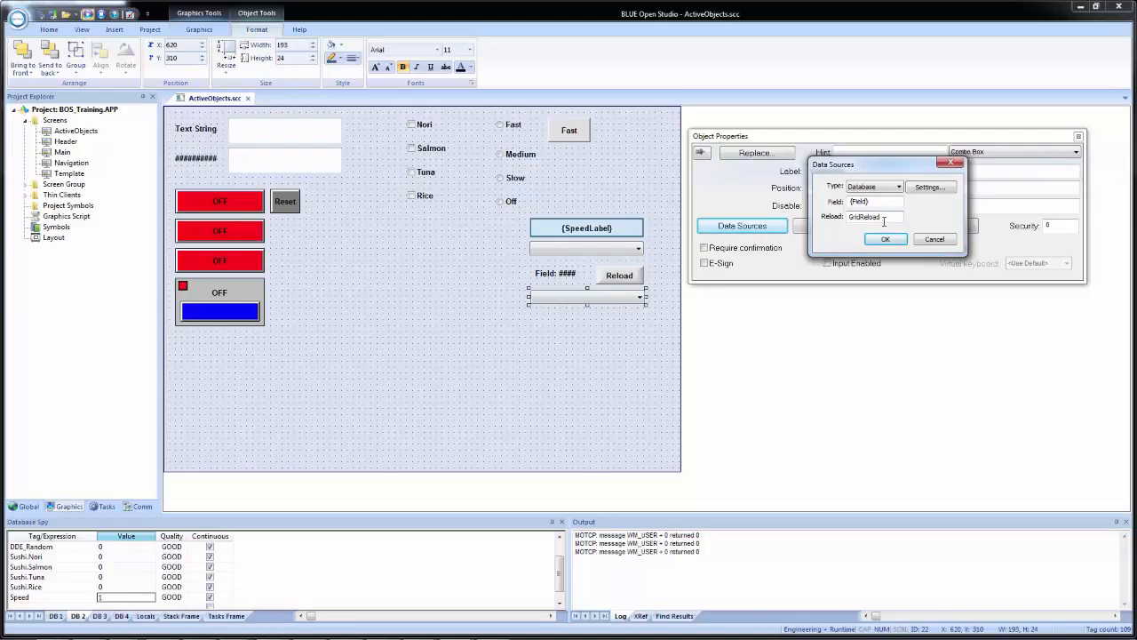
click(940, 189)
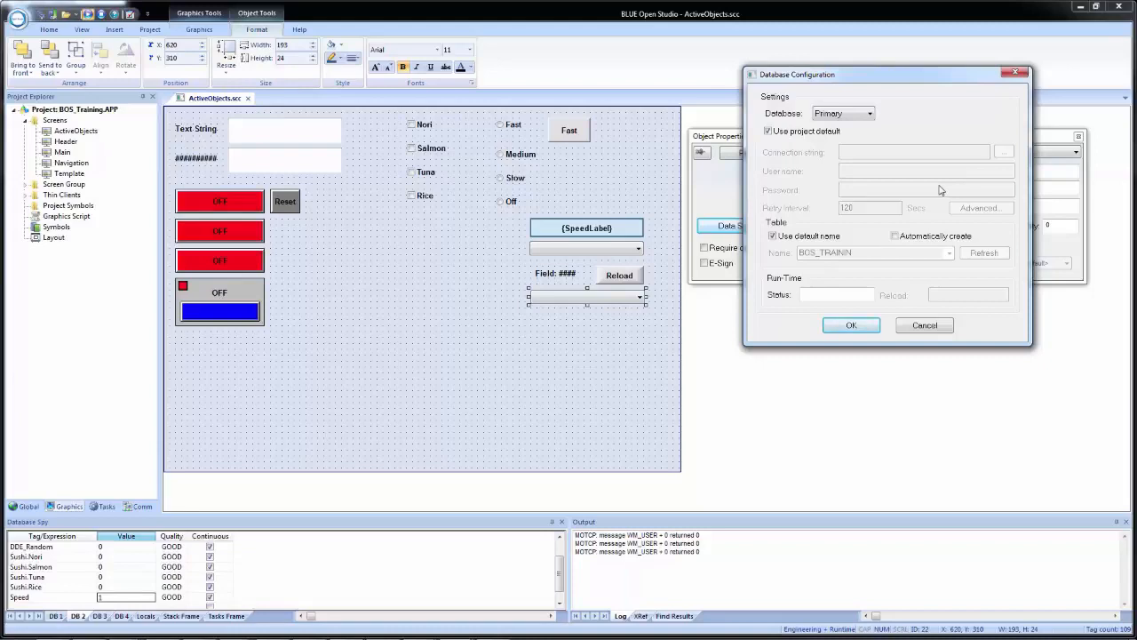
click(933, 325)
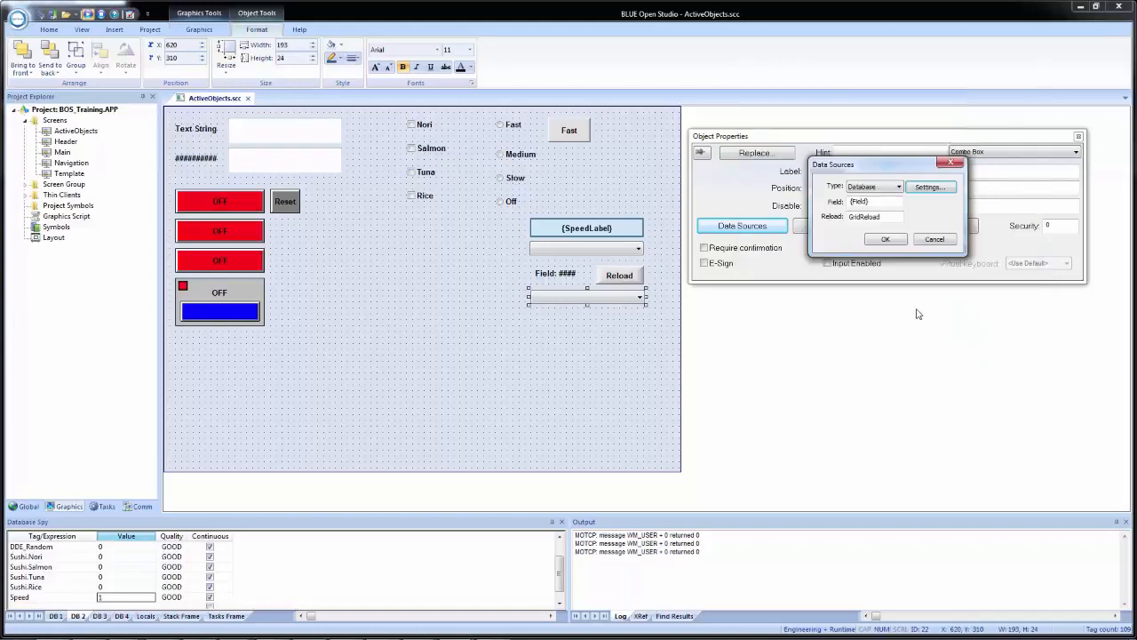
click(934, 239)
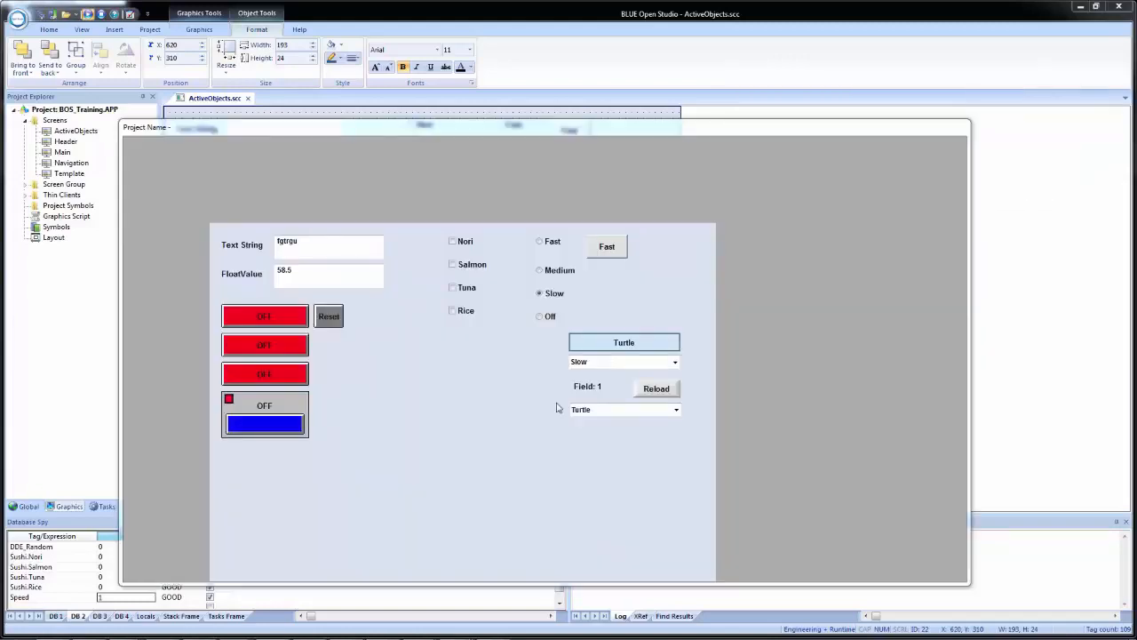
Stop the running project and draw a Smart Message object about 201 by 50 below the lower combo box, opening its properties.
click(1017, 288)
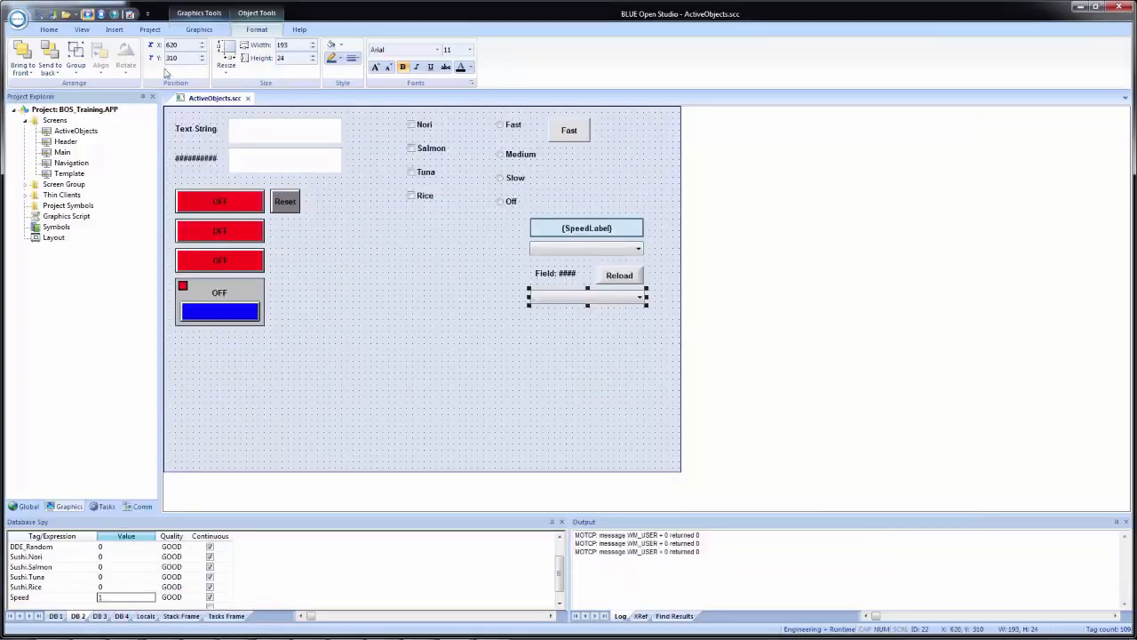
click(102, 16)
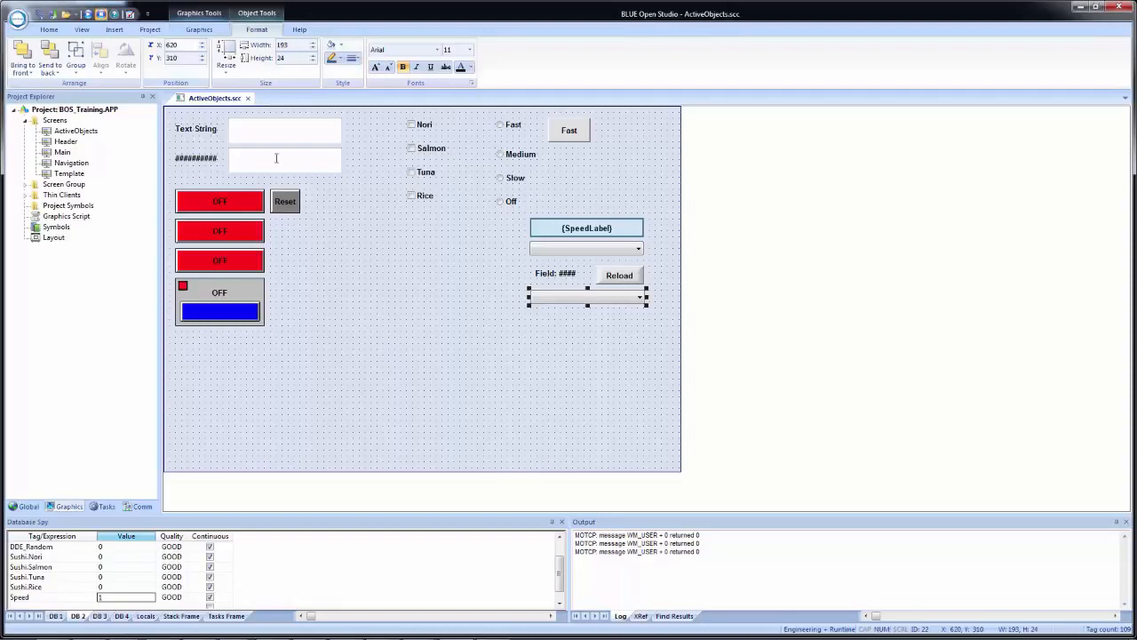
click(198, 30)
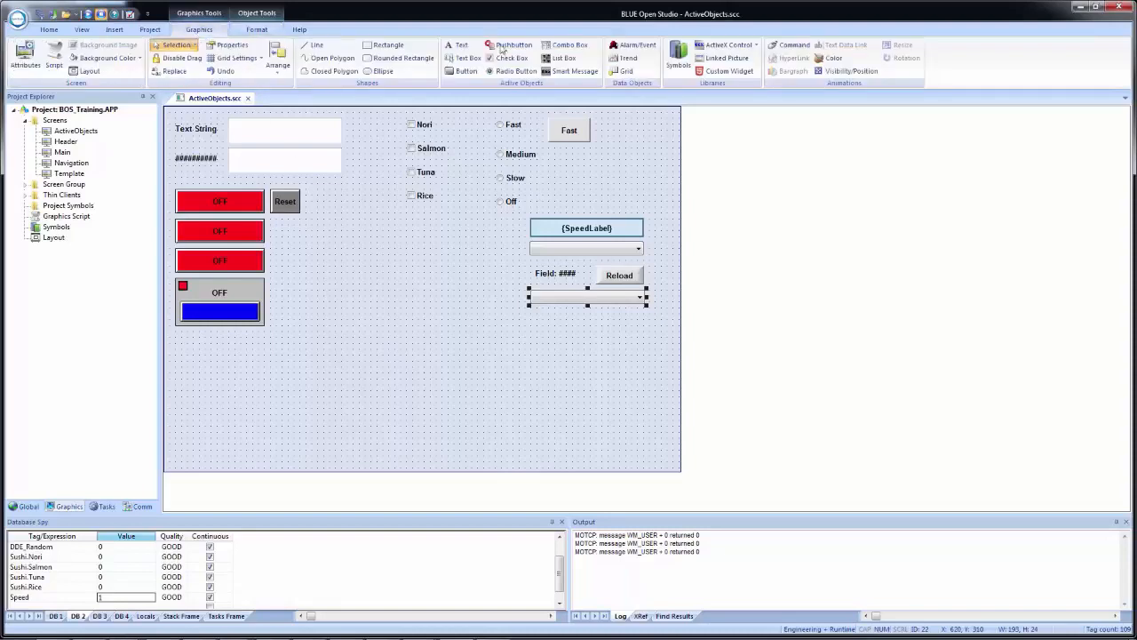
click(568, 79)
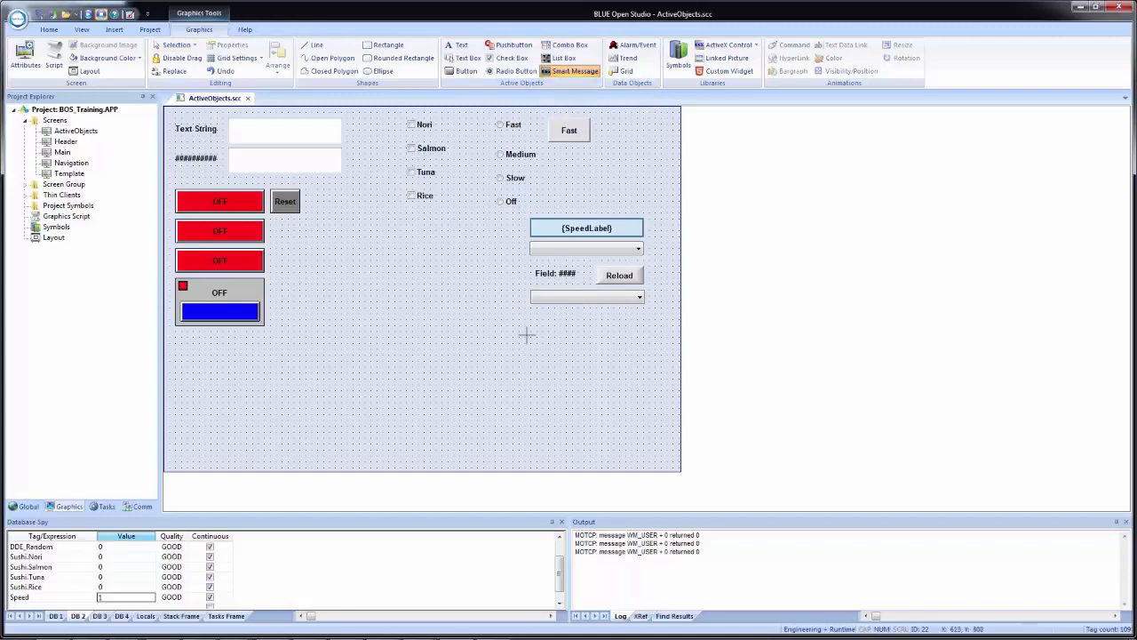
drag(524, 337, 646, 373)
double_click(605, 360)
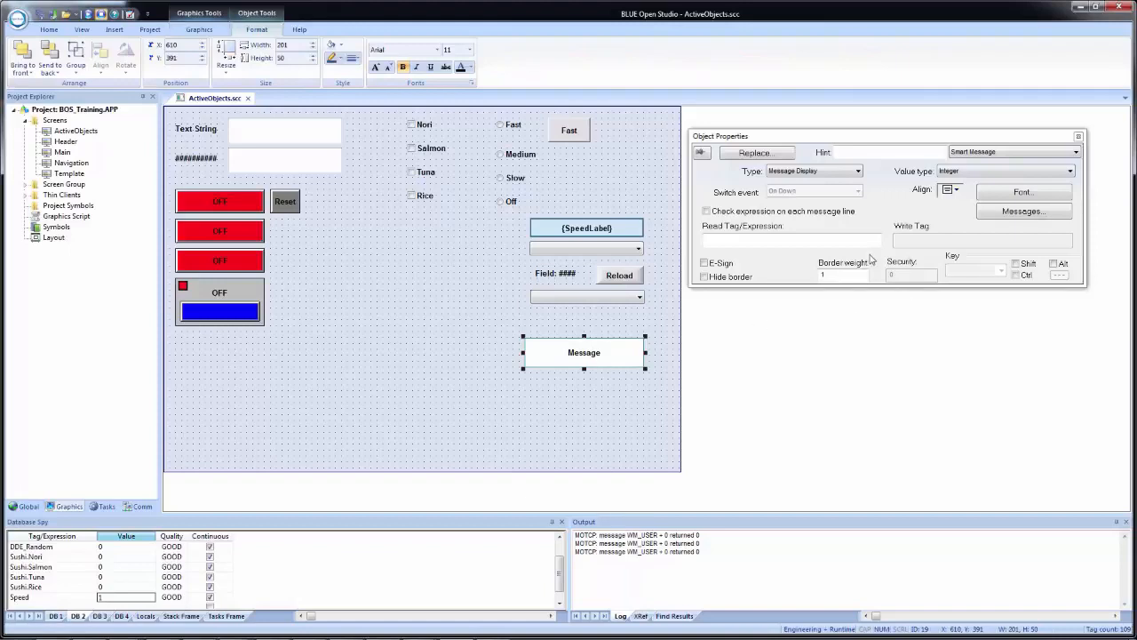
Review the available types and value types for the Smart Message object.
click(841, 174)
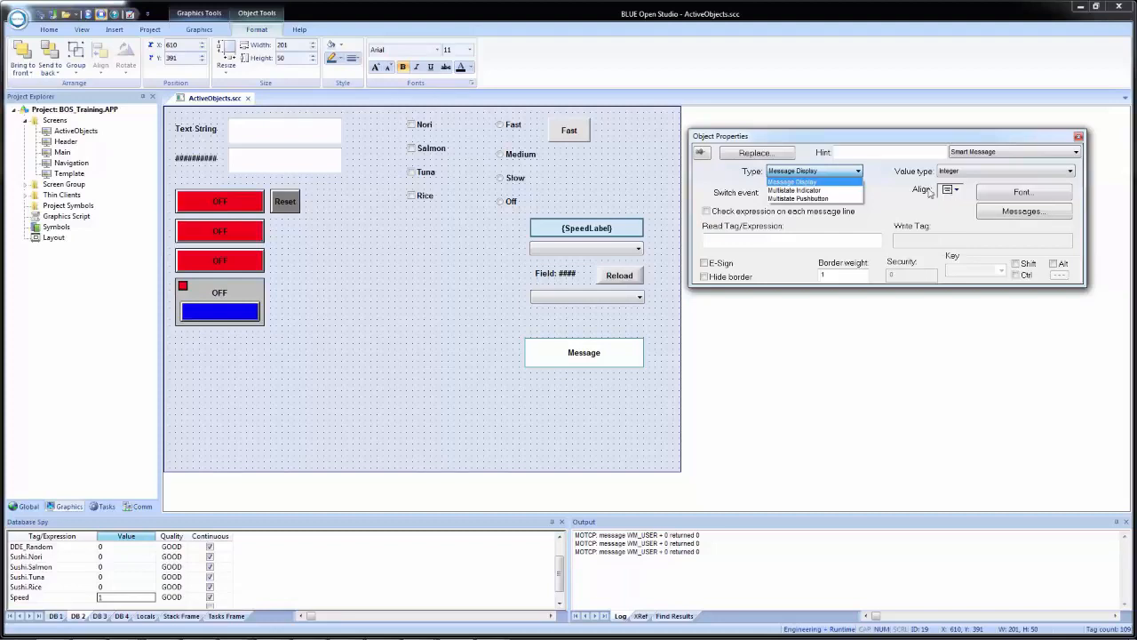
click(895, 200)
click(955, 174)
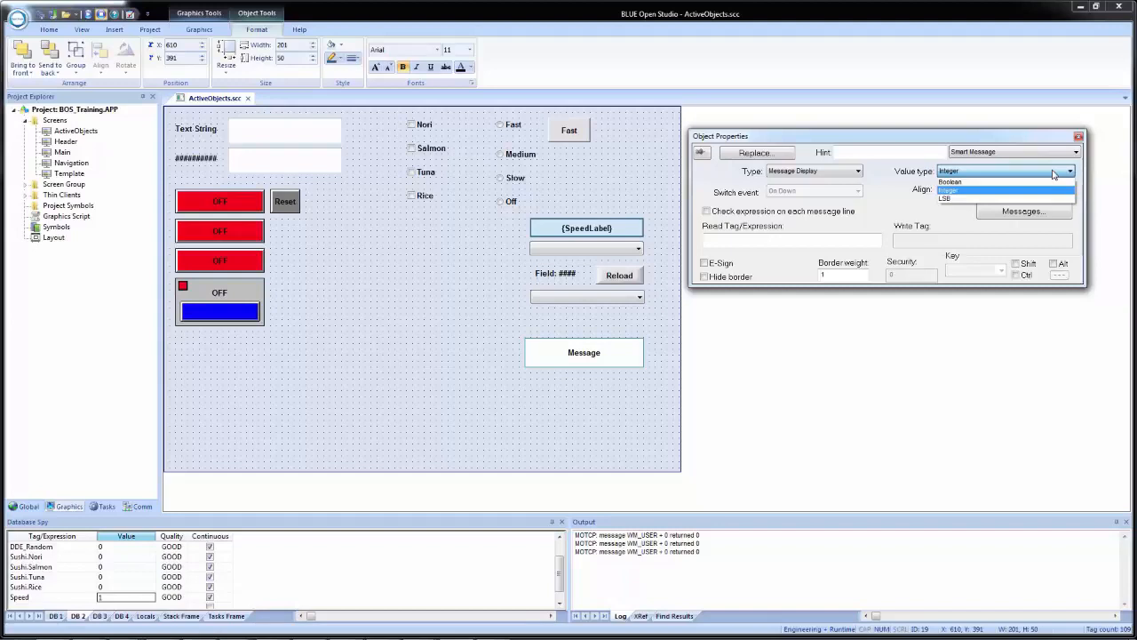
click(894, 207)
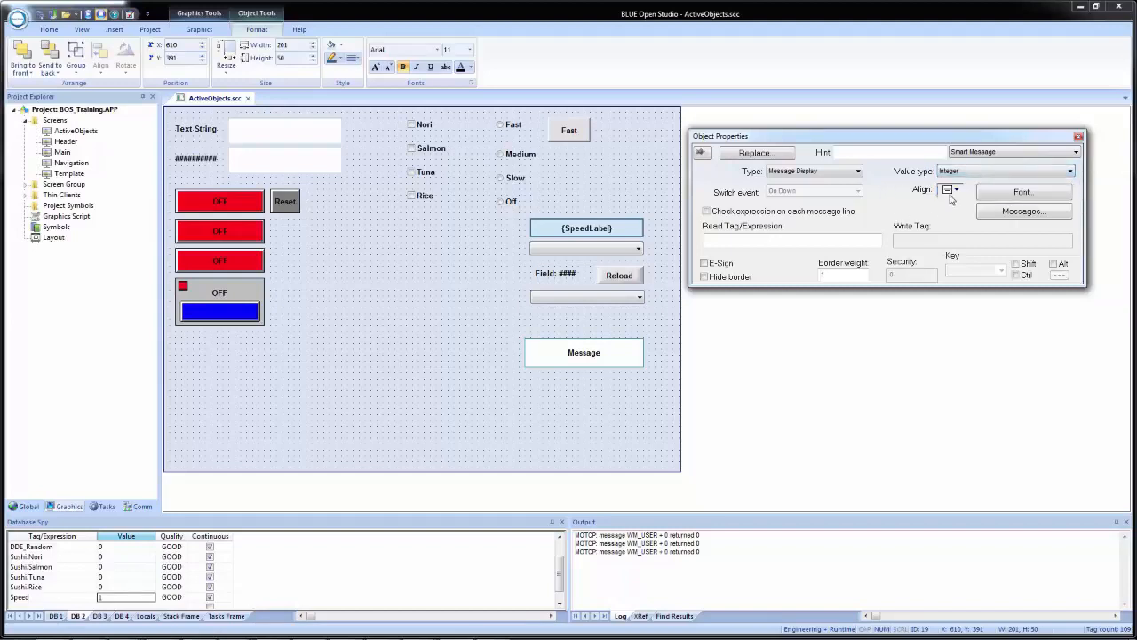
Try the Multistate Pushbutton type on the Smart Message, review its switch events, and restore the Message Display type.
click(798, 173)
click(796, 203)
click(834, 192)
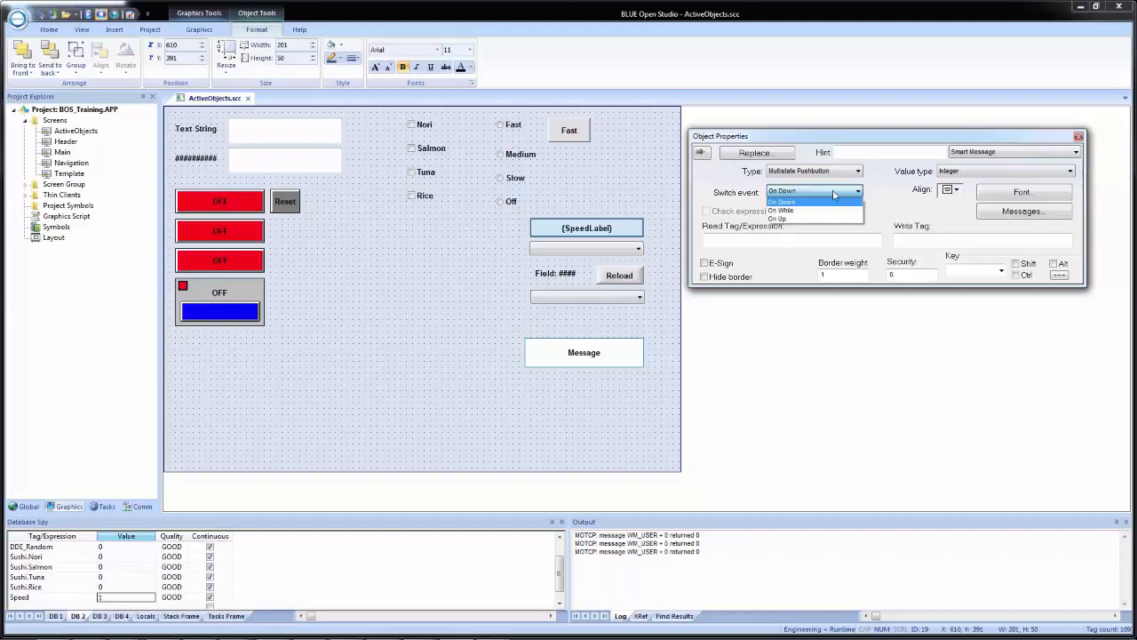
click(825, 192)
click(819, 172)
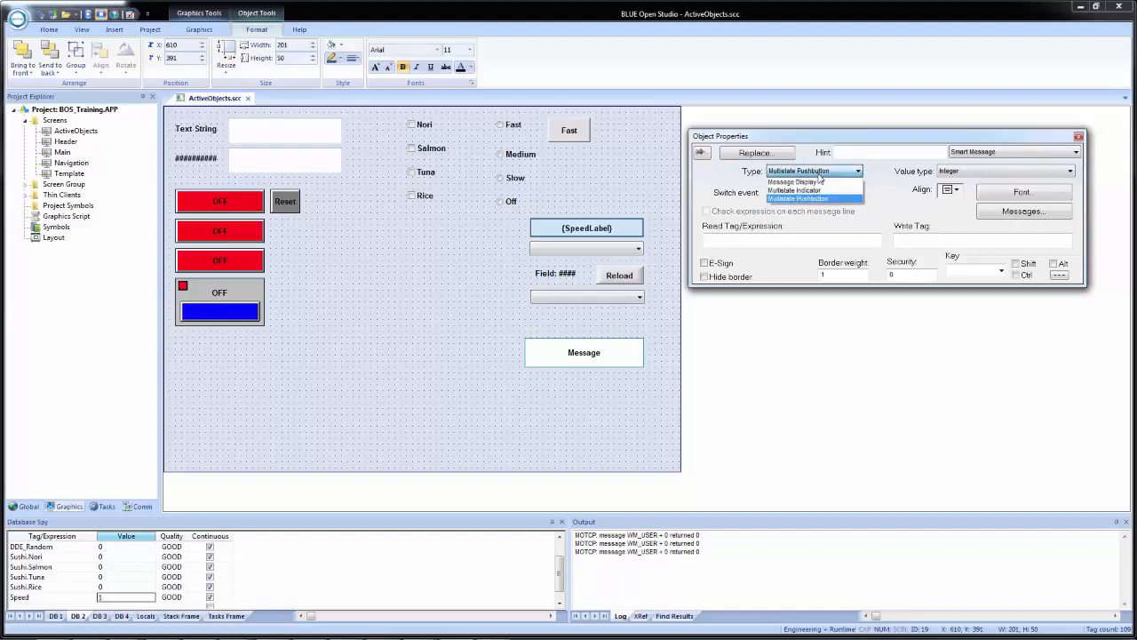
click(811, 181)
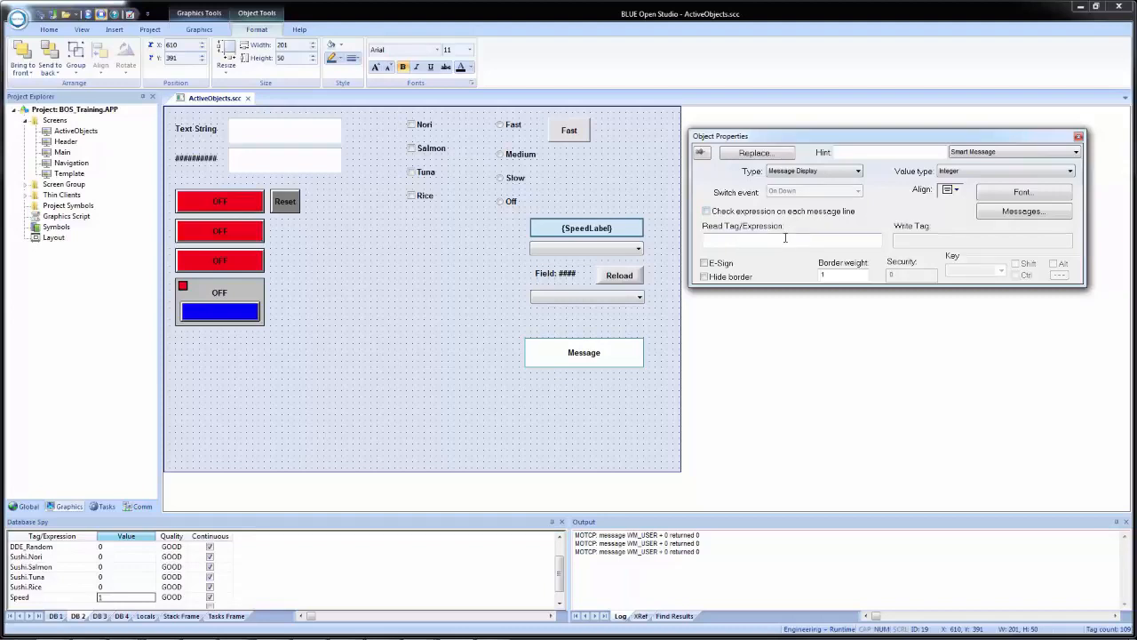
Assign Status as the Smart Message's read tag and create it as a new Integer tag, choosing its scope.
double_click(815, 239)
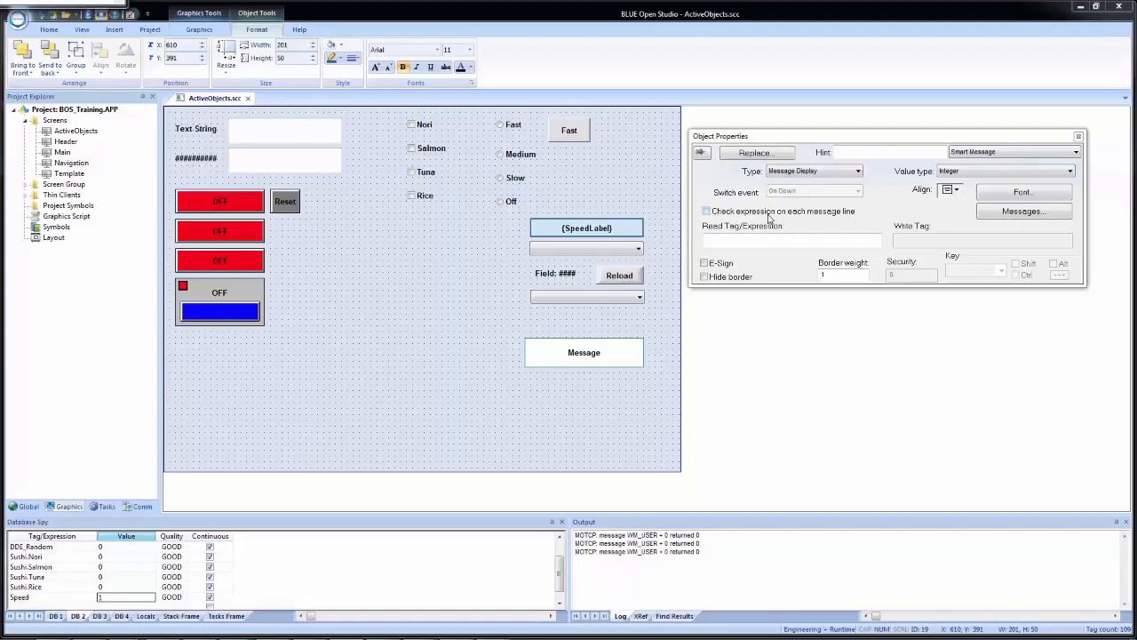
click(831, 237)
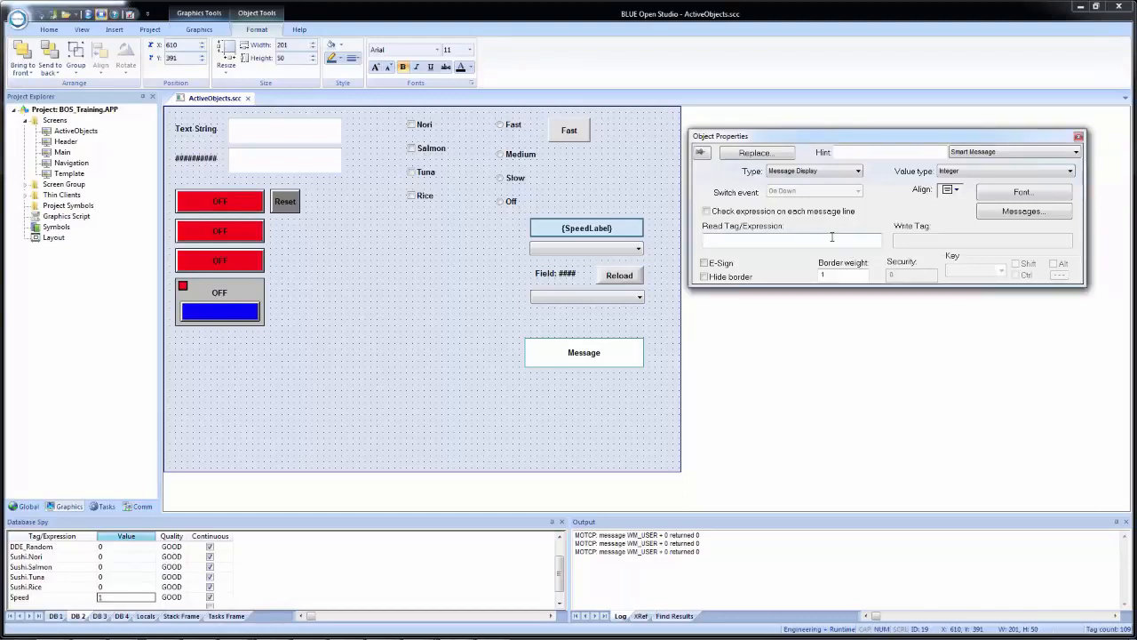
text(Status)
click(895, 154)
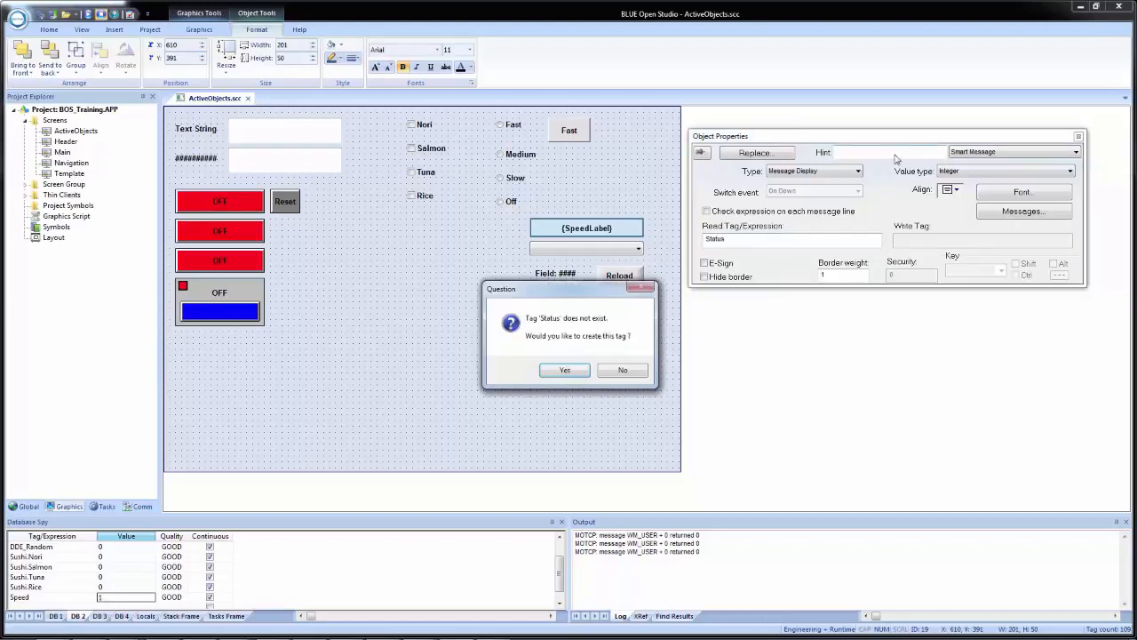
click(568, 372)
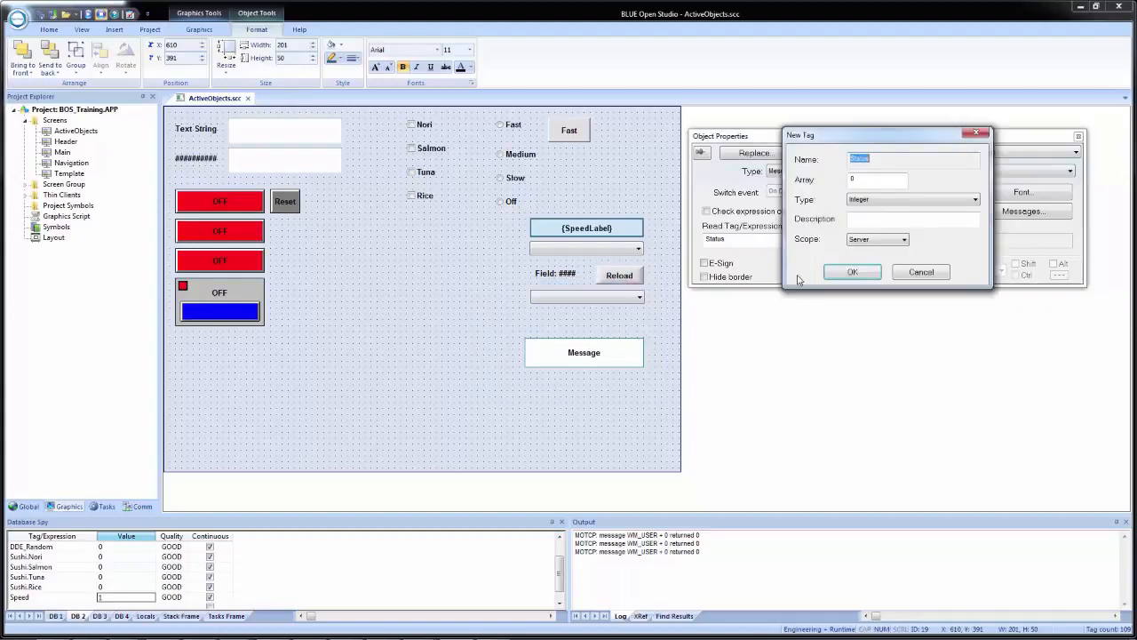
click(860, 240)
click(860, 255)
click(849, 273)
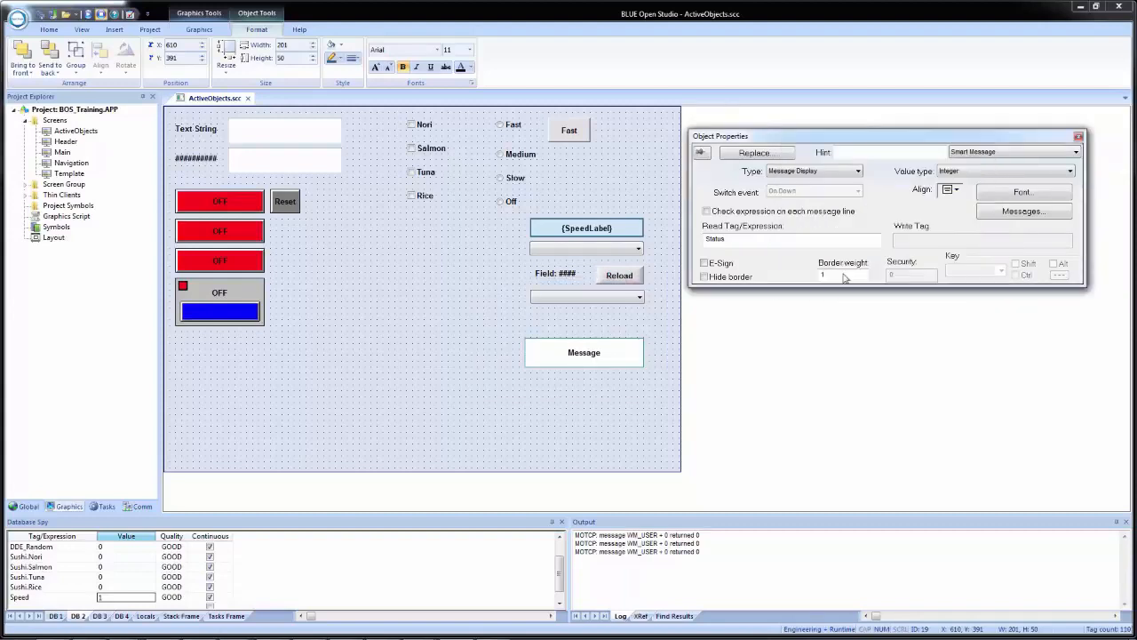
Open the Smart Message's message configuration, keep the Static data source, and enter "Message #1" as the text for state 0.
click(1027, 211)
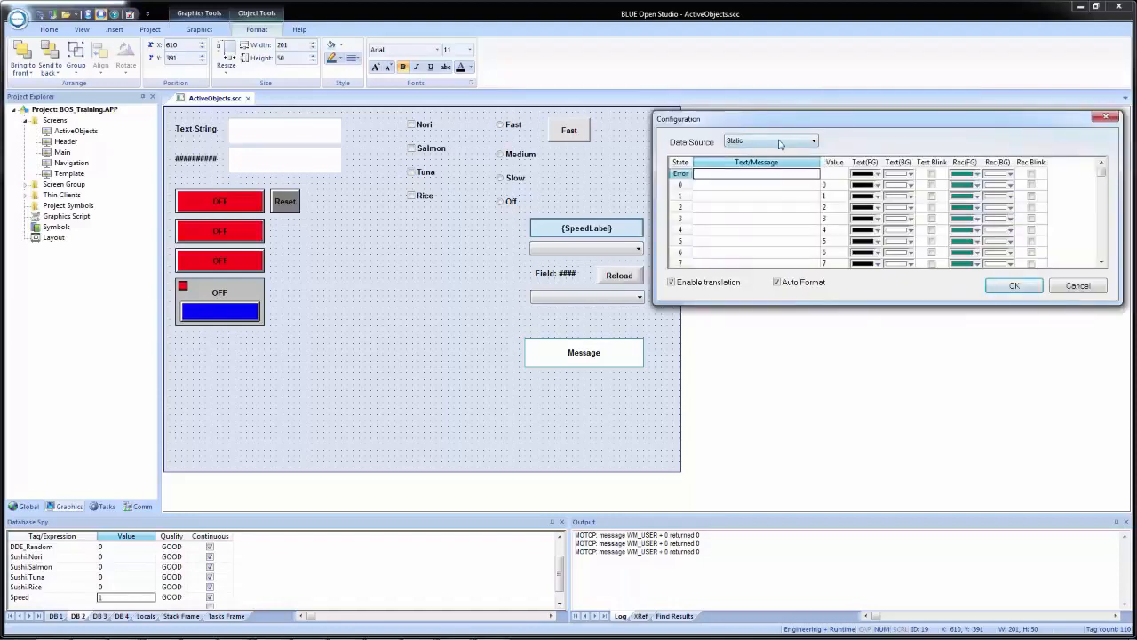
click(780, 142)
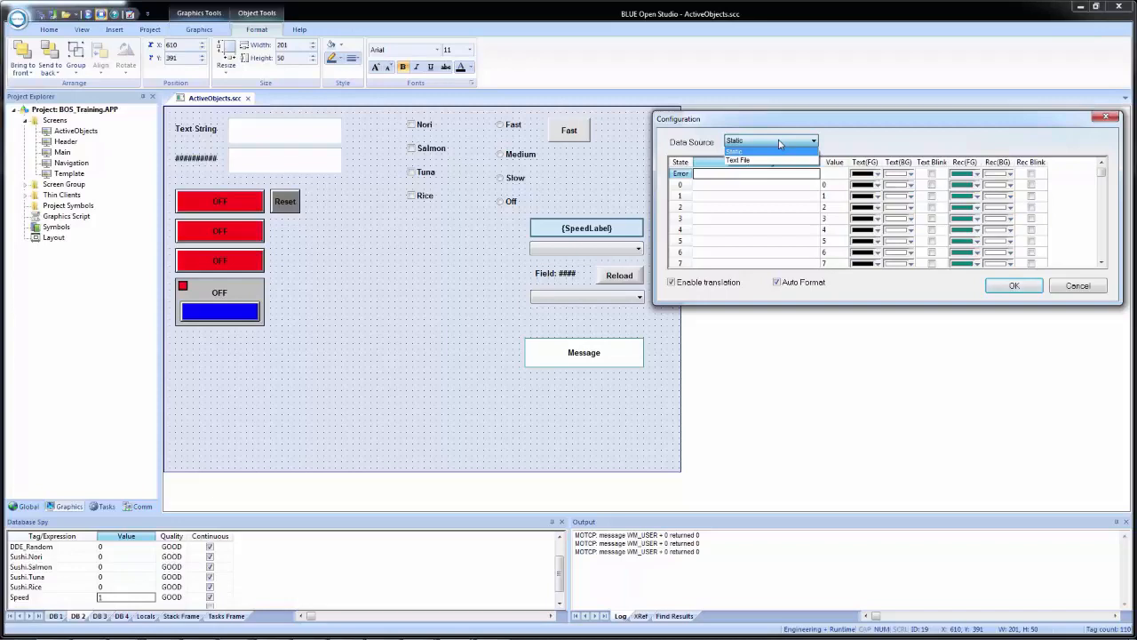
click(733, 185)
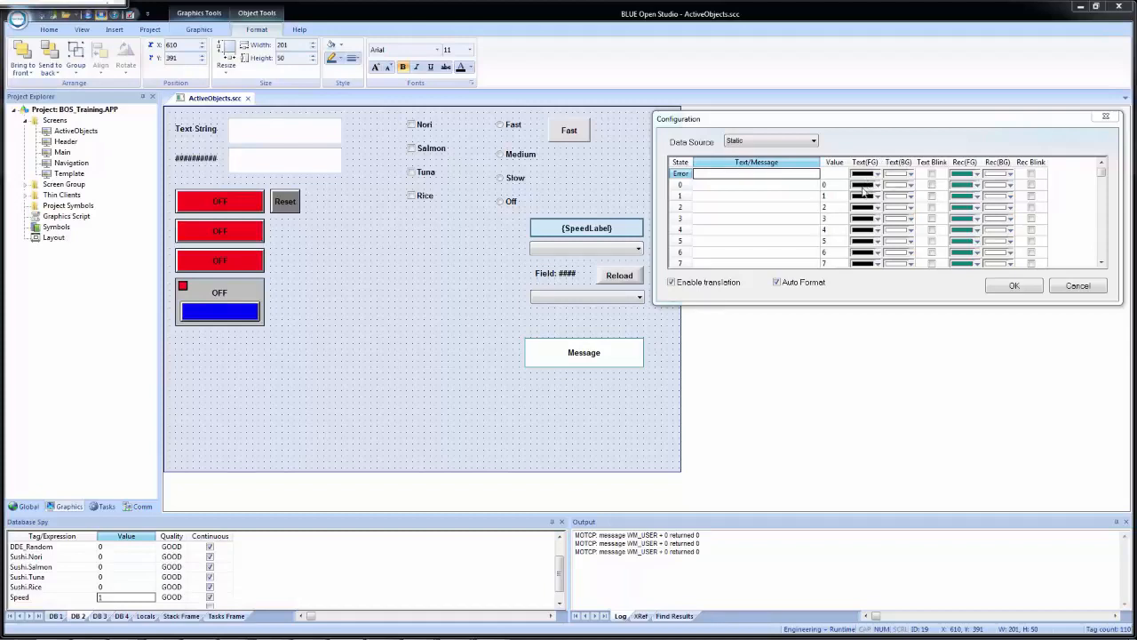
click(755, 185)
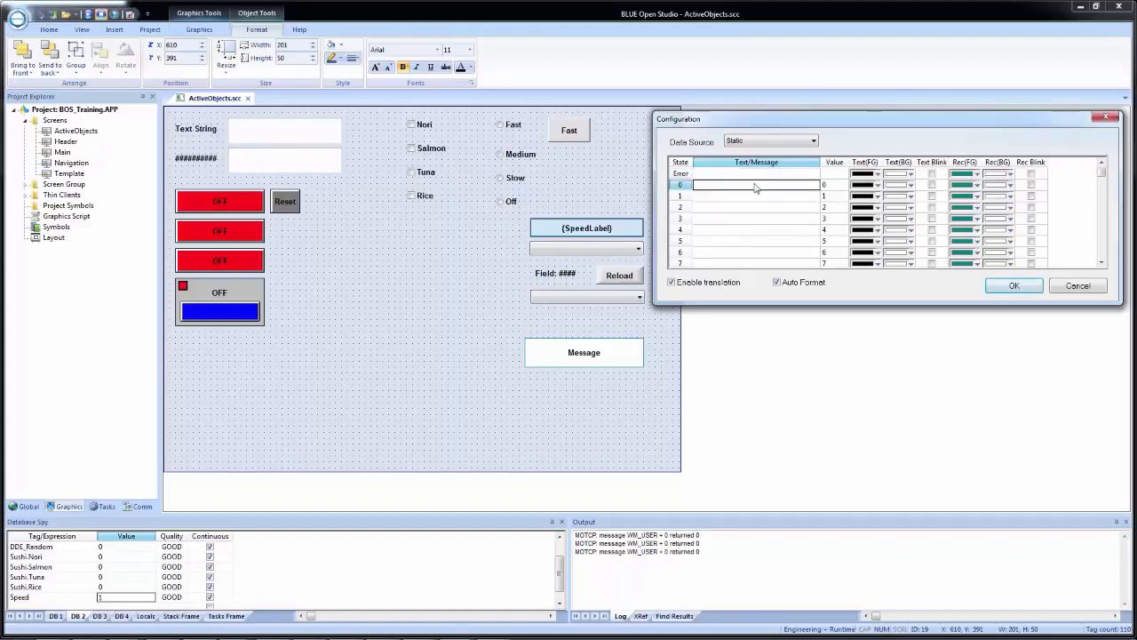
text(Message #1)
key(Tab)
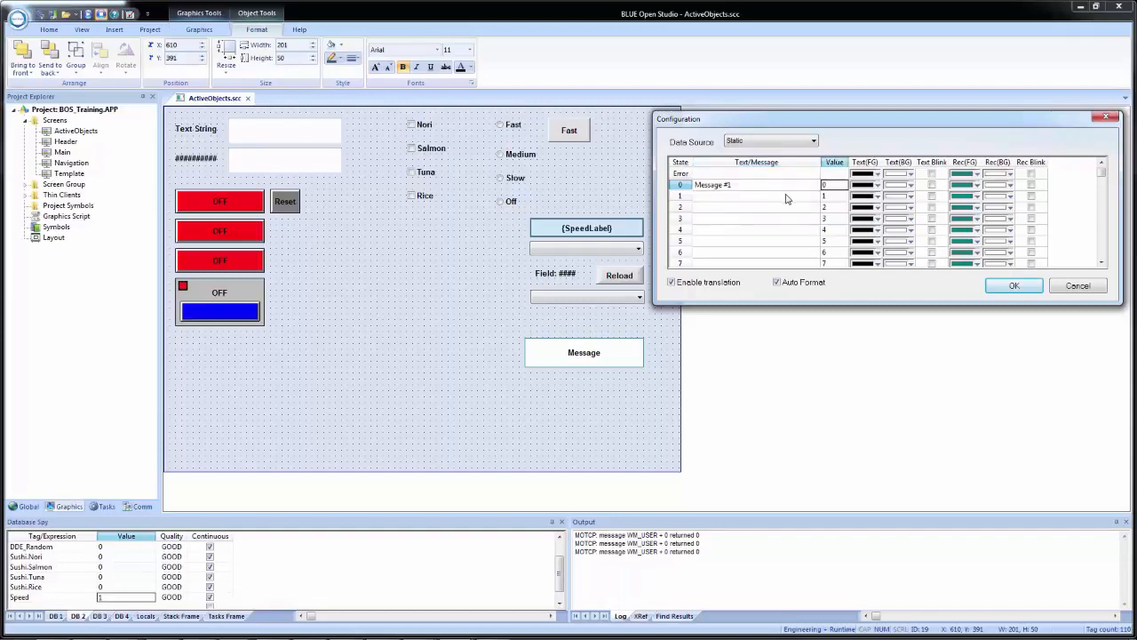
Go through state 0's text and rectangle colour and blink settings, up to Rec Blink.
key(Tab)
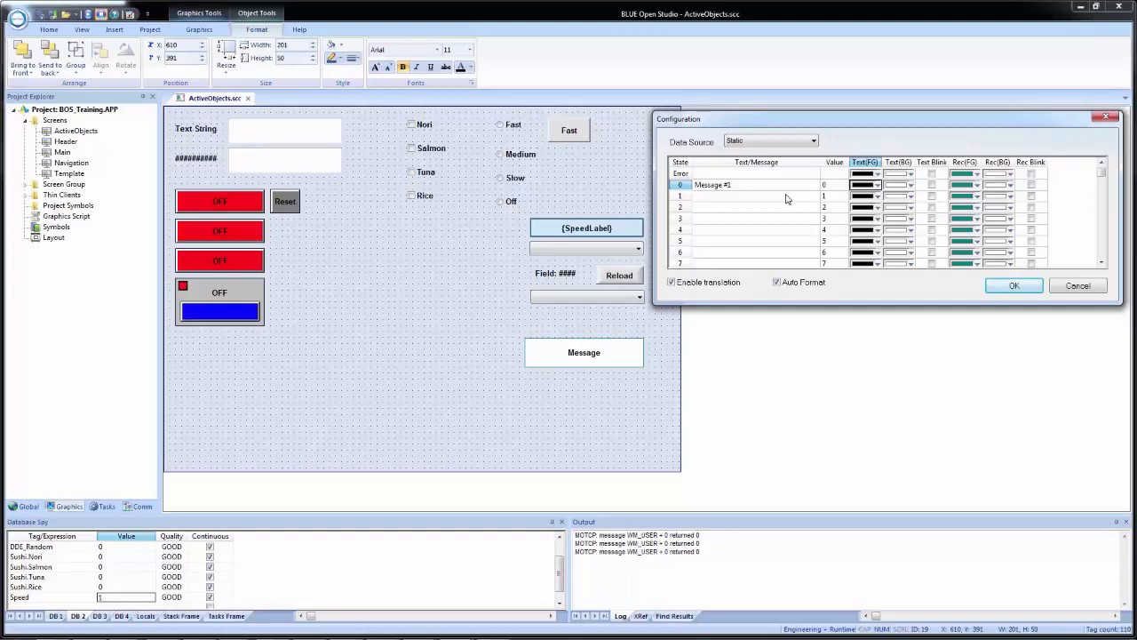
key(Tab)
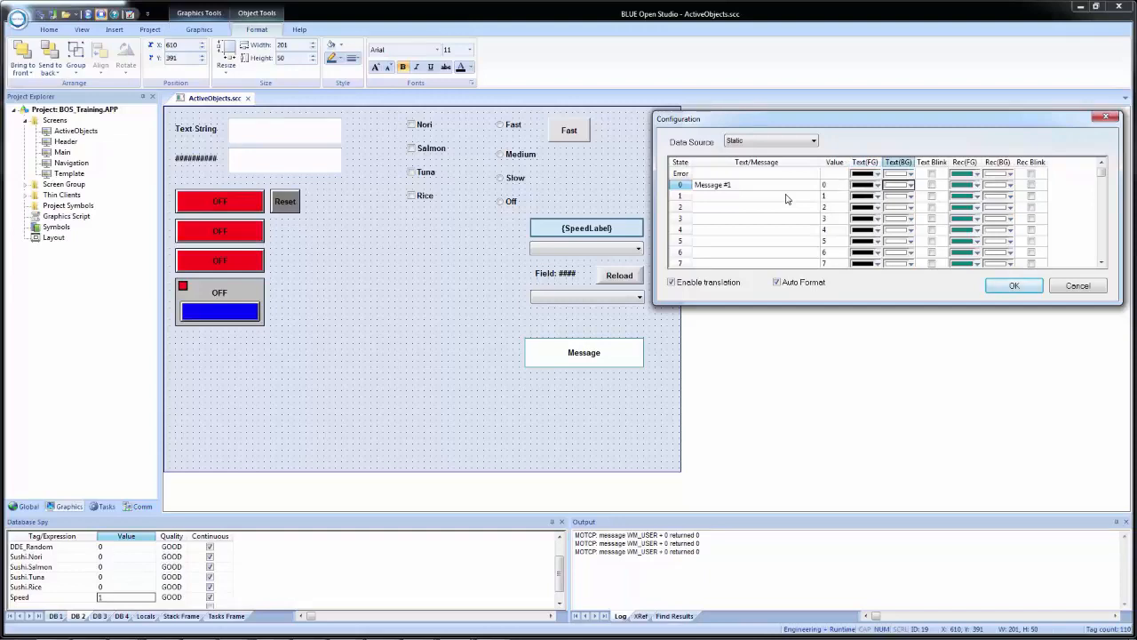
key(Tab)
key(Tab)
key(Tab)
key(Tab)
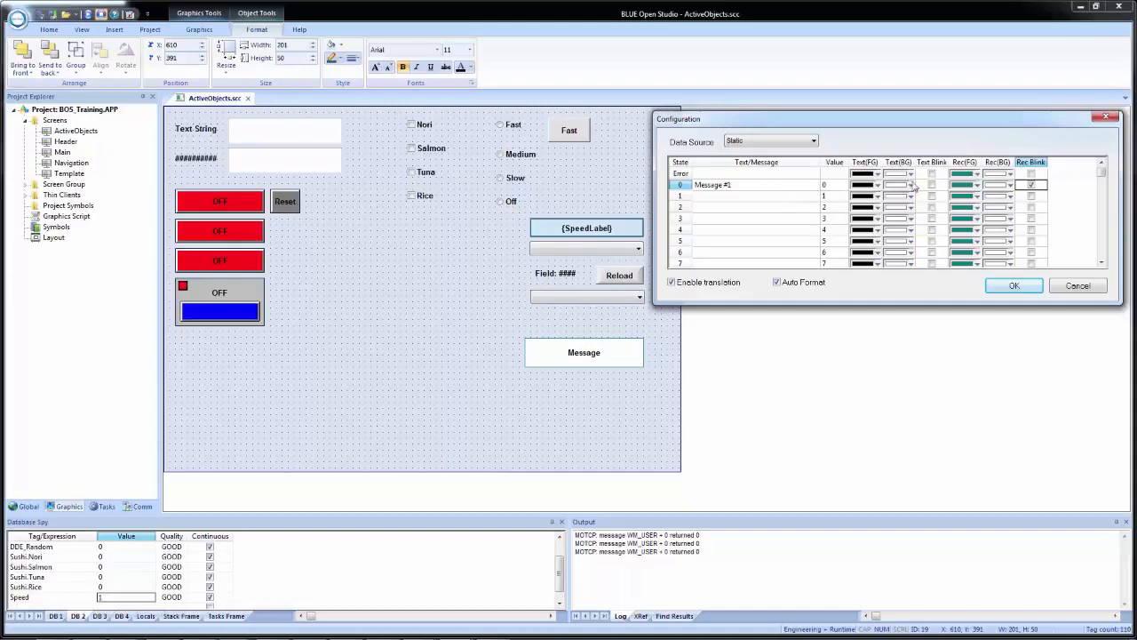
Copy state 0's row into state 1, changing its text to "Message #2", its value to 1 and turning off Rec Blink.
click(677, 185)
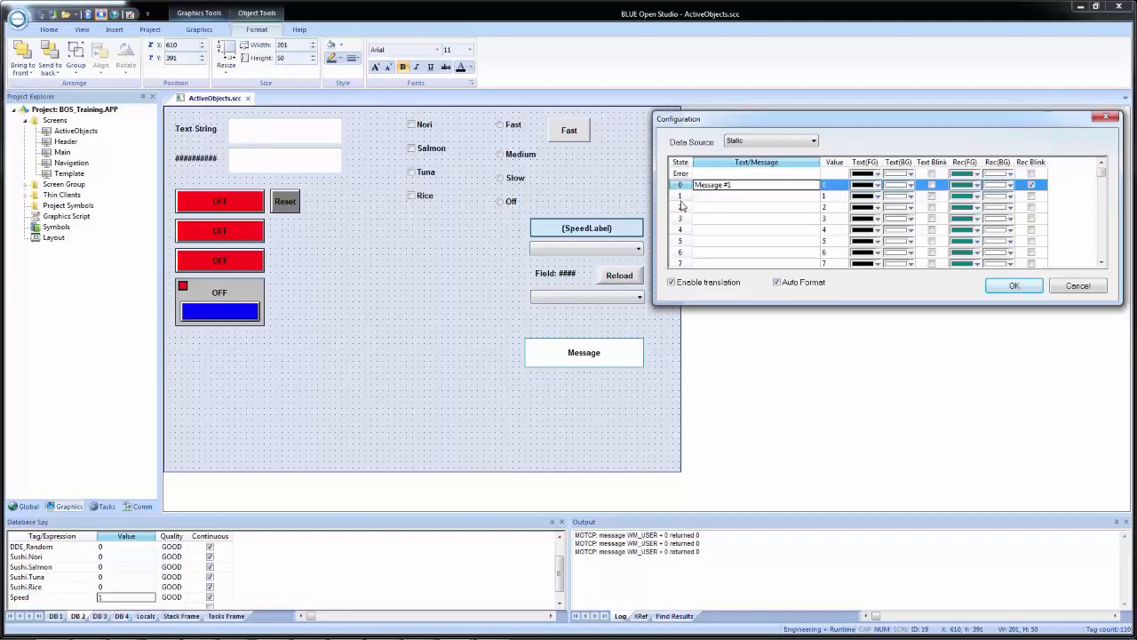
click(679, 198)
text(Message #1)
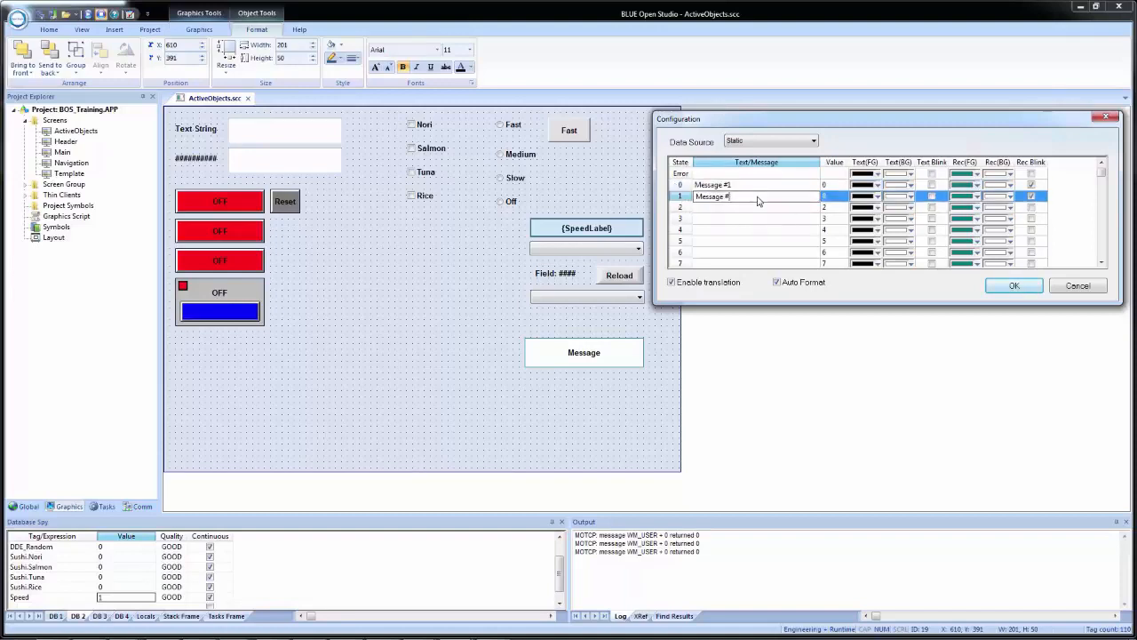
text(2)
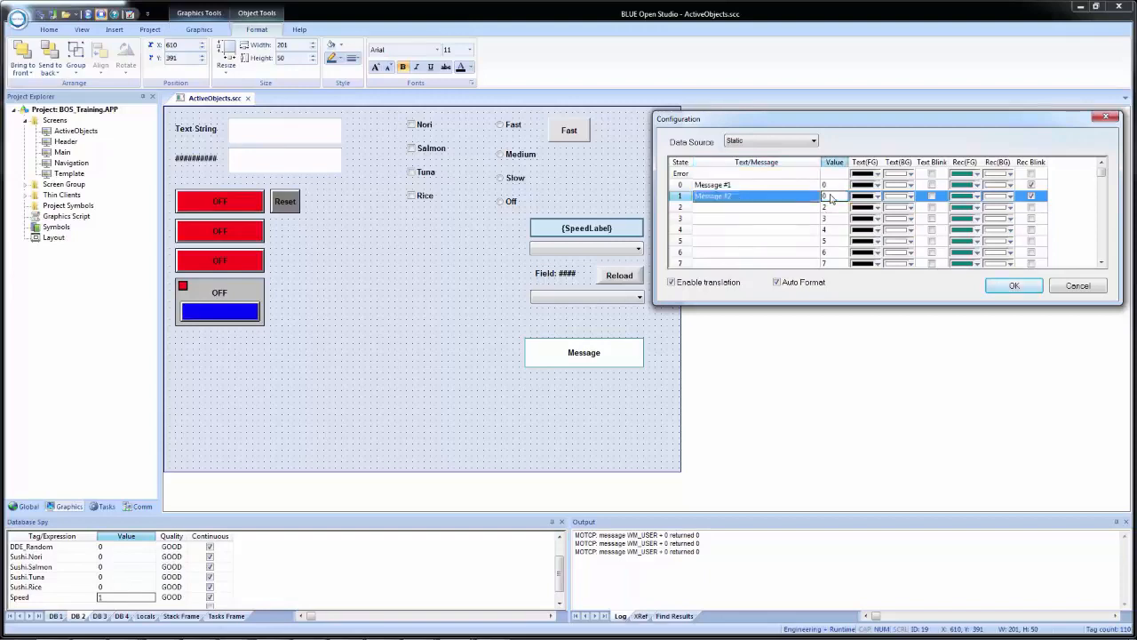
click(829, 197)
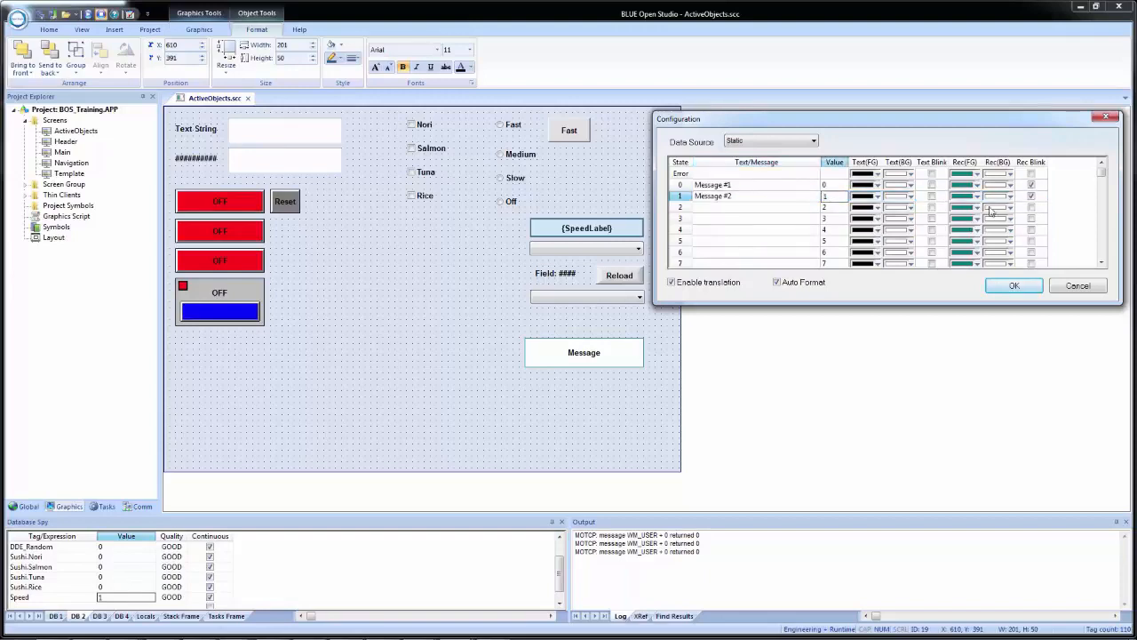
click(1030, 195)
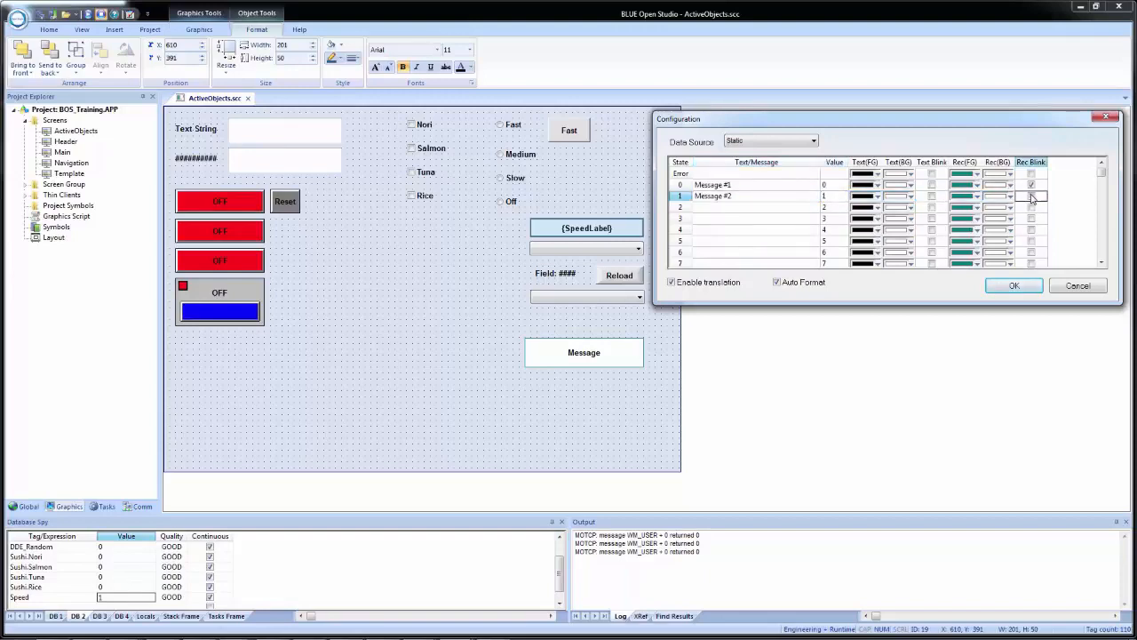
Set the text foreground colour of state 1, "Message #2", to red.
click(777, 208)
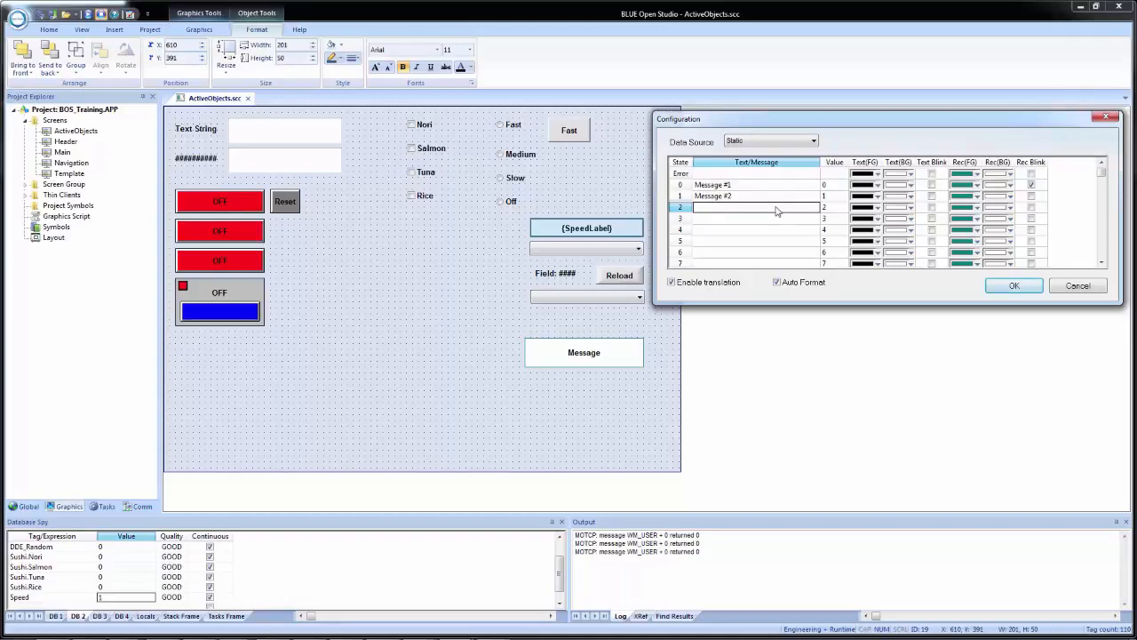
click(872, 199)
click(873, 197)
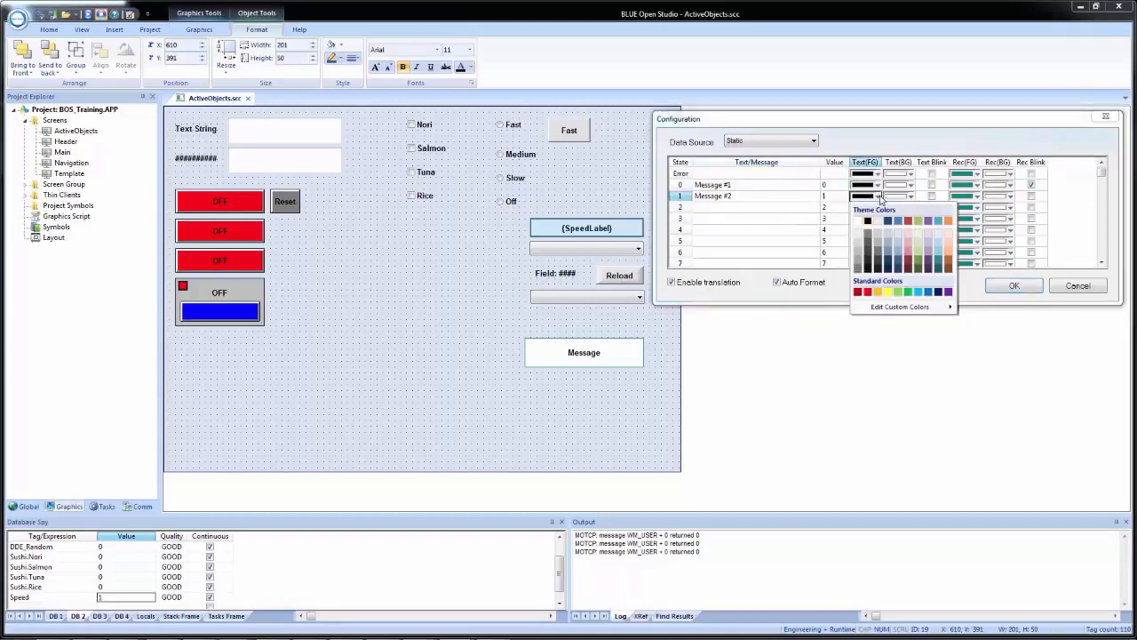
click(868, 293)
Enter "Message #3", "Message #4" and "Message #5" as the texts for states 2, 3 and 4.
click(702, 211)
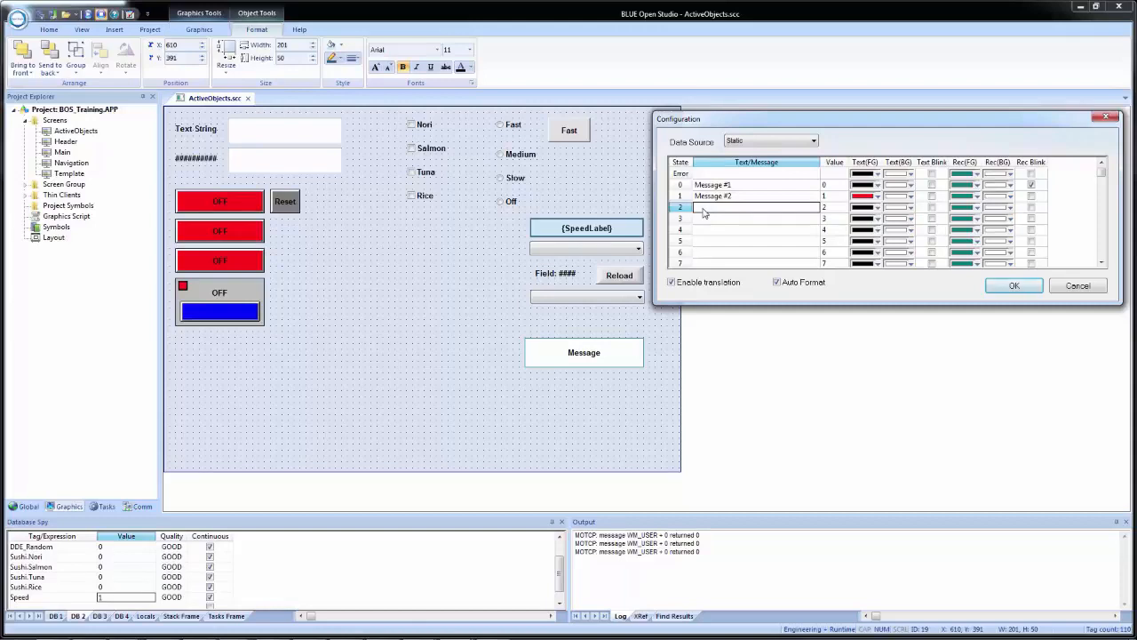
text(Message #3)
key(Return)
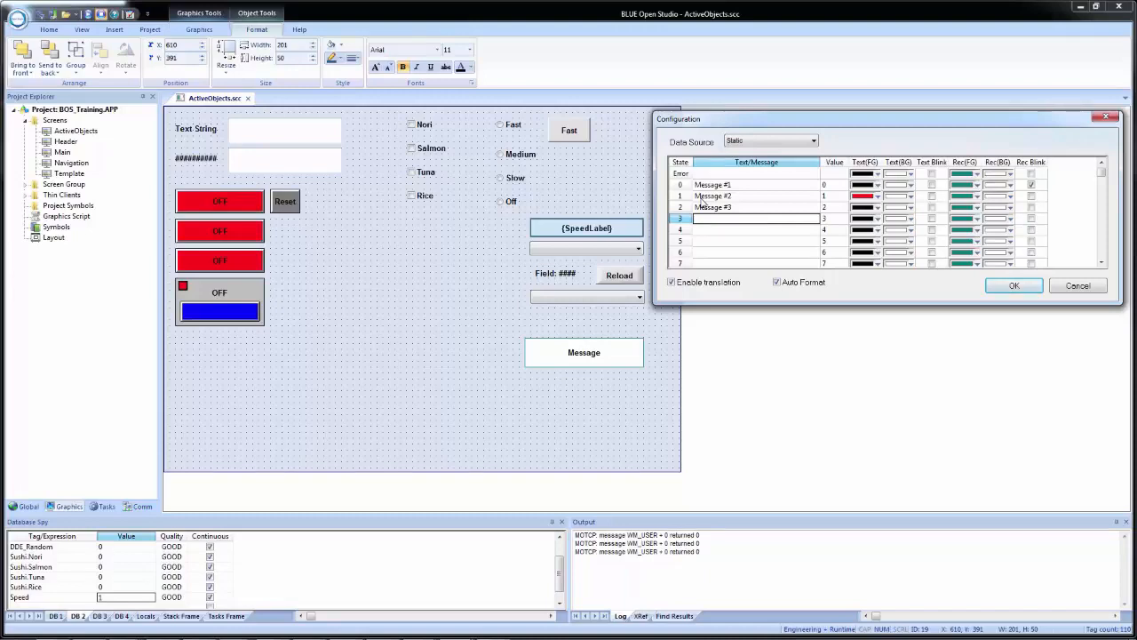
text(Message)
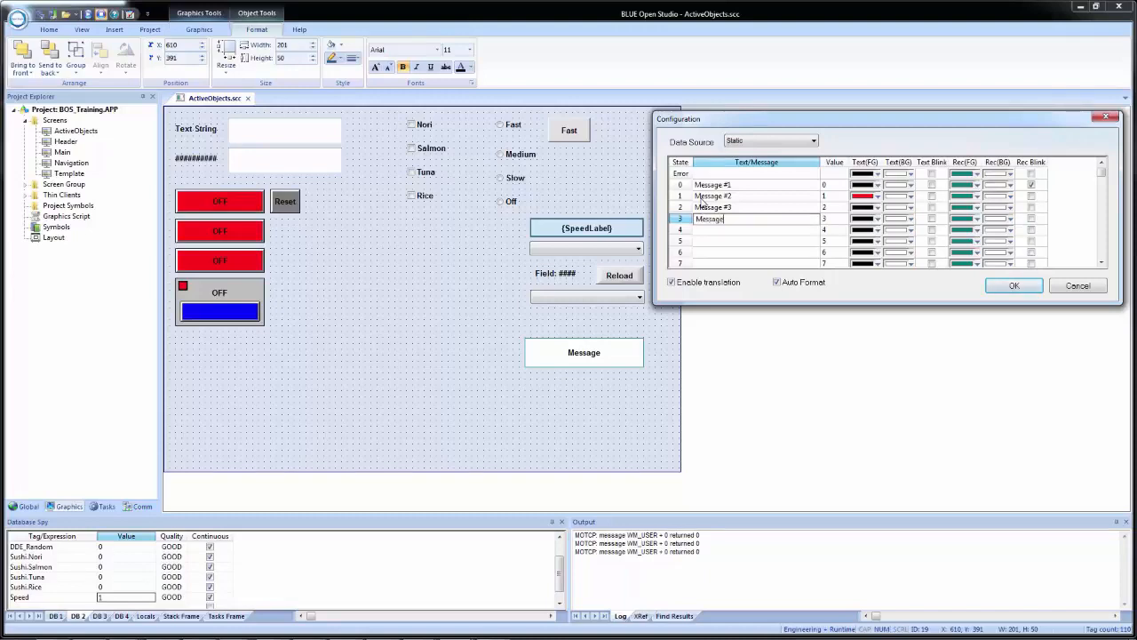
text( #4)
key(Return)
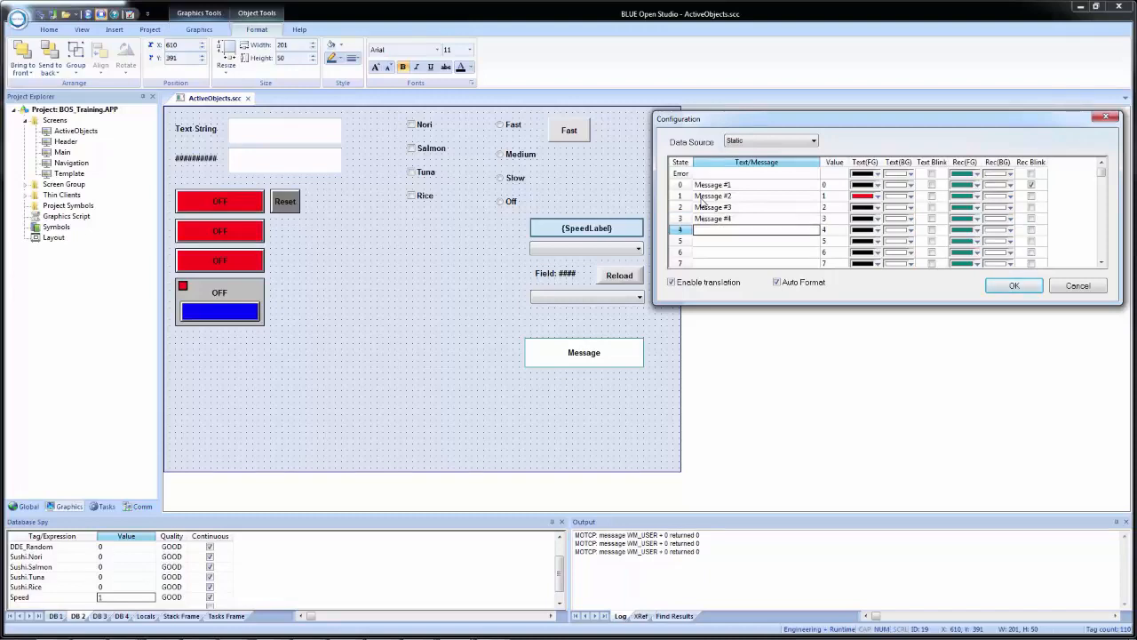
text(Message #5)
Enable Text Blink for state 3, "Message #4", accept the message configuration and close the Smart Message's properties.
click(931, 220)
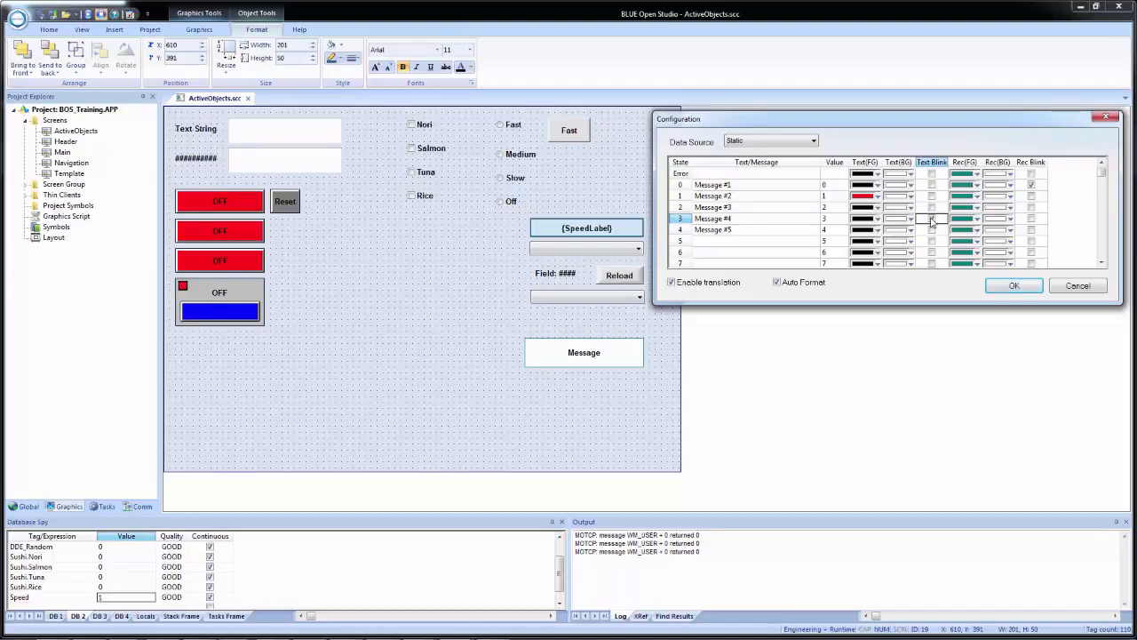
click(931, 220)
click(1013, 286)
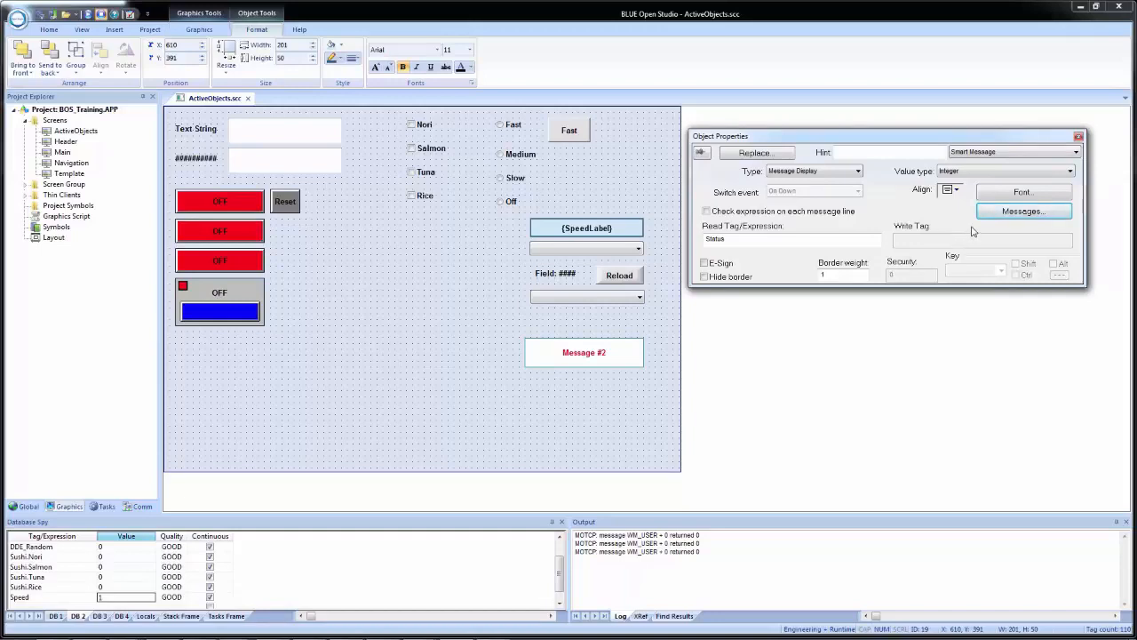
click(1077, 137)
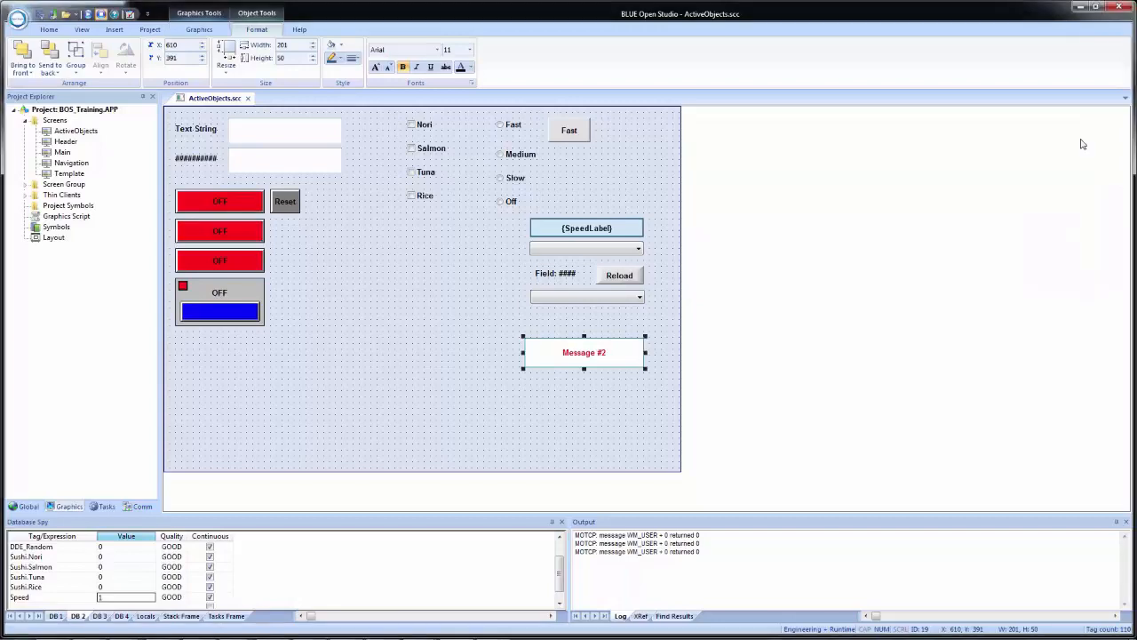
Duplicate the Smart Message directly below the original and set the copy's type to Multistate Indicator.
drag(566, 354, 574, 391)
double_click(574, 391)
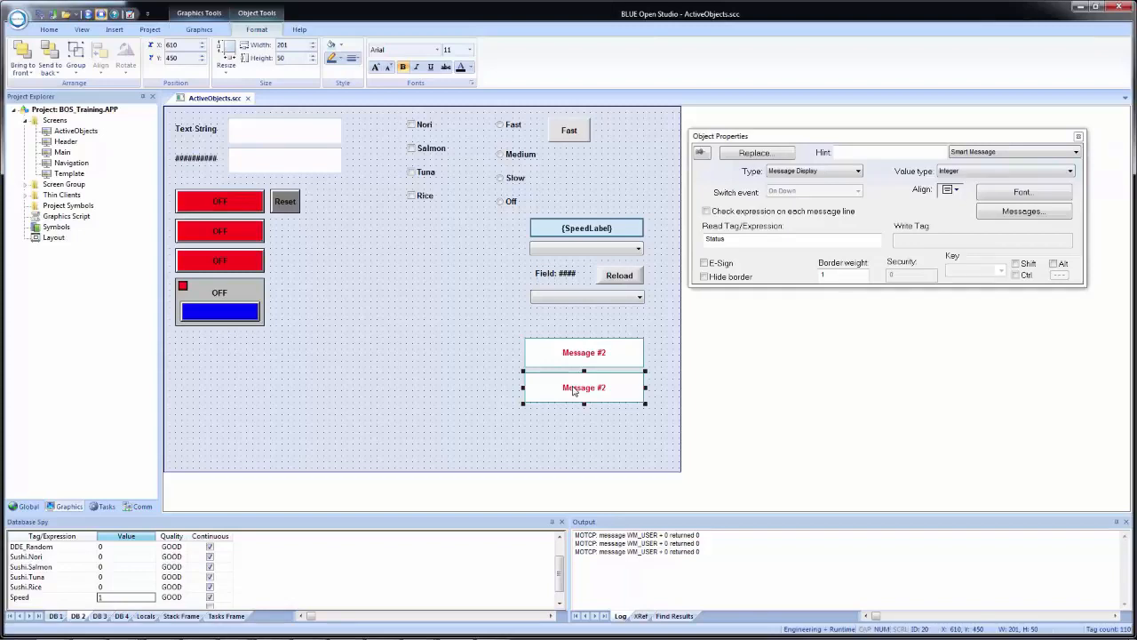
click(804, 171)
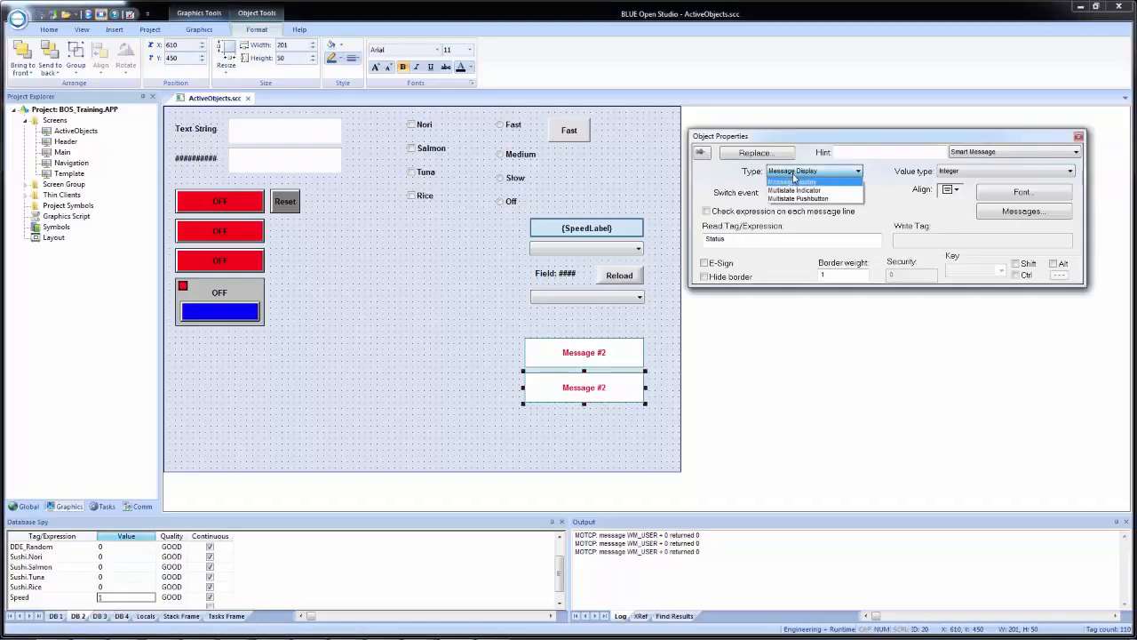
click(796, 191)
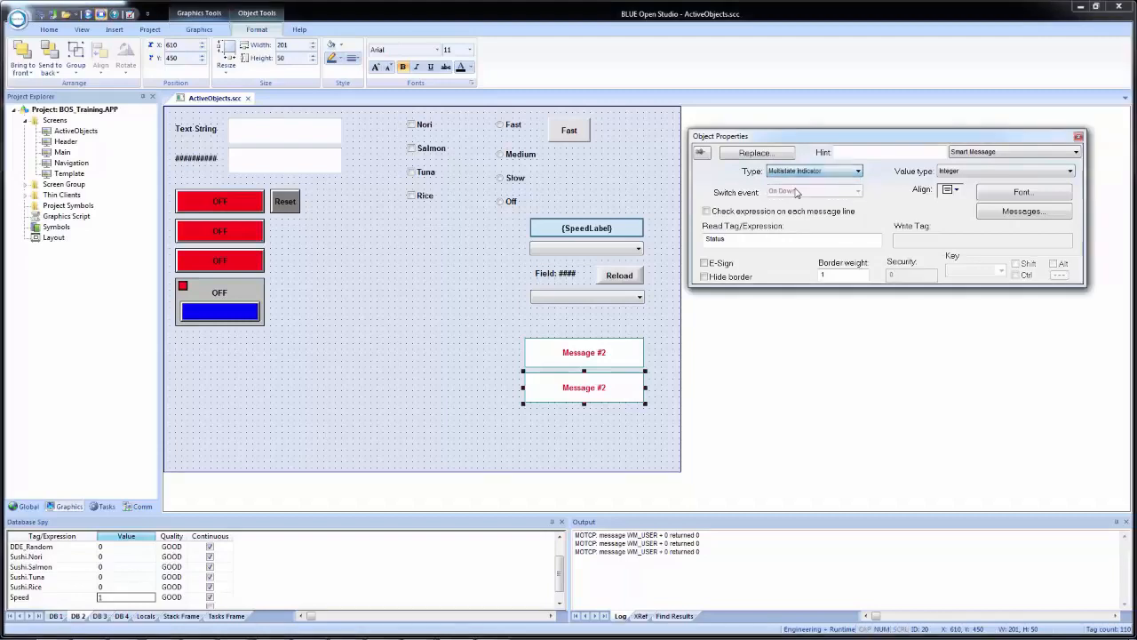
Review the Multistate Indicator's message configuration, including the Graphic File, Transparent and En. Transp. settings.
click(1012, 213)
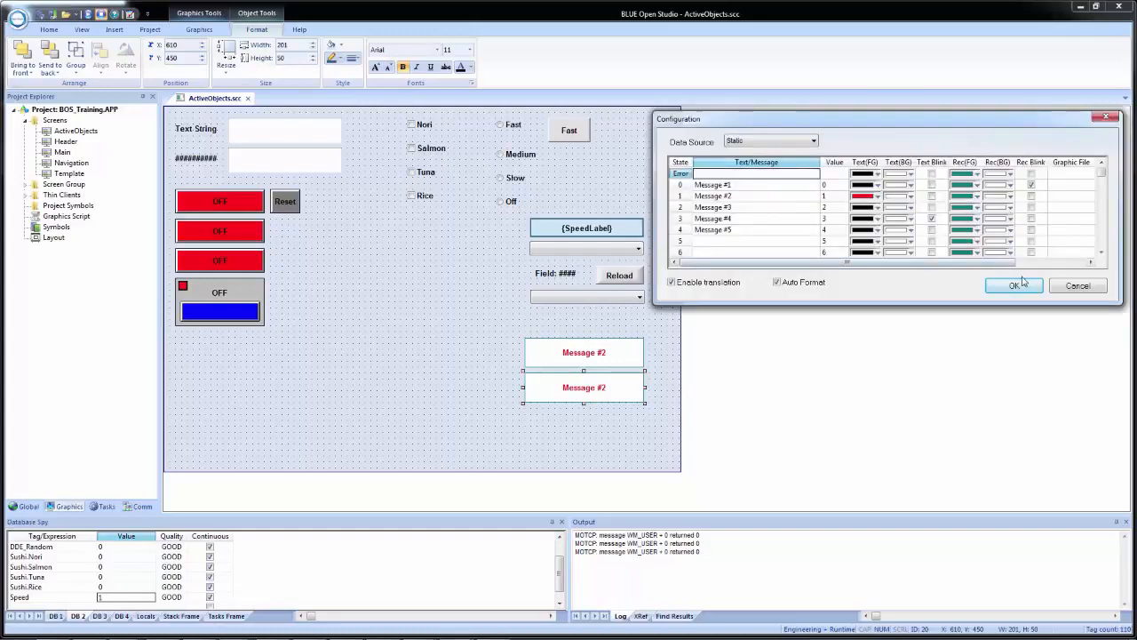
drag(991, 263, 1011, 264)
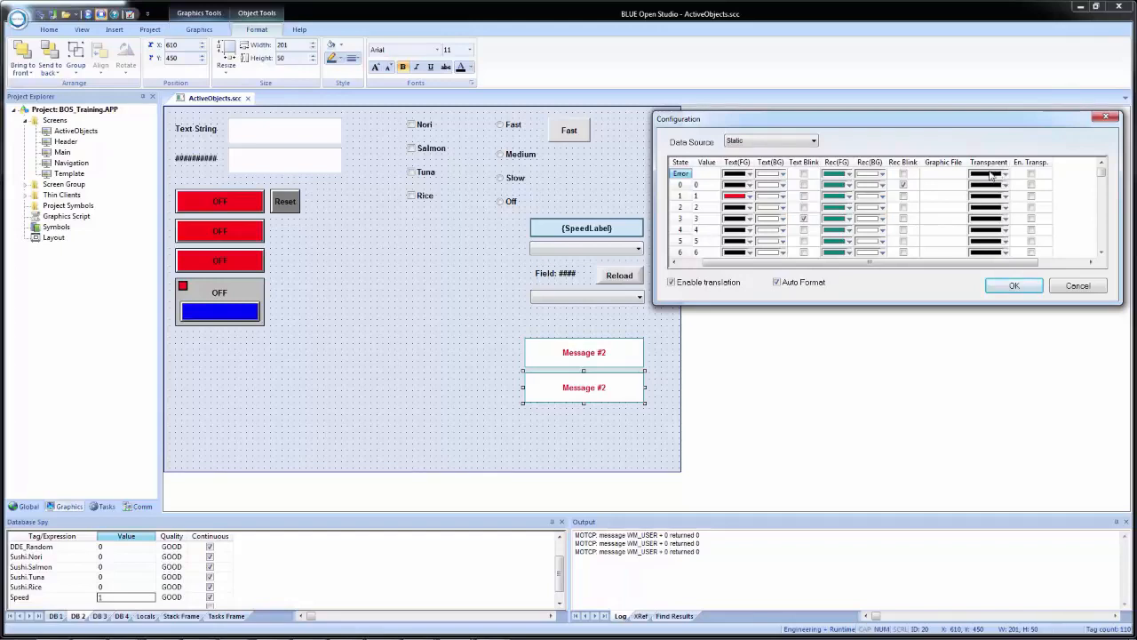
click(938, 175)
right_click(939, 176)
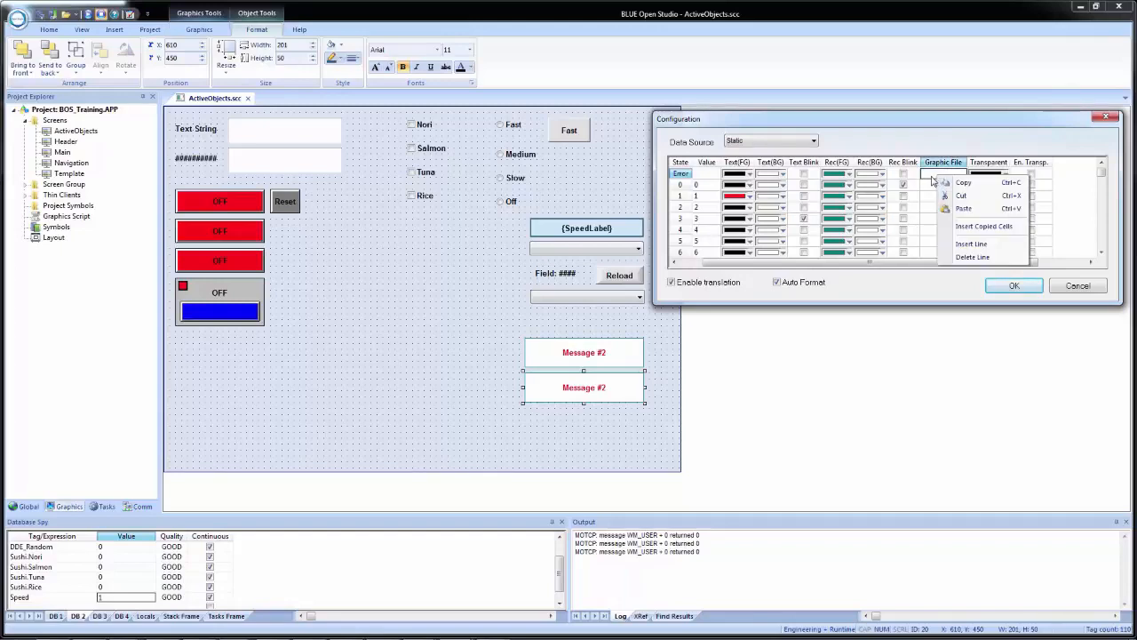
key(Escape)
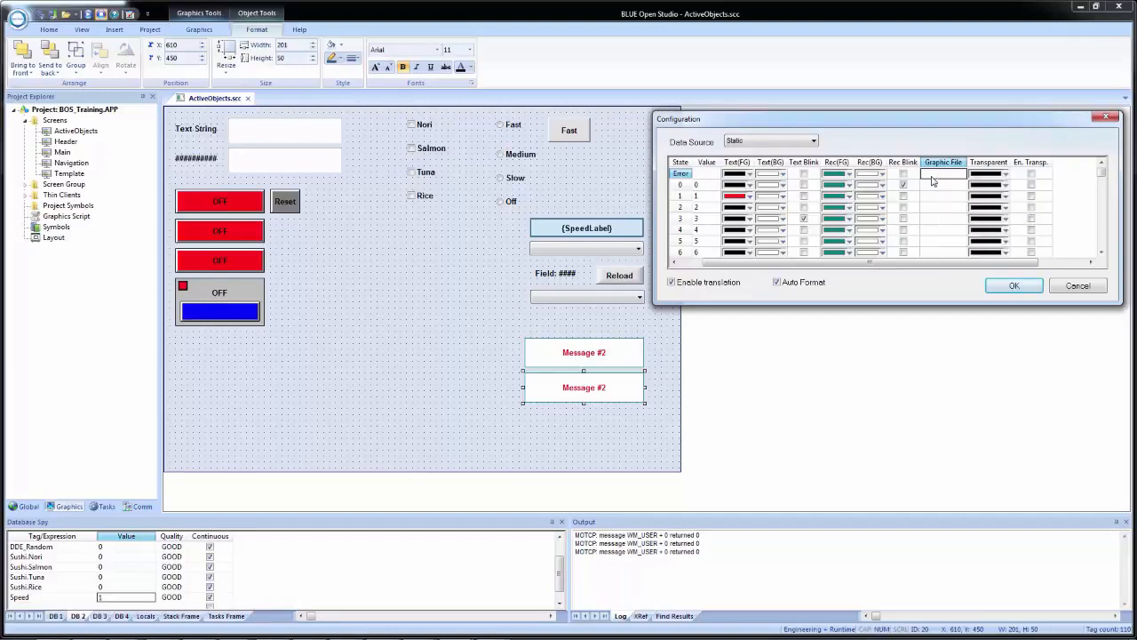
click(932, 176)
drag(896, 263, 767, 262)
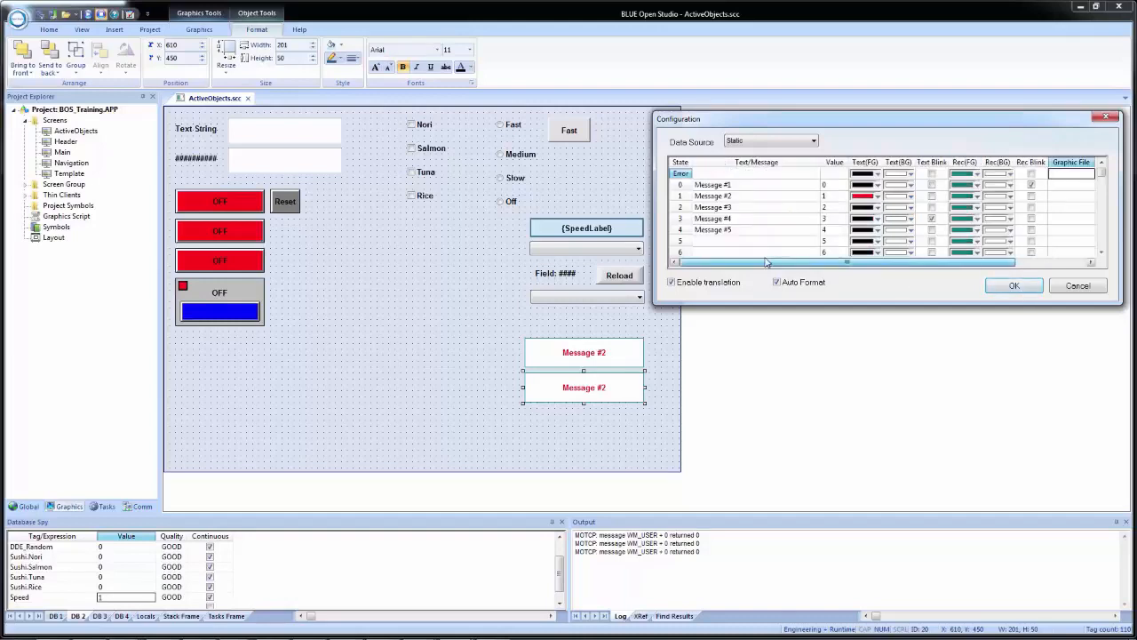
click(1010, 287)
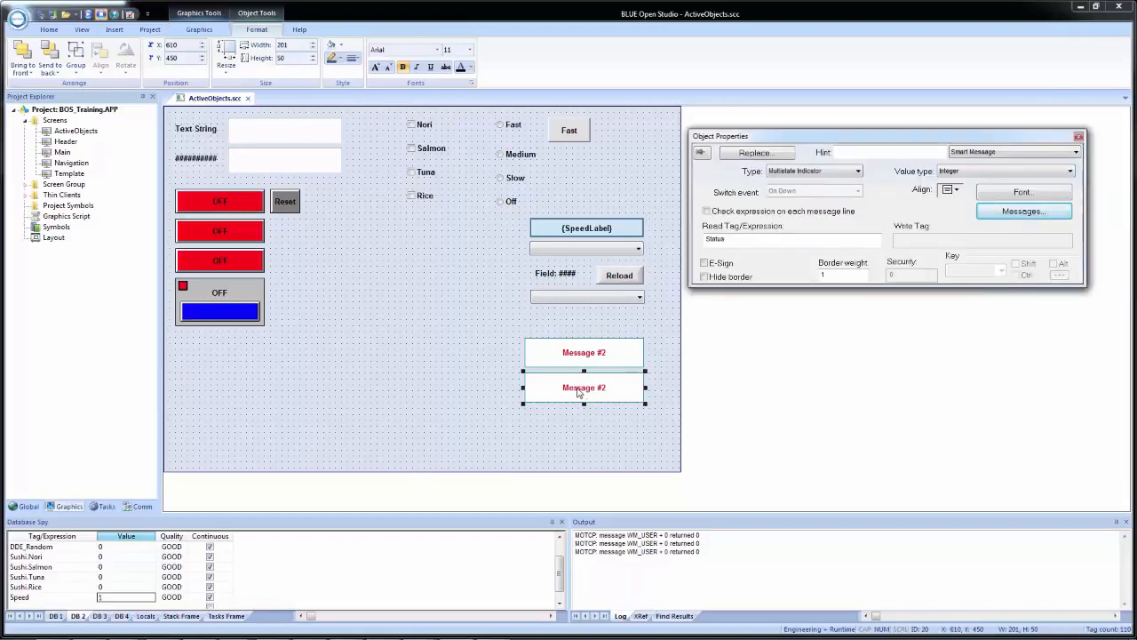
Duplicate the Multistate Indicator directly below itself and set the new copy's type to Multistate Pushbutton.
mouse_move(584, 391)
mouse_down()
mouse_move(584, 425)
mouse_move(584, 402)
mouse_up()
drag(623, 478, 605, 457)
double_click(599, 427)
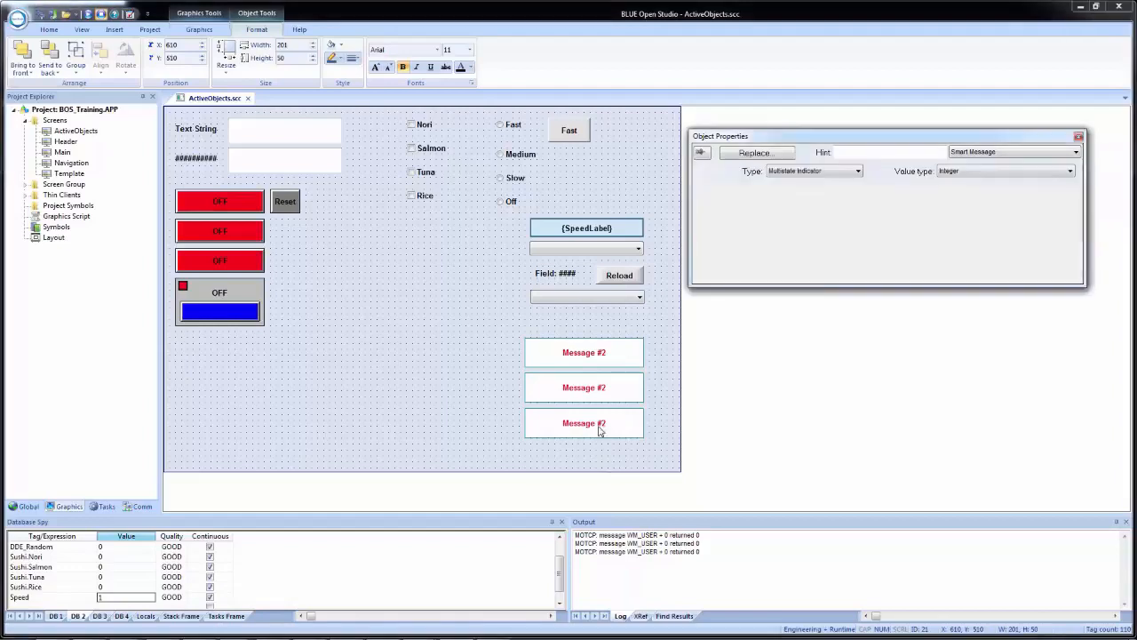
click(832, 170)
click(819, 200)
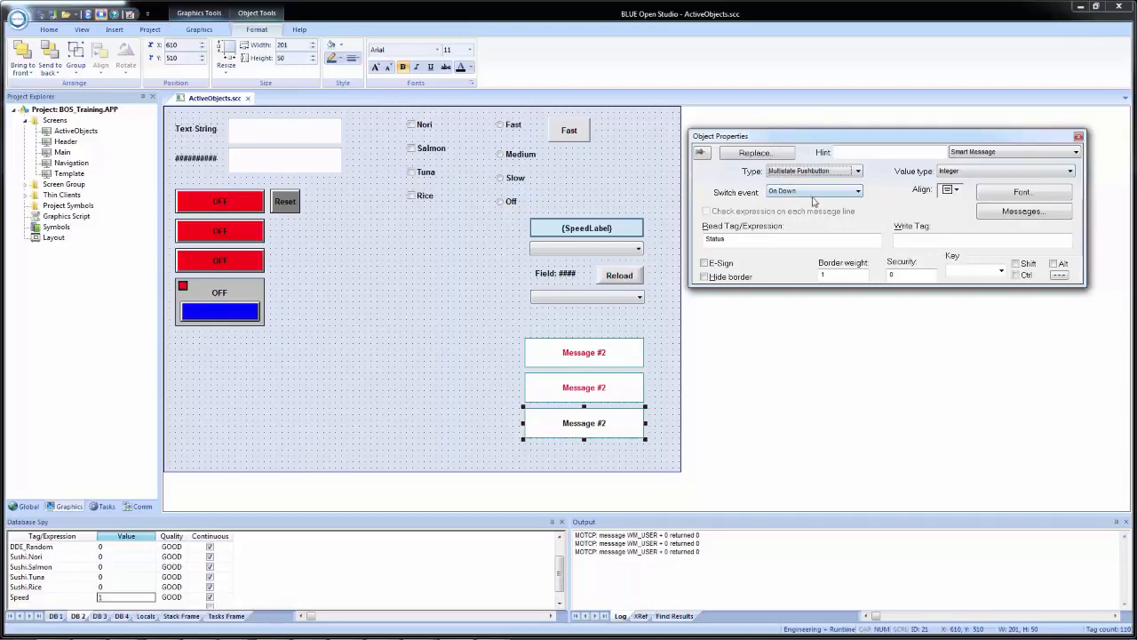
Review the Multistate Pushbutton's message configuration through to its graphic and transparency settings, and close its properties.
click(1014, 213)
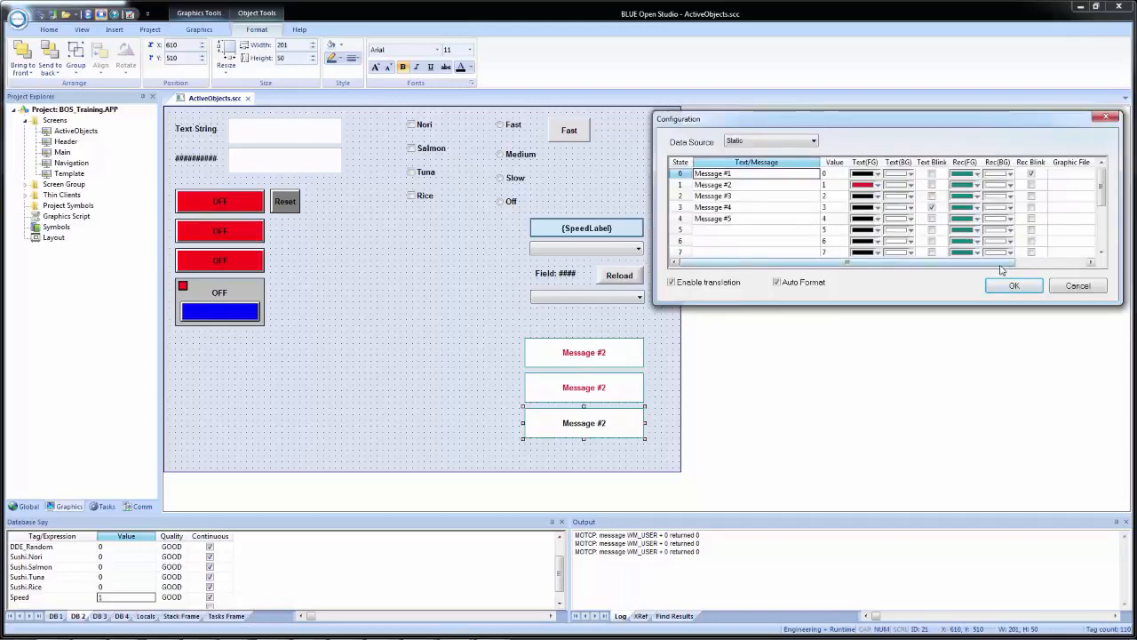
drag(1005, 263, 1118, 294)
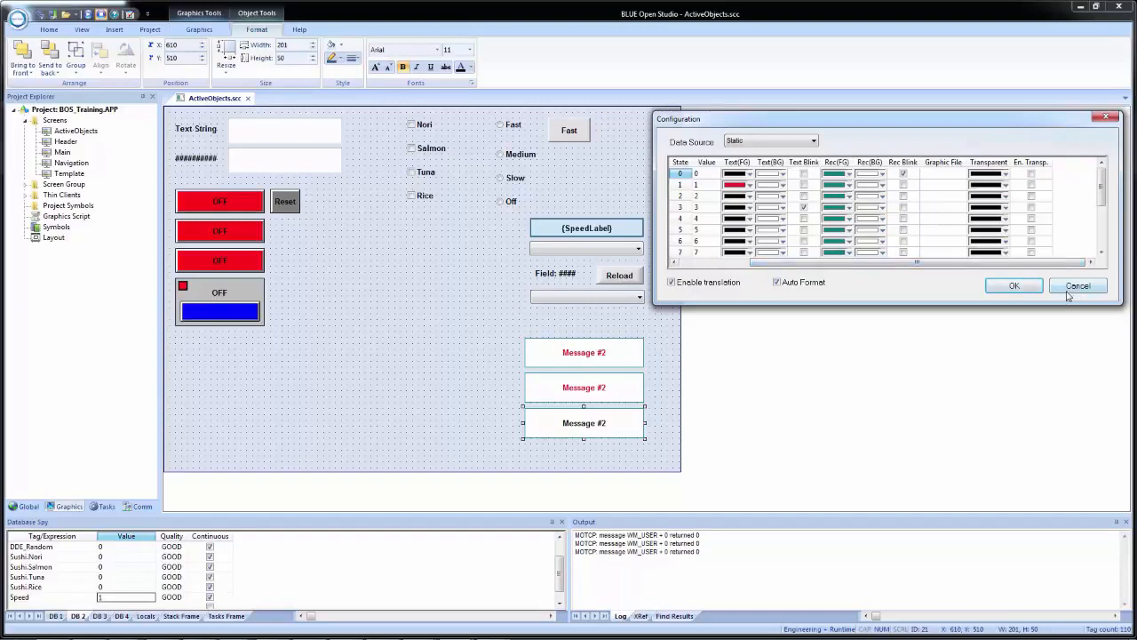
click(1020, 291)
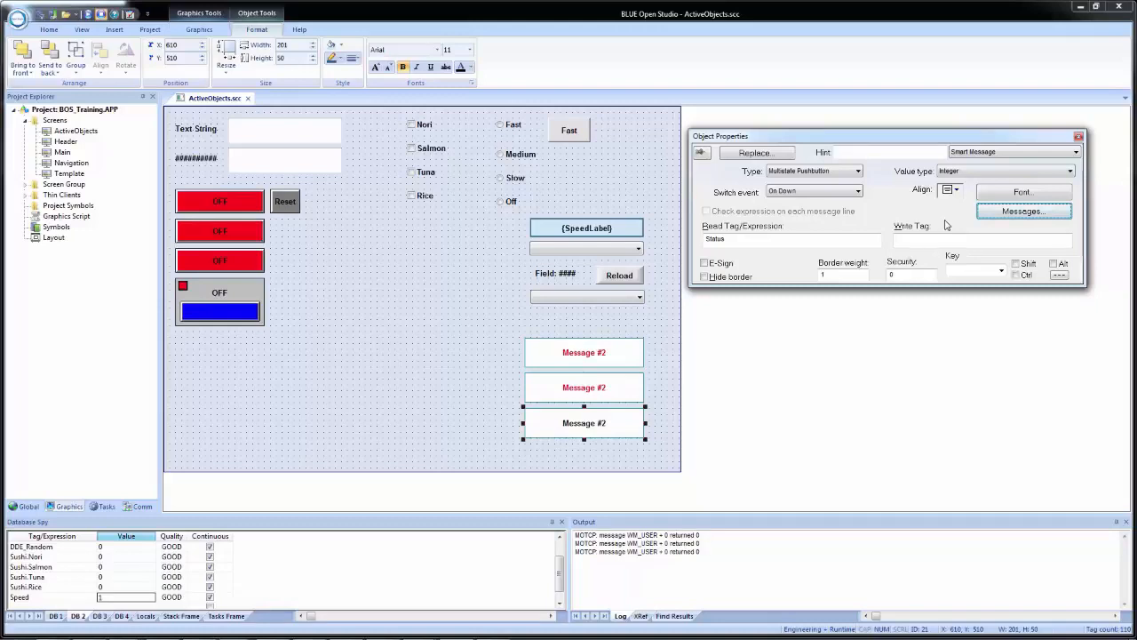
click(490, 384)
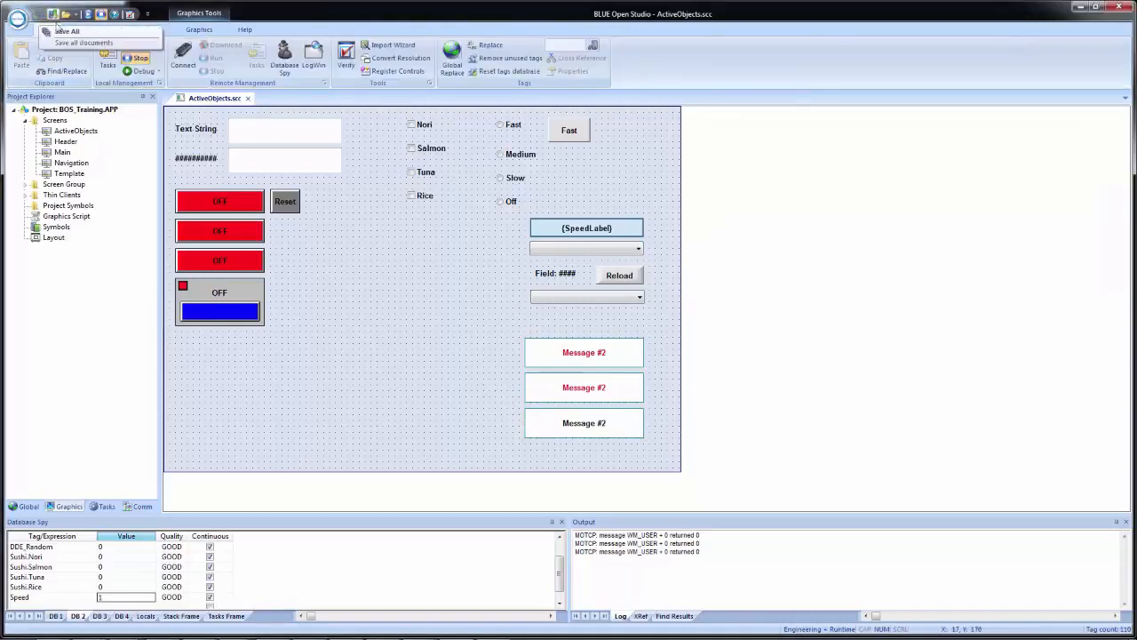
Run the screen in the viewer and cycle the Multistate Pushbutton through its states, comparing it with the two Smart Messages above.
click(87, 15)
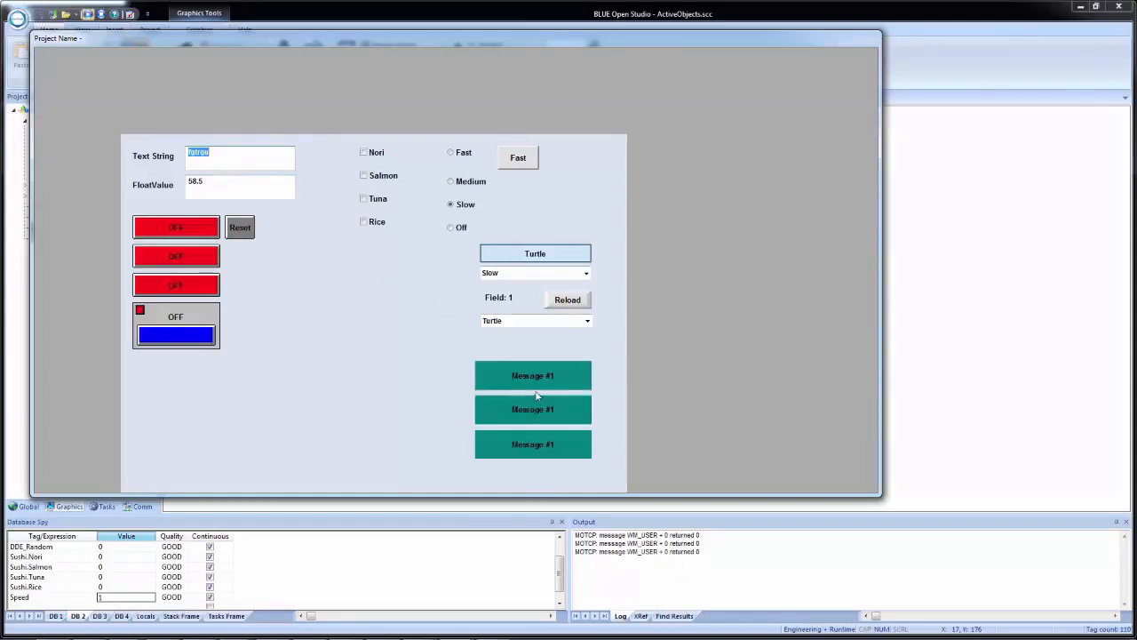
click(532, 451)
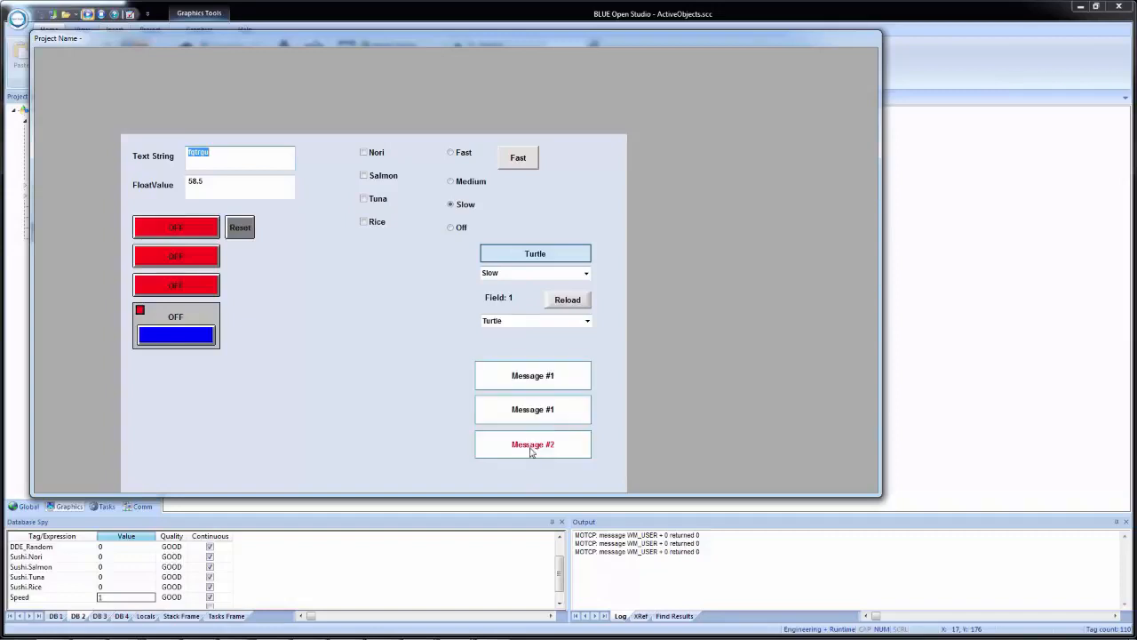
click(531, 452)
click(531, 452)
click(531, 451)
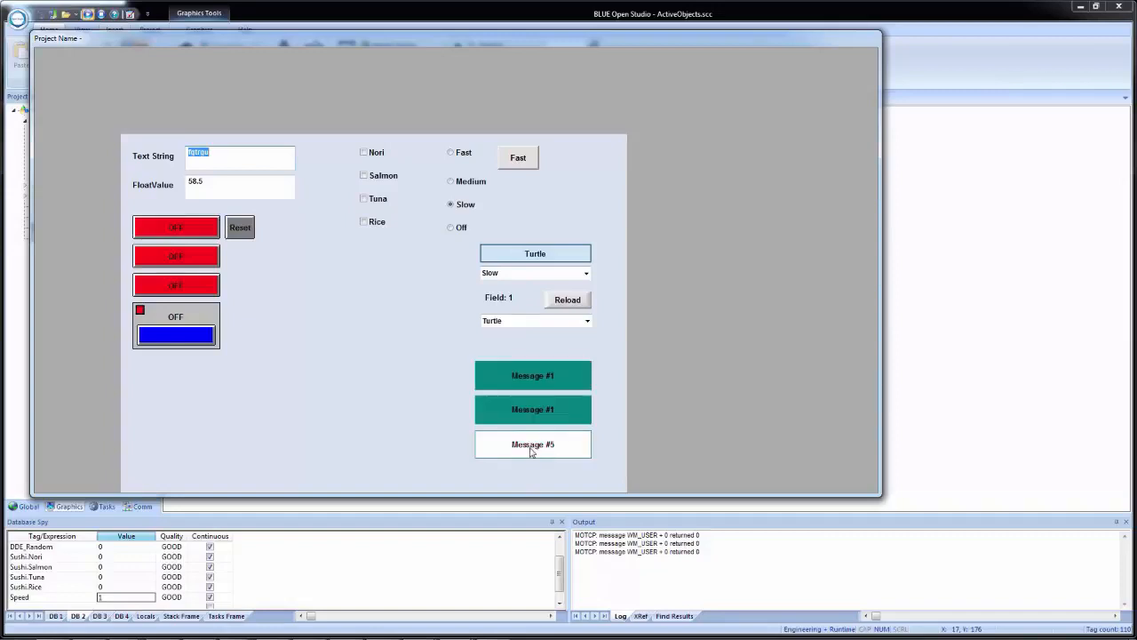
click(531, 452)
click(531, 451)
click(532, 452)
click(531, 451)
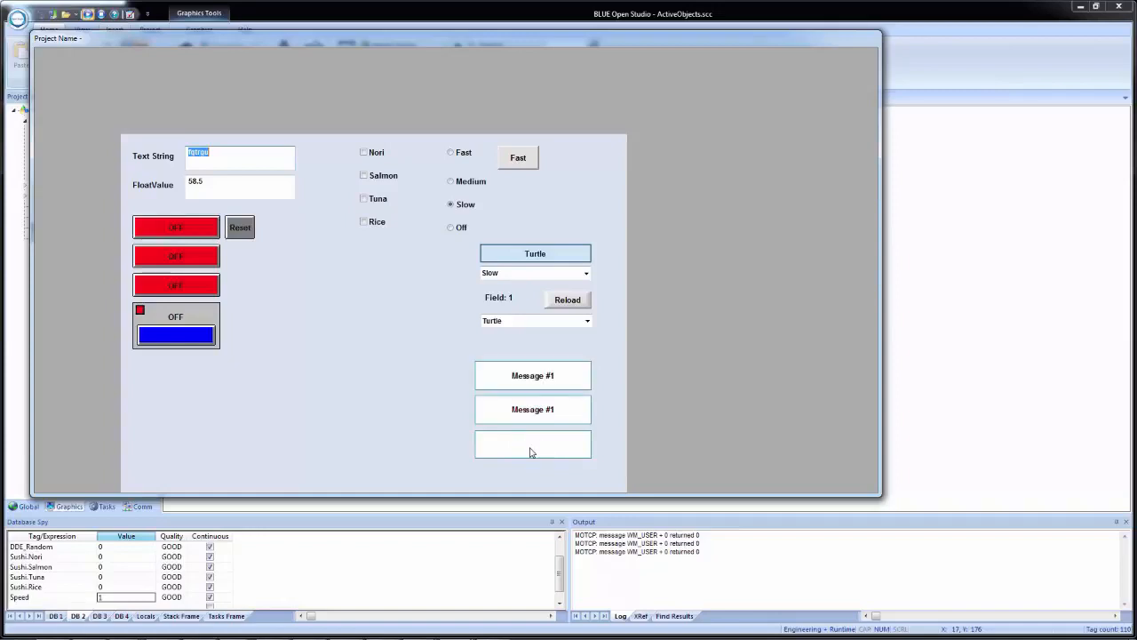
click(531, 451)
click(531, 451)
click(531, 451)
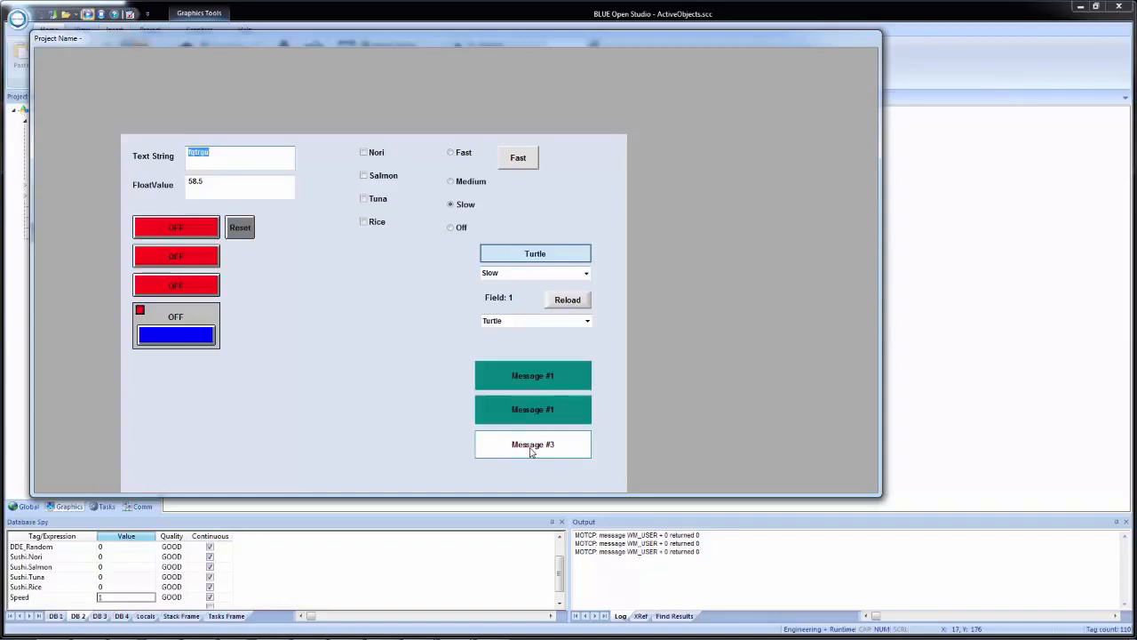
click(535, 447)
click(535, 447)
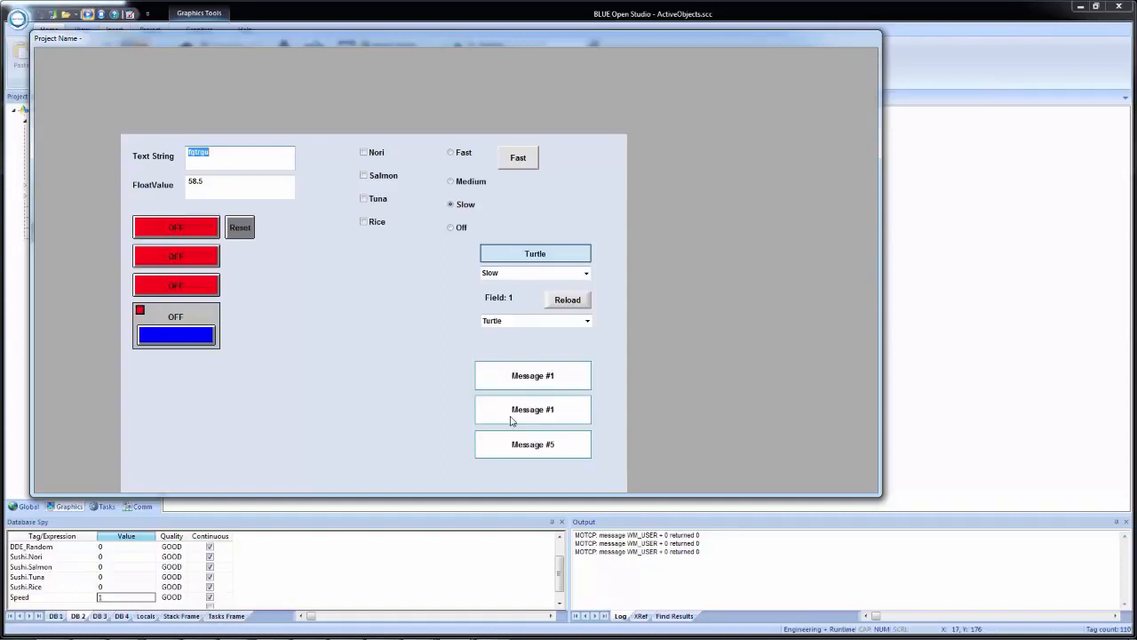
Return to the editor, set the Multistate Pushbutton's Write Tag to Status, and save the screen.
click(1044, 355)
click(589, 433)
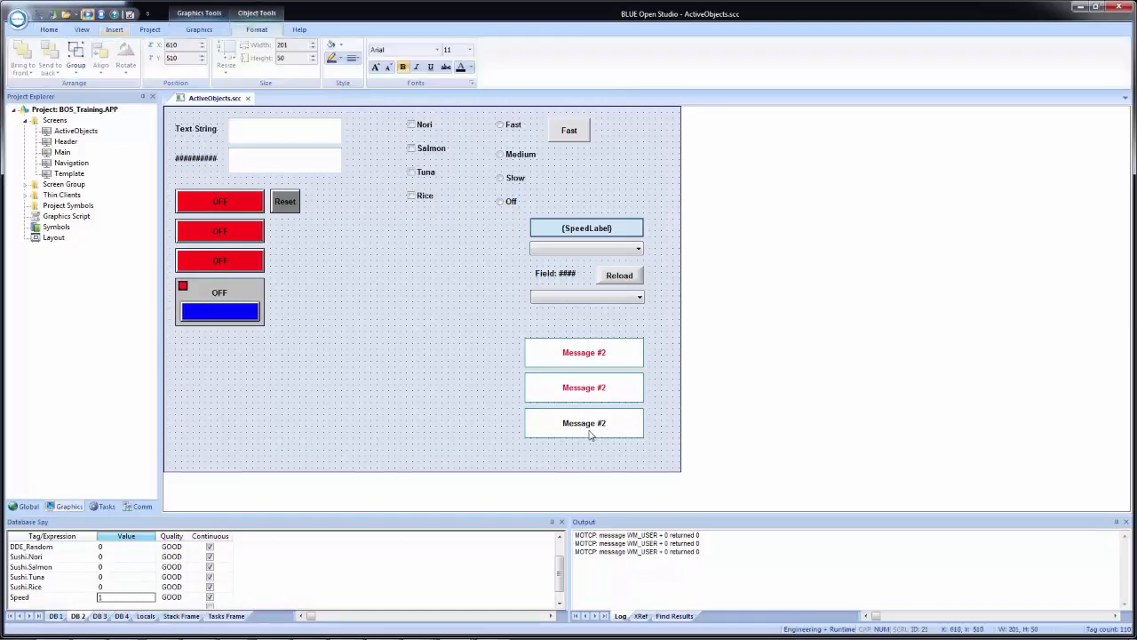
double_click(590, 434)
click(962, 240)
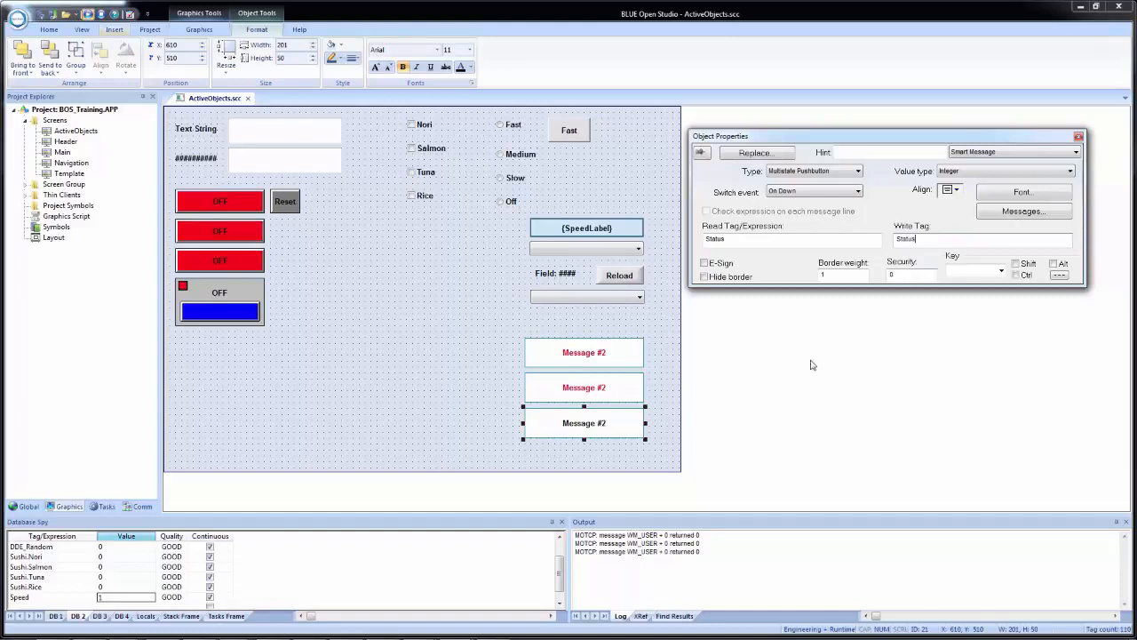
click(43, 15)
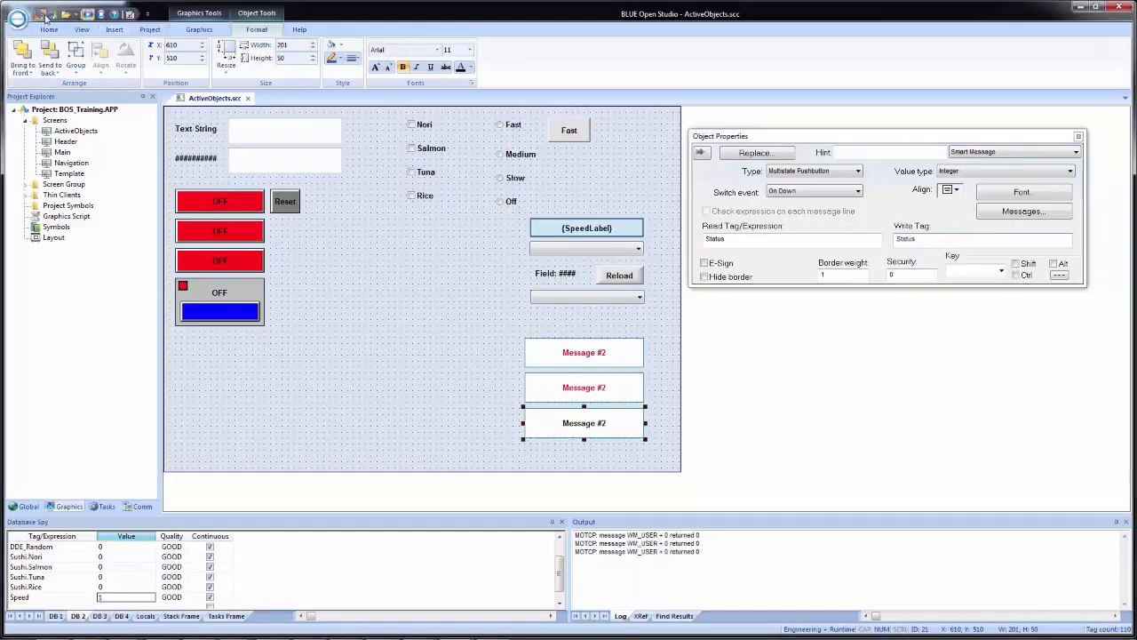
Test the Multistate Pushbutton in the running viewer by cycling its messages, watching the two Smart Messages above it, and return to the editor.
click(553, 638)
double_click(530, 451)
click(534, 453)
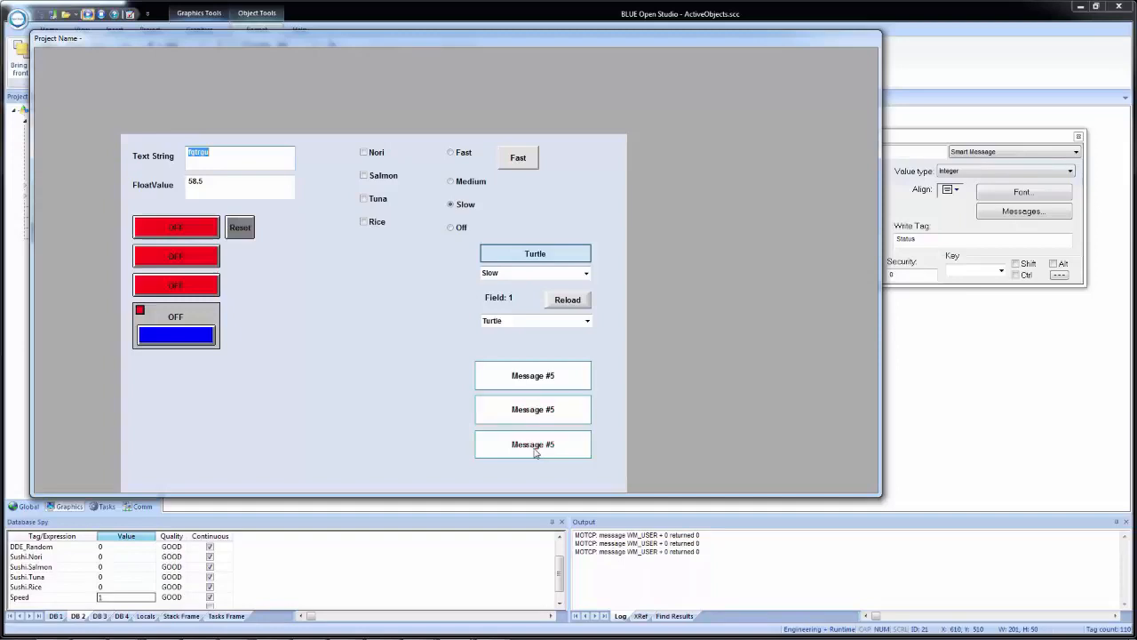
click(535, 453)
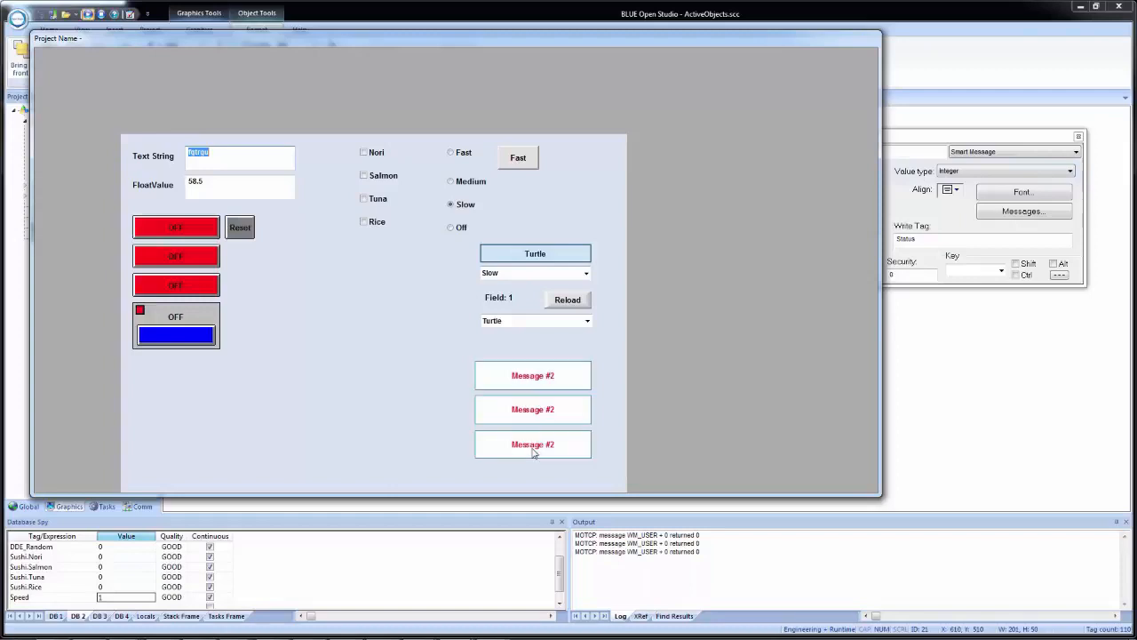
click(534, 453)
click(546, 452)
click(976, 420)
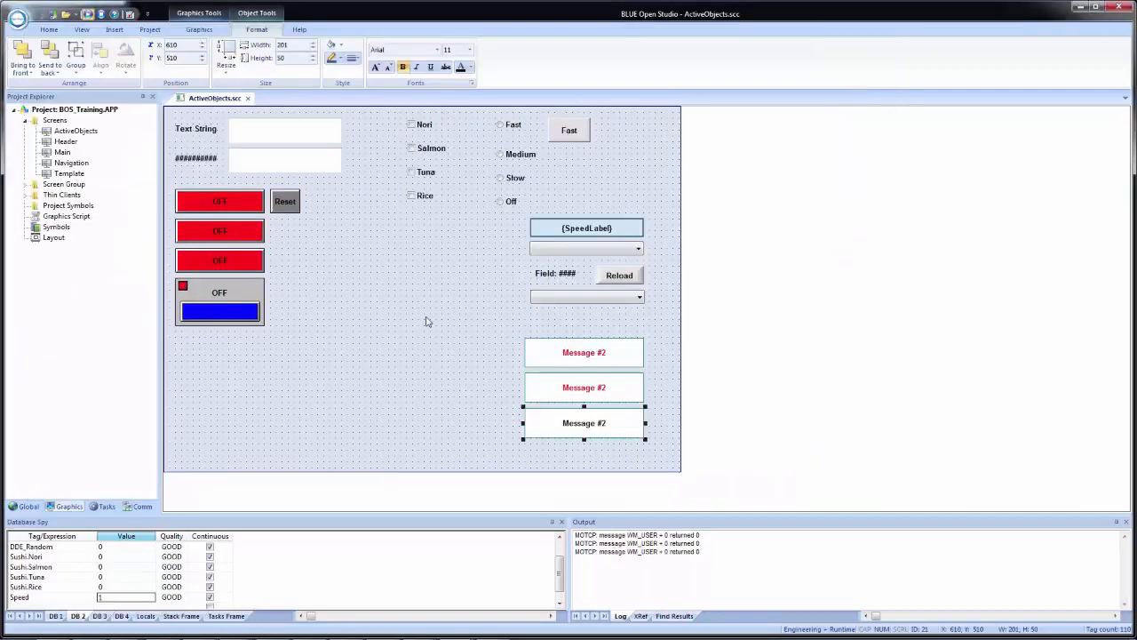
Enable Check expression on each message line for the Message Display object and bring up its message configuration.
click(575, 360)
double_click(575, 360)
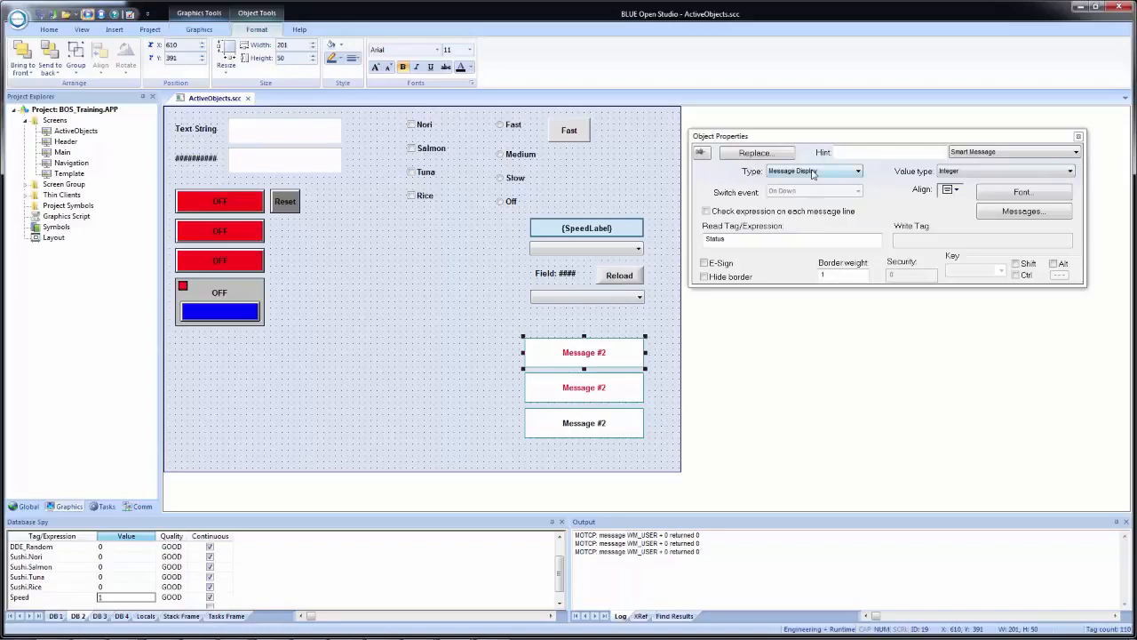
click(779, 214)
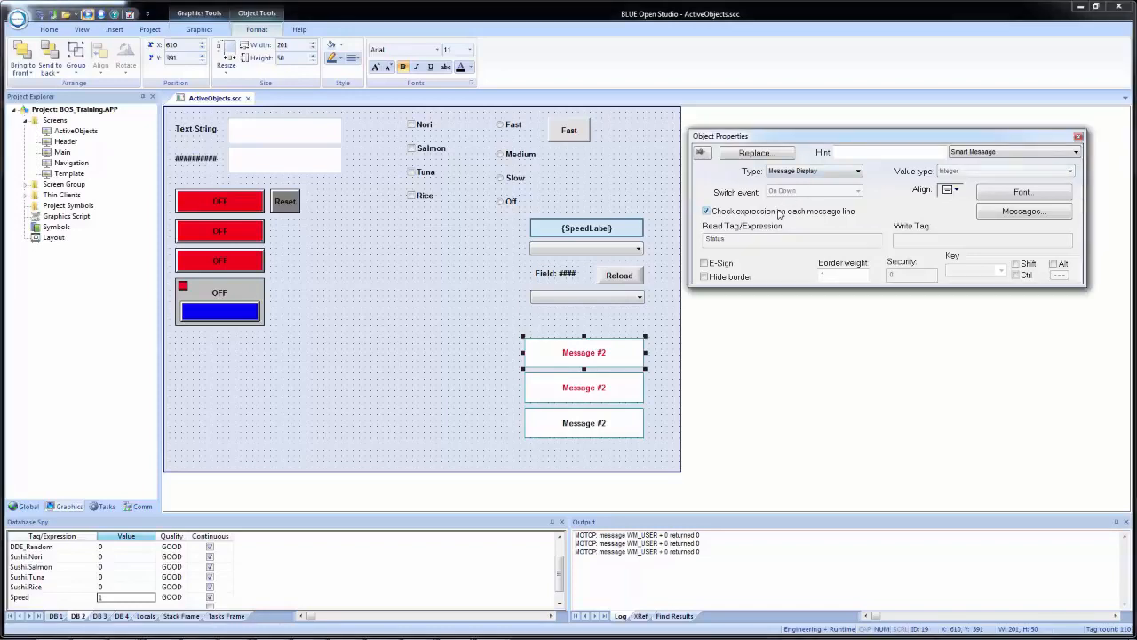
click(1008, 214)
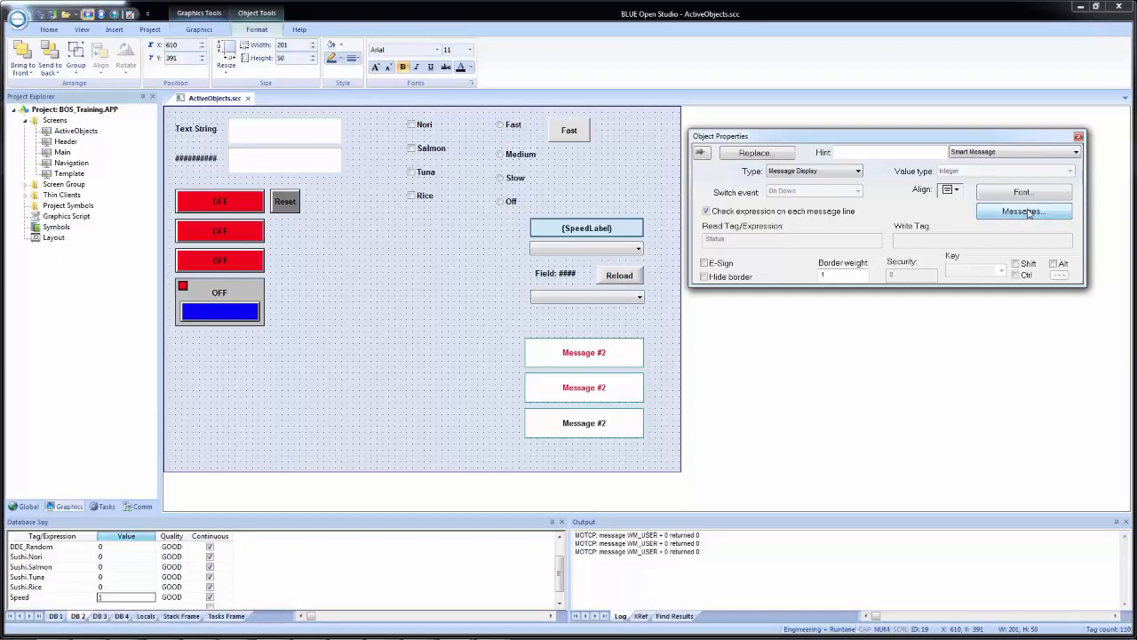
click(1028, 213)
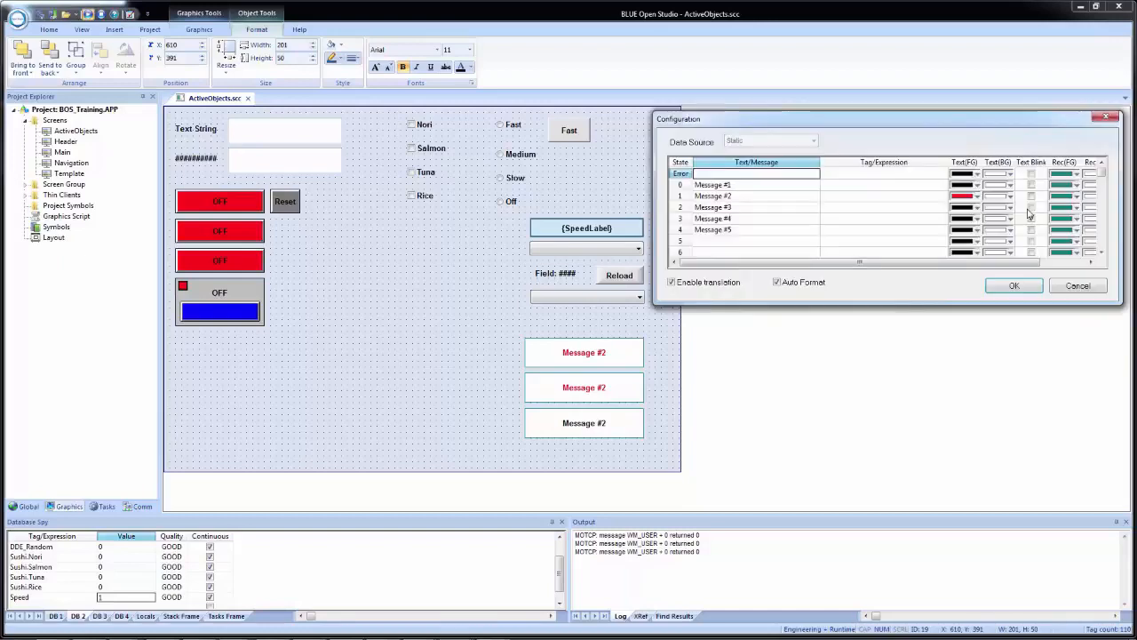
Assign the expressions Status=1 through Status=5 to Message #1 through Message #5 in order, confirm the configuration, and save the screen.
click(874, 186)
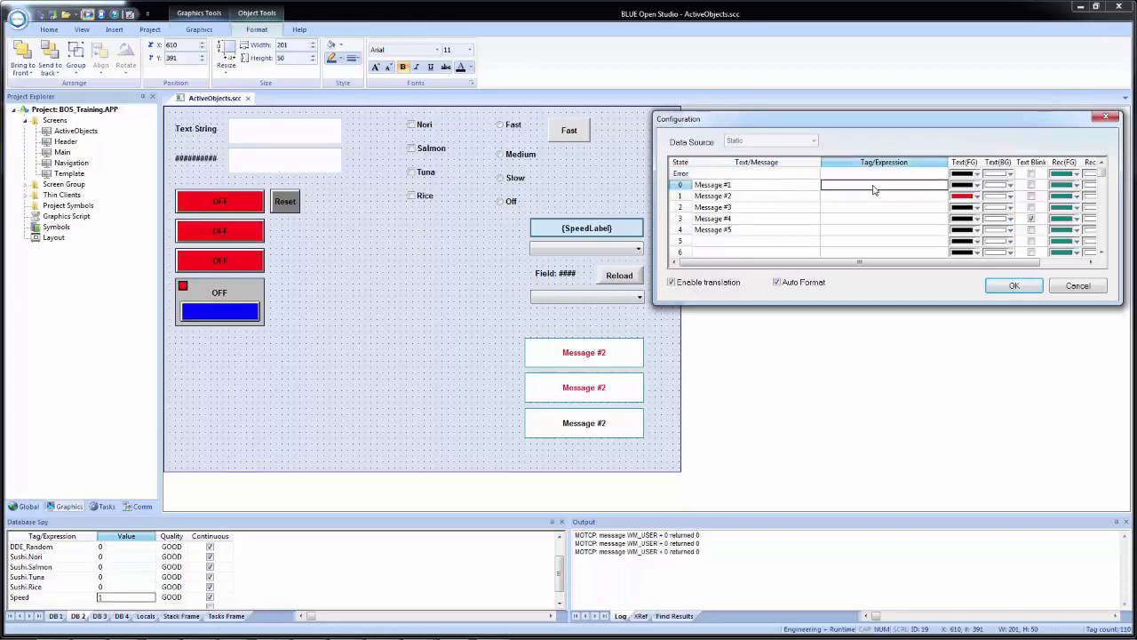
text(Status=1)
click(862, 203)
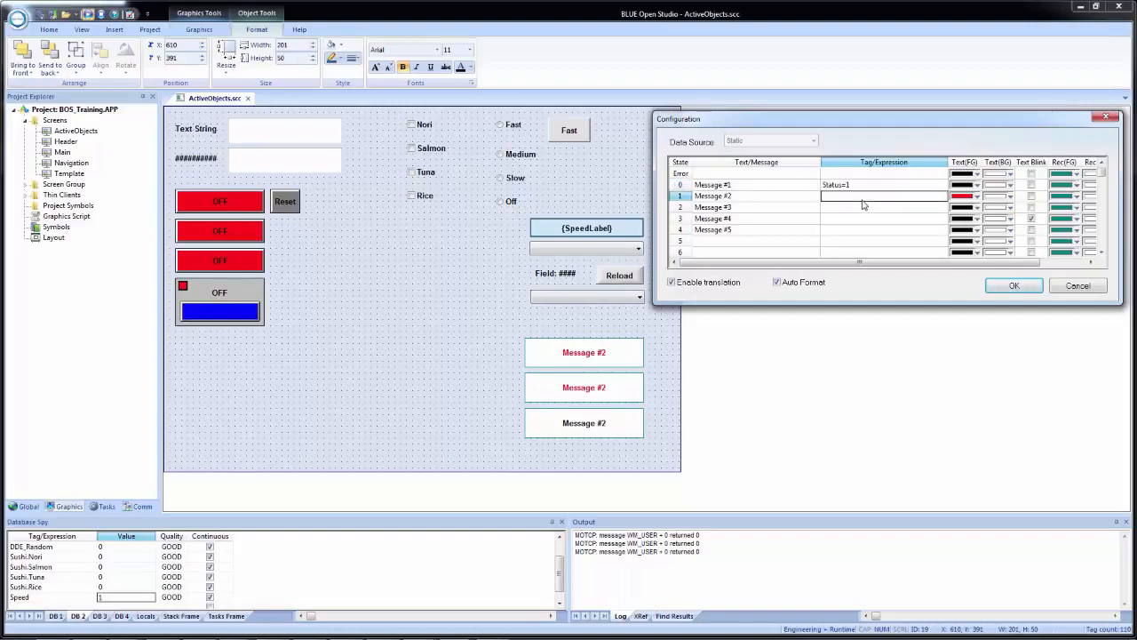
text(Status=2)
click(854, 216)
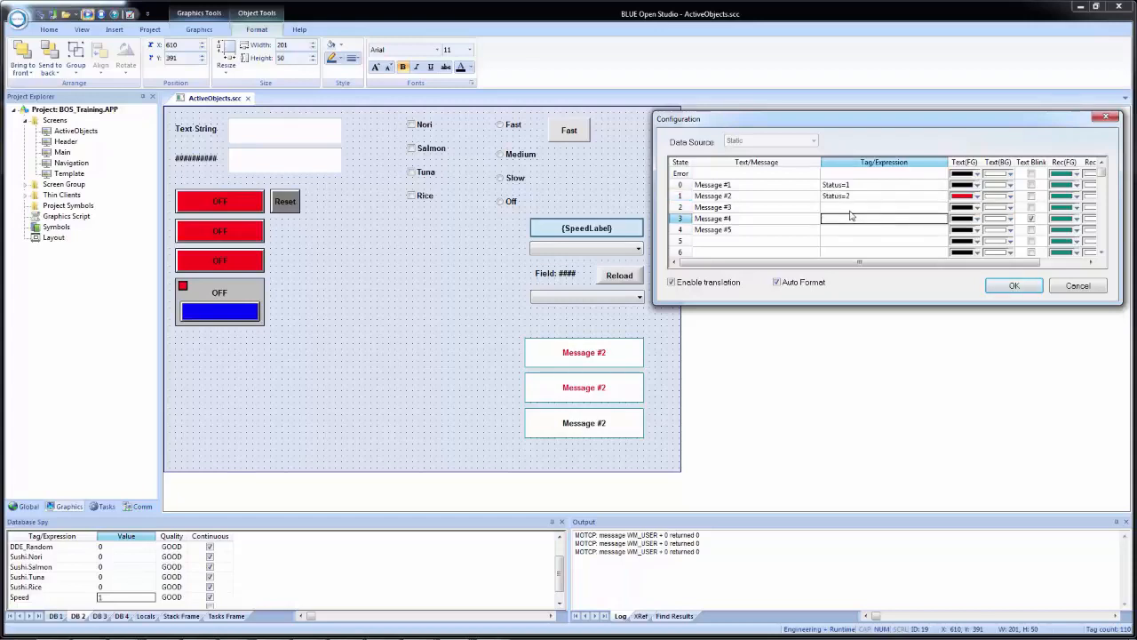
click(850, 208)
text(Status=3)
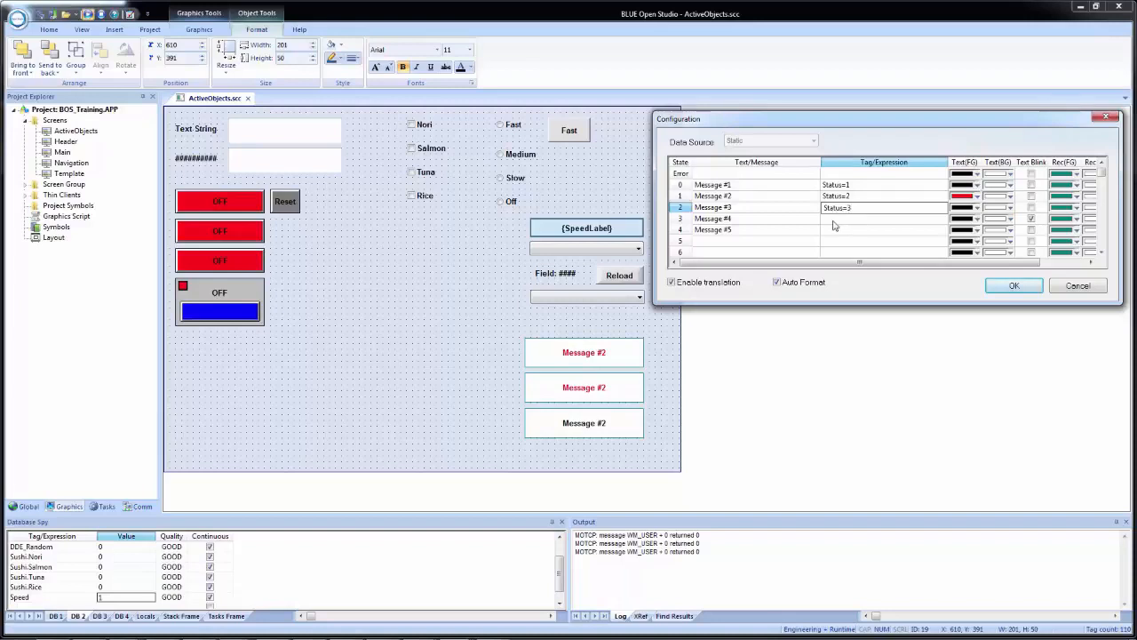
click(834, 220)
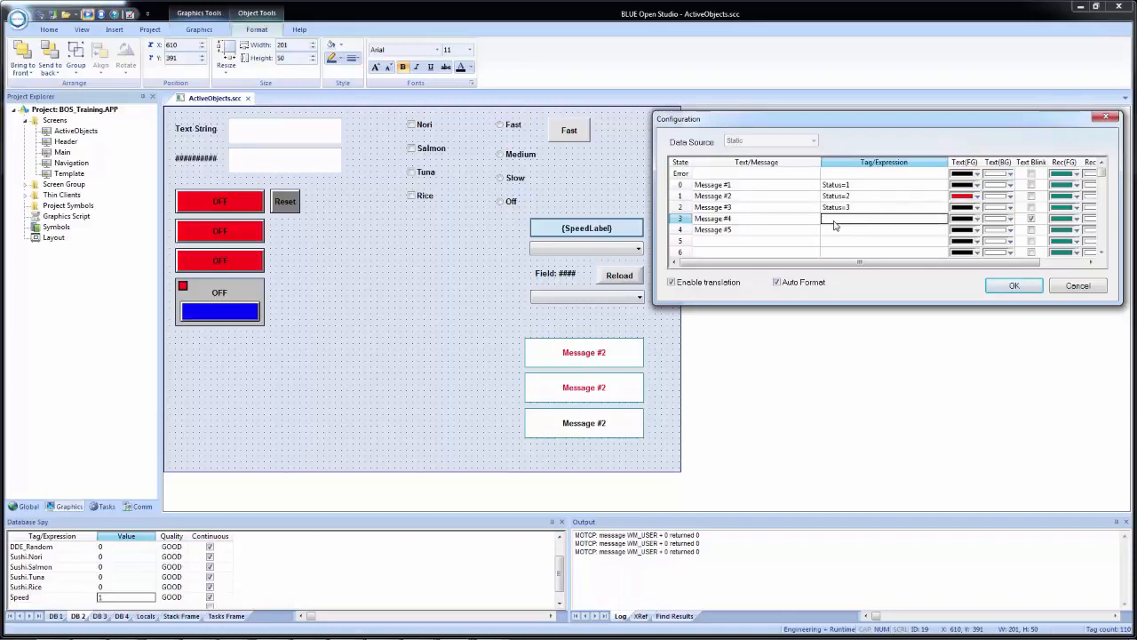
text(Status=4)
click(828, 231)
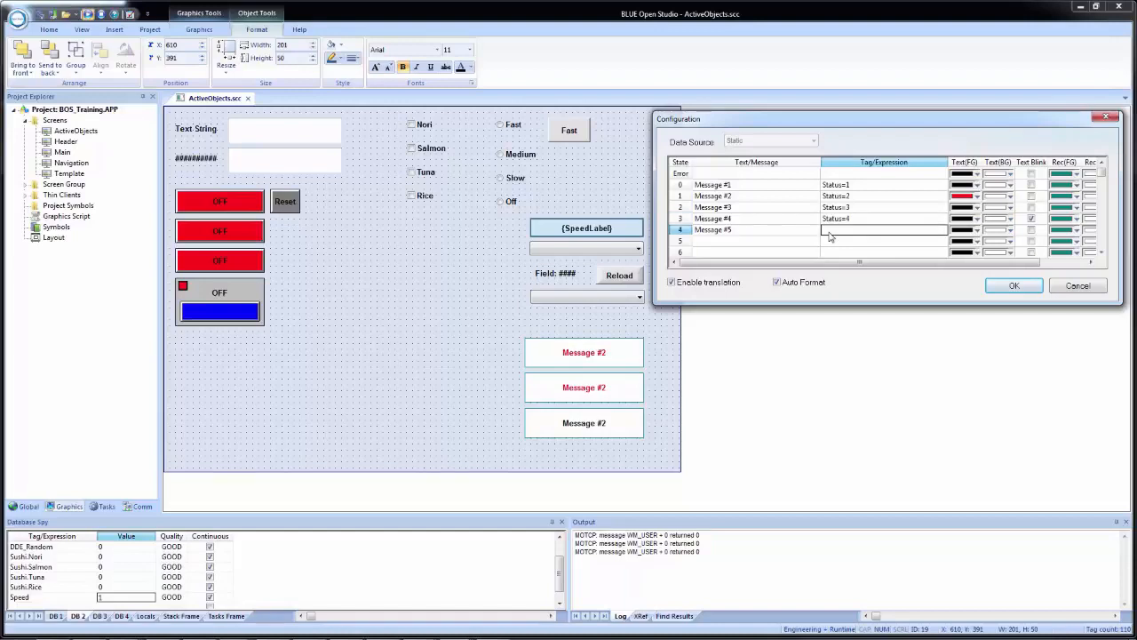
text(Status=5)
click(834, 241)
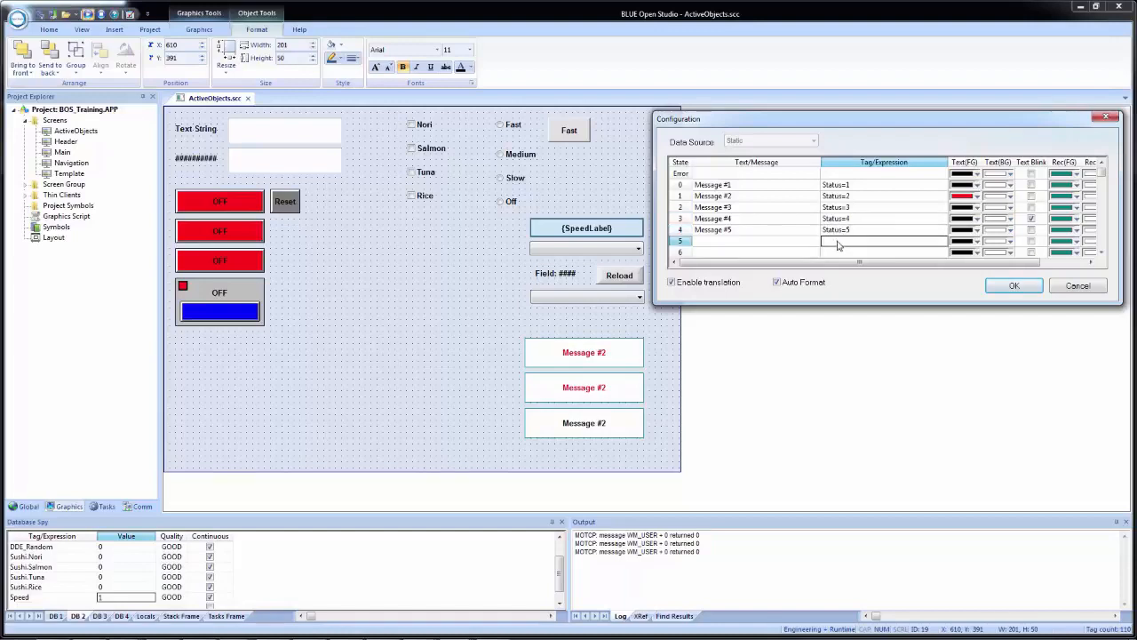
click(1012, 286)
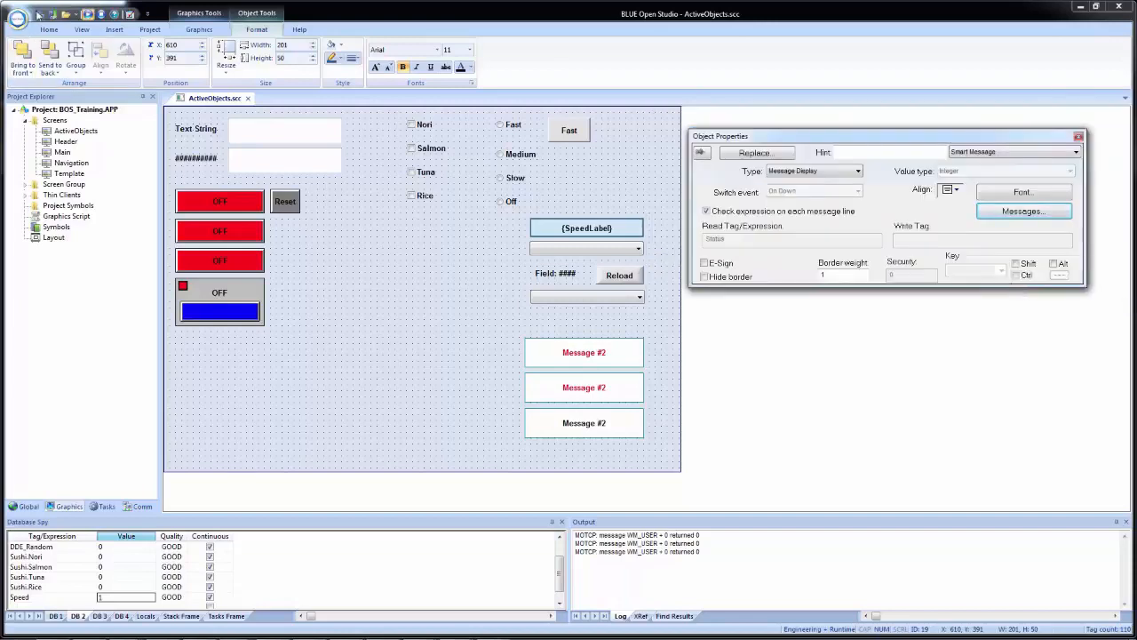
click(39, 15)
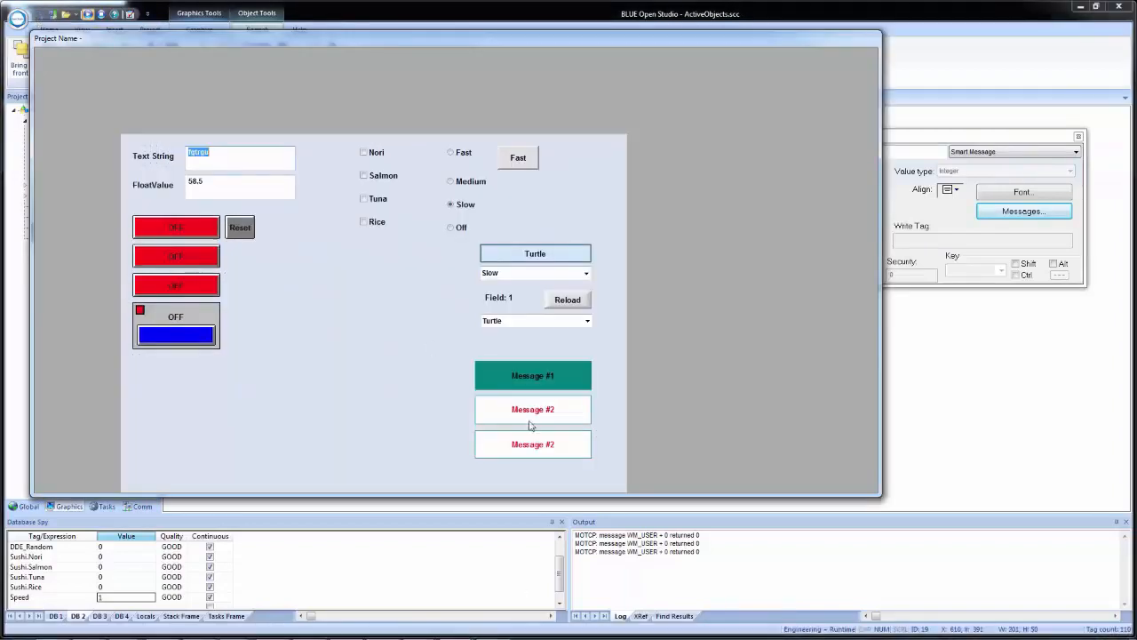
Cycle the Multistate Pushbutton at runtime to check the Message Display's per-line expressions, and return to the editor.
click(539, 448)
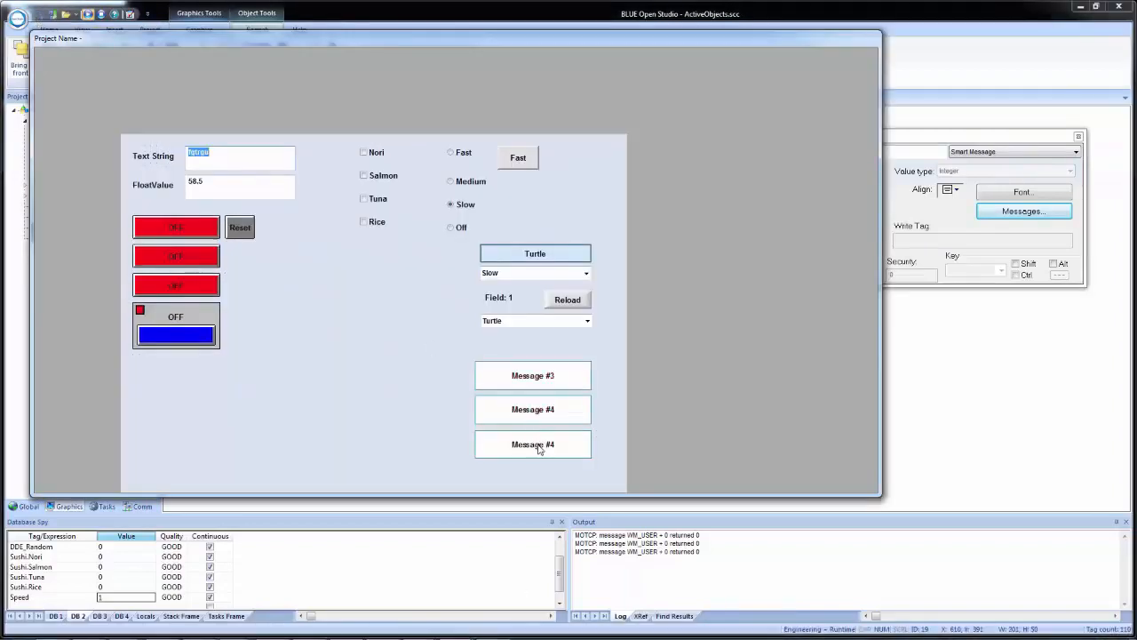
click(538, 449)
click(538, 448)
click(538, 448)
click(539, 449)
click(539, 449)
click(938, 223)
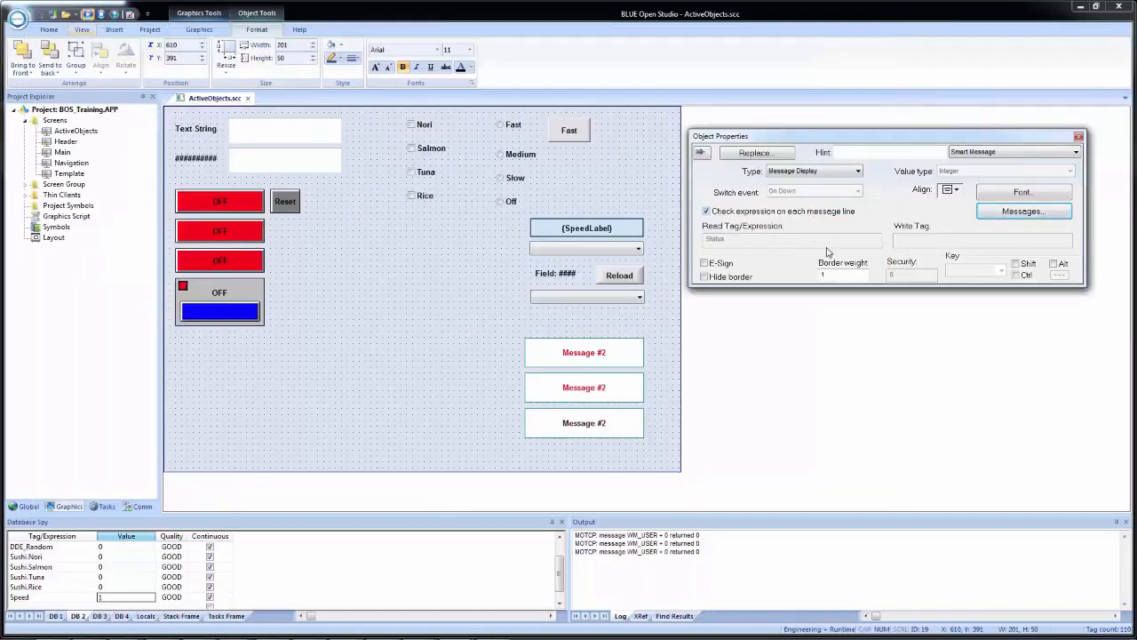
Compare the Message Display's message configuration with per-line expression checking turned off and on, discarding the dialog each time.
click(774, 212)
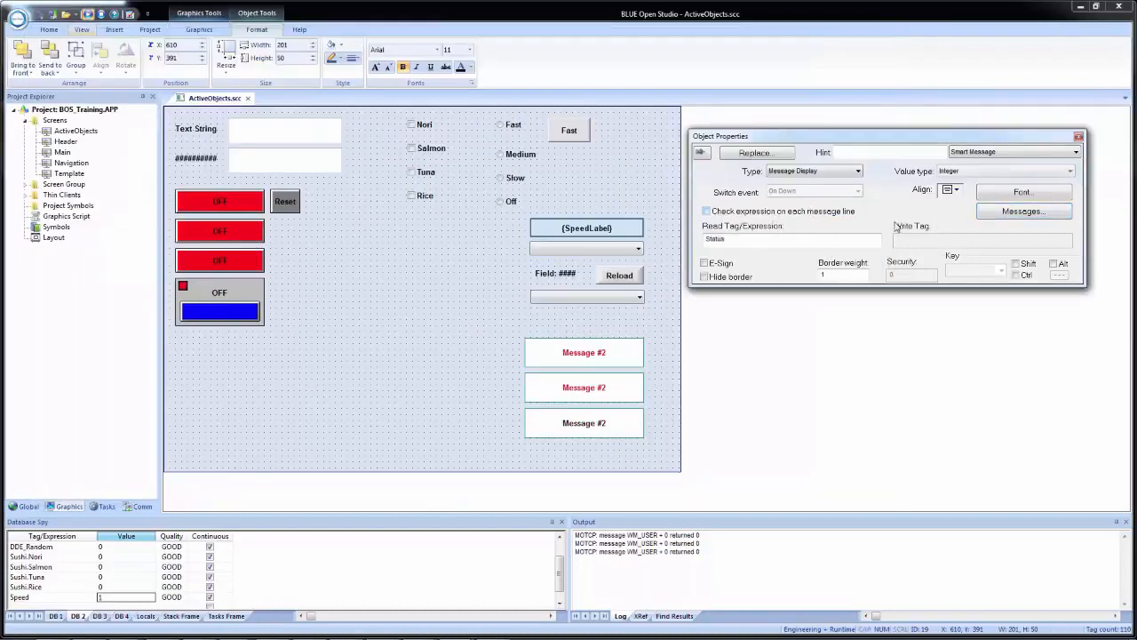
click(1024, 211)
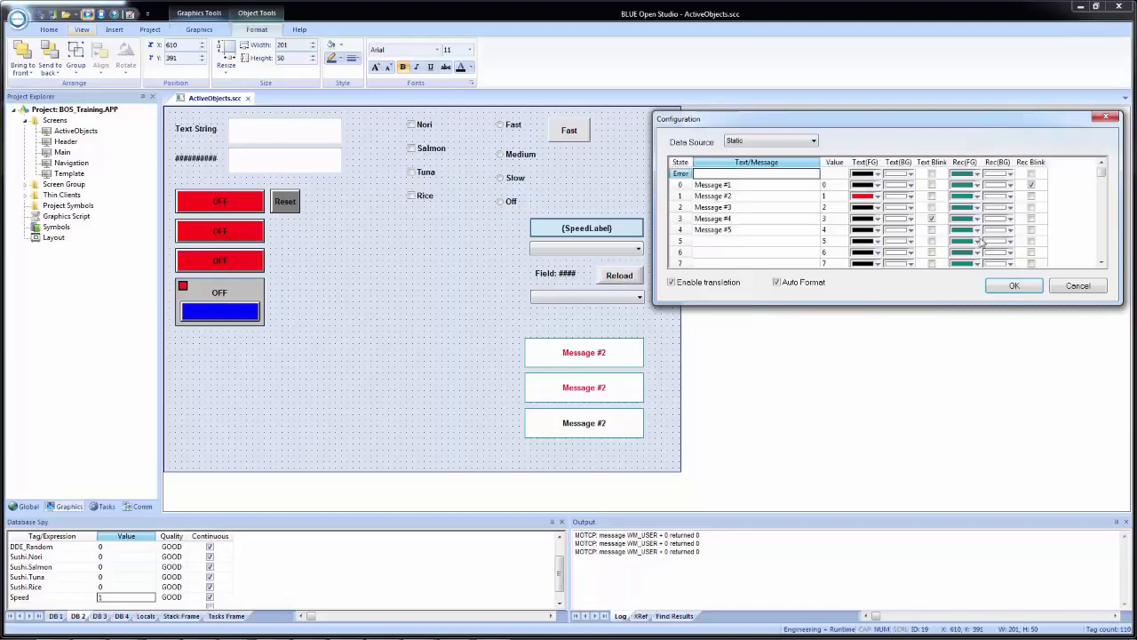
click(1084, 287)
click(751, 214)
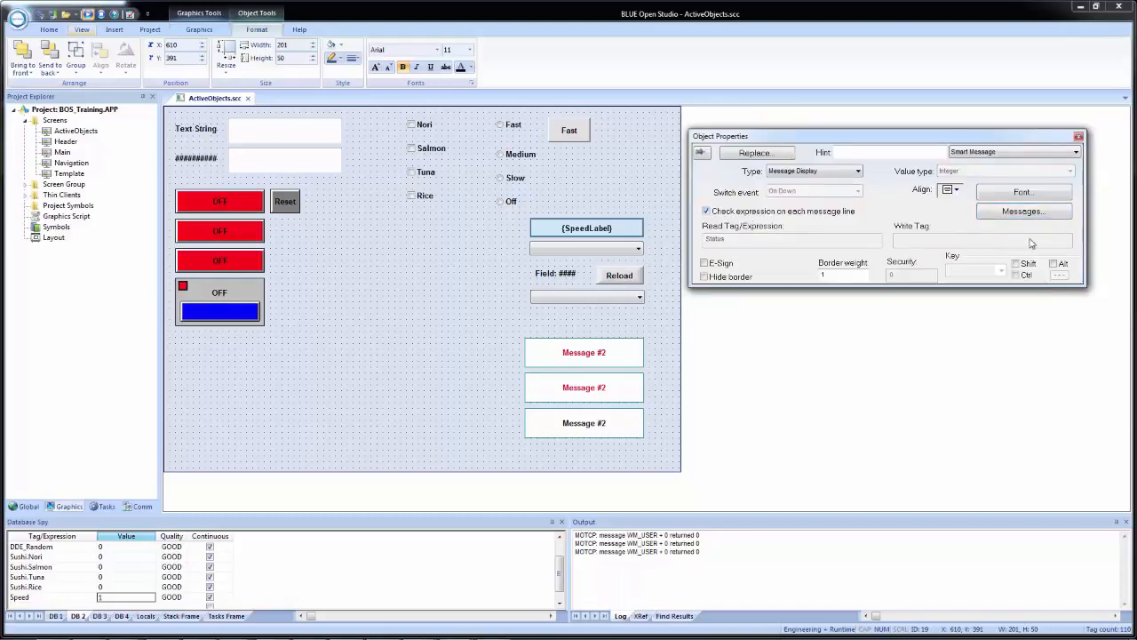
click(1024, 211)
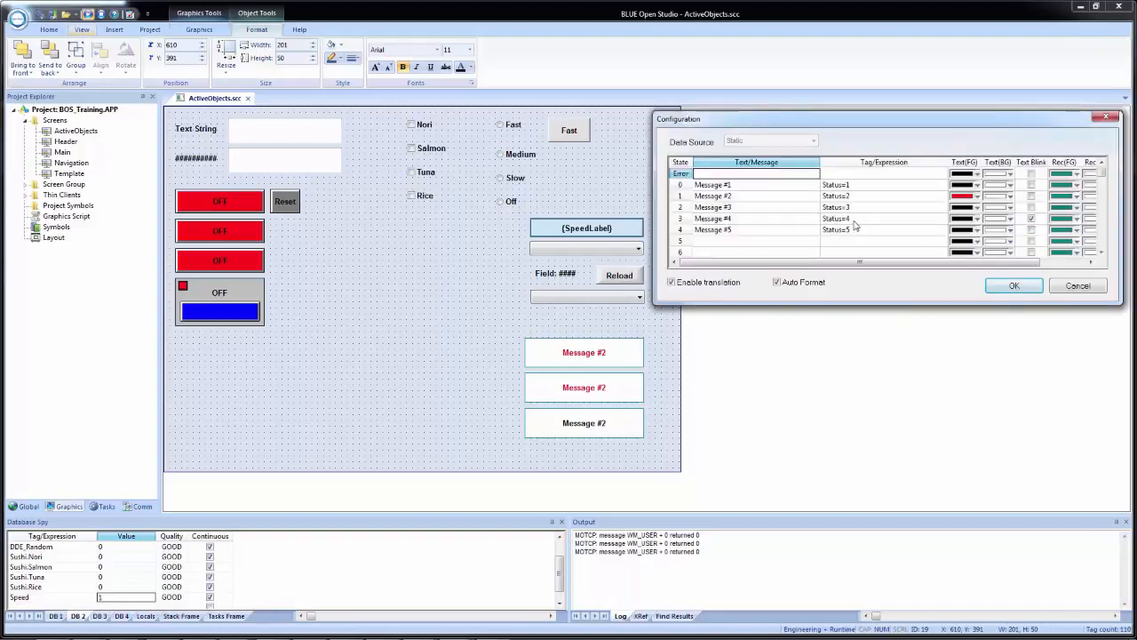
click(1067, 286)
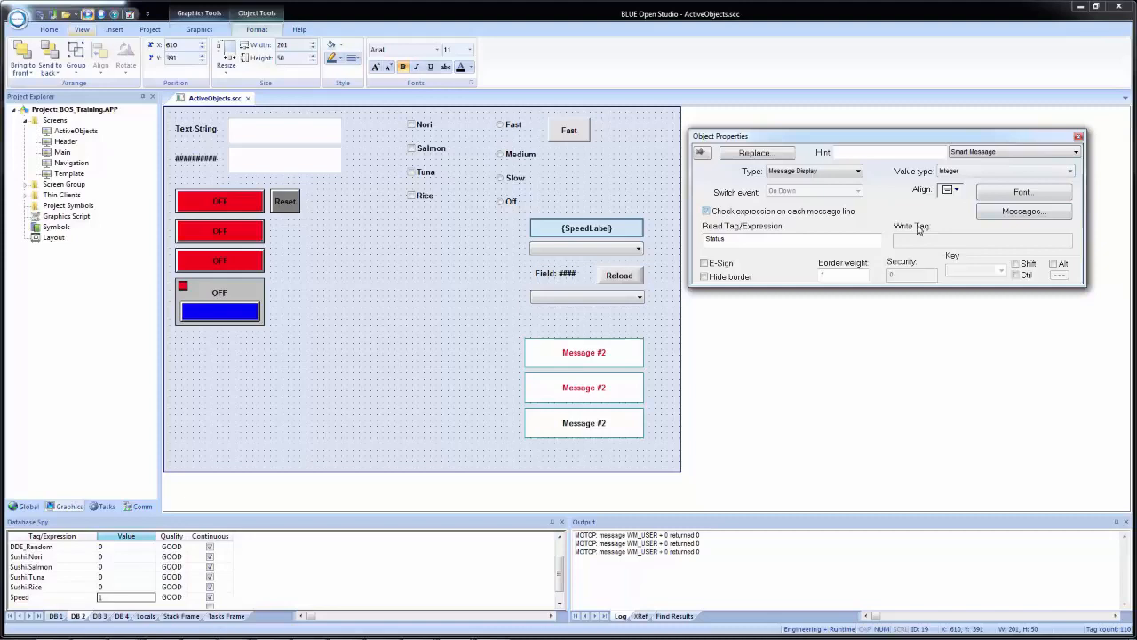
Try custom match values in the Message Display's configuration, including 100 for Message #1 and 552 for Message #2.
click(1030, 216)
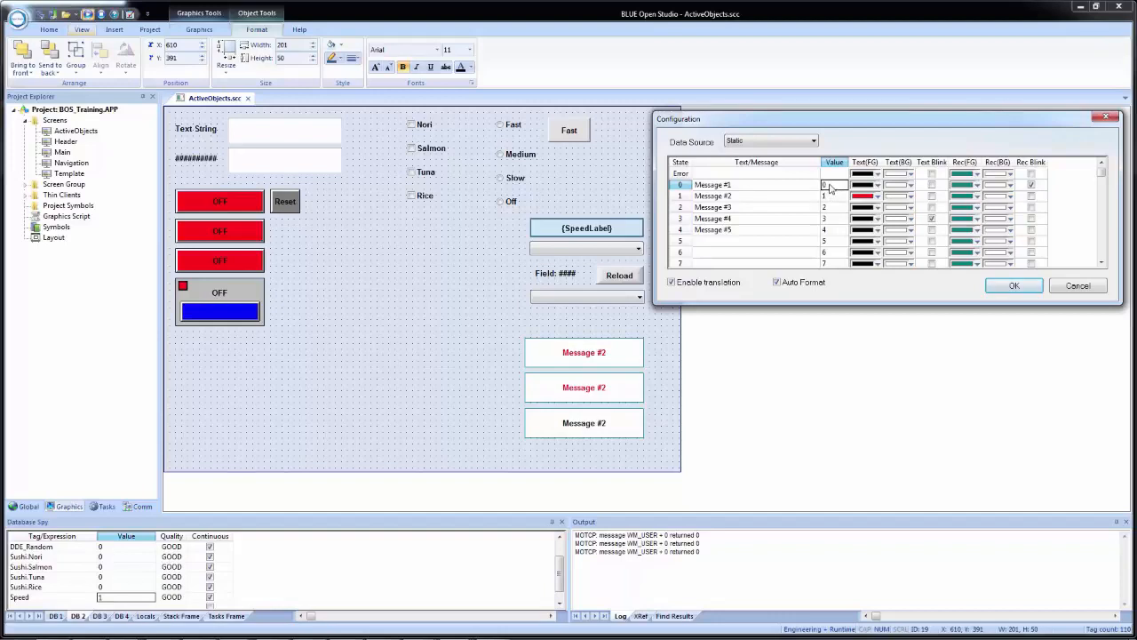
text(100)
click(829, 197)
text(5)
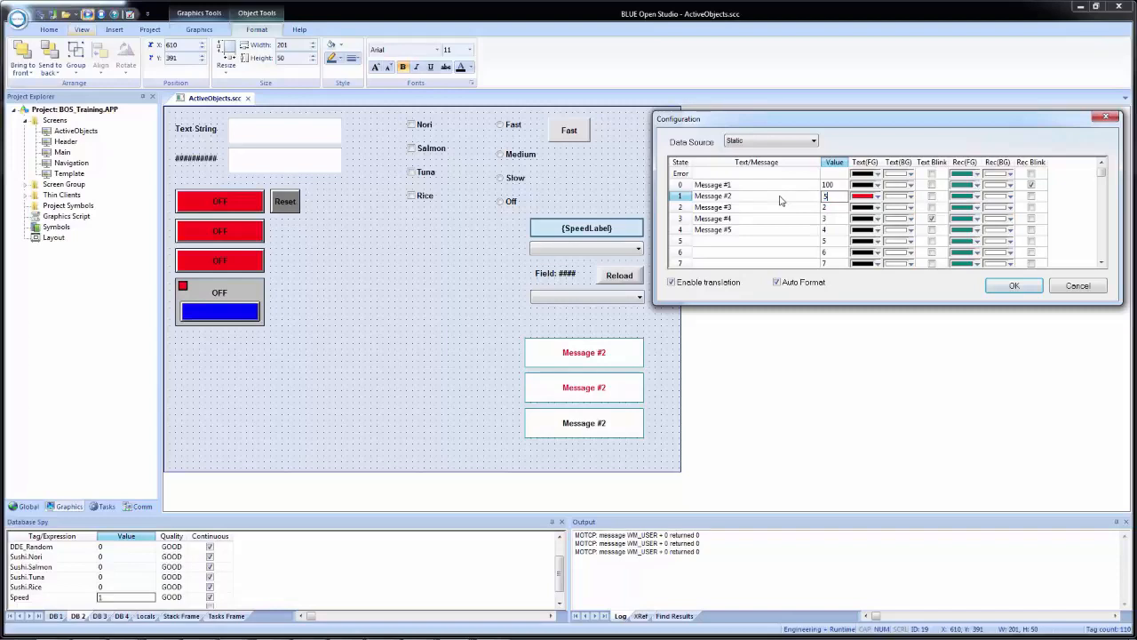
text(52)
click(830, 210)
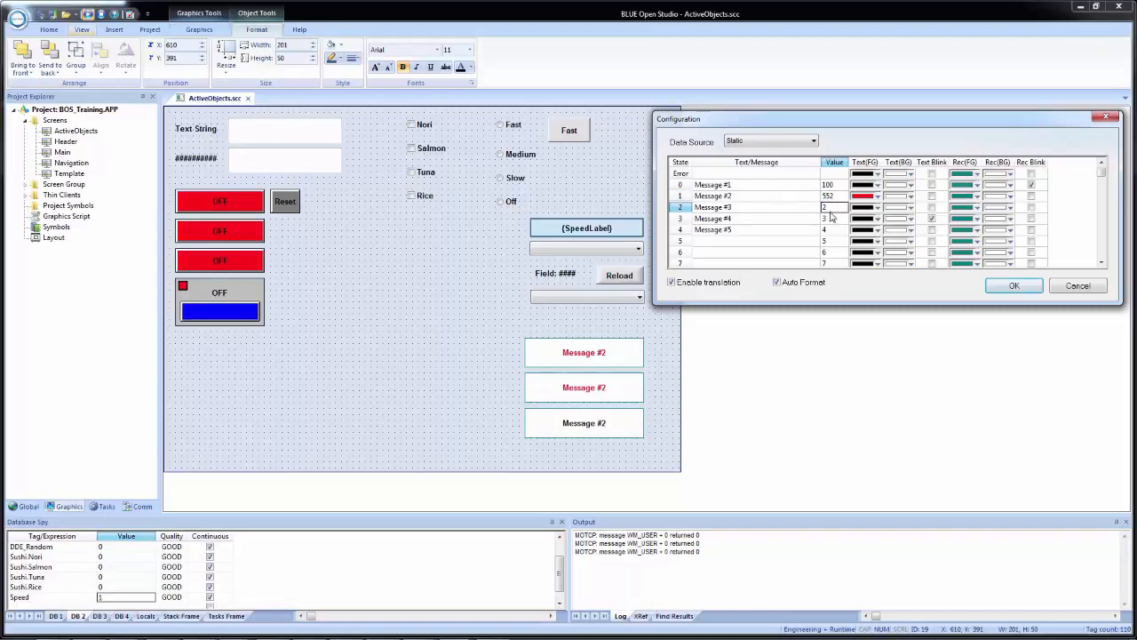
text(00)
click(835, 220)
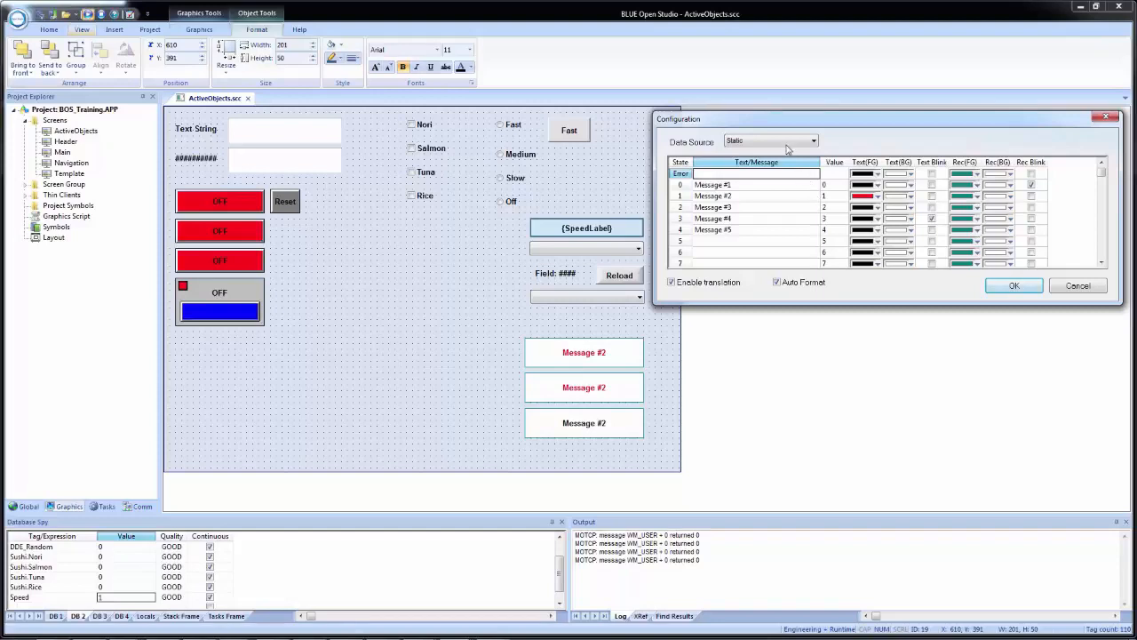
Change the Data Source of the Message Display's messages to Text File.
click(786, 145)
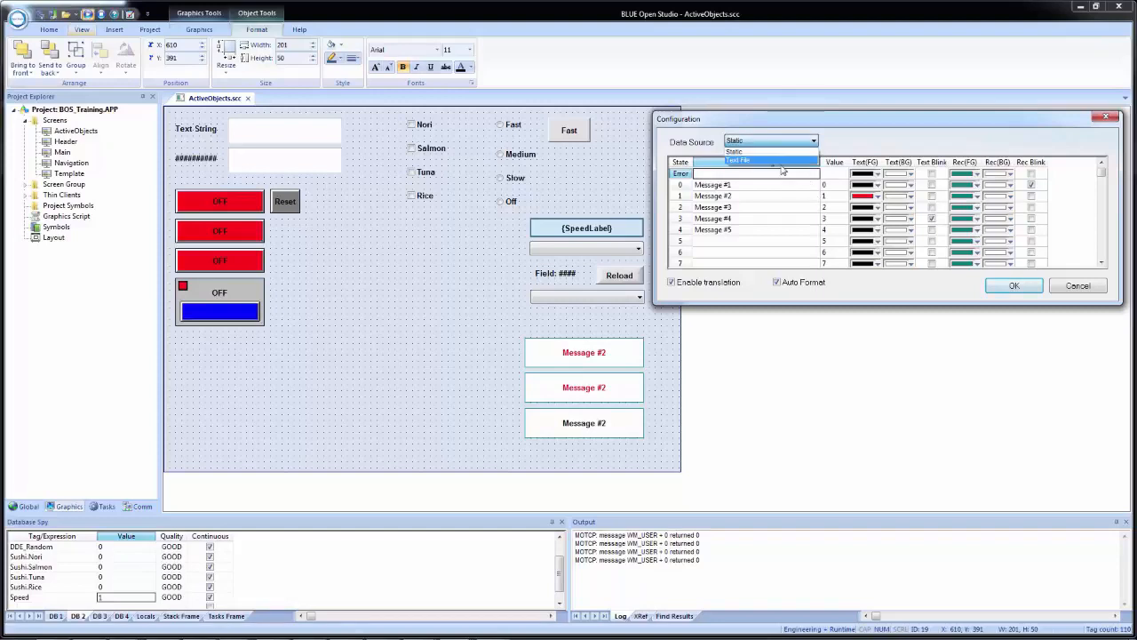
click(782, 166)
click(781, 144)
click(782, 161)
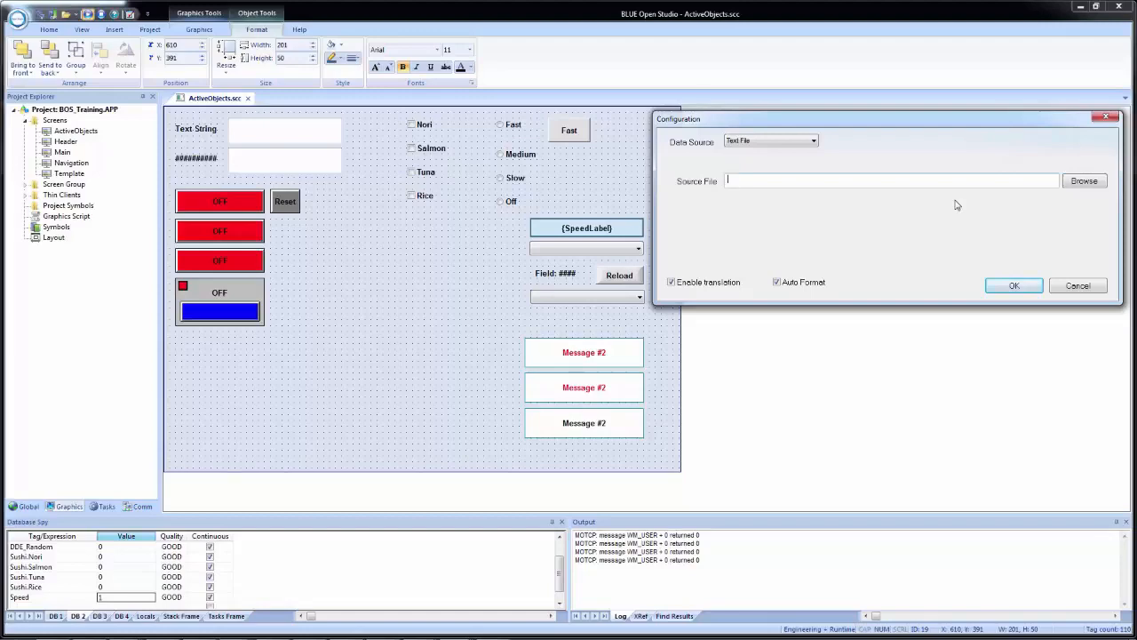
Examine the Source File Format section of the Smart Message help topic for the text file's column order and rules.
key(F1)
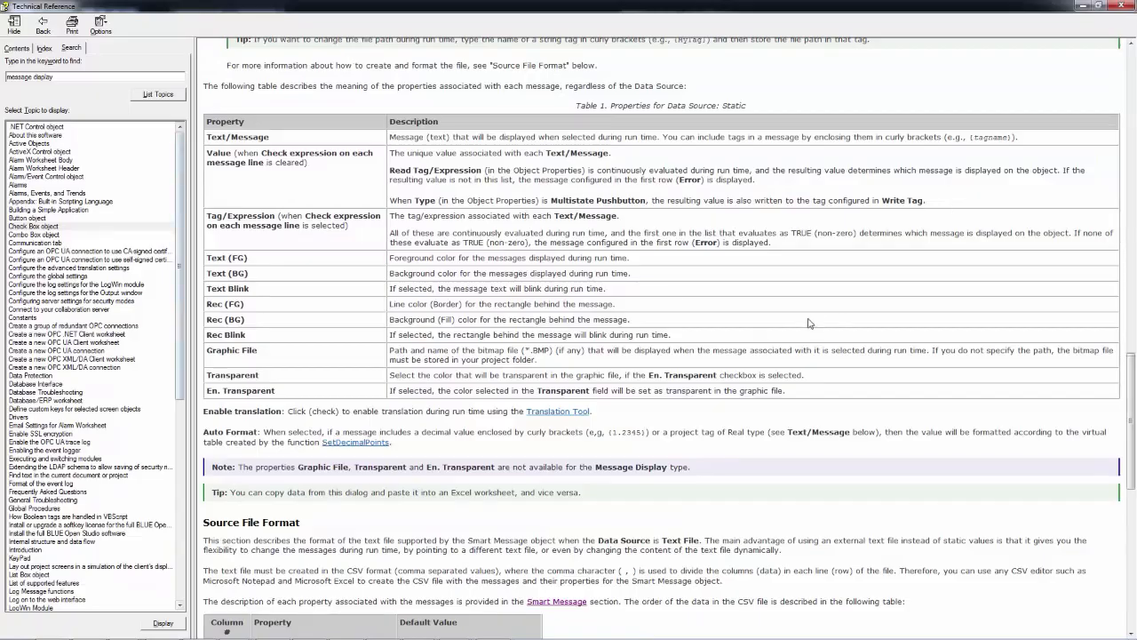
scroll(848, 433, down, 5)
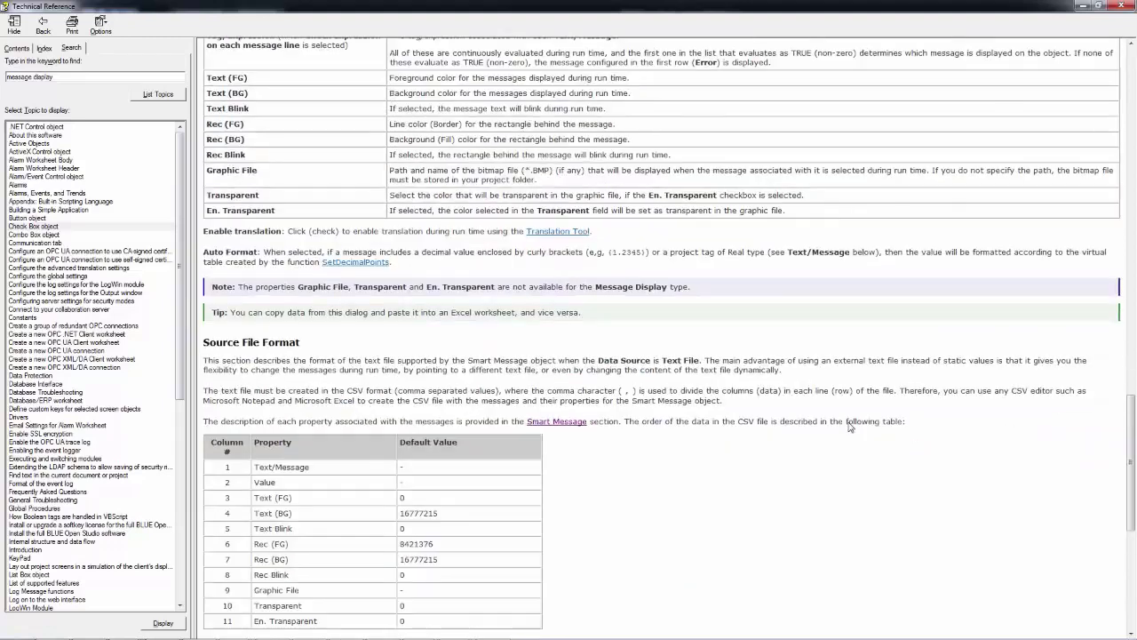
scroll(355, 289, down, 3)
scroll(355, 289, up, 3)
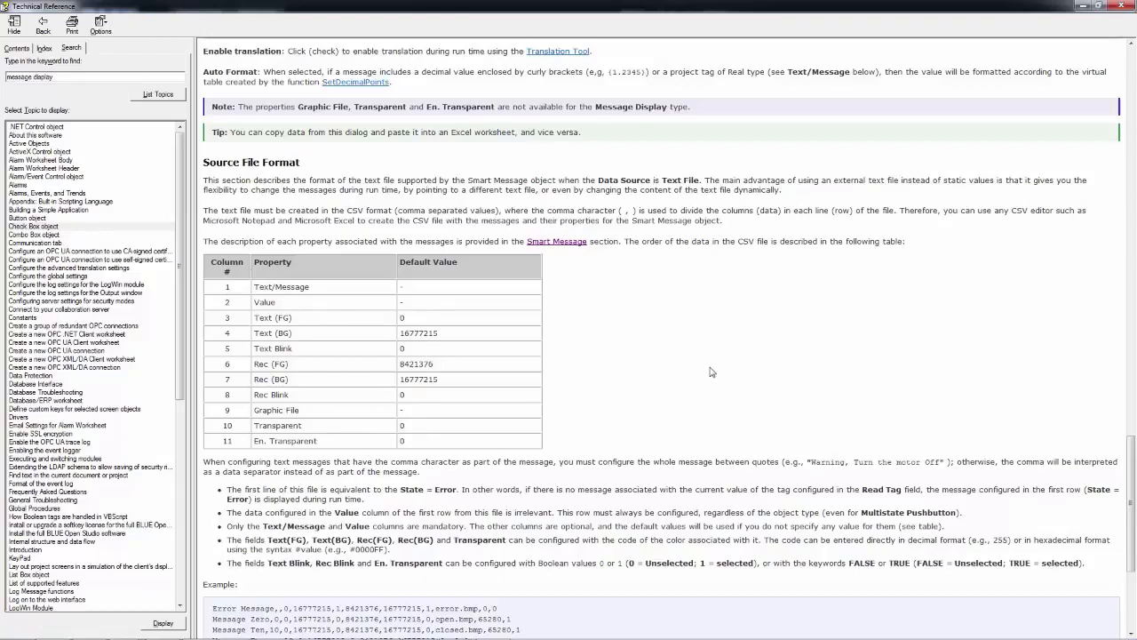
Review the example at the end of the Source File Format help section and set the messages' Data Source back to Static.
scroll(714, 372, down, 3)
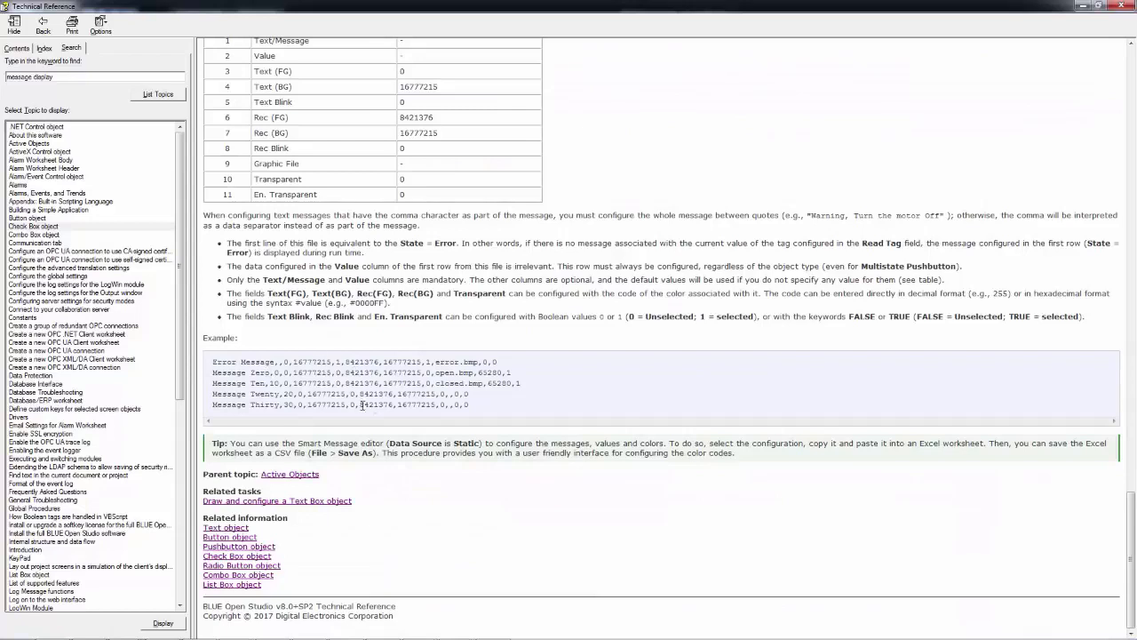
click(1085, 7)
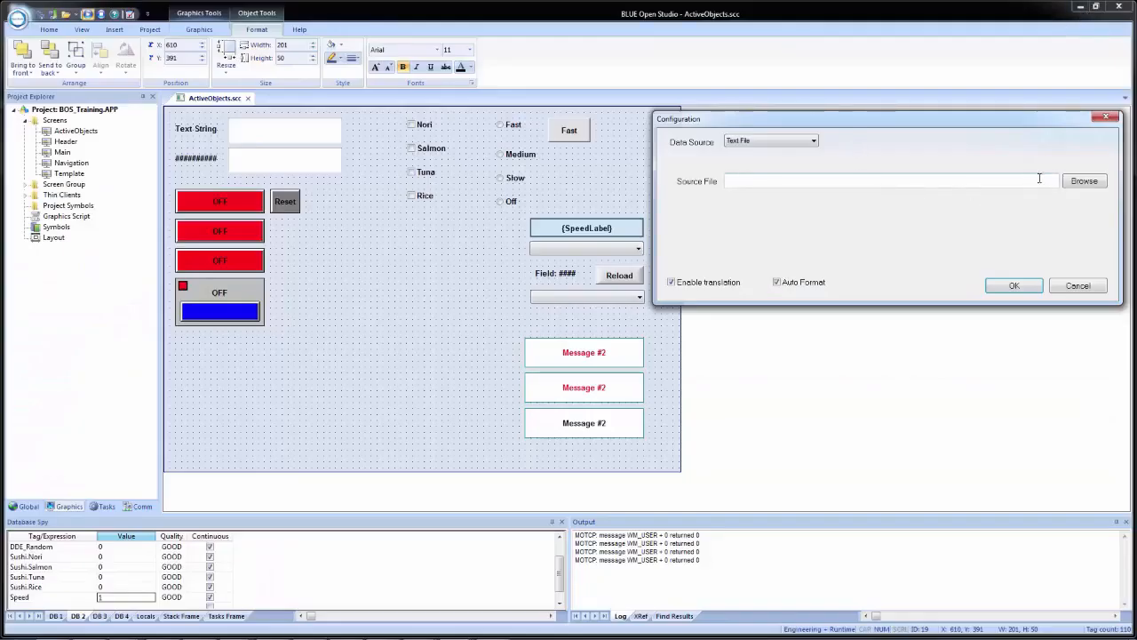
click(789, 145)
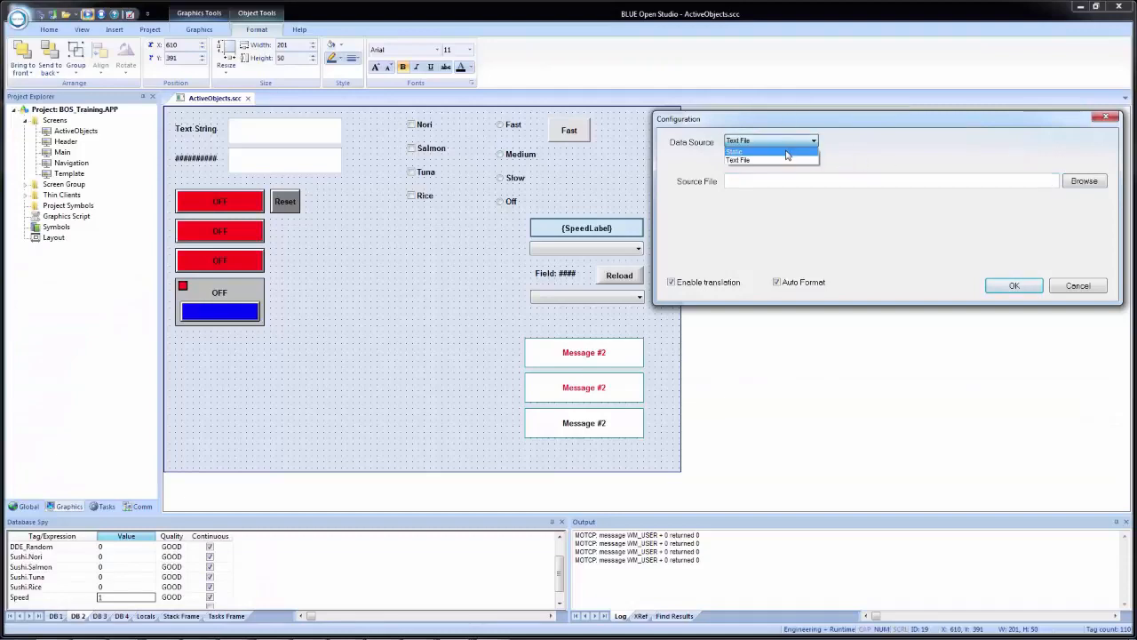
click(786, 155)
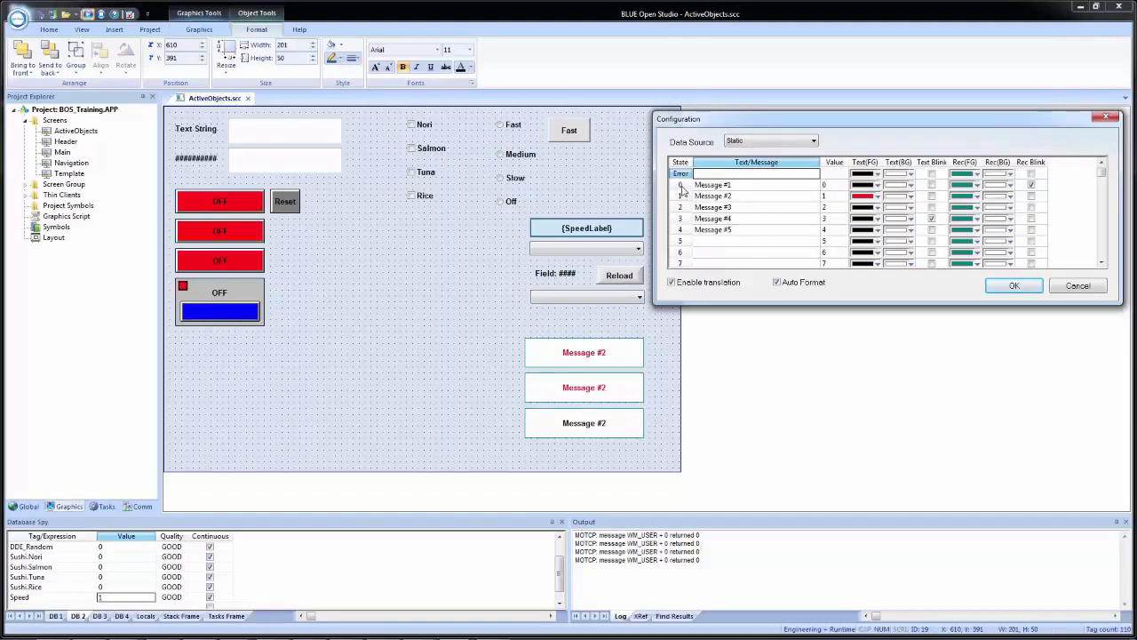
Copy the message rows for states 0 to 4 from the configuration table and paste them into an empty Notepad document.
drag(682, 185, 684, 233)
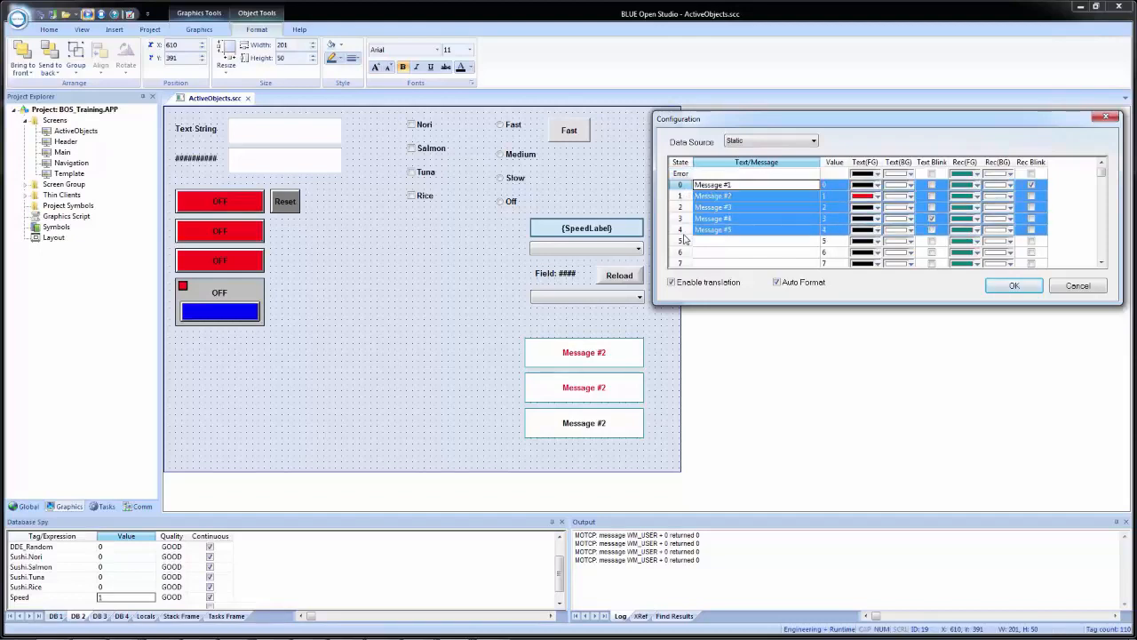
right_click(743, 231)
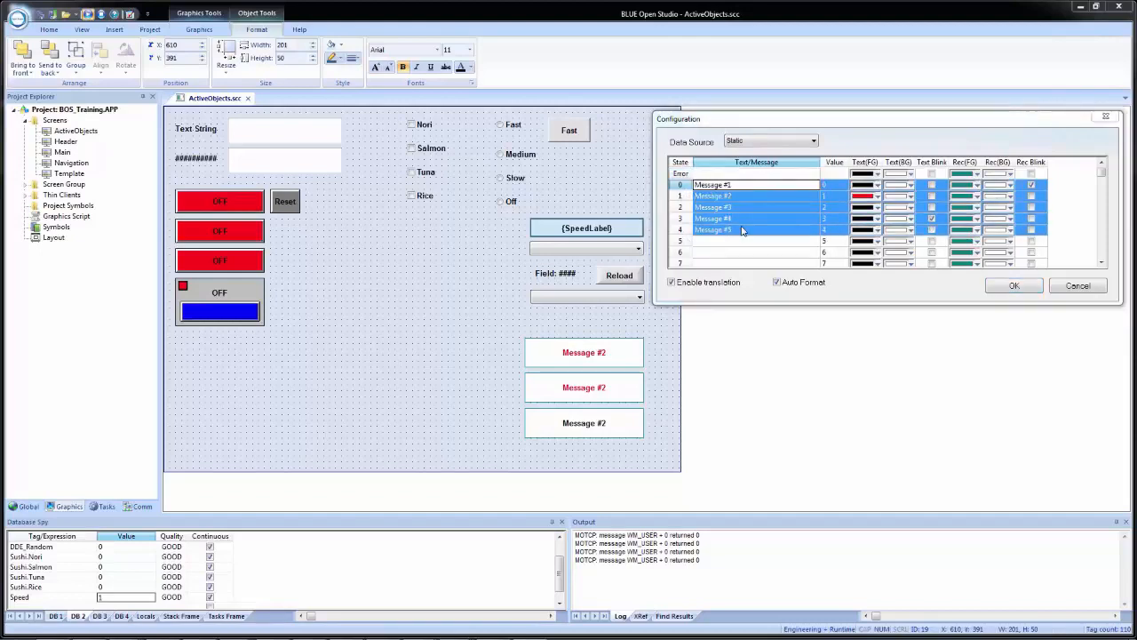
key(alt+Tab)
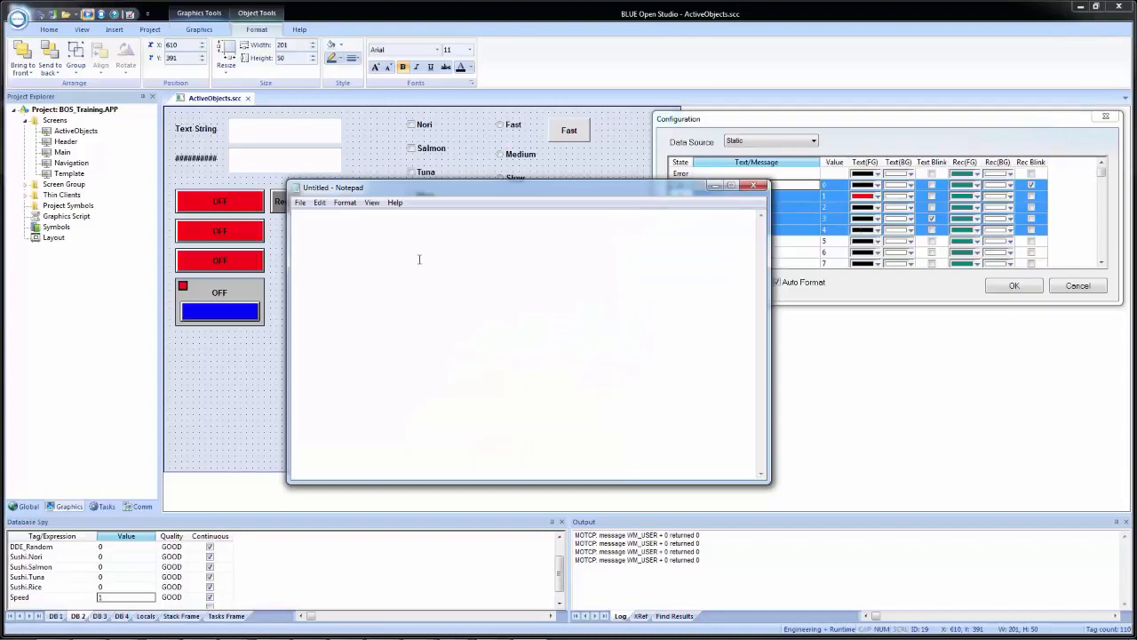
key(ctrl+v)
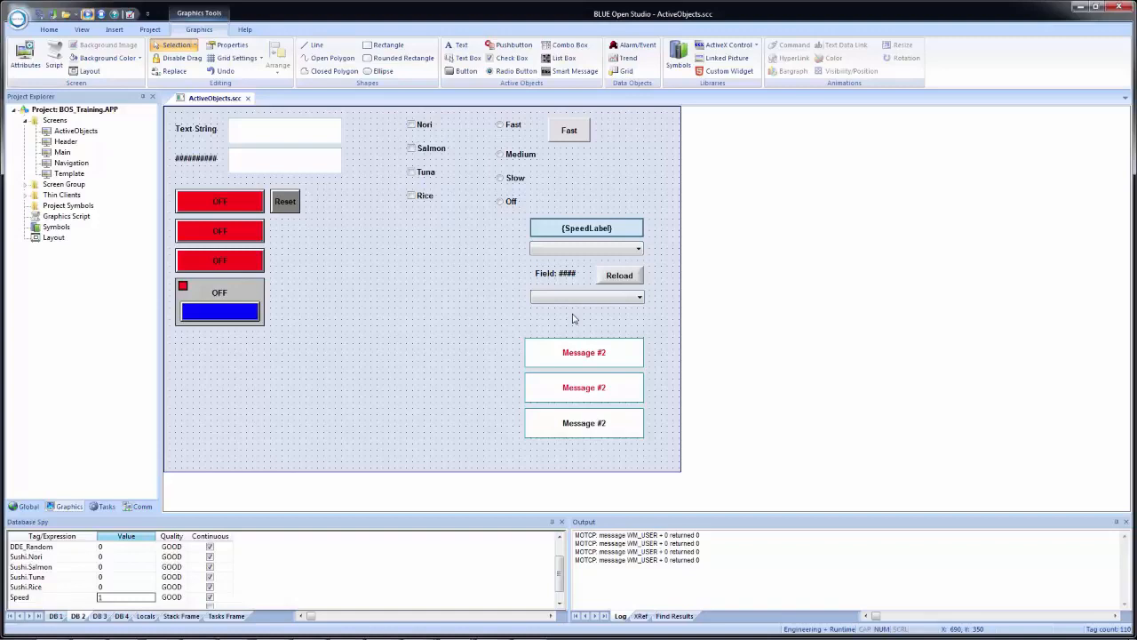
In Windows Explorer, copy Test_OFF.png and Test_ON.jpg from C:\BOS Training Files into the C:\BOS_Training project folder.
key(super+e)
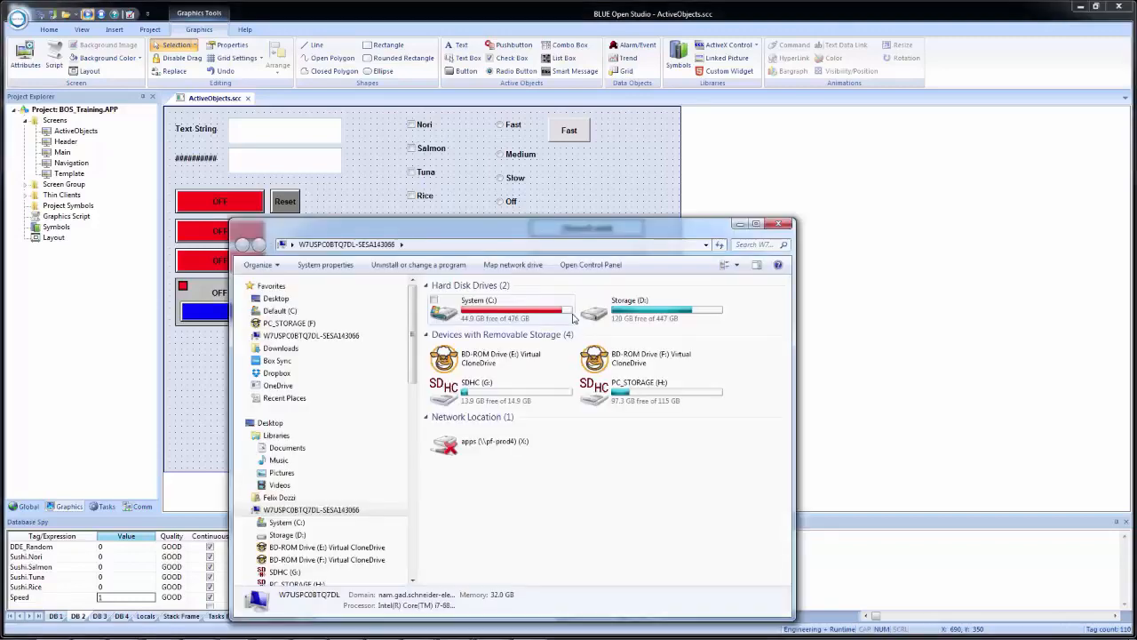
double_click(494, 318)
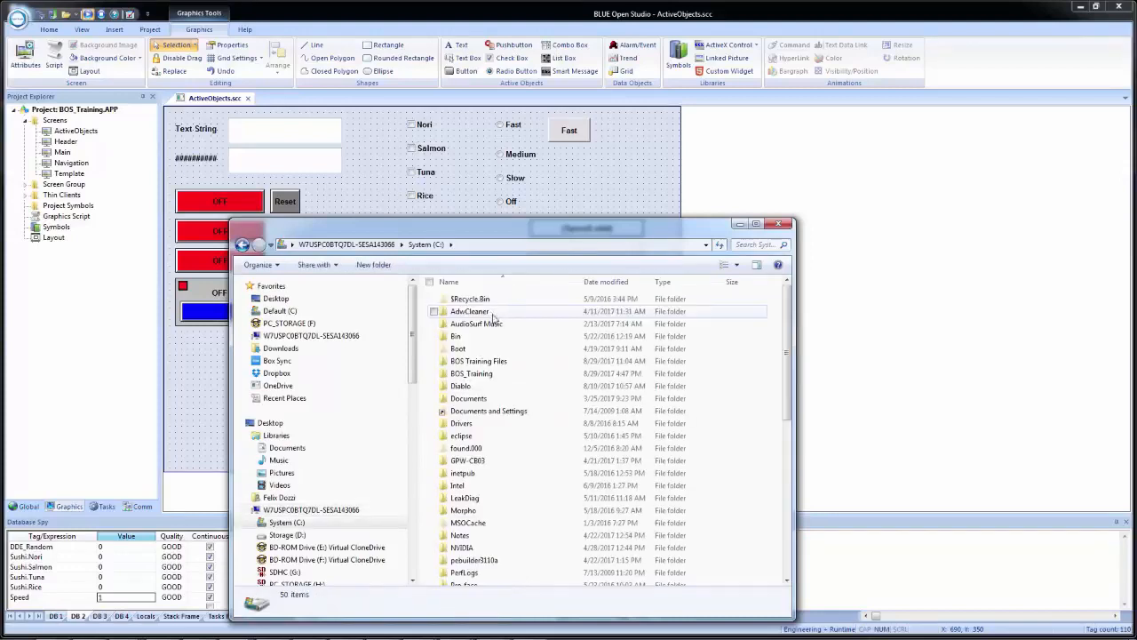
double_click(503, 361)
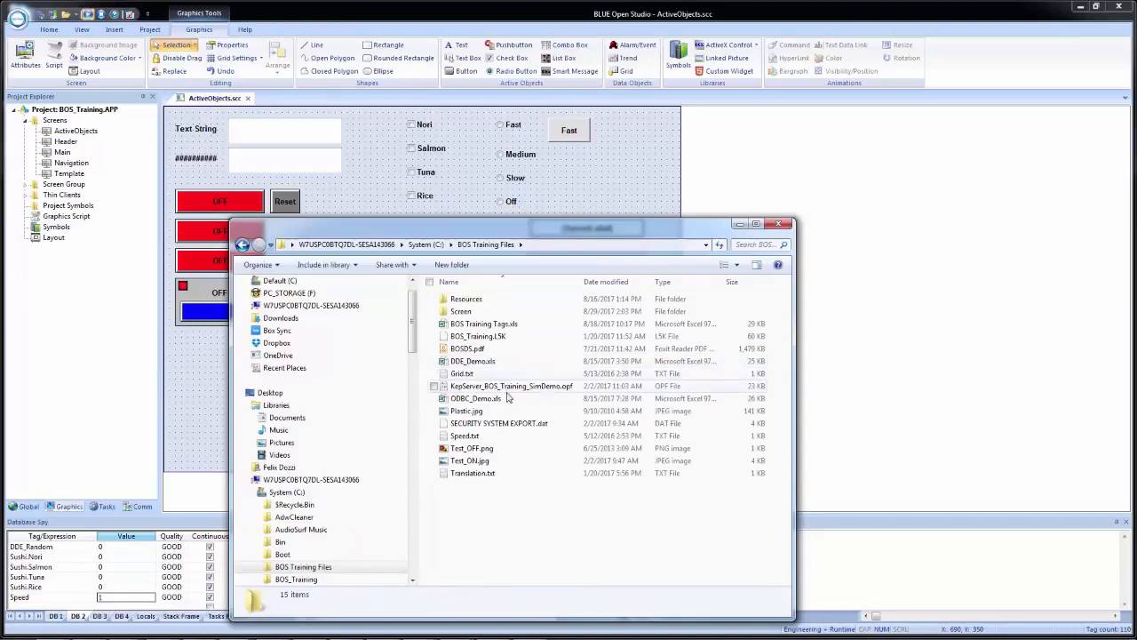
click(494, 453)
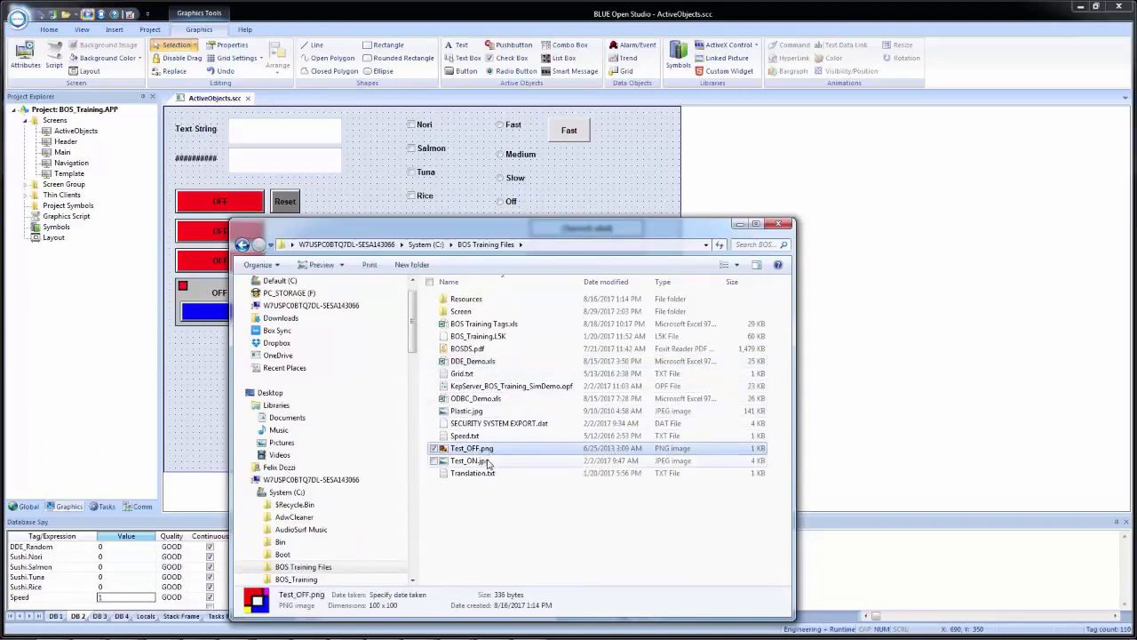
ctrl+click(485, 462)
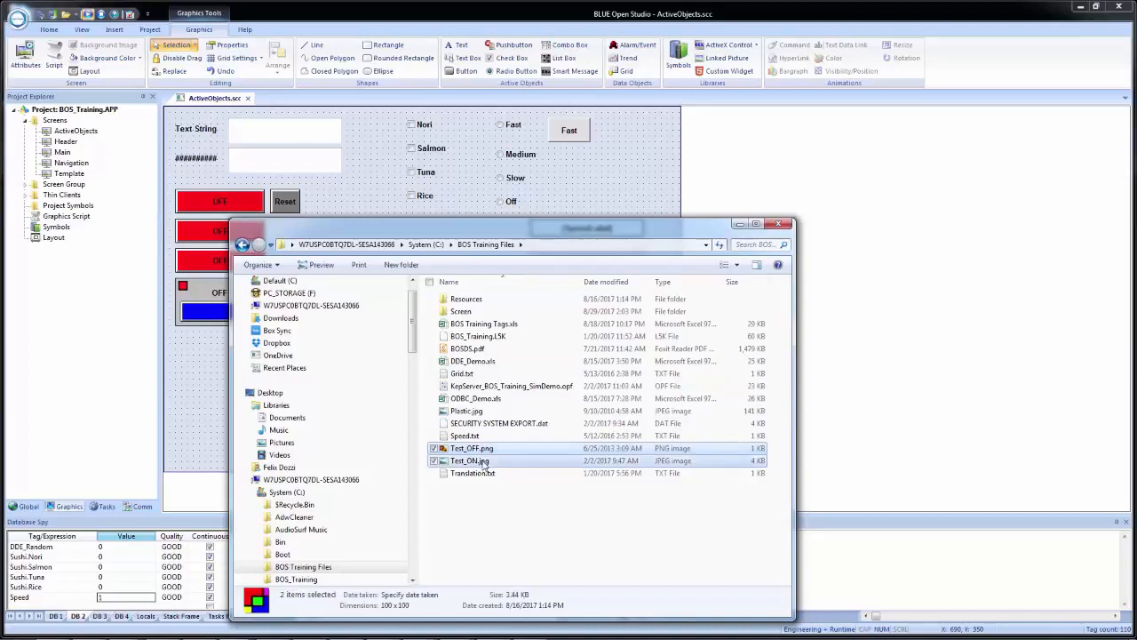
click(427, 245)
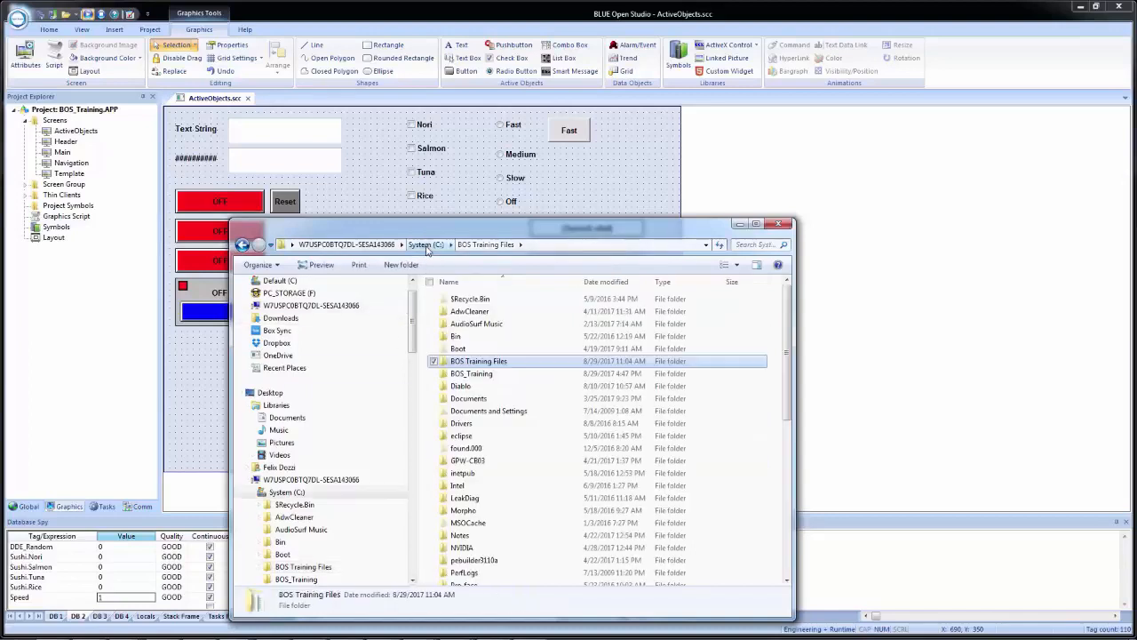
double_click(471, 374)
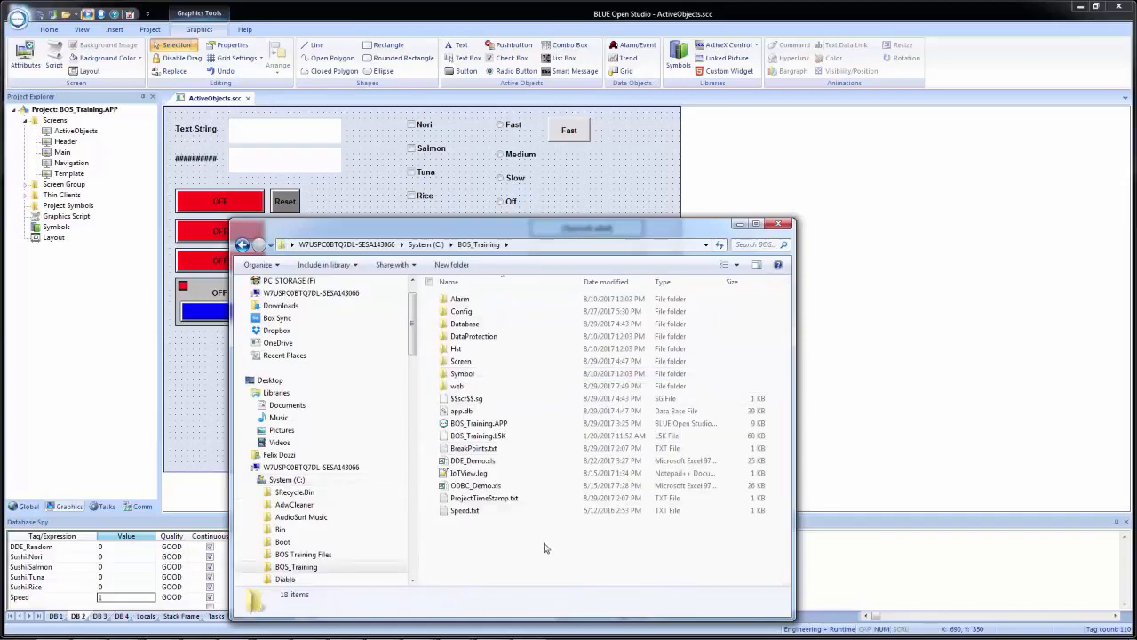
key(ctrl+v)
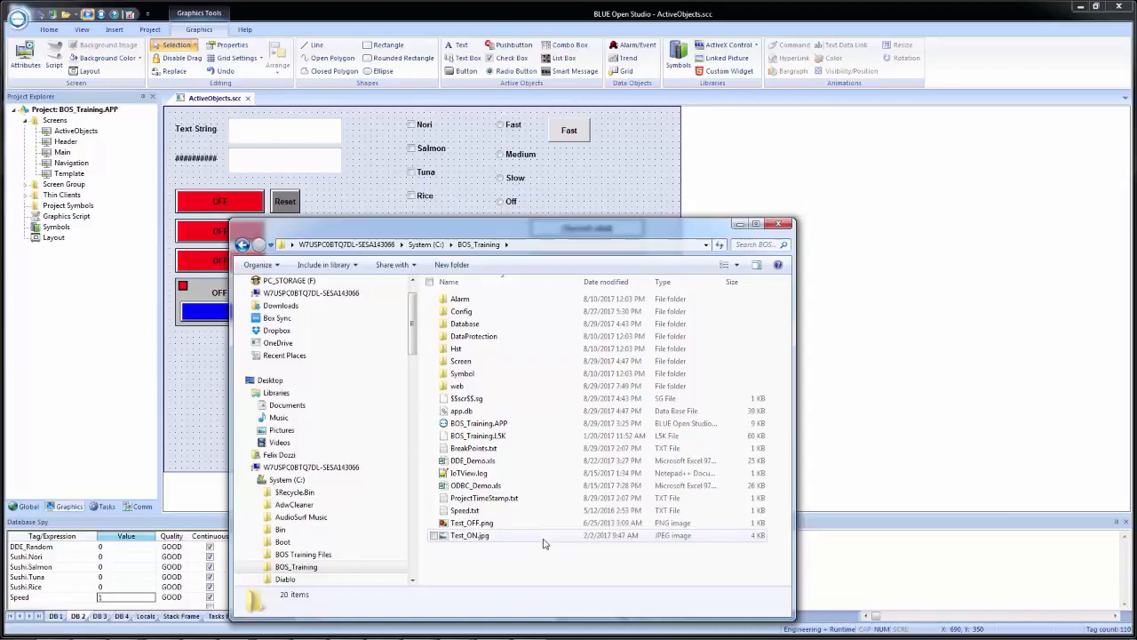
click(636, 192)
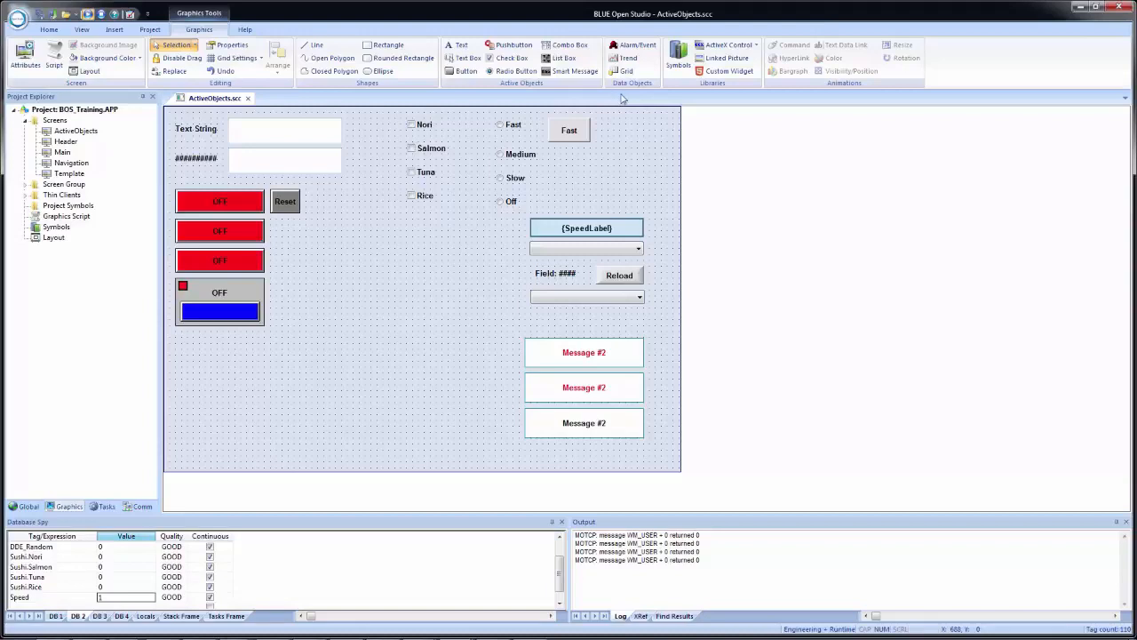
Insert Test_OFF.png from the BOS_Training folder as a linked picture and place it at about X 360, Y 240 on the screen.
click(727, 59)
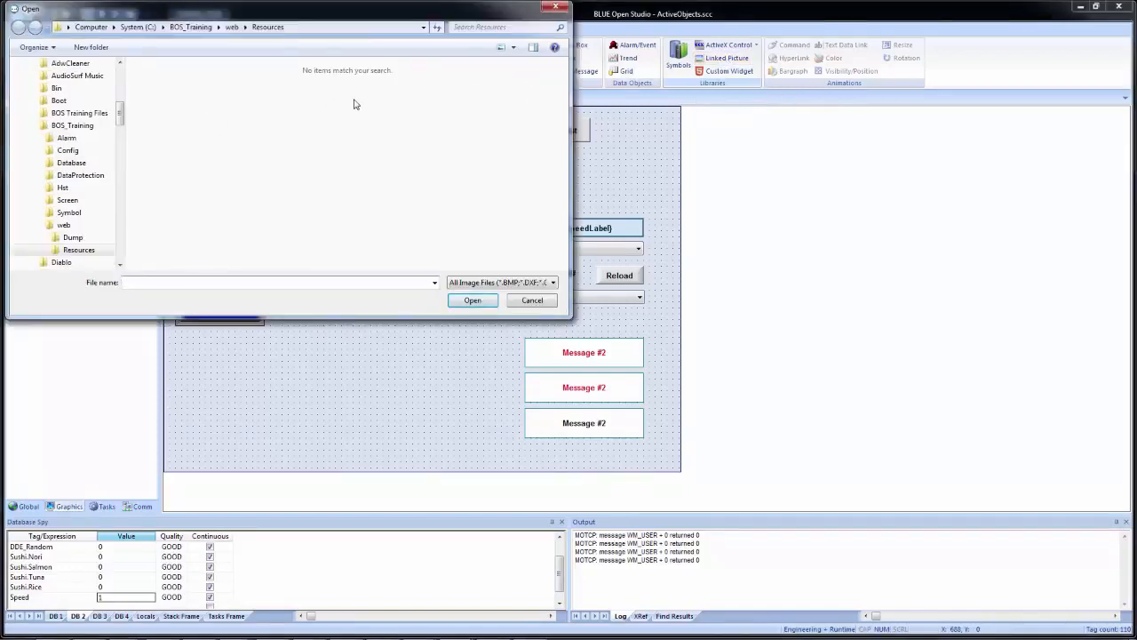
click(193, 32)
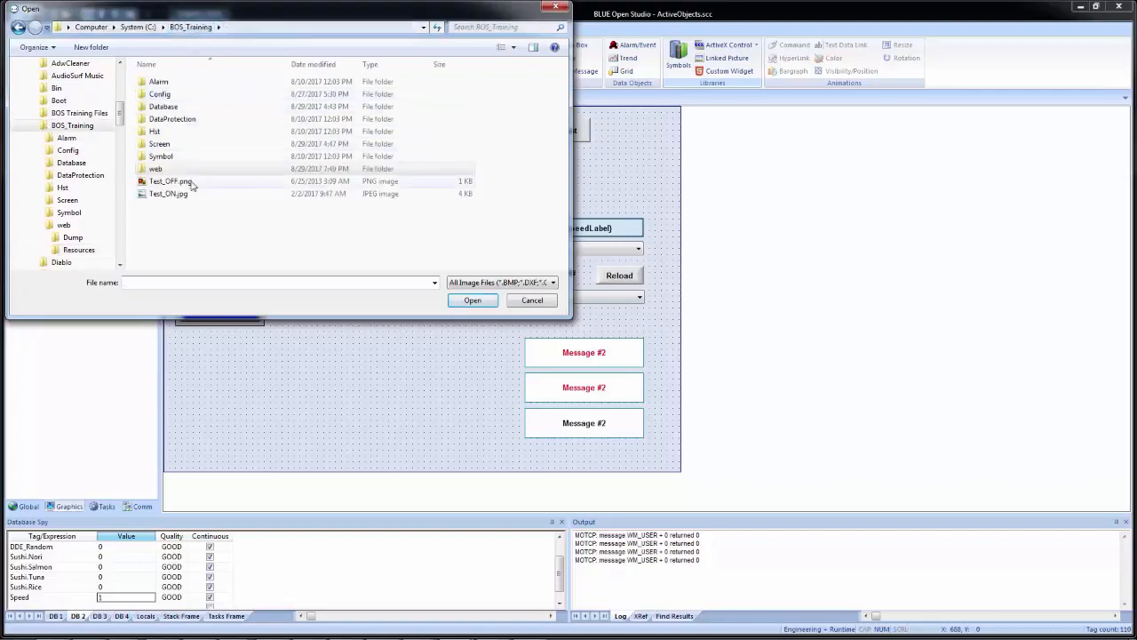
click(189, 183)
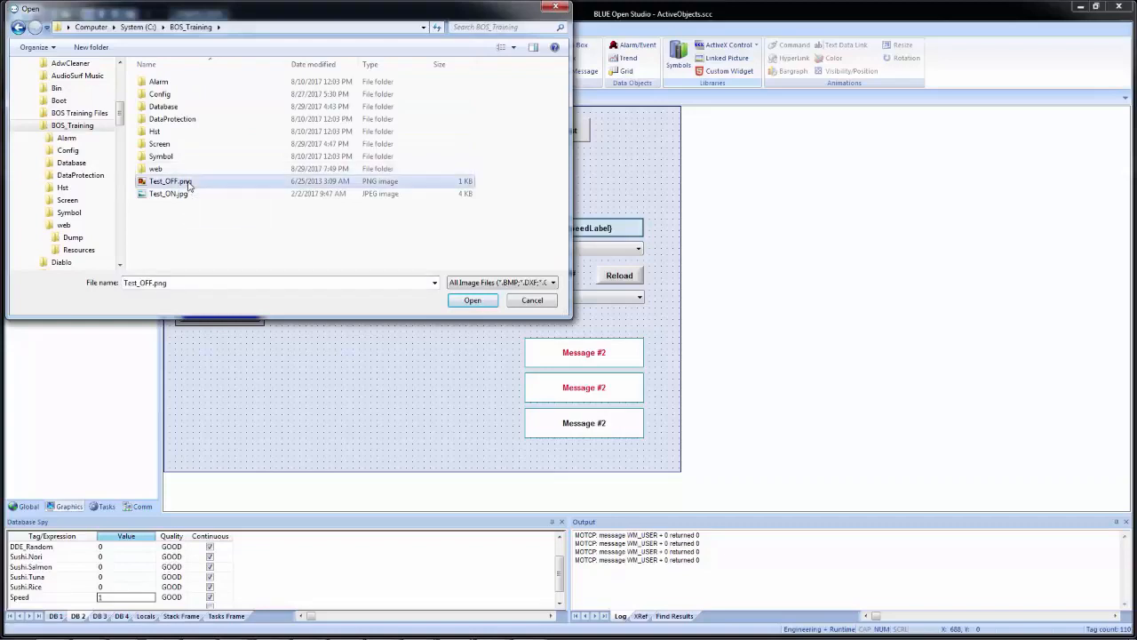
click(472, 300)
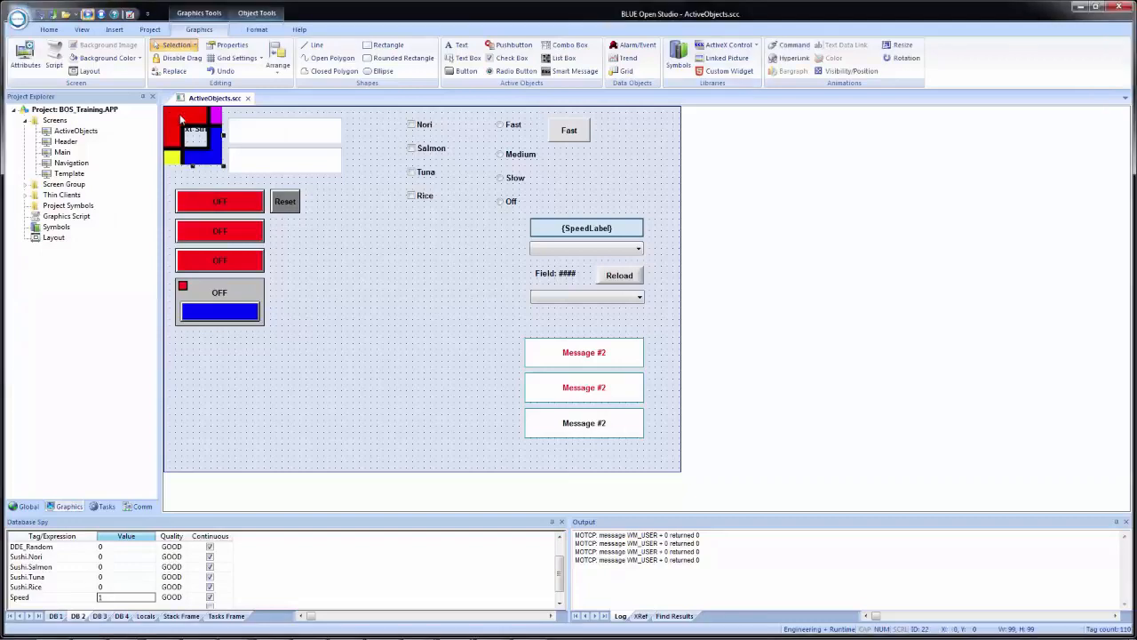
drag(193, 114, 389, 265)
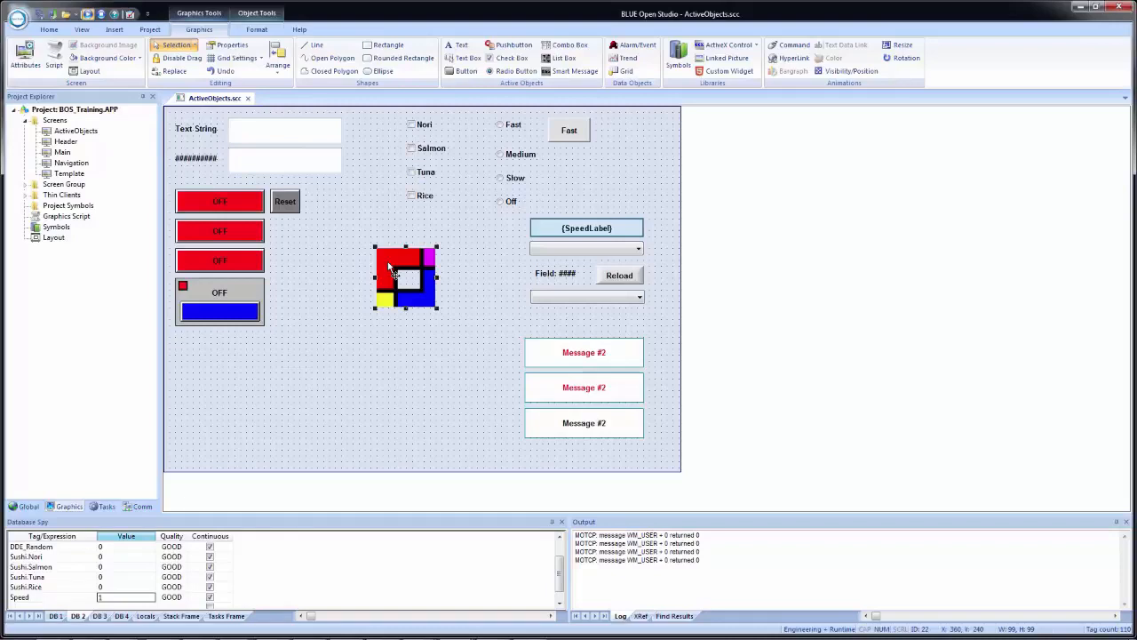
Examine the linked picture's Link File path and file browsing option in its object properties without changing the file.
double_click(387, 261)
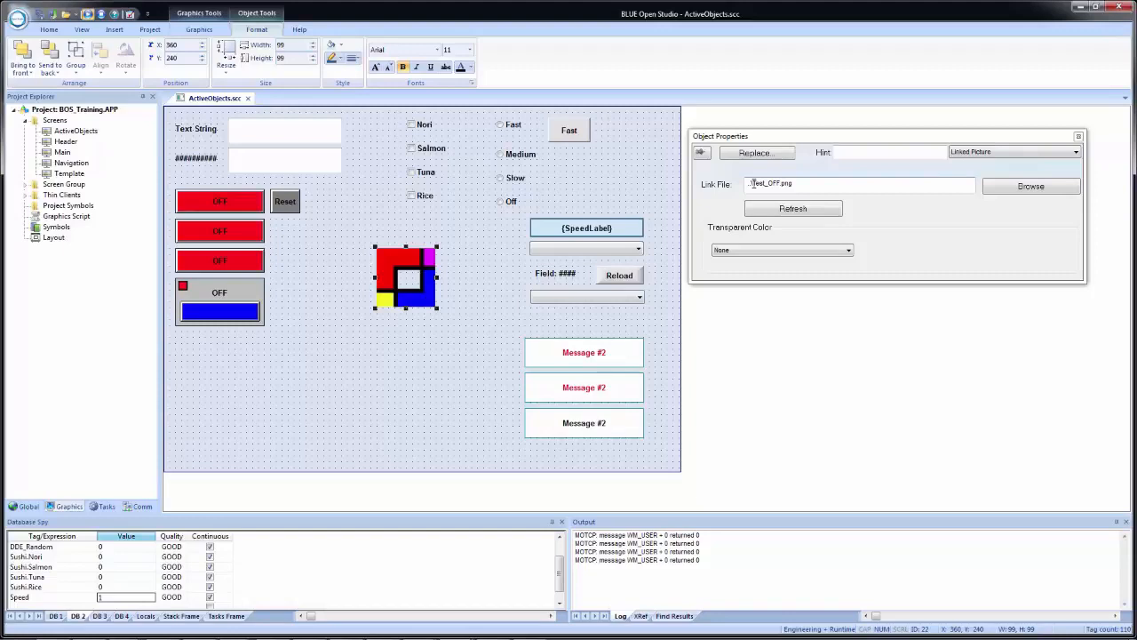
click(1017, 187)
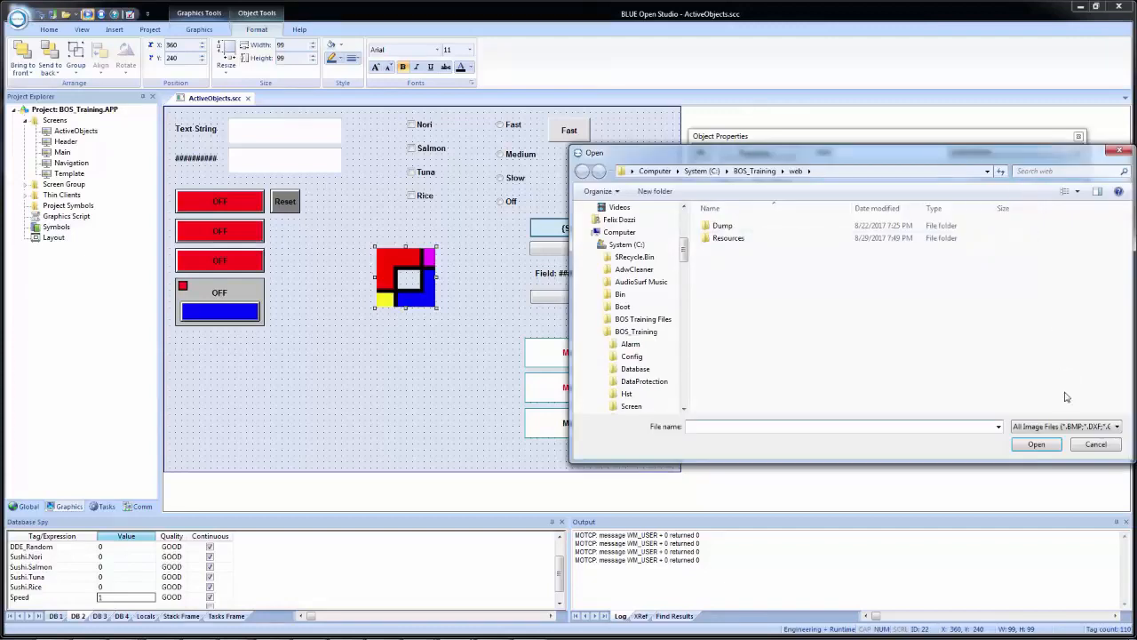
click(1095, 446)
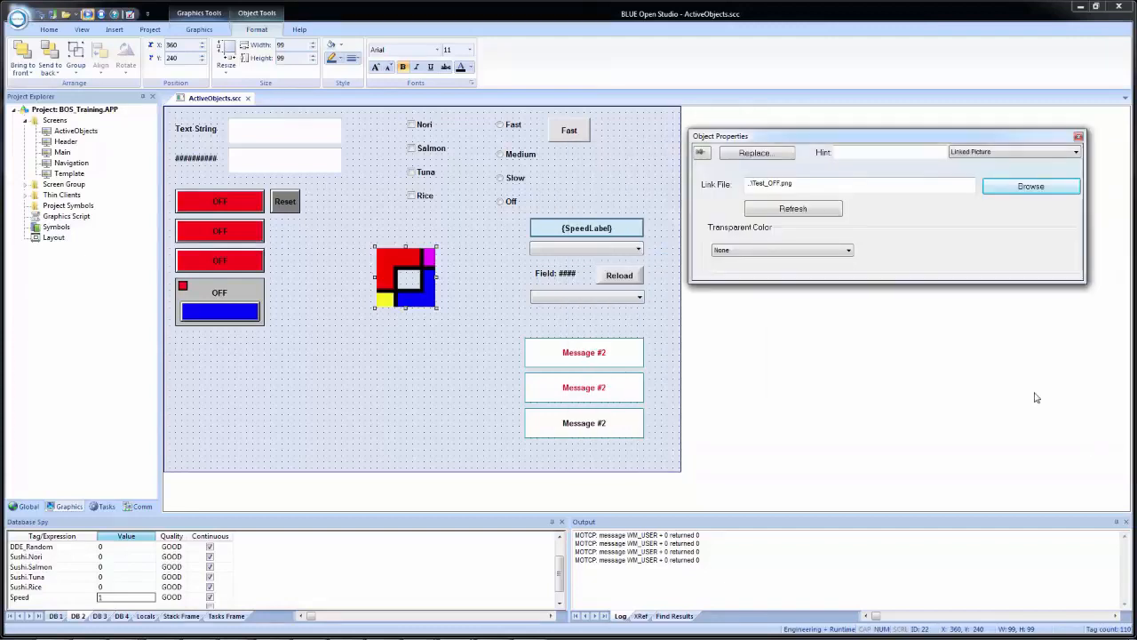
right_click(824, 188)
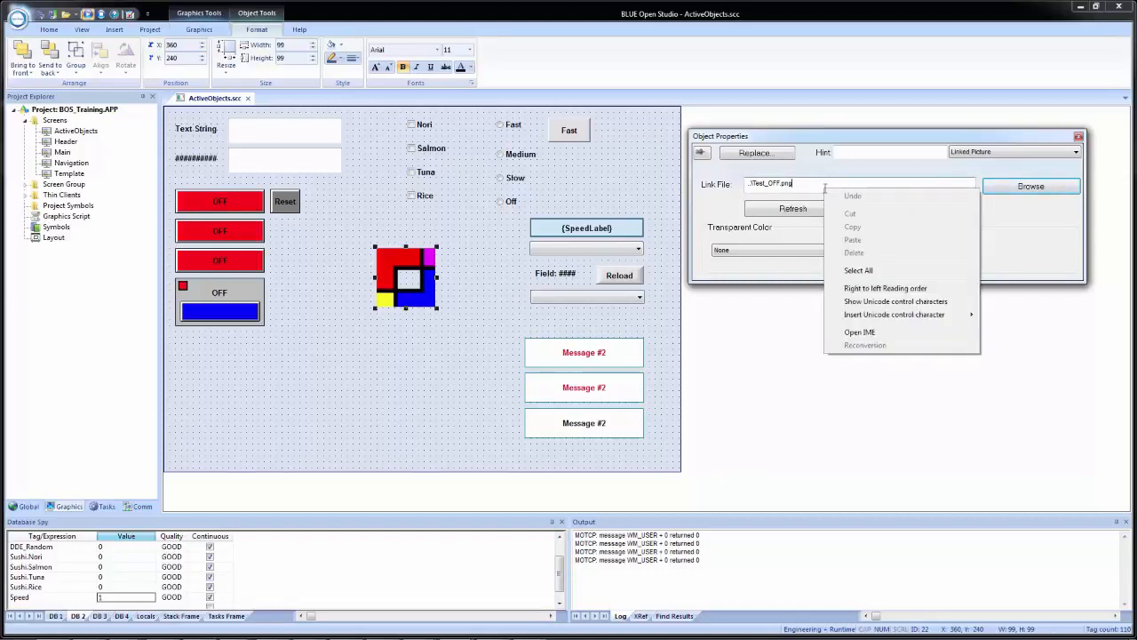
click(819, 191)
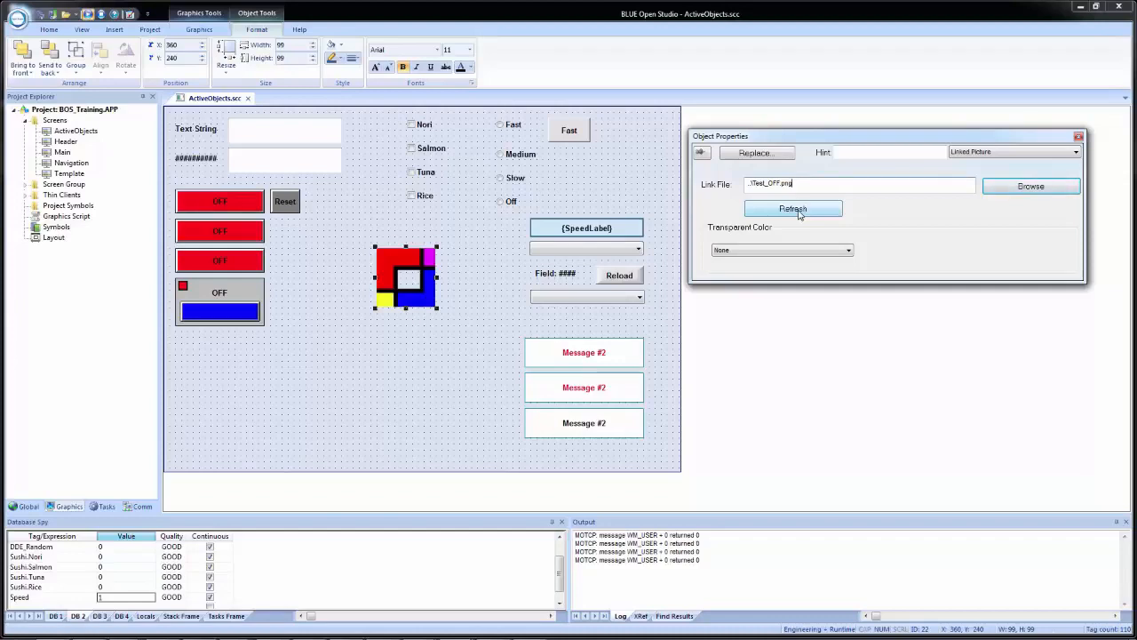
Try Color Code as the linked picture's Transparent Color and look through the available tags for its expression without picking one.
click(763, 252)
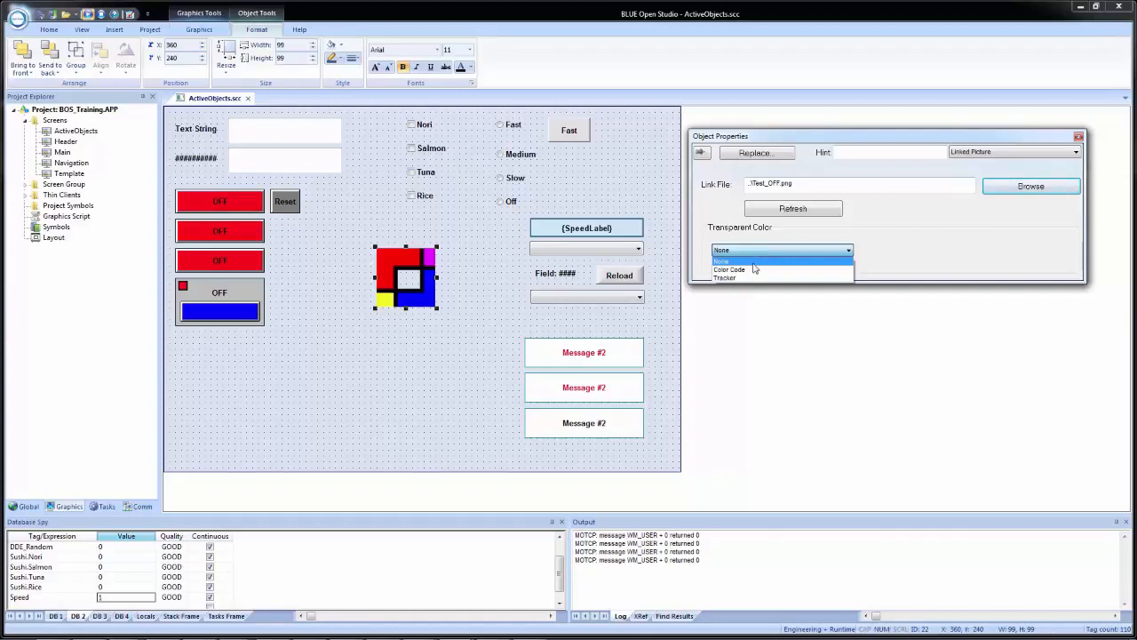
click(759, 270)
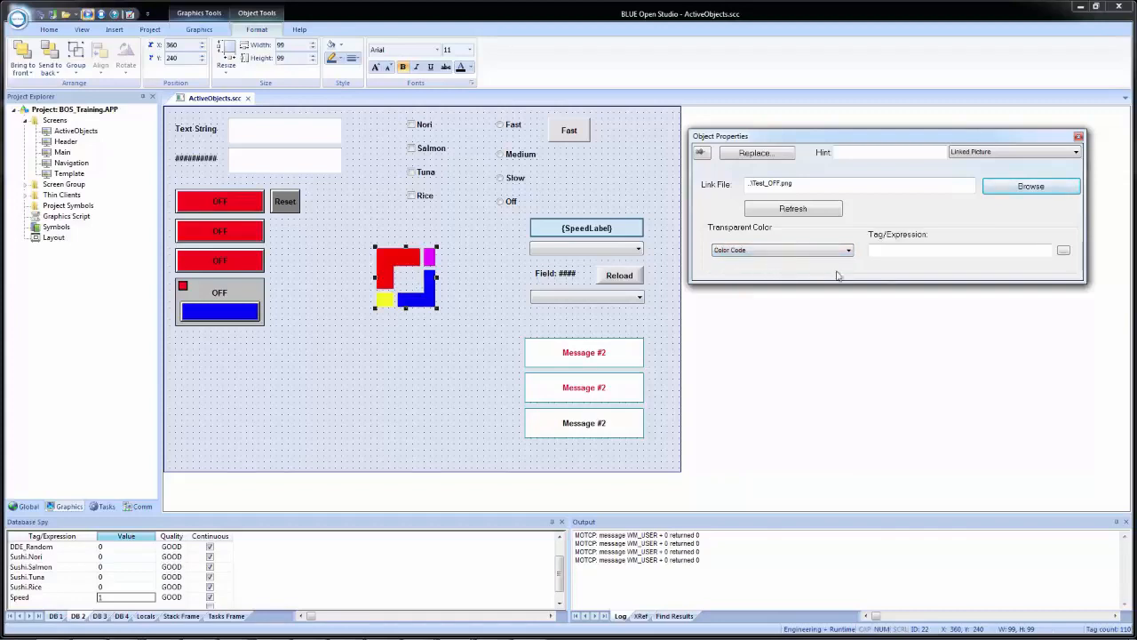
click(1064, 251)
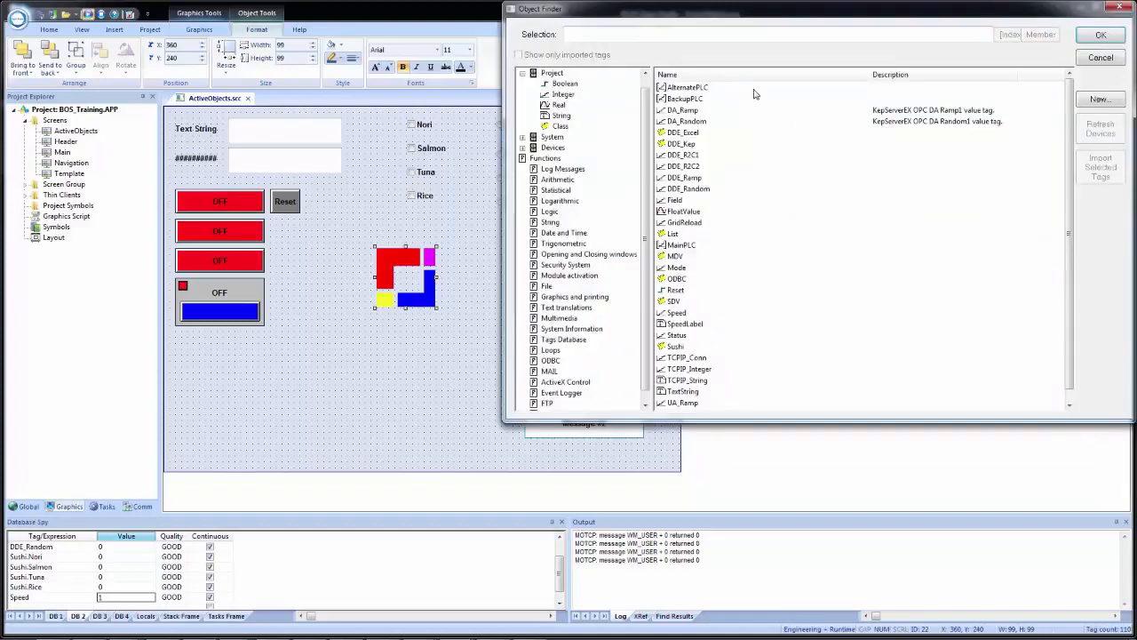
click(1098, 58)
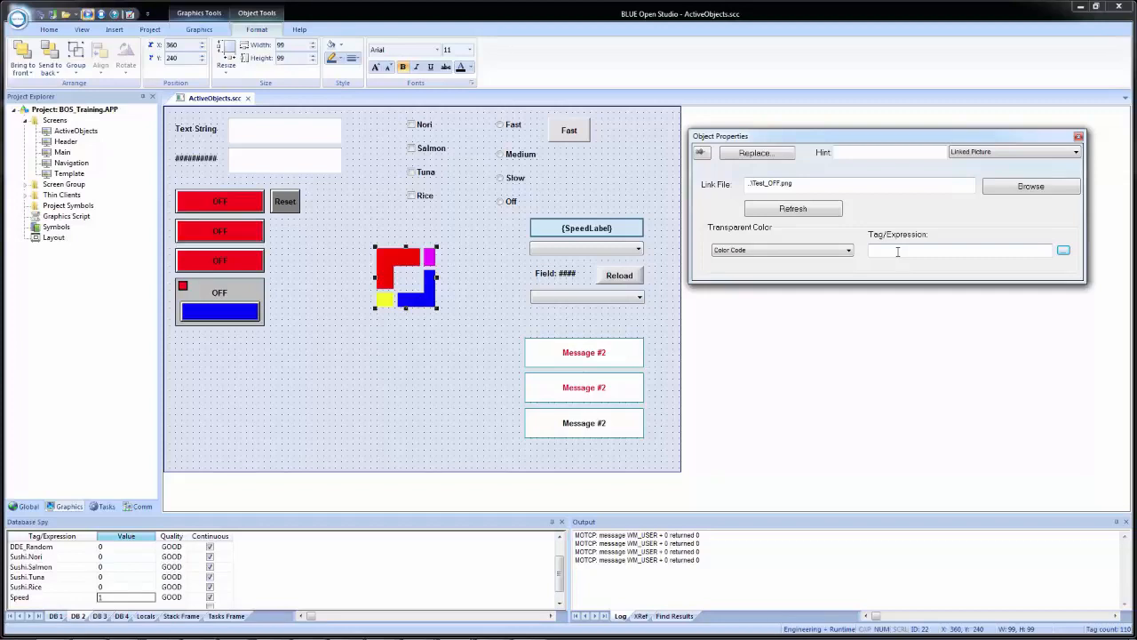
Set the linked picture's Transparent Color to Tracker and keep the tracker point on the picture's blue area.
click(777, 250)
click(753, 278)
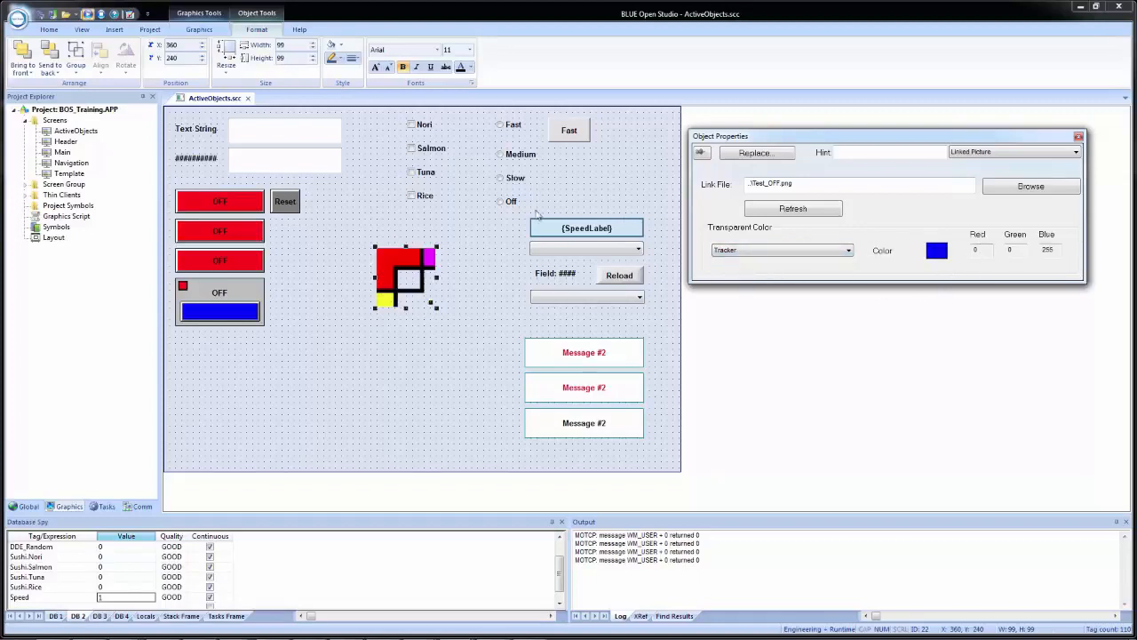
click(428, 262)
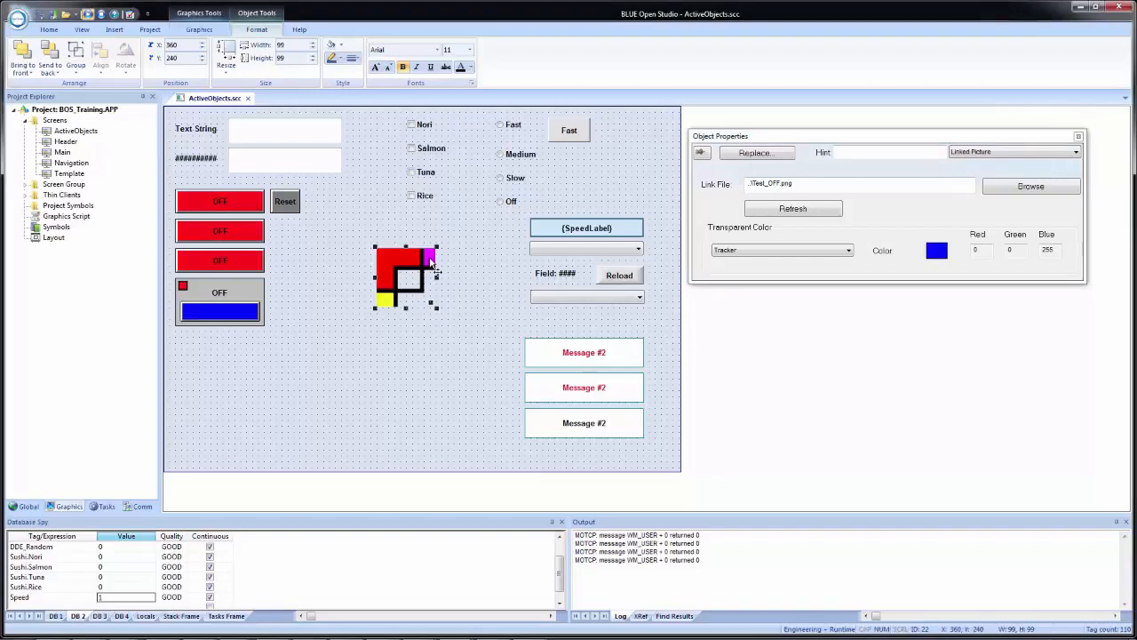
drag(431, 302, 429, 296)
click(431, 301)
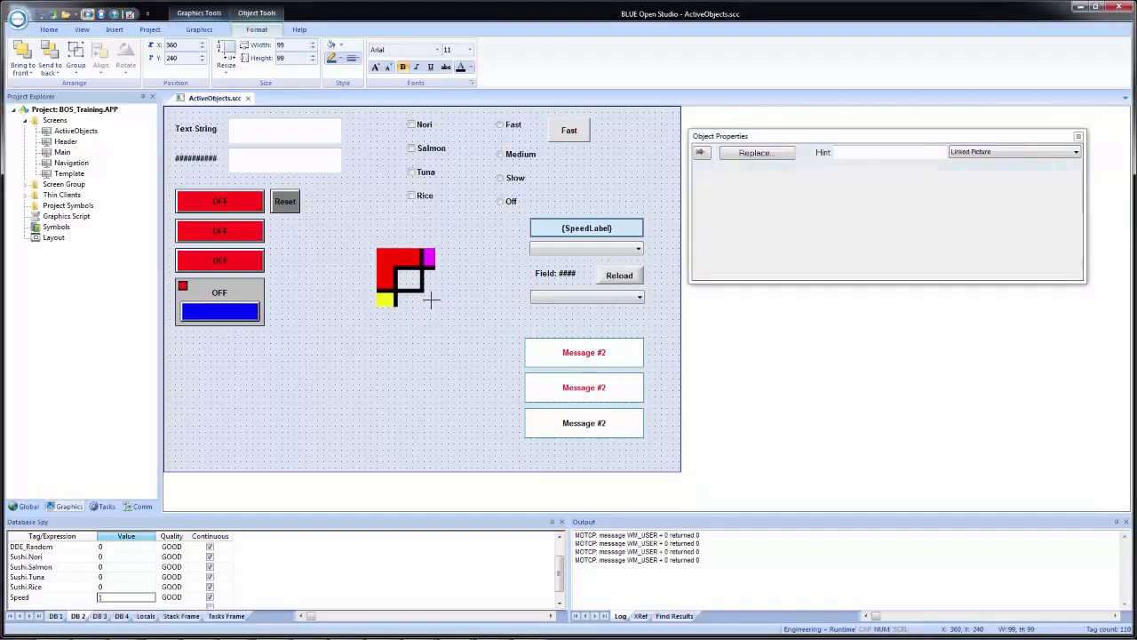
click(401, 283)
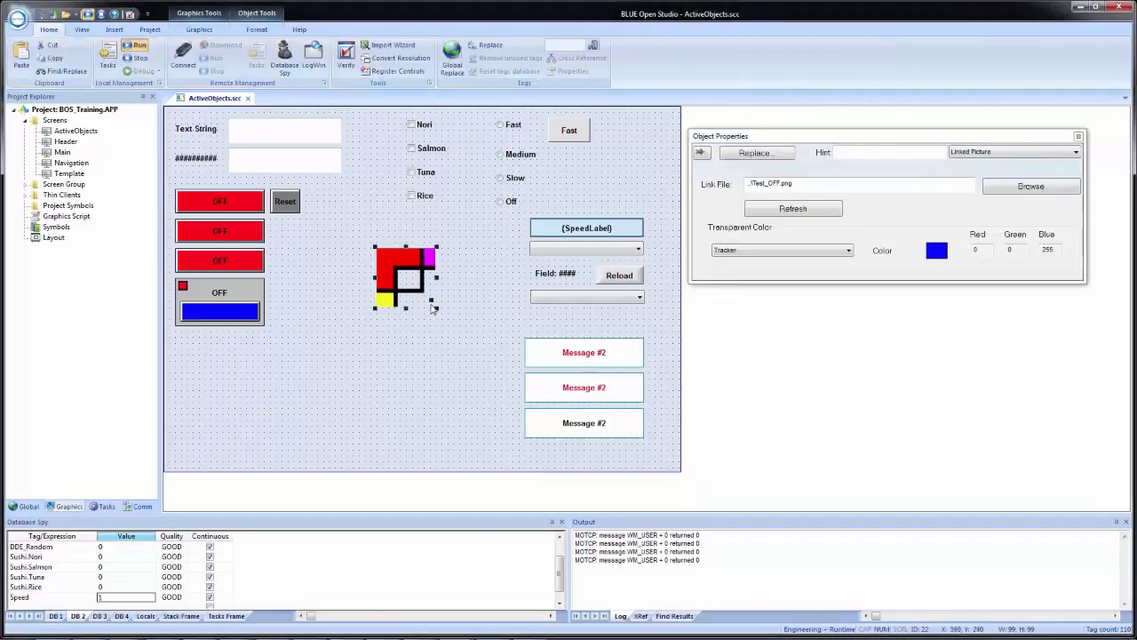
Move the linked picture to X 370, Y 250 and set its Transparent Color to None after trying the tracker on the yellow area.
drag(432, 307, 439, 313)
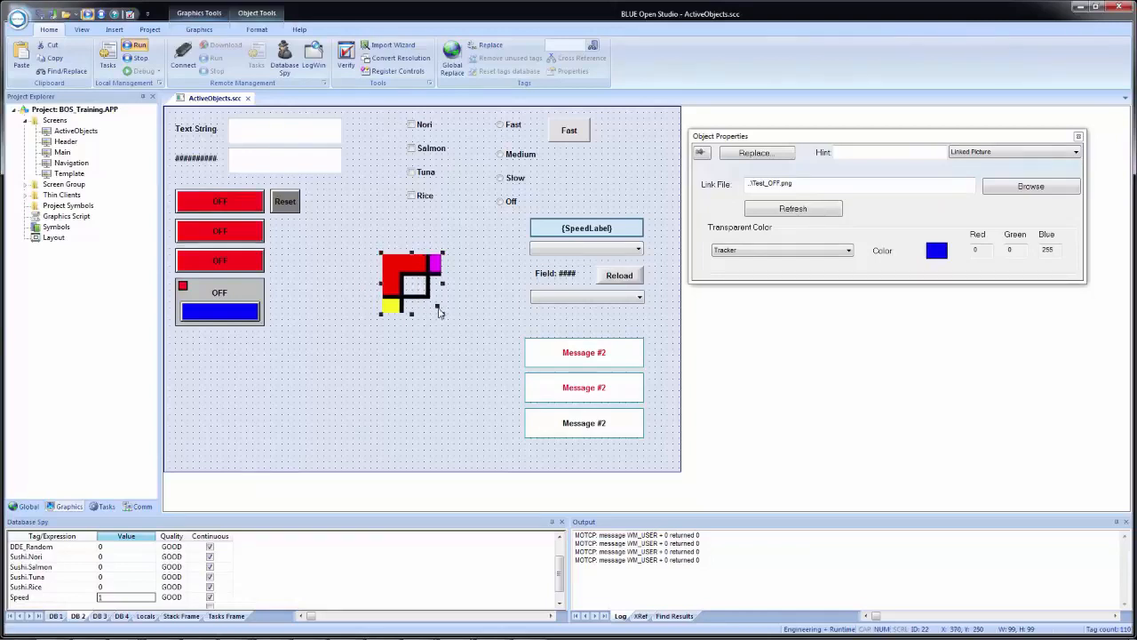
click(424, 294)
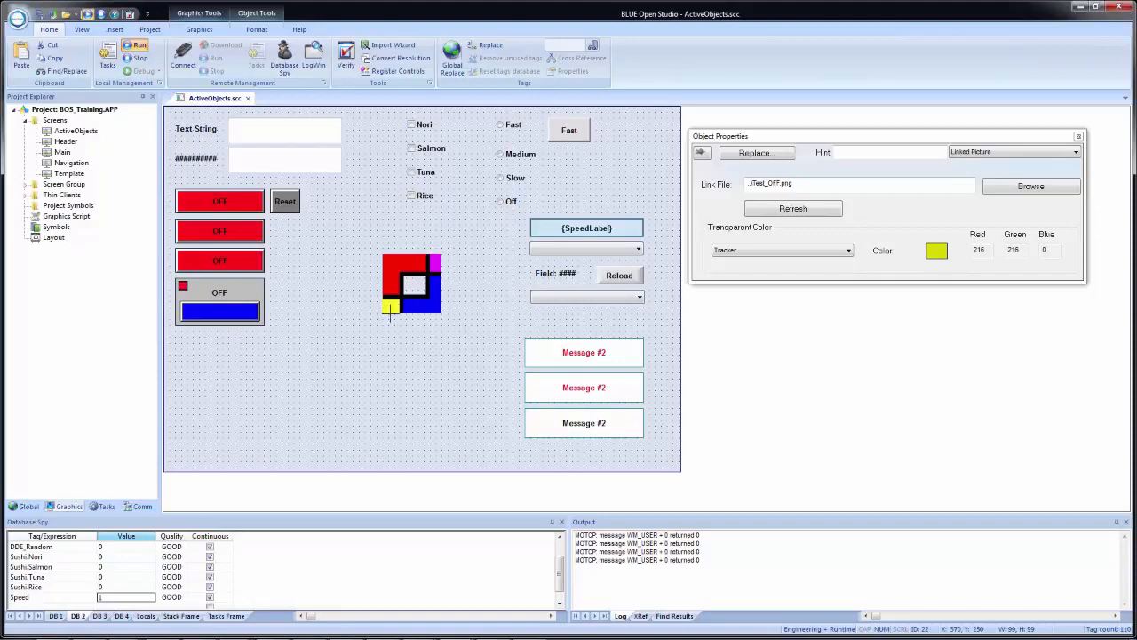
click(827, 251)
click(724, 266)
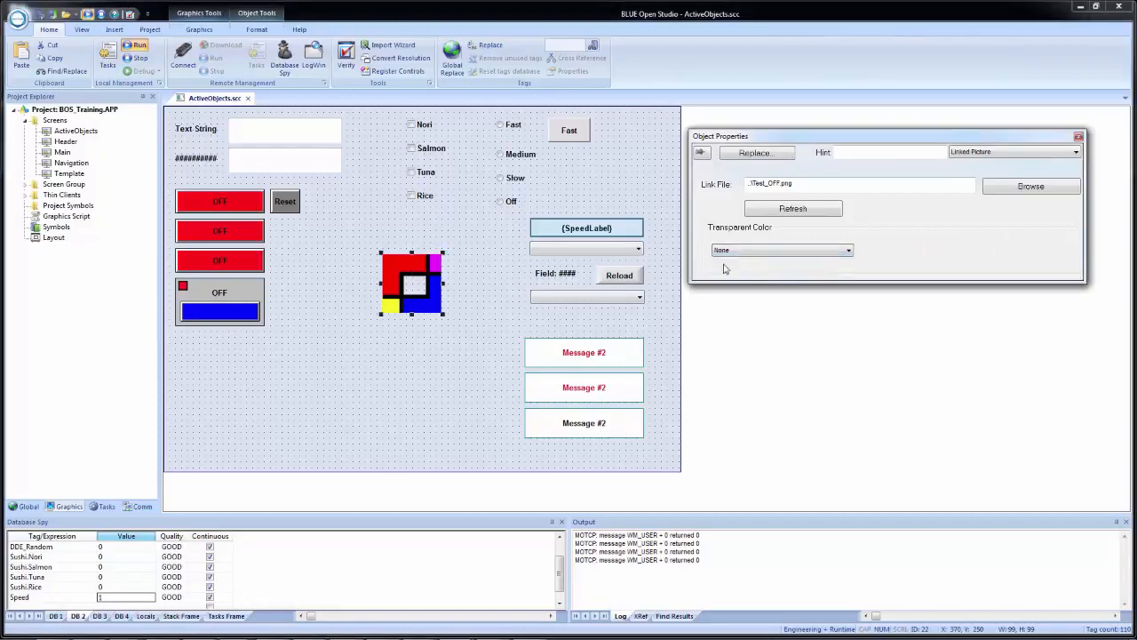
click(451, 364)
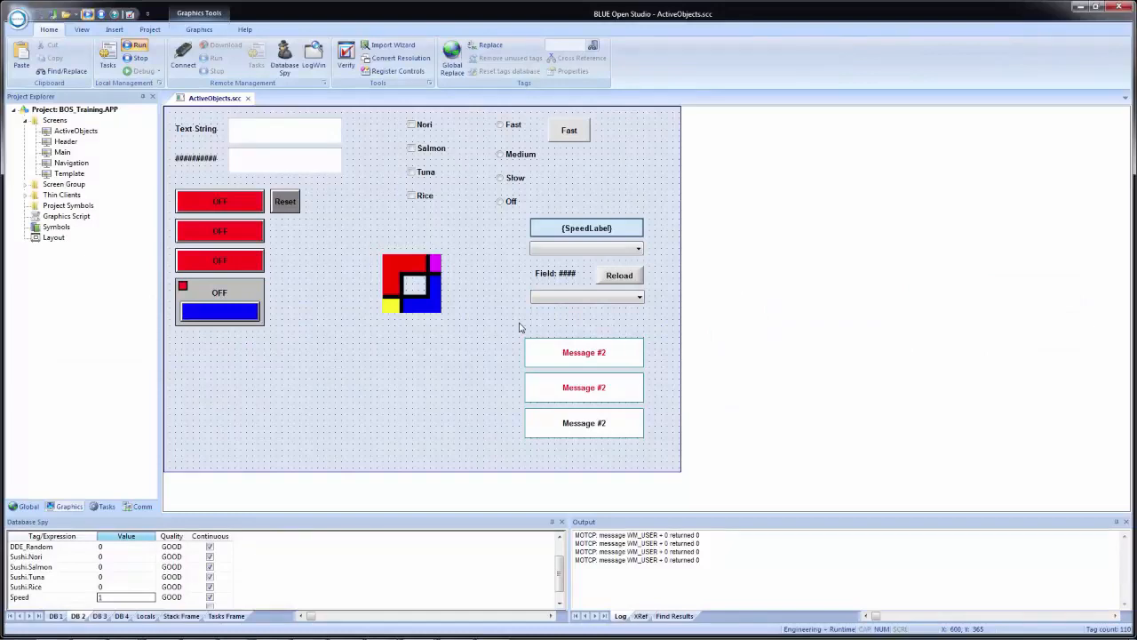
Insert a List Box about 341 wide by 131 high at about X 30, Y 410, below the pushbuttons.
click(199, 30)
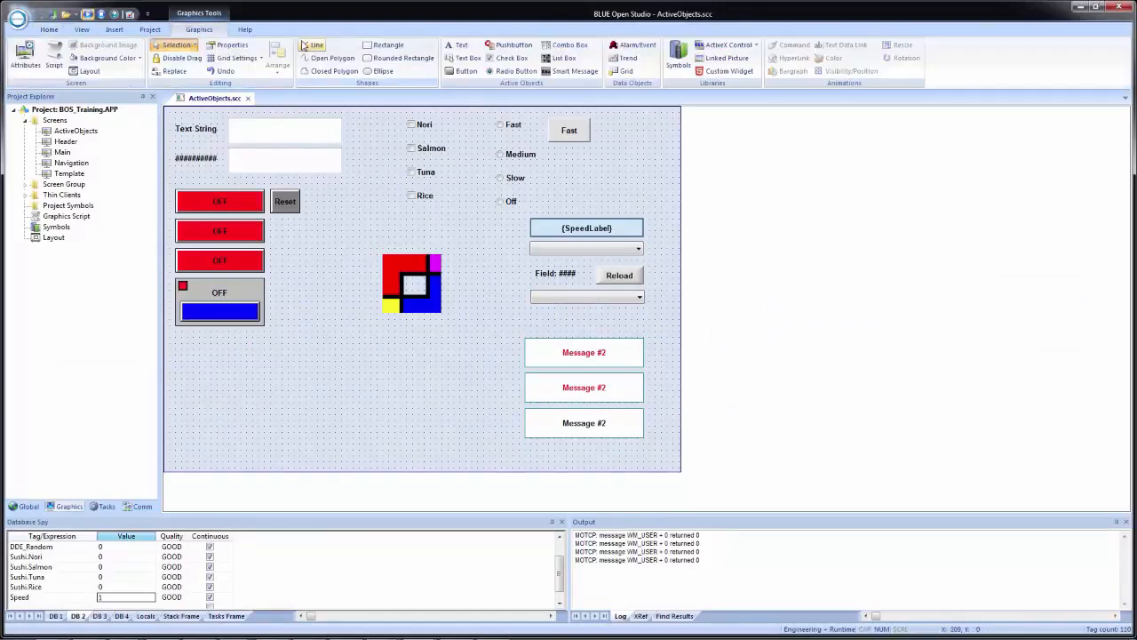
click(564, 59)
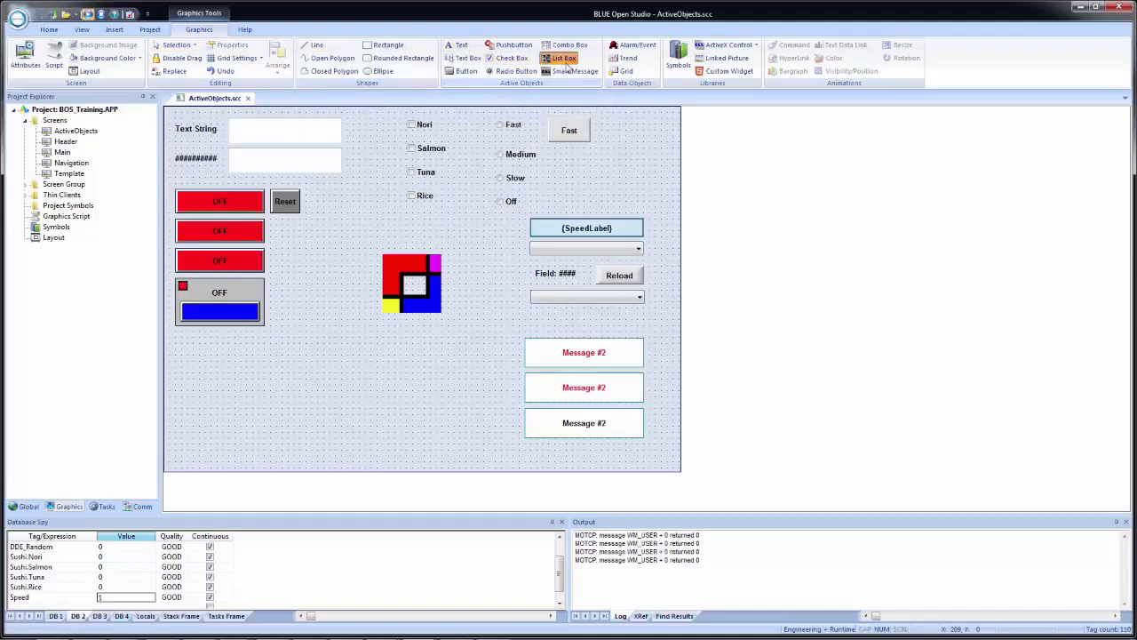
mouse_move(182, 350)
mouse_down()
mouse_move(271, 362)
mouse_move(385, 427)
mouse_up()
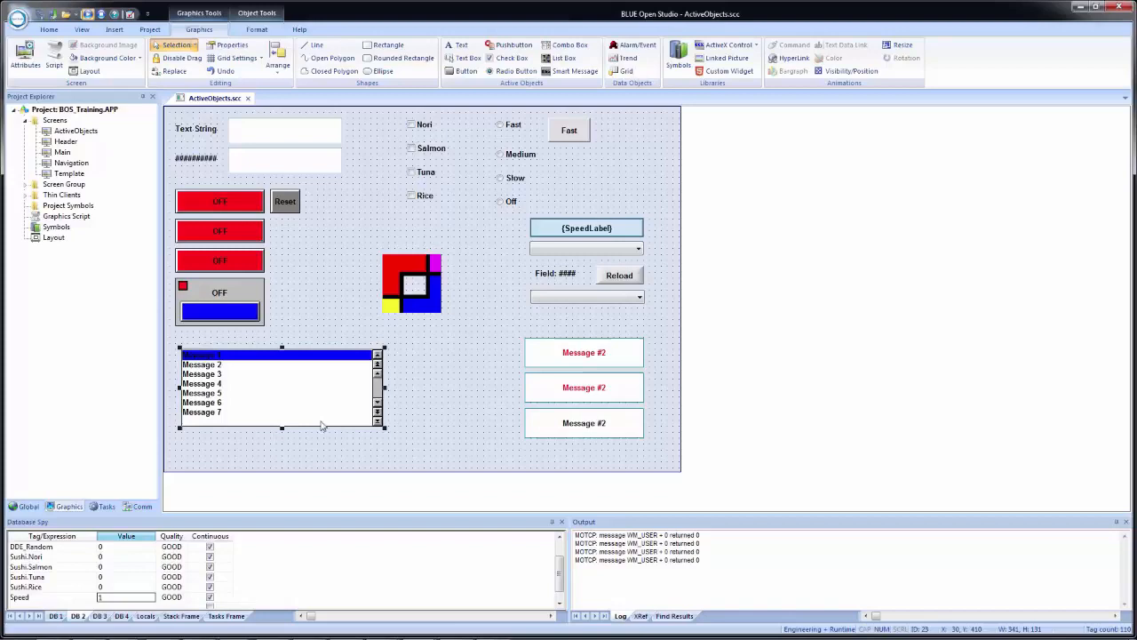
Examine the list box's value type options, keeping Integer, and the state values in its Messages Configuration.
double_click(283, 397)
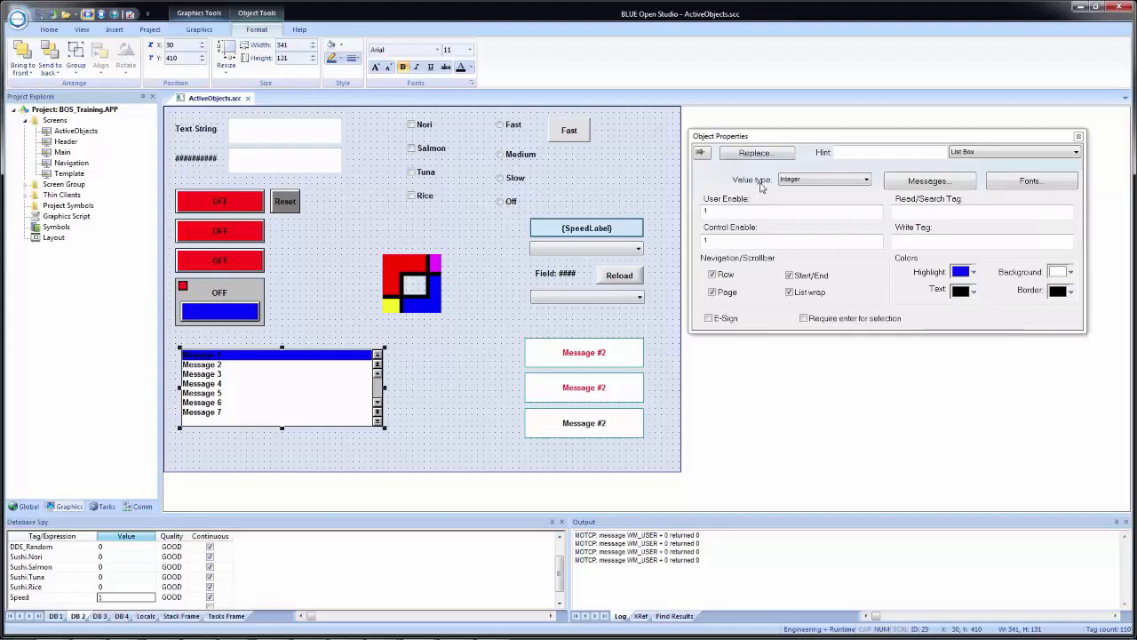
click(801, 183)
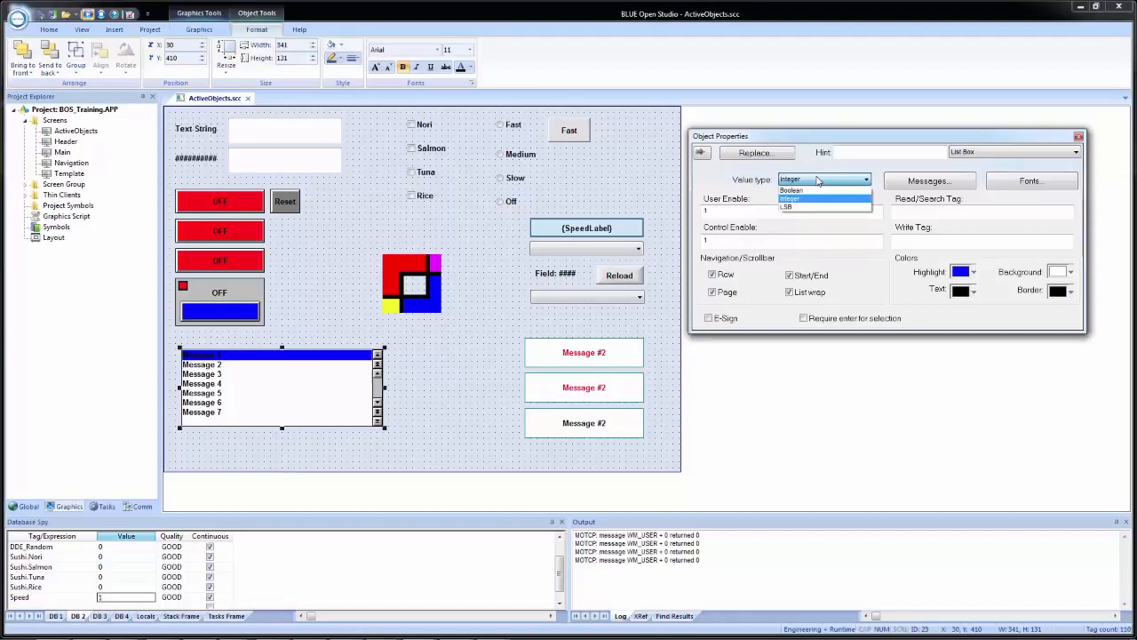
click(818, 180)
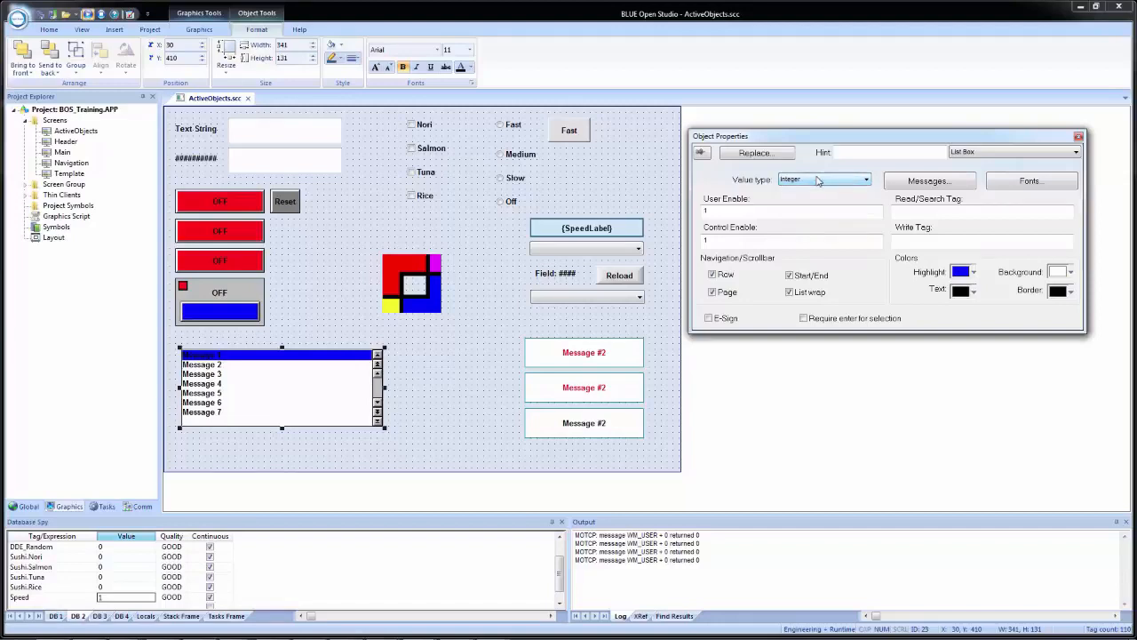
click(930, 181)
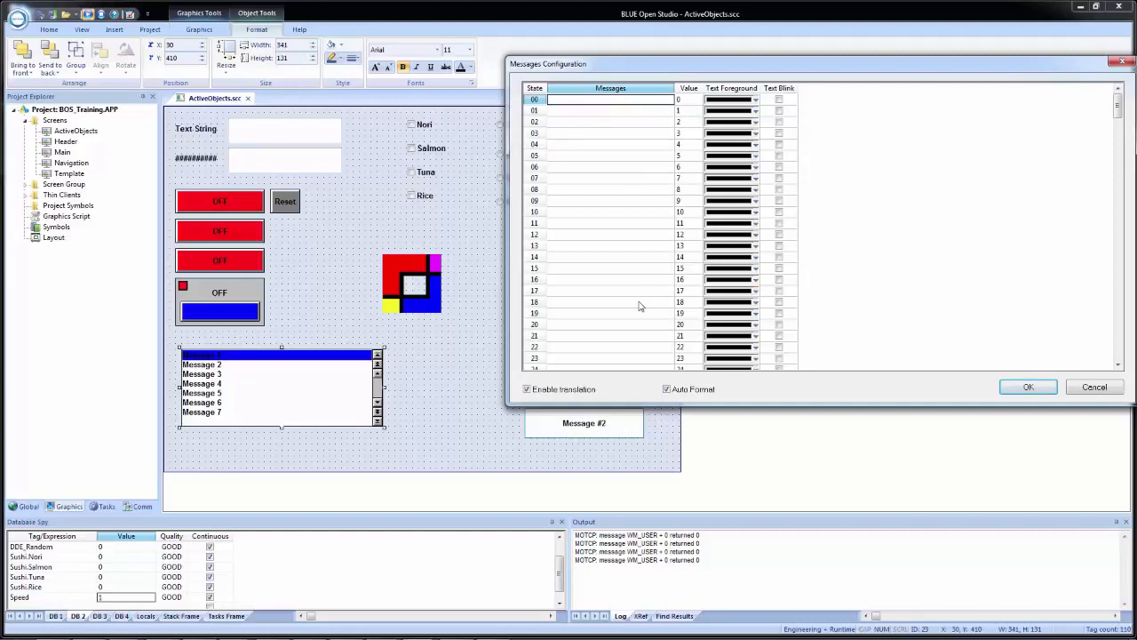
click(693, 122)
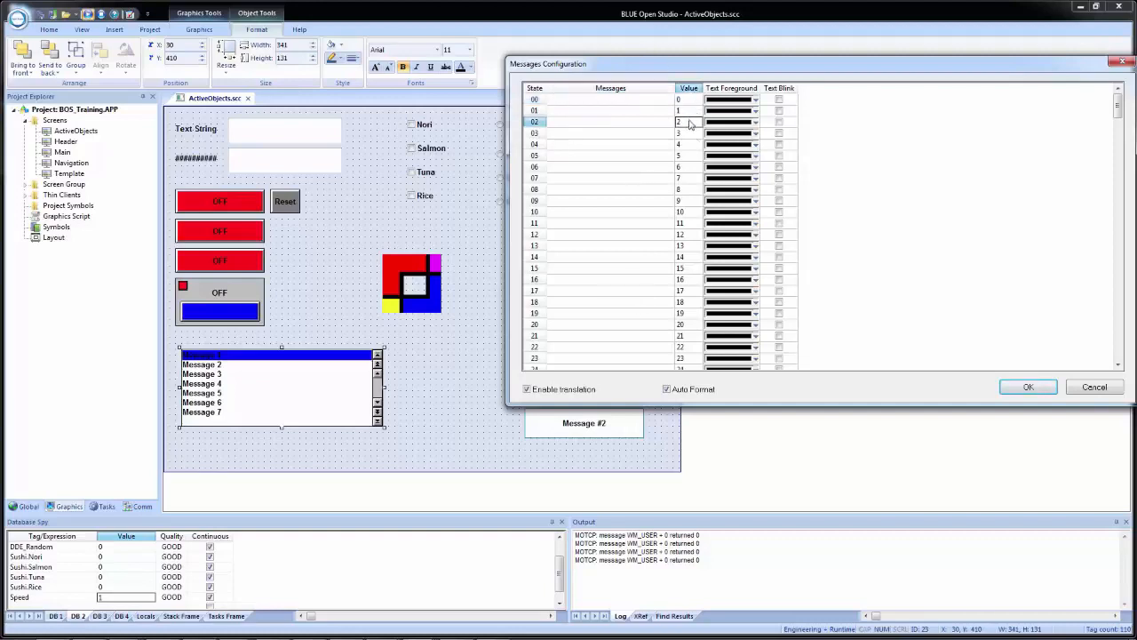
click(700, 144)
click(703, 178)
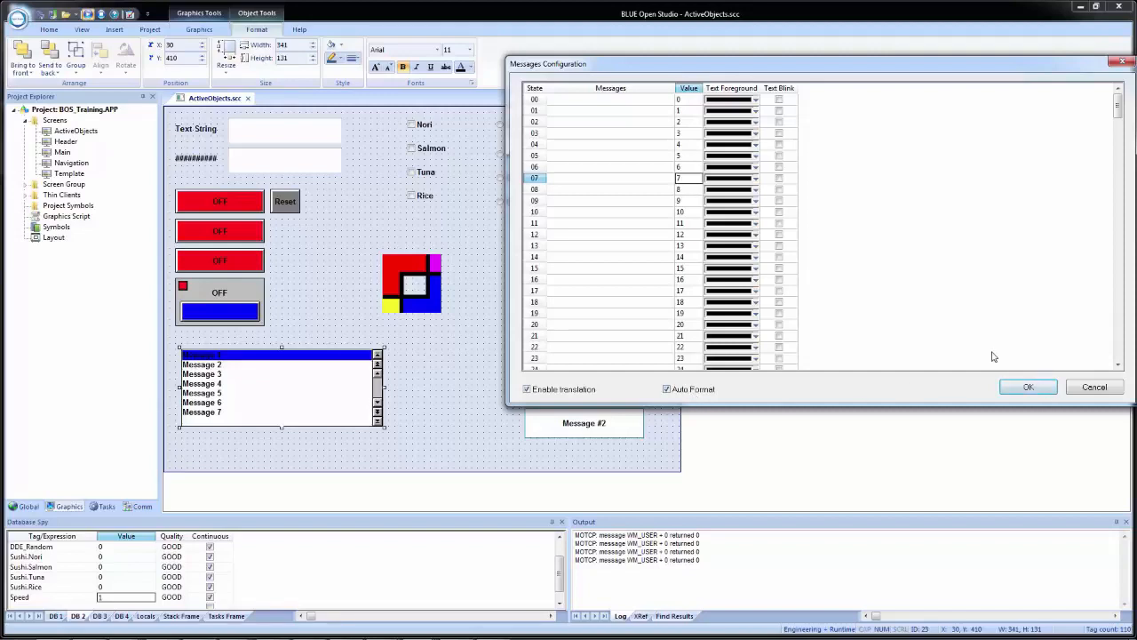
Add the list box messages Machine Stopped with value 90 and Machine Started with value 91.
click(607, 100)
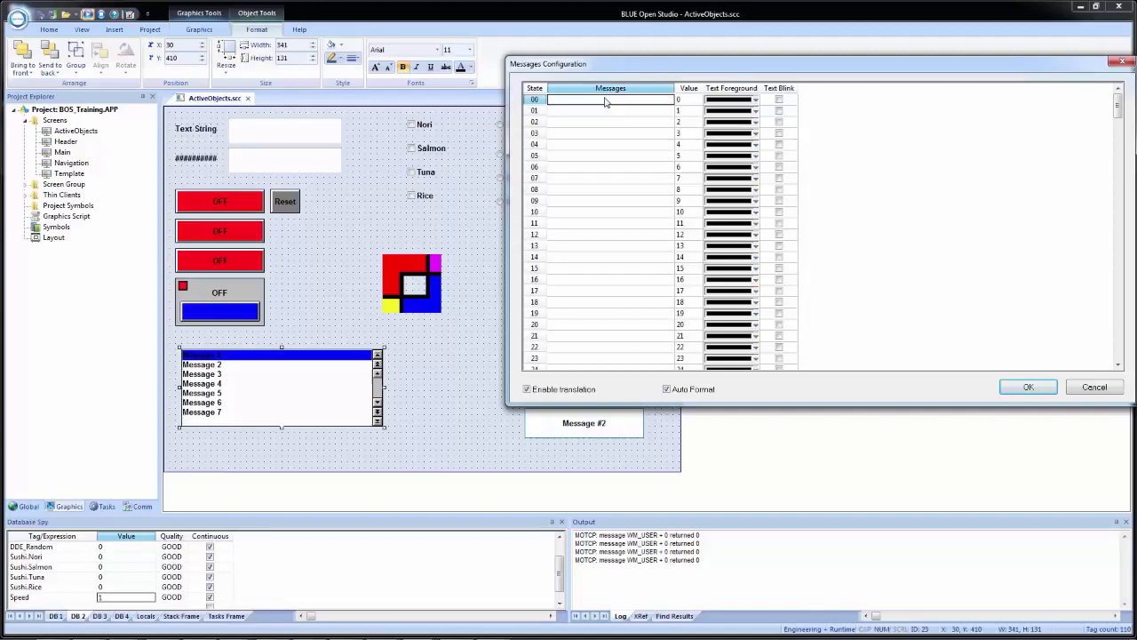
text(Machine Stopped)
key(Tab)
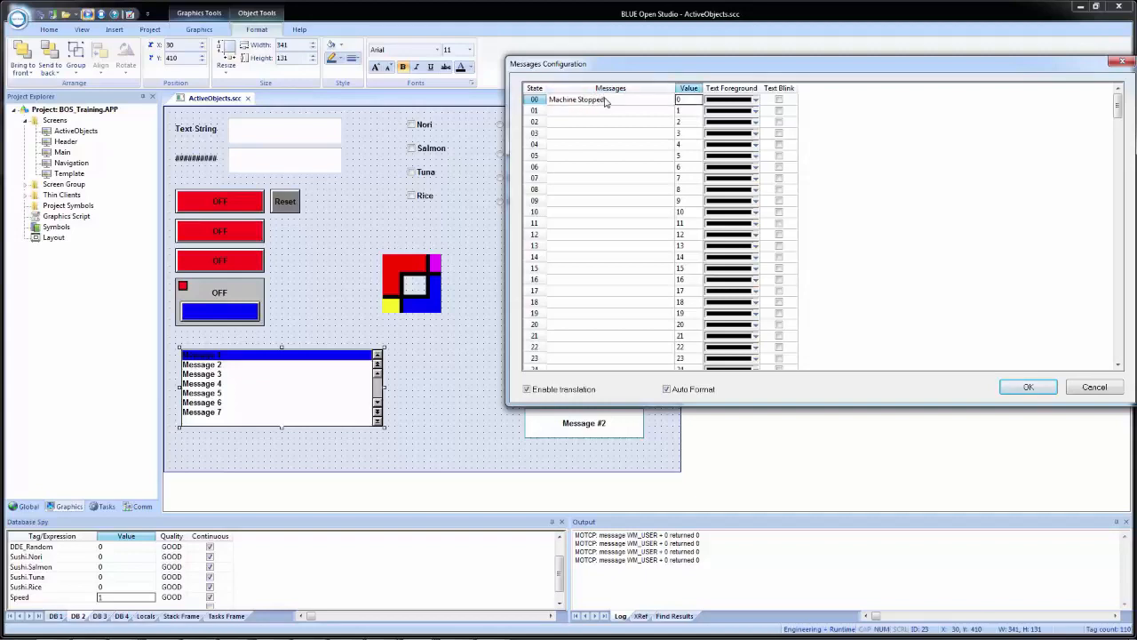
text(90)
key(Return)
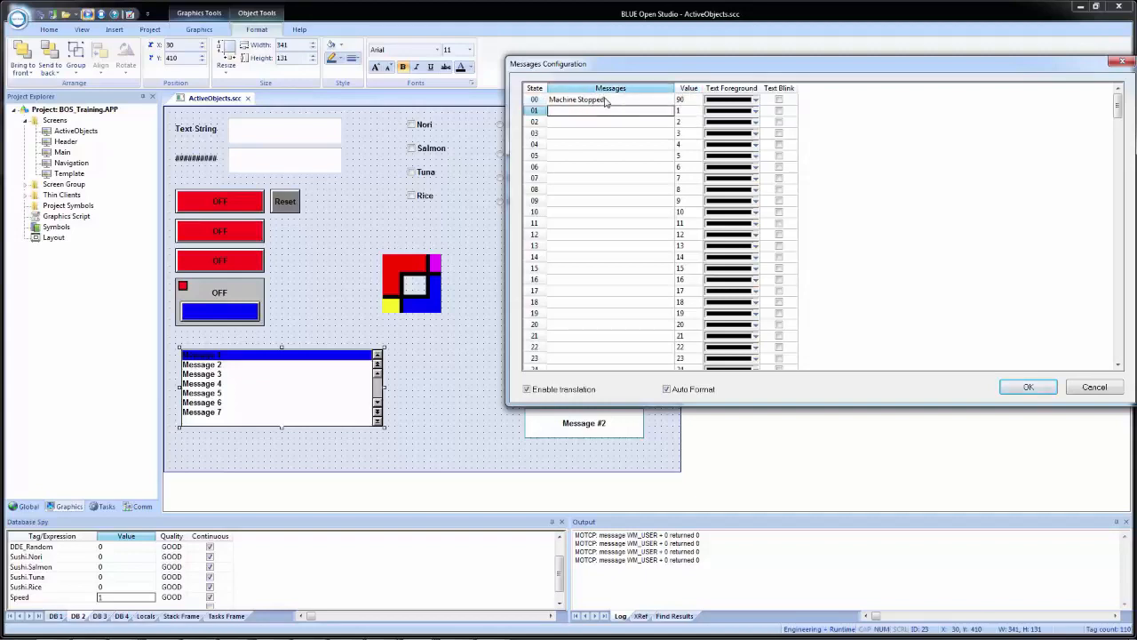
text(Machine Started)
key(Tab)
text(91)
key(Return)
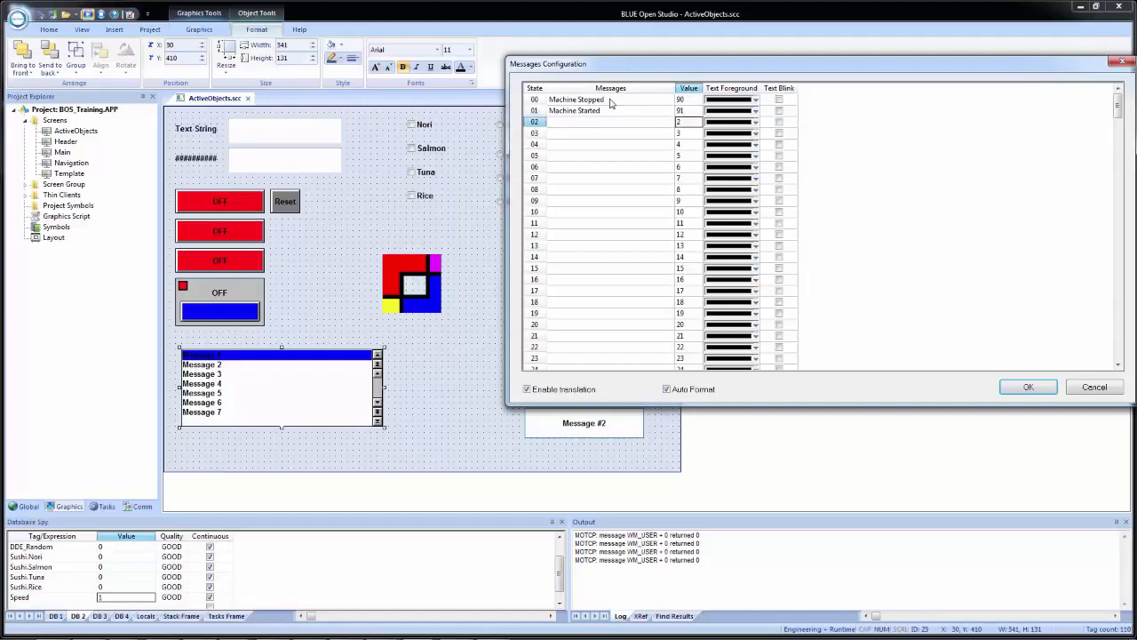
Add the message Running with value 92 and the message EStop with EStop entered as its value.
key(shift+Tab)
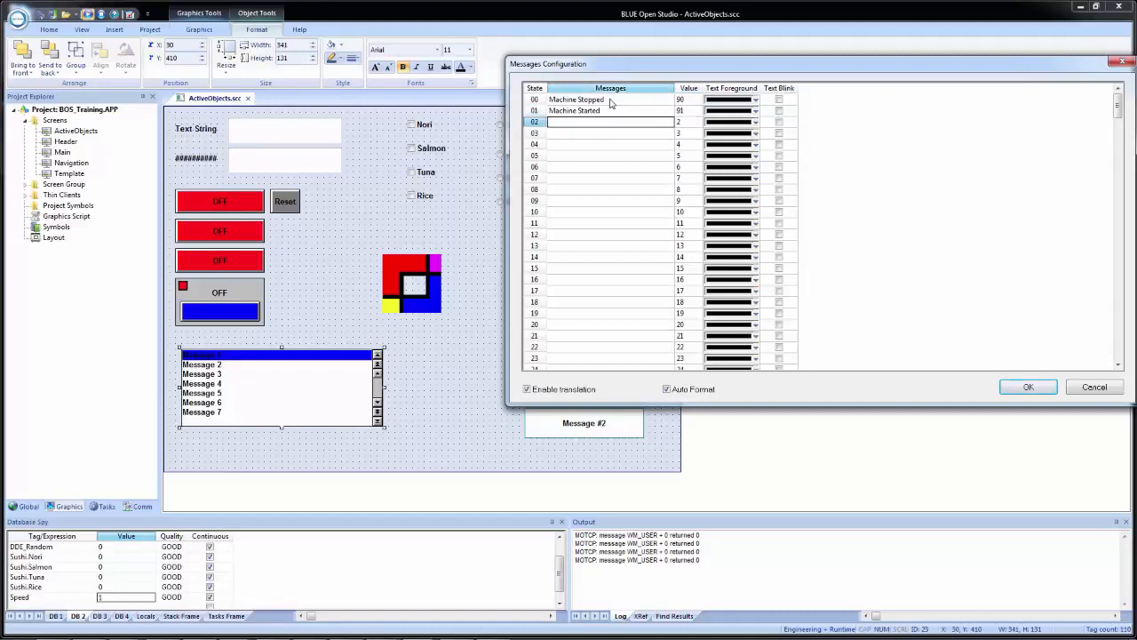
text(Running)
key(Tab)
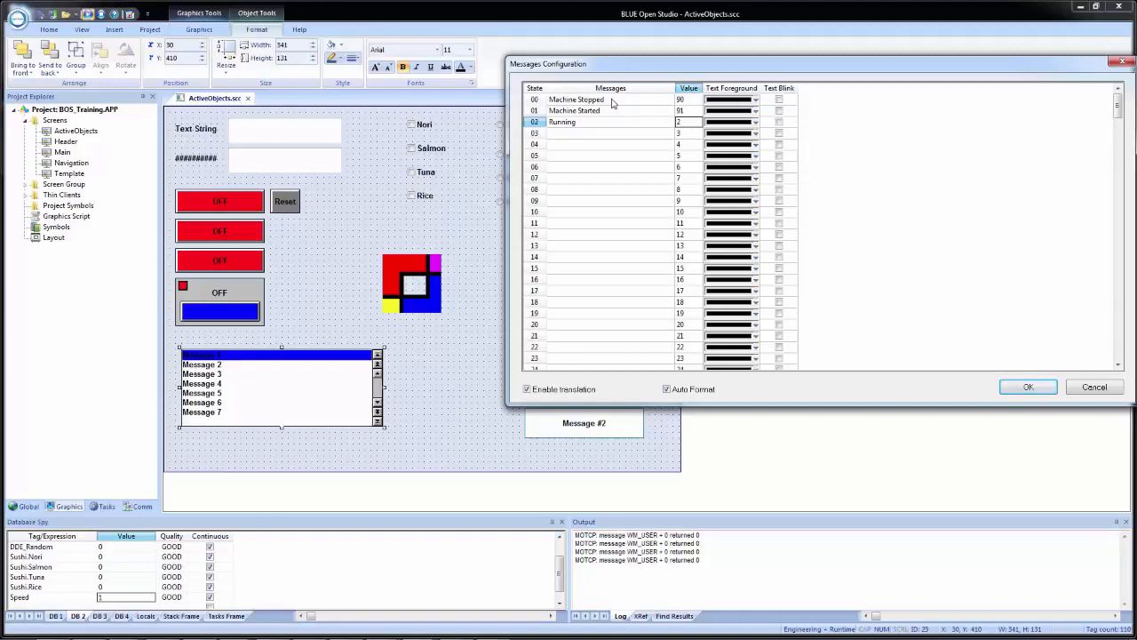
text(92)
key(Return)
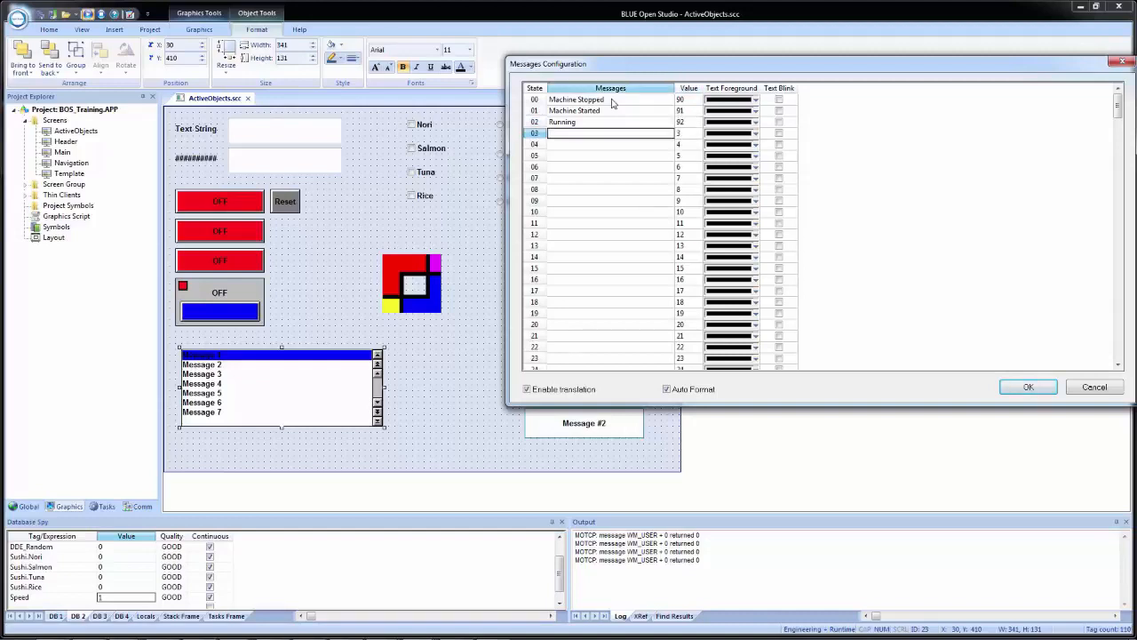
text(EStop)
key(Tab)
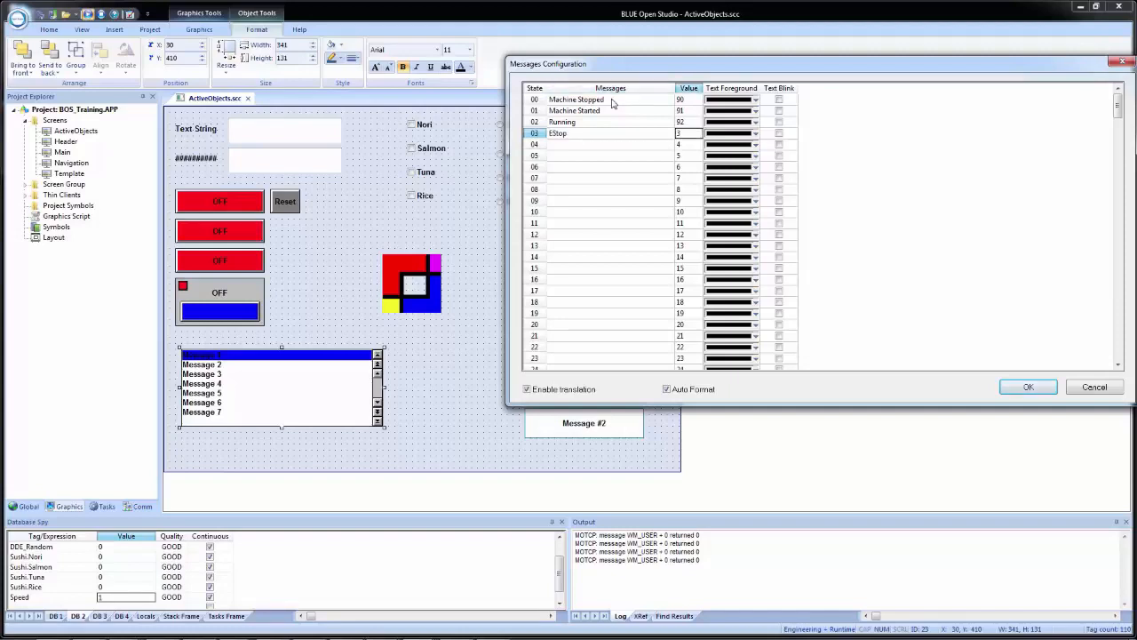
text(9)
text(Stop)
key(Return)
key(shift+Tab)
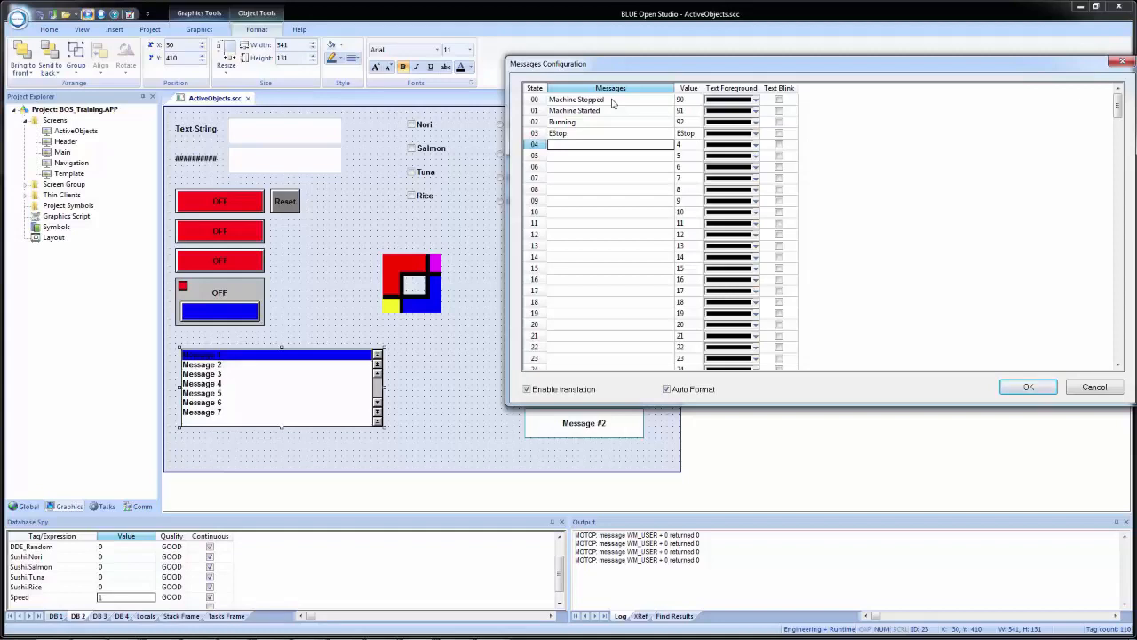
Add the messages Jog Mode with value 94 and Auto Mode with value 95 for states 04 and 05.
text(Jog Mode)
key(Tab)
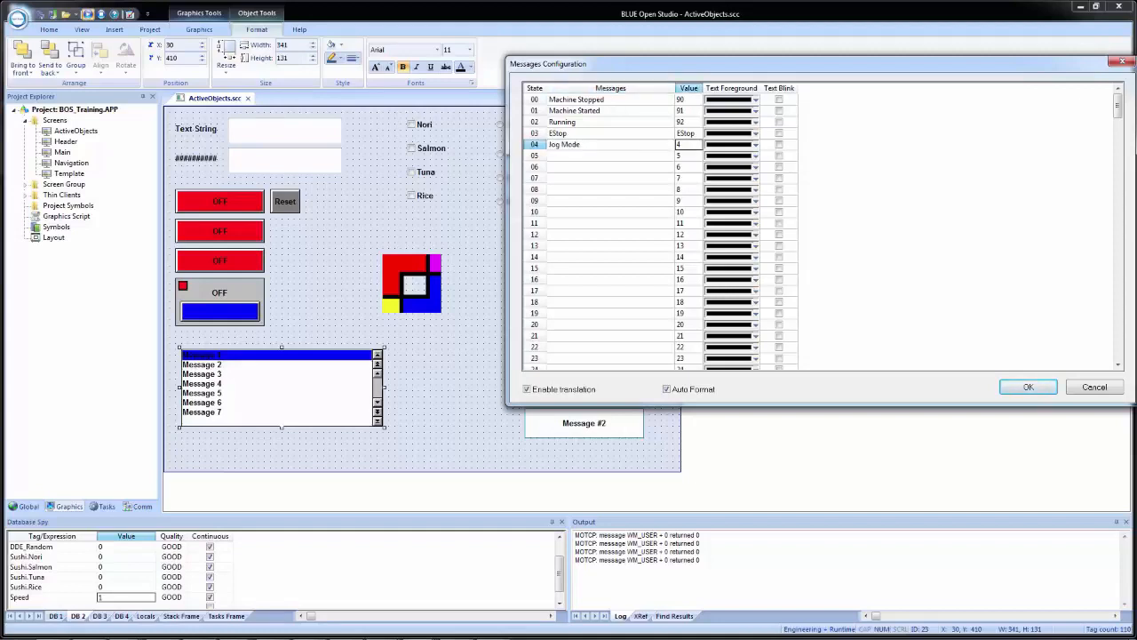
key(BackSpace)
text(94)
key(Return)
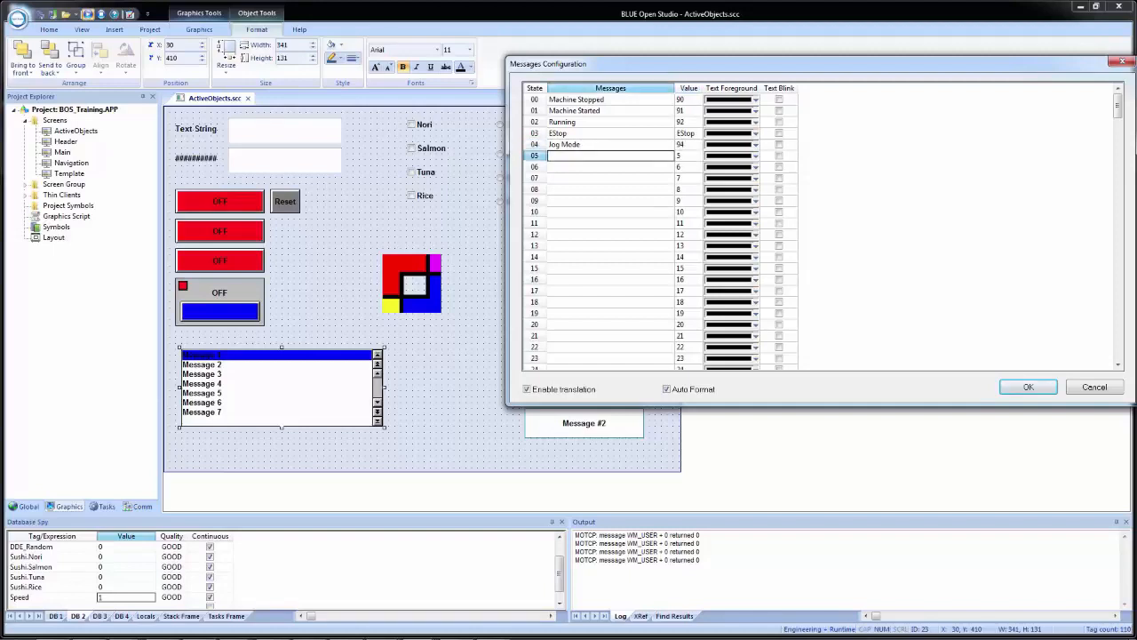
text(A)
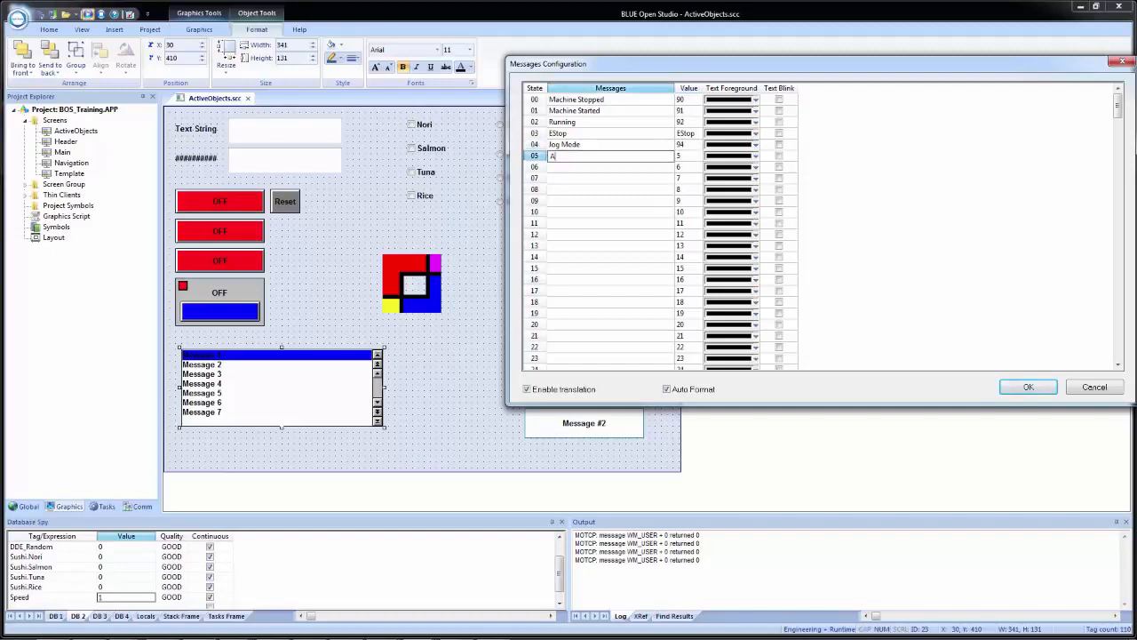
text(uto Mode)
key(Tab)
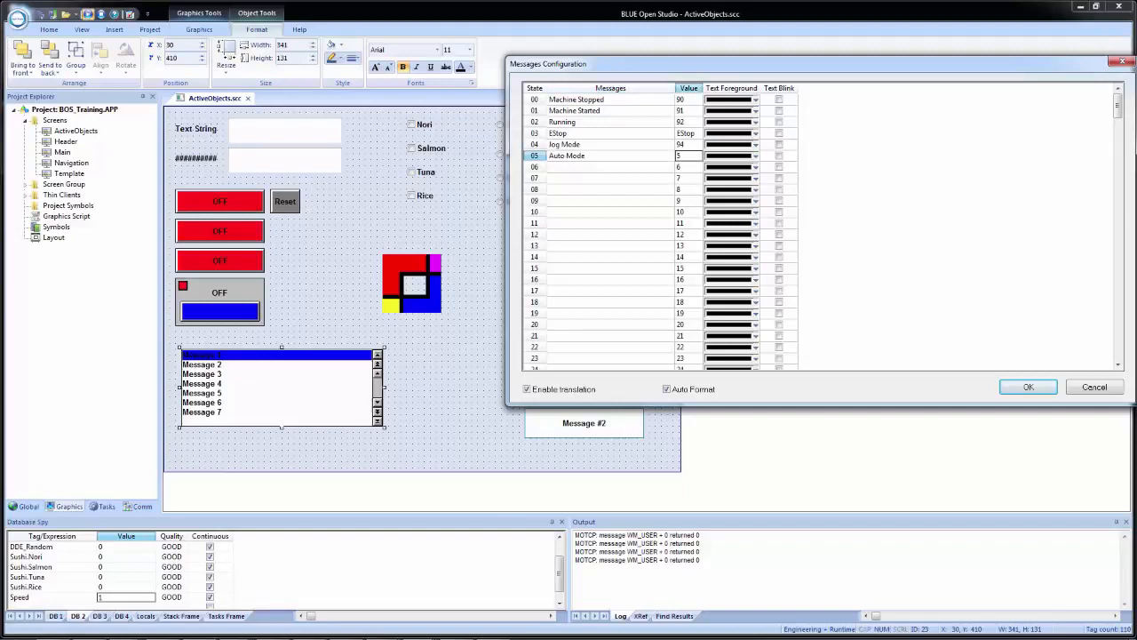
key(BackSpace)
text(95)
key(Return)
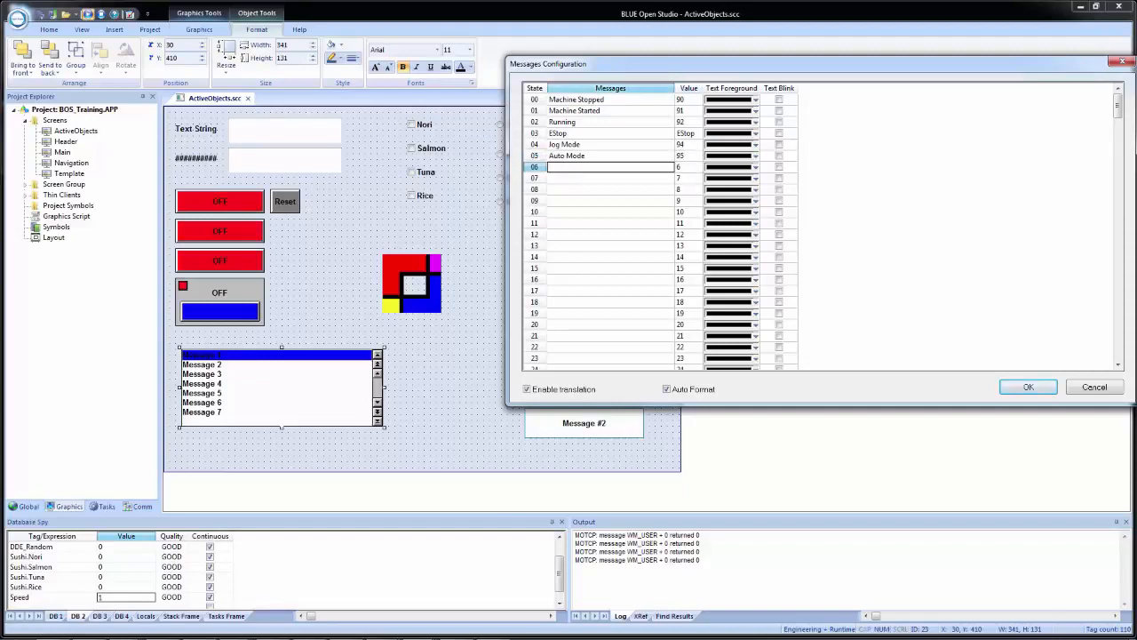
Add the message Manual Mode with value 96 for state 06.
text(Manual Mode)
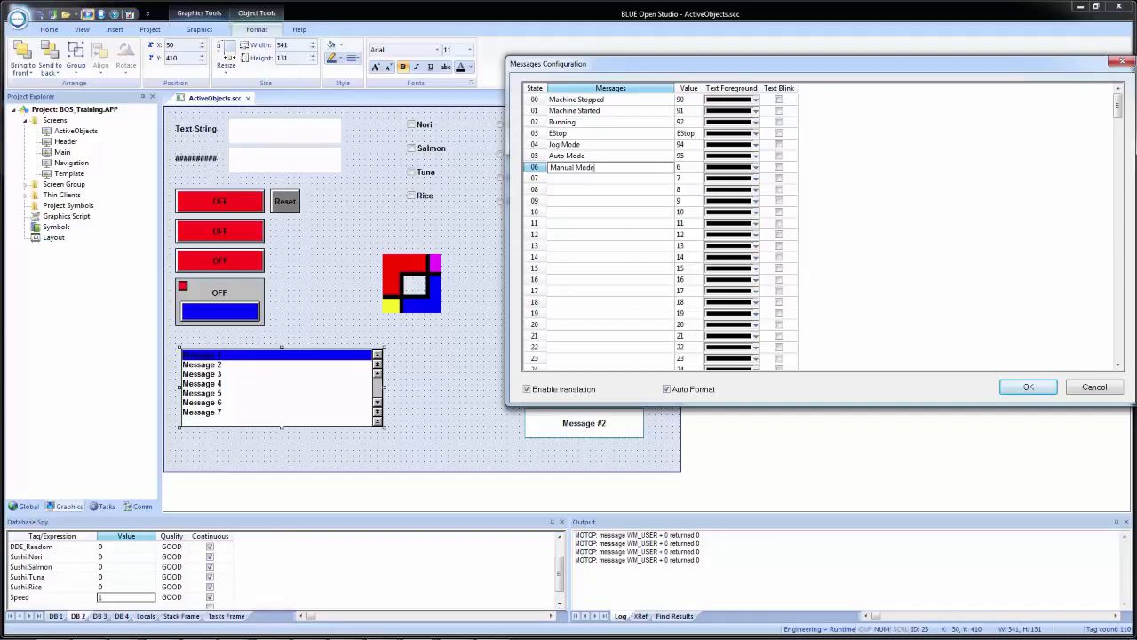
key(Tab)
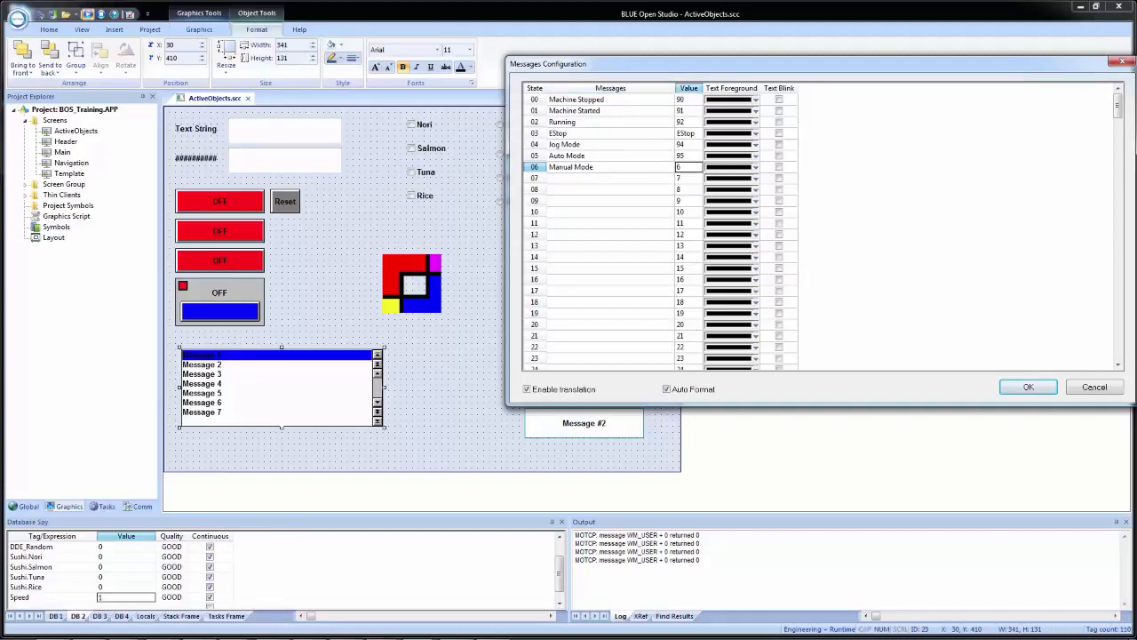
text(59)
text(6)
key(Return)
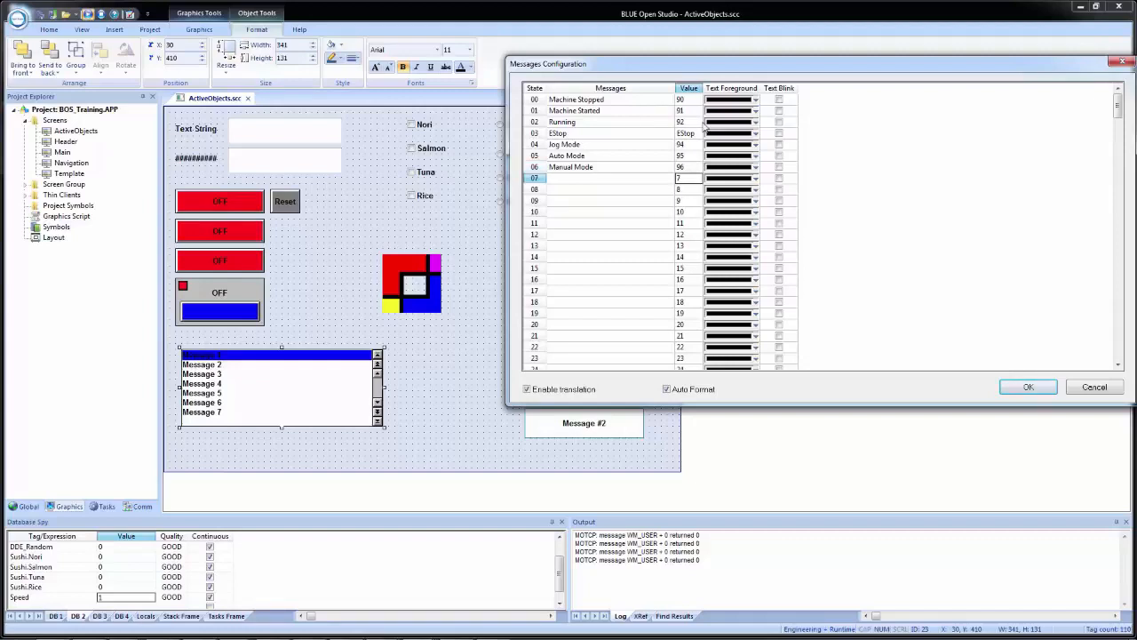
Give Machine Stopped a red text foreground, enable Text Blink for Auto Mode, and apply the message configuration.
click(756, 100)
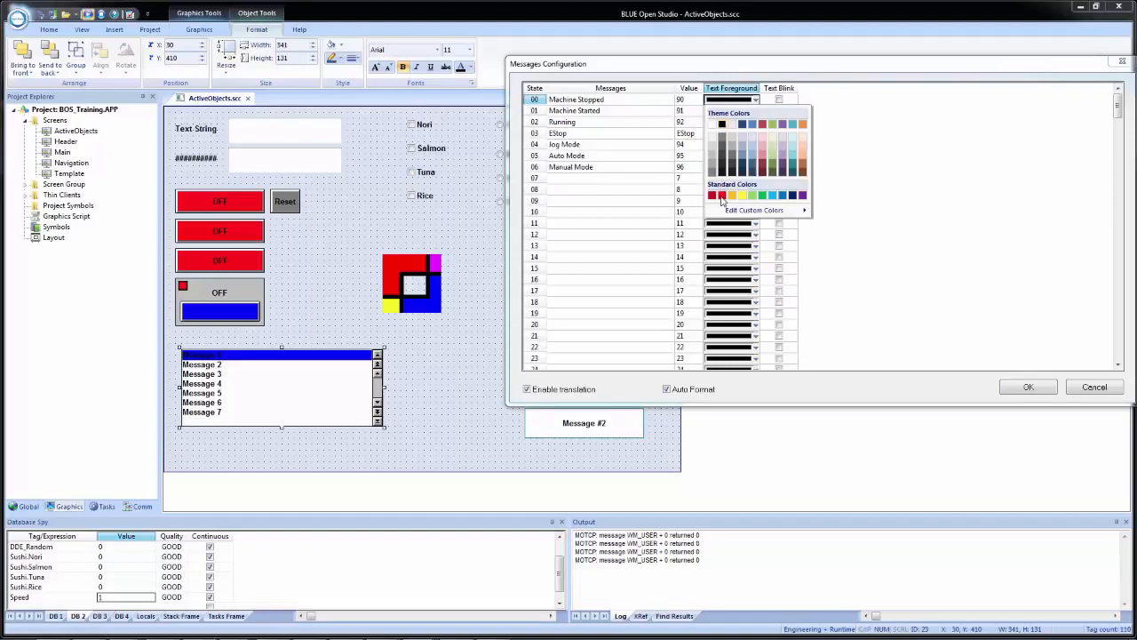
click(721, 196)
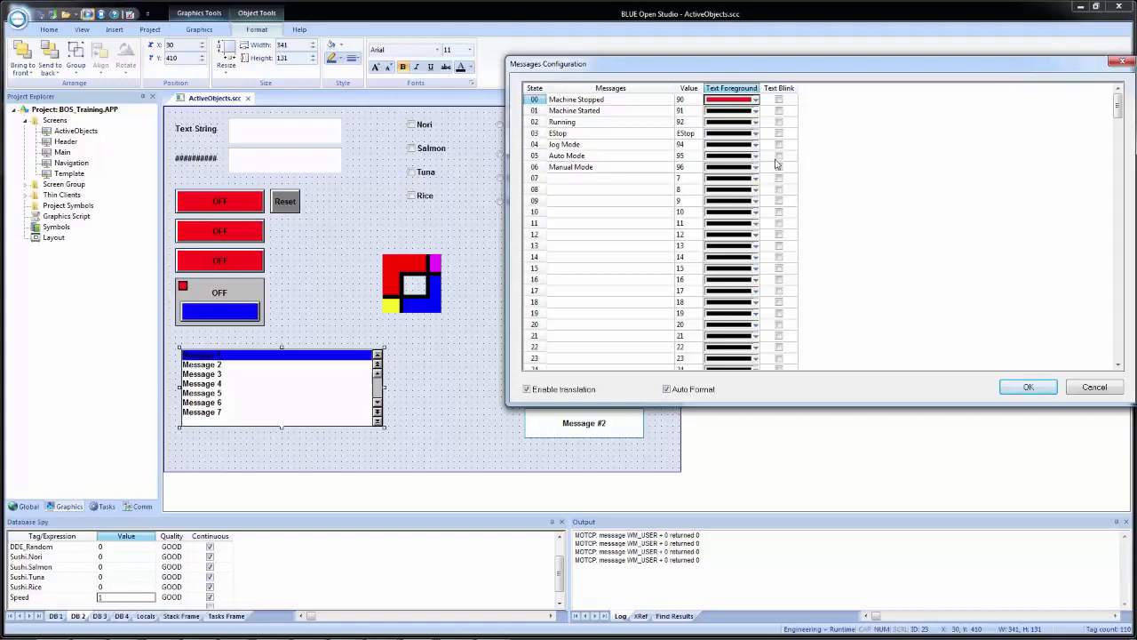
click(779, 156)
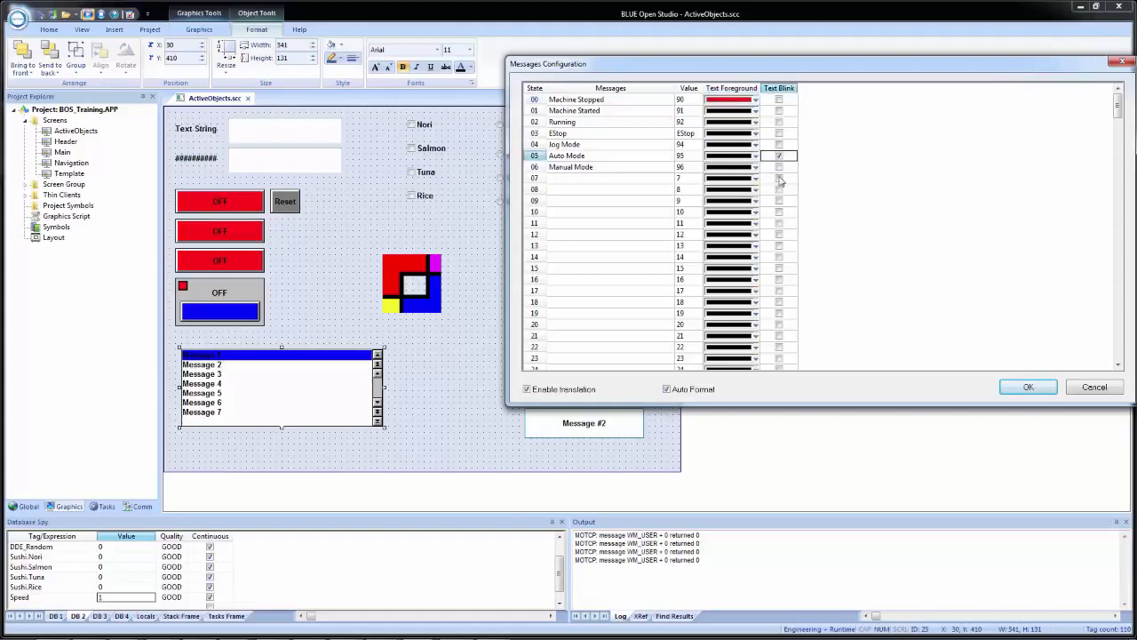
click(1029, 389)
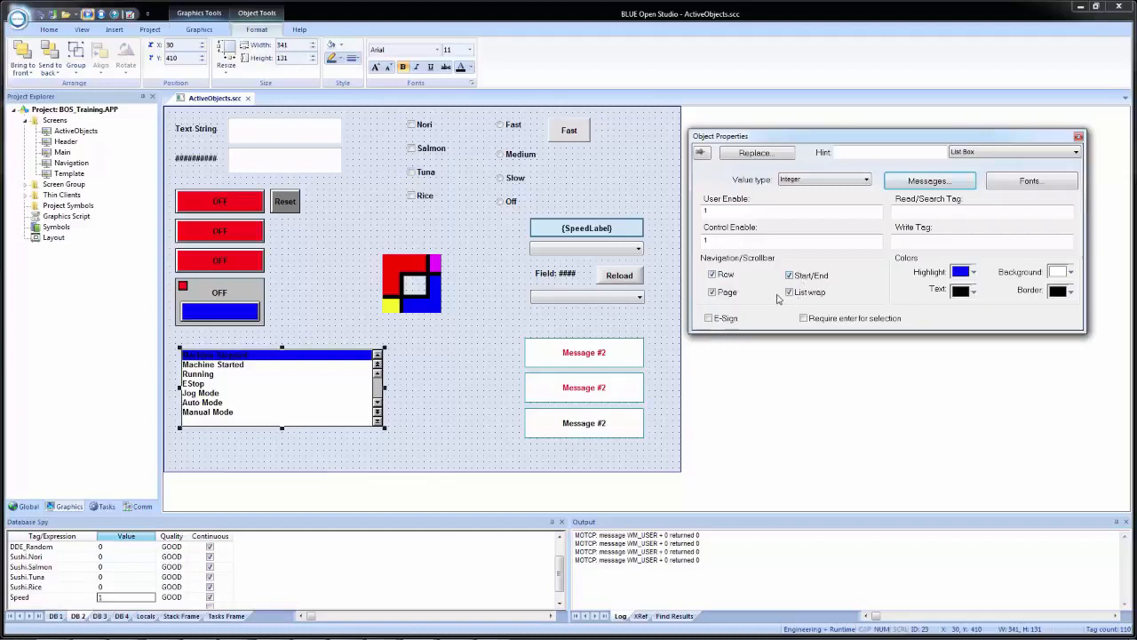
Disable Page, Start/End and List wrap navigation for the list box, keeping Row navigation enabled.
click(728, 277)
click(726, 274)
click(726, 292)
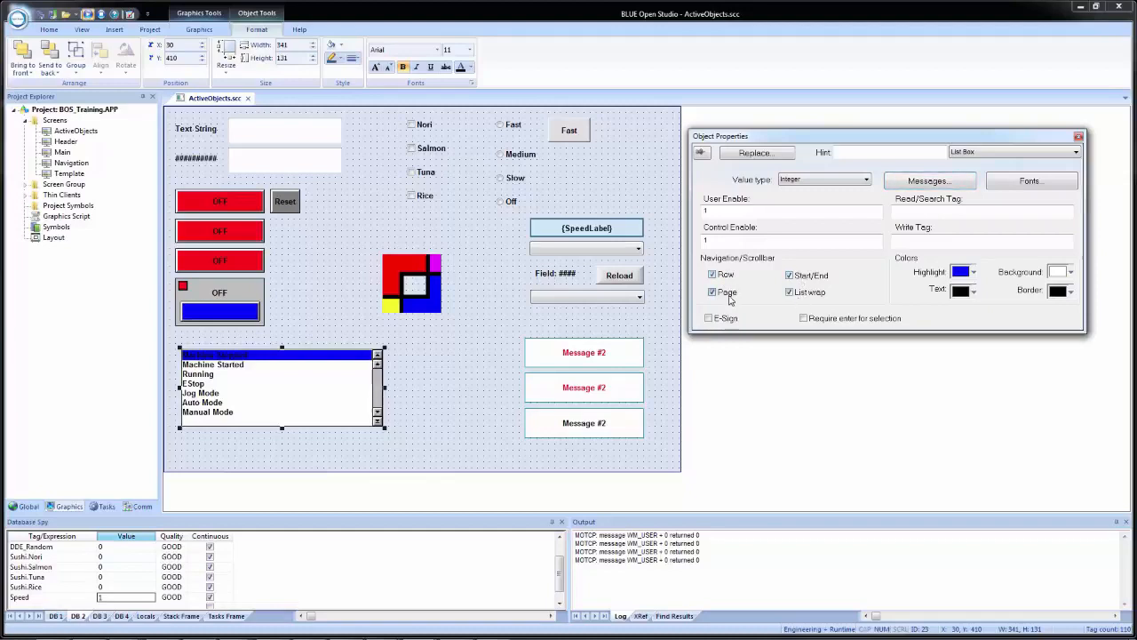
click(805, 276)
click(805, 277)
click(728, 278)
click(727, 293)
click(727, 275)
click(726, 293)
click(804, 277)
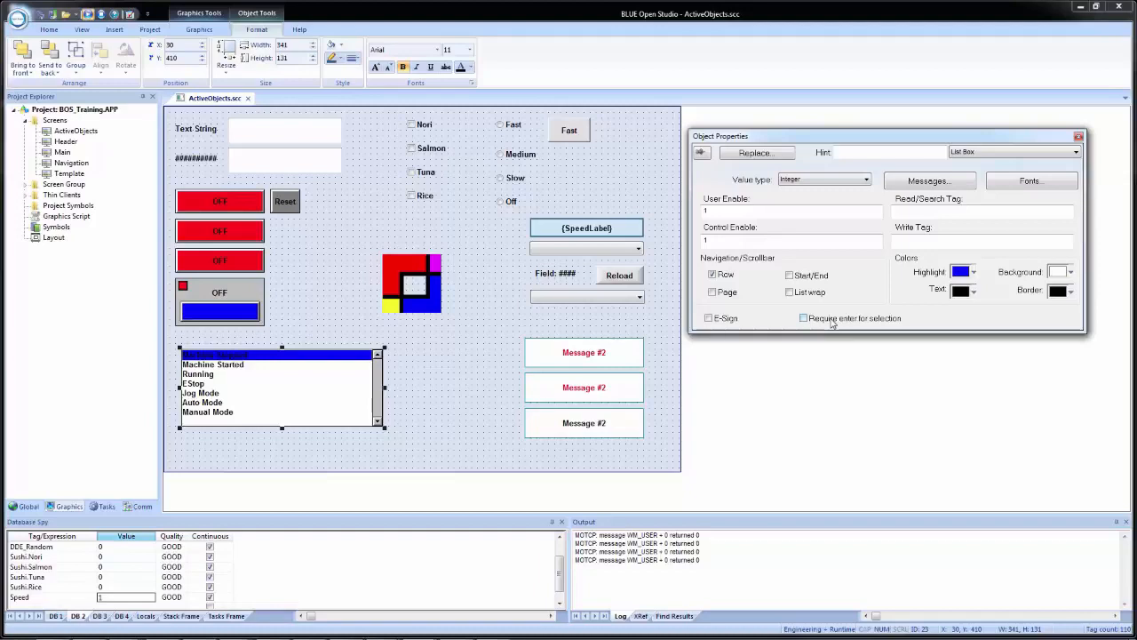
Set the list box's highlight color to the standard yellow.
click(961, 271)
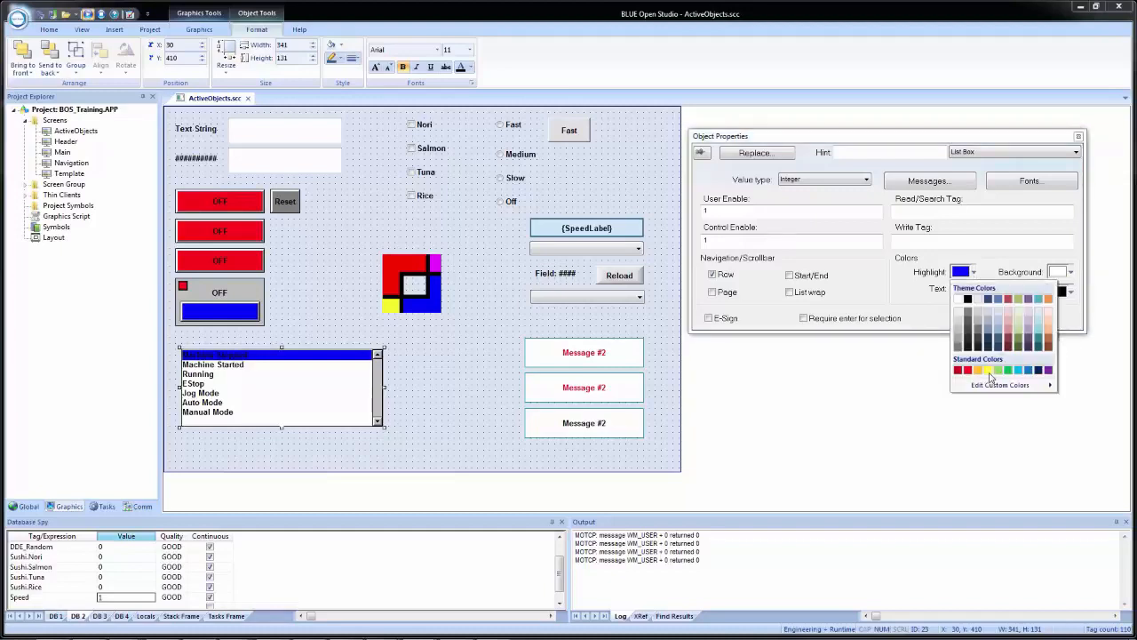
click(989, 370)
click(988, 377)
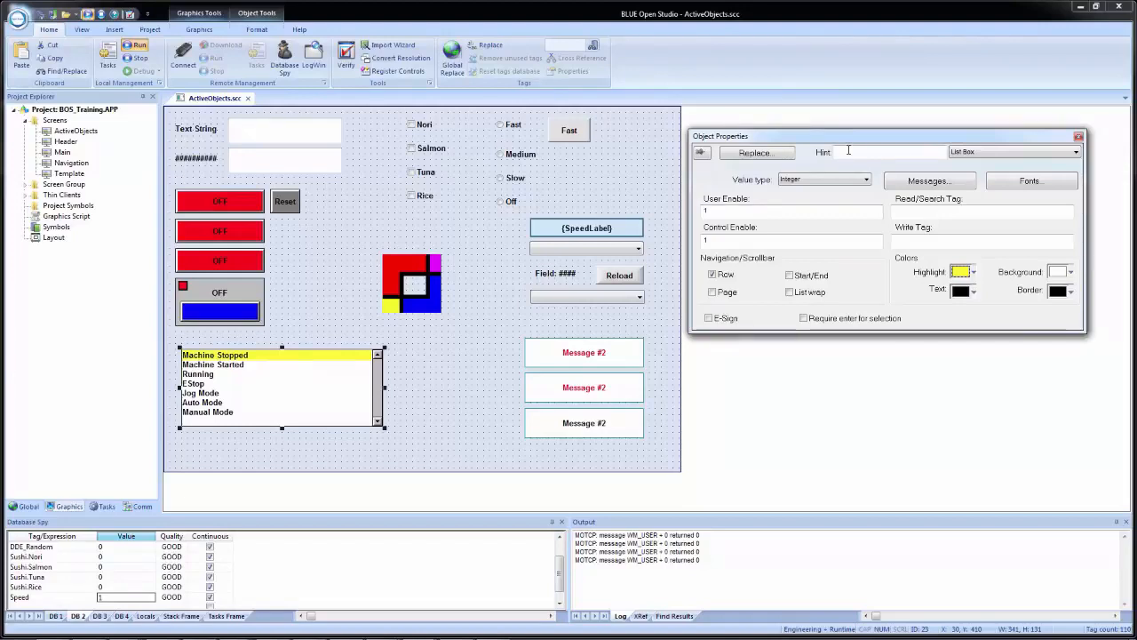
Replace the list box's User Enable value with the UserEnable member of the List tag (List.UserEnable).
right_click(760, 212)
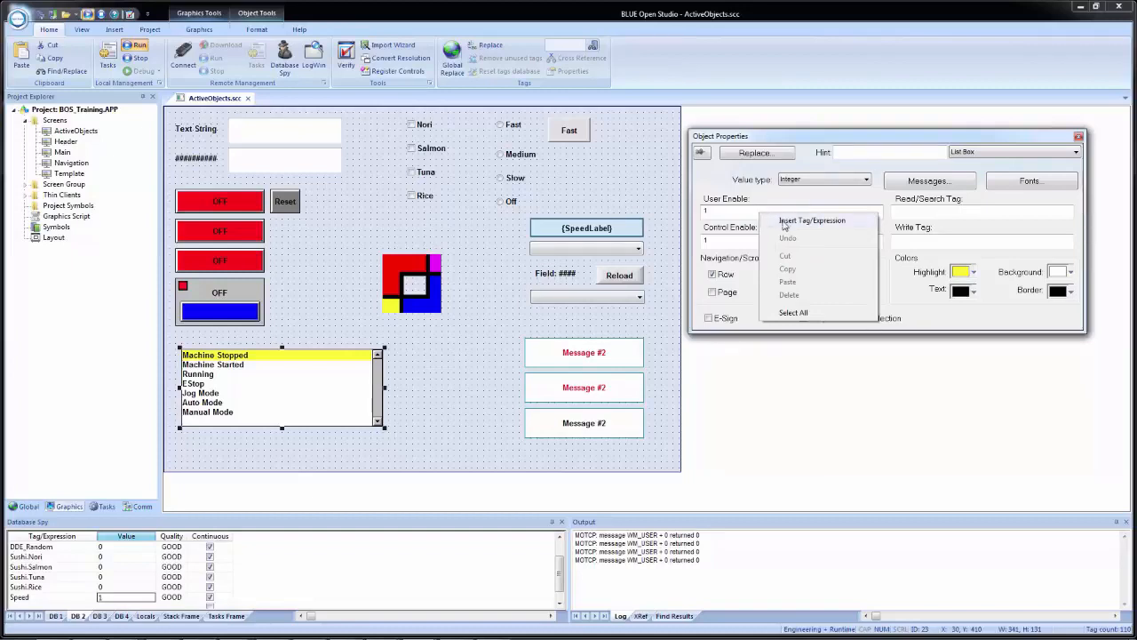
click(784, 222)
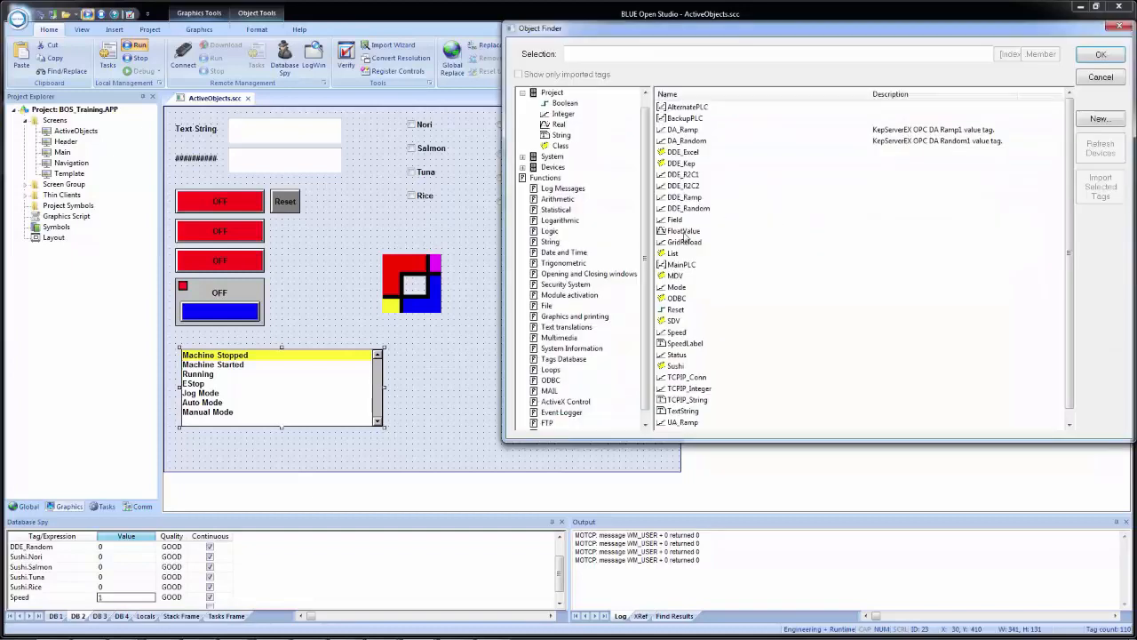
click(671, 254)
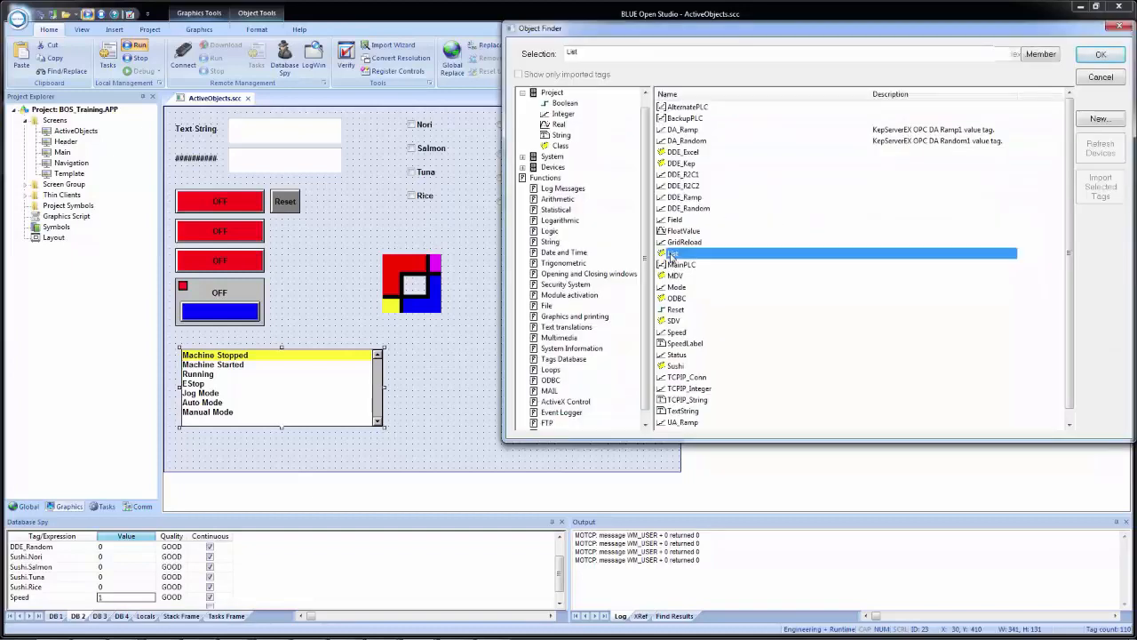
click(1041, 56)
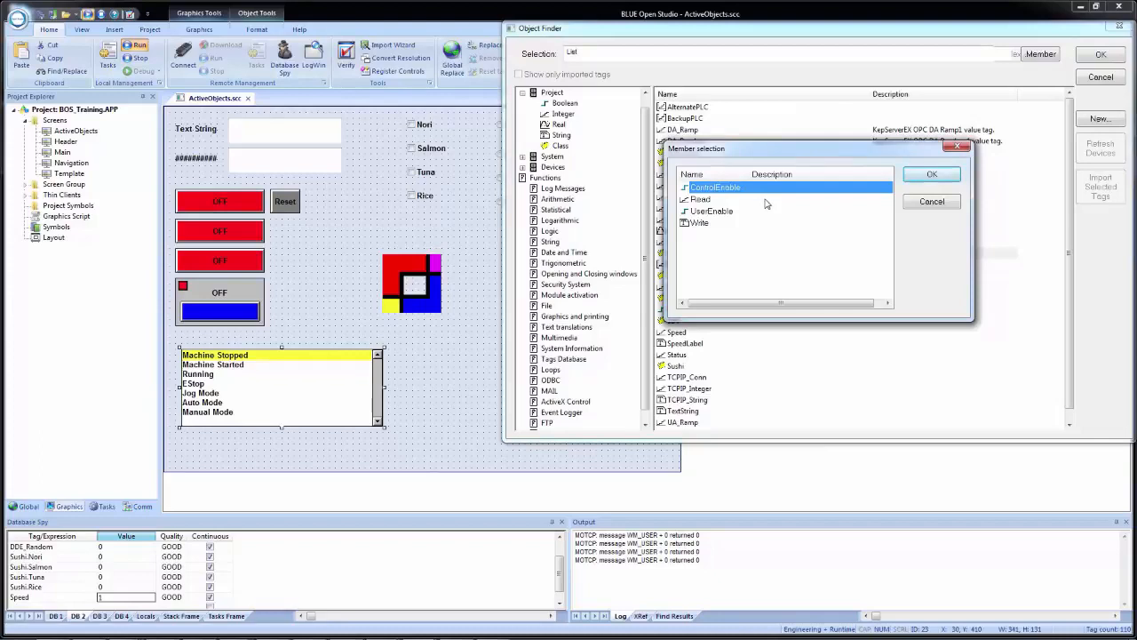
click(728, 215)
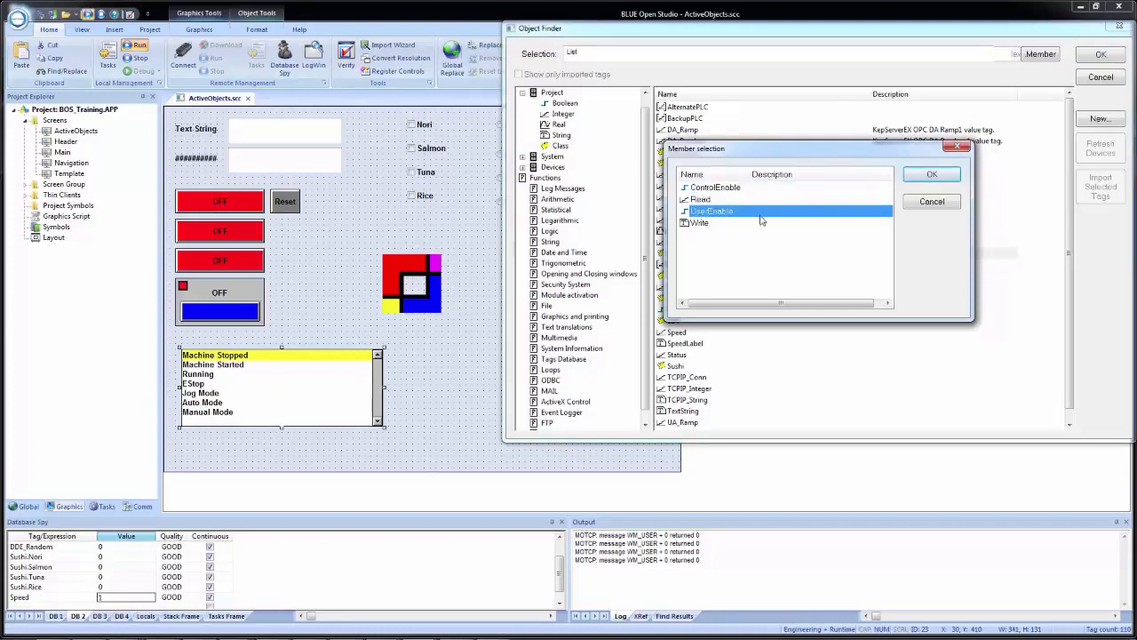
click(924, 181)
click(1089, 55)
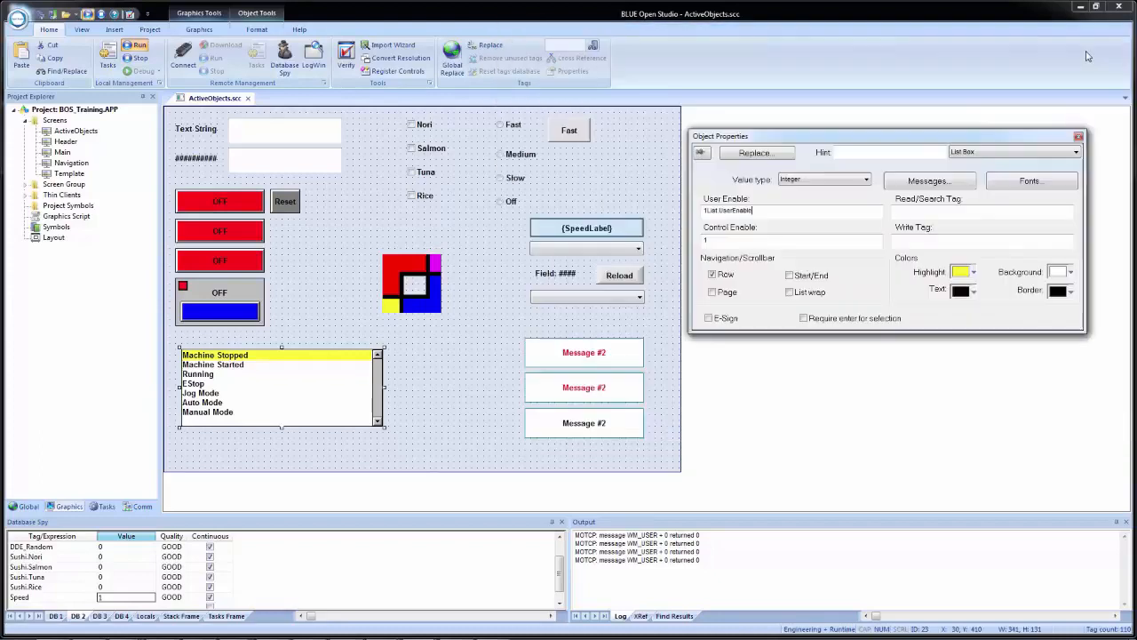
click(706, 211)
key(Delete)
Set the list box's Control Enable to the ControlEnable member of the List tag (List.ControlEnable).
click(736, 243)
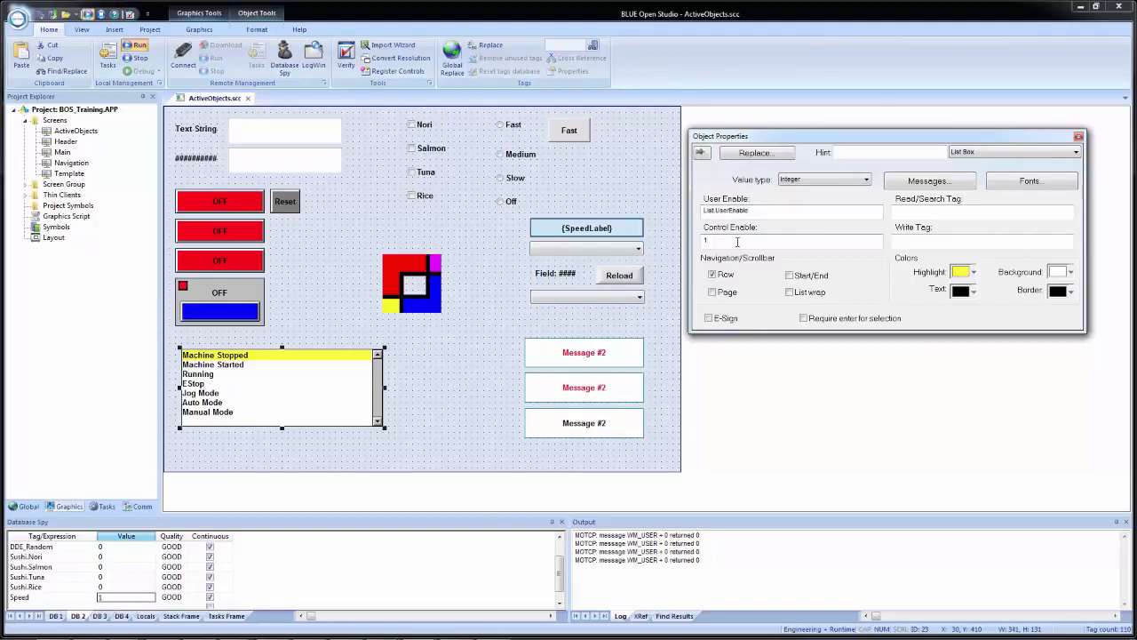
right_click(736, 241)
click(751, 249)
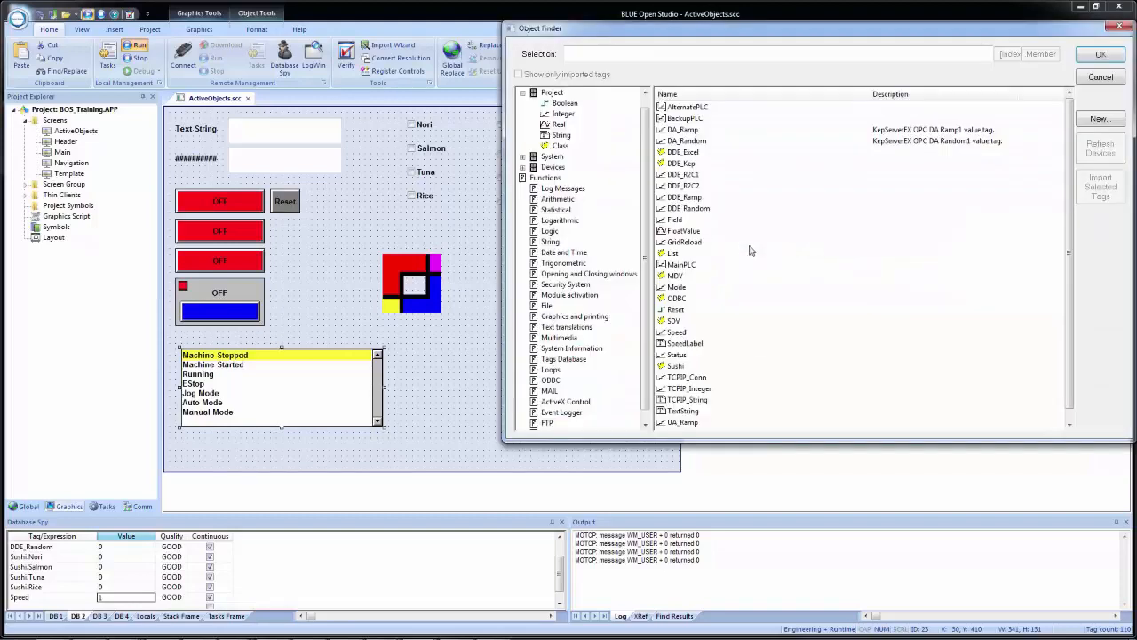
click(677, 254)
click(1040, 54)
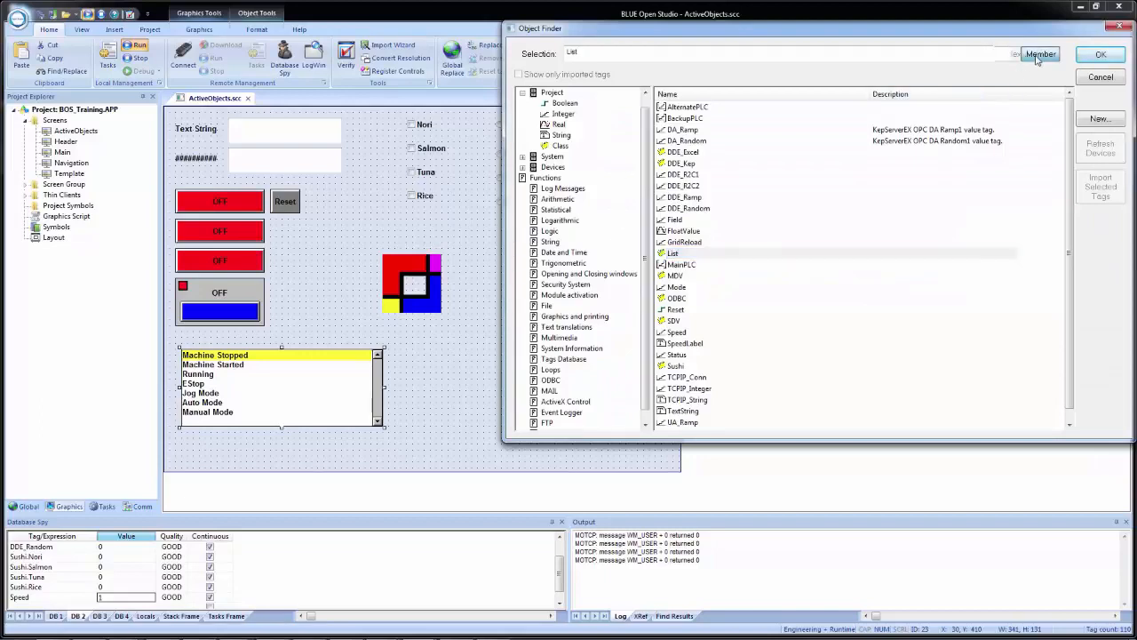
click(932, 174)
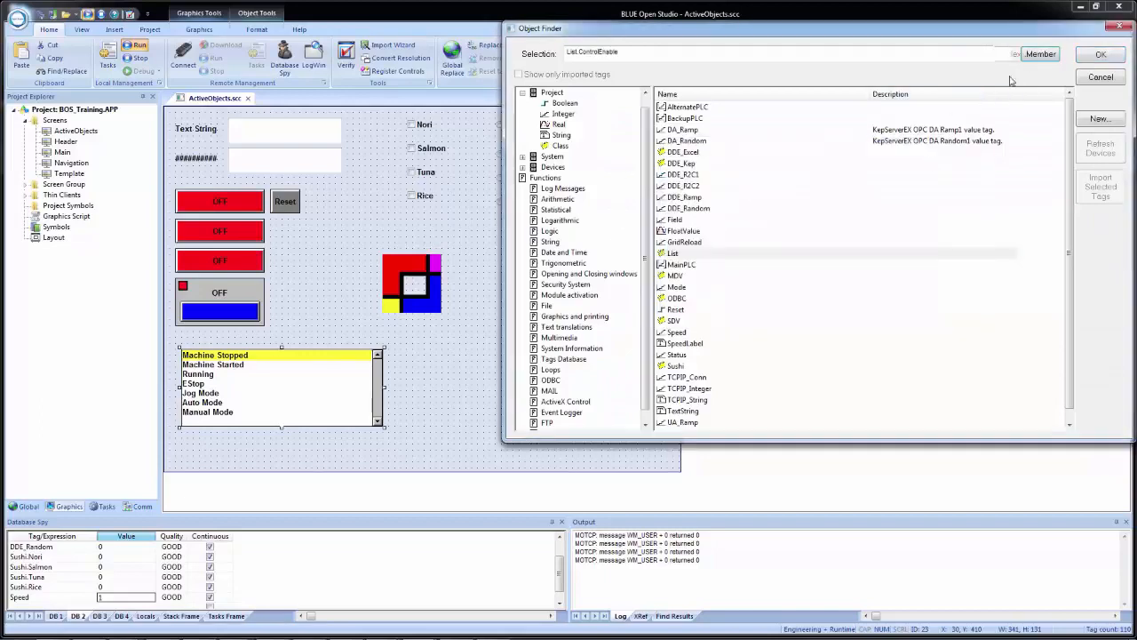
click(1101, 56)
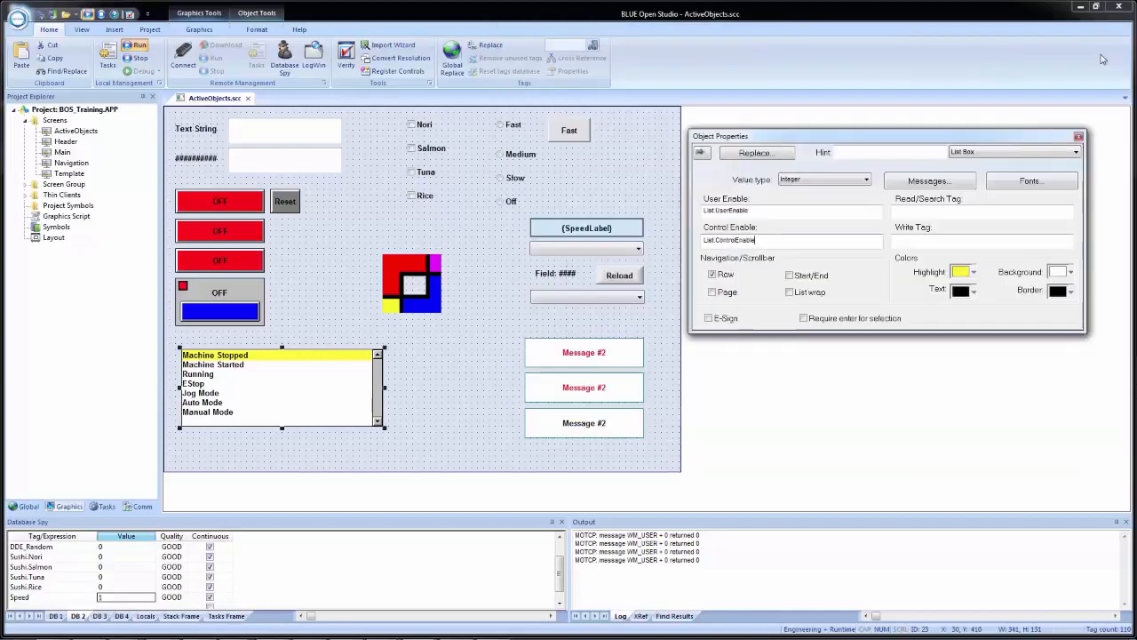
Assign the Read member of the List tag (List.Read) as the list box's Read/Search Tag.
click(953, 213)
right_click(953, 213)
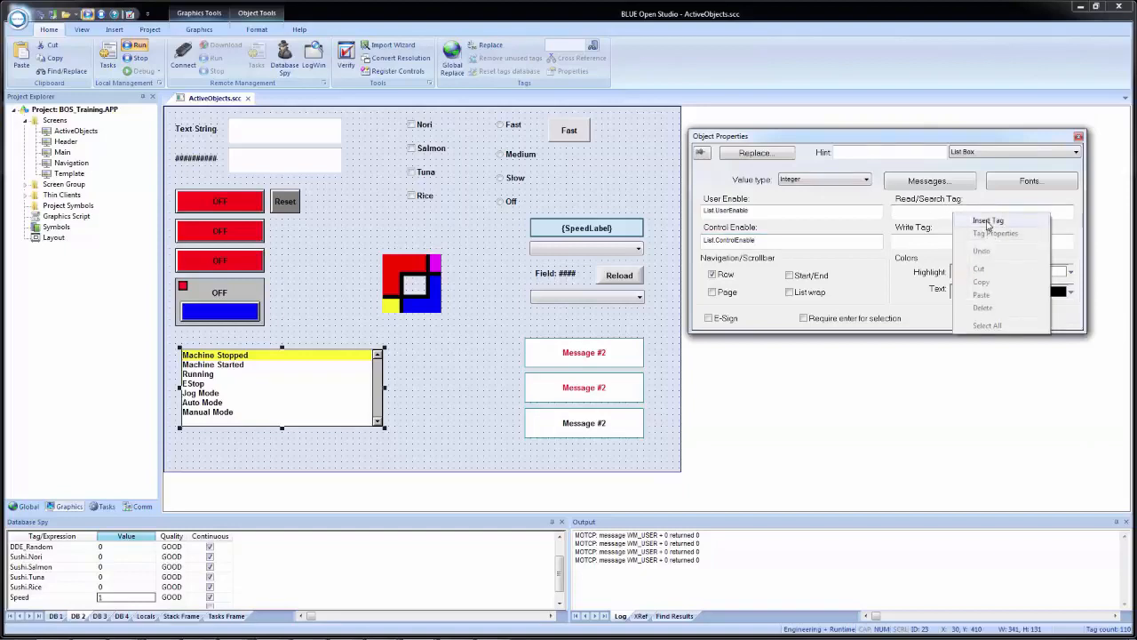
click(973, 230)
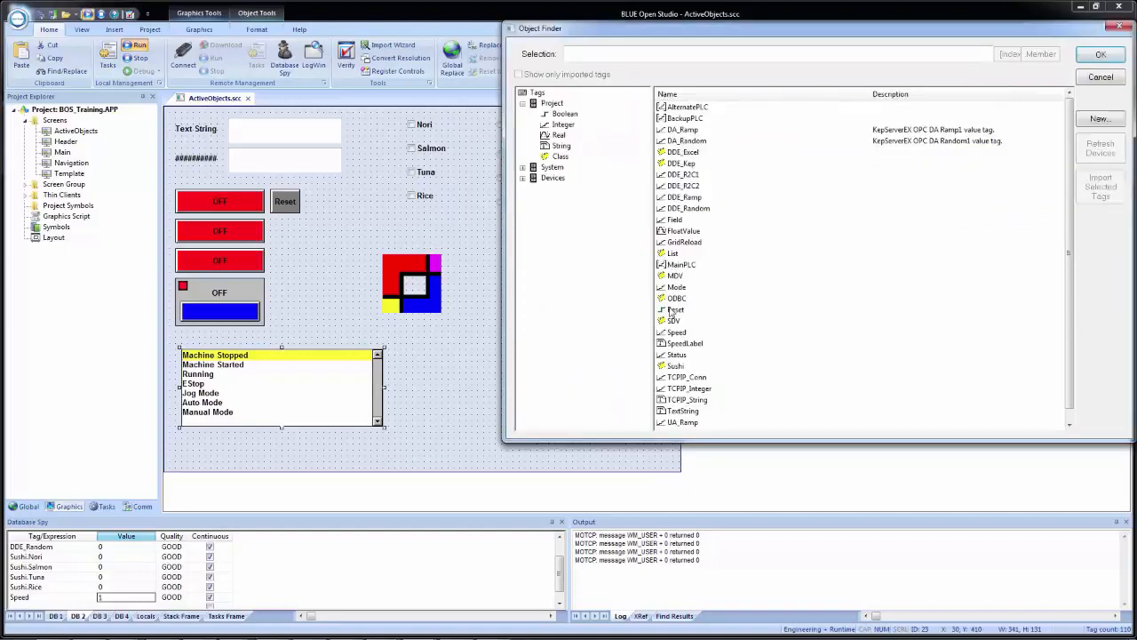
click(673, 254)
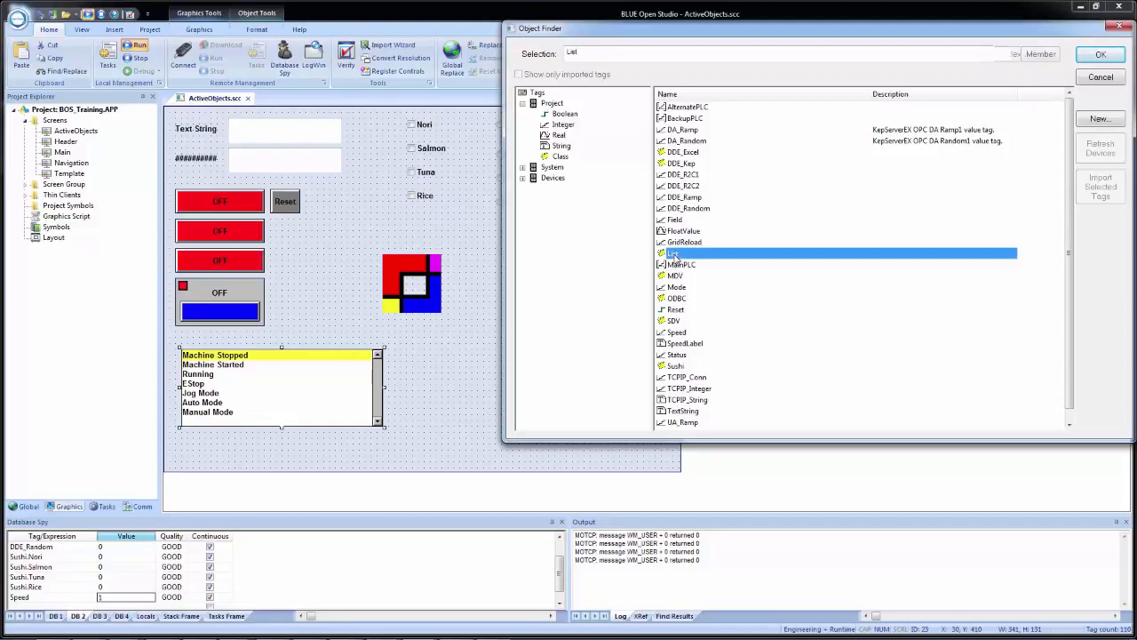
click(1045, 54)
click(721, 200)
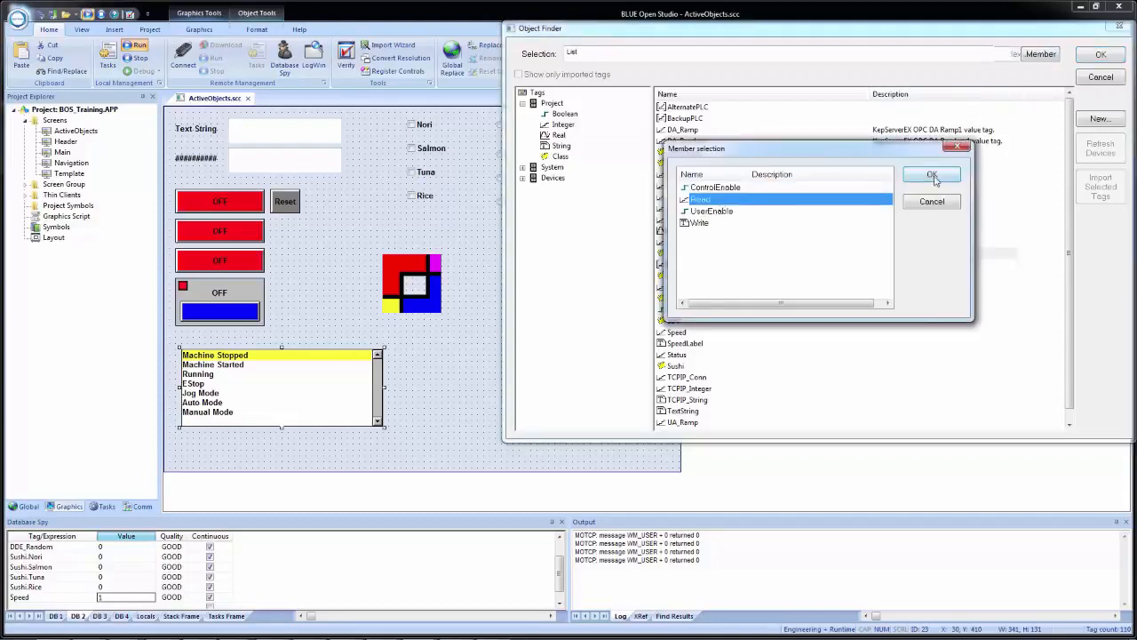
click(932, 175)
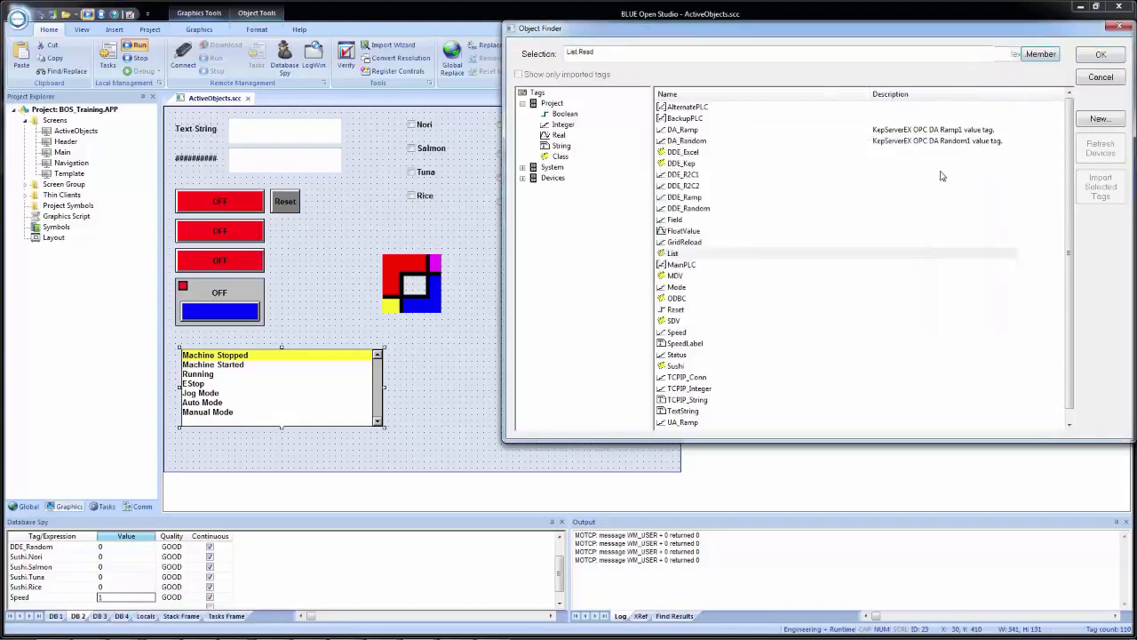
click(1094, 57)
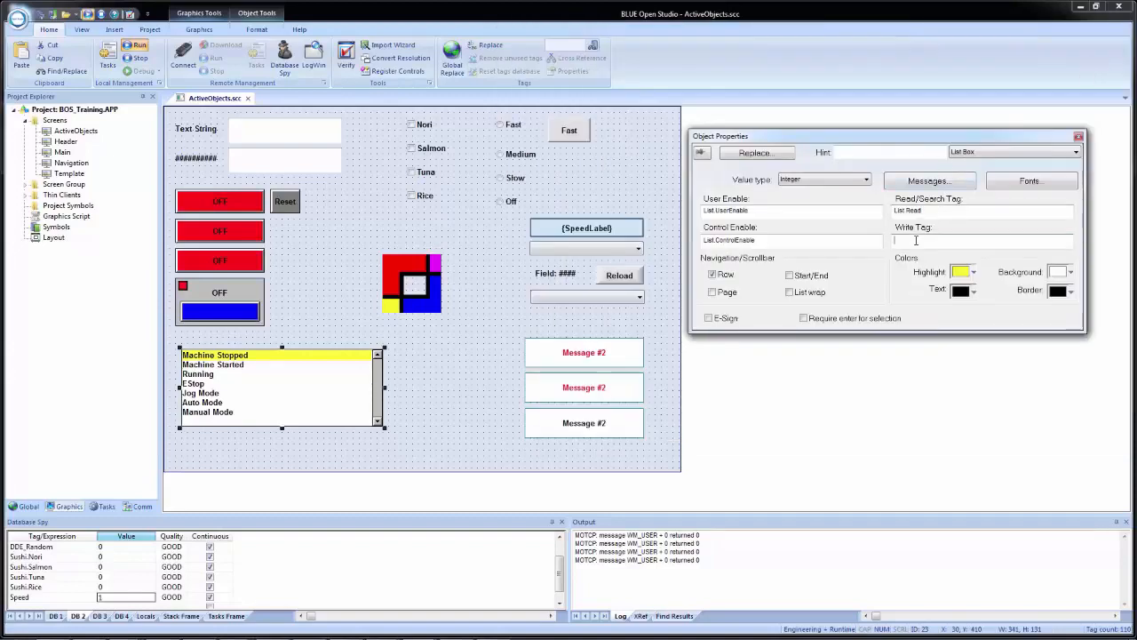
Assign the Write member of the List tag (List.Write) as the list box's Write Tag.
right_click(918, 240)
click(949, 249)
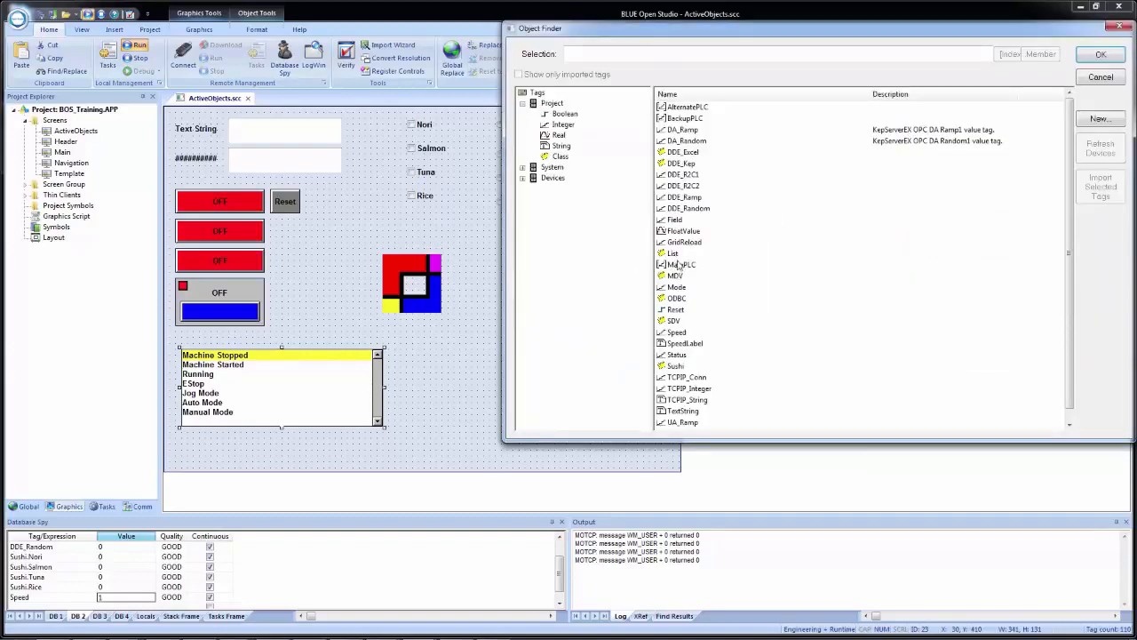
click(1039, 55)
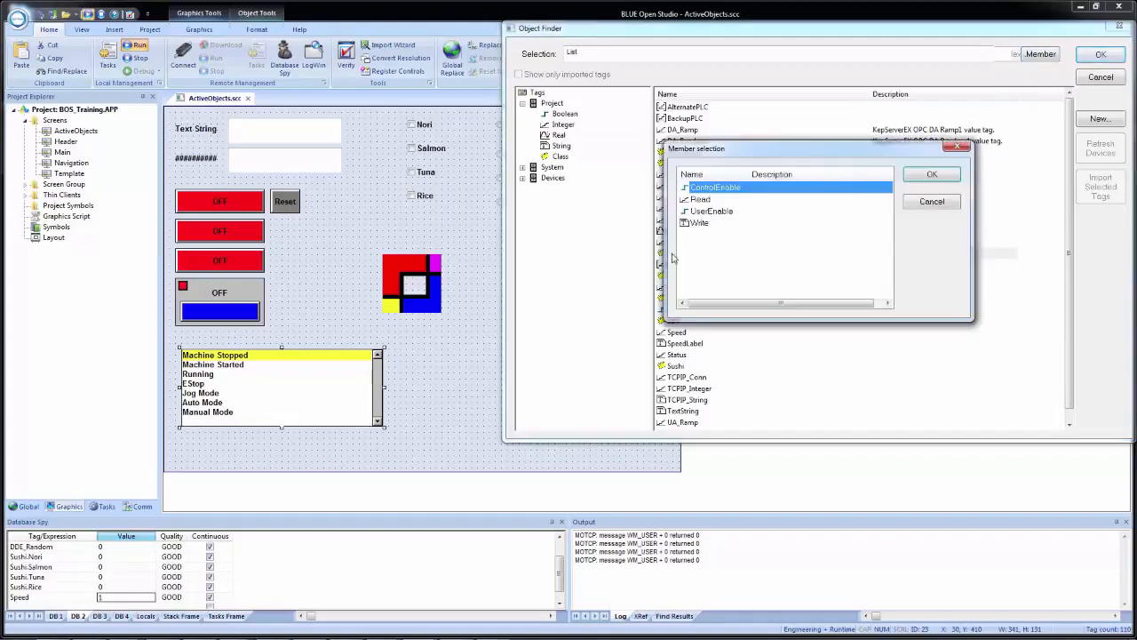
click(698, 223)
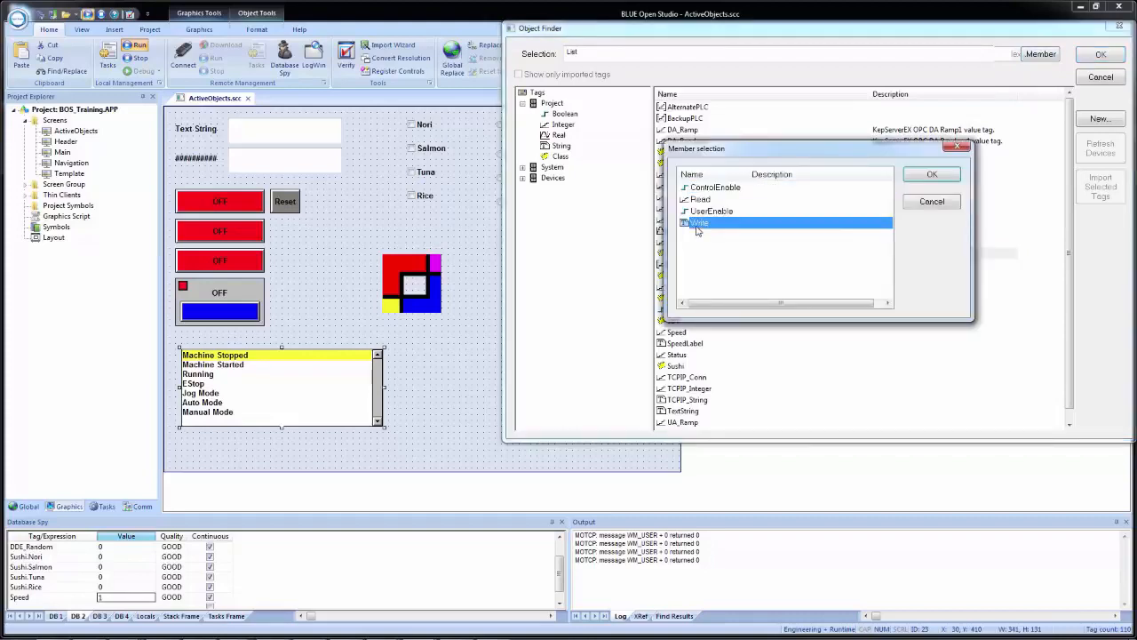
click(932, 175)
click(1098, 56)
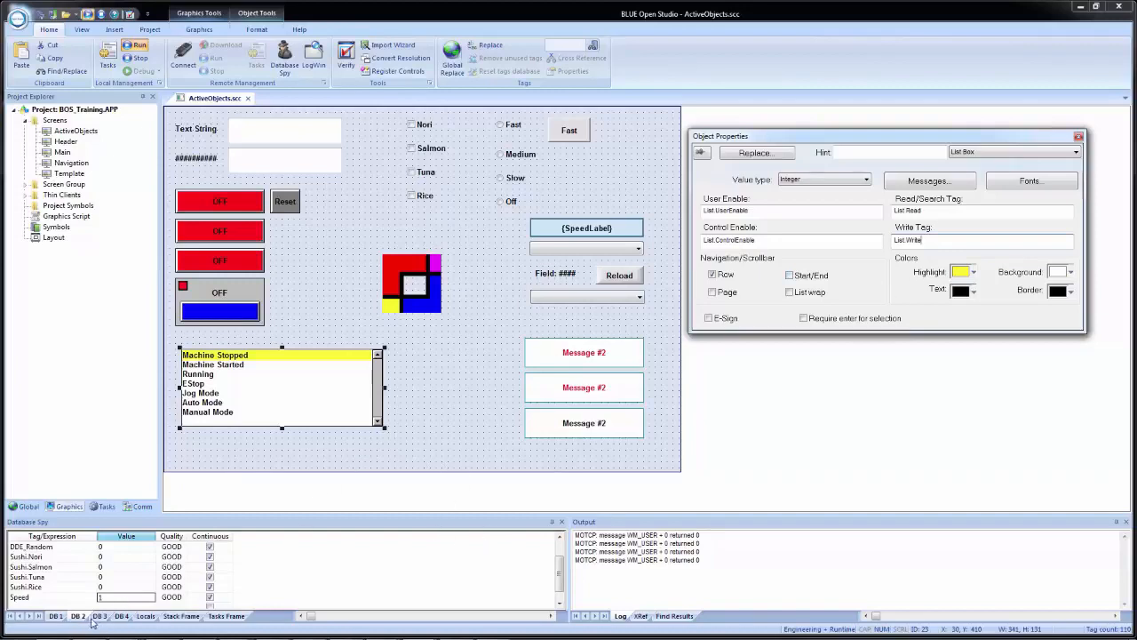
Copy the list box's User Enable tag, List.UserEnable, into a new row of the Database Spy's DB 3 sheet.
click(55, 616)
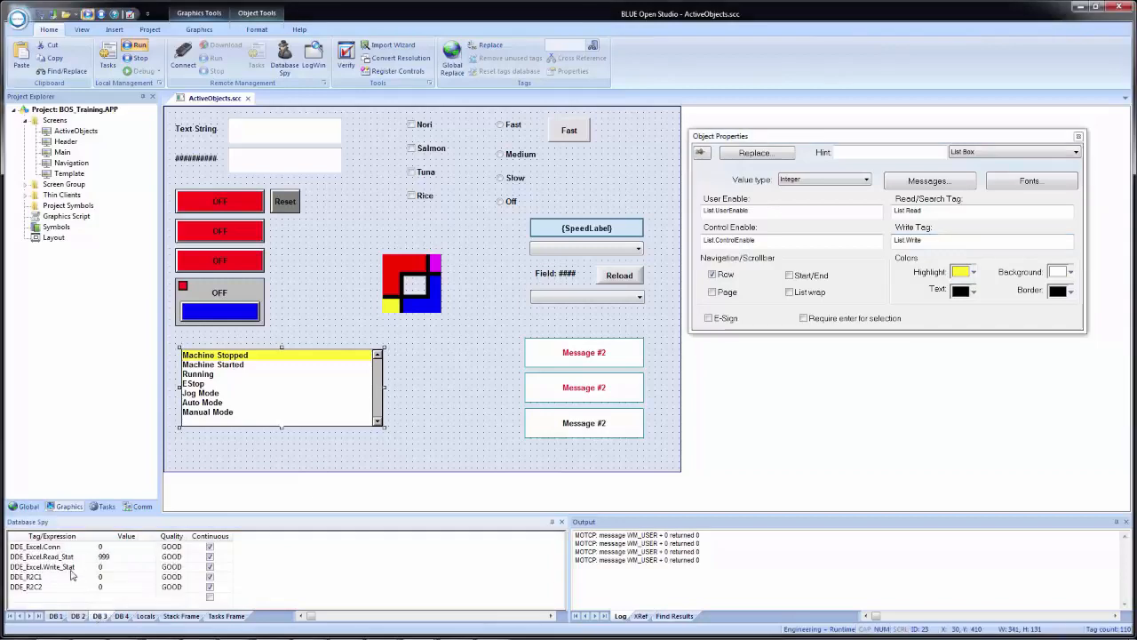
click(43, 597)
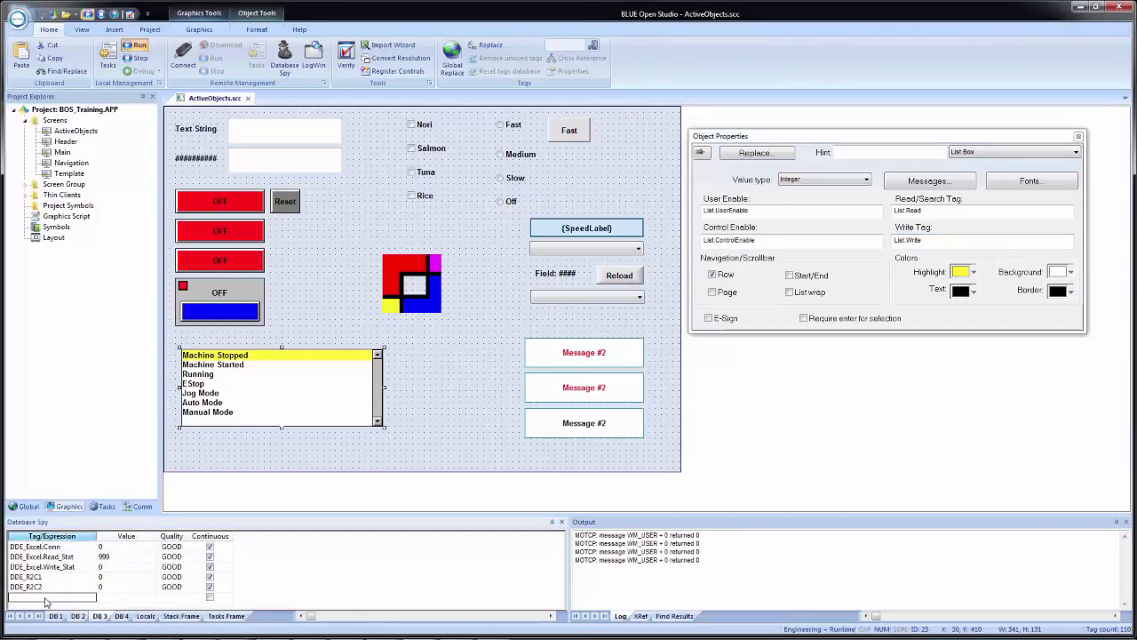
click(708, 221)
key(ctrl+c)
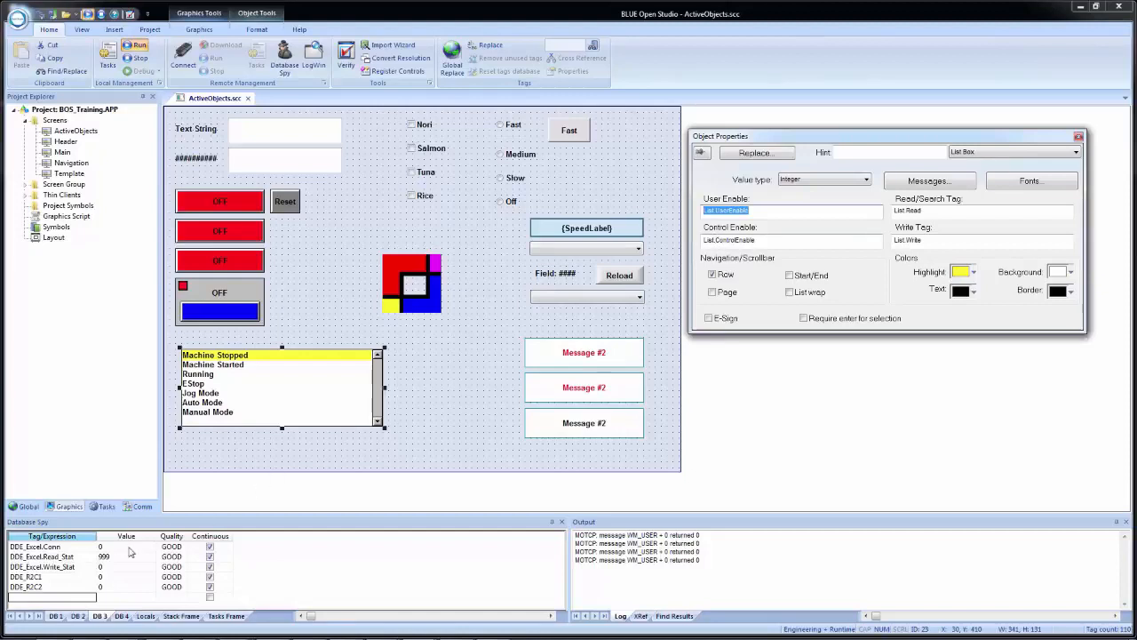
click(84, 601)
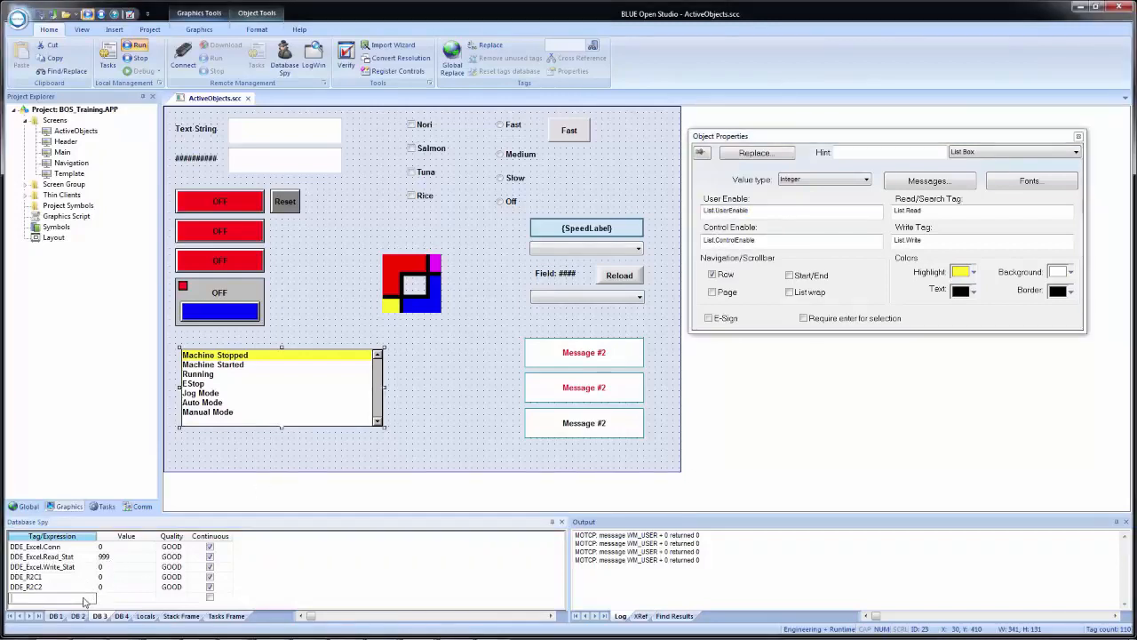
key(ctrl+v)
key(Return)
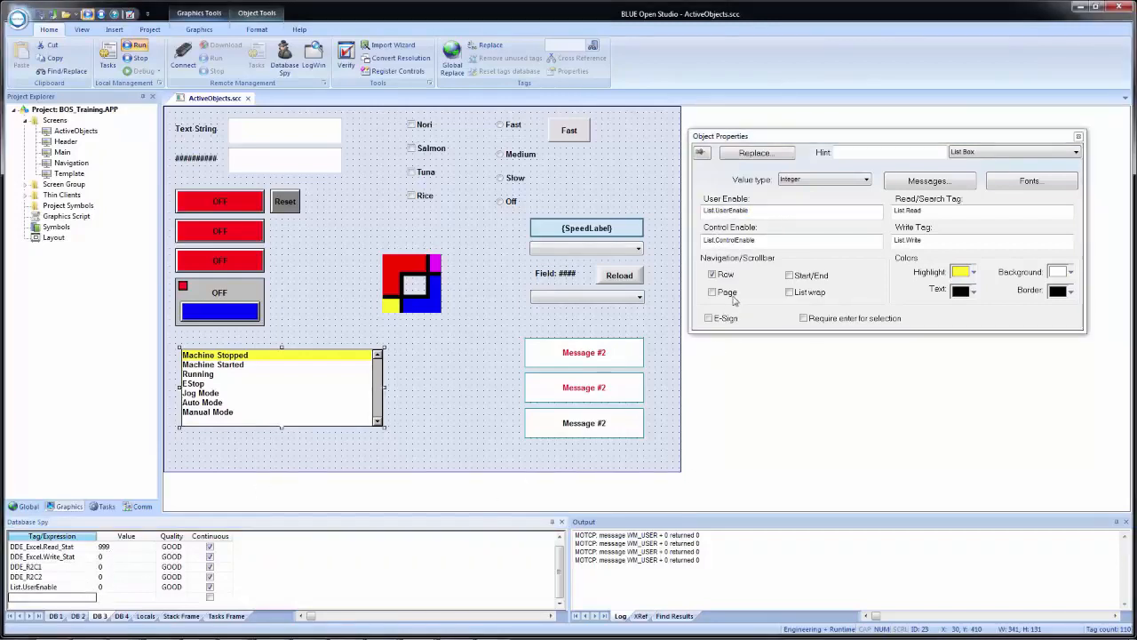
Copy the Control Enable tag, List.ControlEnable, into the next empty row of the Database Spy.
double_click(762, 242)
key(ctrl+c)
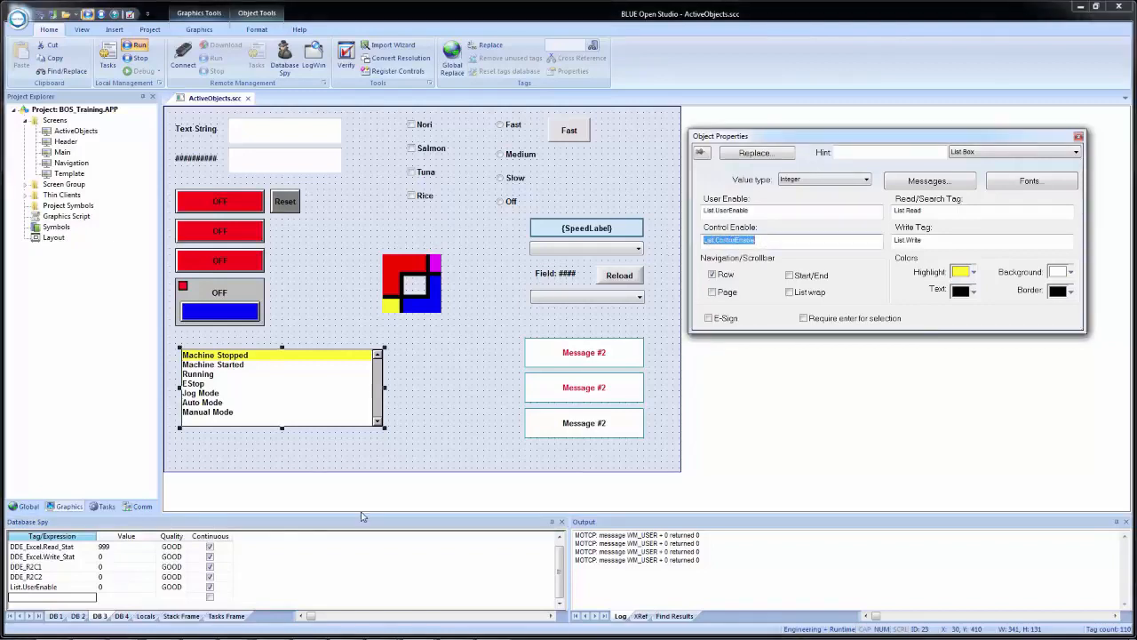
click(48, 601)
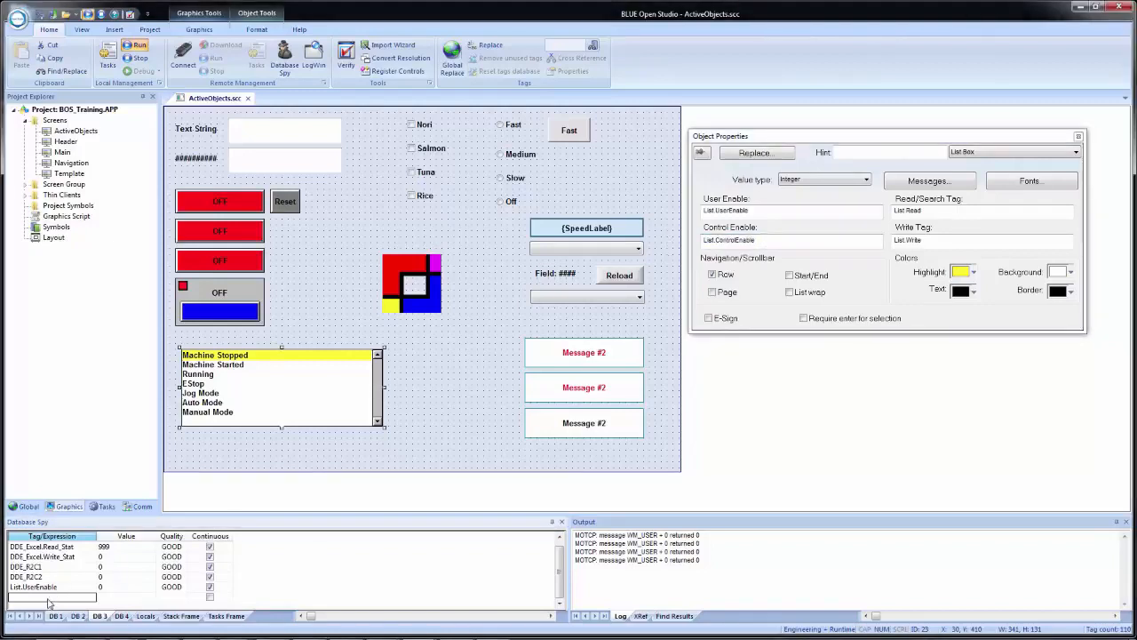
key(ctrl+v)
key(Return)
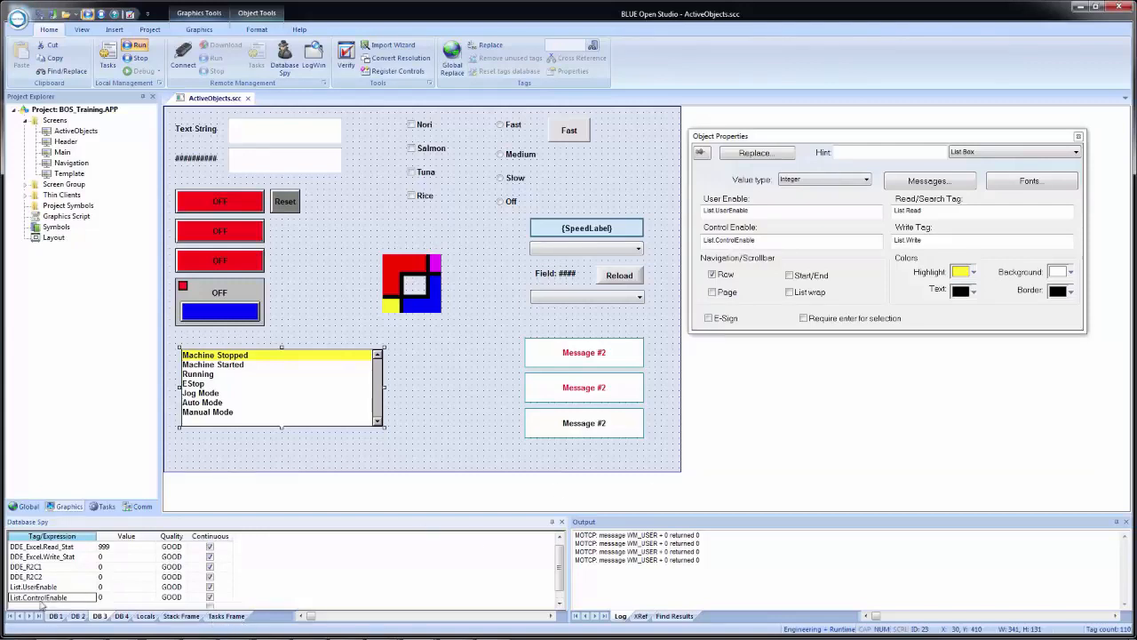
Copy the list box's Read/Search Tag, List.Read, into the next empty row of the Database Spy.
click(938, 206)
key(ctrl+c)
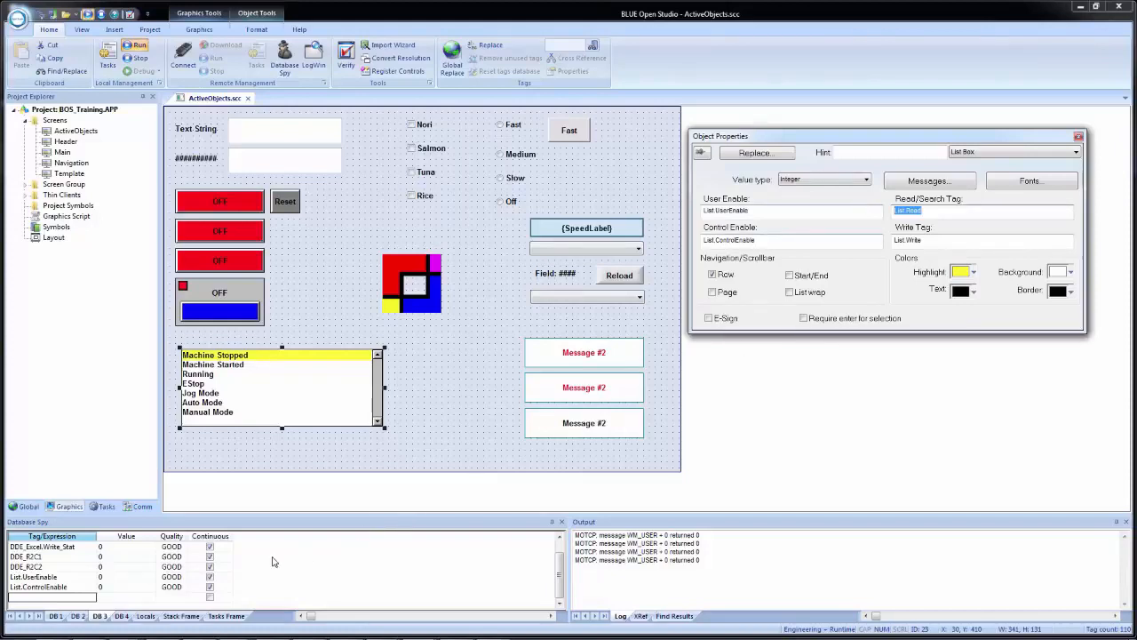
click(55, 602)
key(ctrl+v)
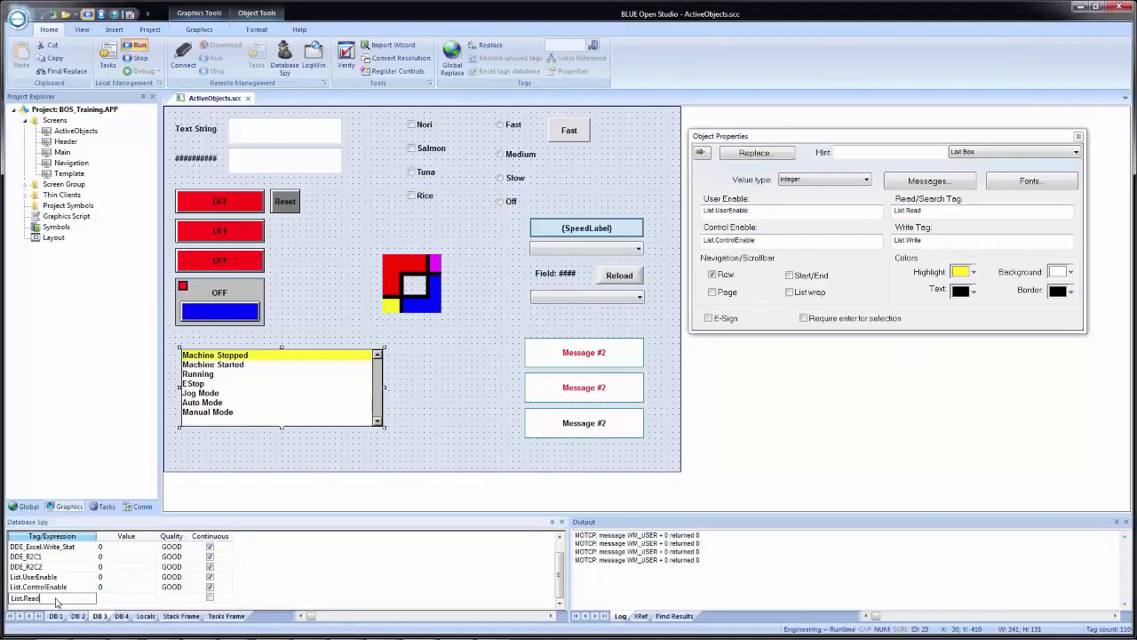
key(Return)
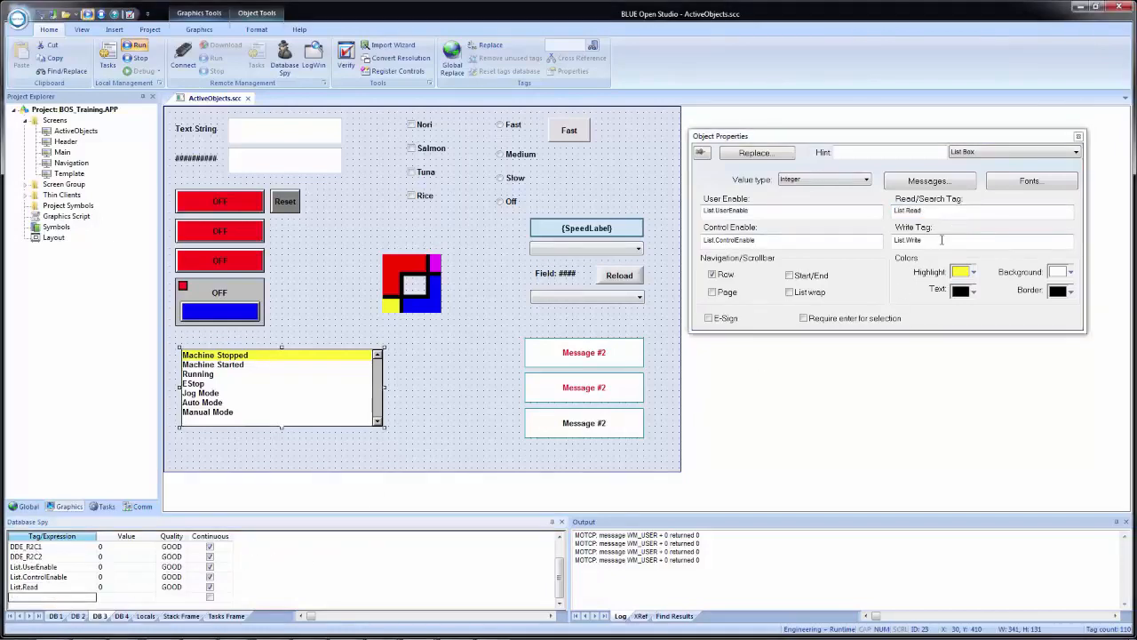
Copy the list box's Write Tag, List.Write, into the next empty row of the Database Spy.
click(906, 240)
key(ctrl+c)
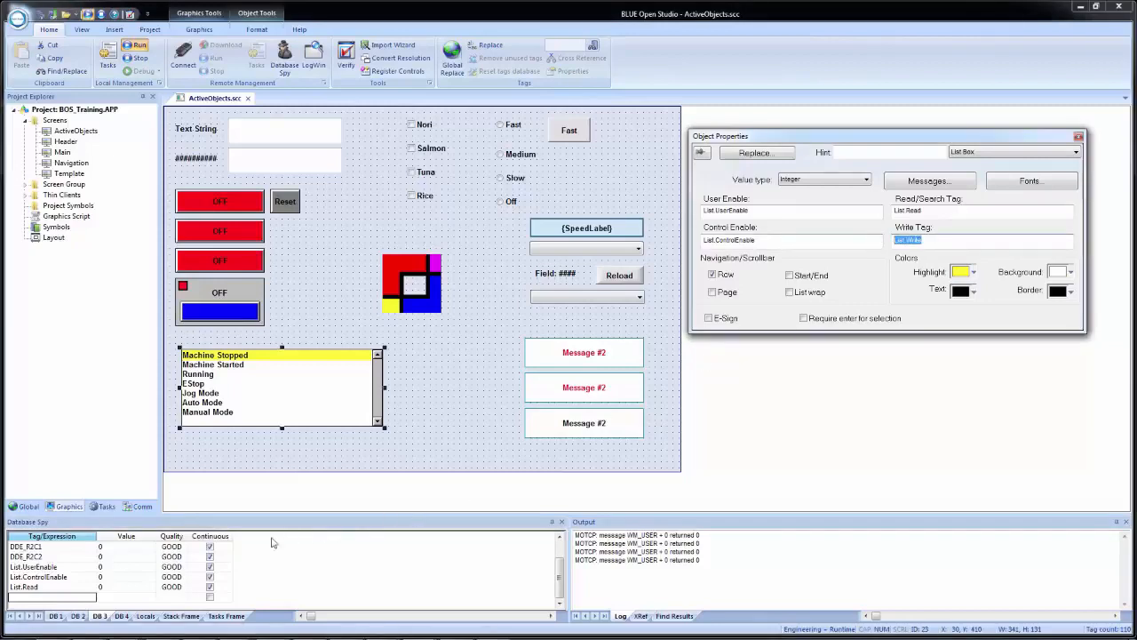
click(55, 602)
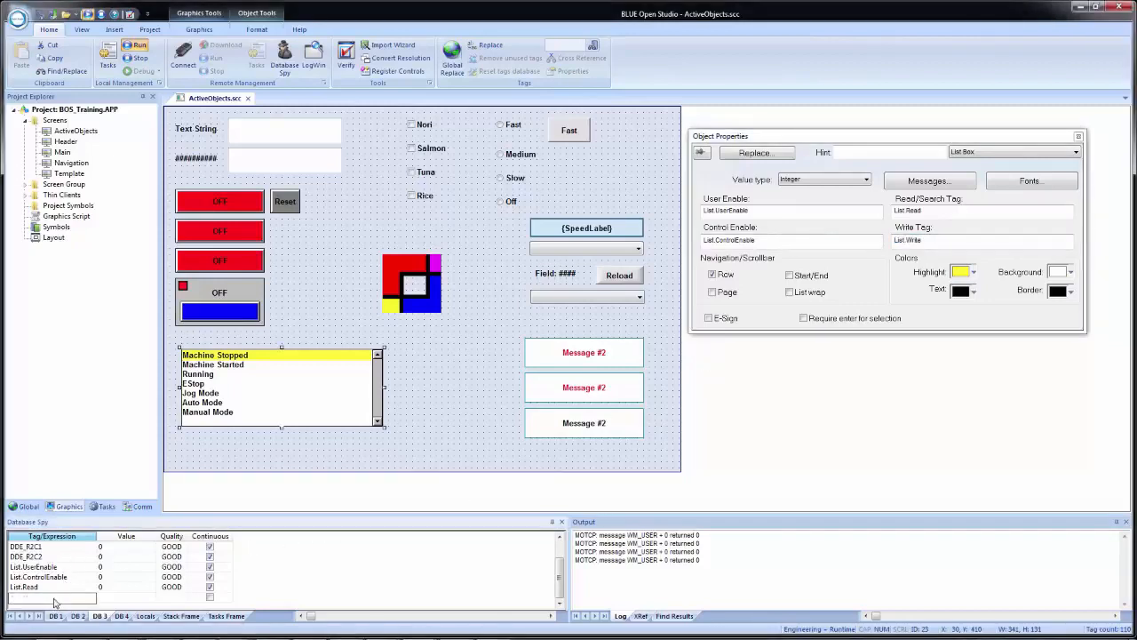
key(ctrl+v)
key(Return)
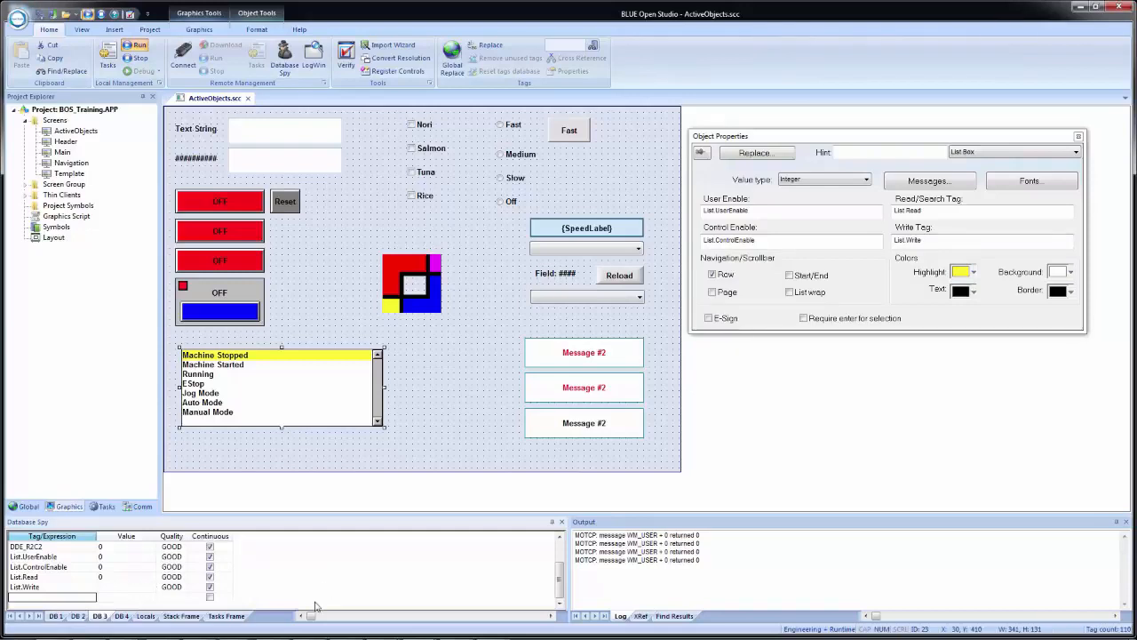
Save the screen, and arrange the runtime viewer and the development window side by side.
click(481, 428)
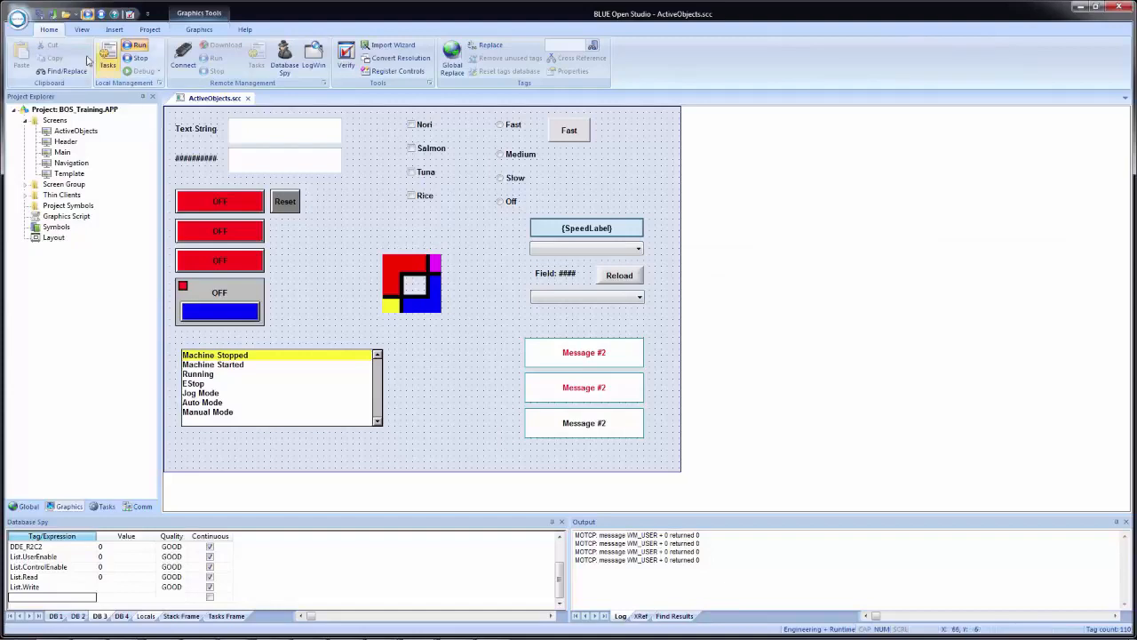
click(42, 18)
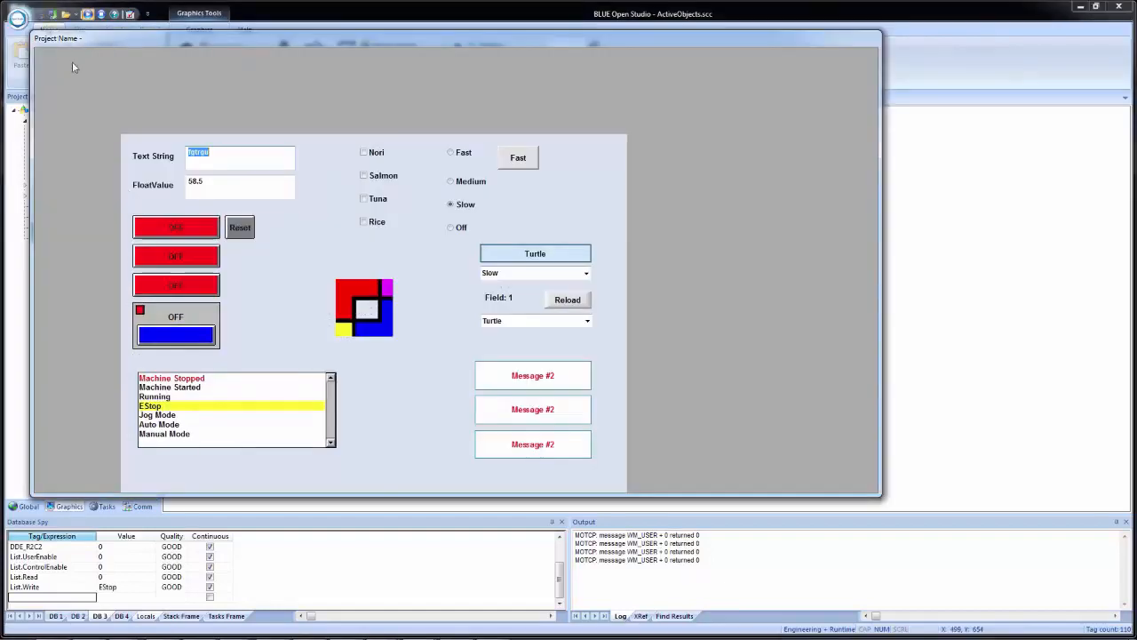
click(201, 400)
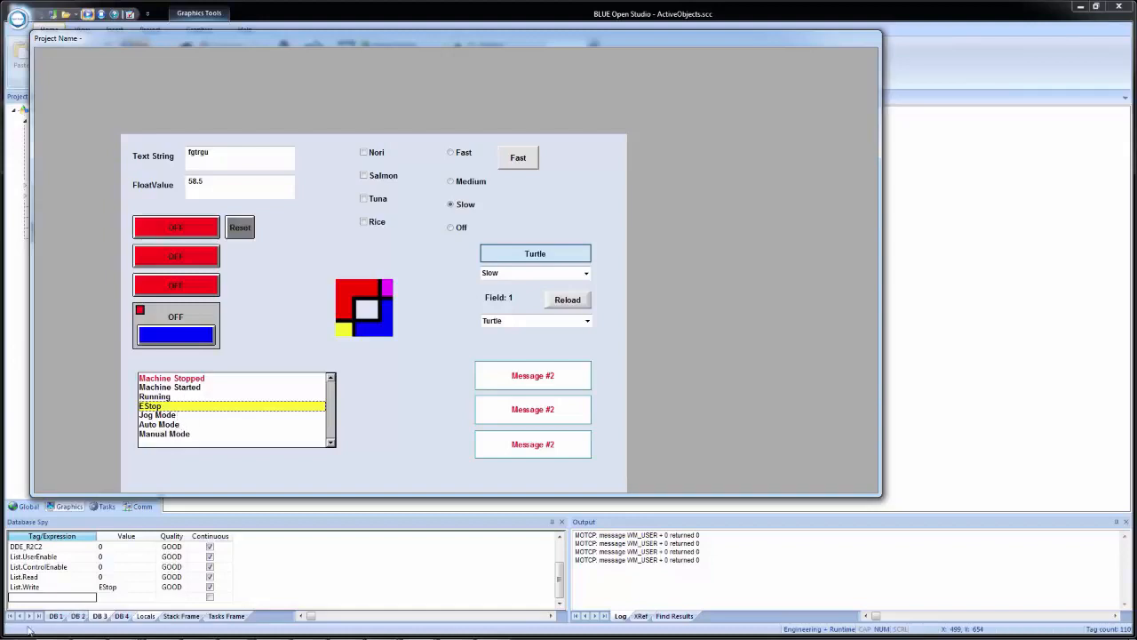
key(super+Right)
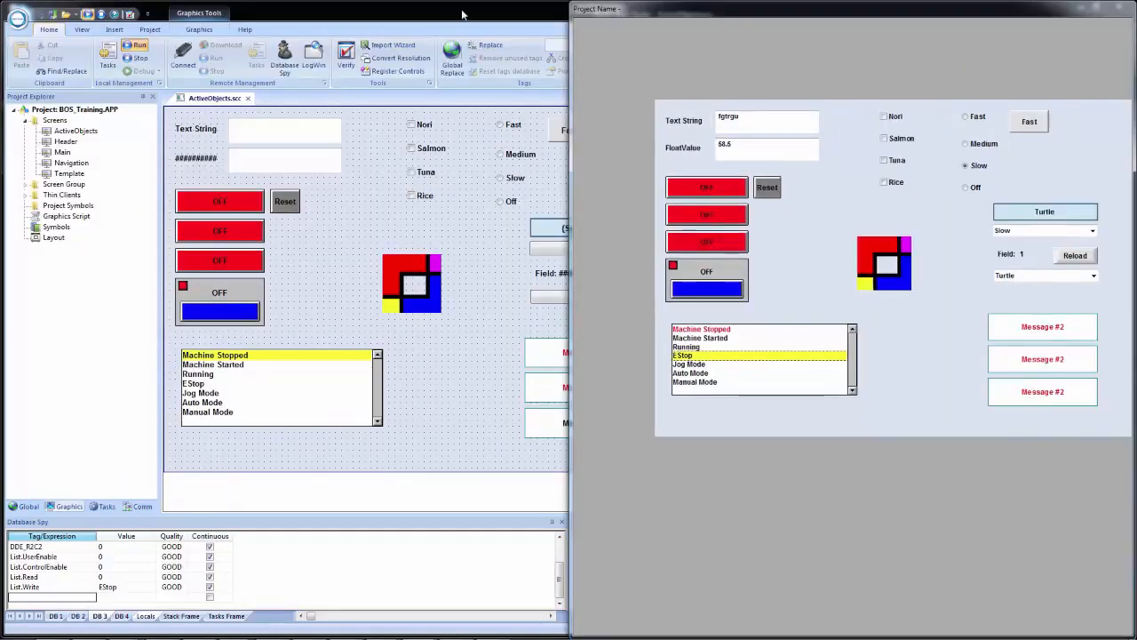
key(alt+F4)
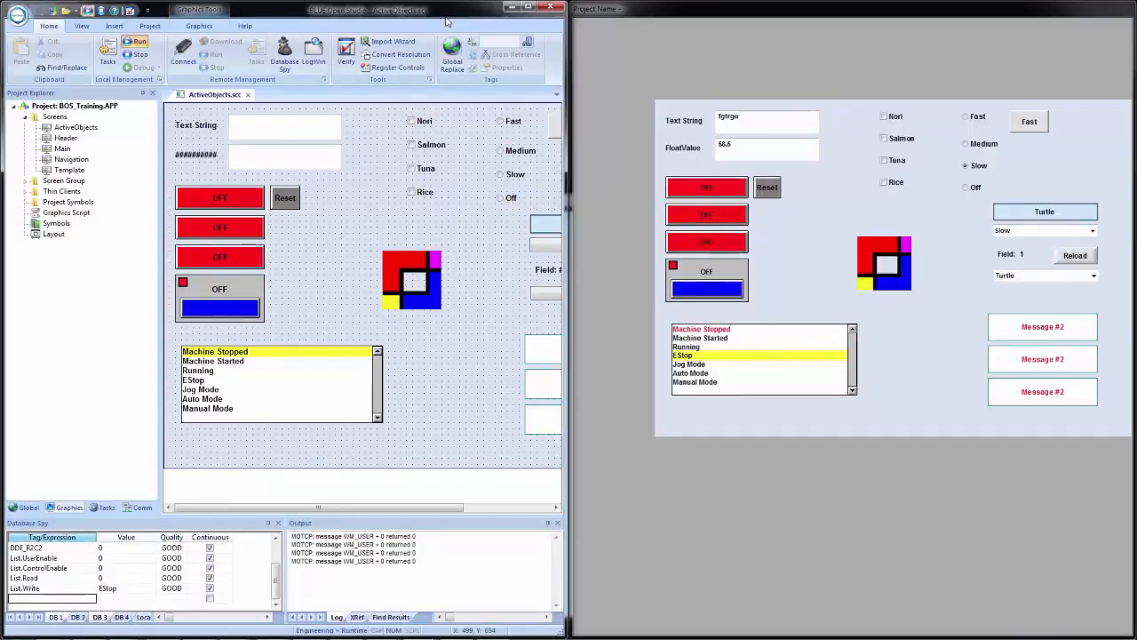
Set List.UserEnable to 1 in the Database Spy.
click(112, 562)
text(1)
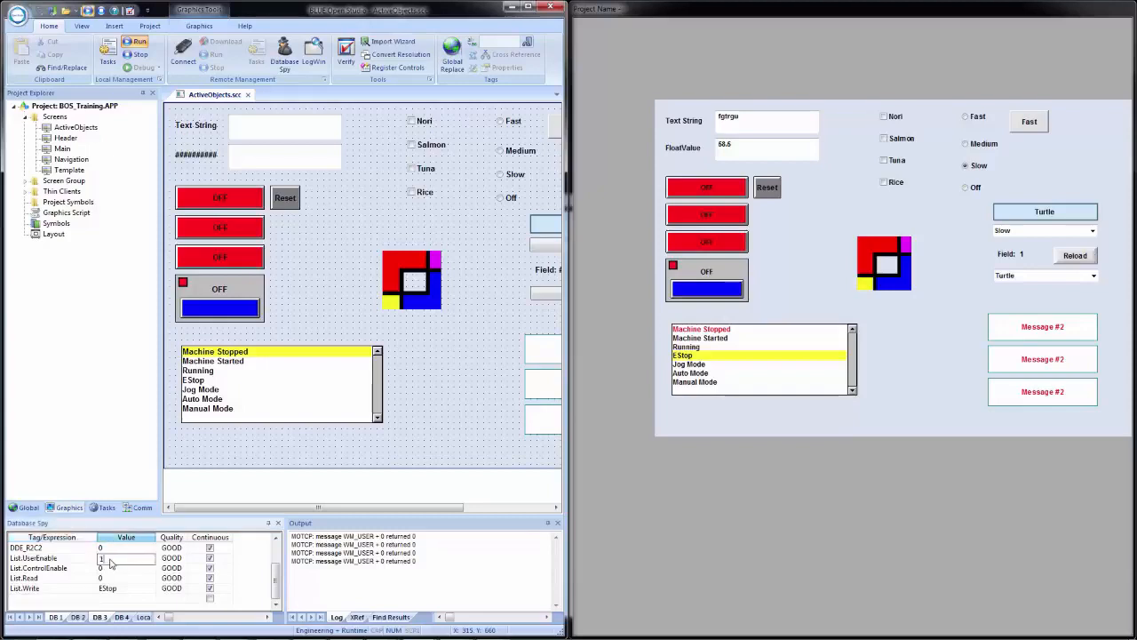
key(Return)
Test the runtime list box by selecting various messages, from Machine Started to Running, while watching List.Write in the Database Spy.
click(692, 340)
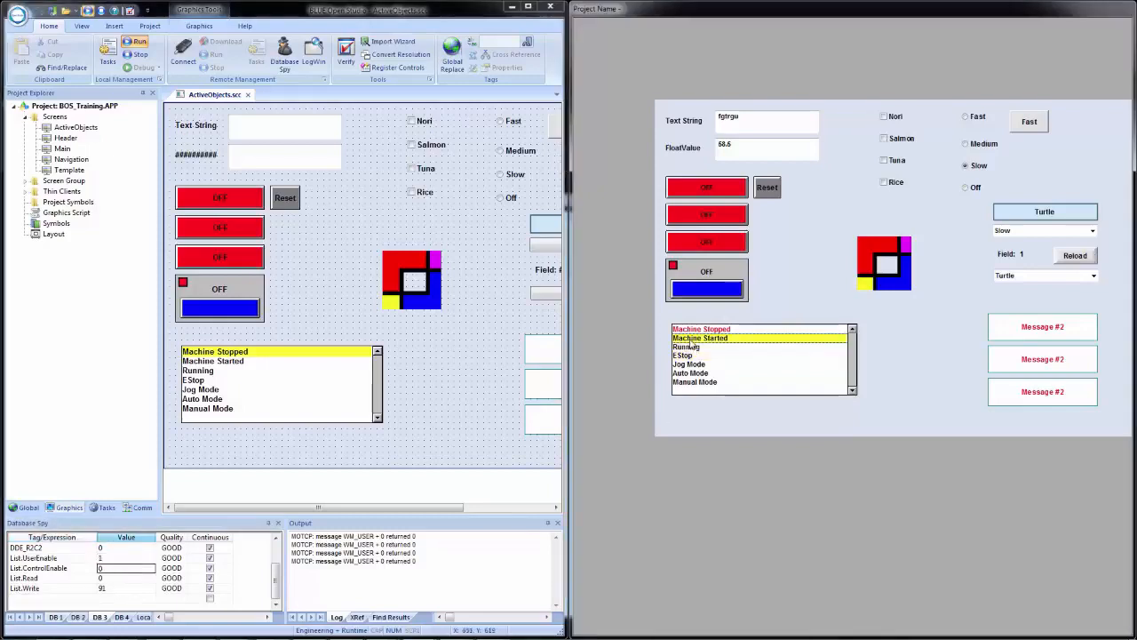
click(680, 357)
click(688, 373)
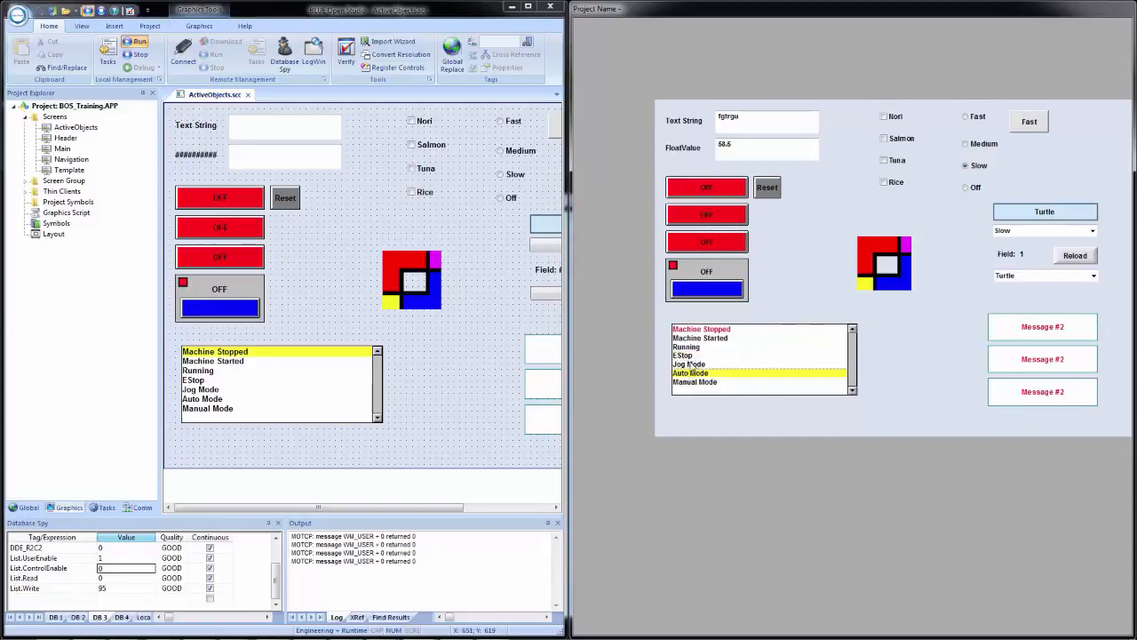
click(691, 364)
click(697, 338)
click(699, 330)
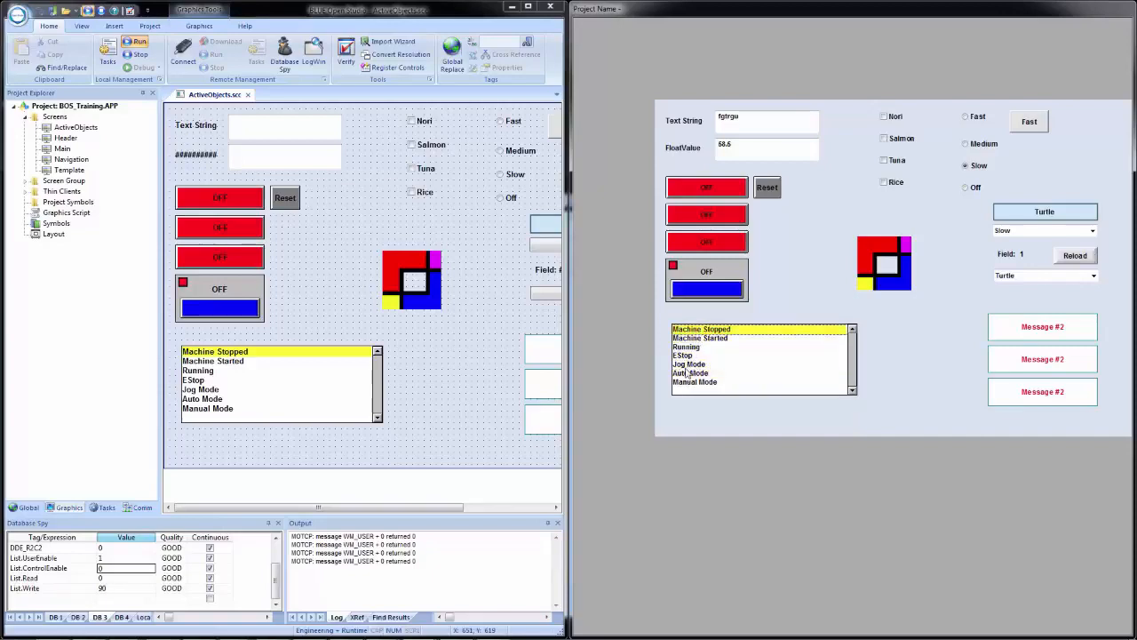
click(687, 366)
click(697, 349)
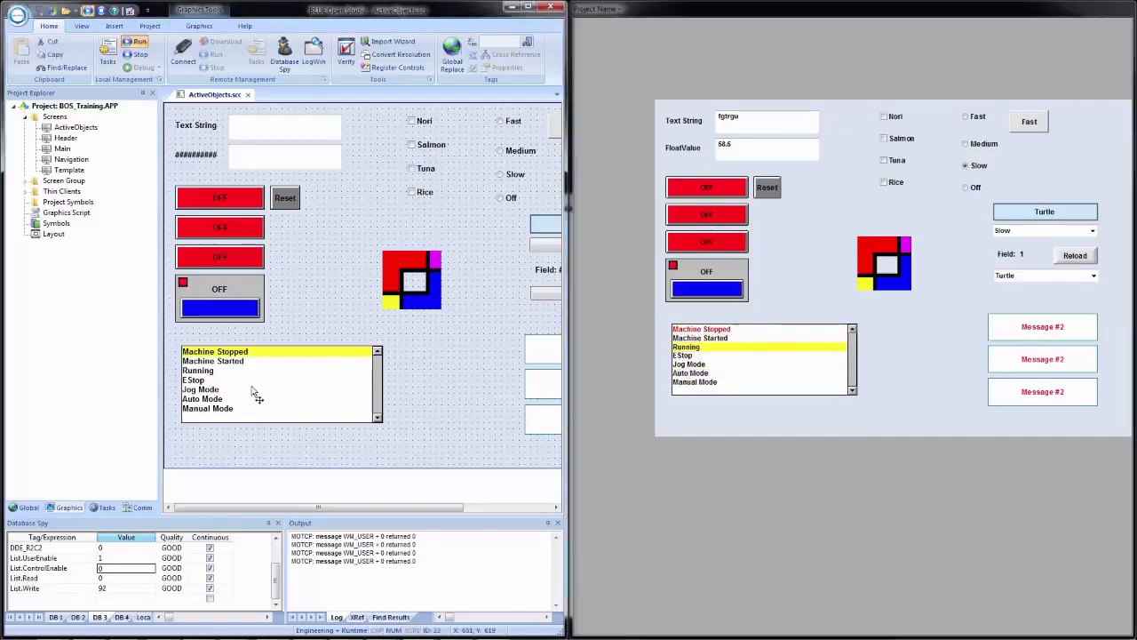
Open the list box's message configuration and compare its values with List.Write by selecting EStop, Machine Started, Auto Mode and Jog Mode at runtime.
double_click(254, 394)
drag(895, 145, 276, 107)
click(311, 144)
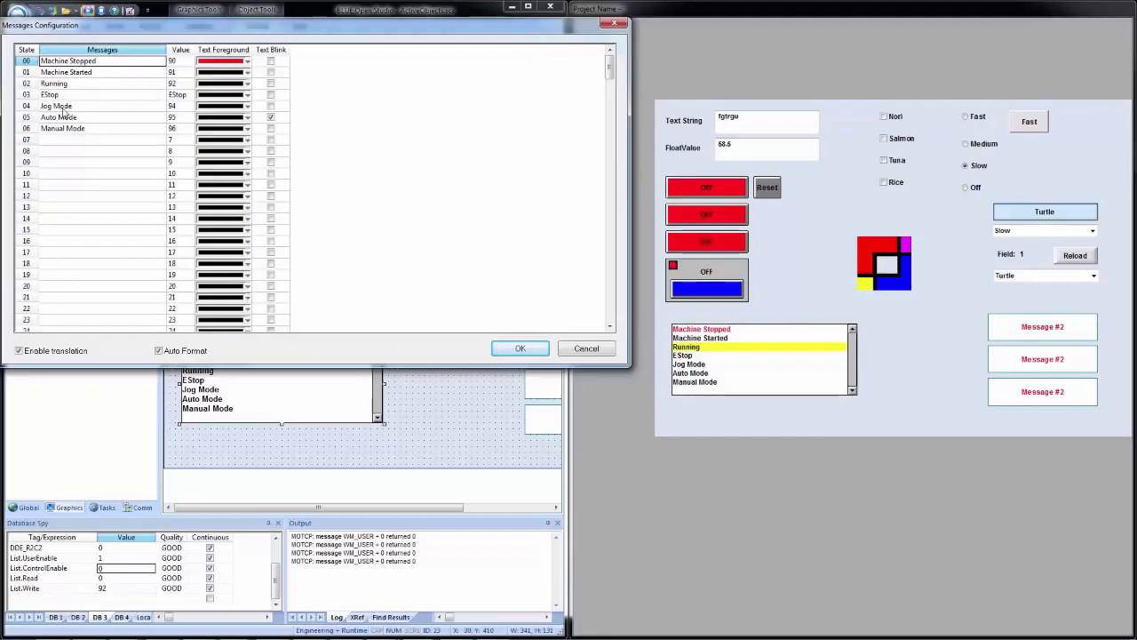
click(686, 355)
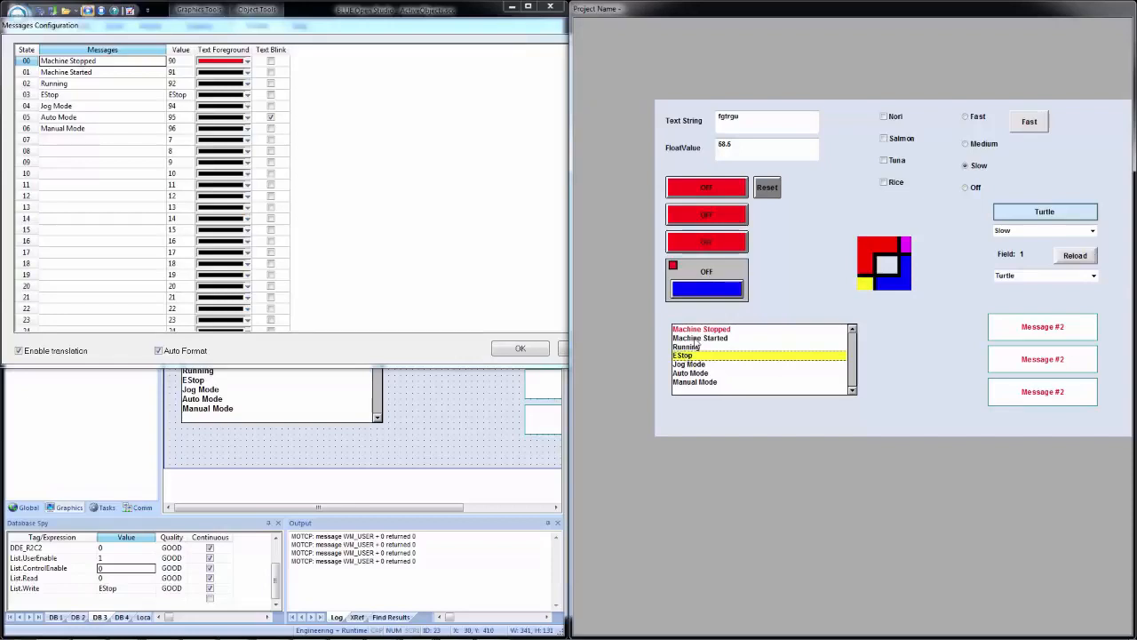
click(696, 340)
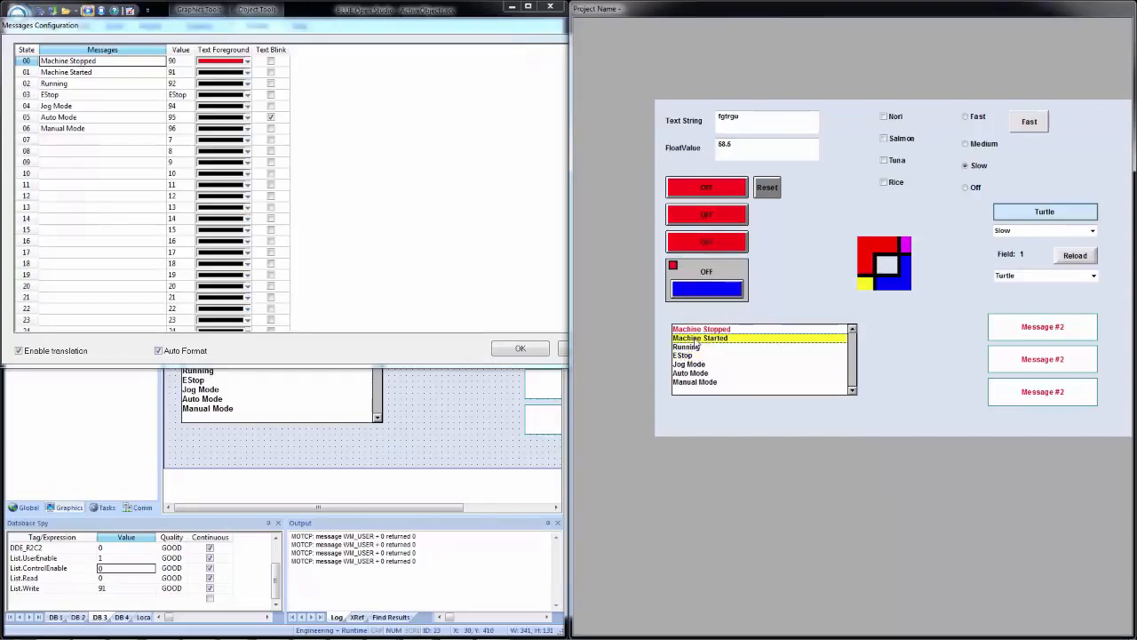
click(685, 384)
click(686, 373)
click(701, 364)
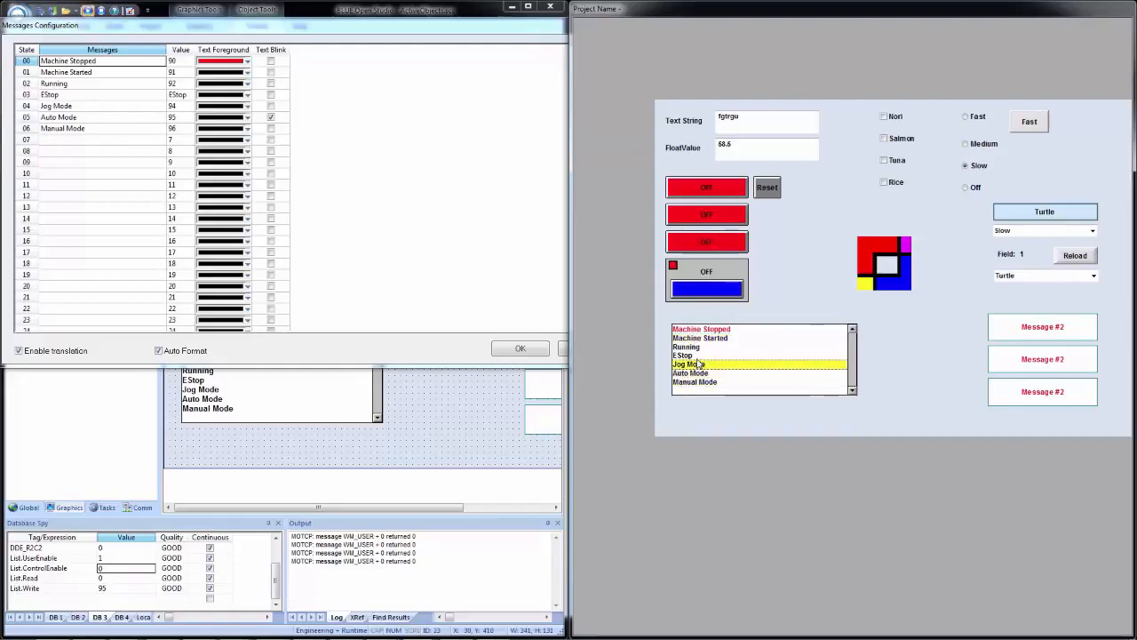
Move the runtime list selection up and down row by row, select Auto Mode, and close the message configuration.
key(Down)
key(Up)
key(Up)
key(Up)
key(Up)
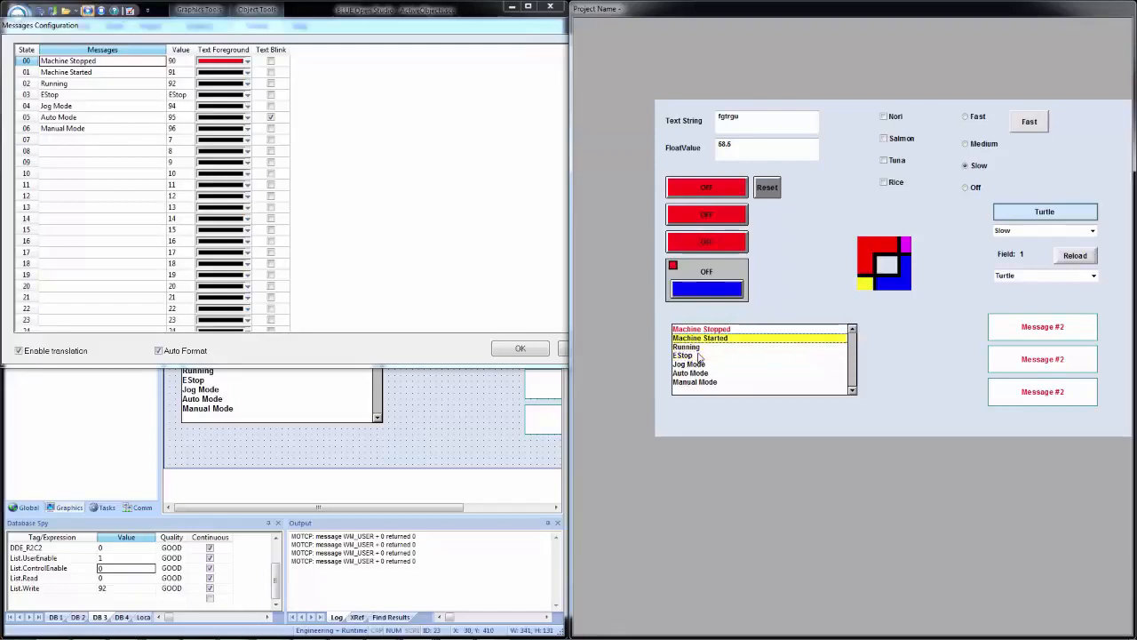
key(Down)
key(Down)
key(Up)
key(Up)
key(Down)
key(Down)
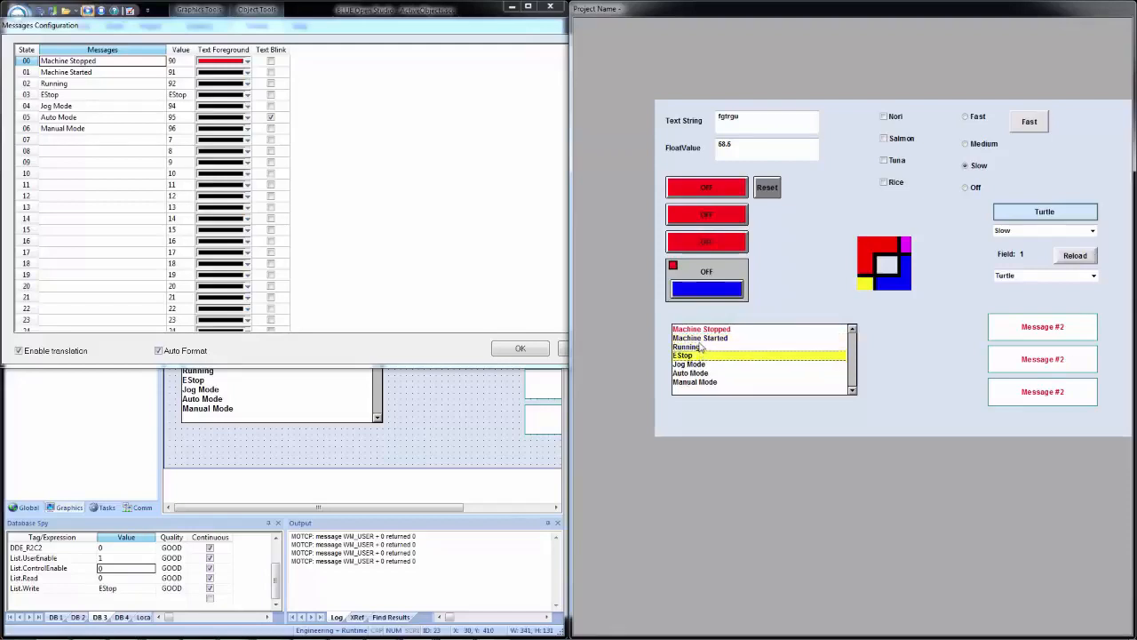
key(Up)
key(Up)
click(685, 373)
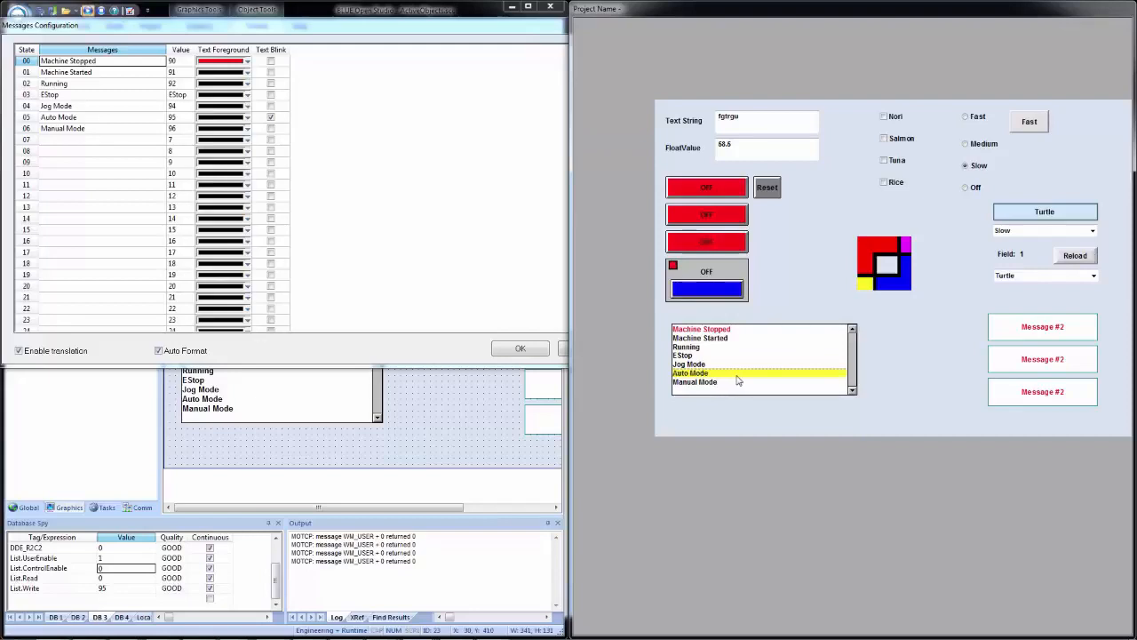
click(523, 347)
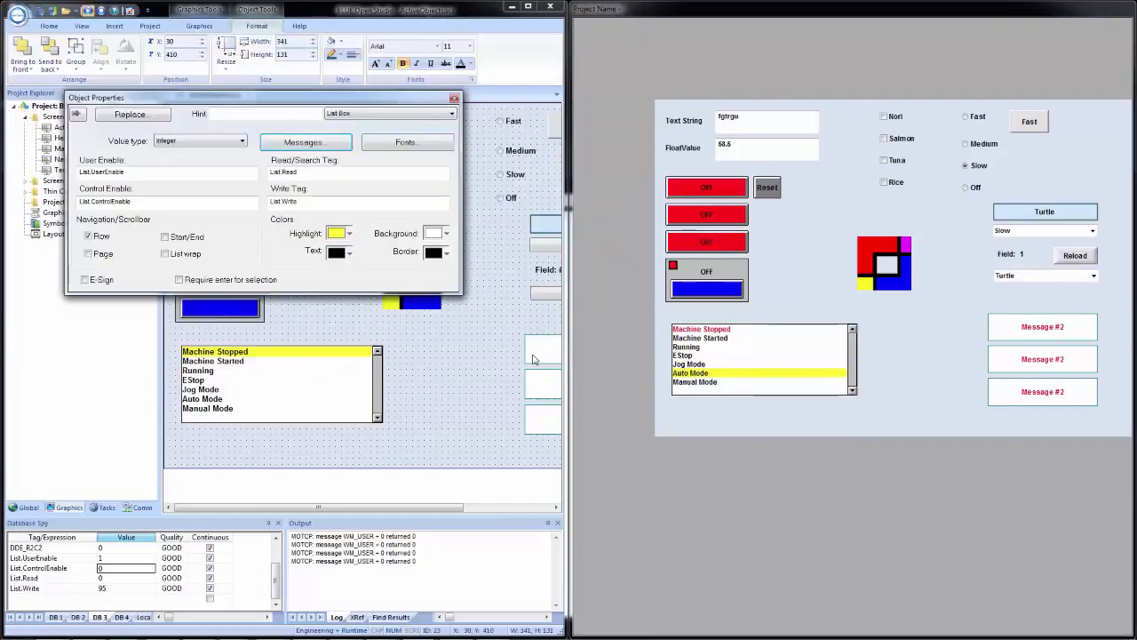
Set List.Read to 91 and List.ControlEnable to 1 in the Database Spy.
click(110, 578)
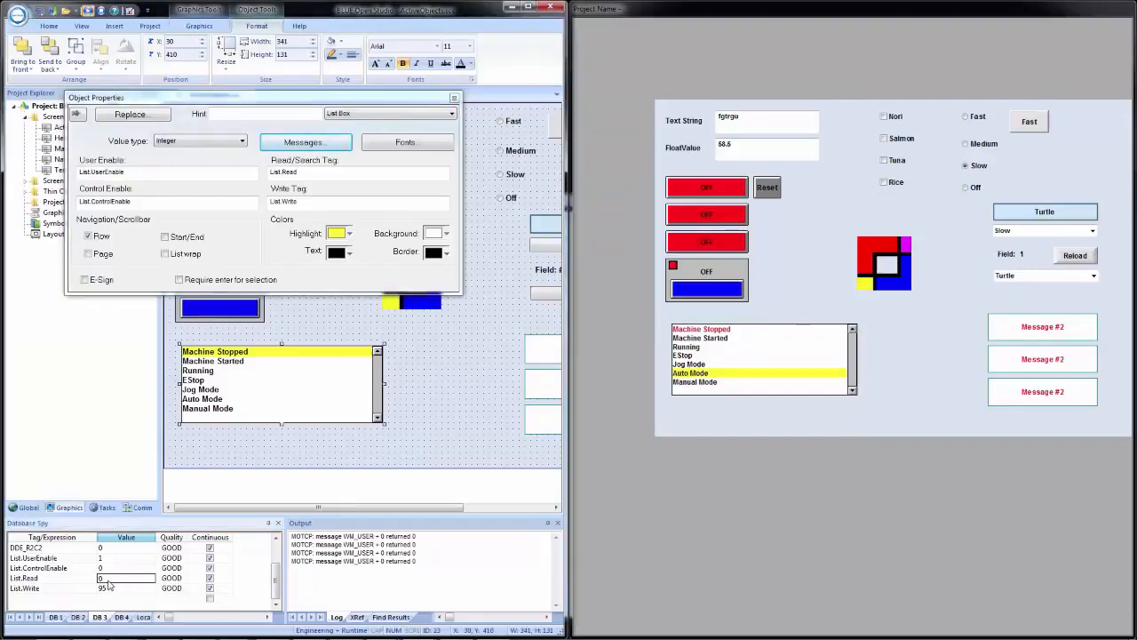
text(91)
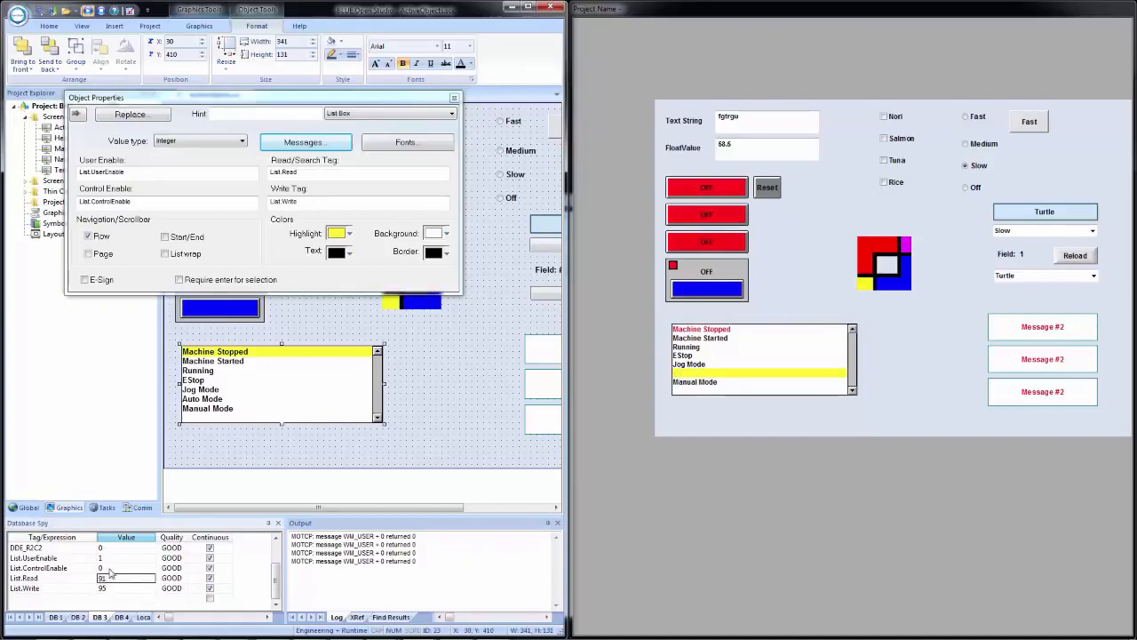
click(114, 569)
text(1)
key(Return)
Try to set List.Read to the EStop message value in the Database Spy.
click(110, 579)
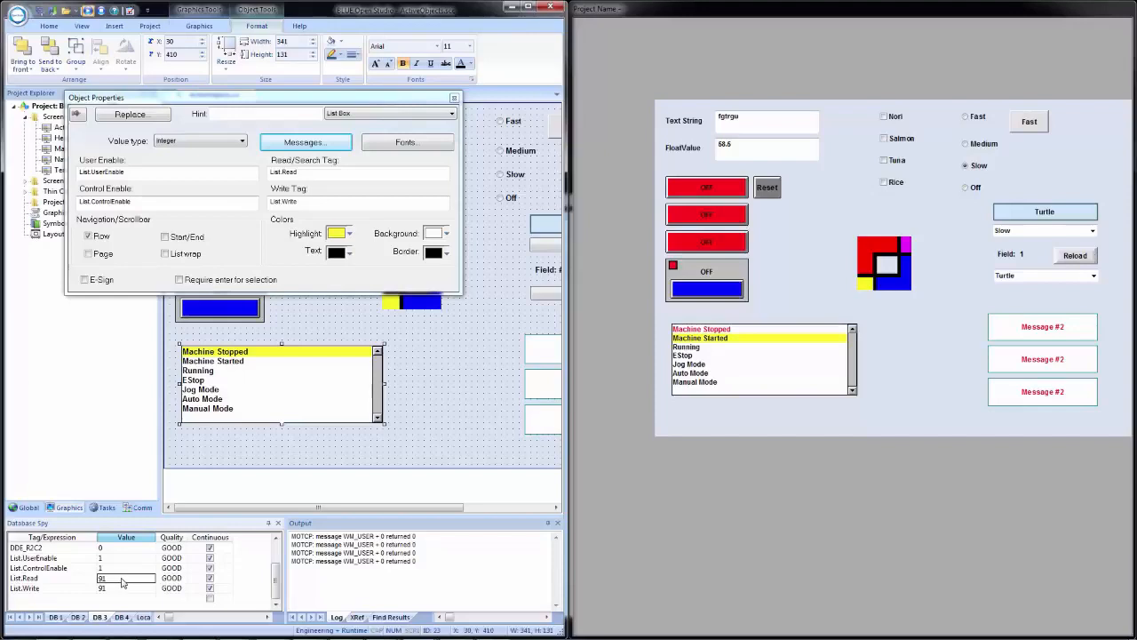
text(8Stop)
key(Return)
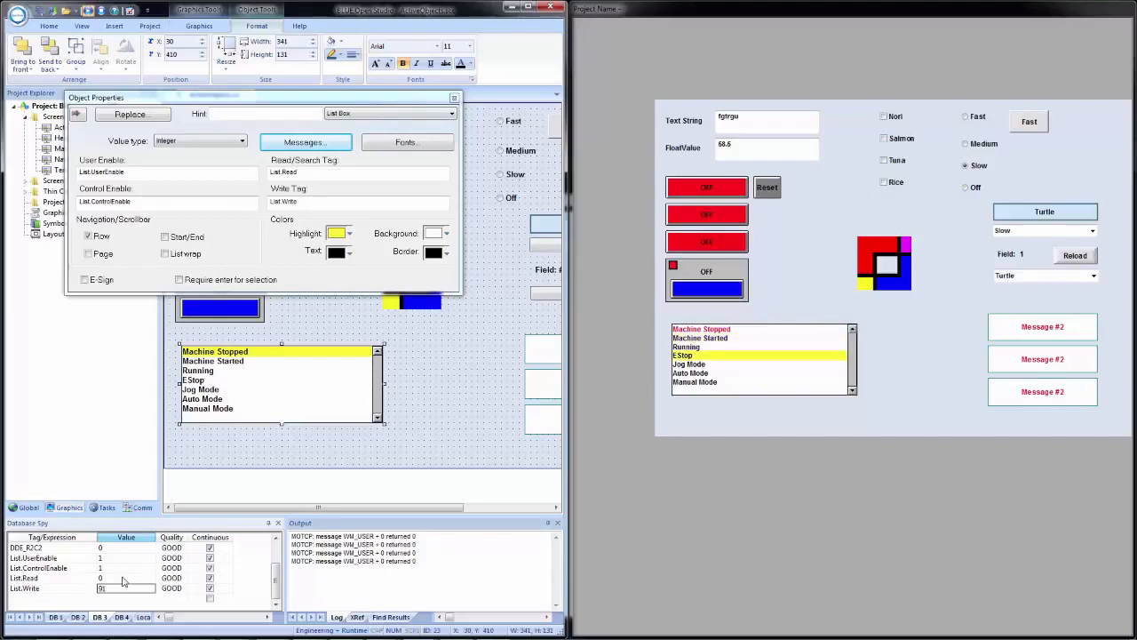
Set List.Read to 96 in the Database Spy to select Manual Mode in the runtime list box.
click(124, 581)
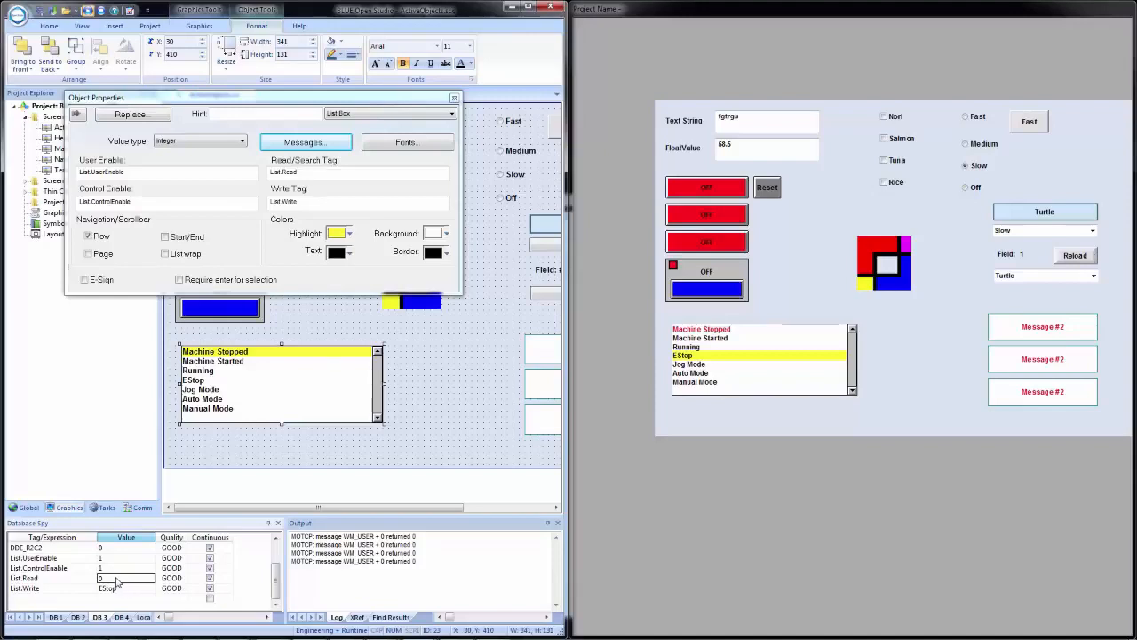
text(96)
key(Return)
text(96)
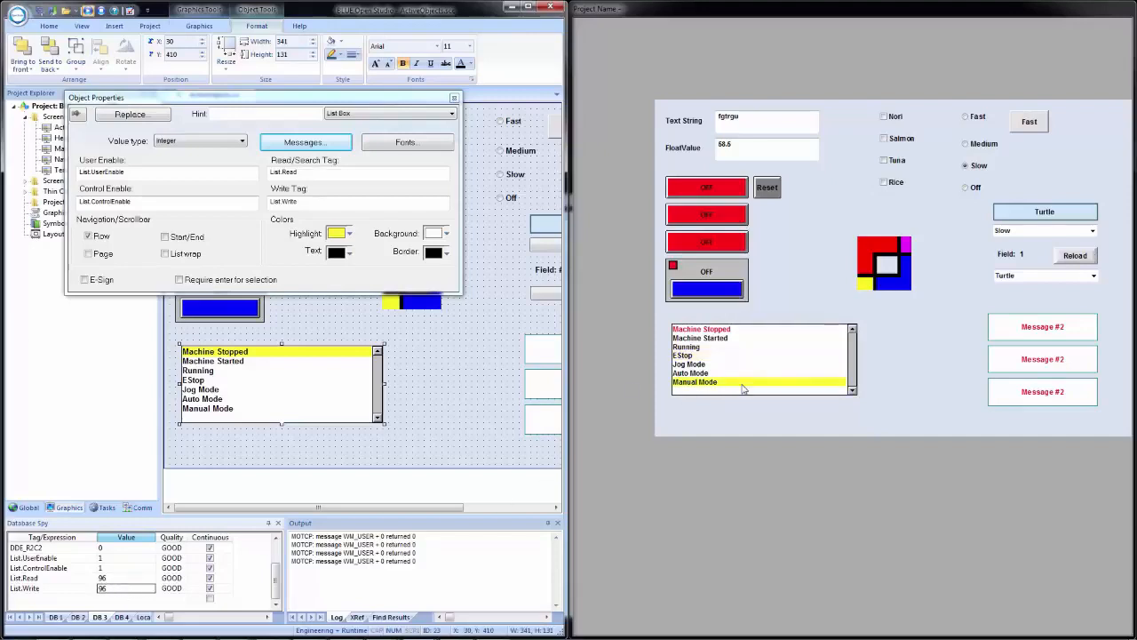
Close the list box's object properties and maximize the development window.
click(148, 590)
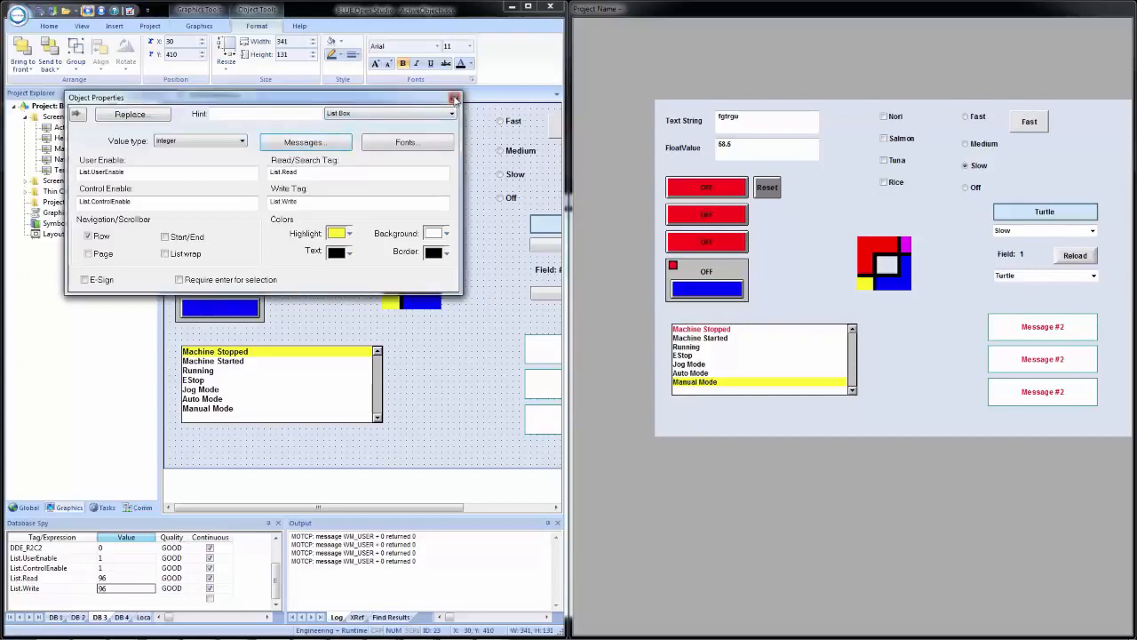
click(454, 97)
click(528, 6)
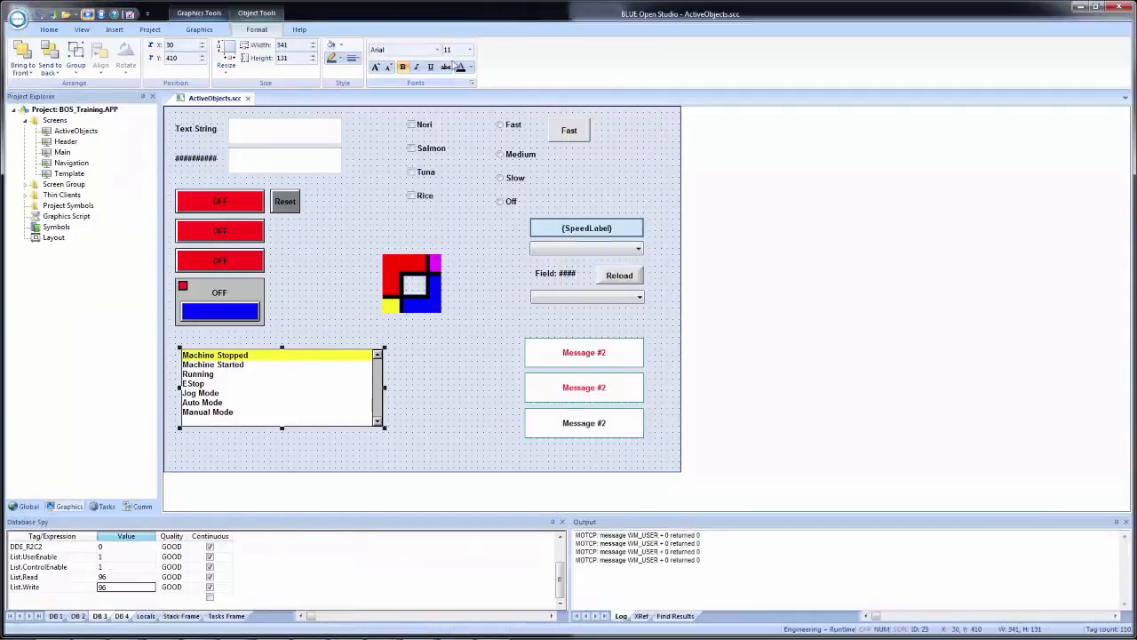
Draw a button about 101 by 41 pixels just below the list box on the ActiveObjects screen.
click(199, 29)
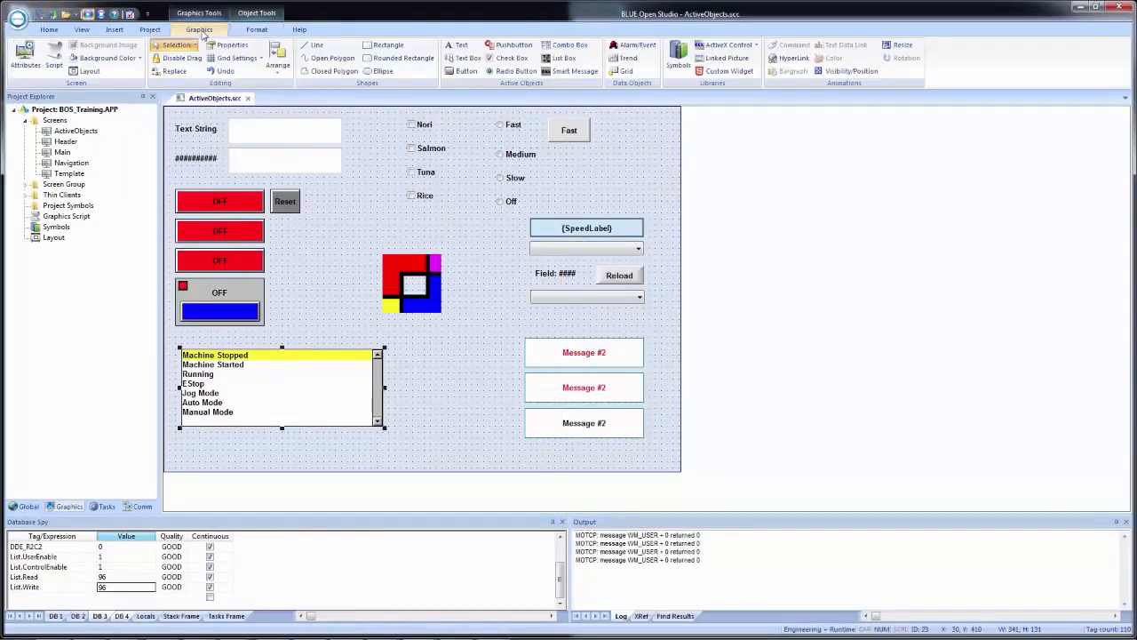
click(464, 70)
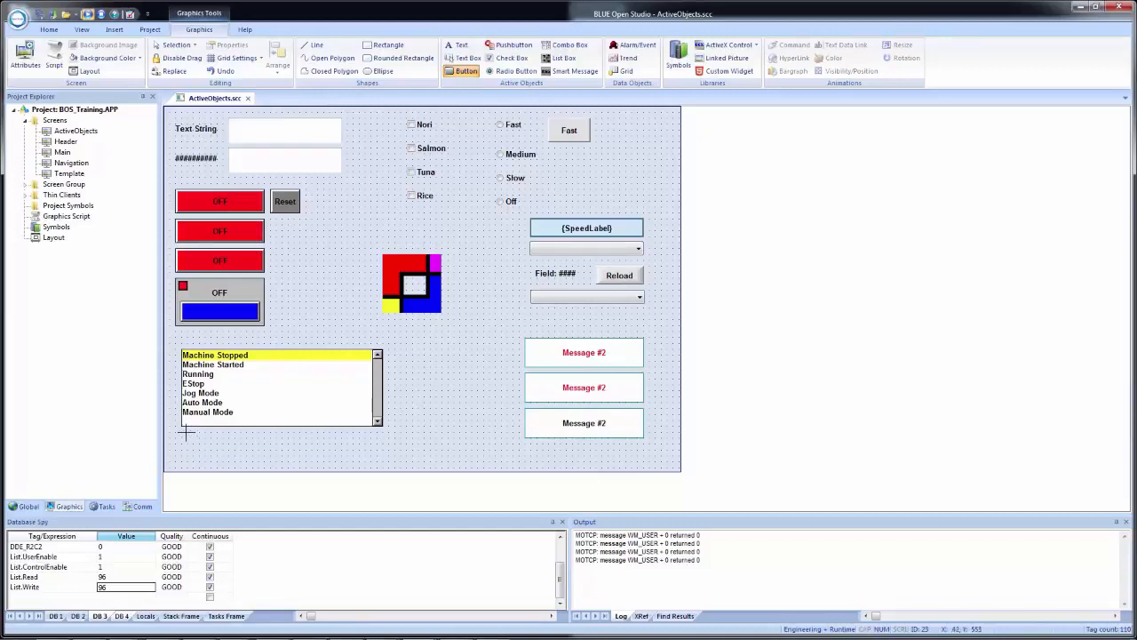
drag(187, 431, 251, 460)
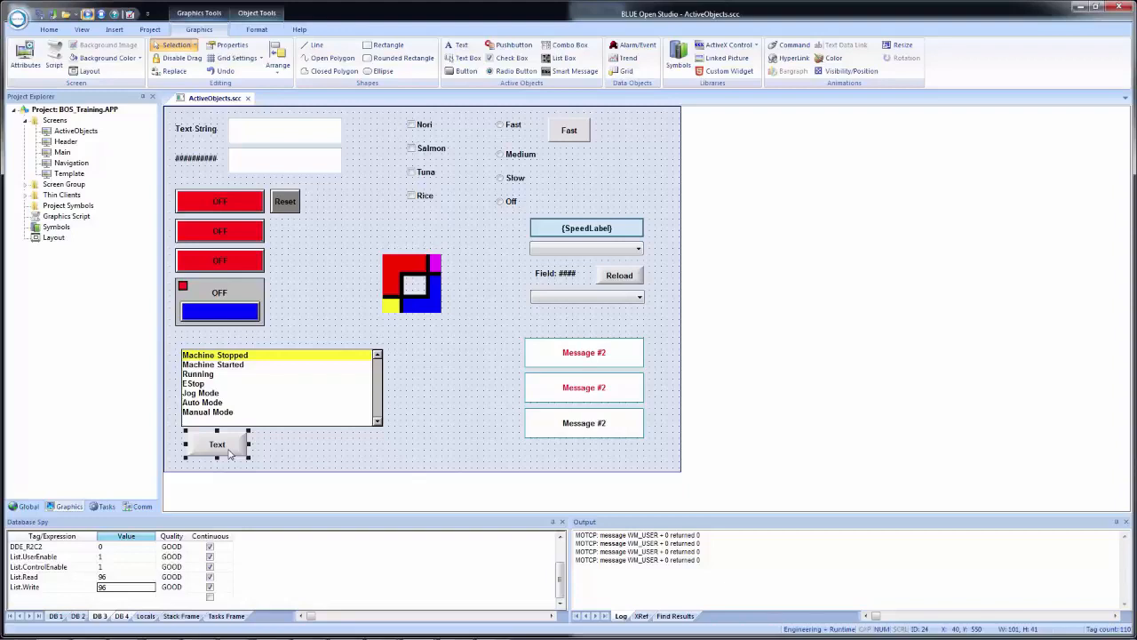
Set the new button's caption to "User" with {List.UserEnable} on a second line.
double_click(229, 454)
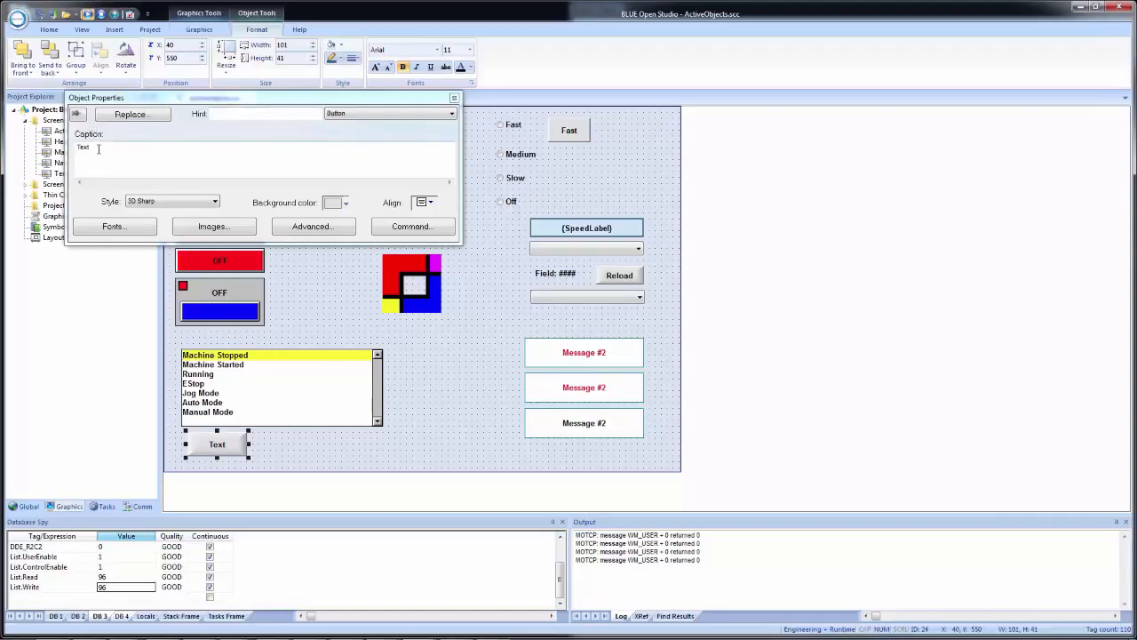
drag(98, 147, 66, 150)
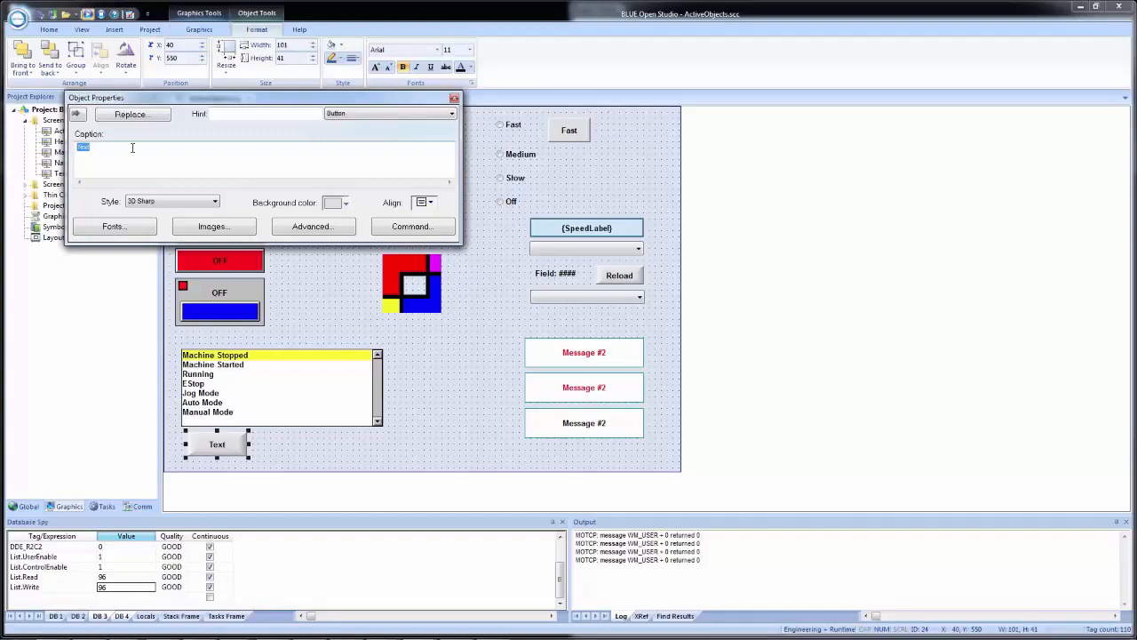
text(user)
key(Return)
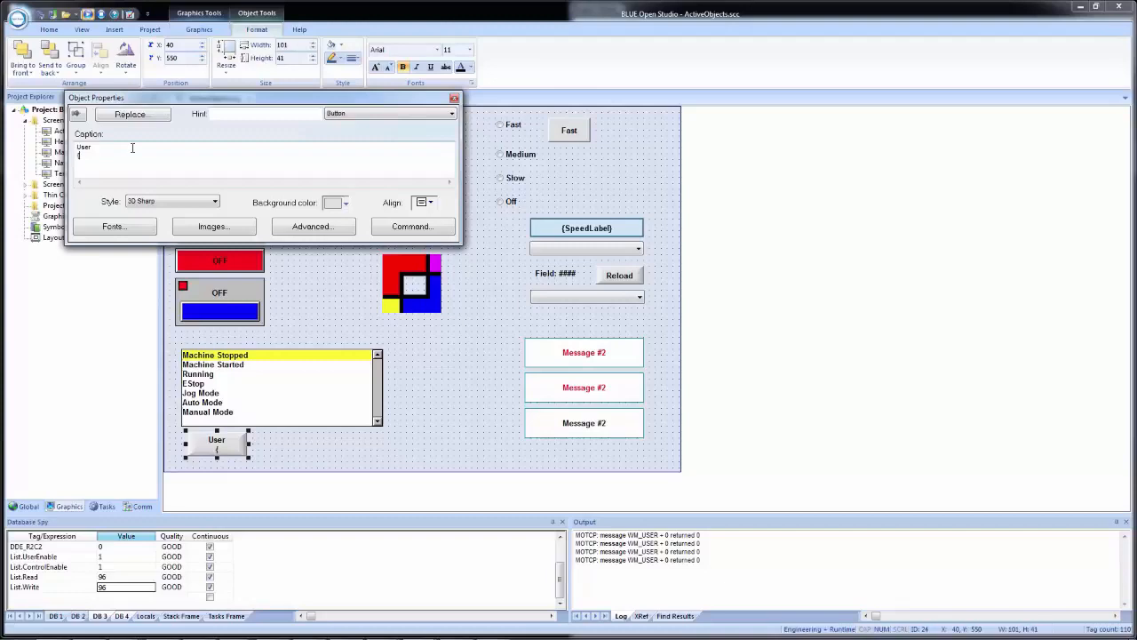
text({List.UserEnable})
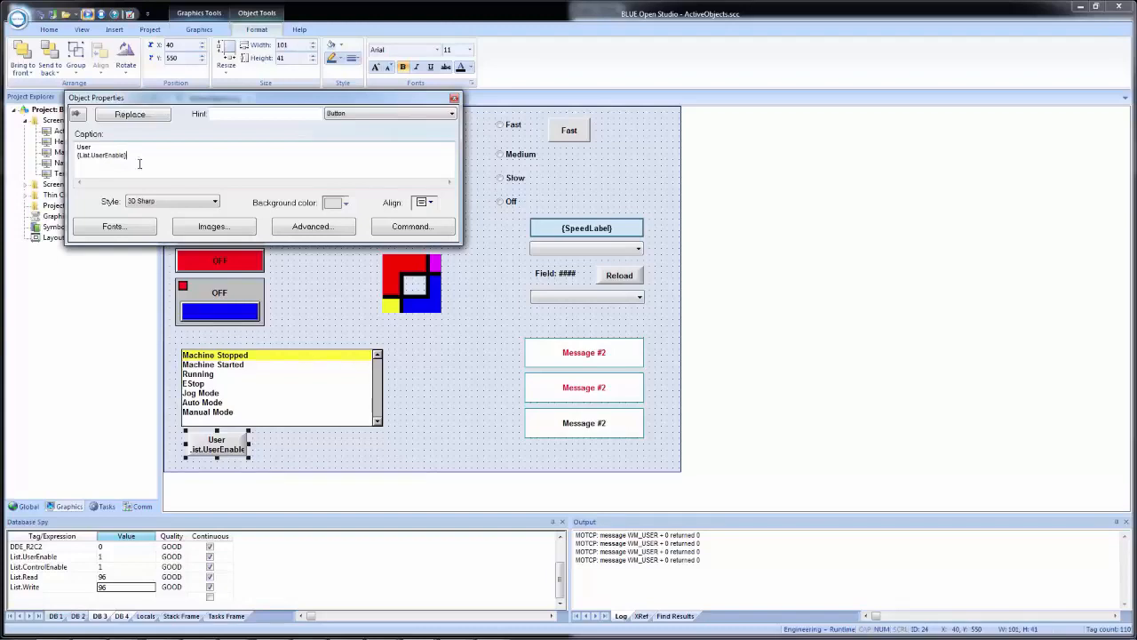
Try the 3D Sharp, 3D Soft and Standard styles on the button, ending with OS Like.
click(152, 205)
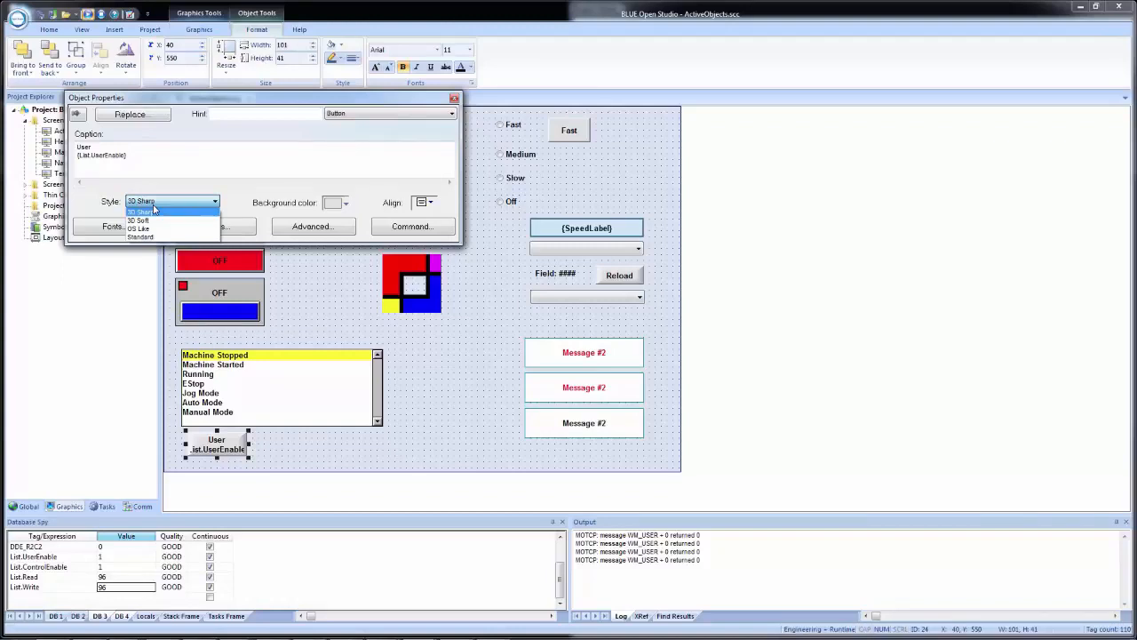
click(157, 207)
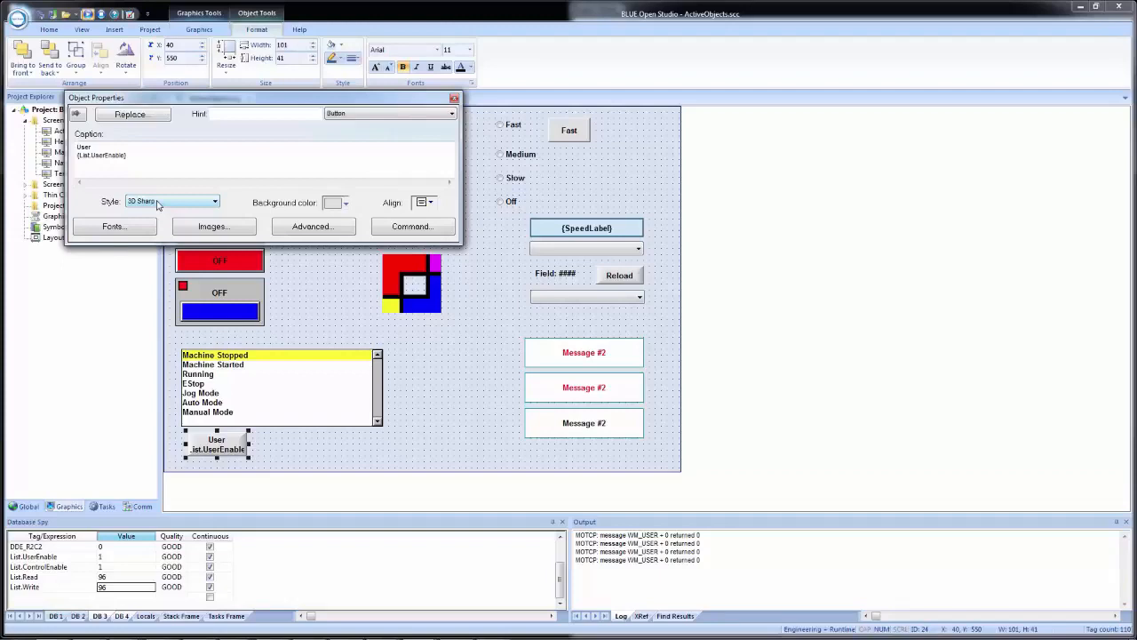
click(158, 202)
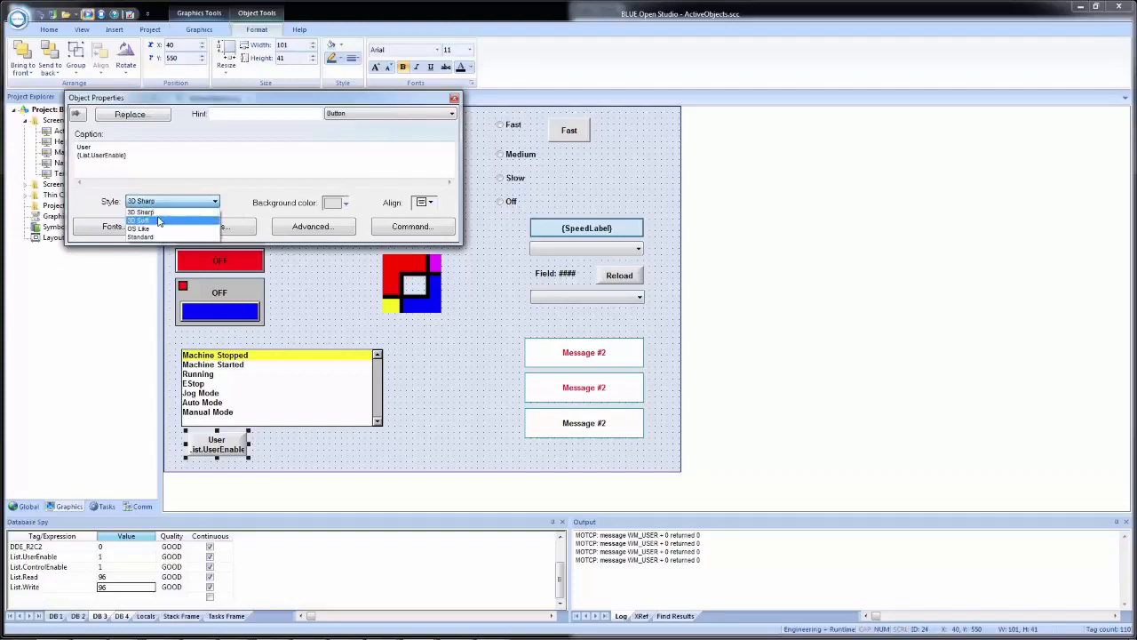
click(160, 223)
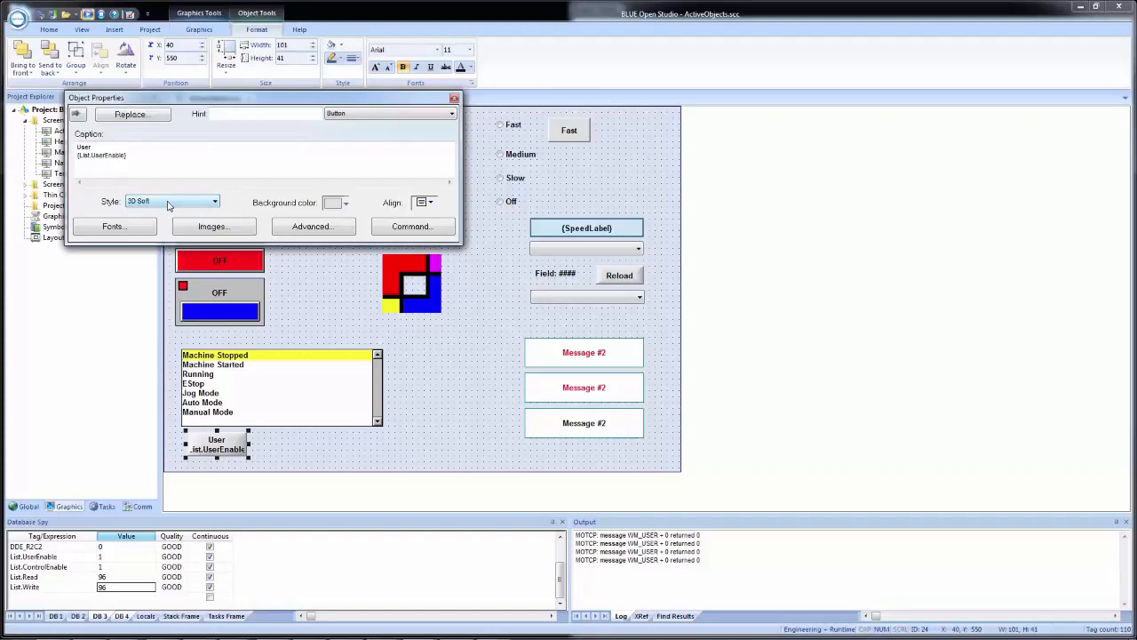
click(169, 203)
click(164, 230)
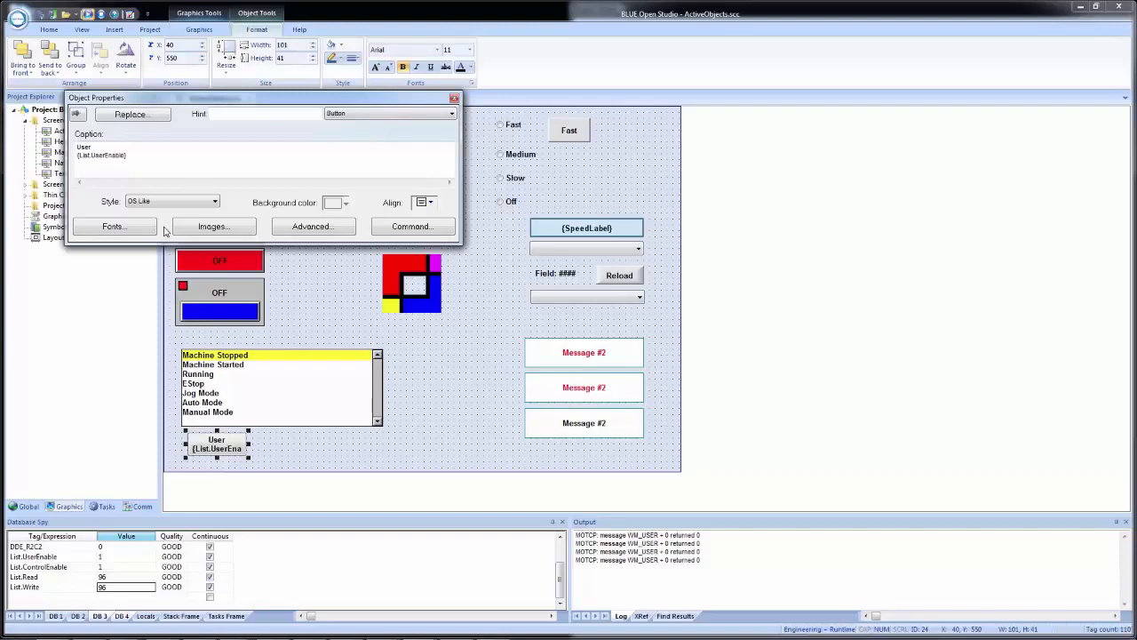
click(160, 205)
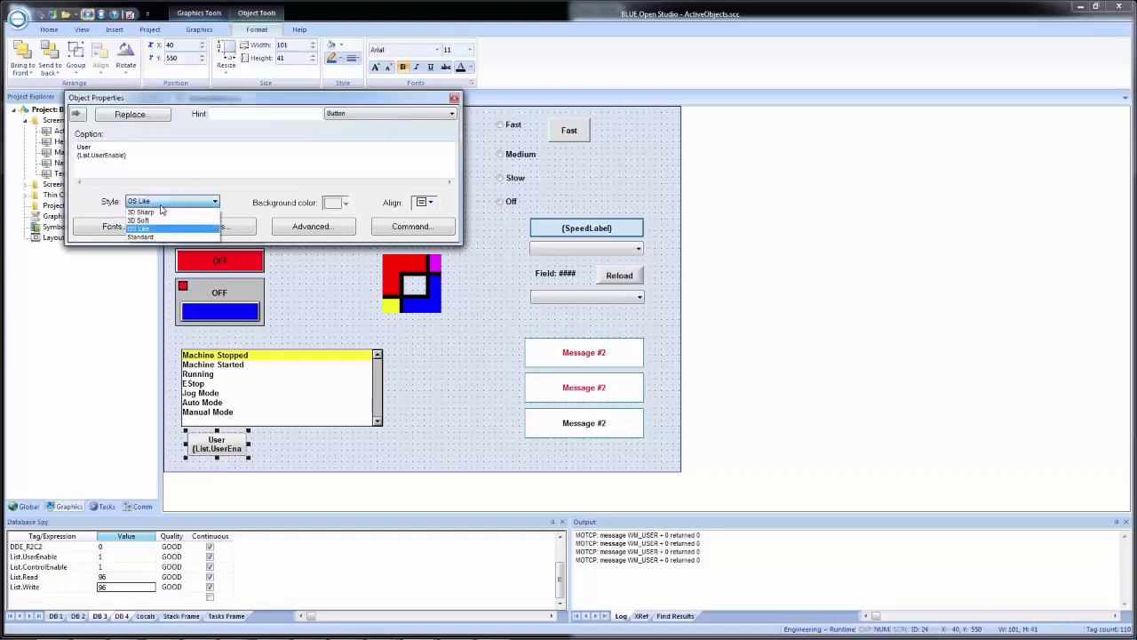
click(158, 238)
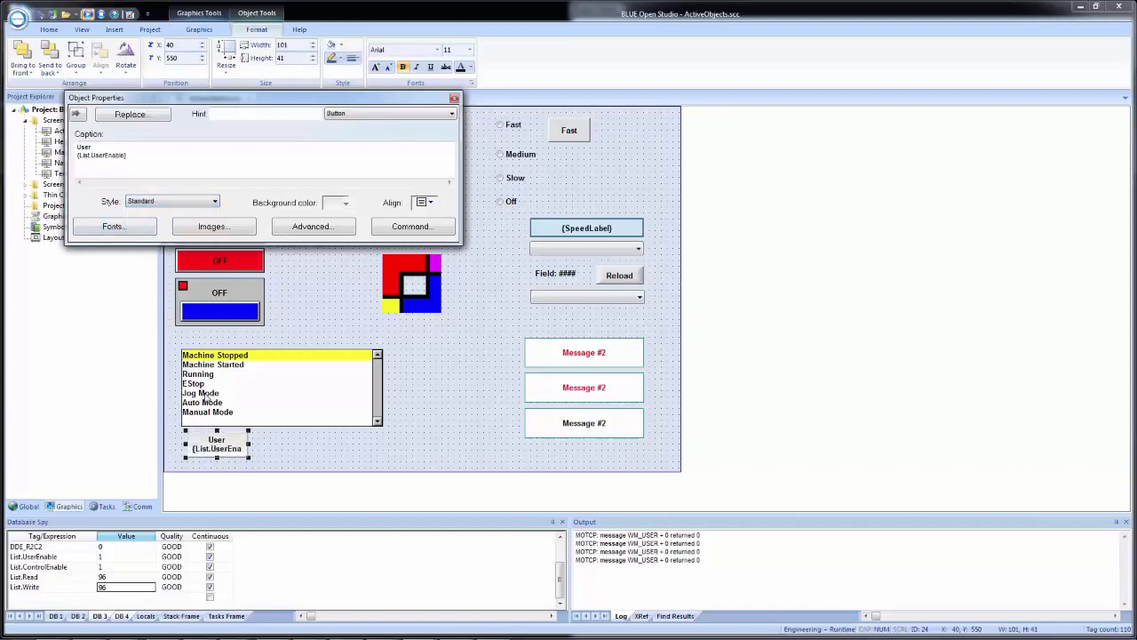
click(175, 202)
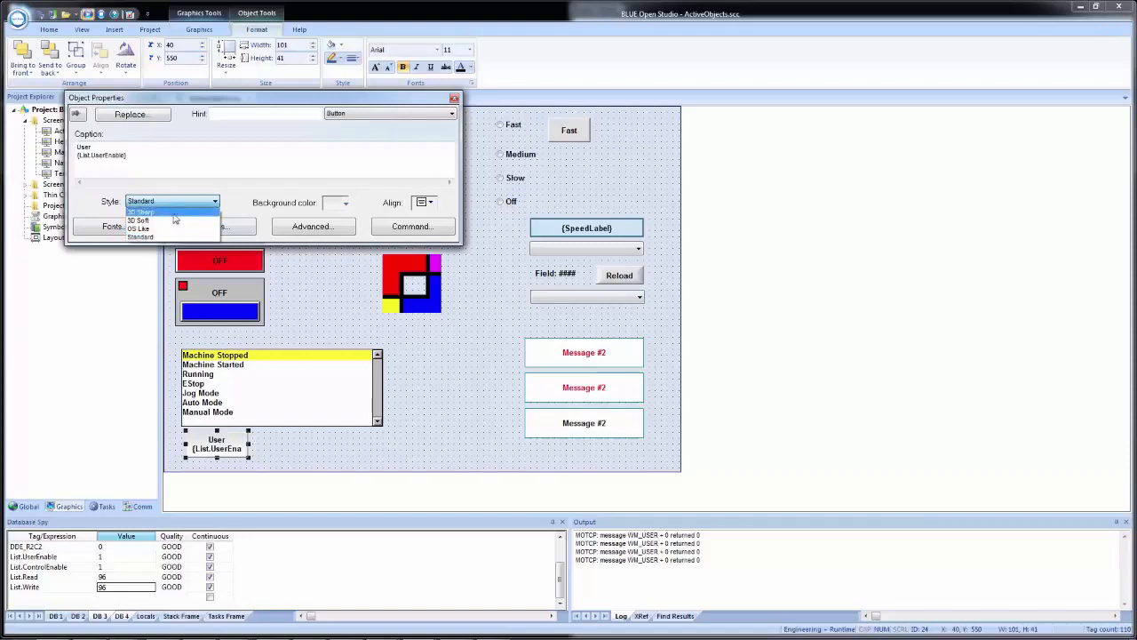
click(175, 229)
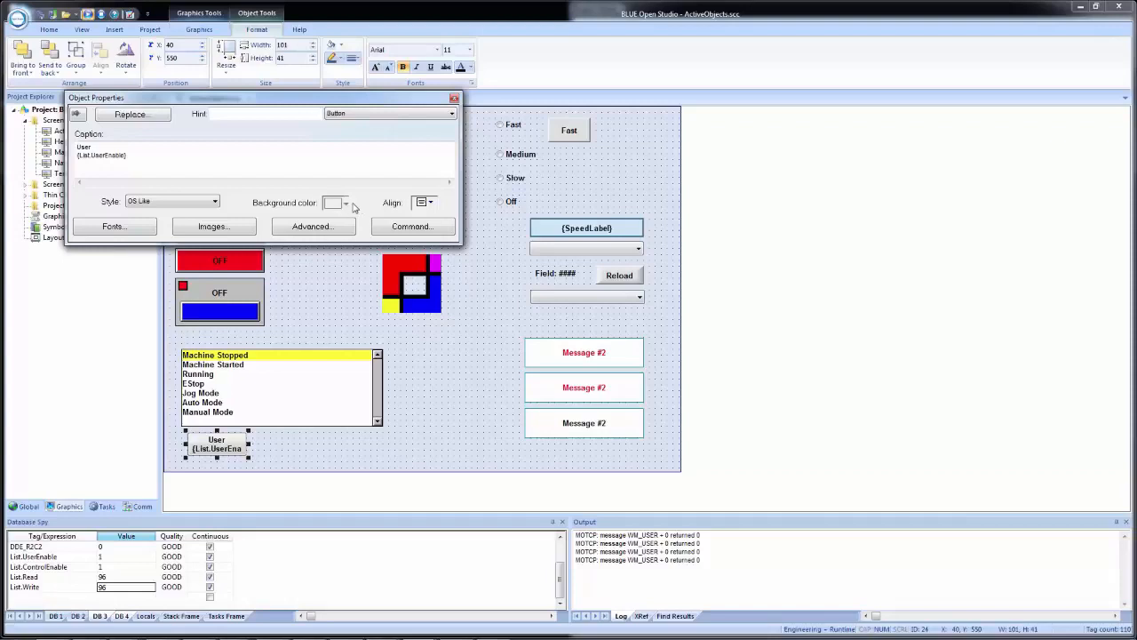
Try the Standard style on the button with a light and then a dark blue background color.
click(190, 203)
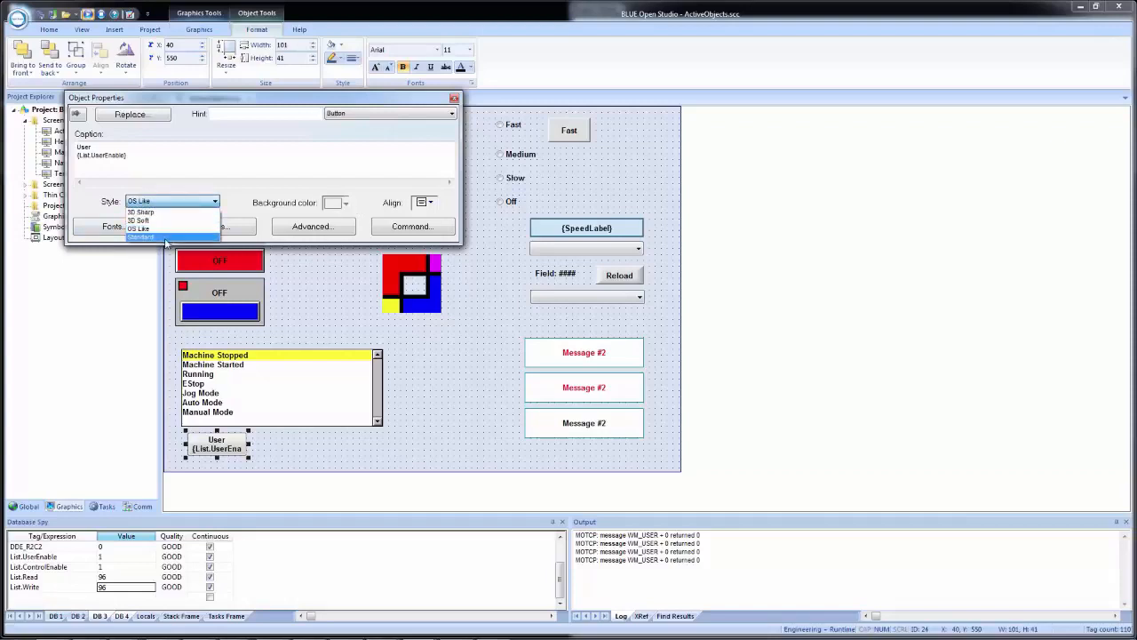
click(162, 236)
click(344, 204)
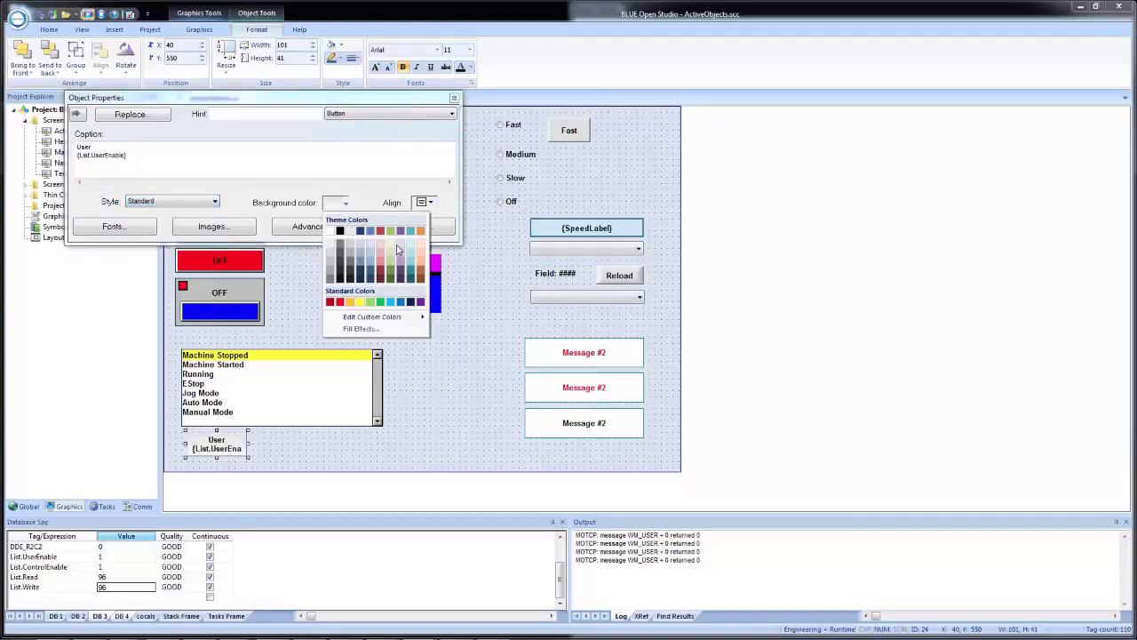
click(395, 249)
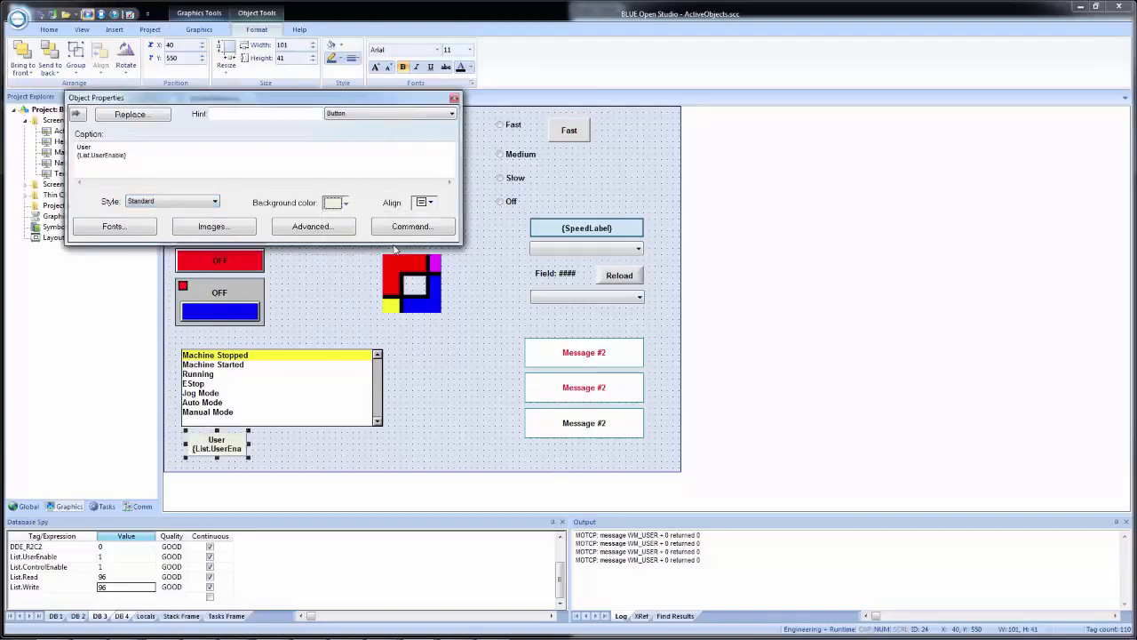
click(344, 205)
click(363, 280)
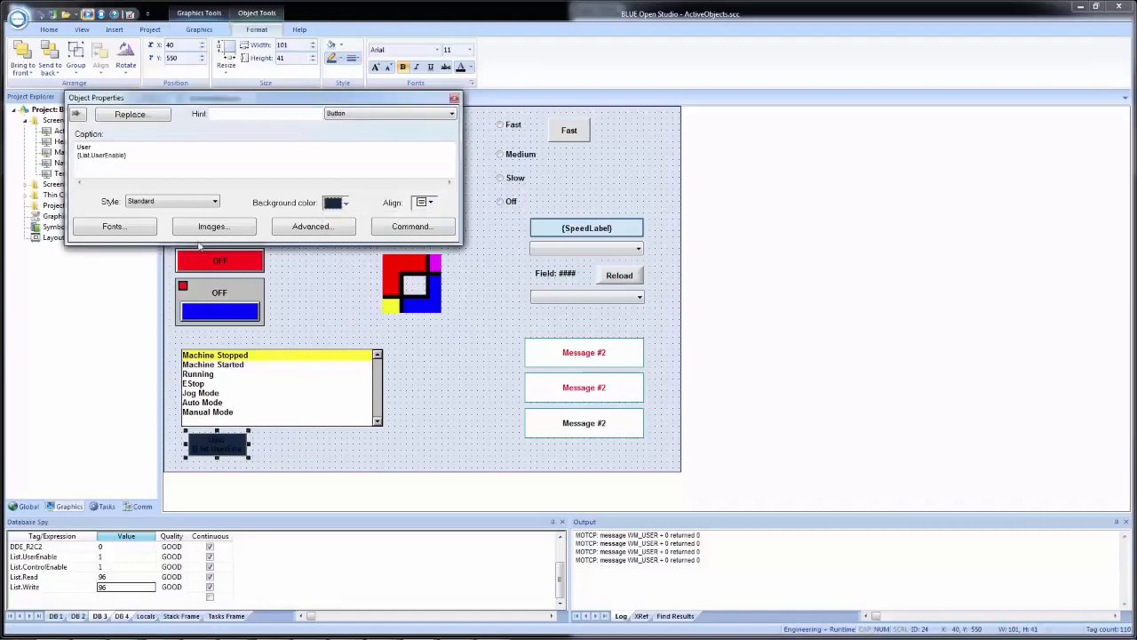
Look through the button's caption alignment options and set its style to OS Like.
click(209, 202)
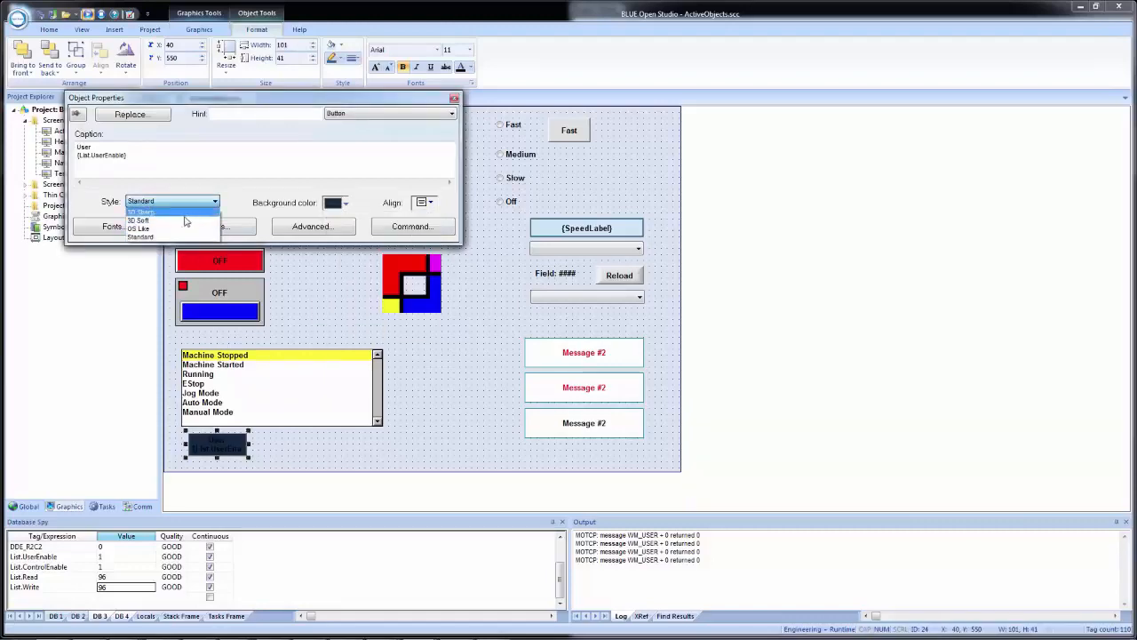
click(433, 204)
click(433, 203)
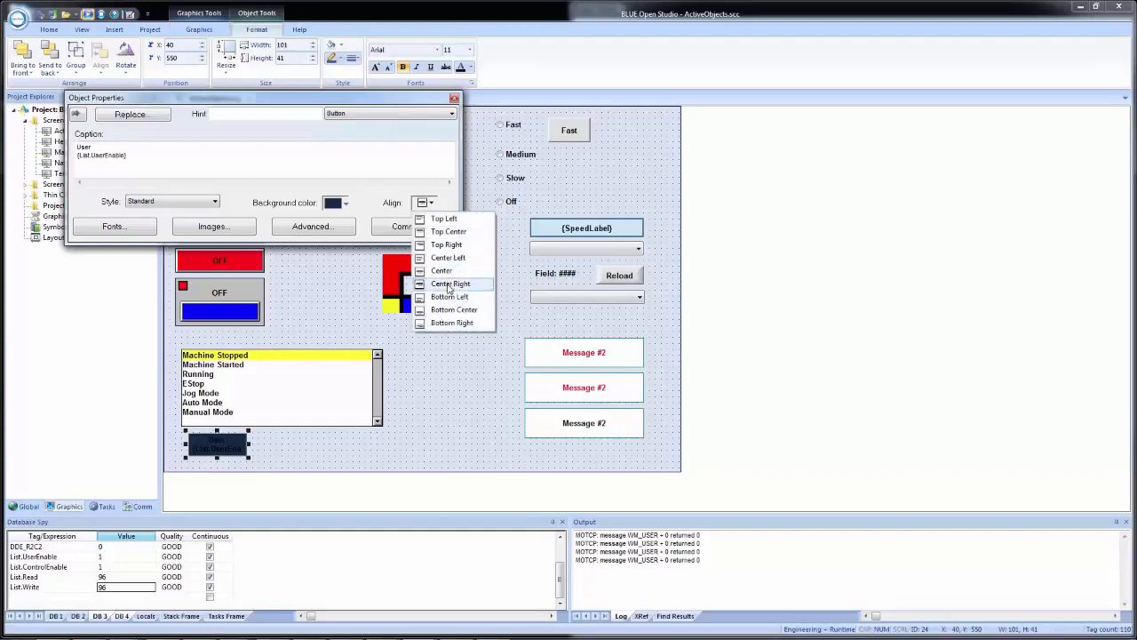
click(196, 204)
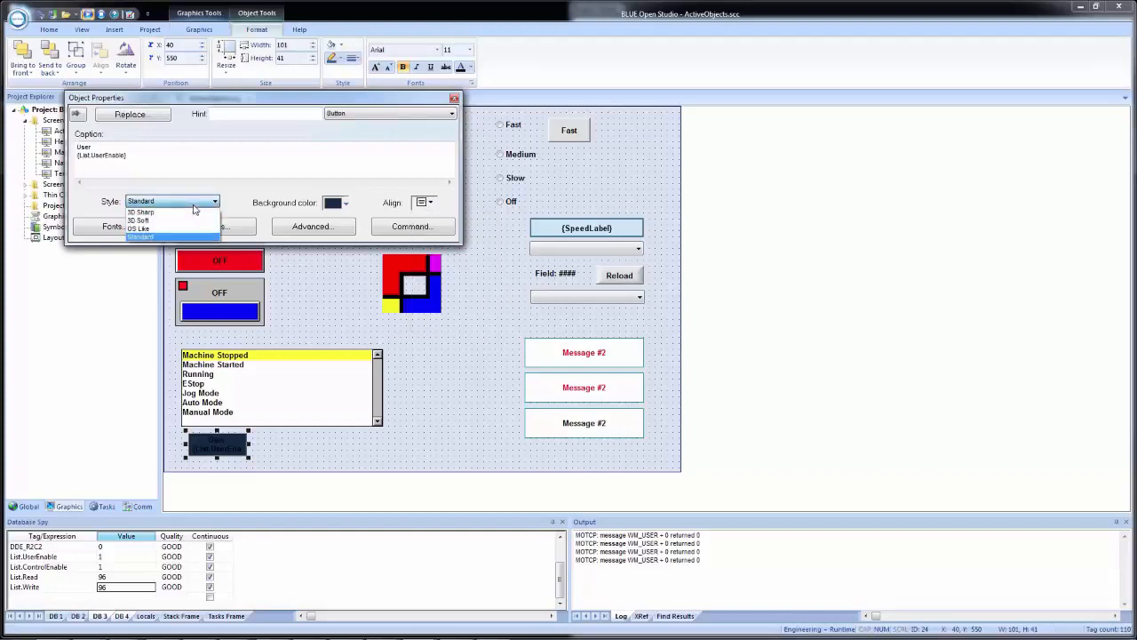
click(173, 231)
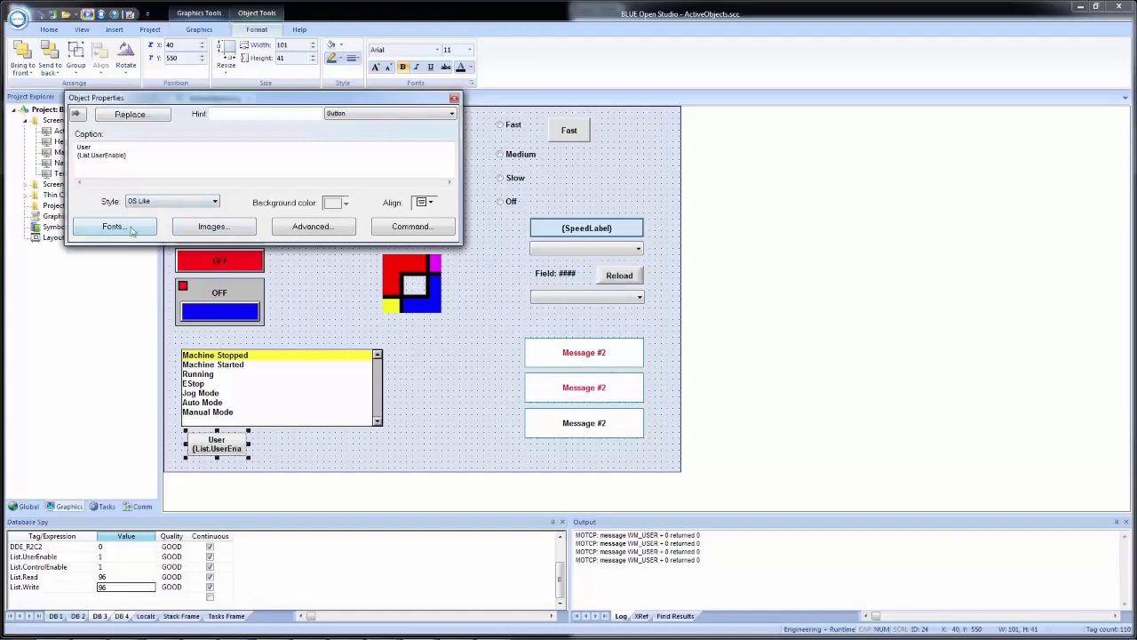
Review the button's image settings and advanced options, leaving both without changes.
click(213, 227)
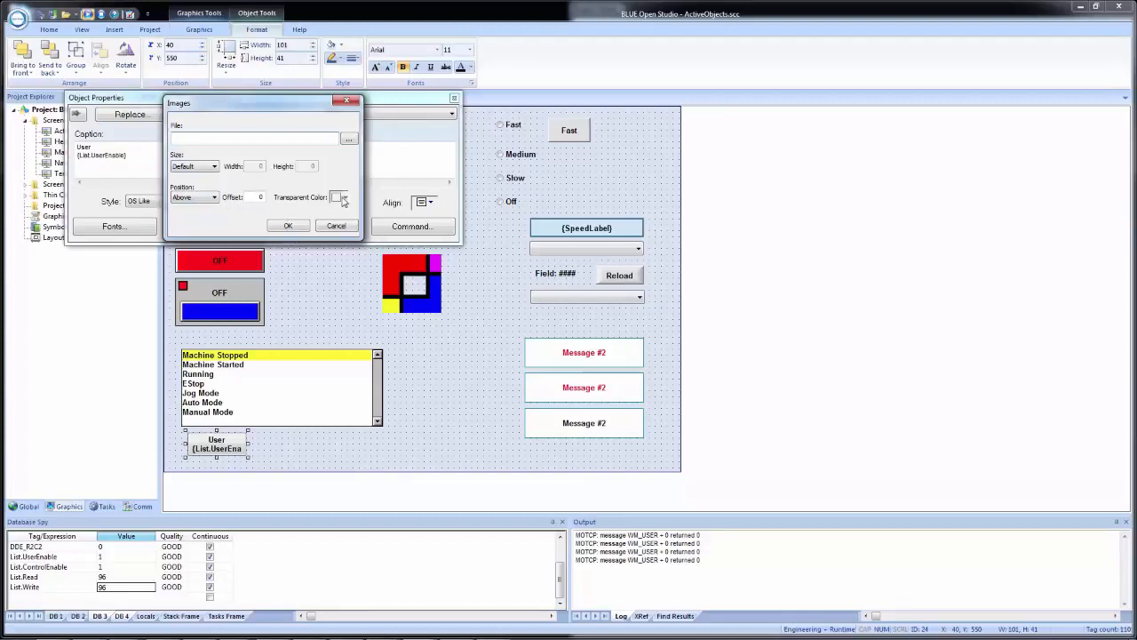
right_click(284, 140)
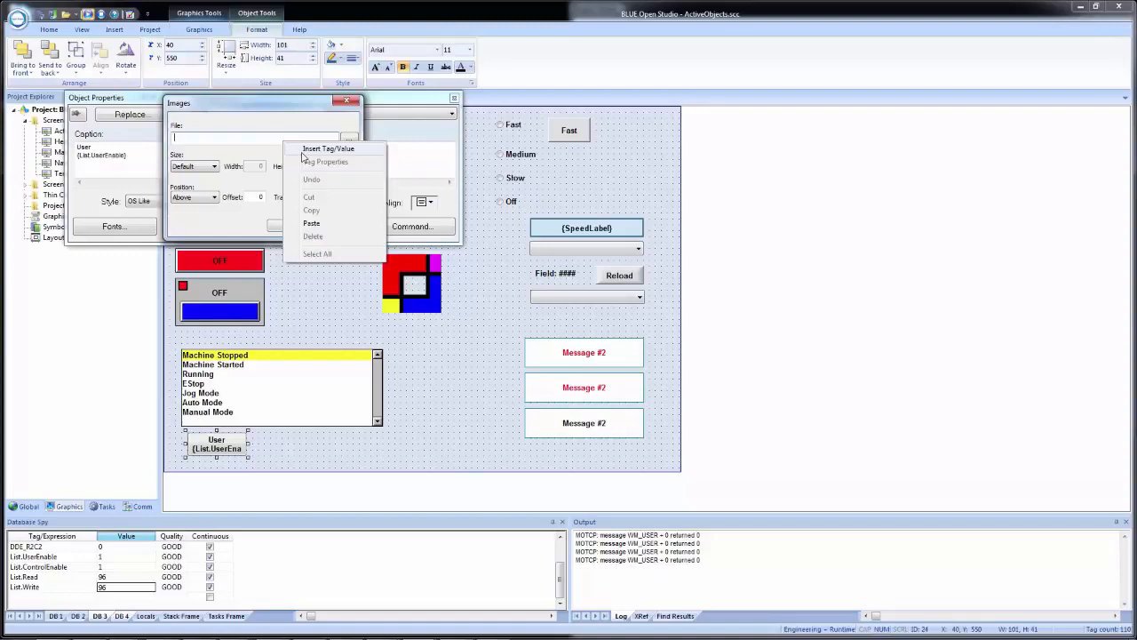
click(237, 118)
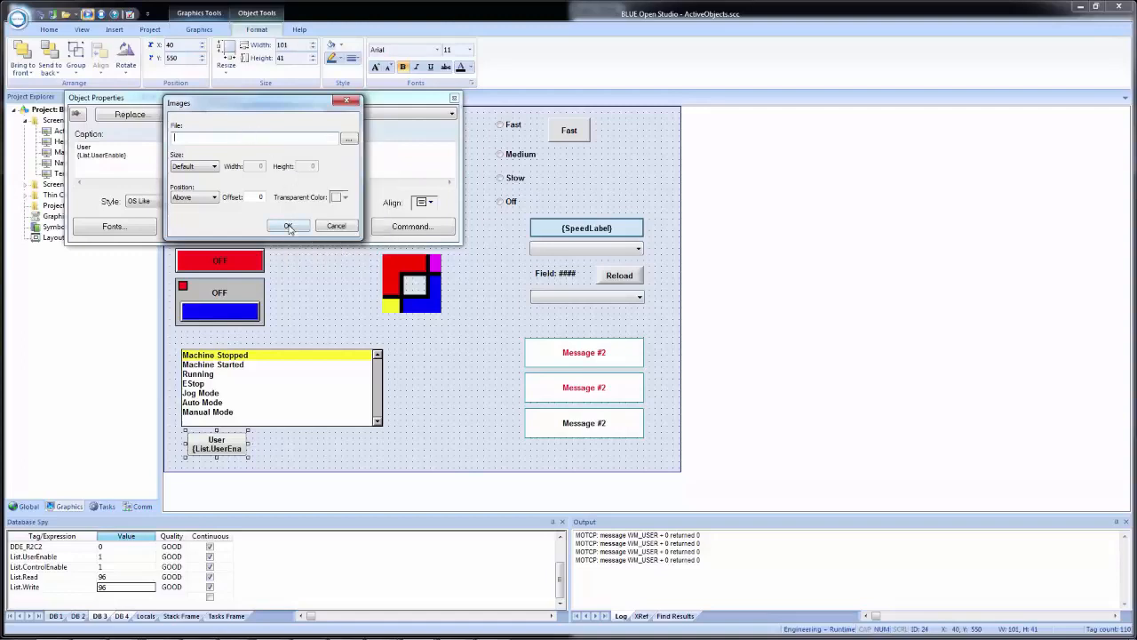
click(336, 227)
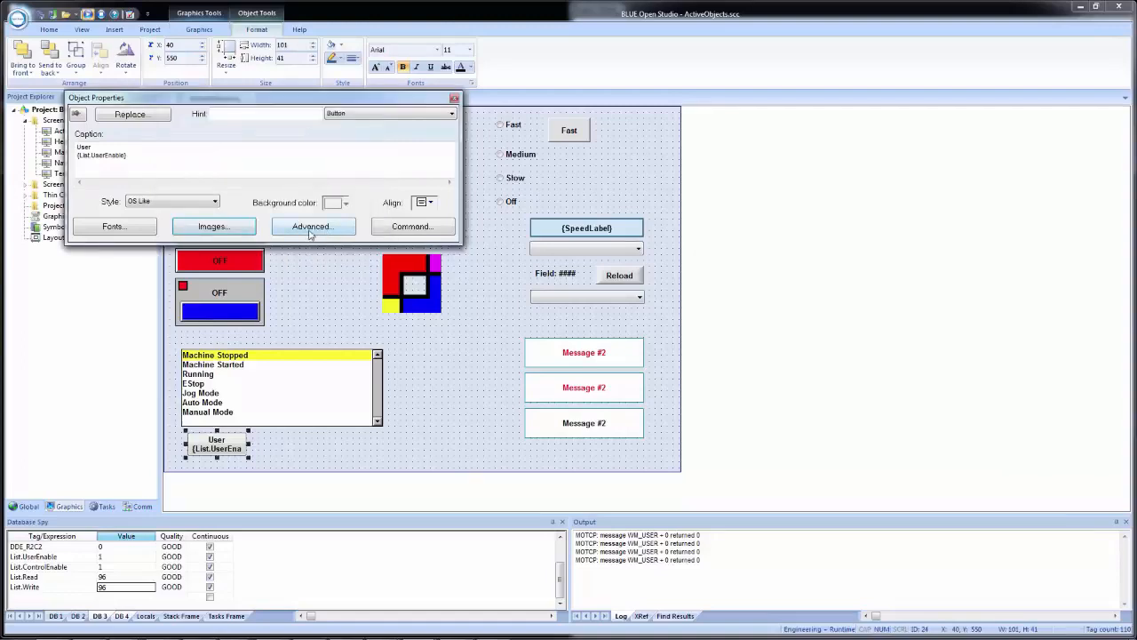
click(311, 228)
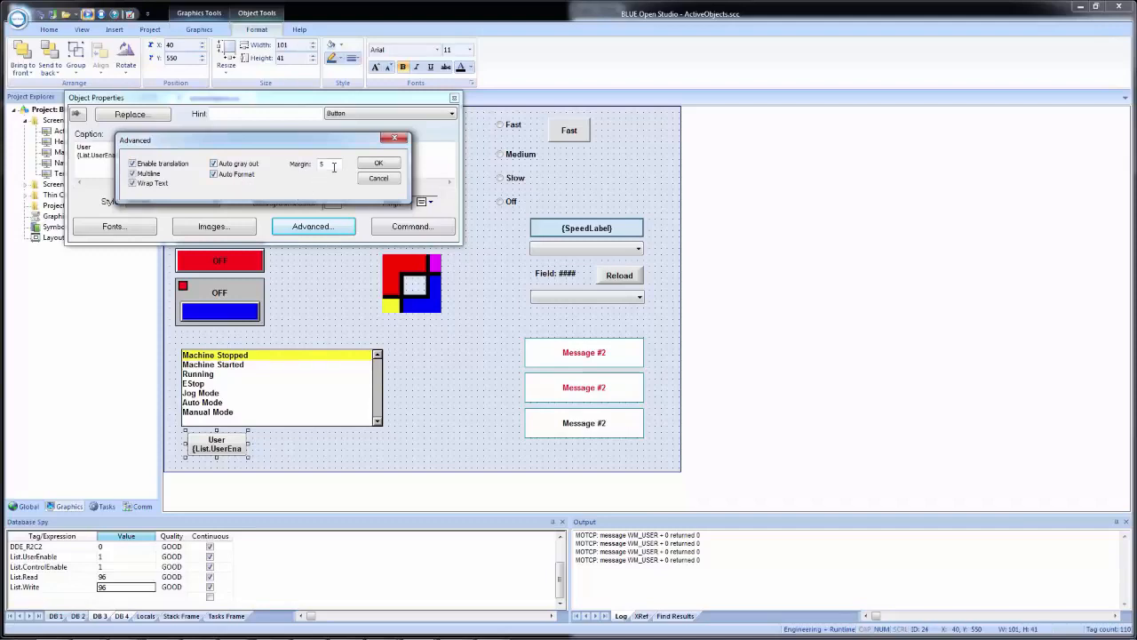
click(380, 178)
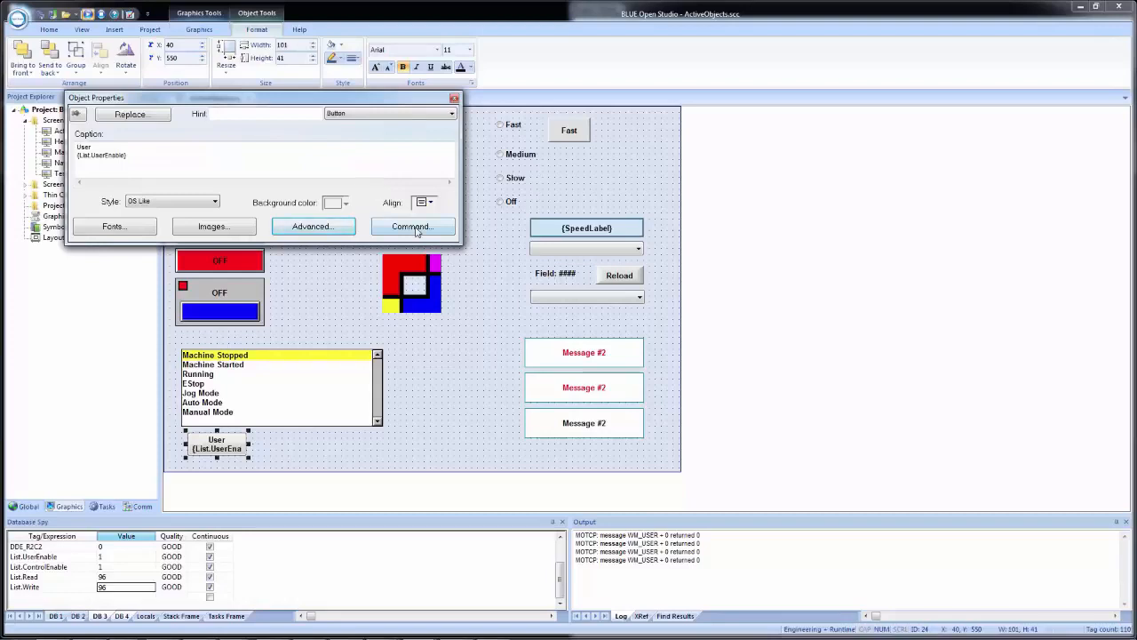
Add a Command animation to the button from its object properties.
click(372, 113)
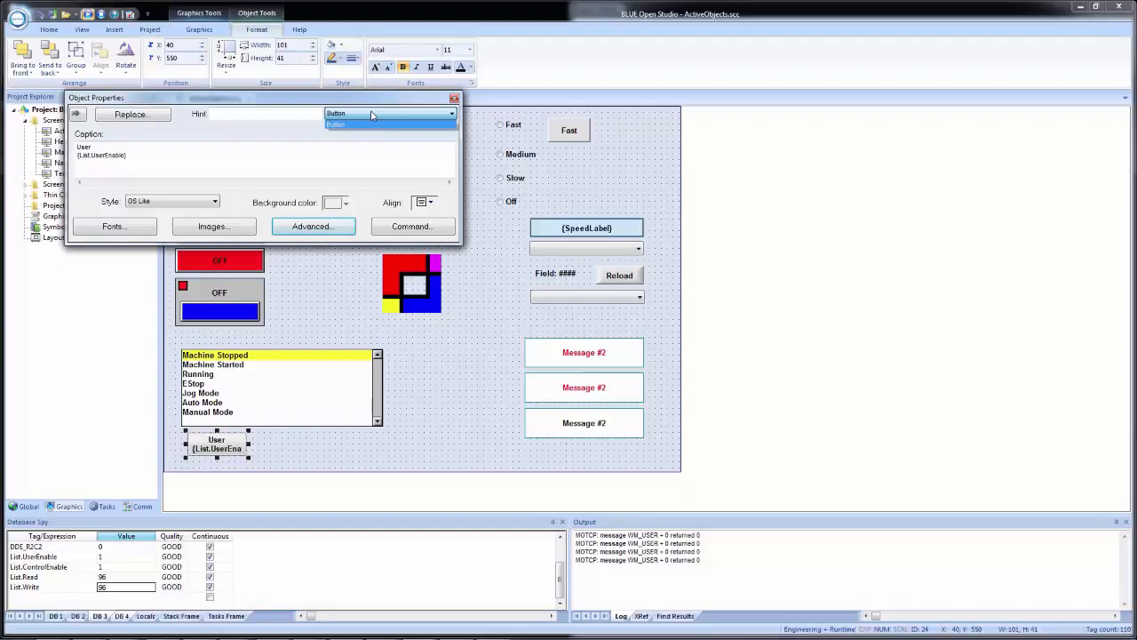
click(416, 228)
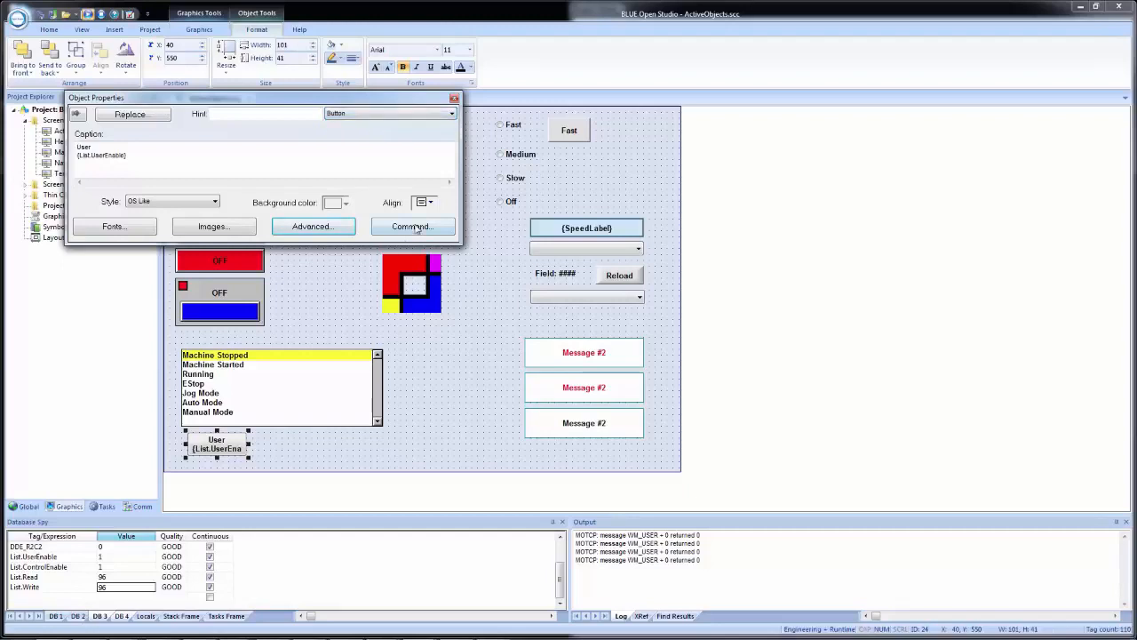
click(413, 227)
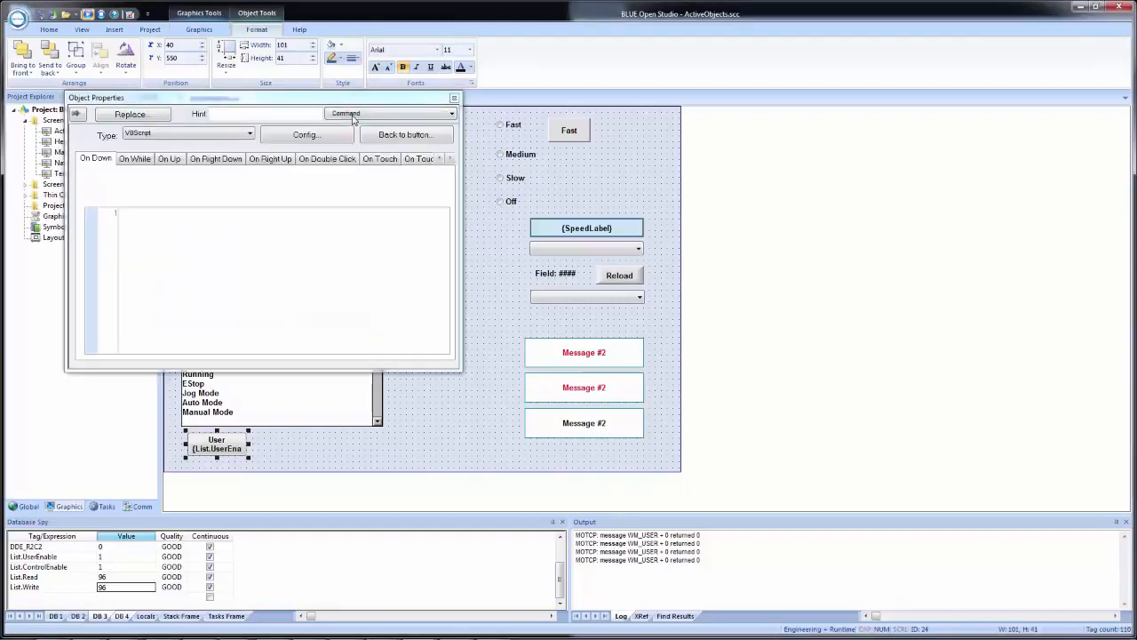
Switch back and forth between the button's own properties and its Command properties, finishing on the Command settings.
click(354, 117)
click(356, 126)
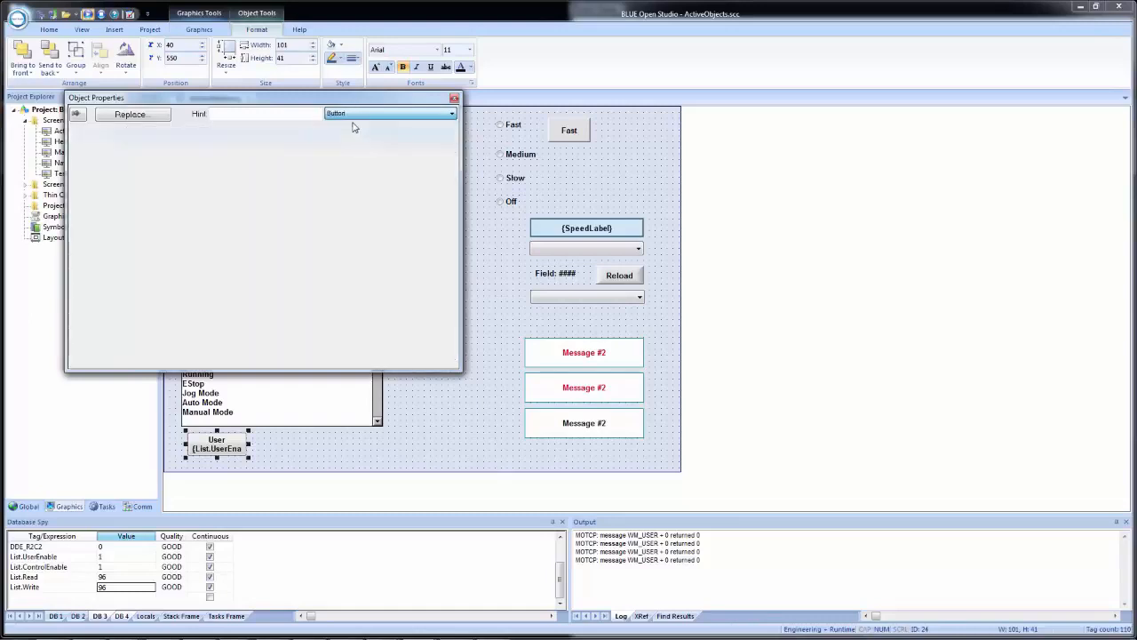
click(359, 119)
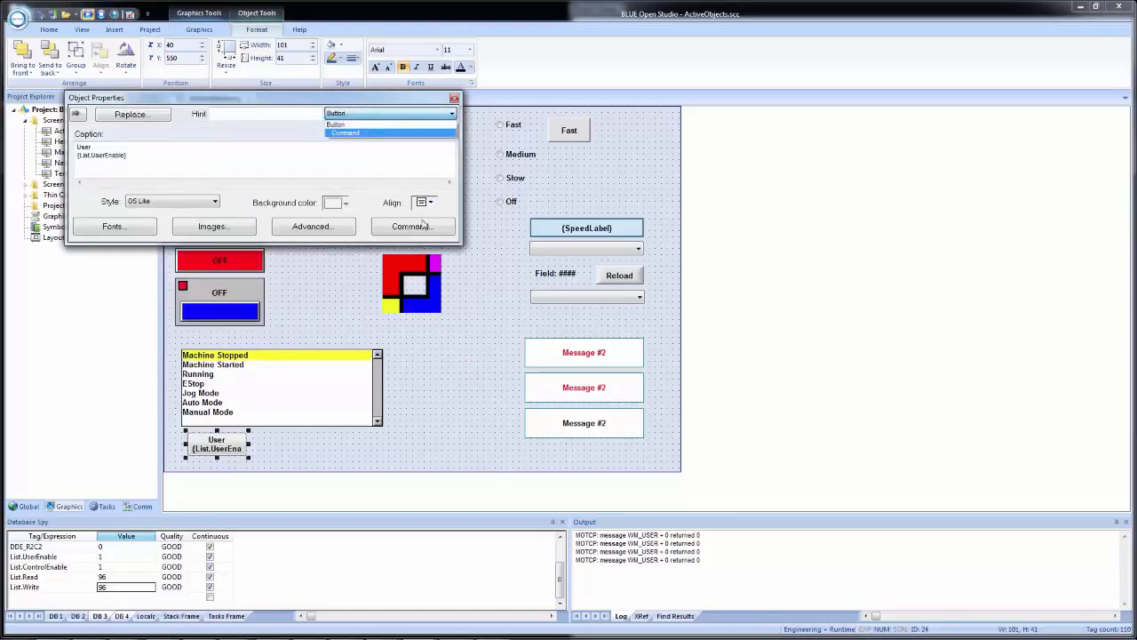
click(414, 228)
click(414, 227)
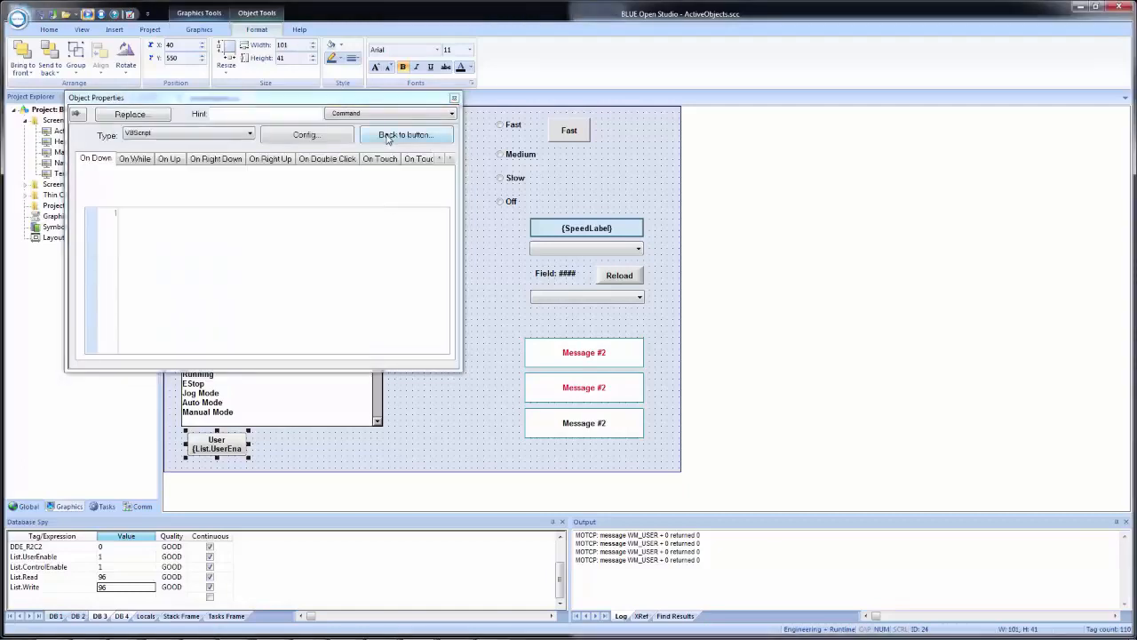
click(387, 136)
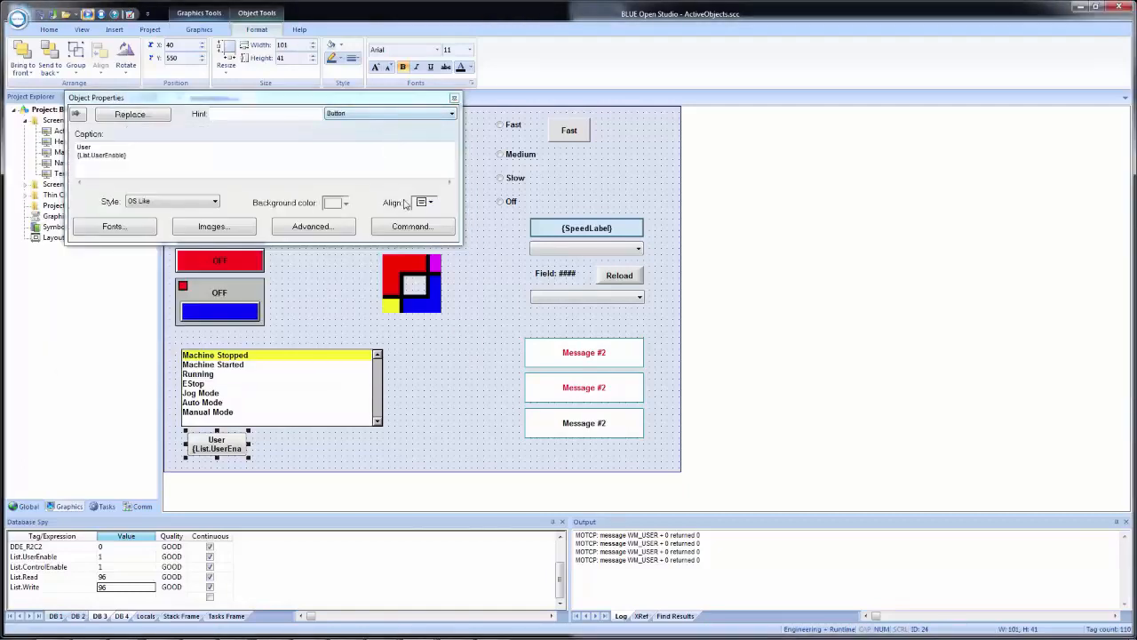
click(411, 228)
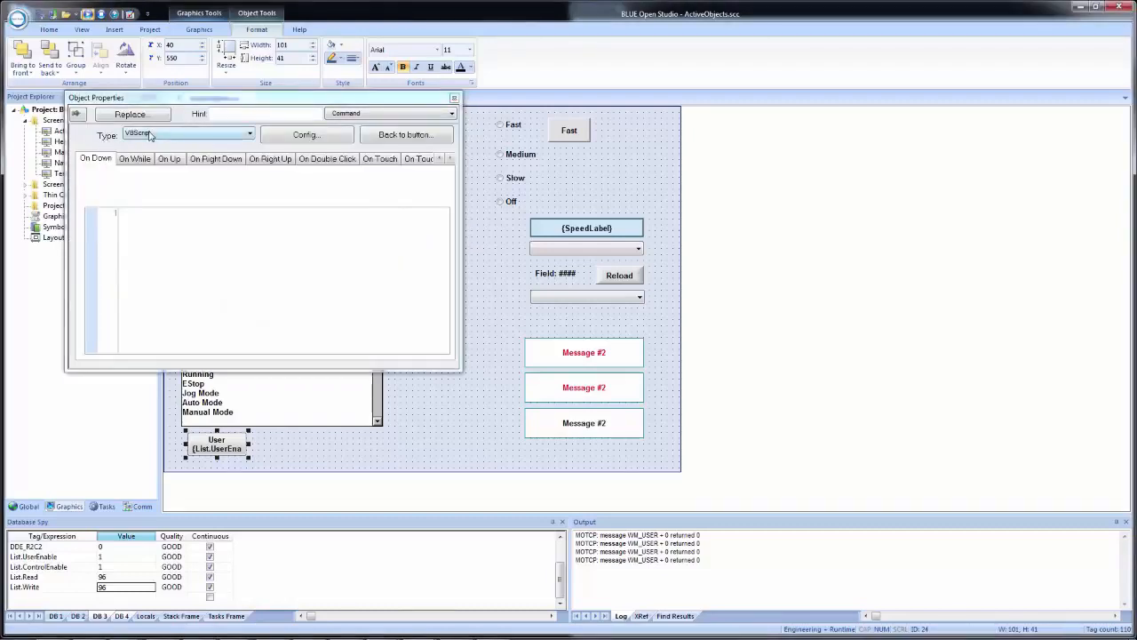
Switch the button's On Down command type to Built-in Language to view its grid, and return it to VBScript.
click(151, 134)
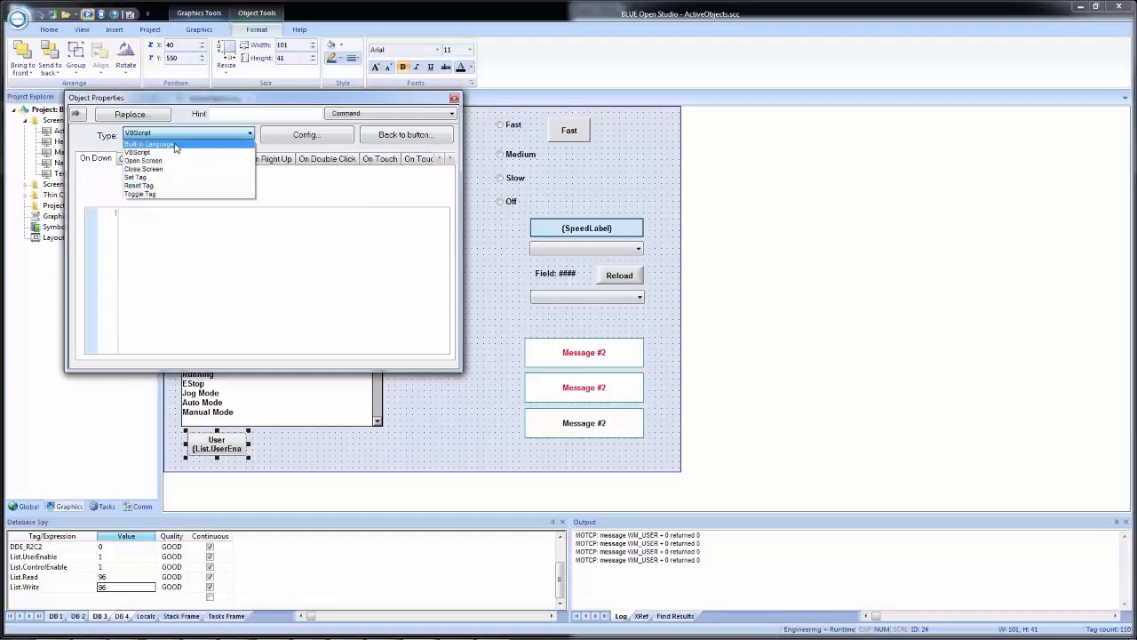
click(175, 144)
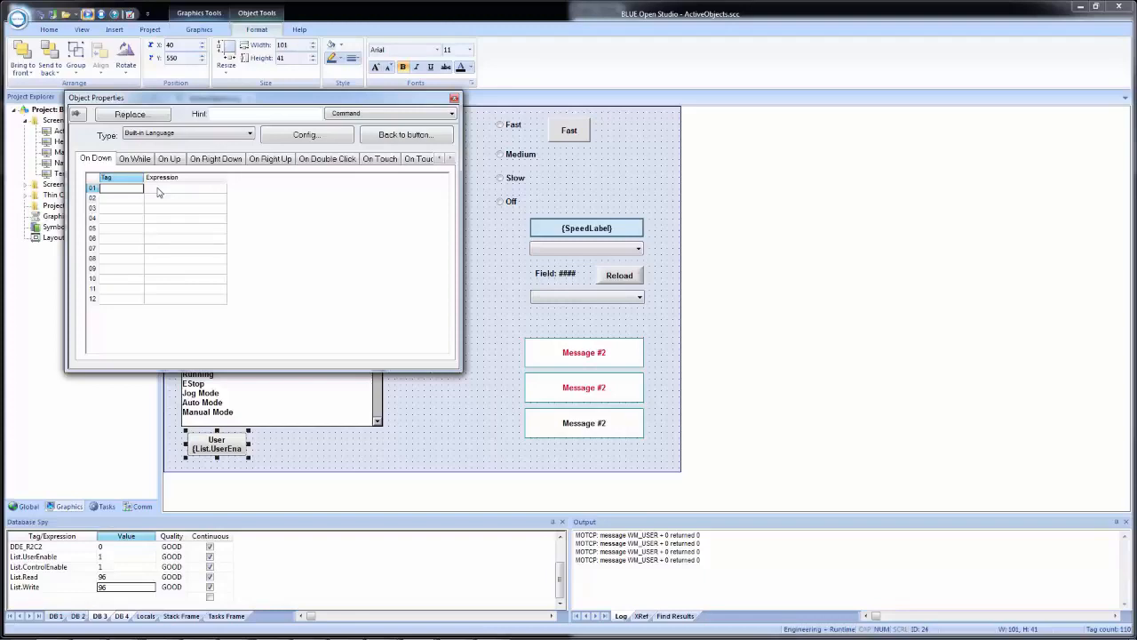
click(149, 135)
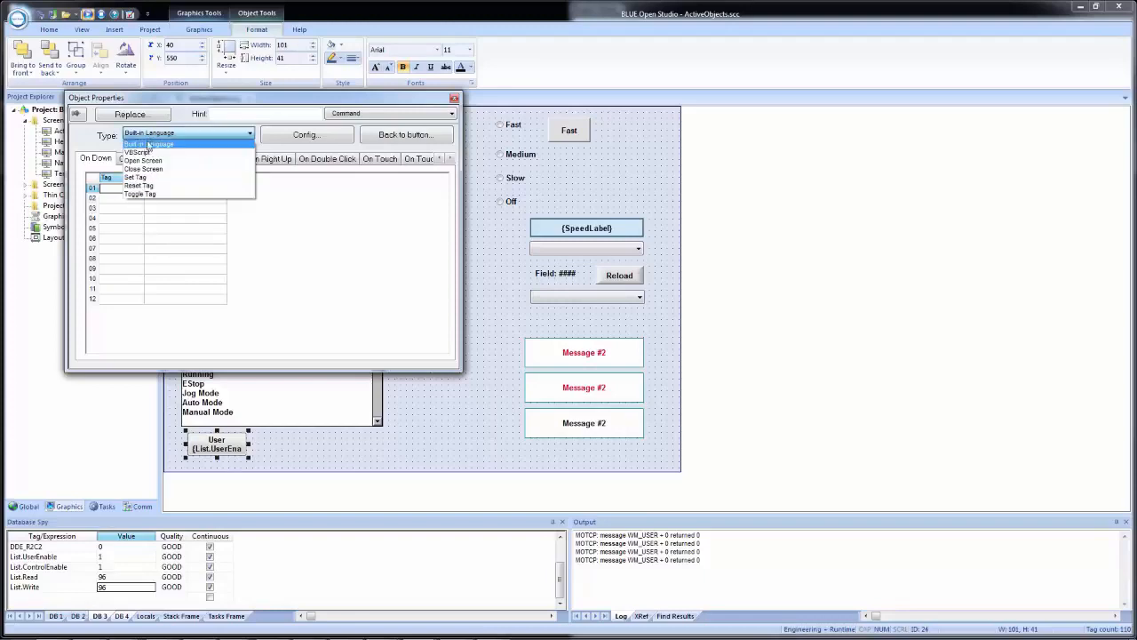
click(142, 152)
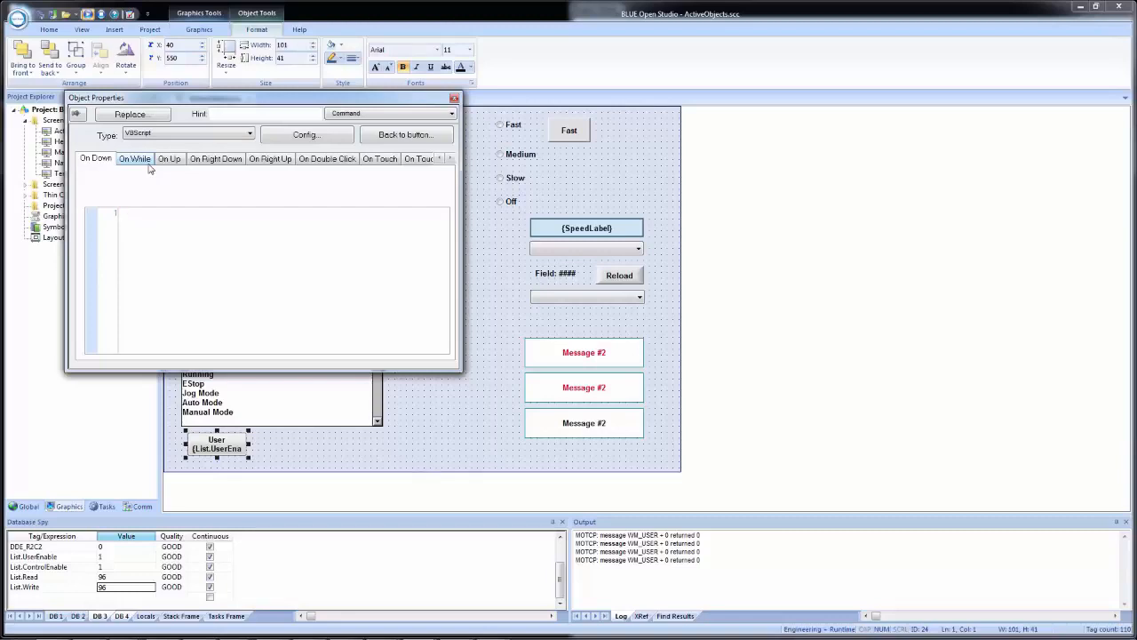
Try a Close Screen command with the Main screen for the button's On Down event, and clear the screen name.
click(176, 134)
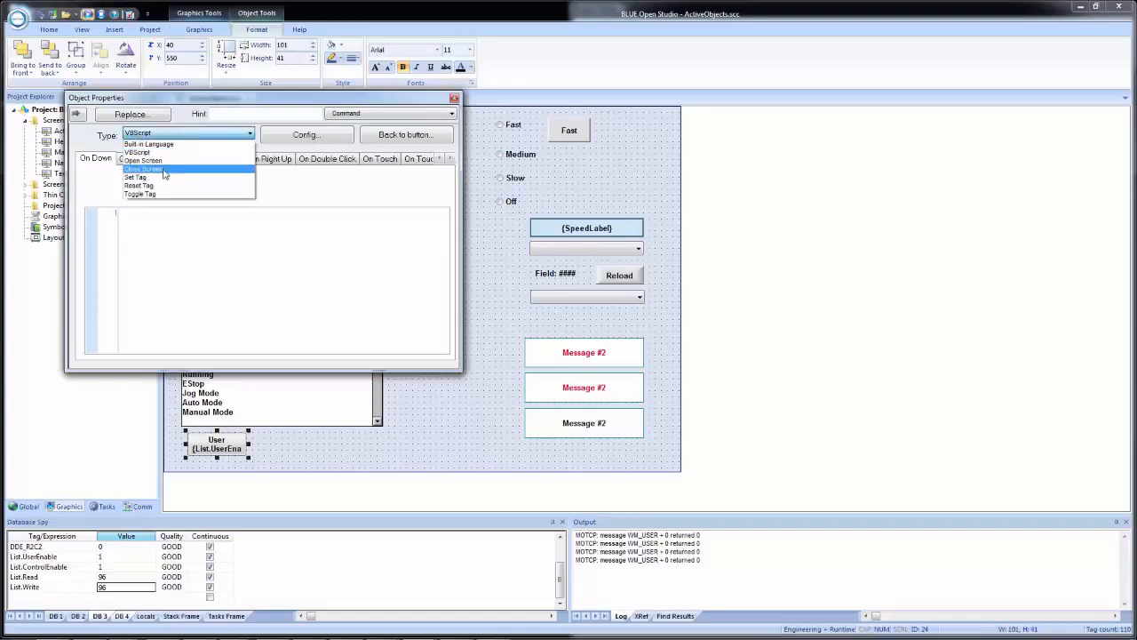
click(163, 169)
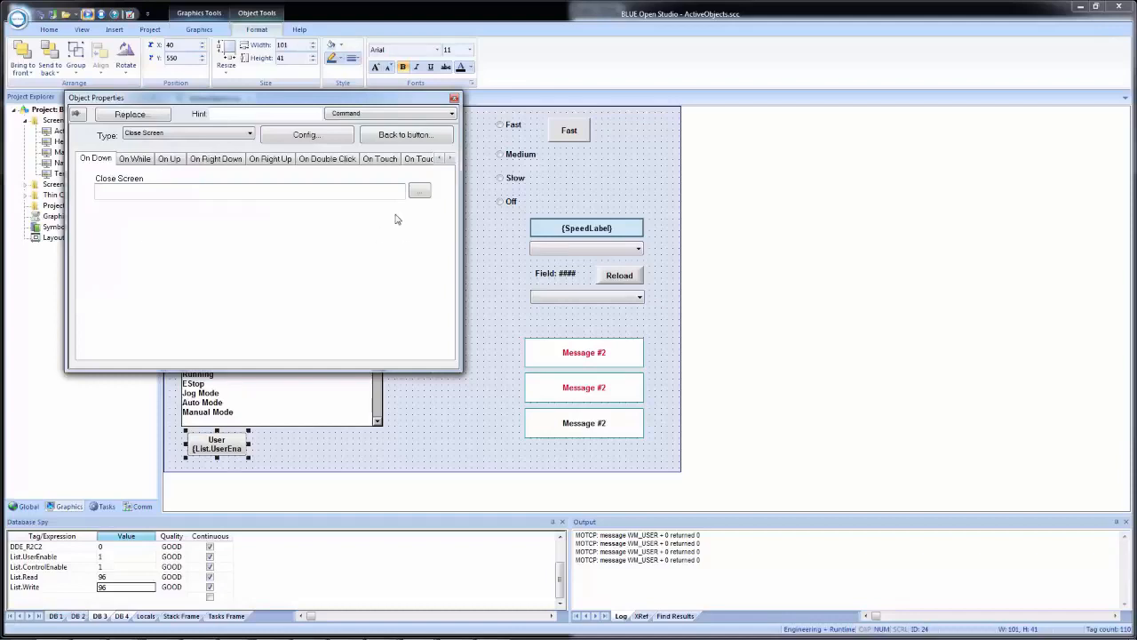
click(419, 194)
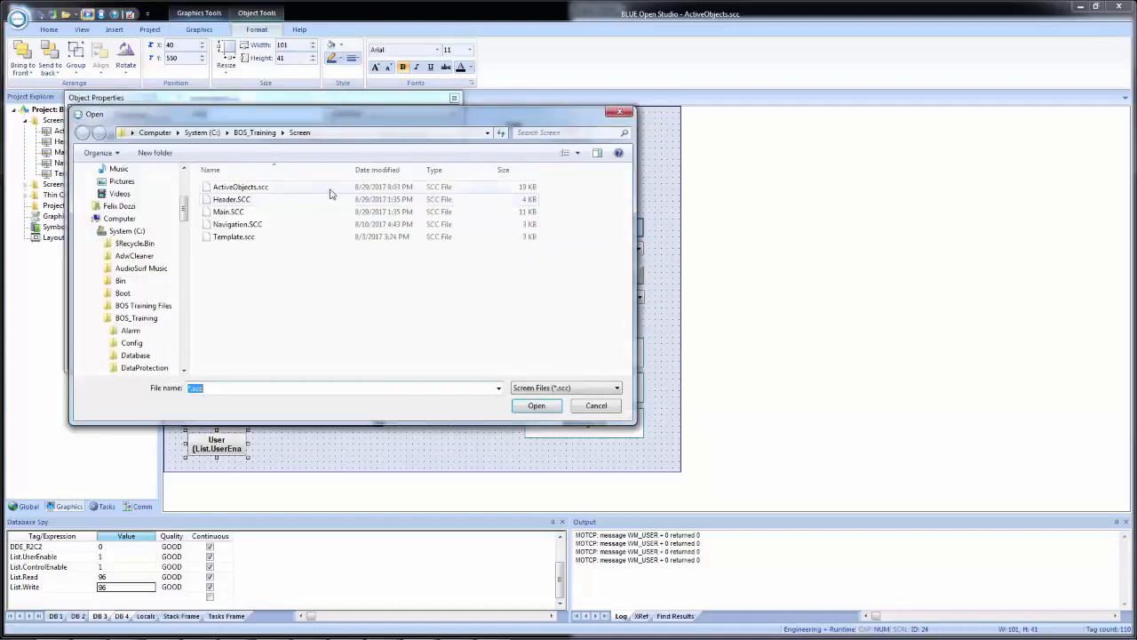
click(226, 213)
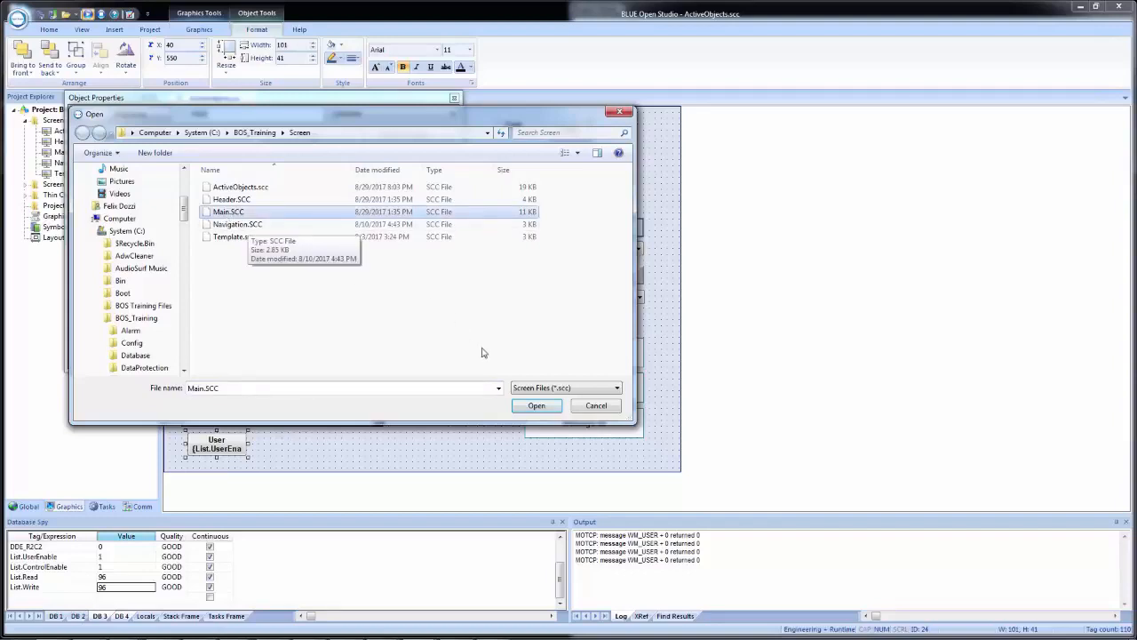
click(552, 411)
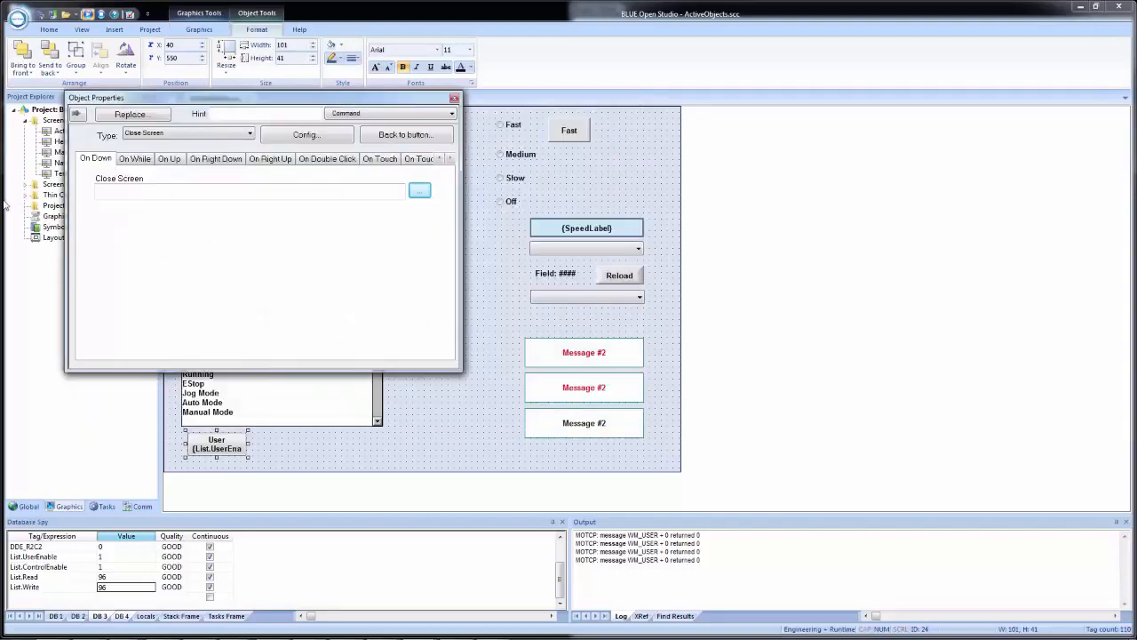
click(110, 192)
text(Main)
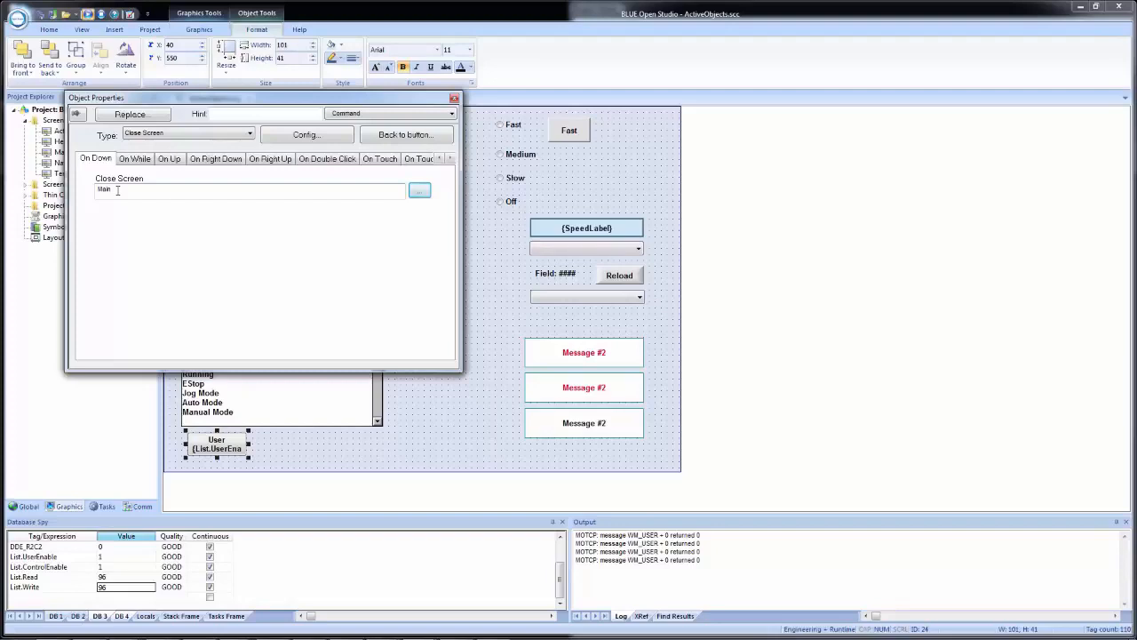
drag(118, 190, 58, 197)
key(BackSpace)
Set the button's On Down command type to Toggle Tag.
click(151, 135)
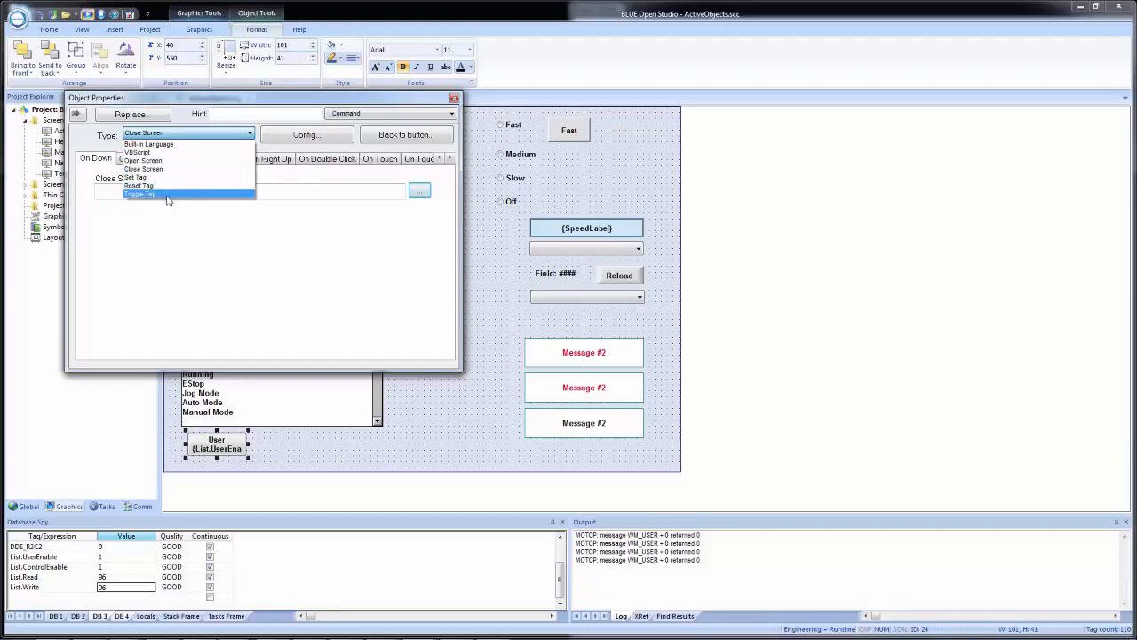
click(166, 194)
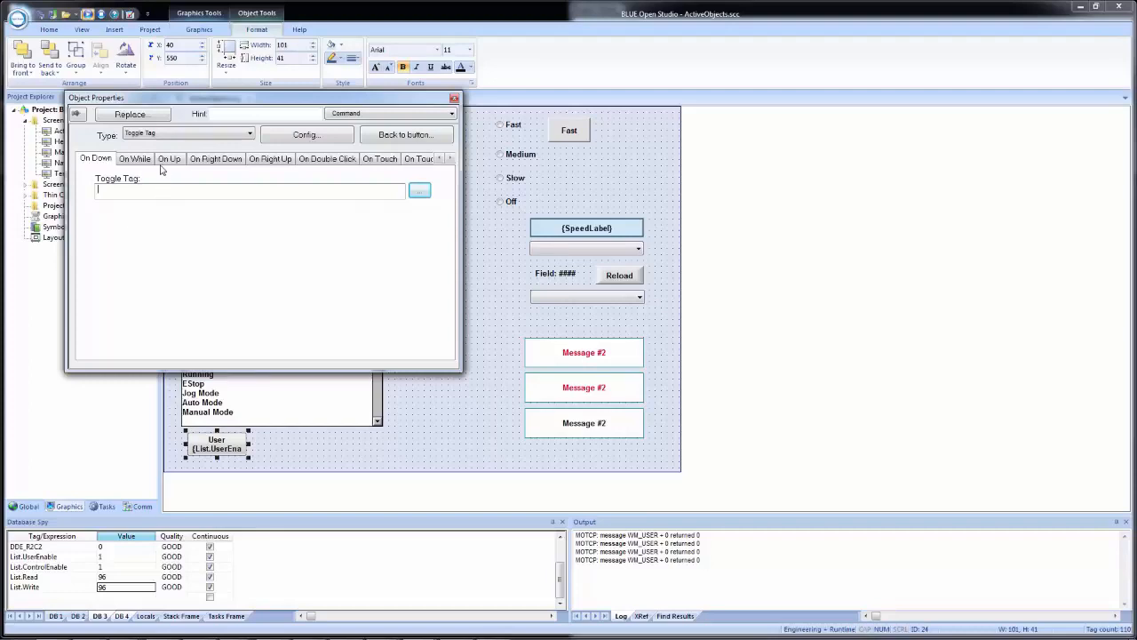
click(165, 135)
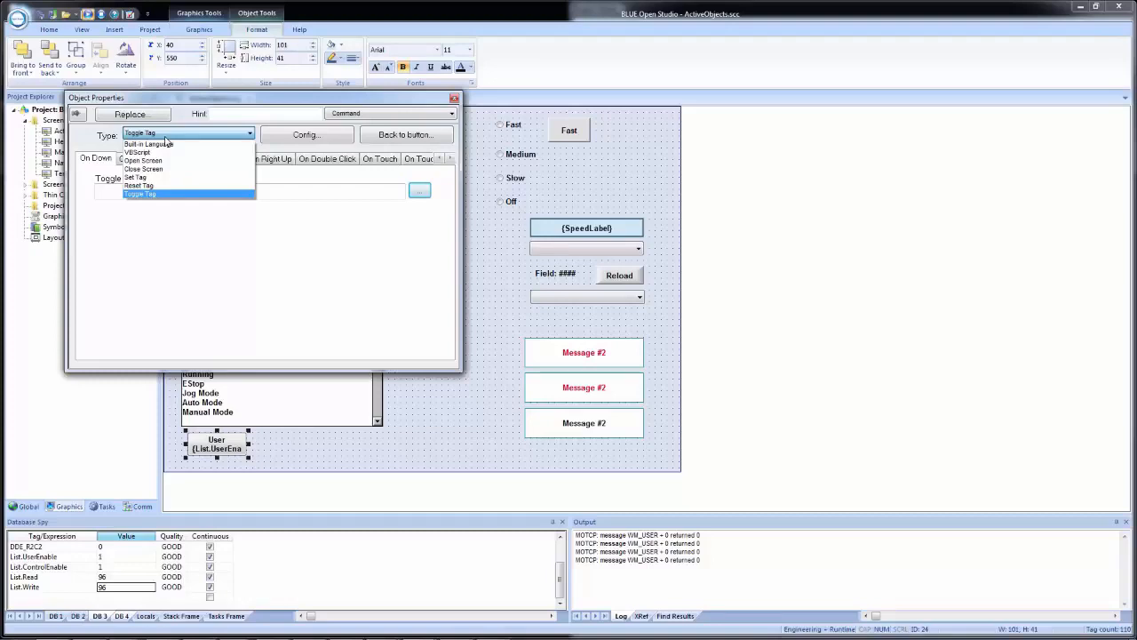
click(165, 136)
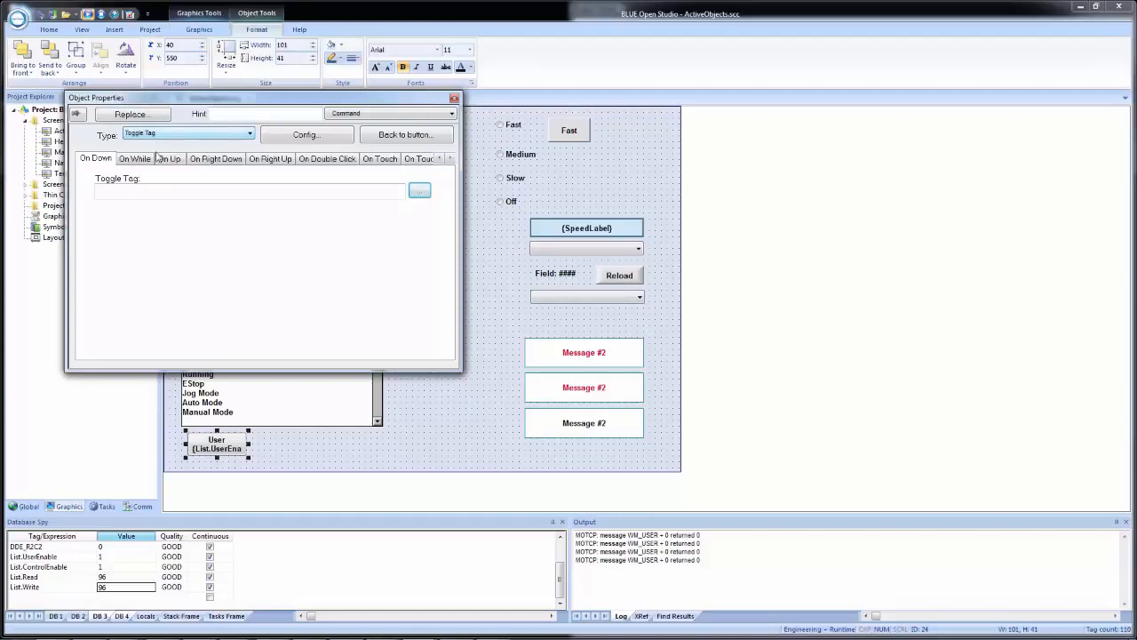
click(138, 188)
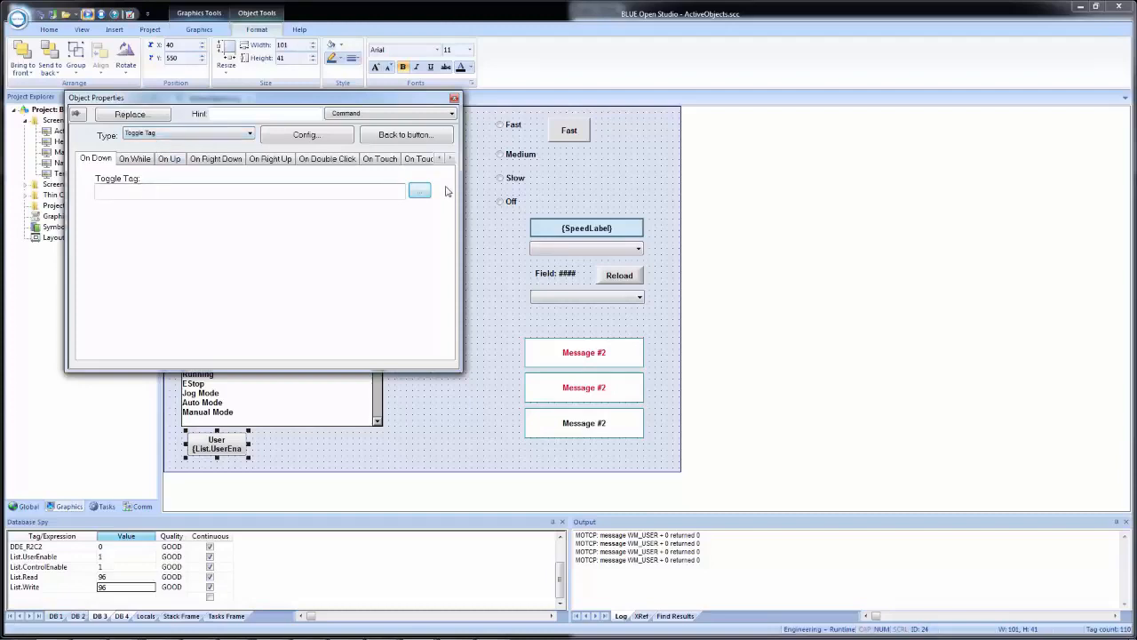
Choose the UserEnable member of the List tag as the tag the button toggles.
click(418, 191)
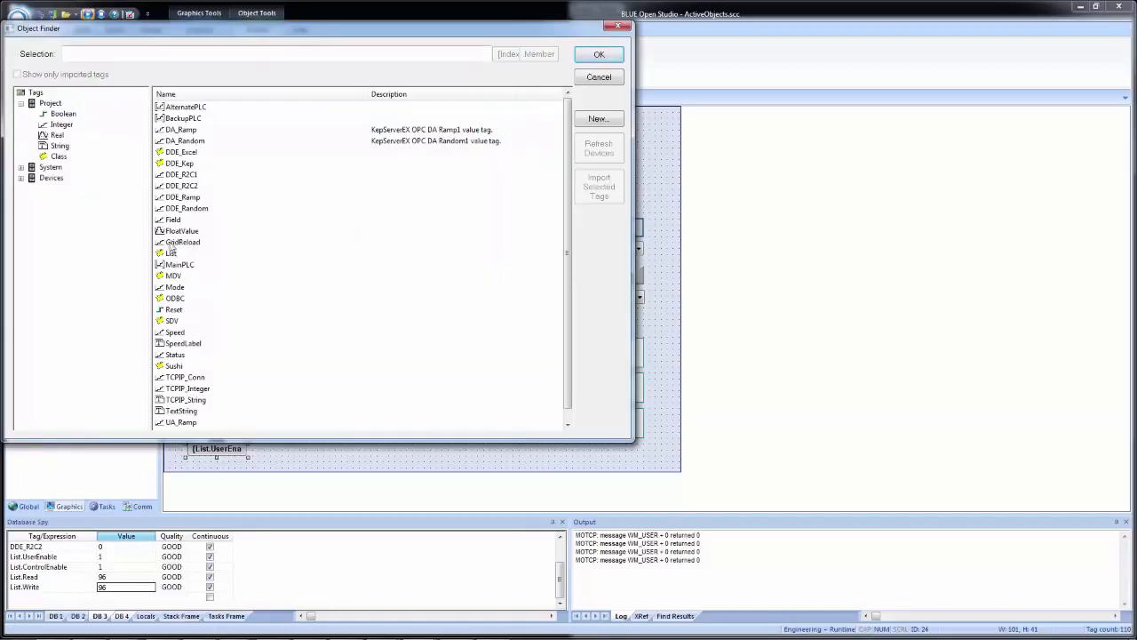
click(172, 253)
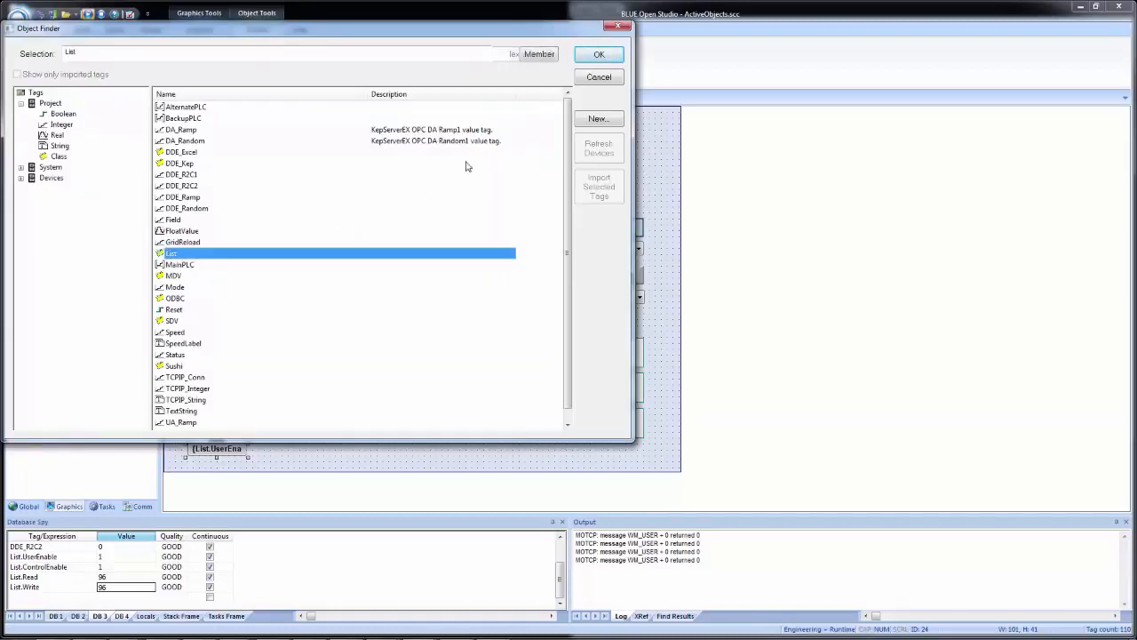
click(538, 54)
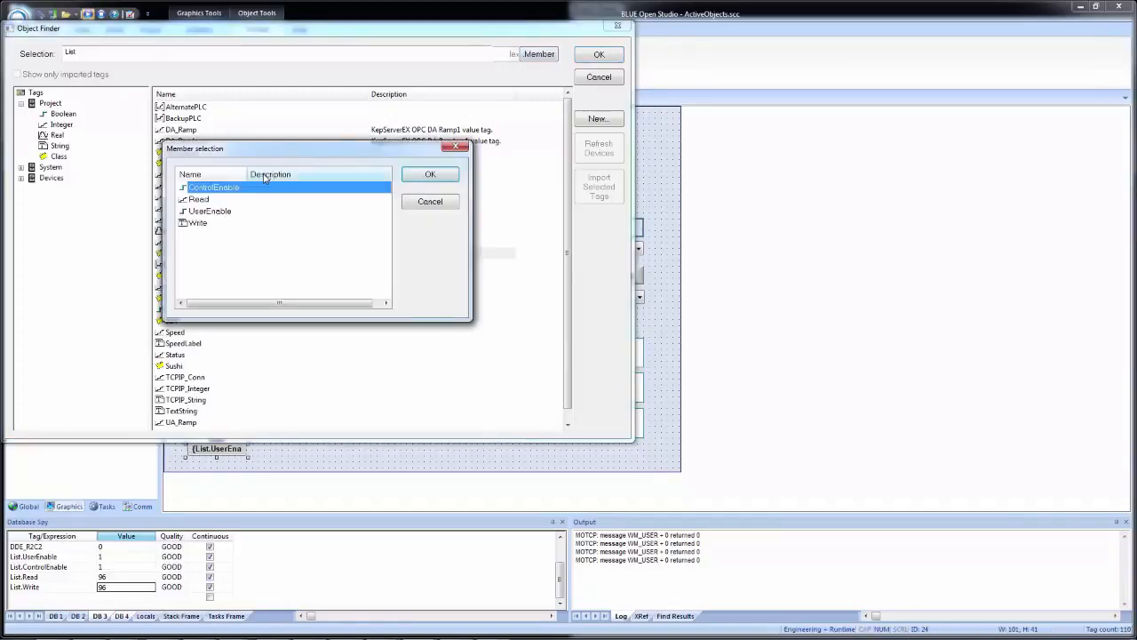
click(213, 212)
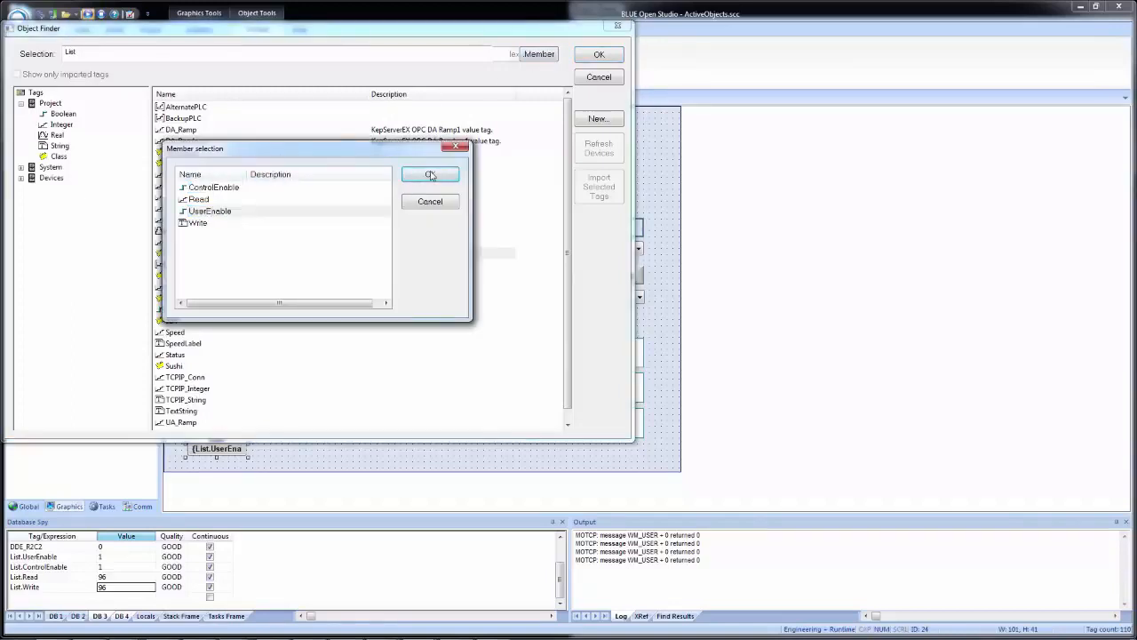
click(430, 176)
click(599, 56)
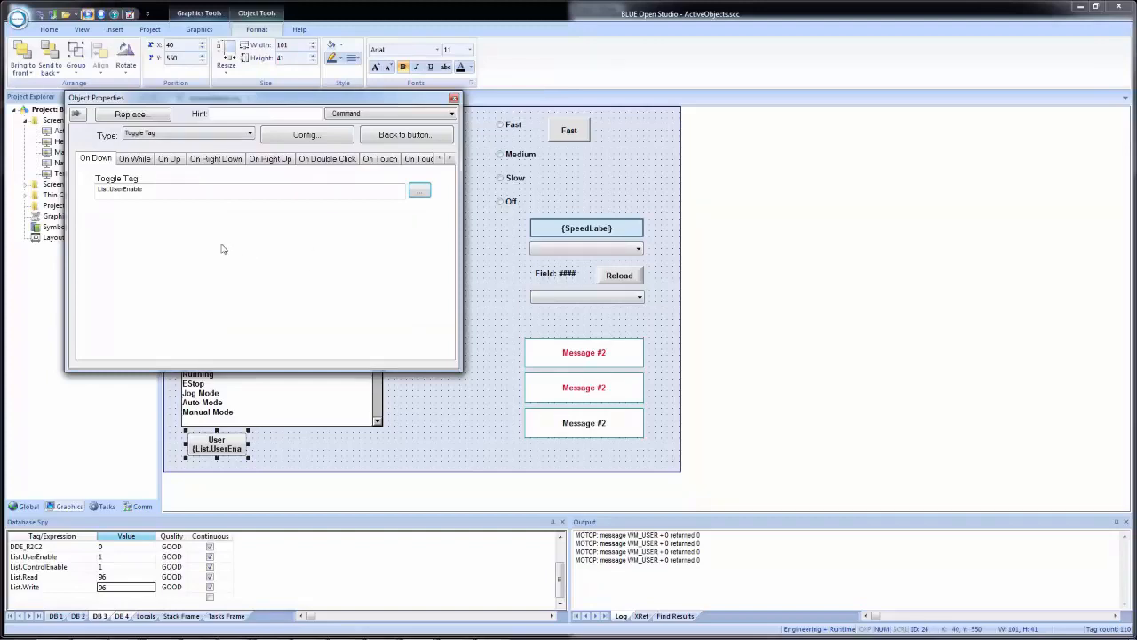
click(167, 191)
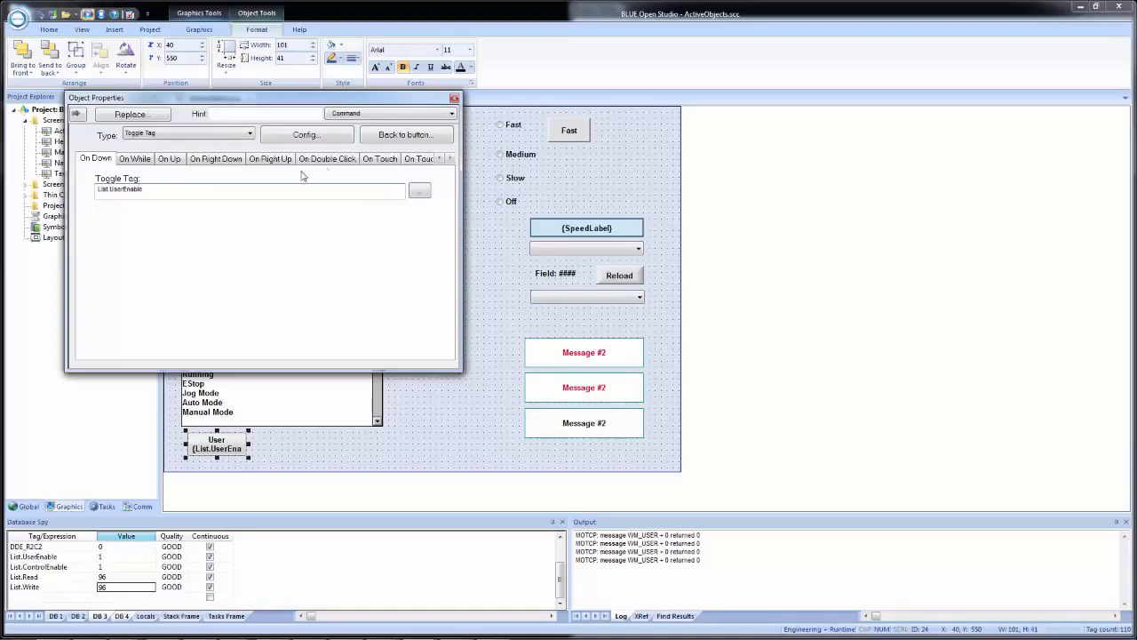
Open the full command configuration, enlarge its window, and view the VBScript editor for the On Down event.
click(306, 135)
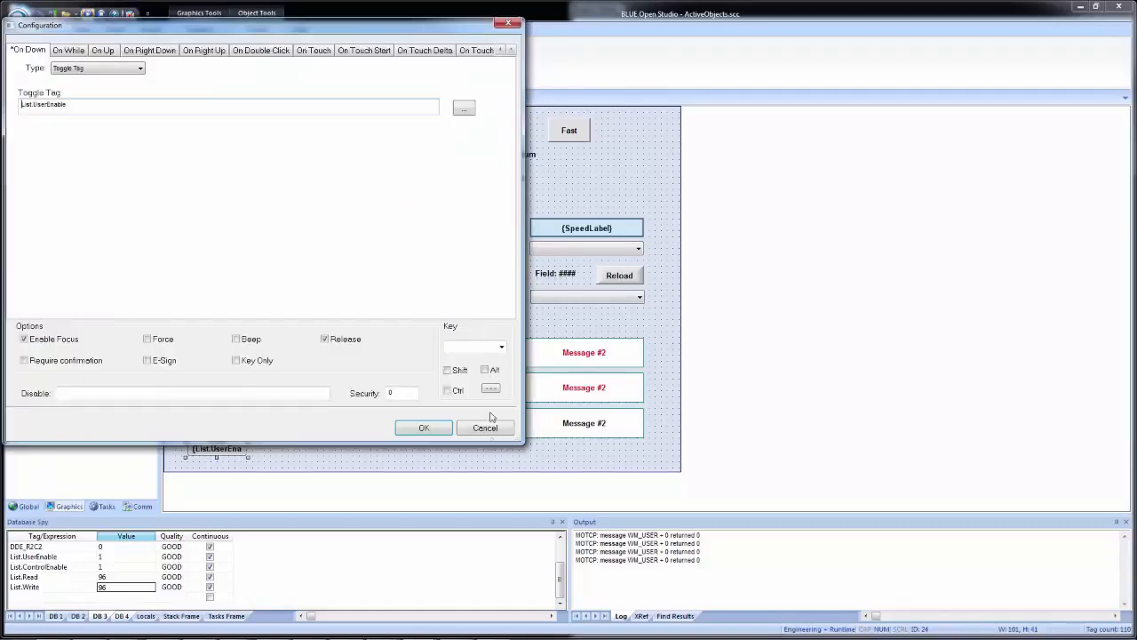
drag(521, 441, 910, 557)
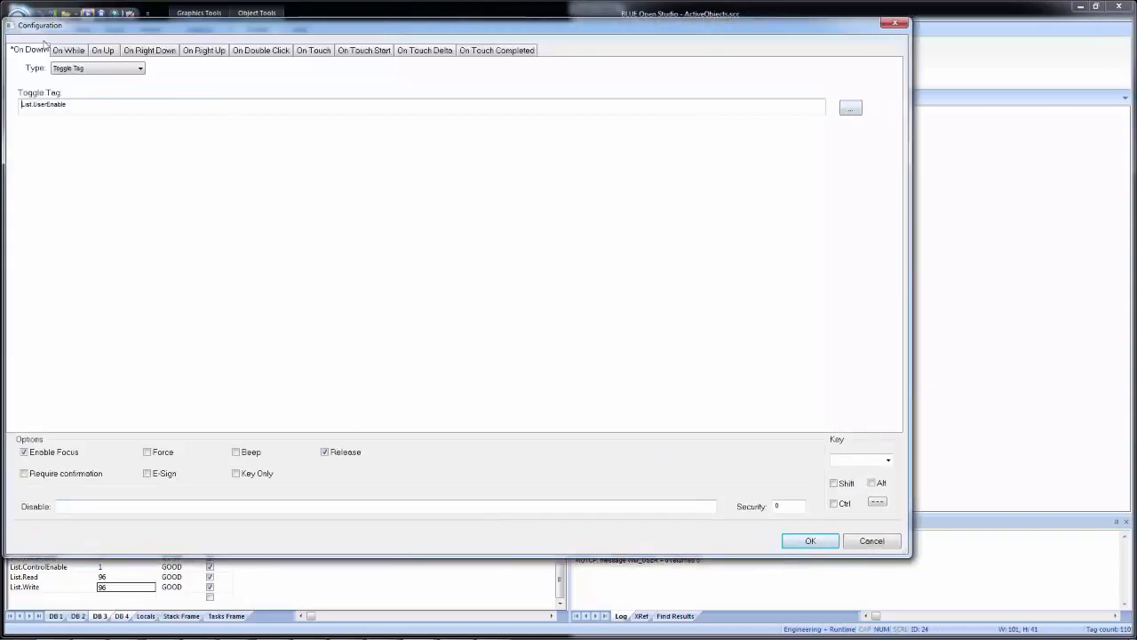
click(76, 69)
click(77, 89)
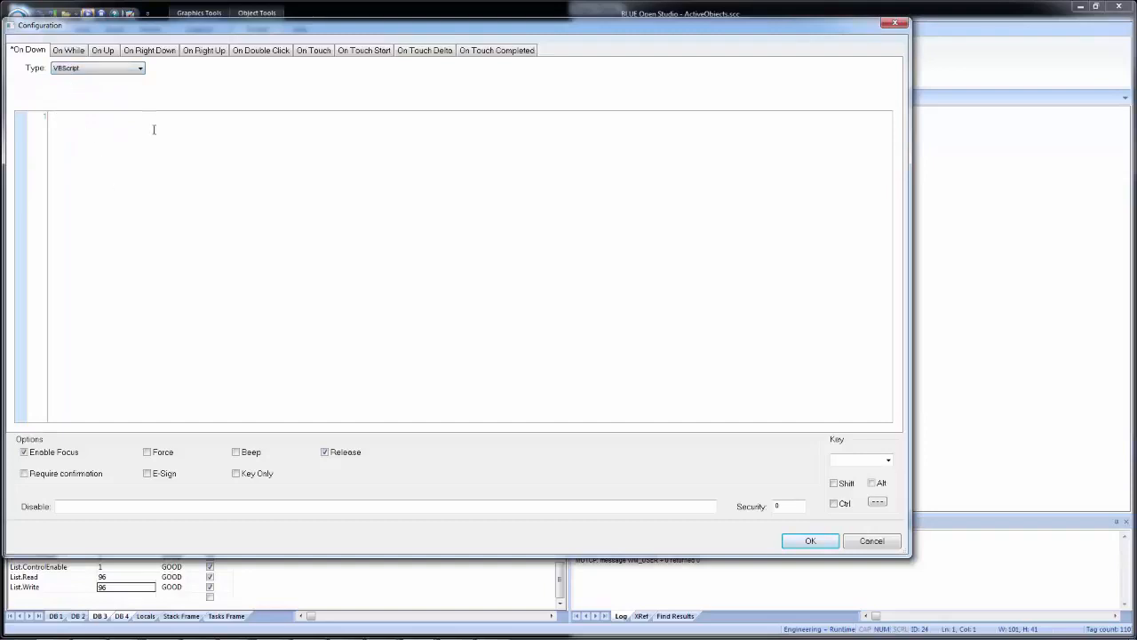
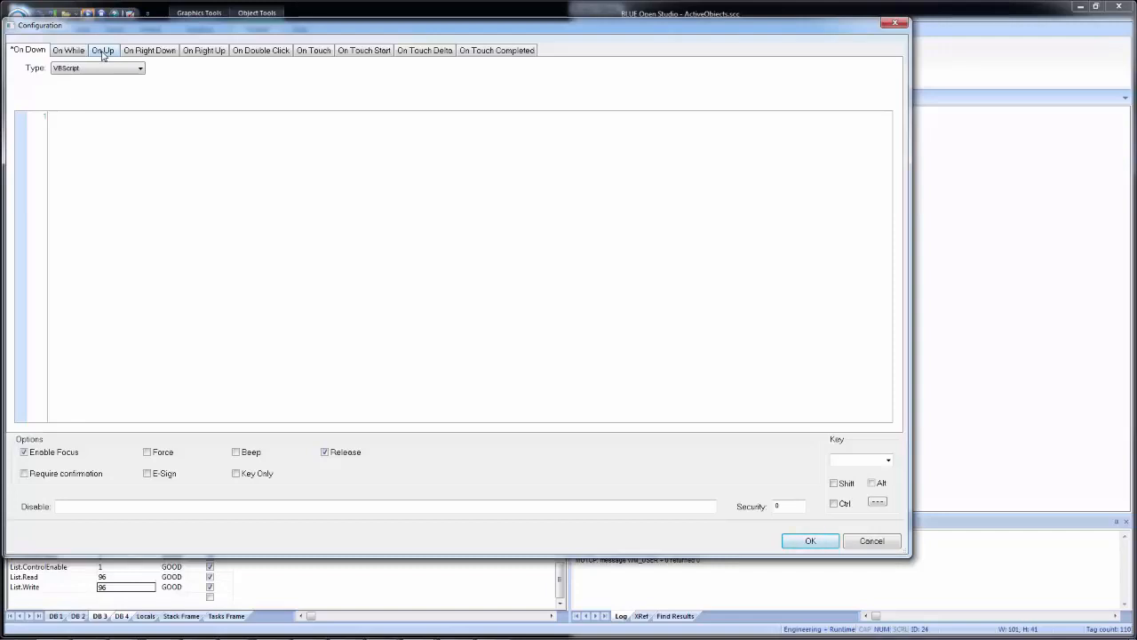
Examine the script editors of the button's command events, from On While and On Up through the right-button, double-click and touch events.
click(68, 51)
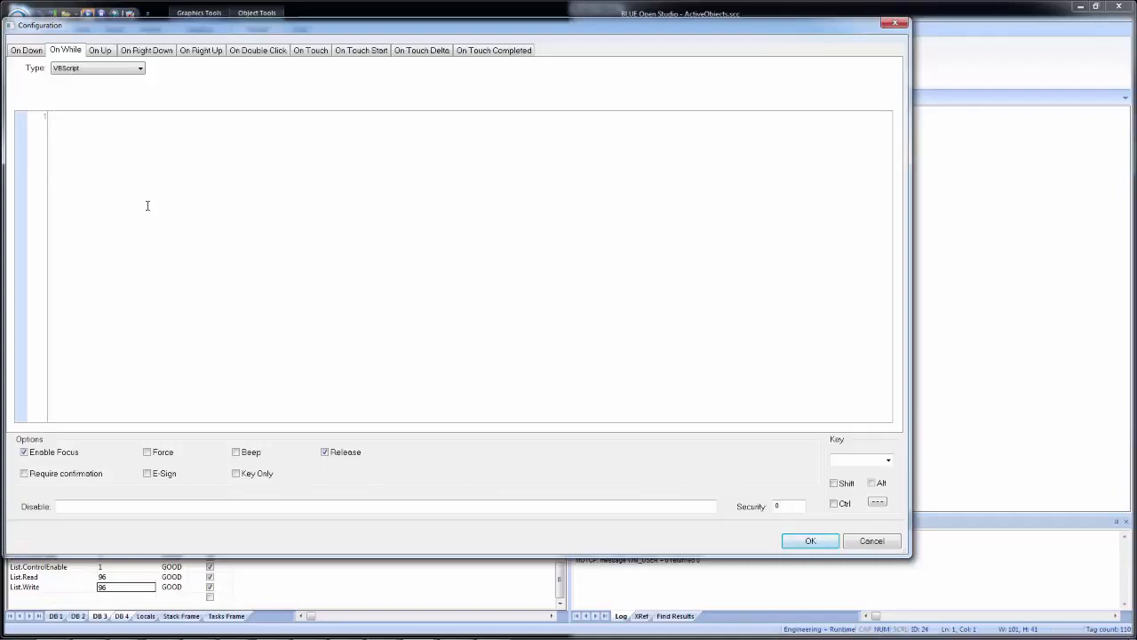
click(98, 51)
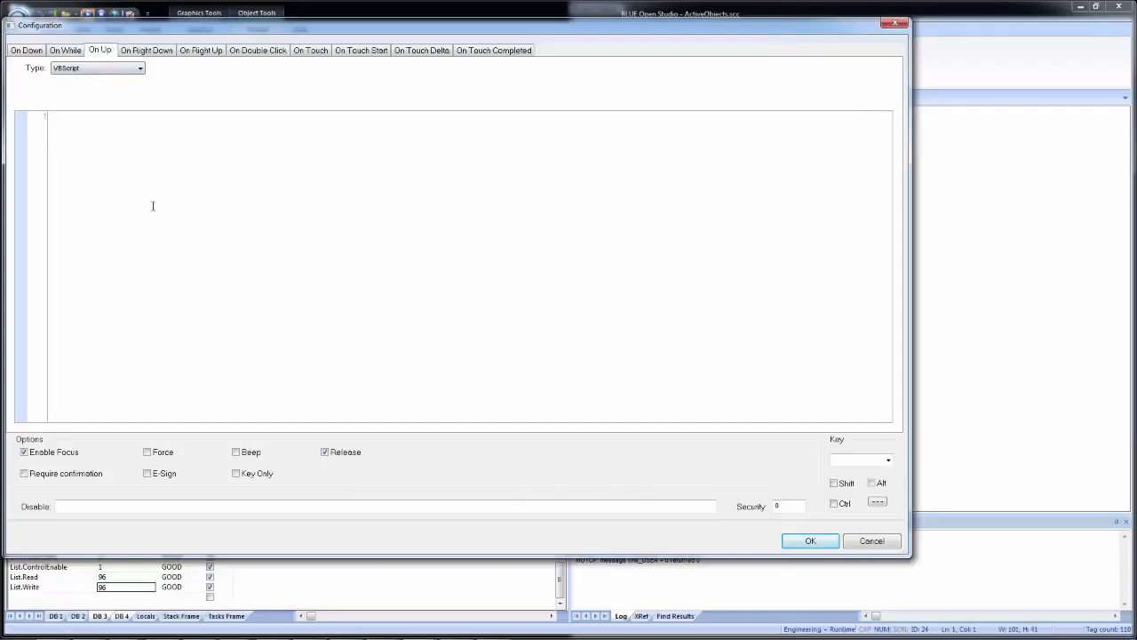
click(27, 50)
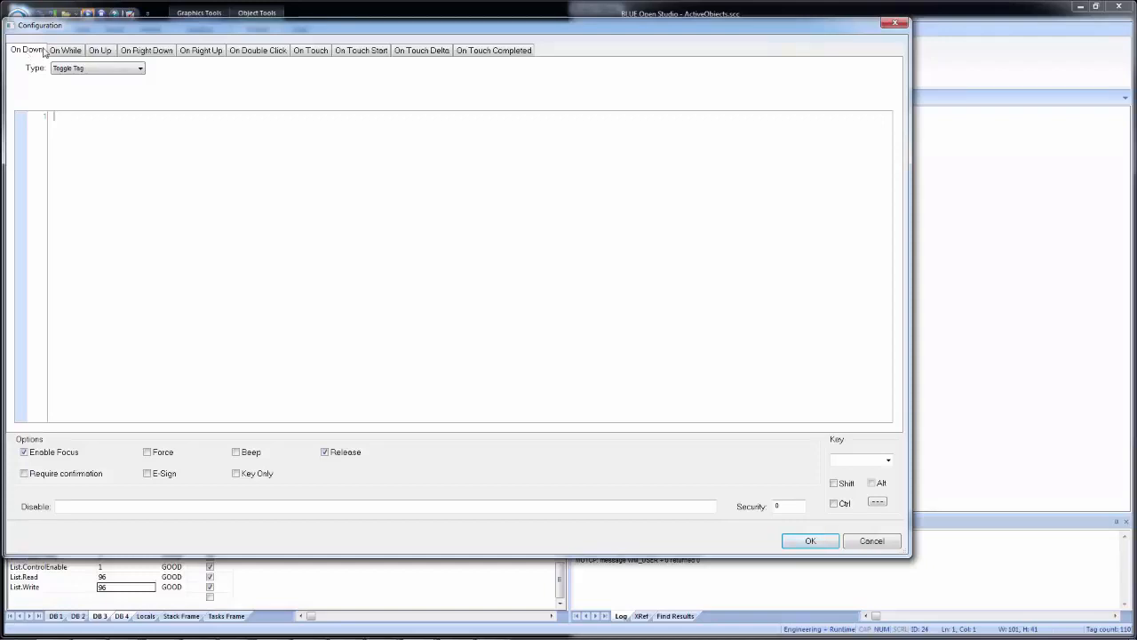
click(66, 52)
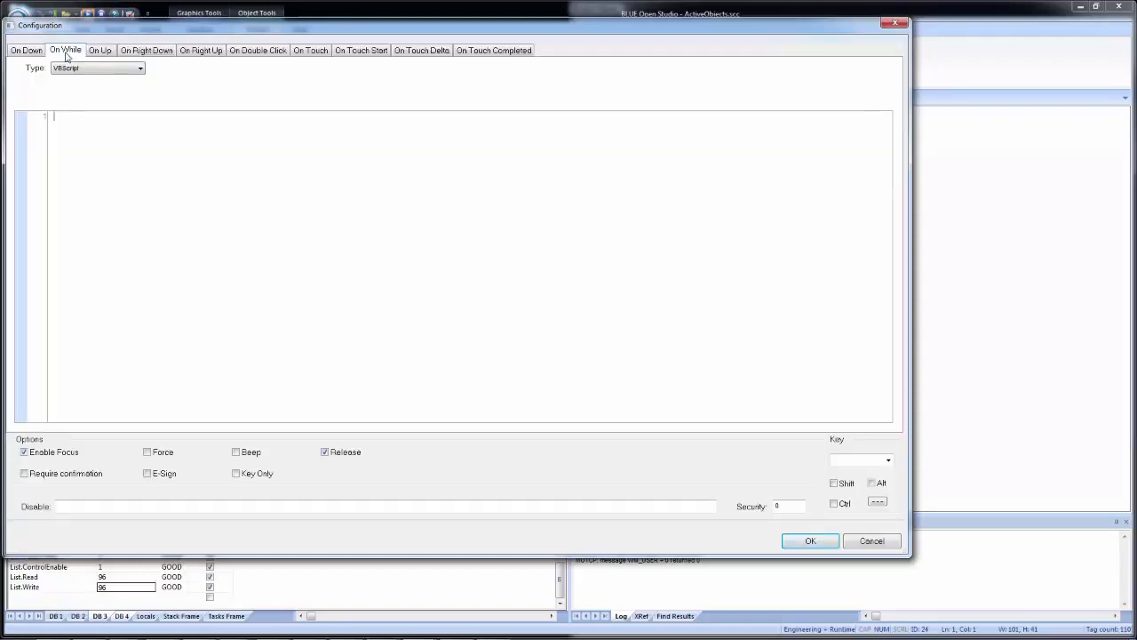
click(104, 52)
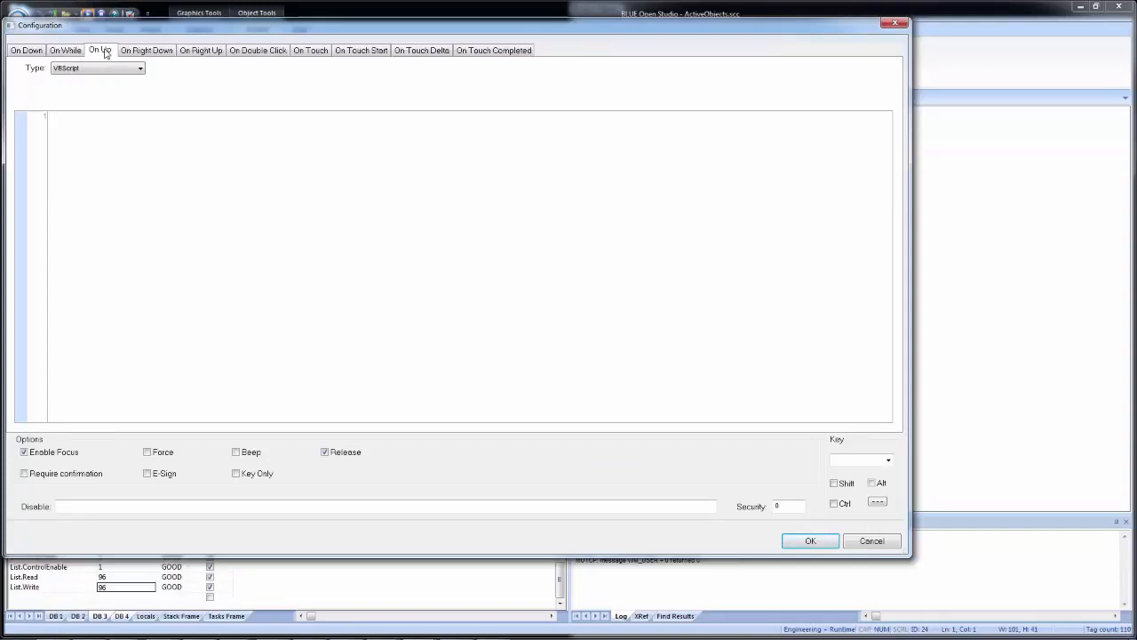
click(138, 52)
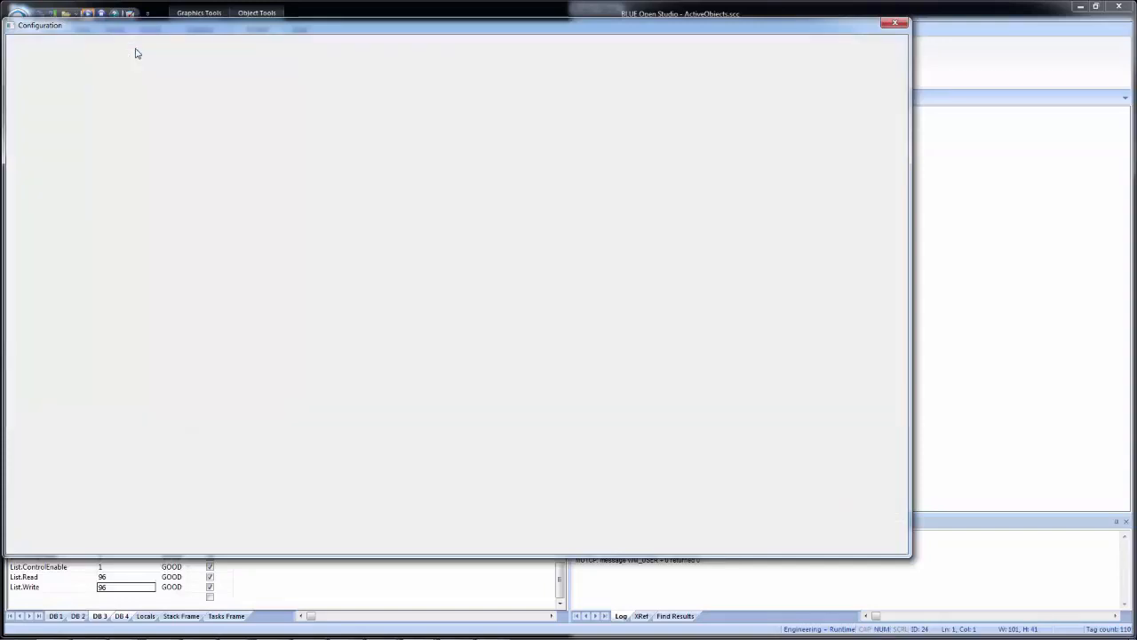
click(203, 52)
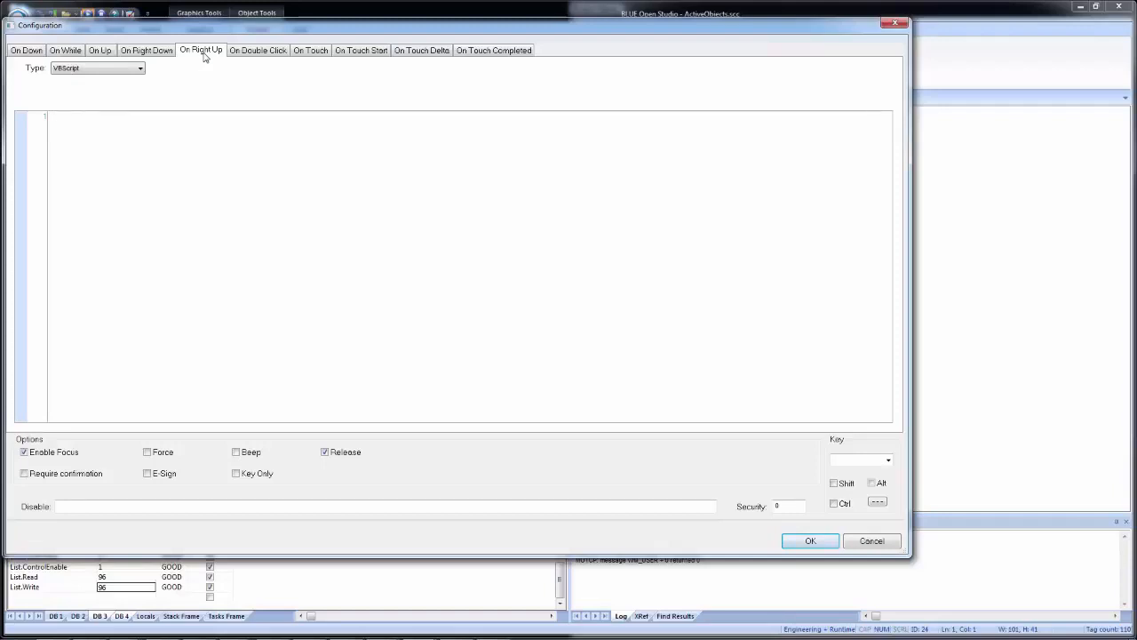
click(254, 53)
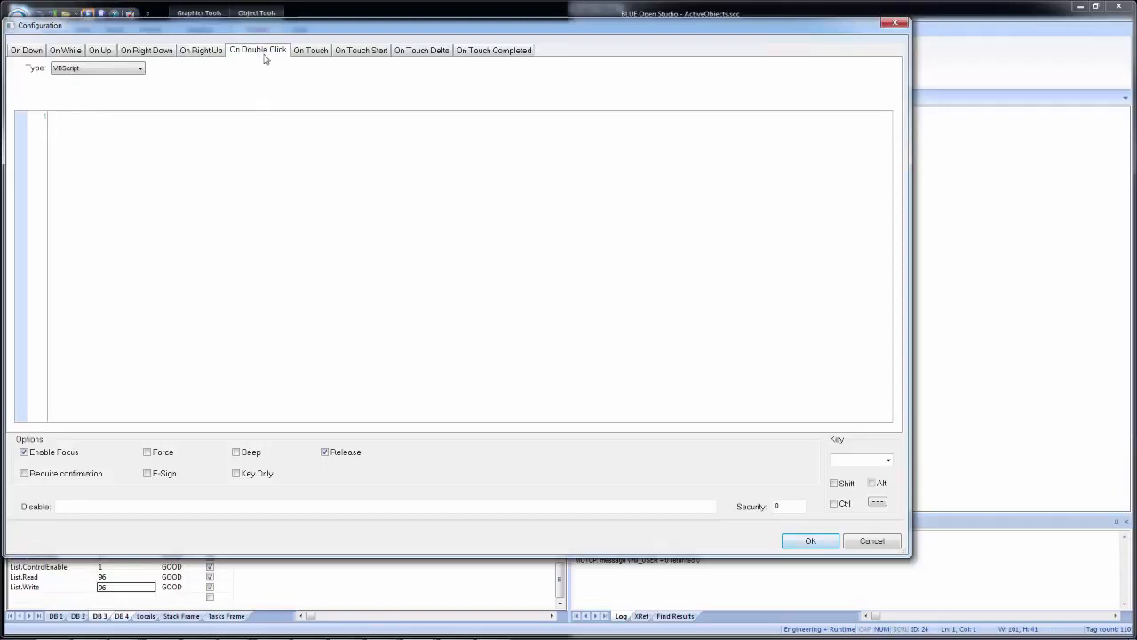
click(309, 51)
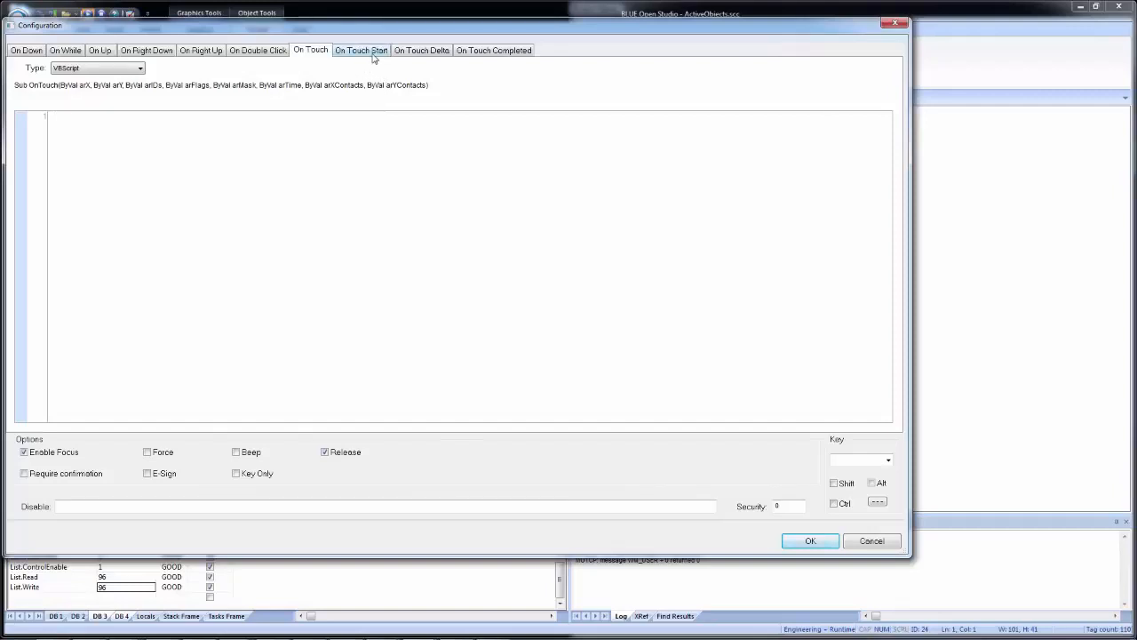
click(371, 53)
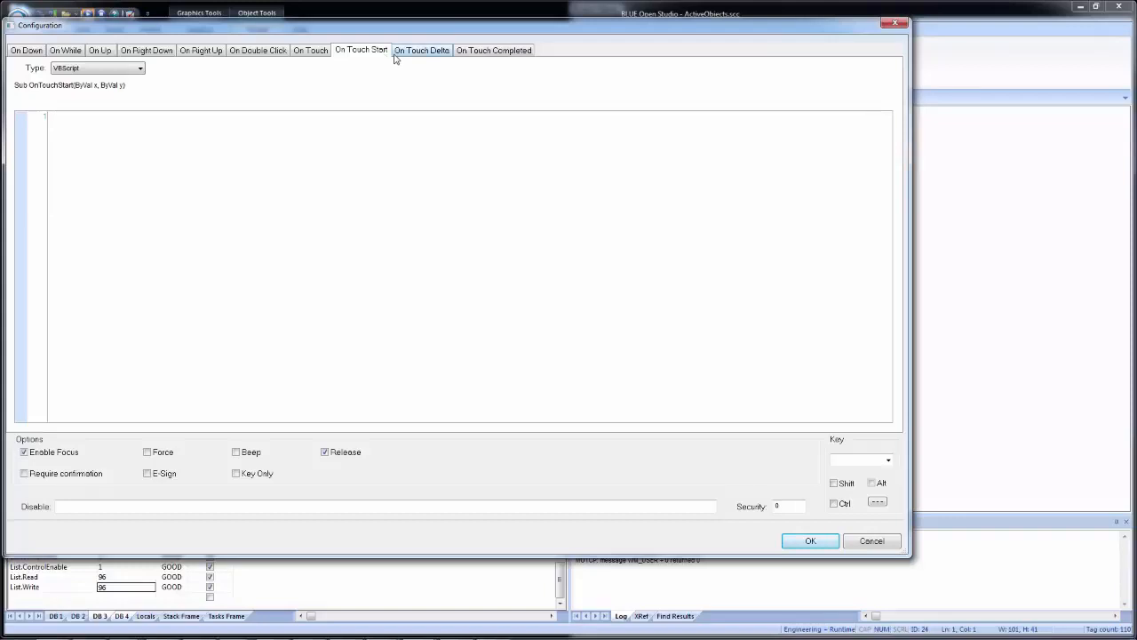
click(410, 53)
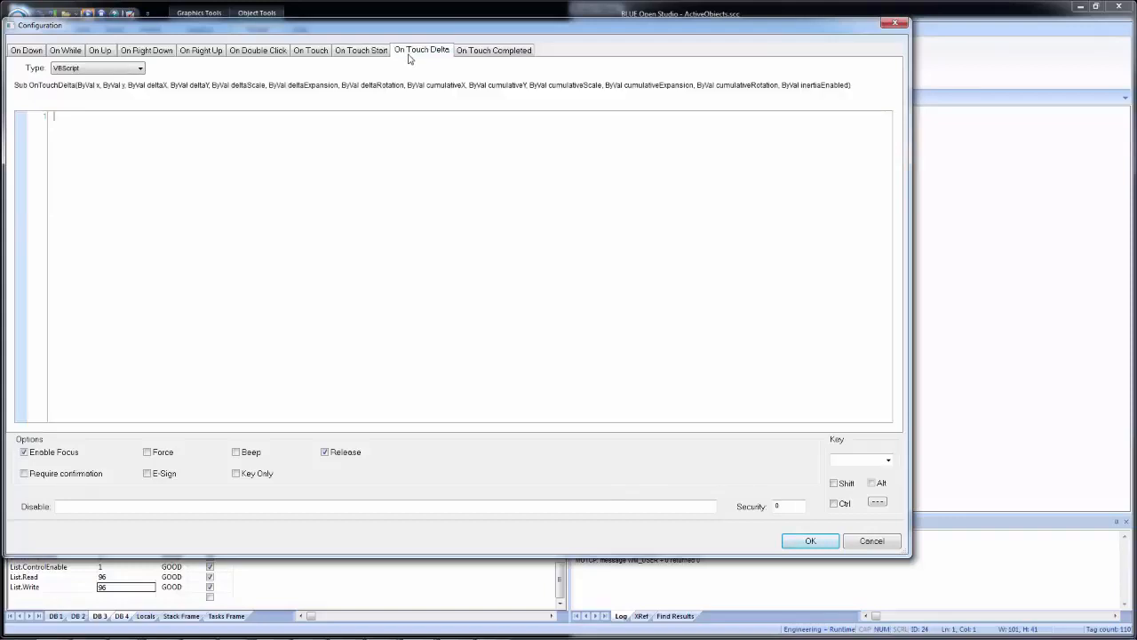
click(477, 54)
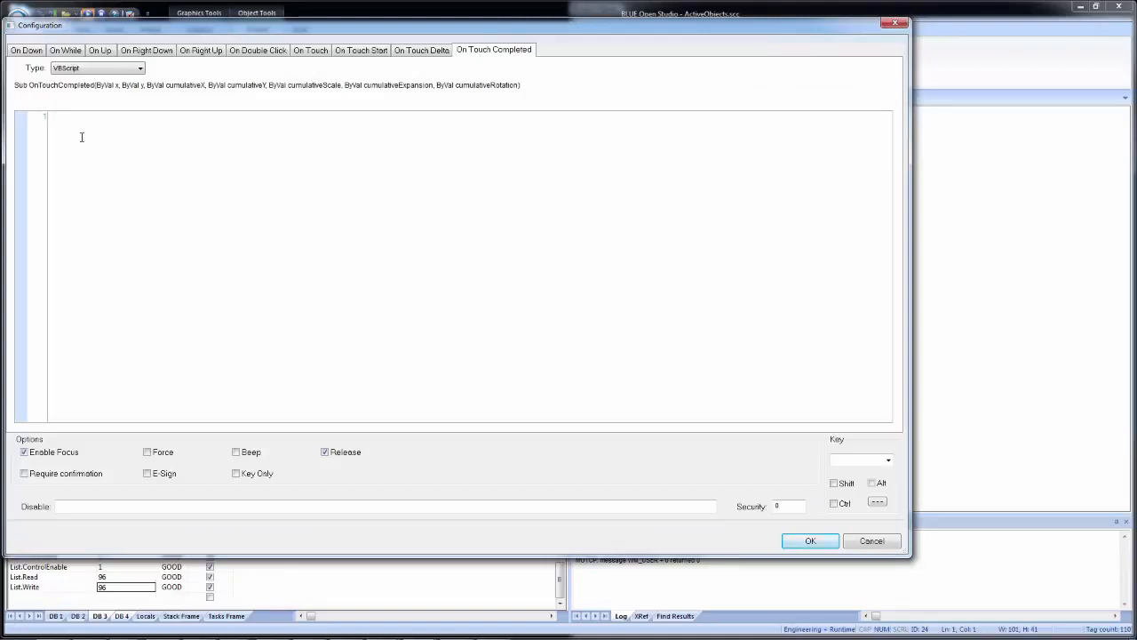
Reselect the Toggle Tag type for the On Down event and close the full configuration without saving.
click(35, 53)
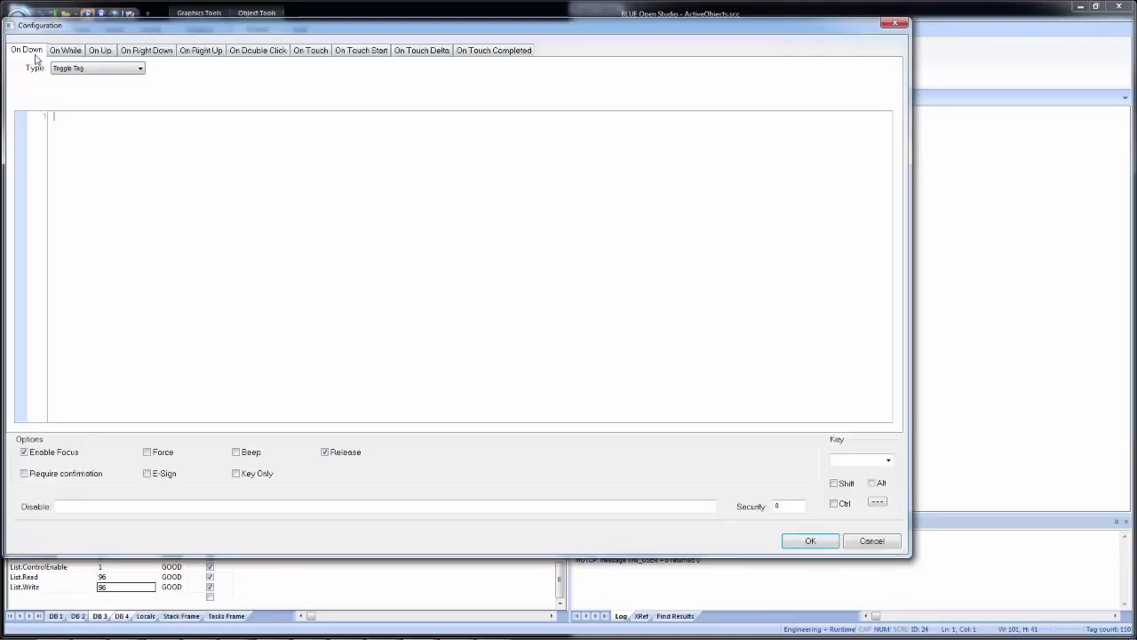
click(96, 70)
click(96, 70)
click(77, 69)
click(58, 129)
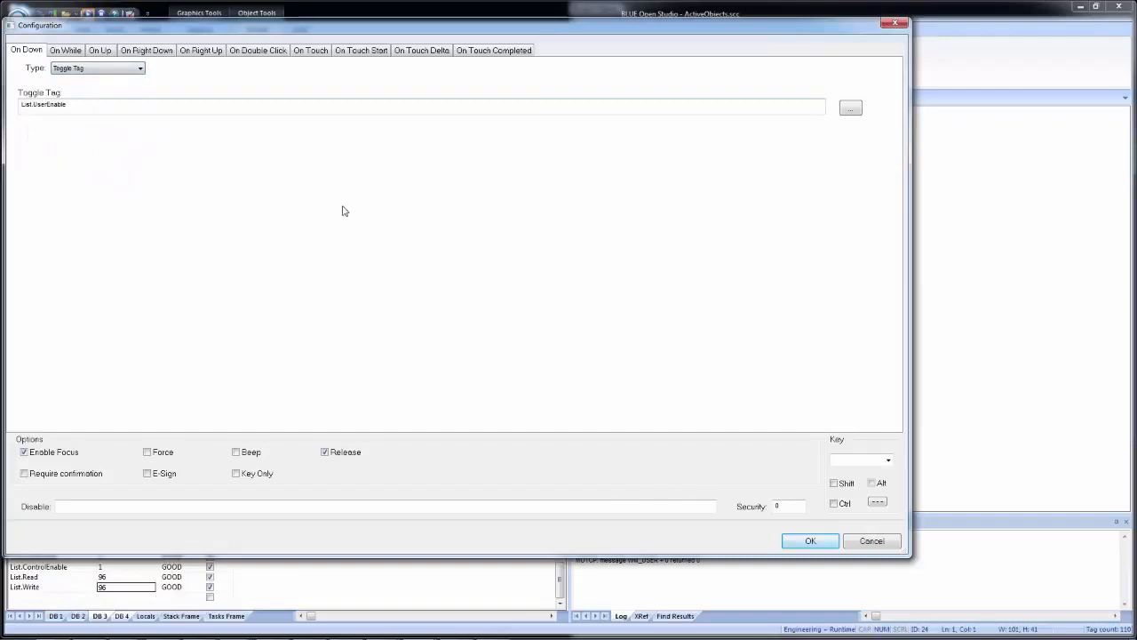
click(869, 544)
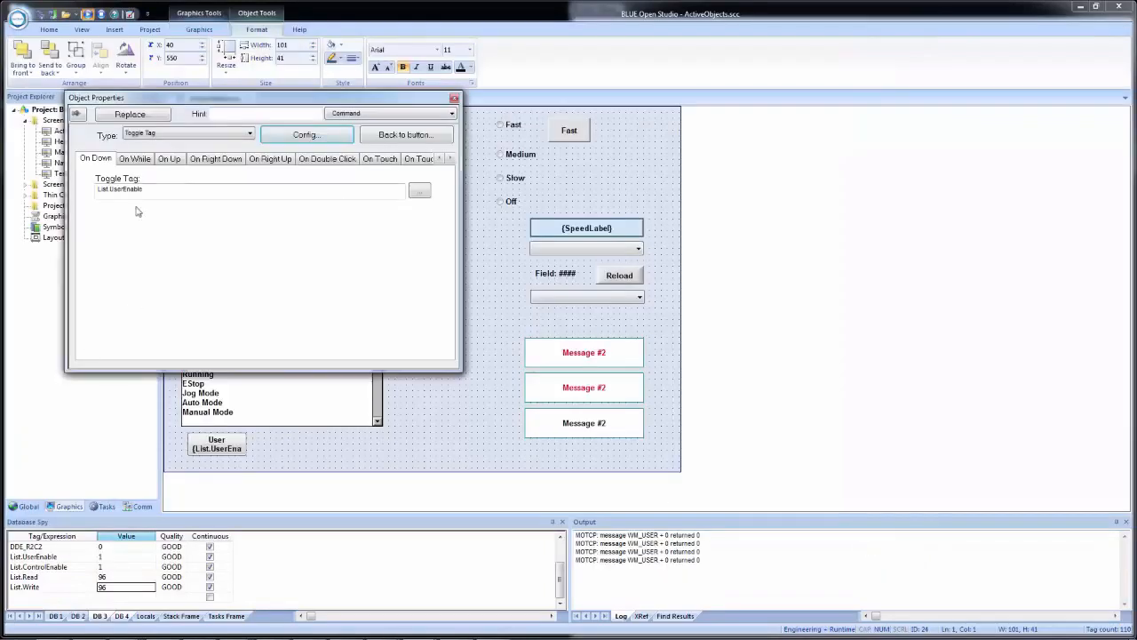
Compare the button's On Down, On While and On Up events in the object properties, and close the properties.
click(139, 163)
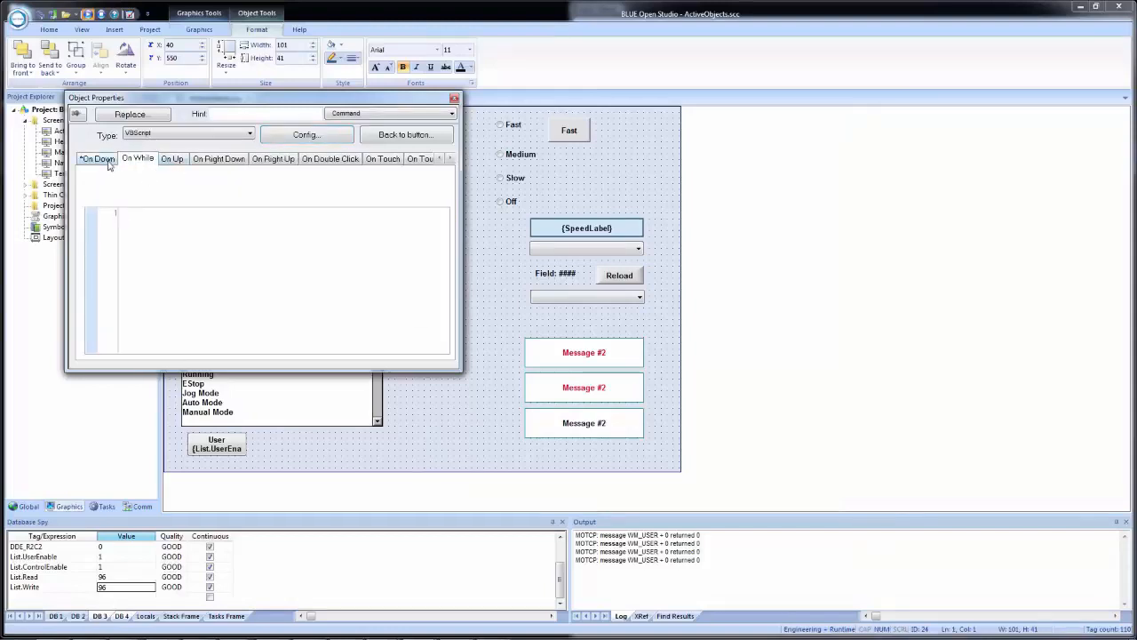
click(174, 159)
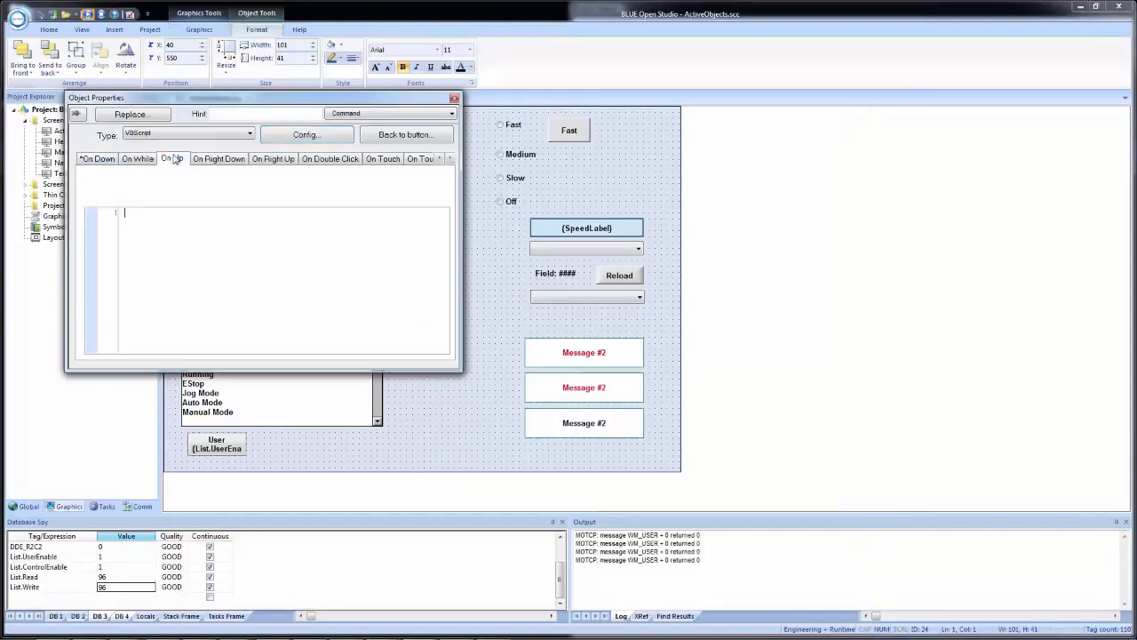
click(100, 160)
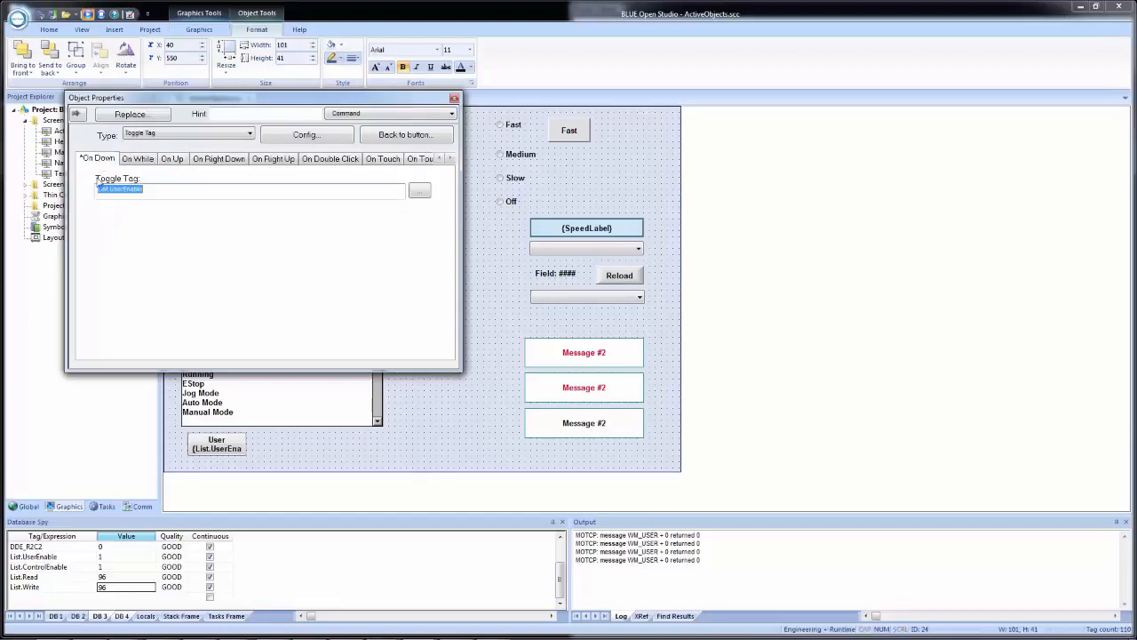
click(141, 158)
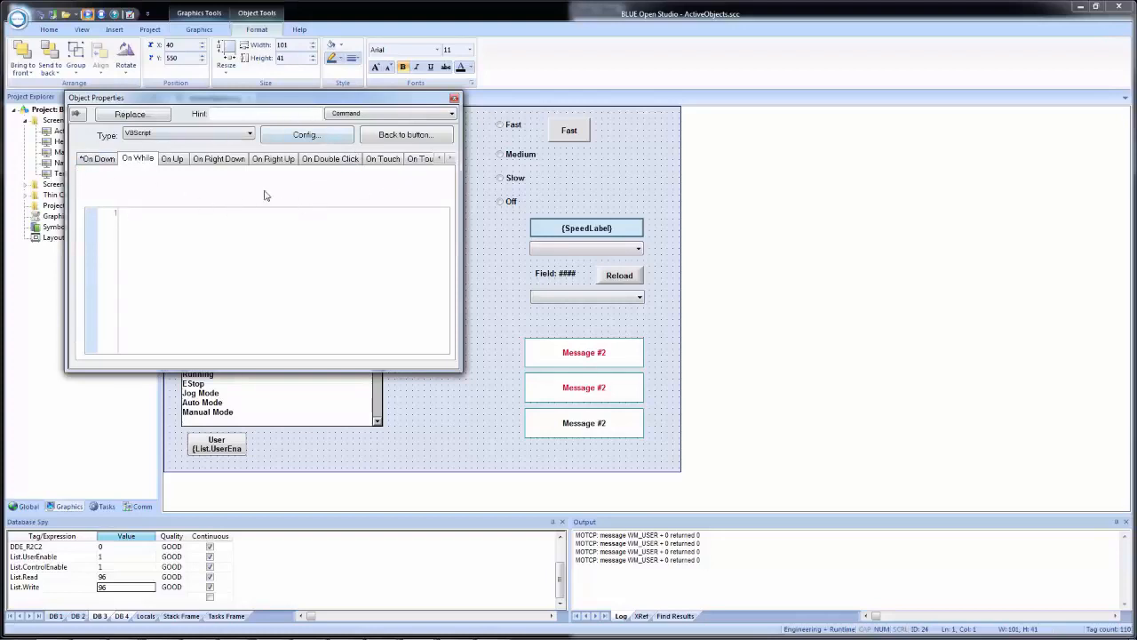
click(90, 163)
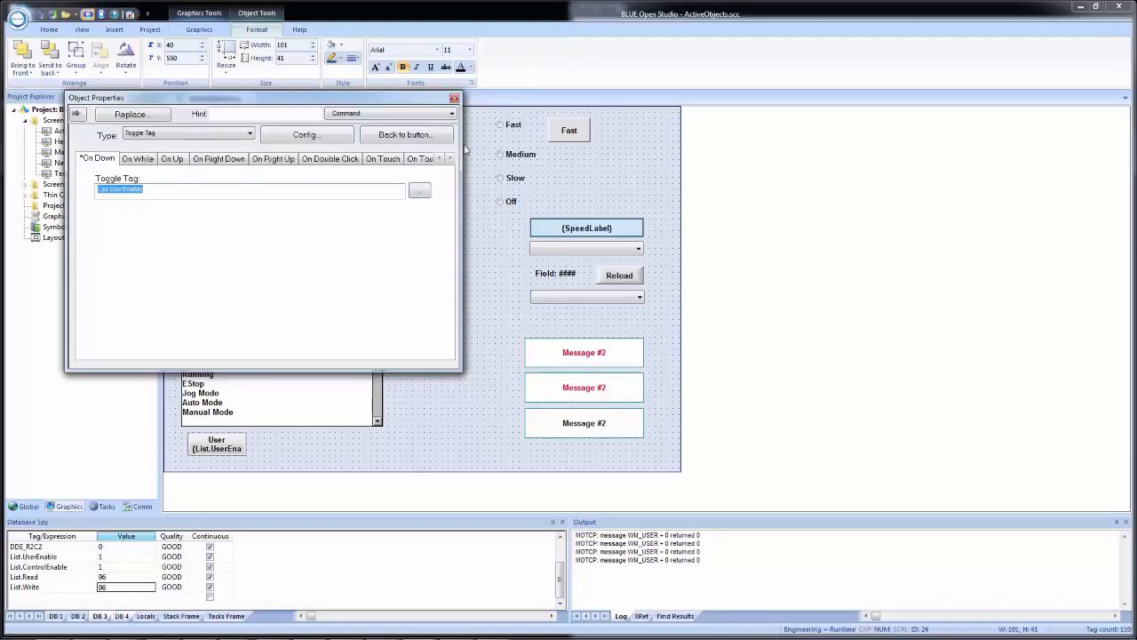
click(485, 274)
Duplicate the User button beside the original at X 150, Y 550, and make the copy's On Down command toggle List.ControlEnable.
click(223, 452)
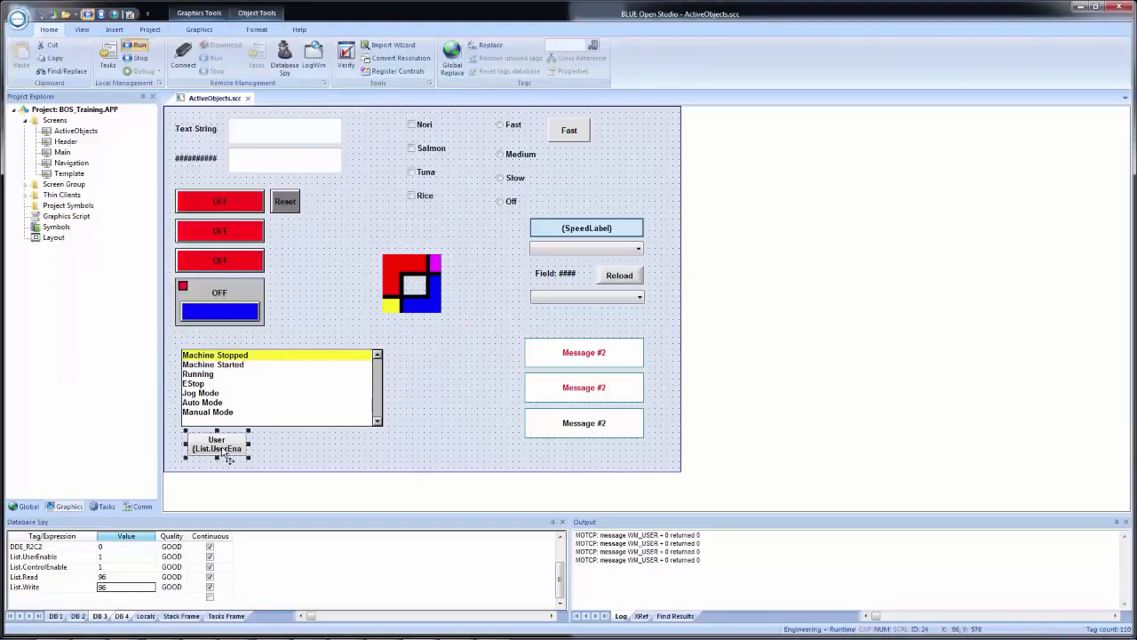
drag(228, 457, 299, 459)
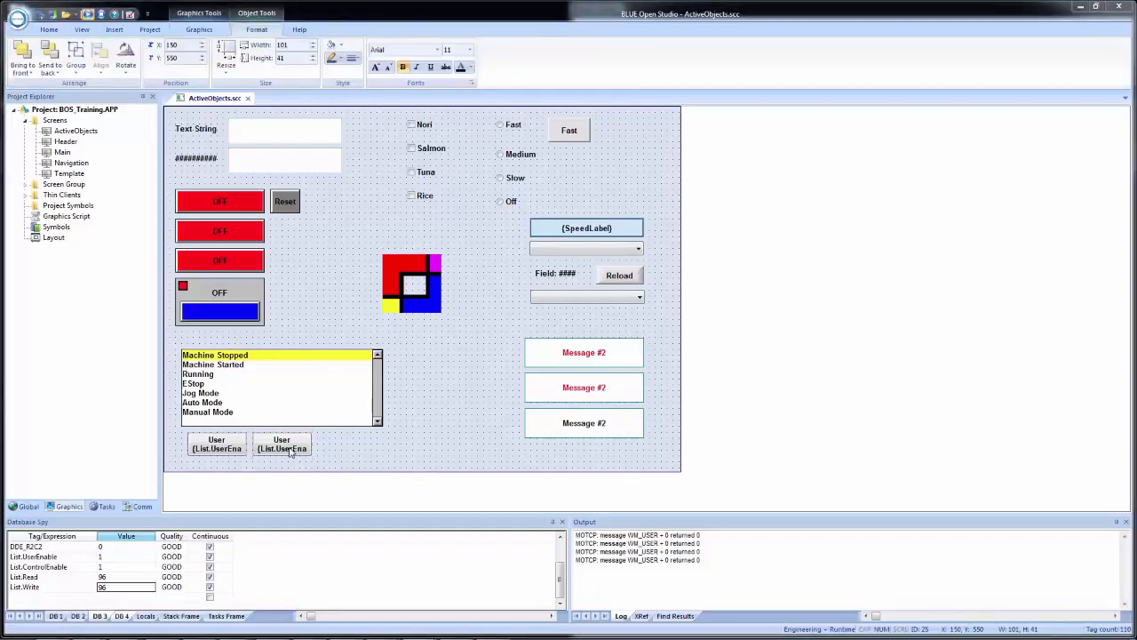
double_click(290, 451)
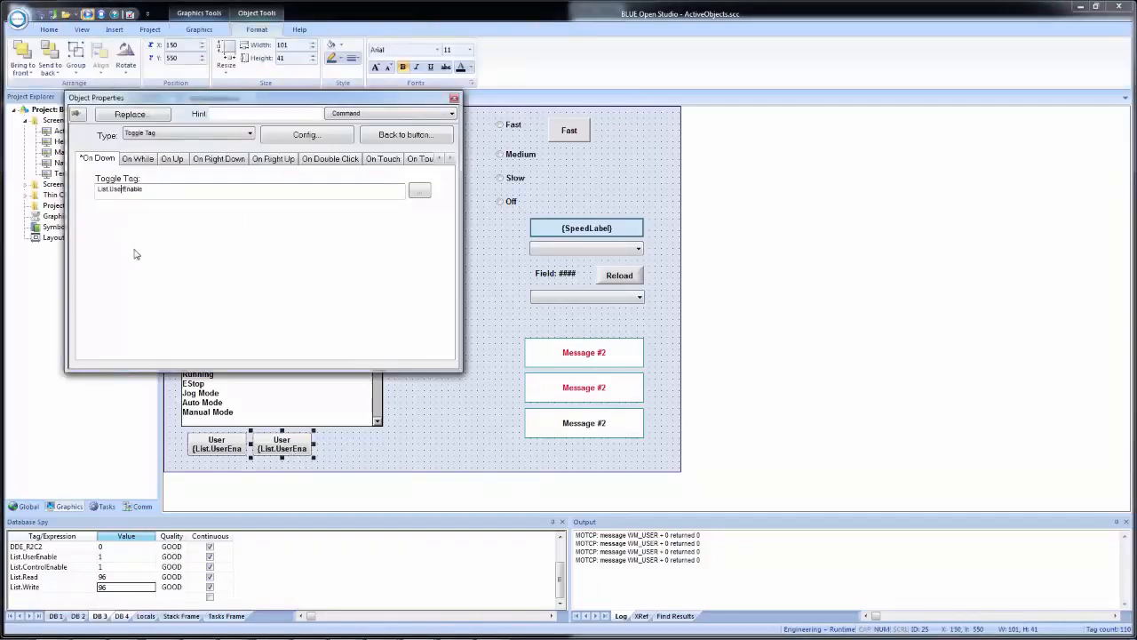
key(BackSpace)
key(BackSpace)
key(BackSpace)
key(BackSpace)
text(Control)
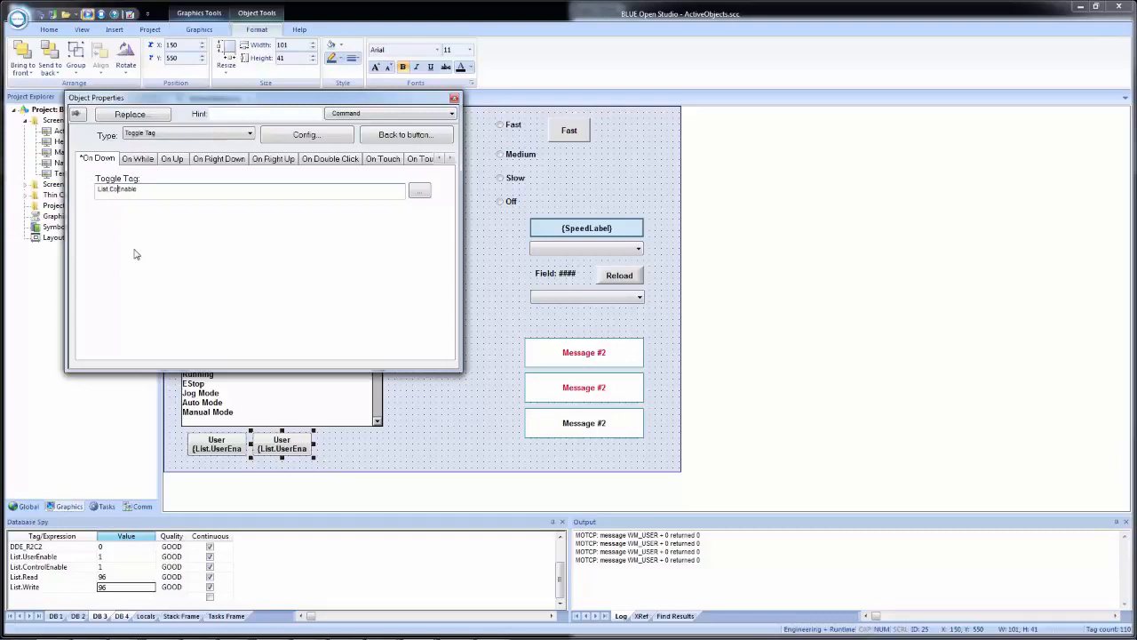
Set the second line of the copied button's caption to {List.ControlEnable} and close its properties.
click(400, 135)
click(108, 160)
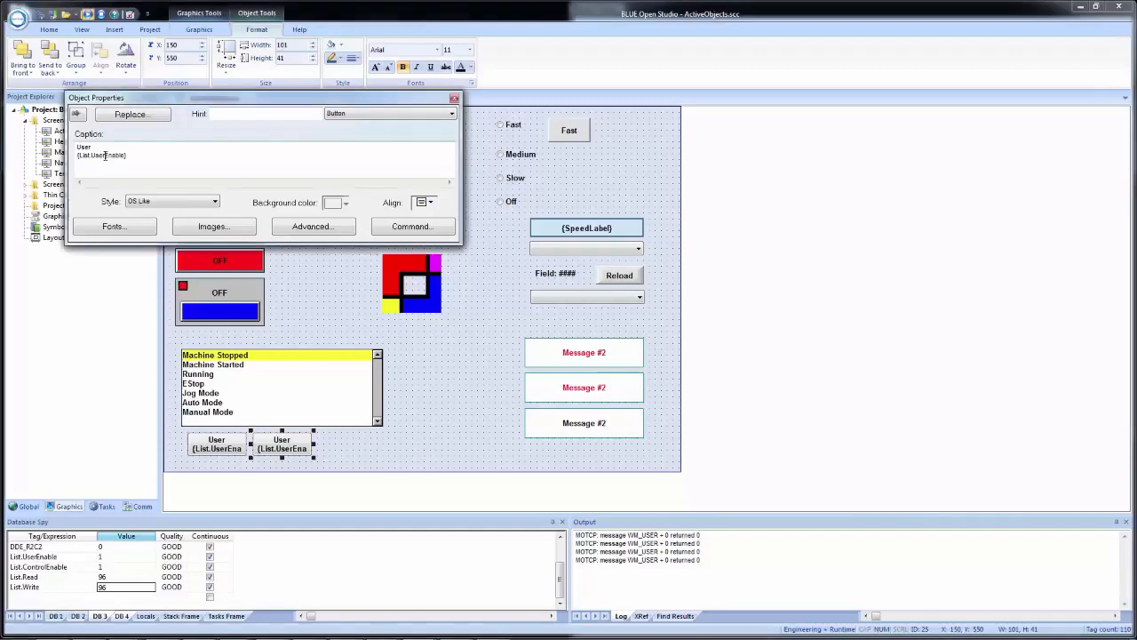
key(BackSpace)
key(BackSpace)
key(BackSpace)
key(BackSpace)
key(BackSpace)
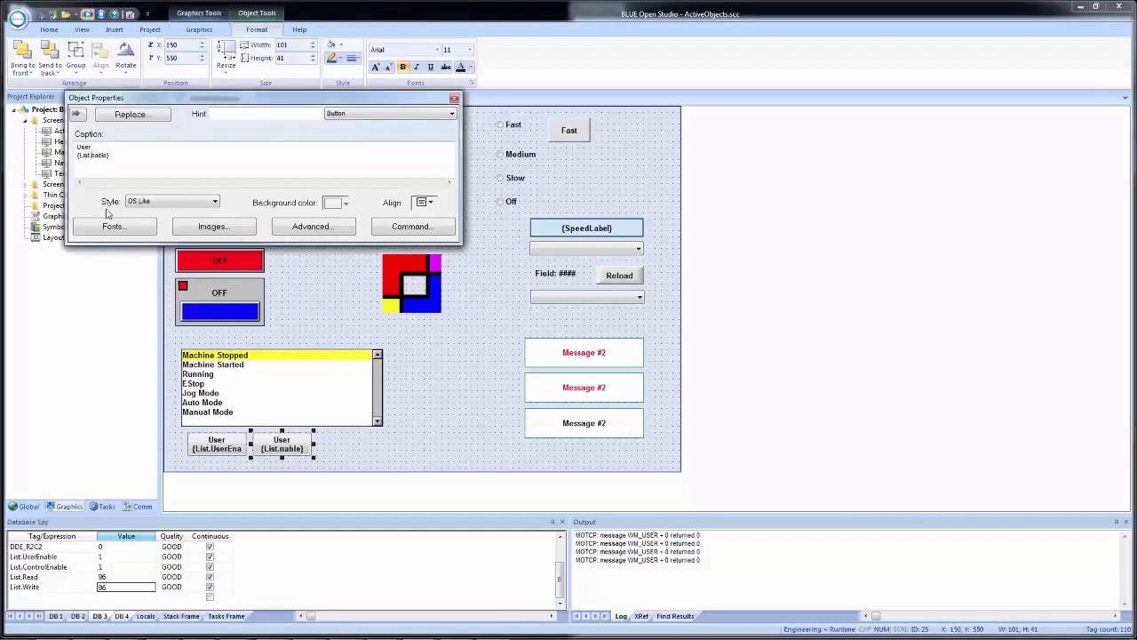
text(ControlE)
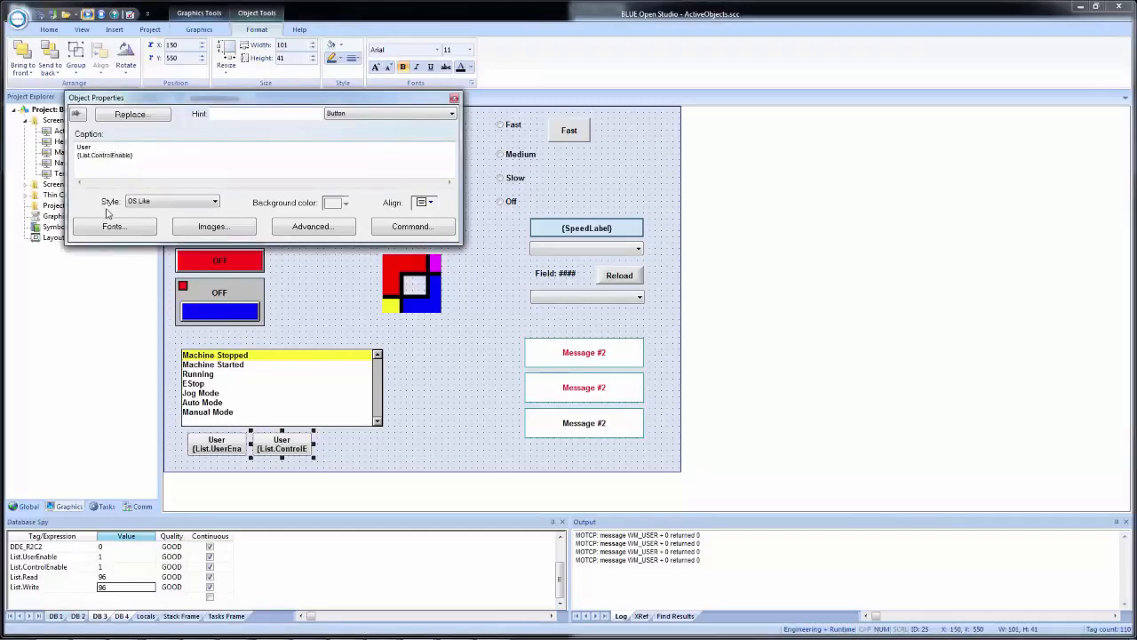
click(250, 114)
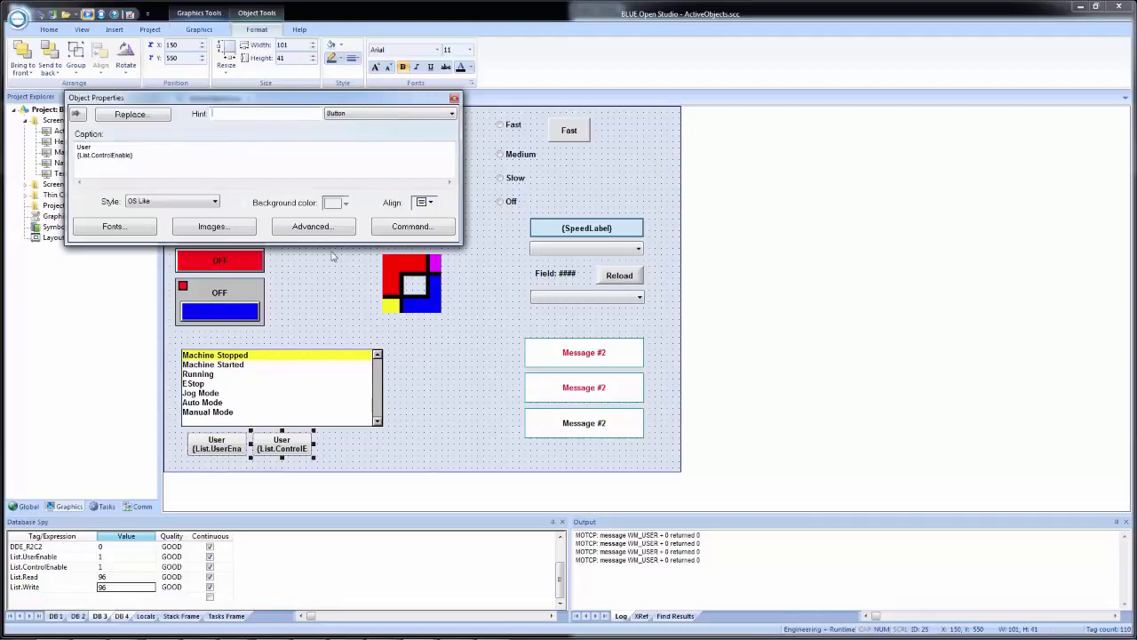
click(437, 415)
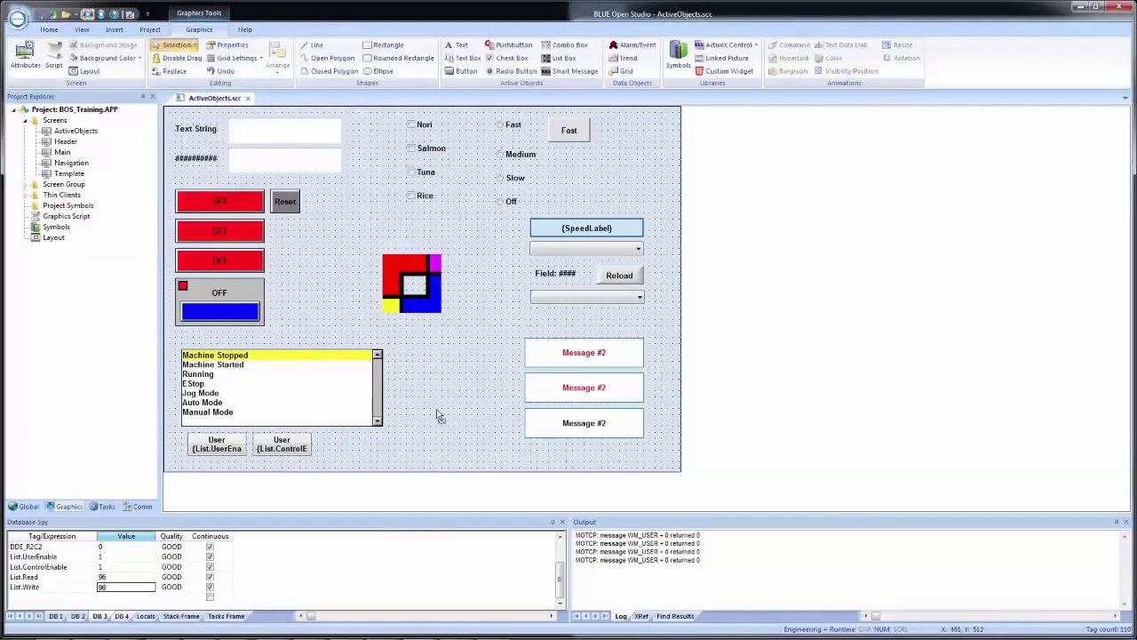
Test the User and Control buttons in the running screen by toggling each one off and on, and return to the full-size editor.
click(40, 14)
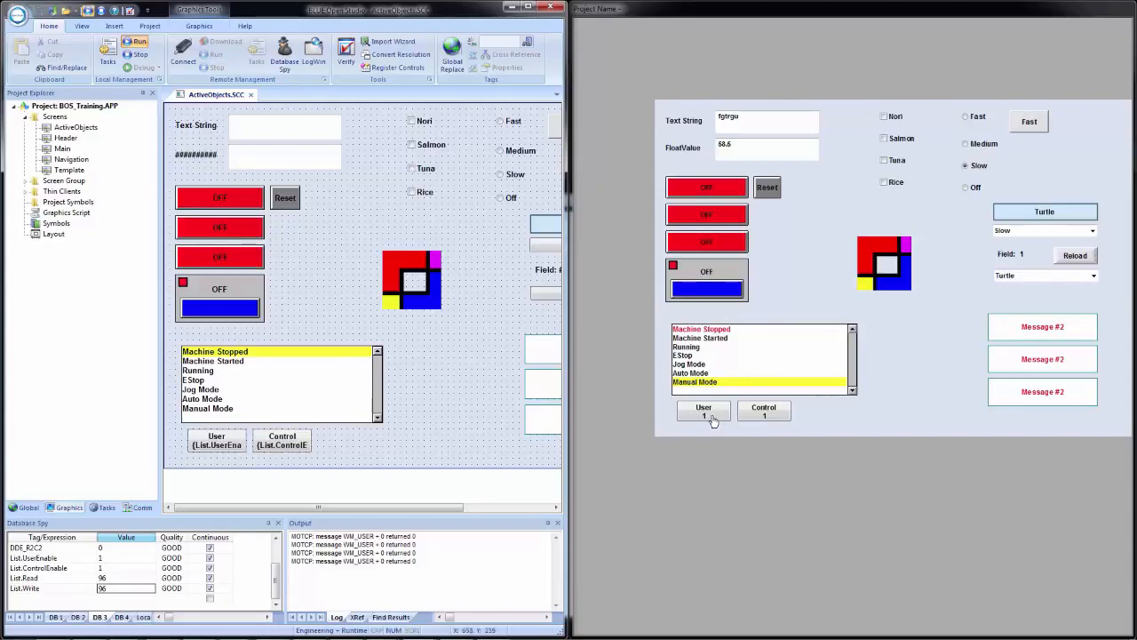
click(709, 412)
click(718, 420)
click(761, 418)
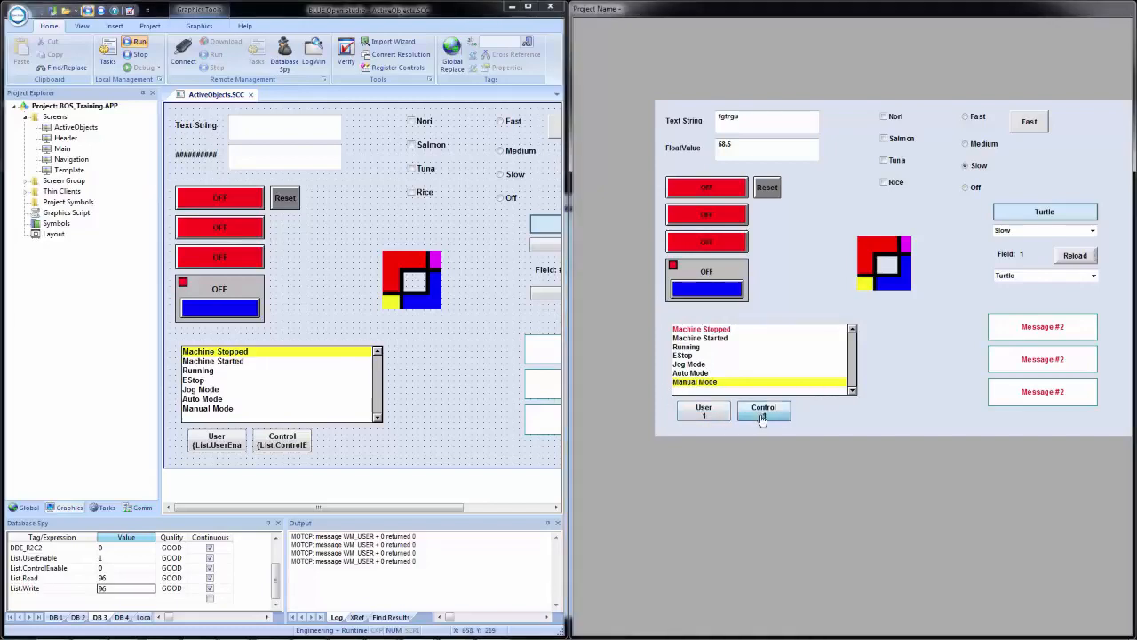
click(718, 416)
click(754, 411)
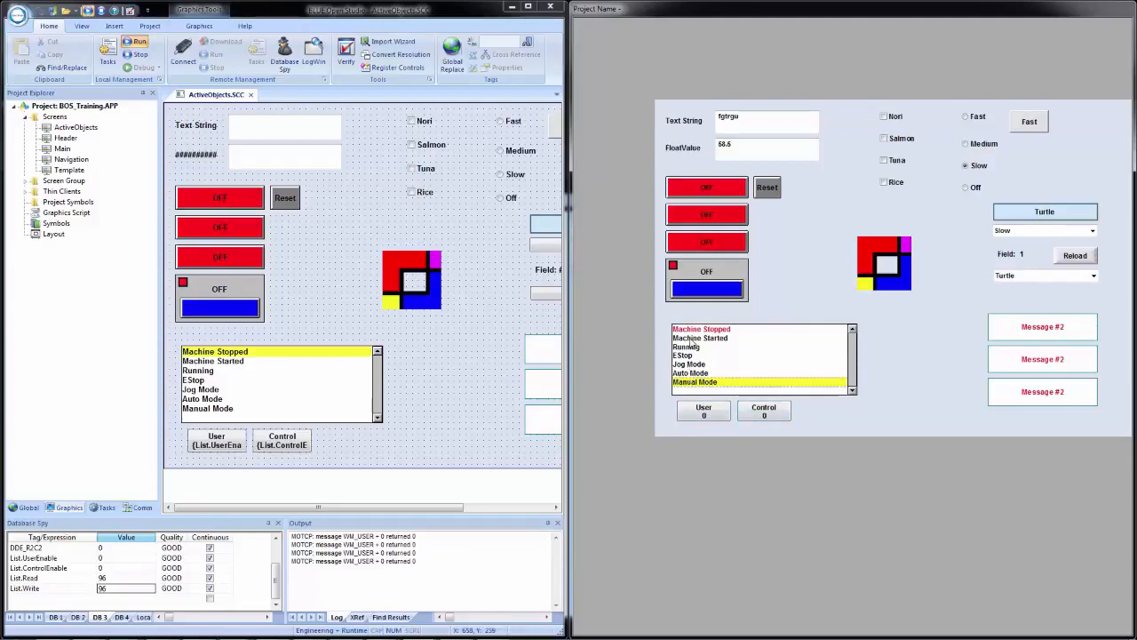
click(764, 417)
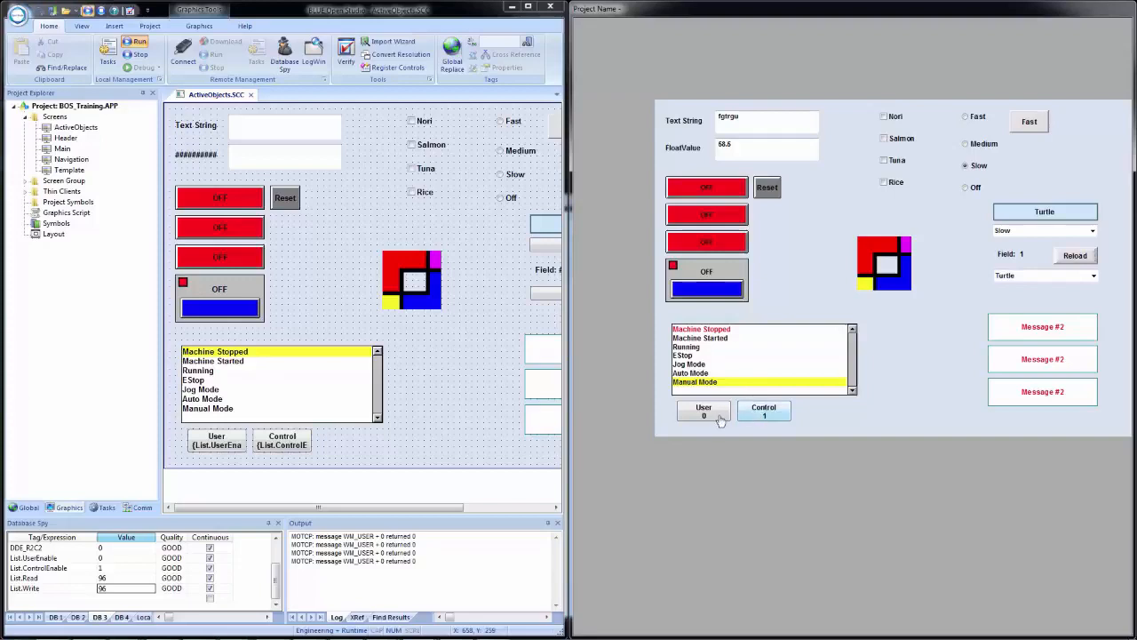
click(717, 420)
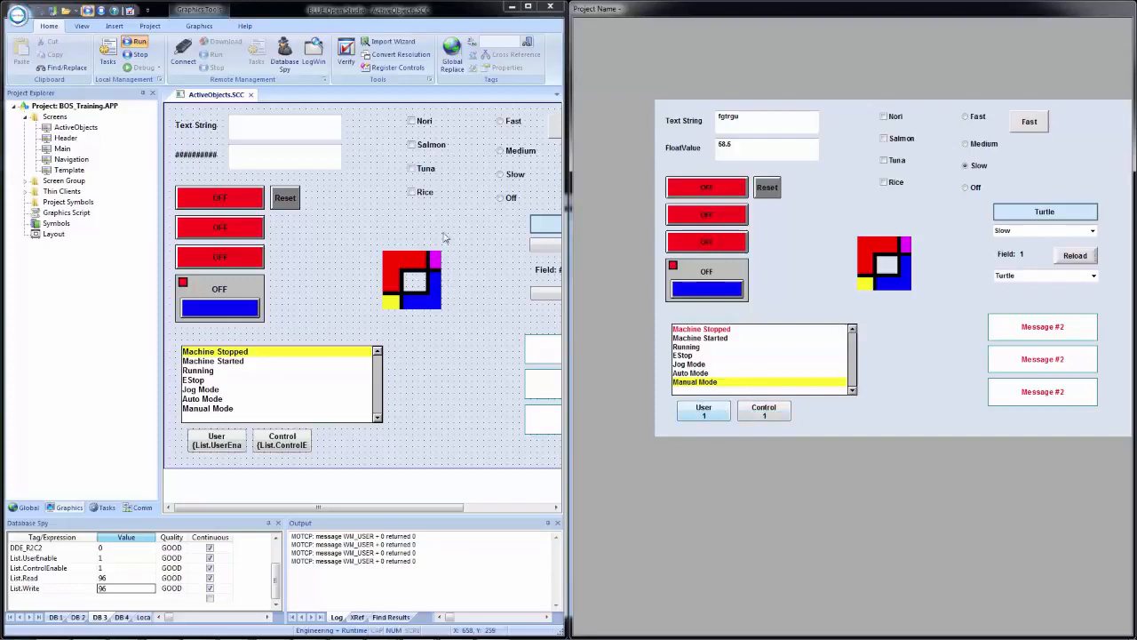
click(527, 6)
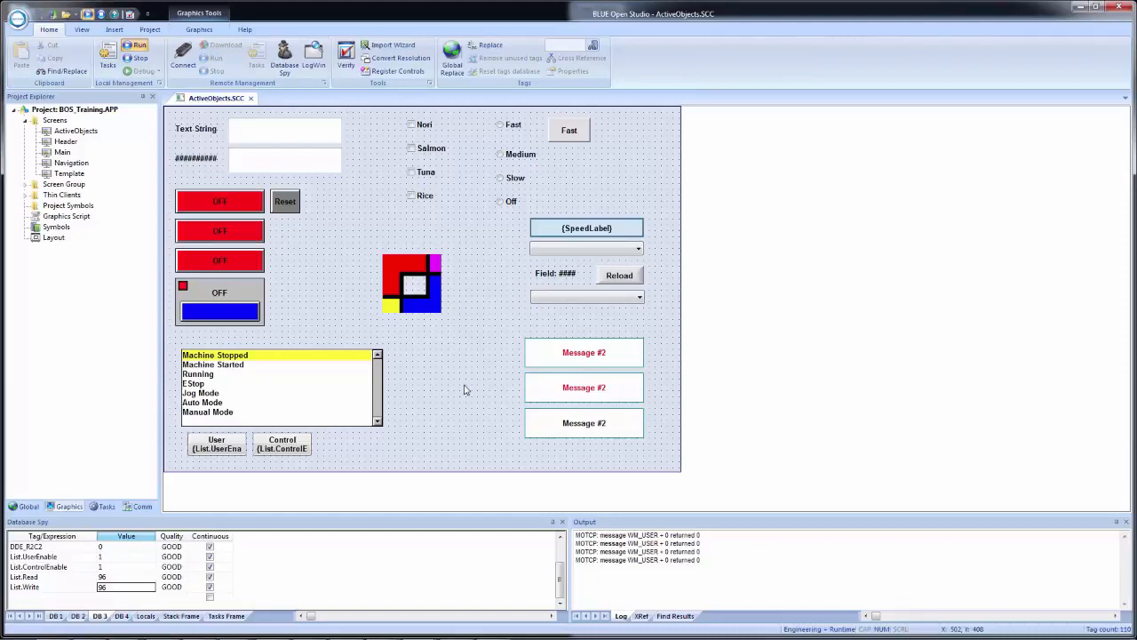
Draw a 131 by 61 button at X 10, Y 10 on the Navigation screen and caption it Main.
double_click(71, 163)
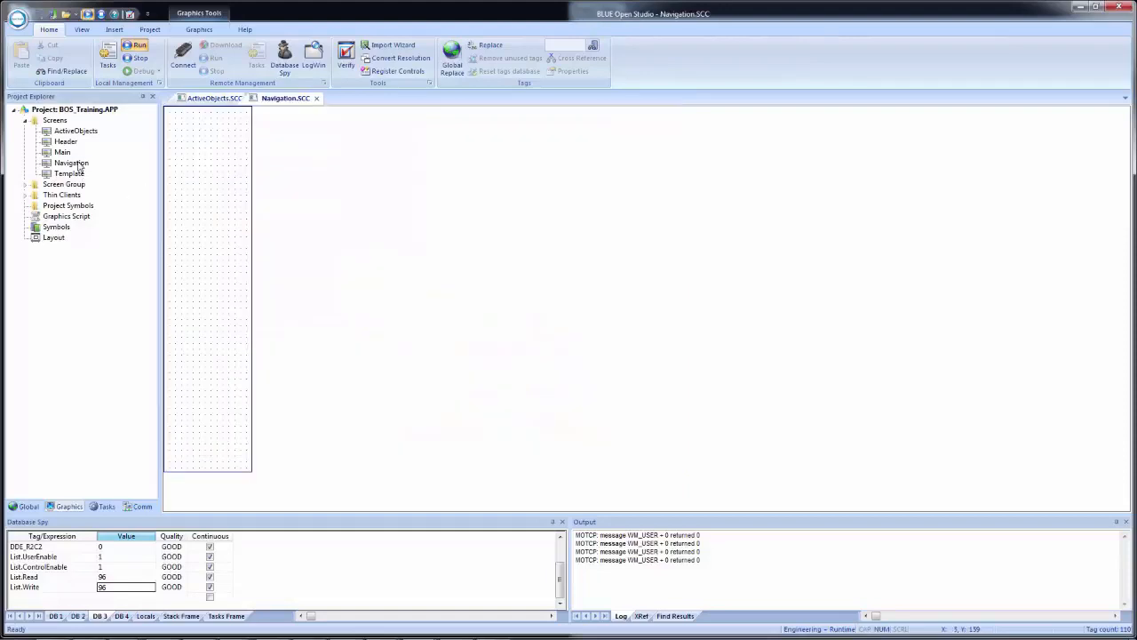
click(199, 30)
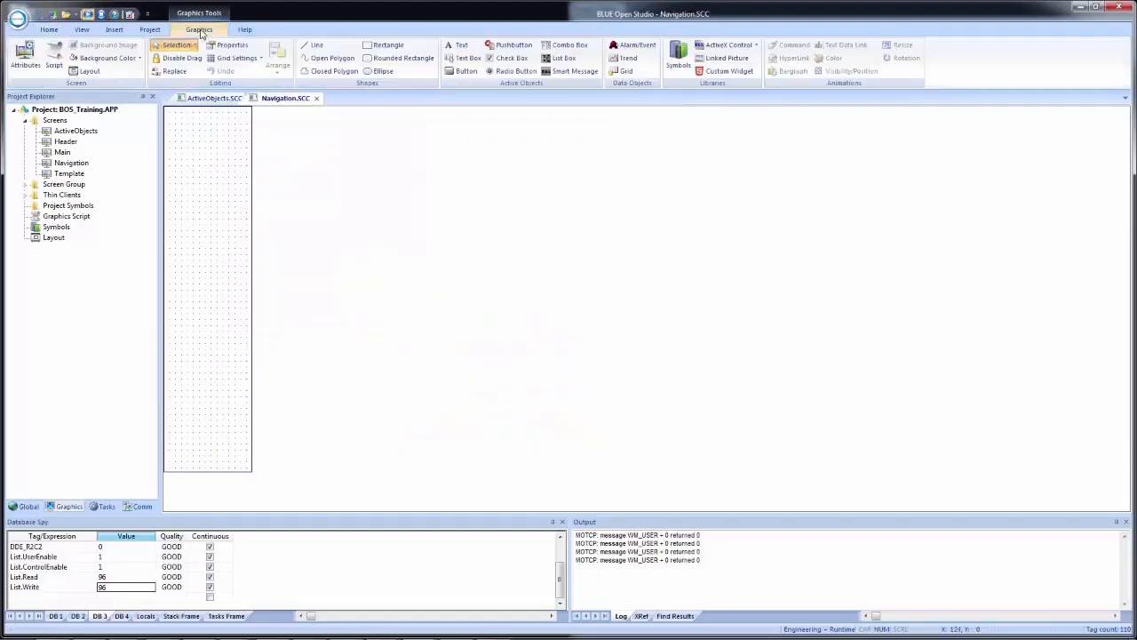
click(462, 71)
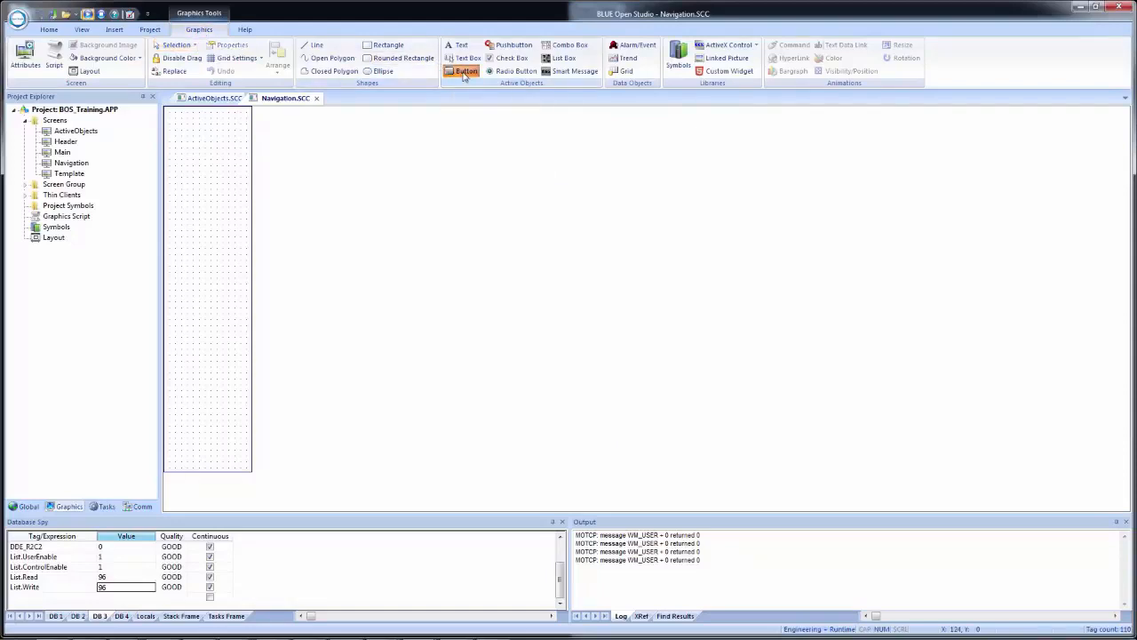
drag(169, 113, 251, 149)
double_click(224, 146)
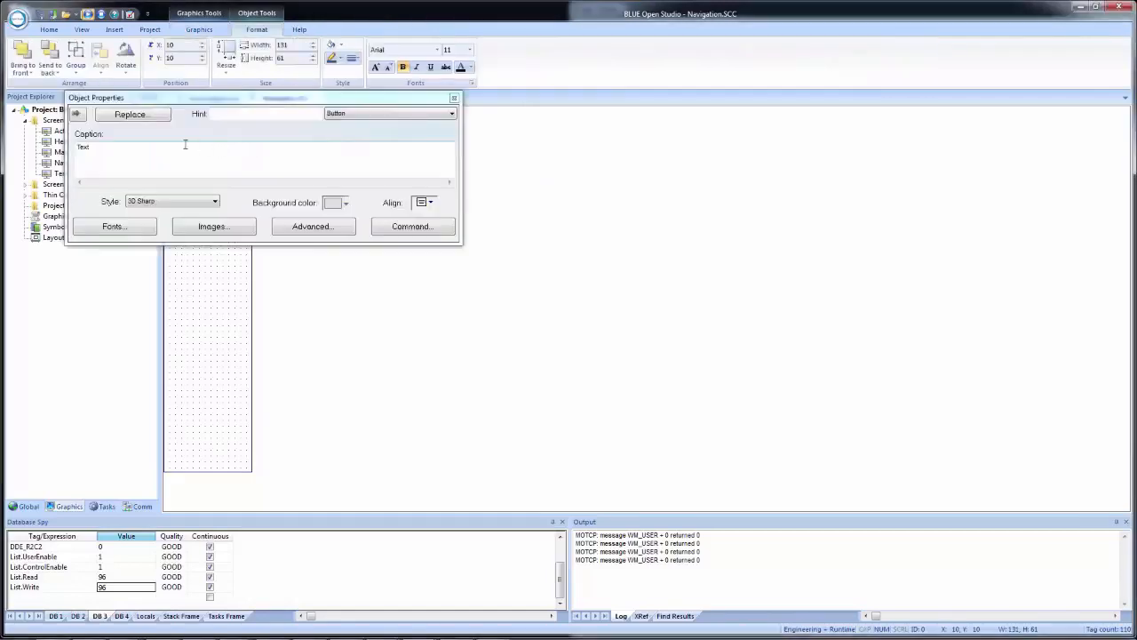
drag(152, 149, 11, 153)
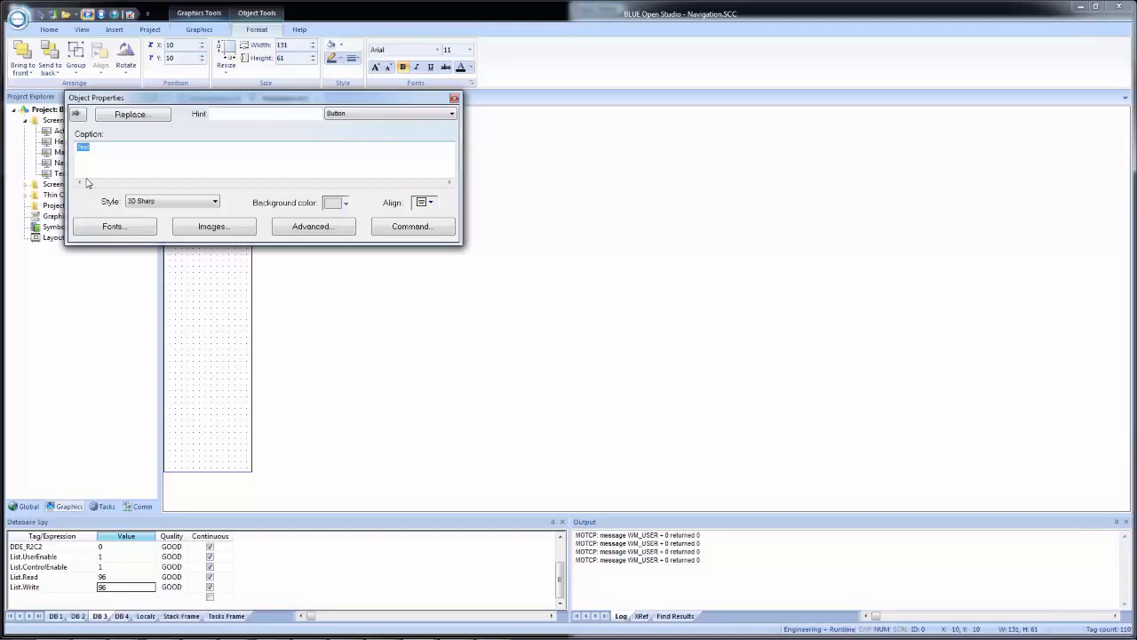
text(Main)
Set the Main button's On Down command to open the Main screen, and close its properties.
click(408, 230)
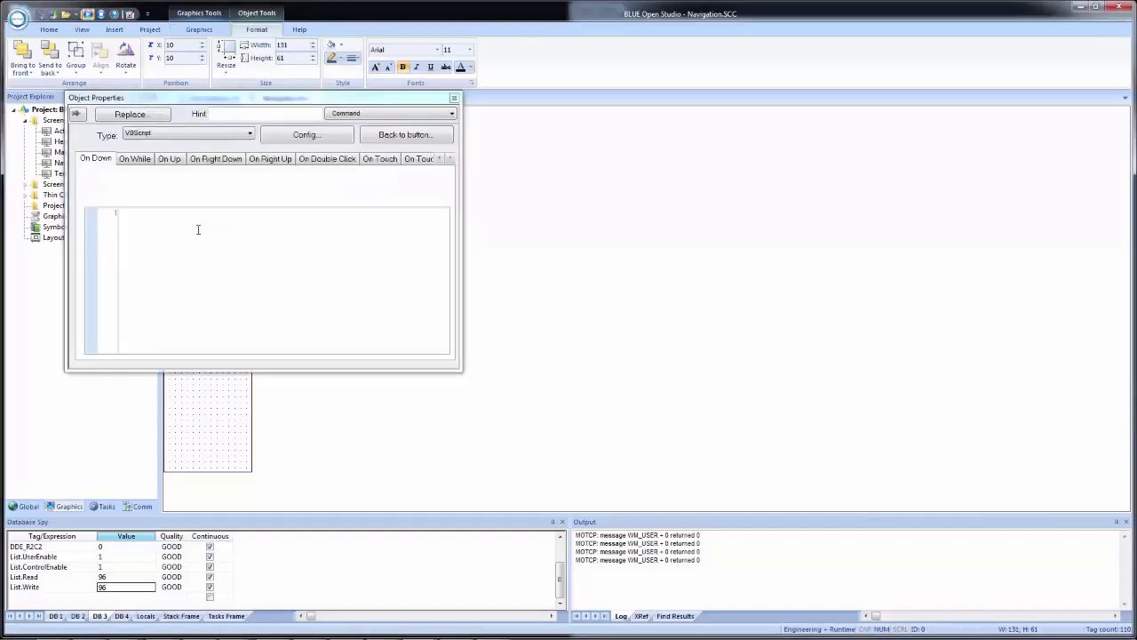
click(198, 134)
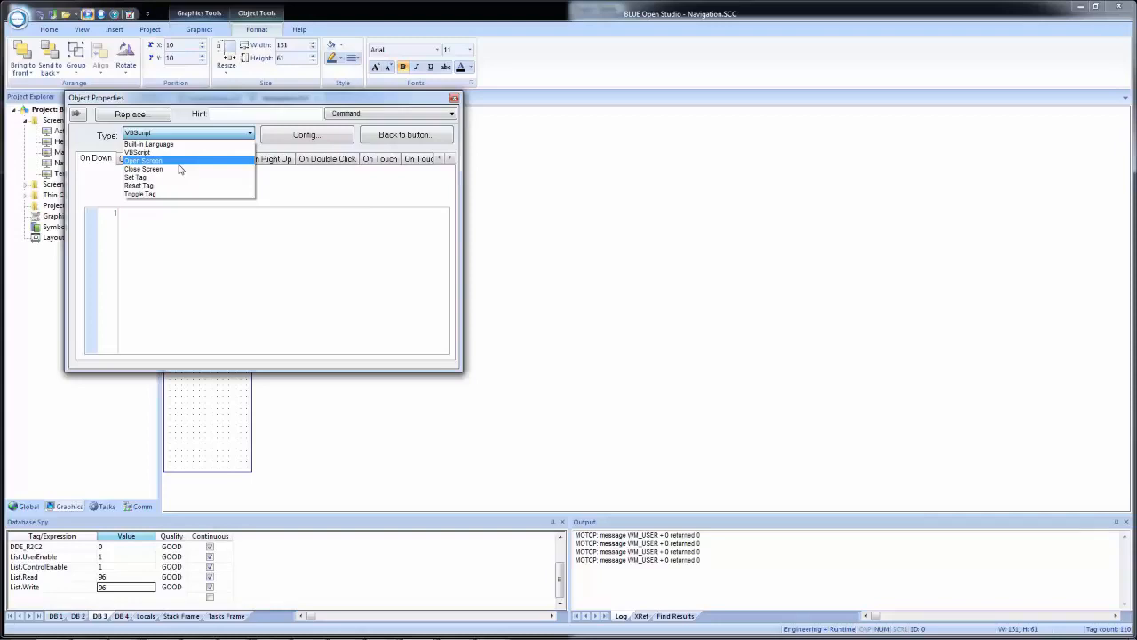
click(178, 162)
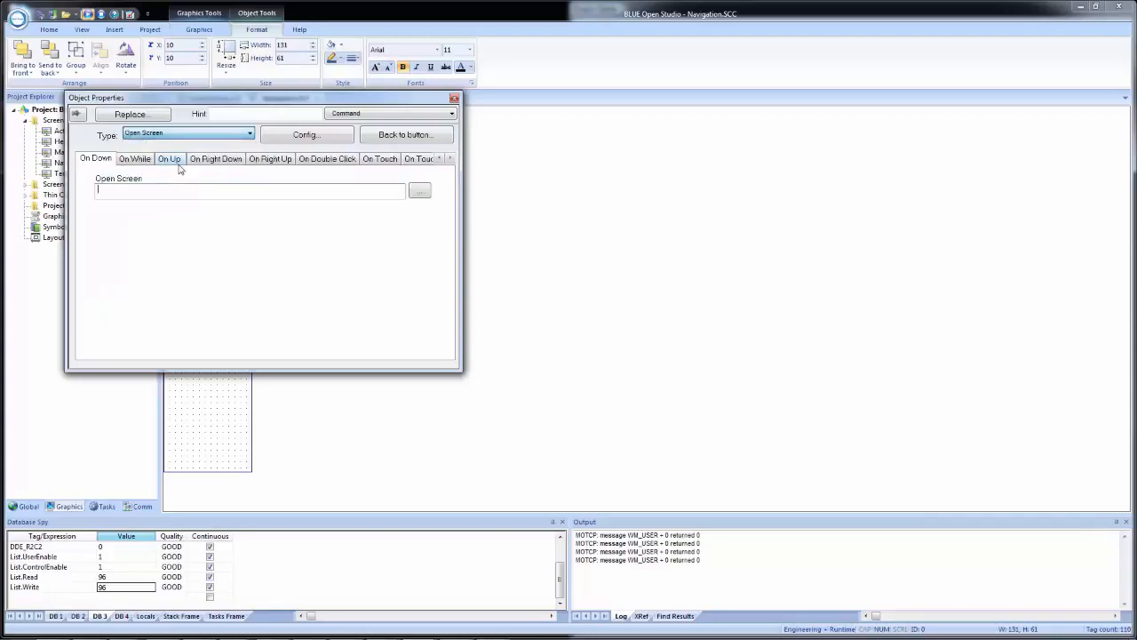
click(419, 193)
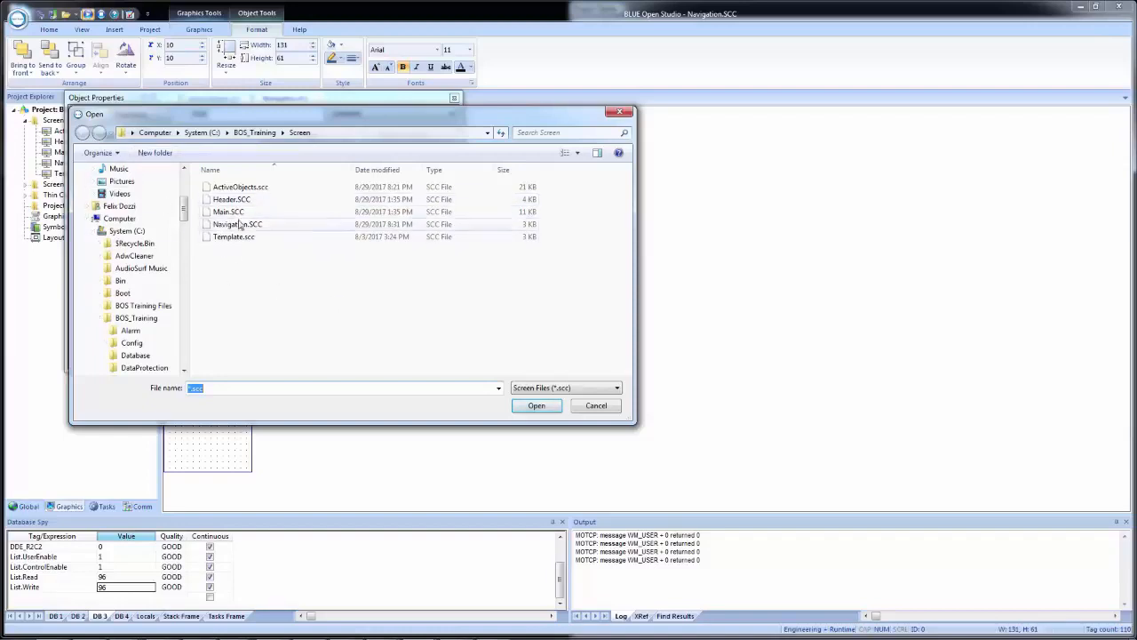
click(229, 211)
click(522, 411)
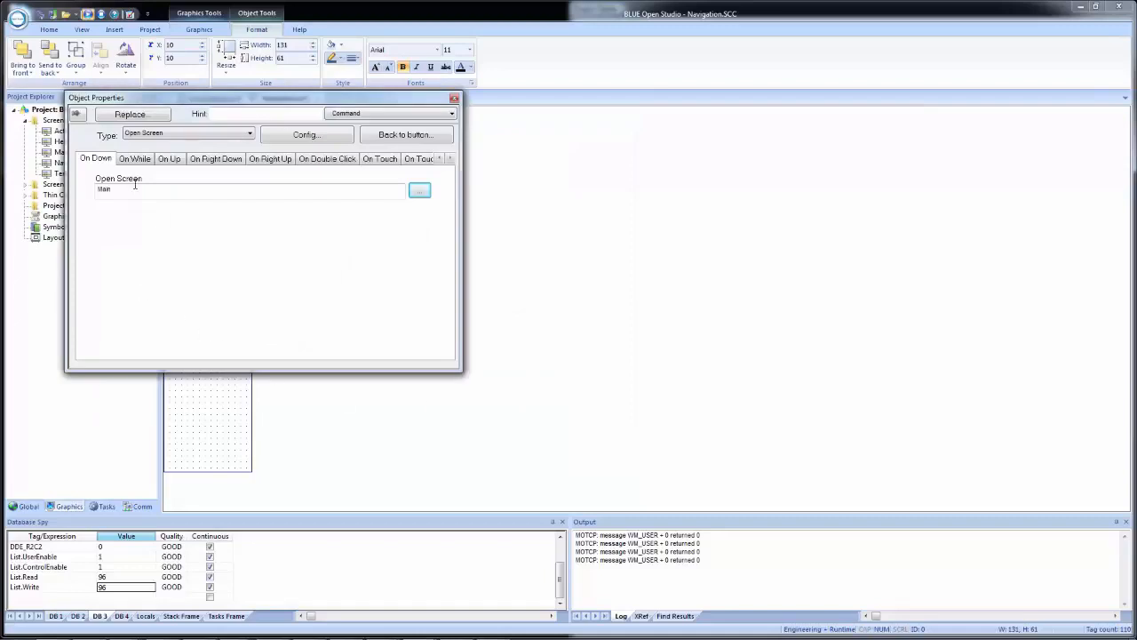
click(203, 427)
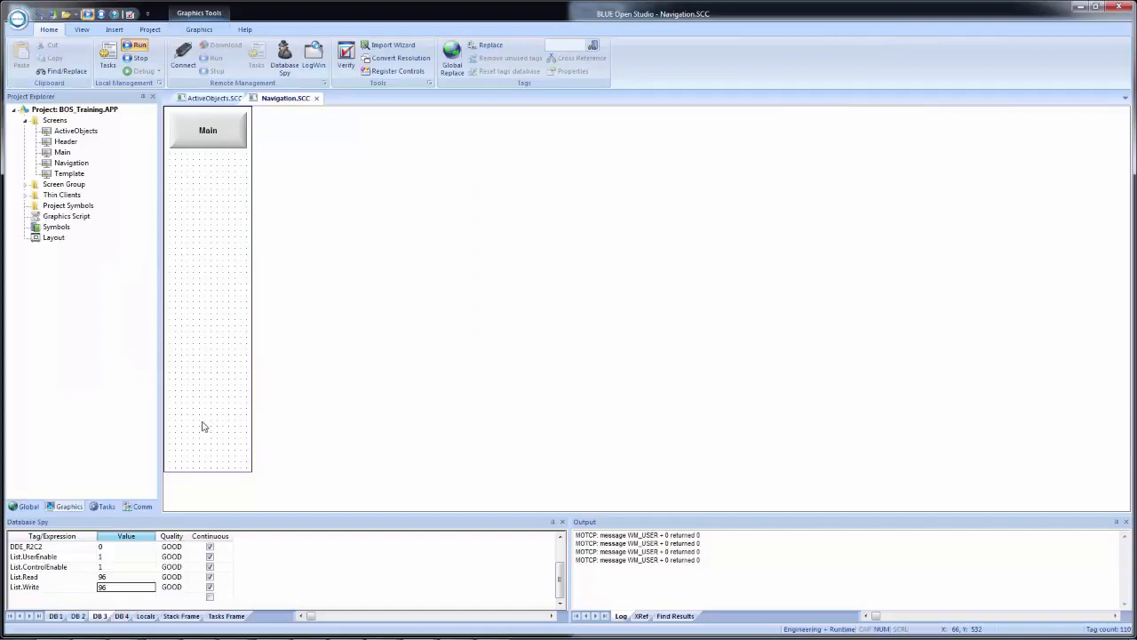
Duplicate the Main button directly below at X 10, Y 80, and change the copy's On Down command type to VBScript.
click(197, 133)
drag(197, 133, 206, 181)
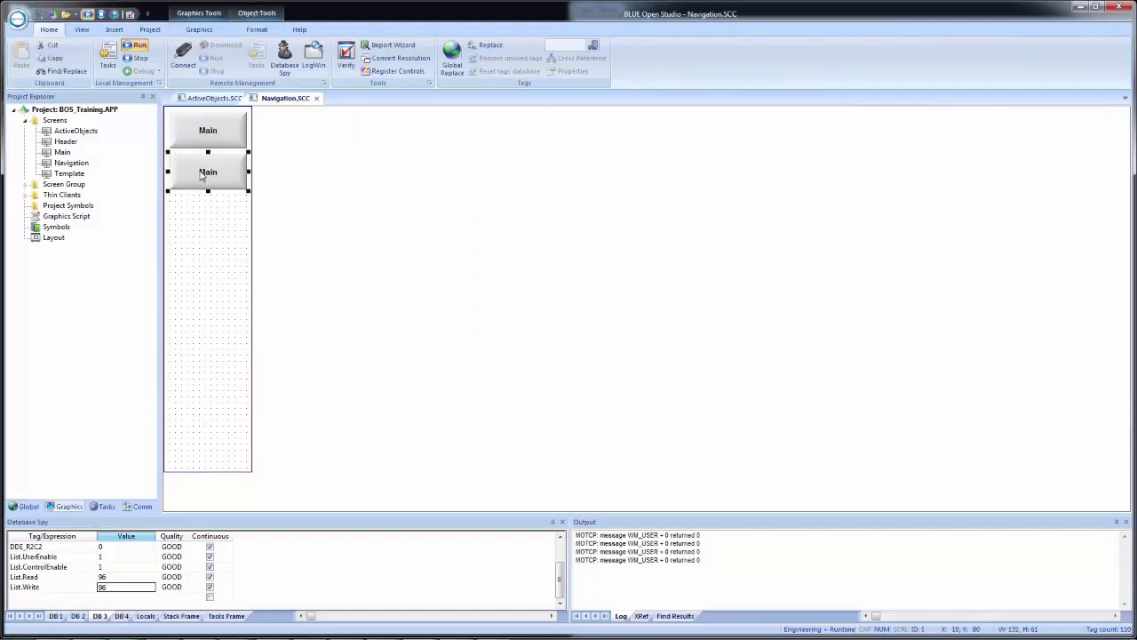
double_click(202, 176)
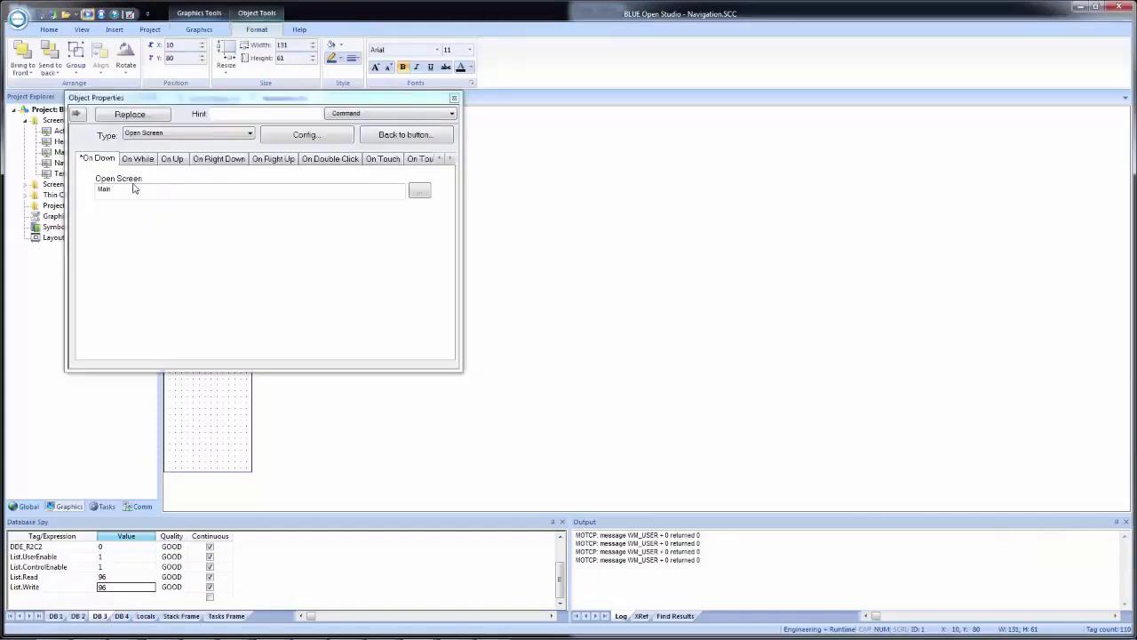
click(180, 134)
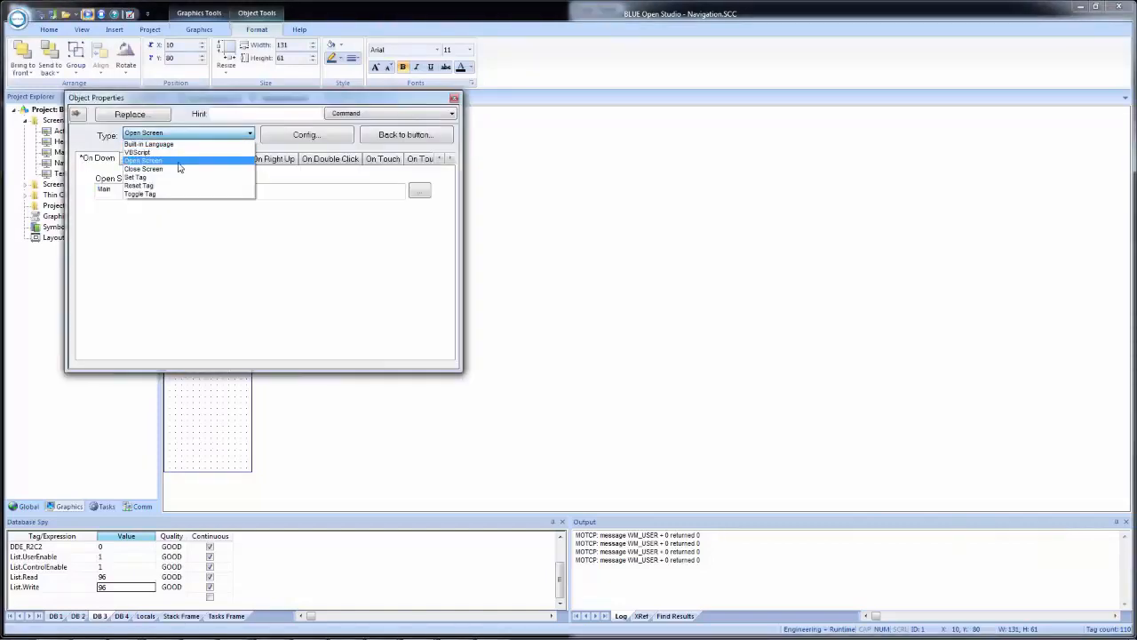
click(174, 152)
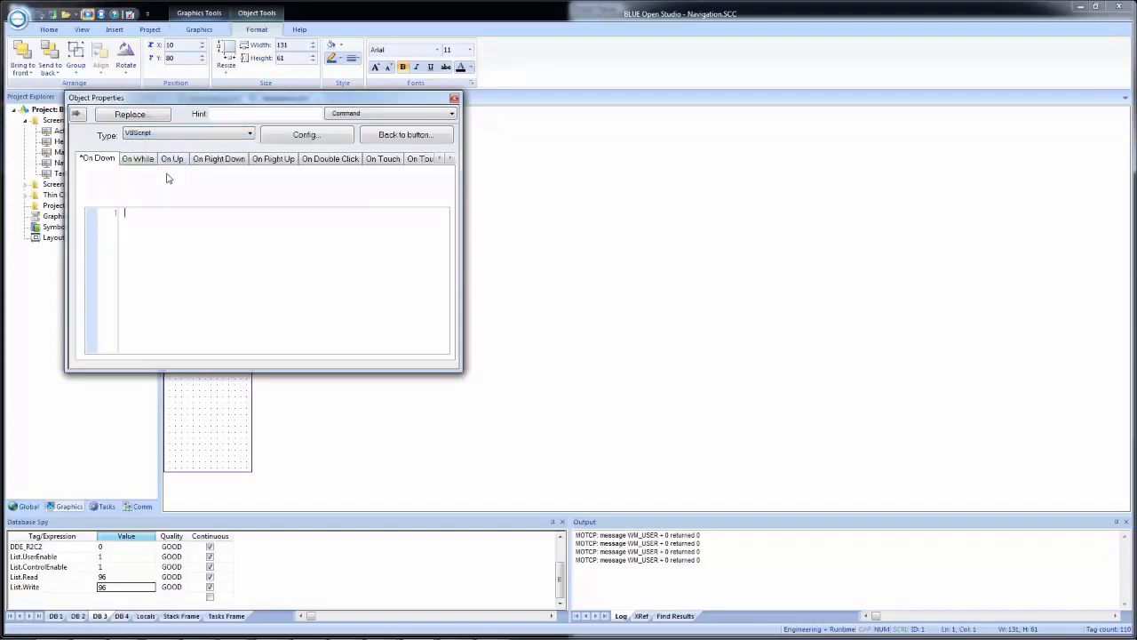
Enter the script $Open("ActiveObjects") for the copied button's On Up event and check the script.
click(169, 160)
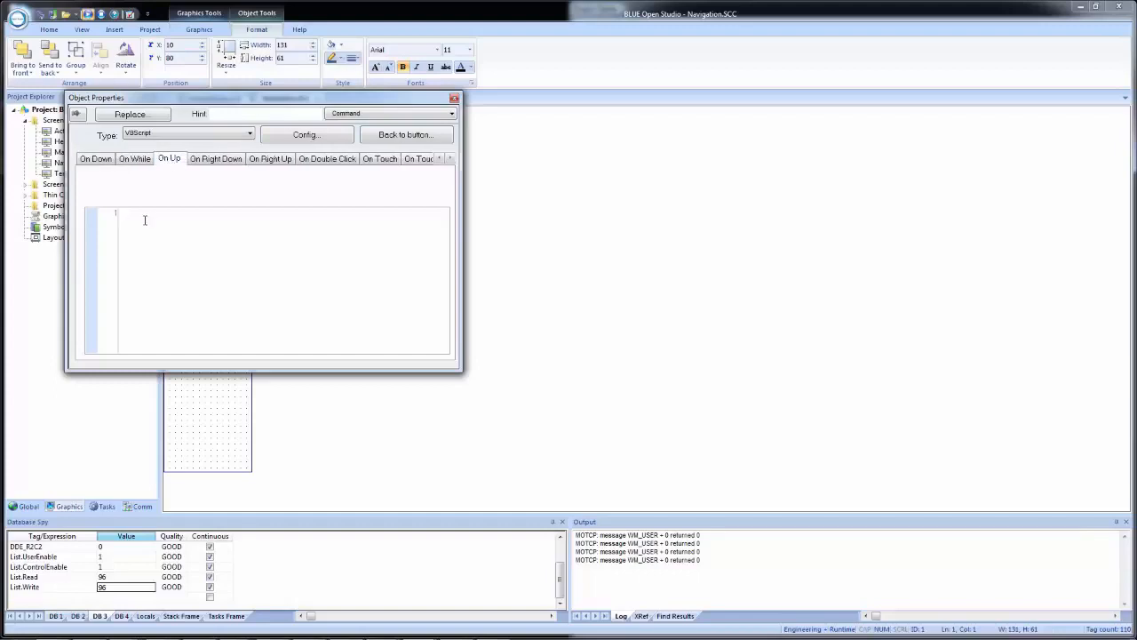
text($)
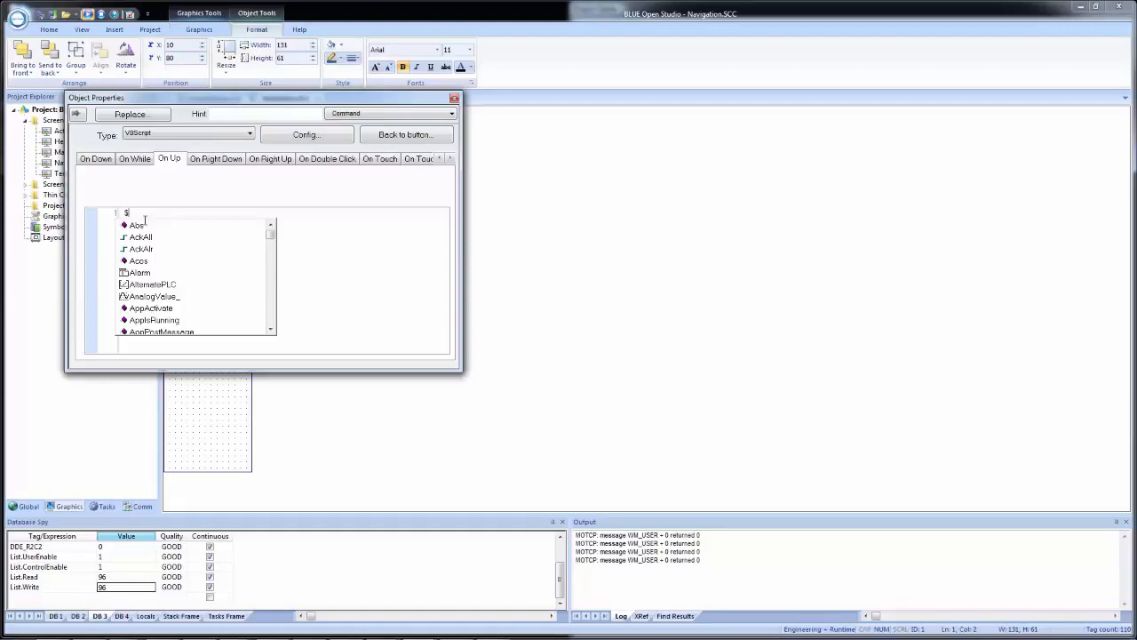
text(Open)
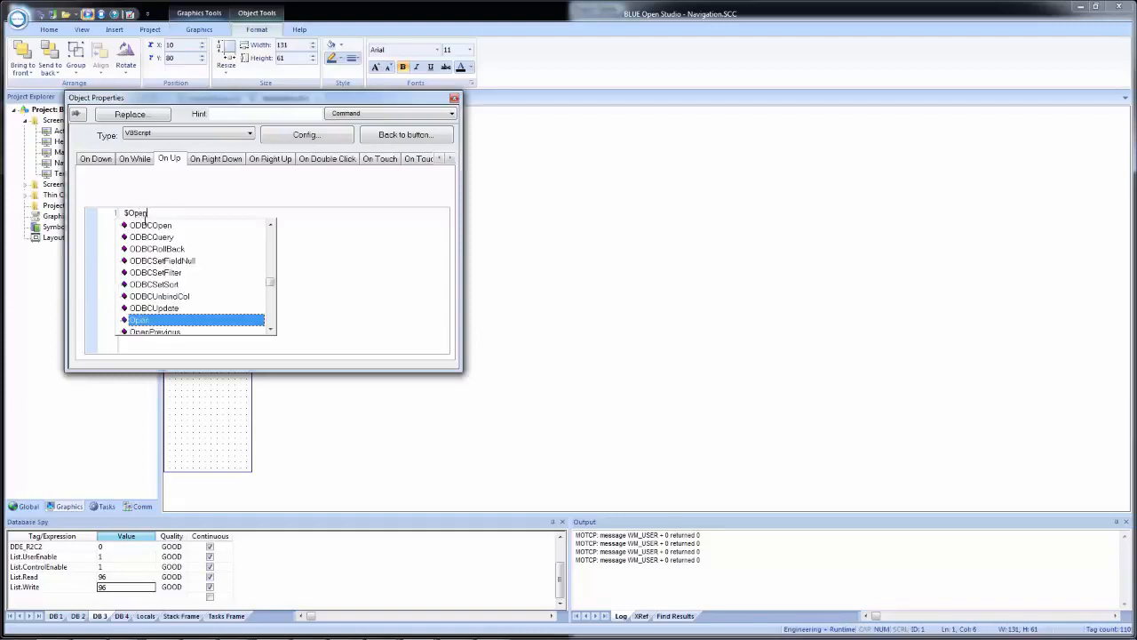
text(()
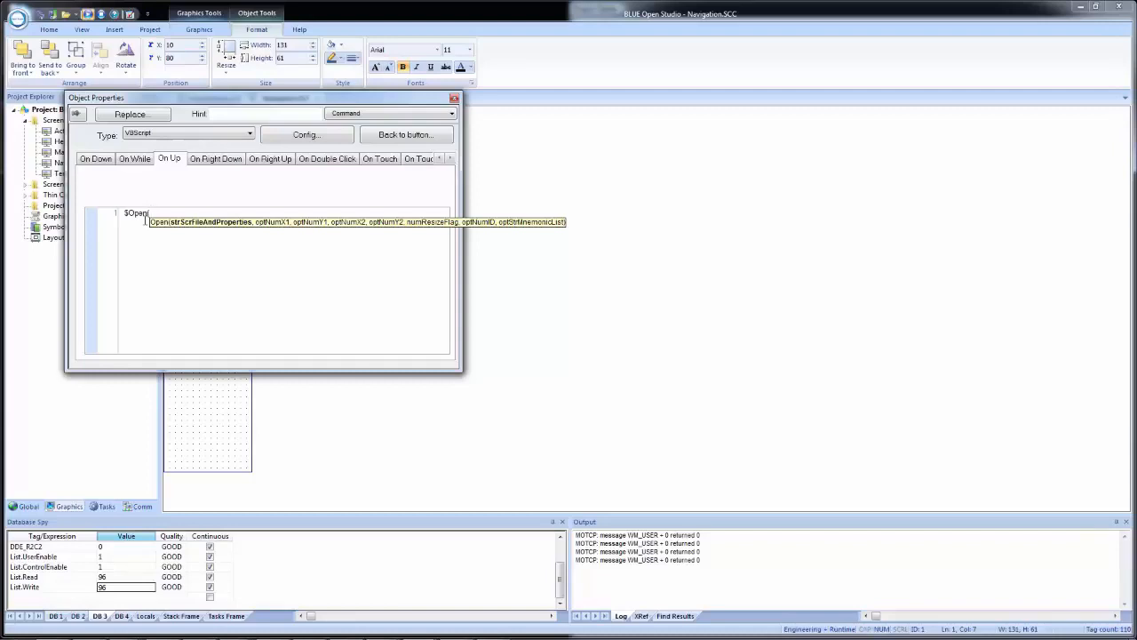
text(ActiveObjects"))
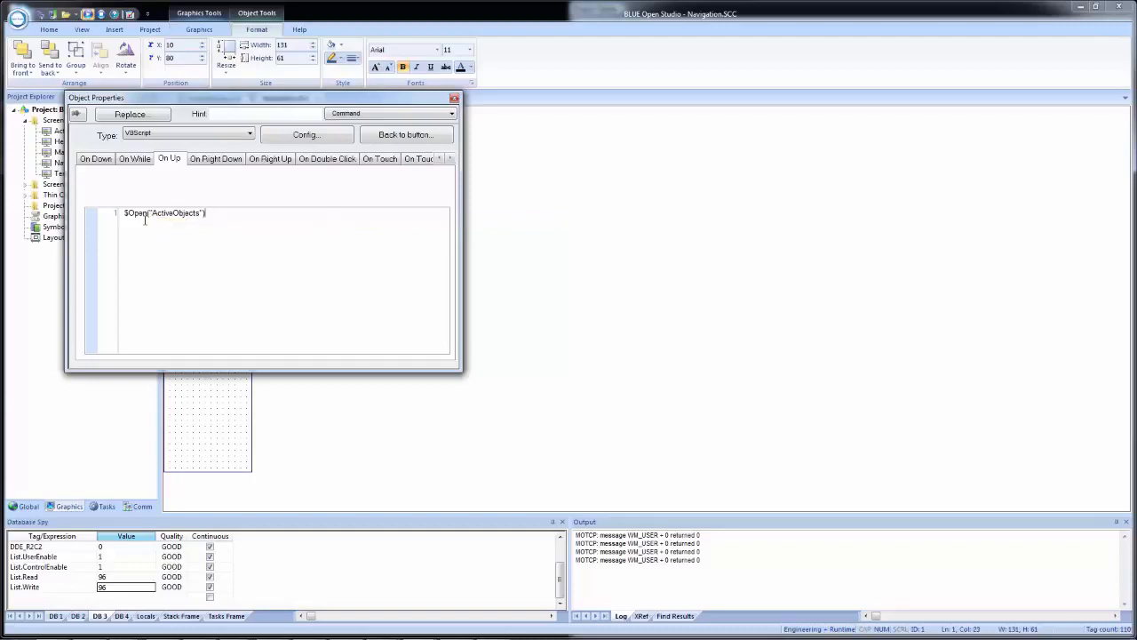
right_click(299, 247)
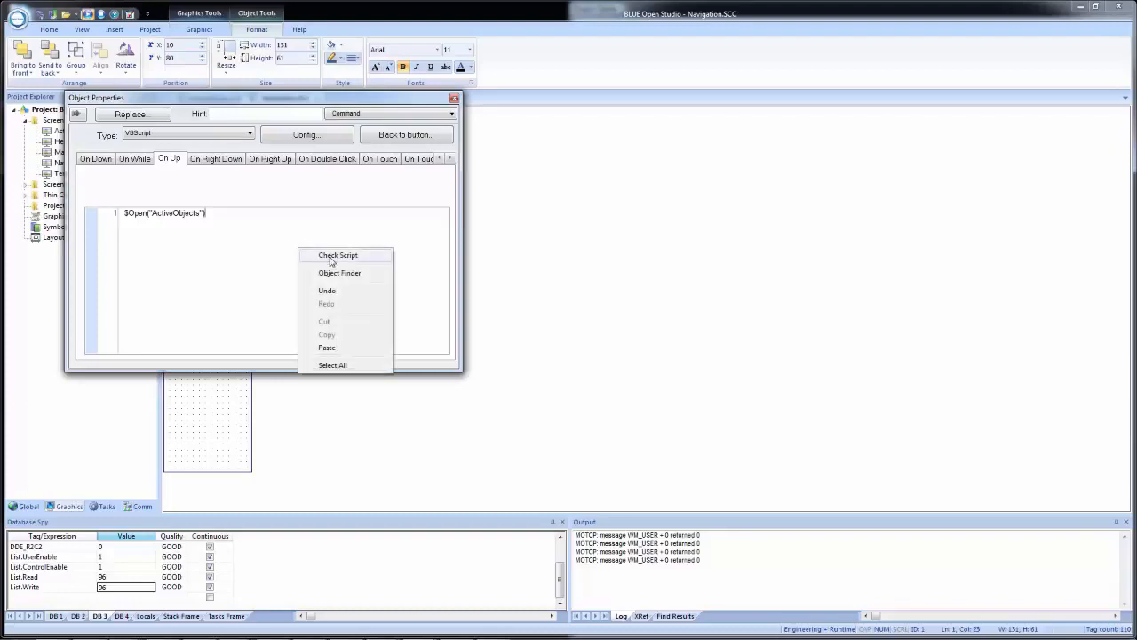
click(331, 256)
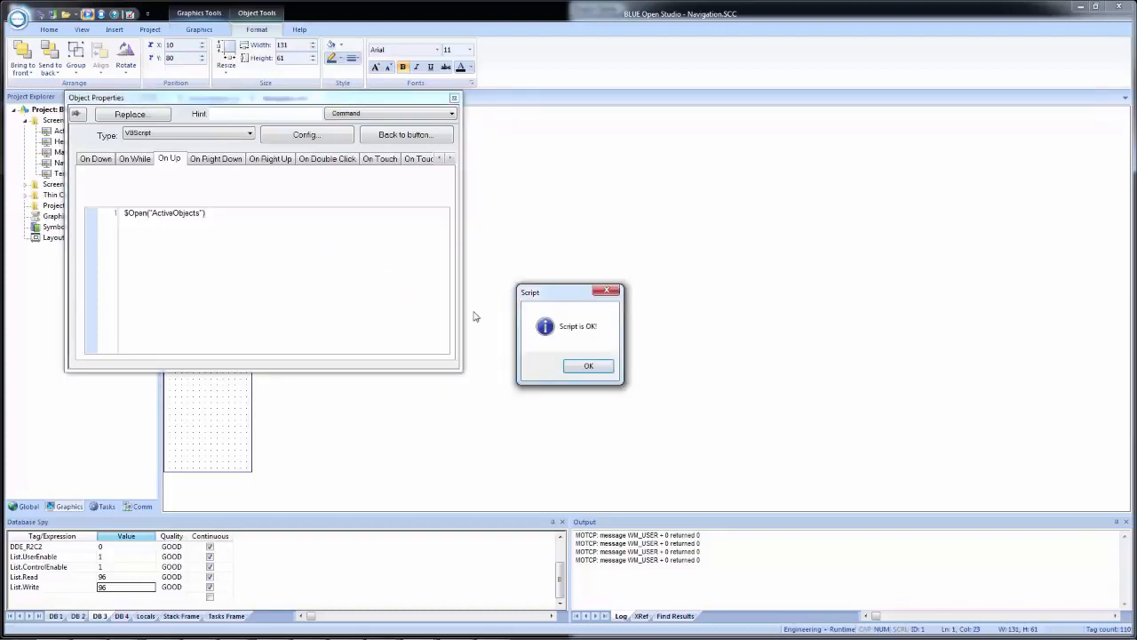
click(592, 366)
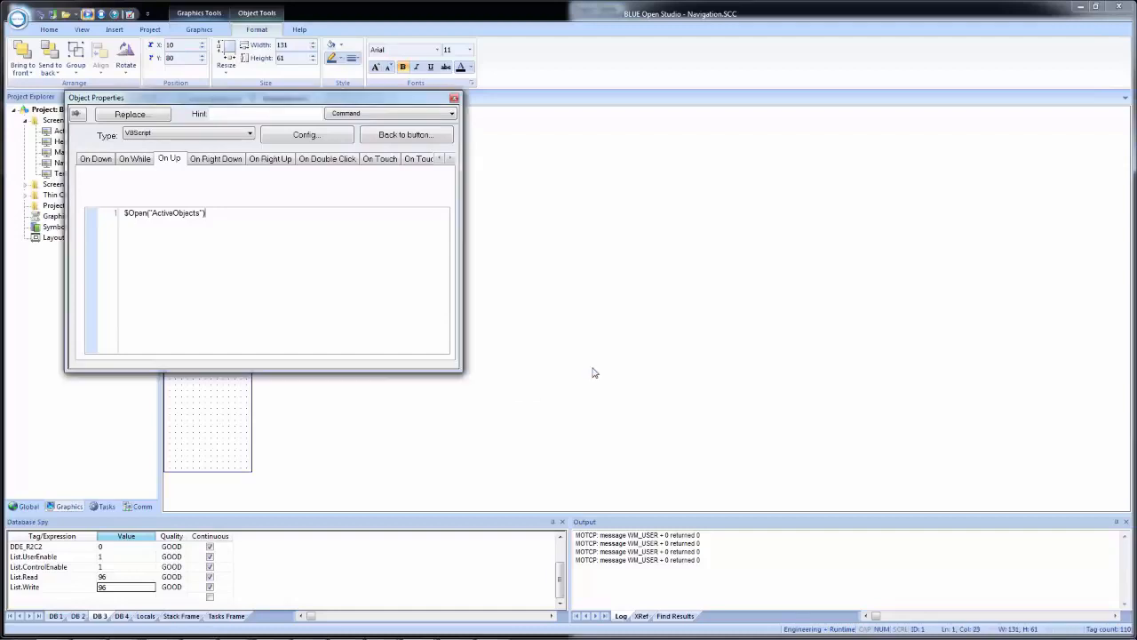
Caption the copied button Active Objects and close its properties.
click(393, 138)
click(165, 253)
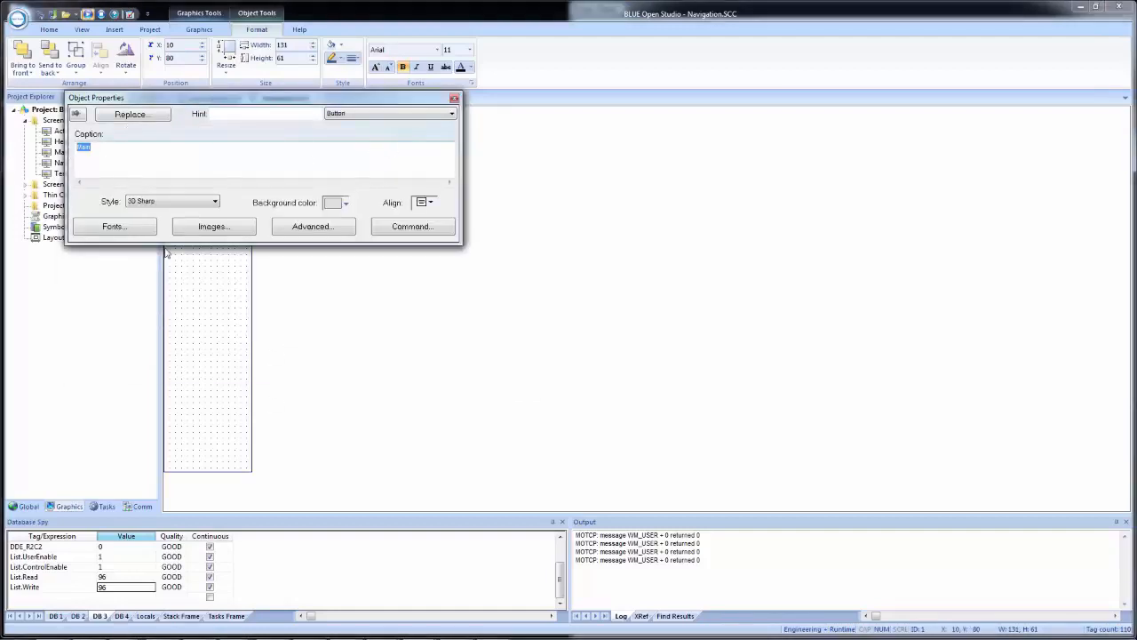
text(Active Objects)
click(203, 287)
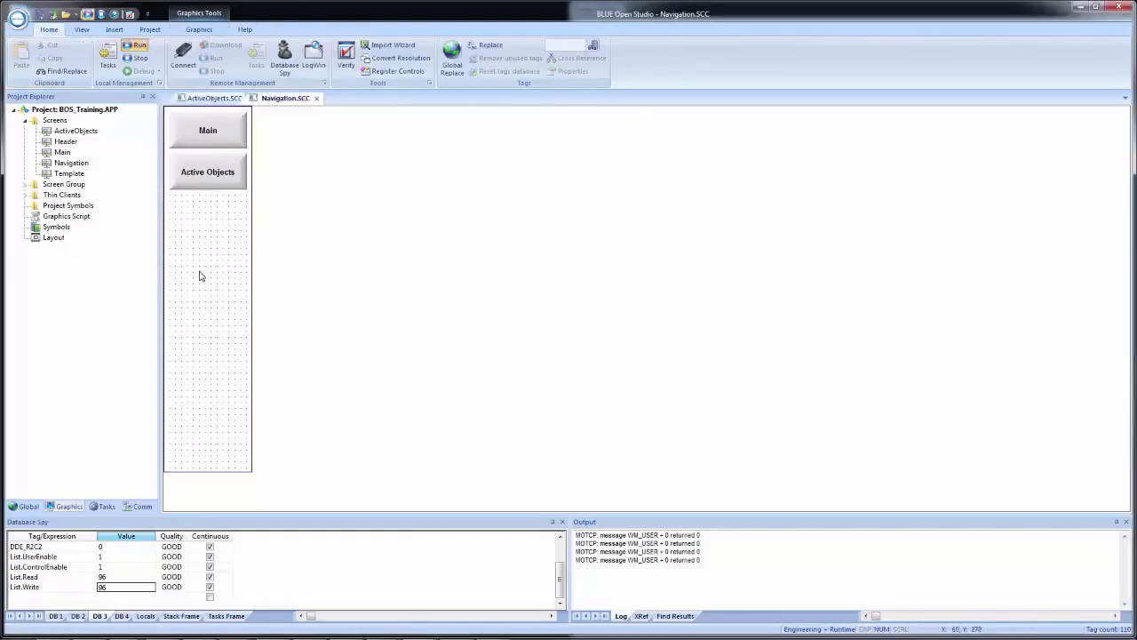
Stop the running project and close the Navigation and ActiveObjects screens.
click(101, 15)
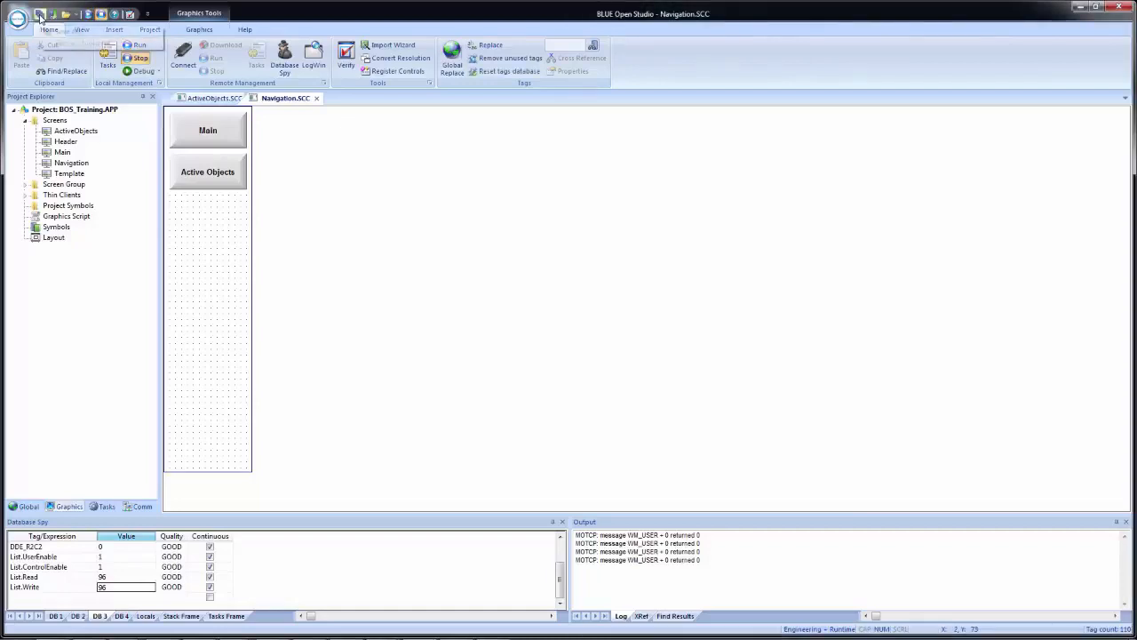
click(317, 98)
click(251, 98)
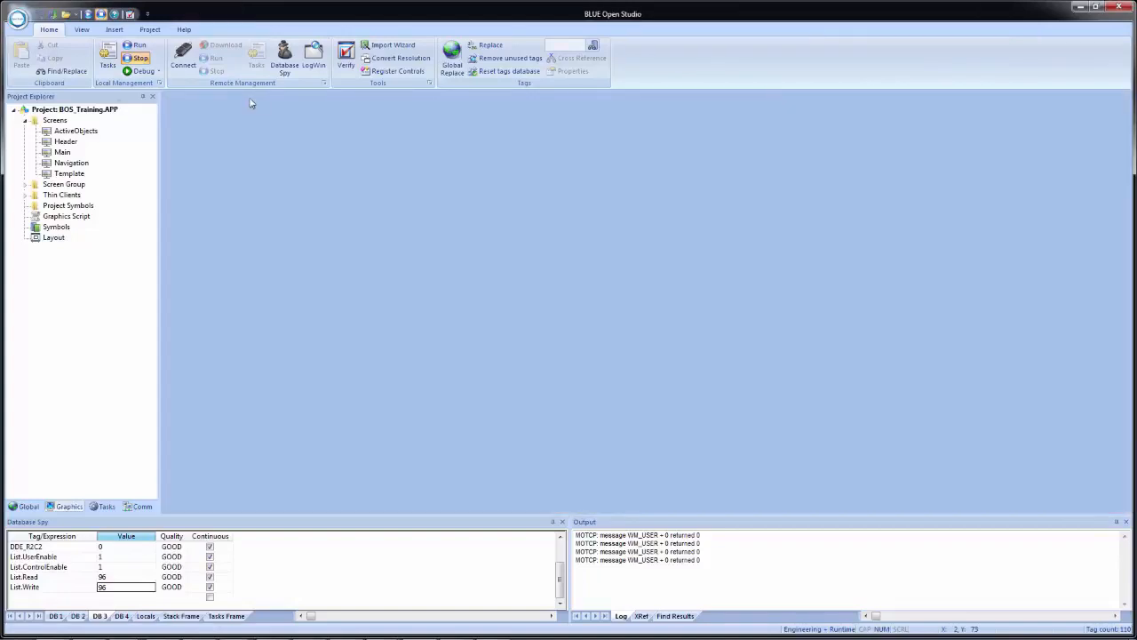
Run the project and test the navigation buttons by switching repeatedly between the Main and Active Objects screens.
click(87, 15)
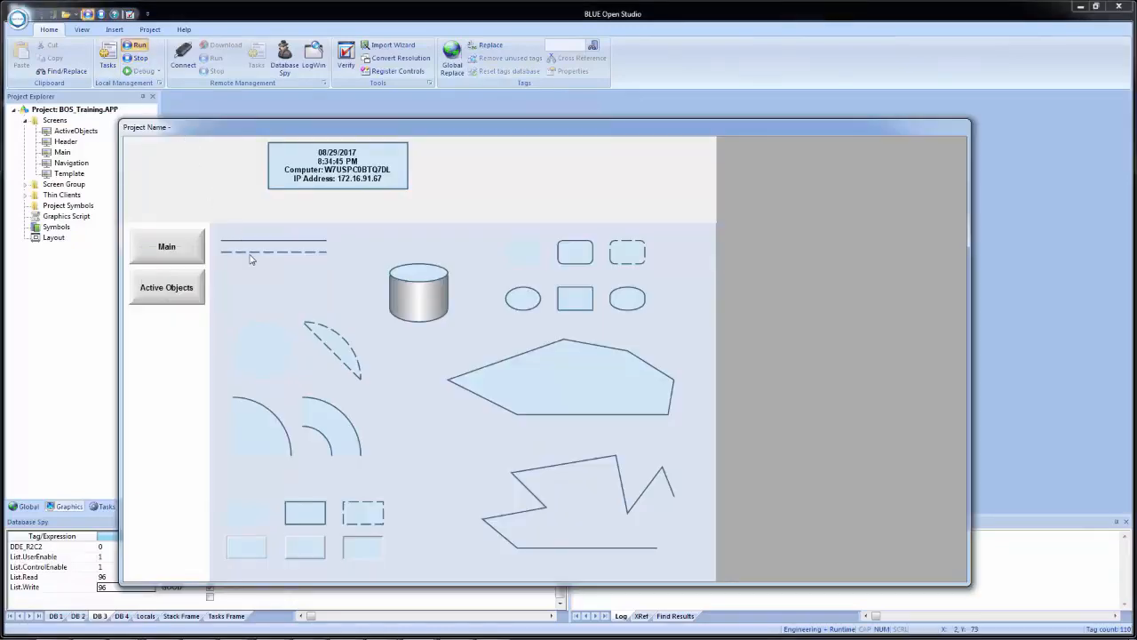
click(170, 296)
click(169, 258)
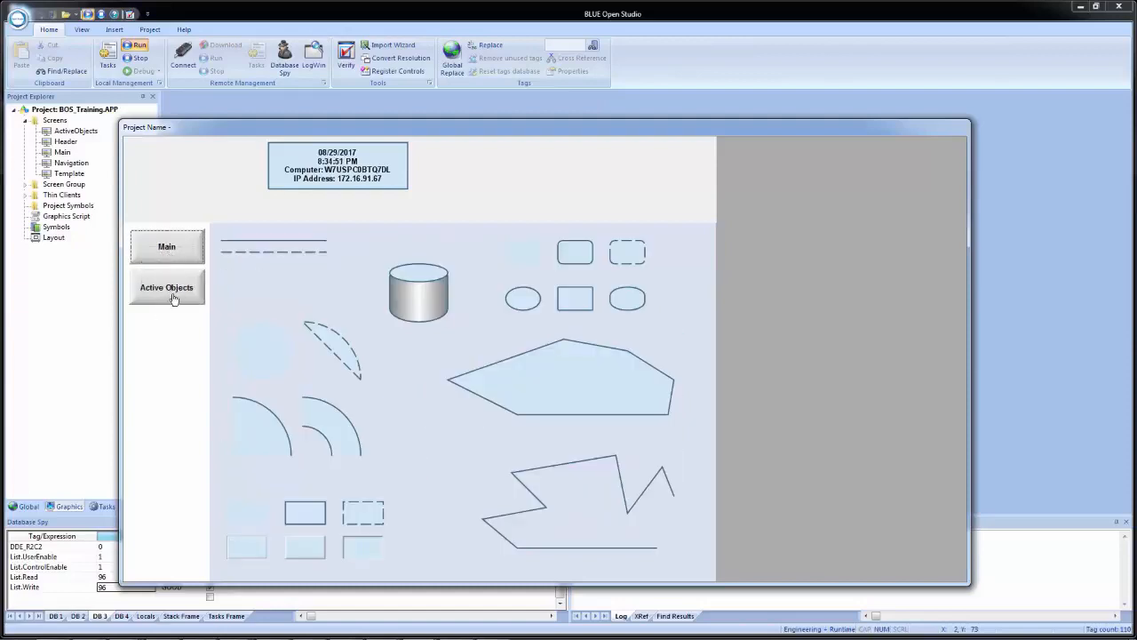
click(171, 296)
click(171, 247)
click(173, 286)
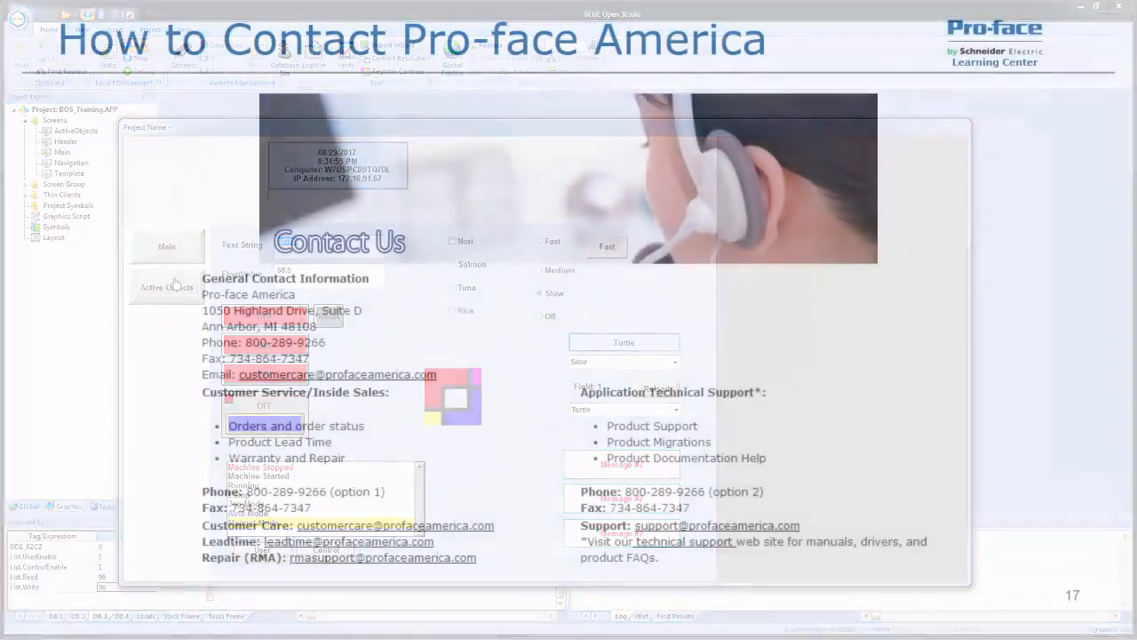